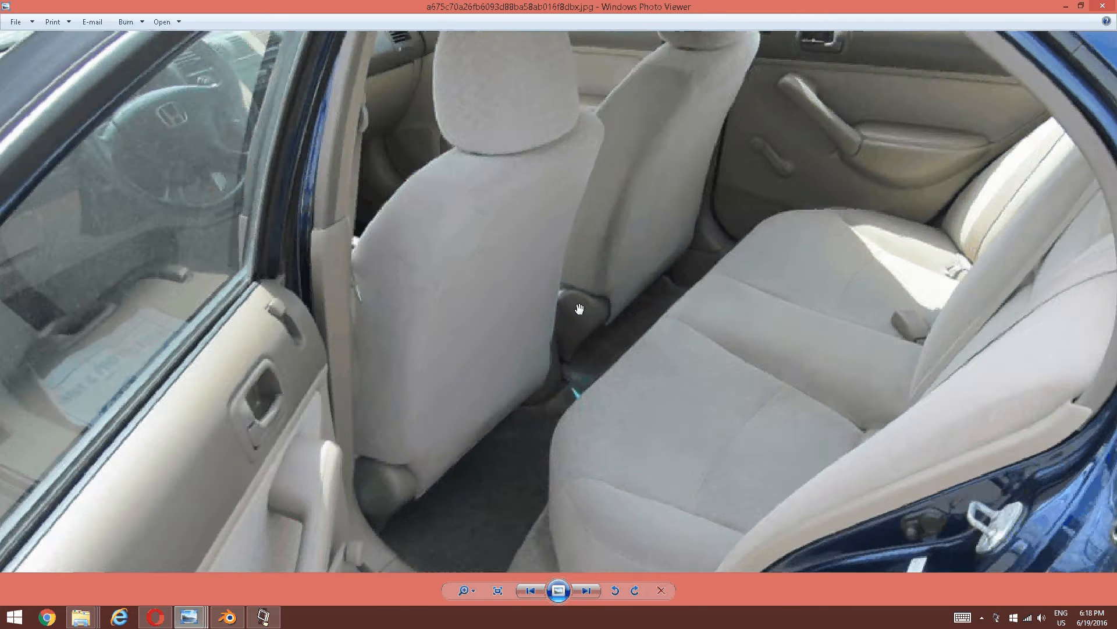
# Examine the front seats, rear bench and far rear door panel in the car interior reference photo.
pyautogui.scroll(-2, 579, 308)
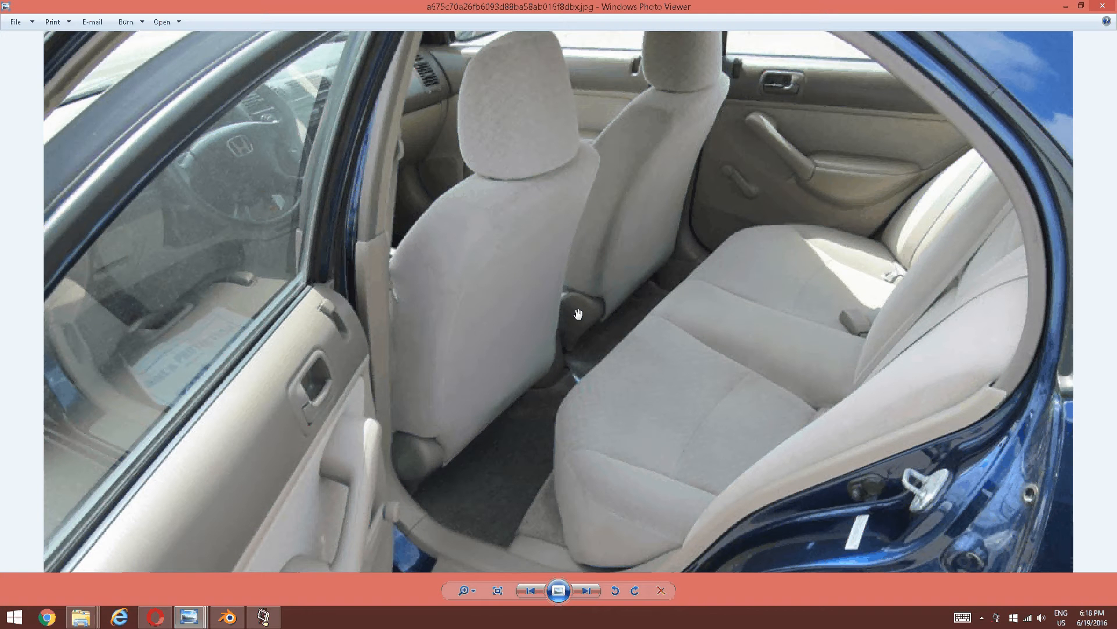
pyautogui.scroll(-1, 596, 281)
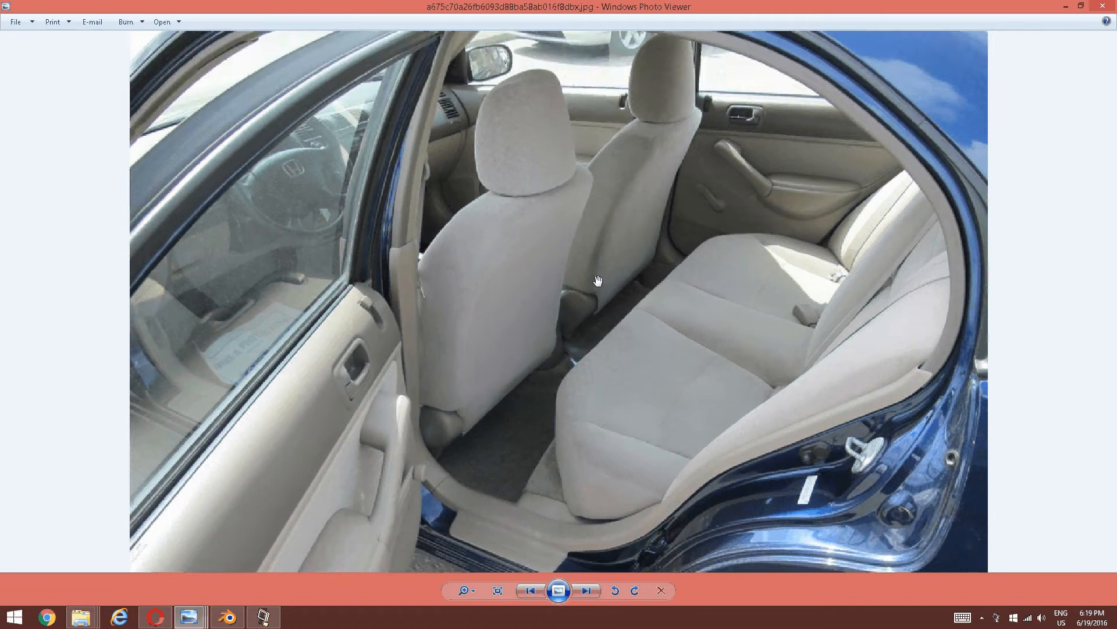
pyautogui.scroll(1, 598, 281)
pyautogui.scroll(-1, 634, 238)
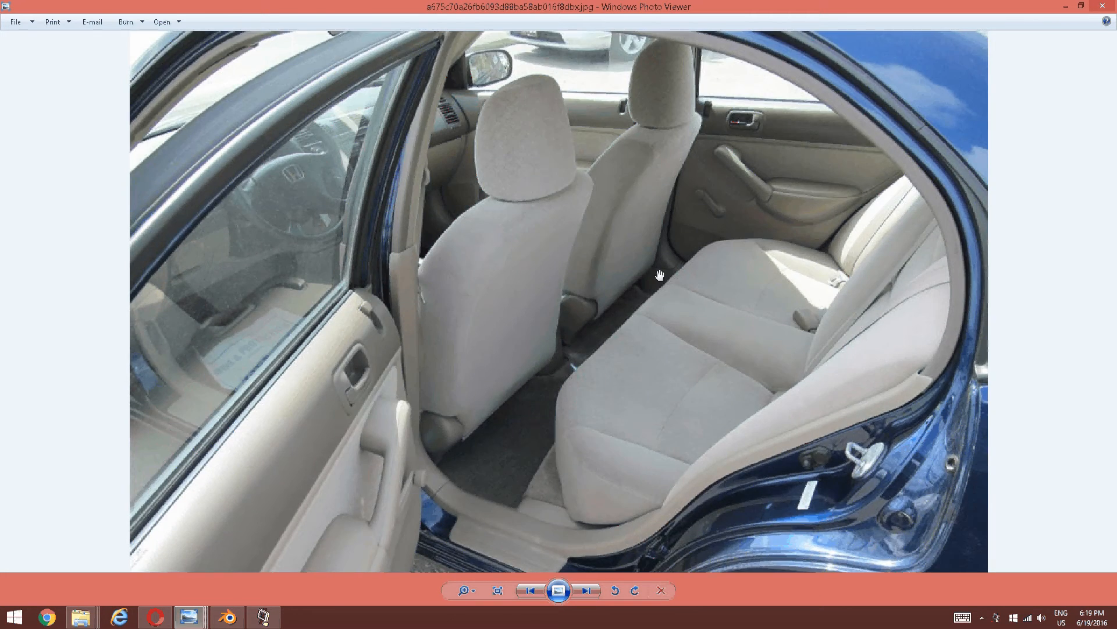
pyautogui.scroll(1, 659, 274)
pyautogui.scroll(1, 699, 229)
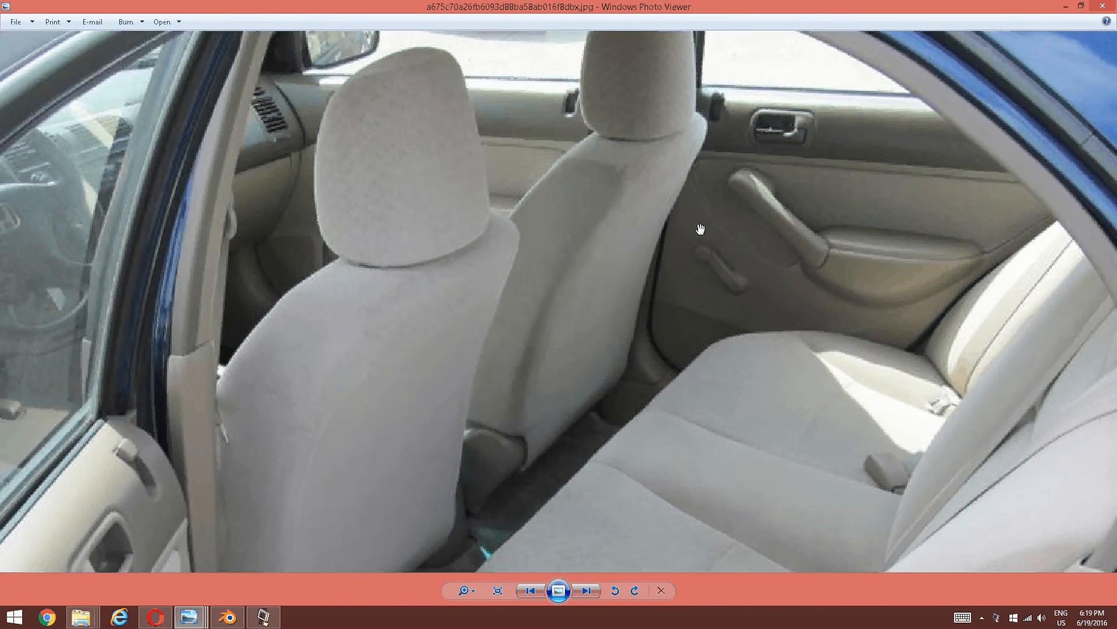
pyautogui.scroll(-2, 701, 228)
pyautogui.scroll(2, 512, 284)
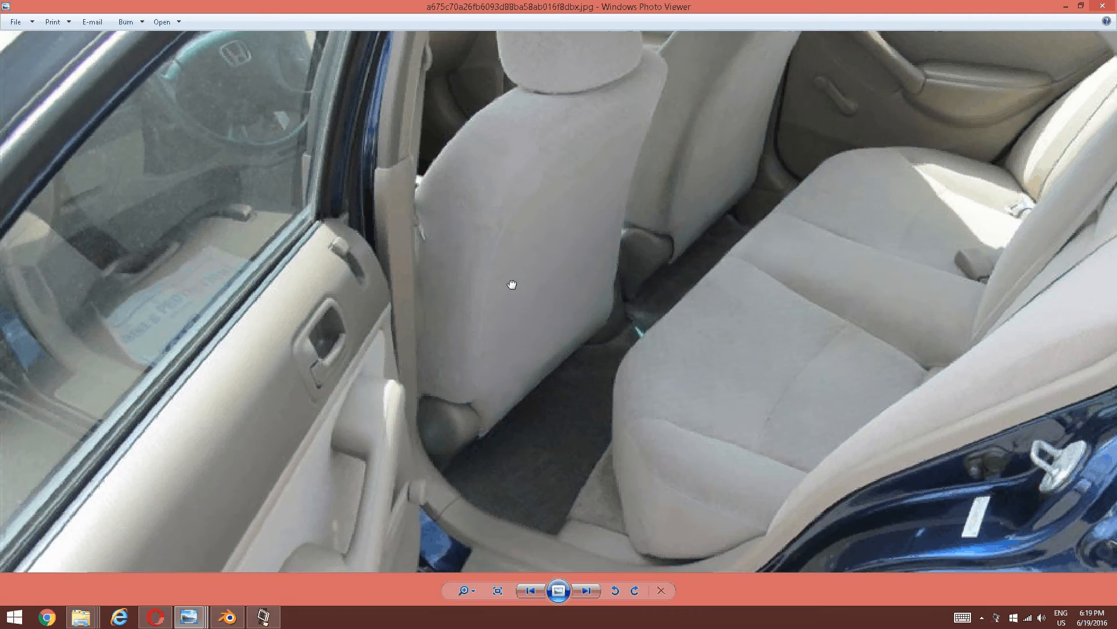
pyautogui.moveTo(512, 284); pyautogui.dragTo(446, 391)
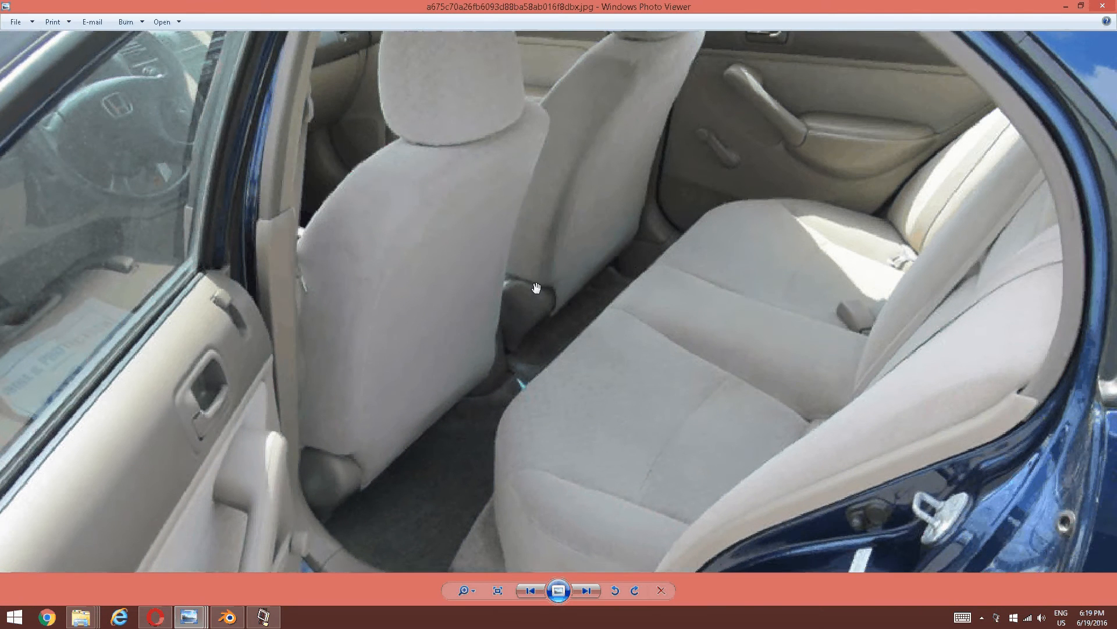
pyautogui.moveTo(537, 288); pyautogui.dragTo(536, 370)
pyautogui.scroll(2, 770, 109)
pyautogui.moveTo(770, 110); pyautogui.dragTo(738, 169)
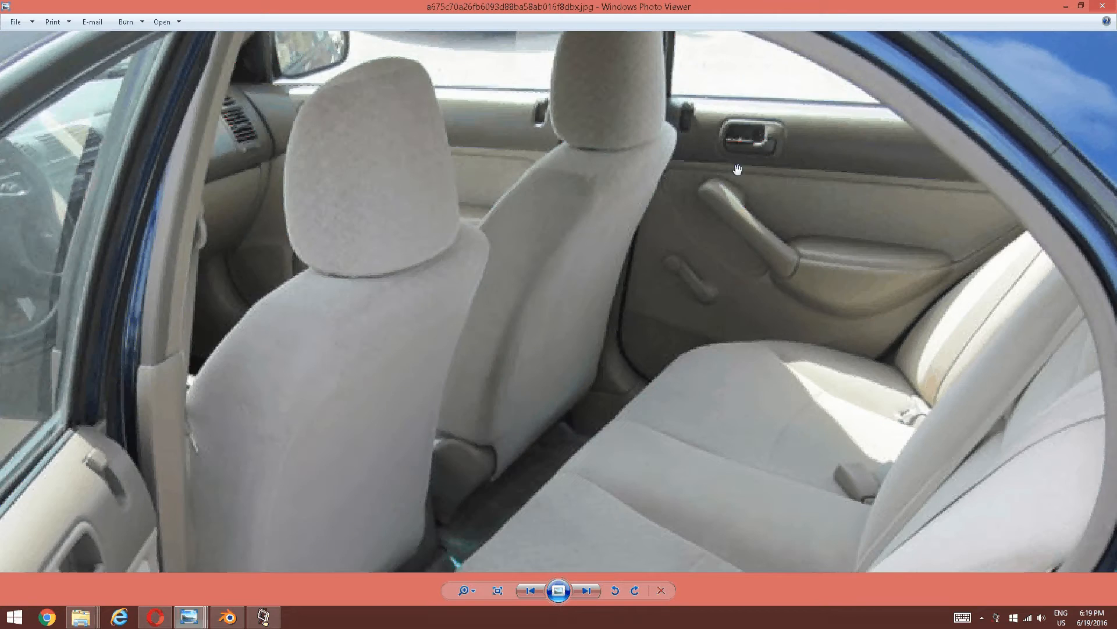
pyautogui.moveTo(466, 288); pyautogui.dragTo(439, 308)
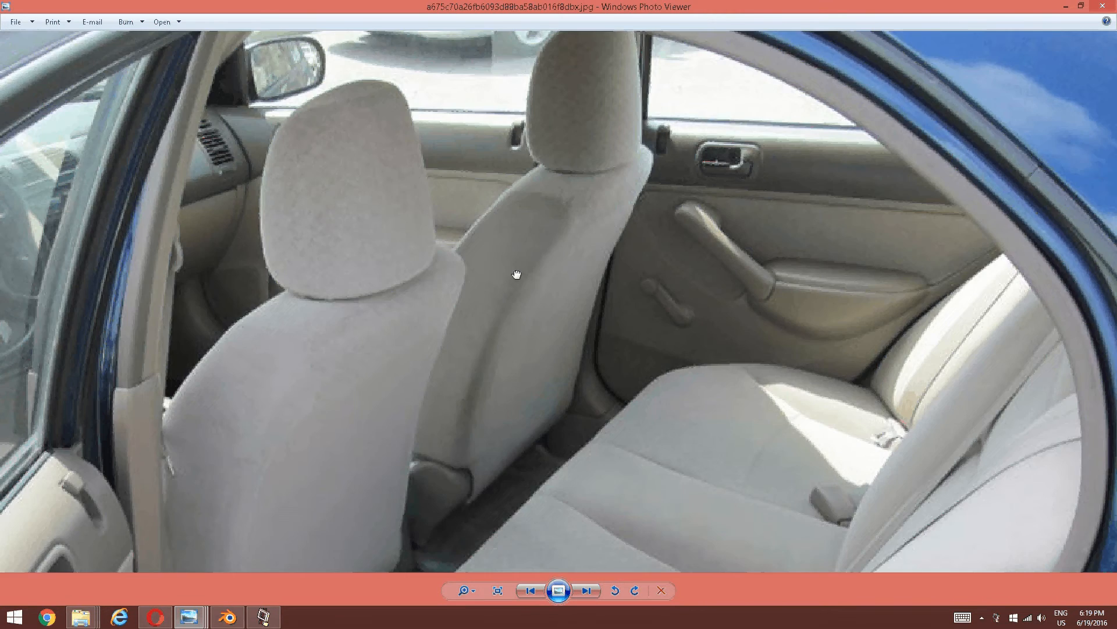
pyautogui.scroll(3, 752, 257)
pyautogui.moveTo(752, 256); pyautogui.dragTo(581, 271)
pyautogui.scroll(-2, 691, 208)
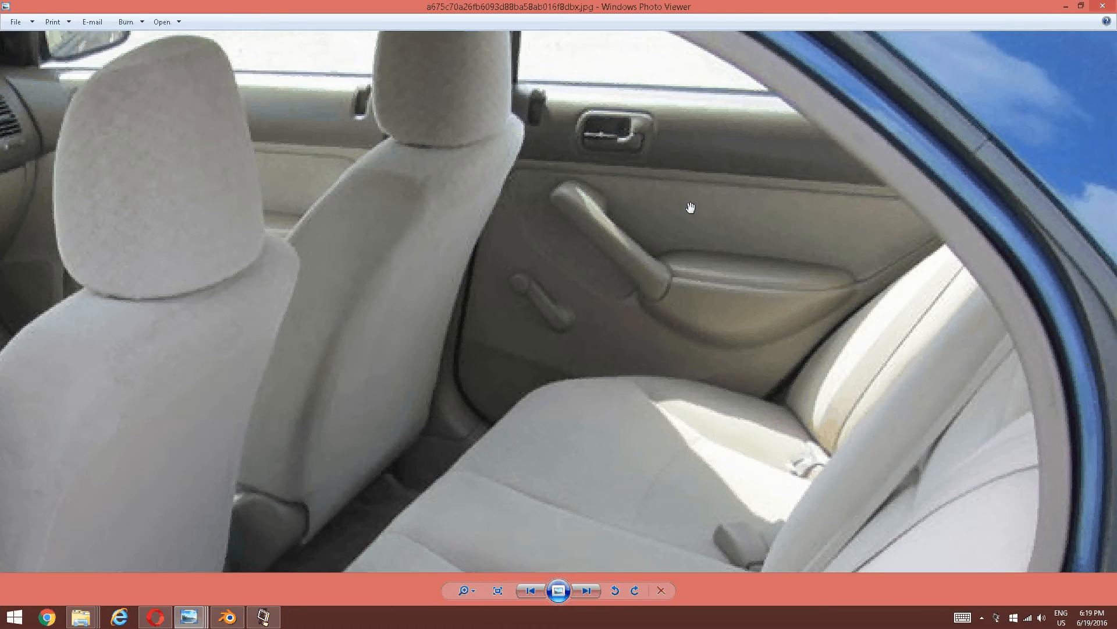
pyautogui.scroll(-1, 691, 207)
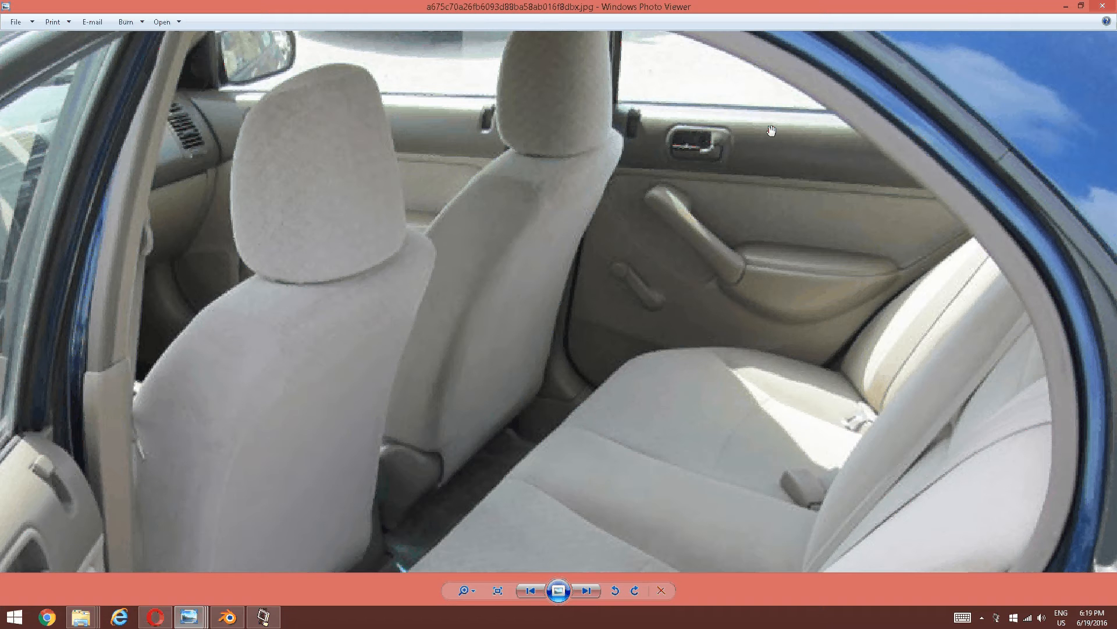
pyautogui.moveTo(553, 218); pyautogui.dragTo(565, 226)
pyautogui.scroll(2, 576, 210)
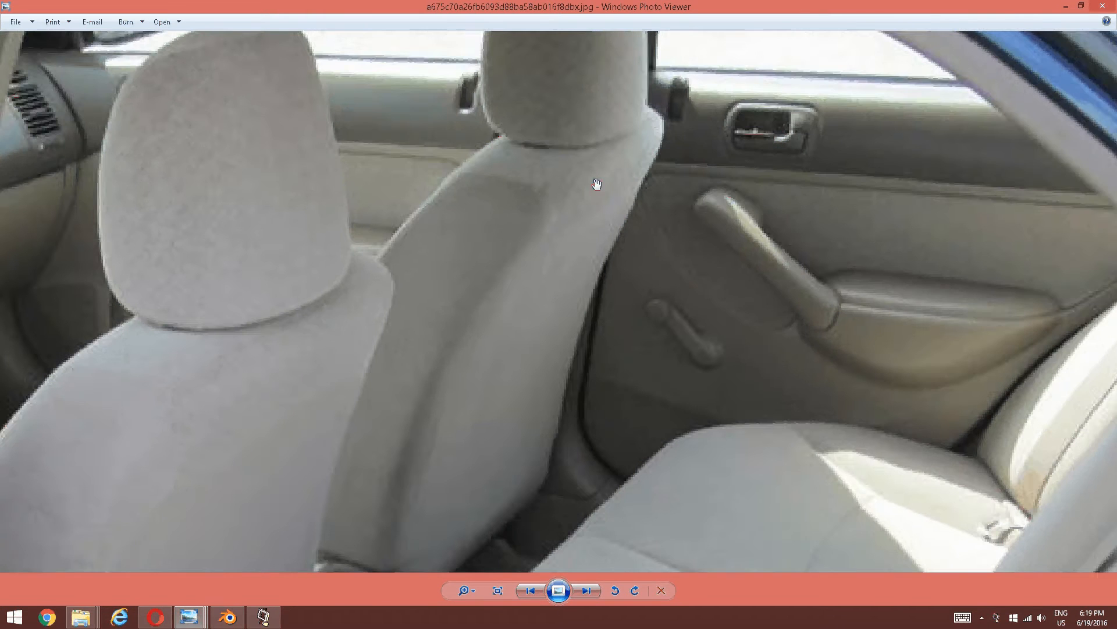
pyautogui.moveTo(596, 184); pyautogui.dragTo(651, 186)
pyautogui.scroll(-1, 607, 201)
pyautogui.scroll(-1, 602, 193)
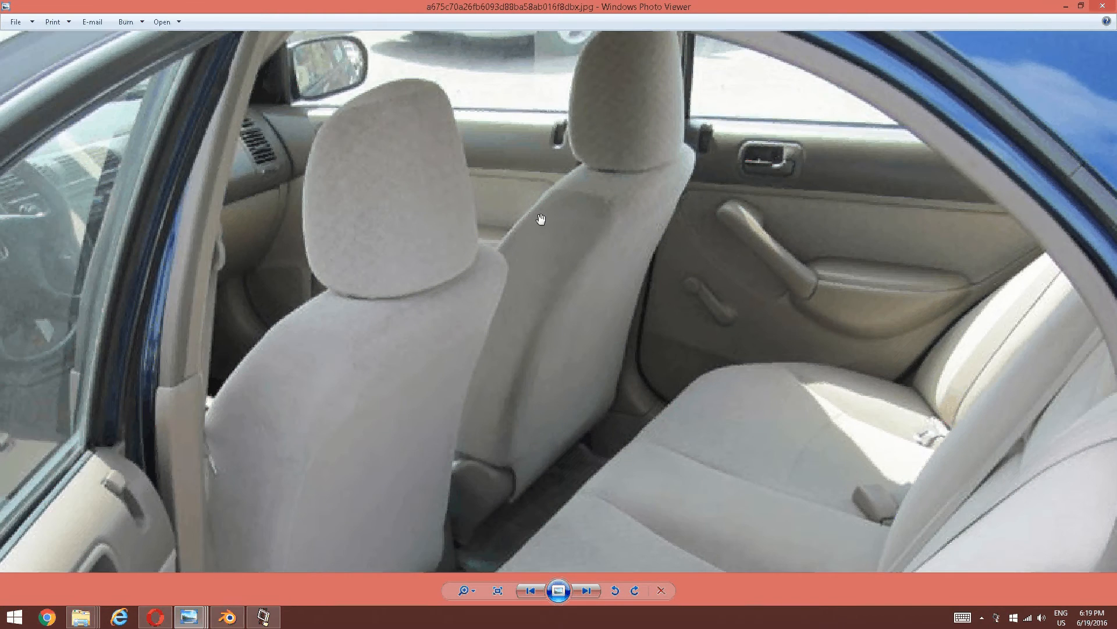
# Switch to Blender and set the door panel mesh to face selection.
pyautogui.click(235, 621)
pyautogui.moveTo(427, 392); pyautogui.dragTo(484, 339, button='middle')
pyautogui.click(263, 618)
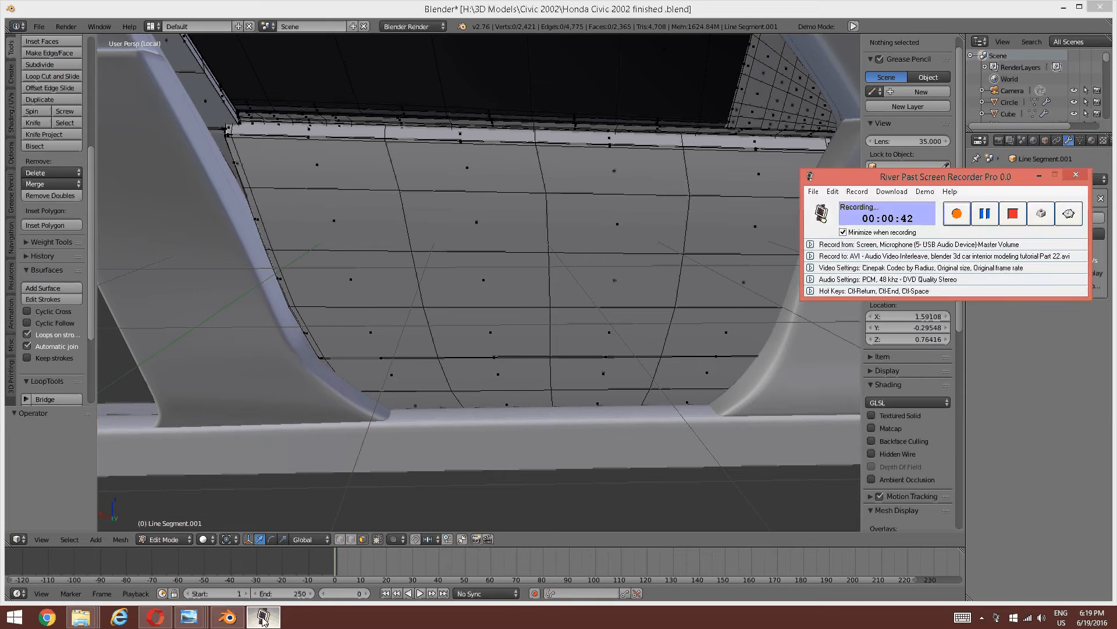
pyautogui.click(263, 618)
pyautogui.scroll(2, 517, 249)
pyautogui.scroll(2, 434, 262)
pyautogui.hotkey('ctrl', 'Tab')
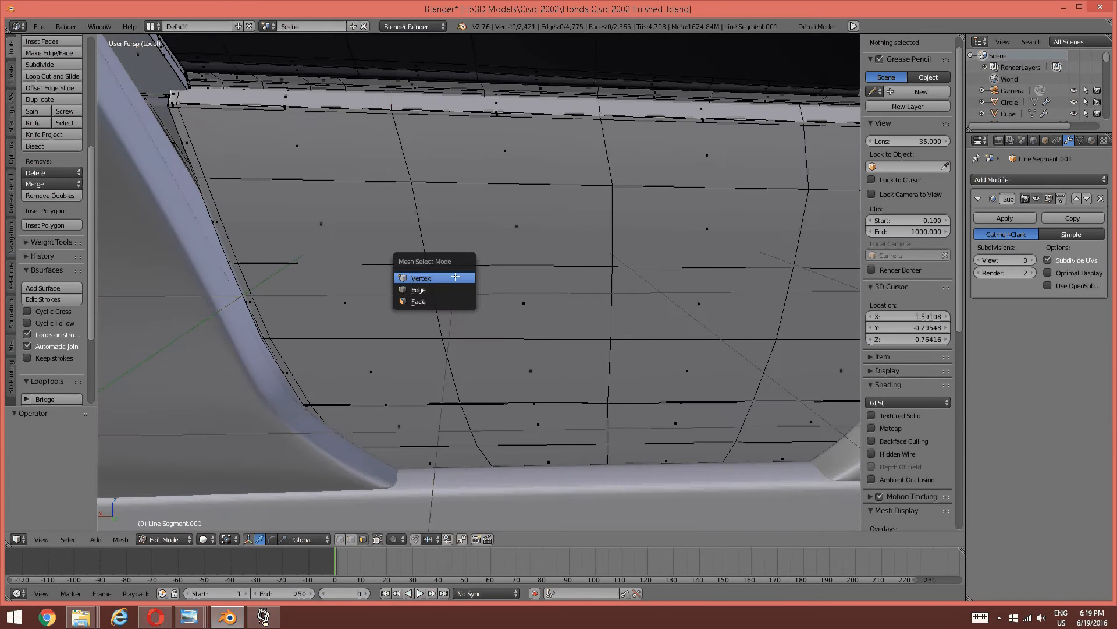
pyautogui.click(444, 301)
# Select the eight door panel faces in the two adjacent rows of the lower middle area, above the narrow bottom rows.
pyautogui.rightClick(389, 365)
pyautogui.keyDown('shift'); pyautogui.rightClick(508, 362); pyautogui.keyUp('shift')
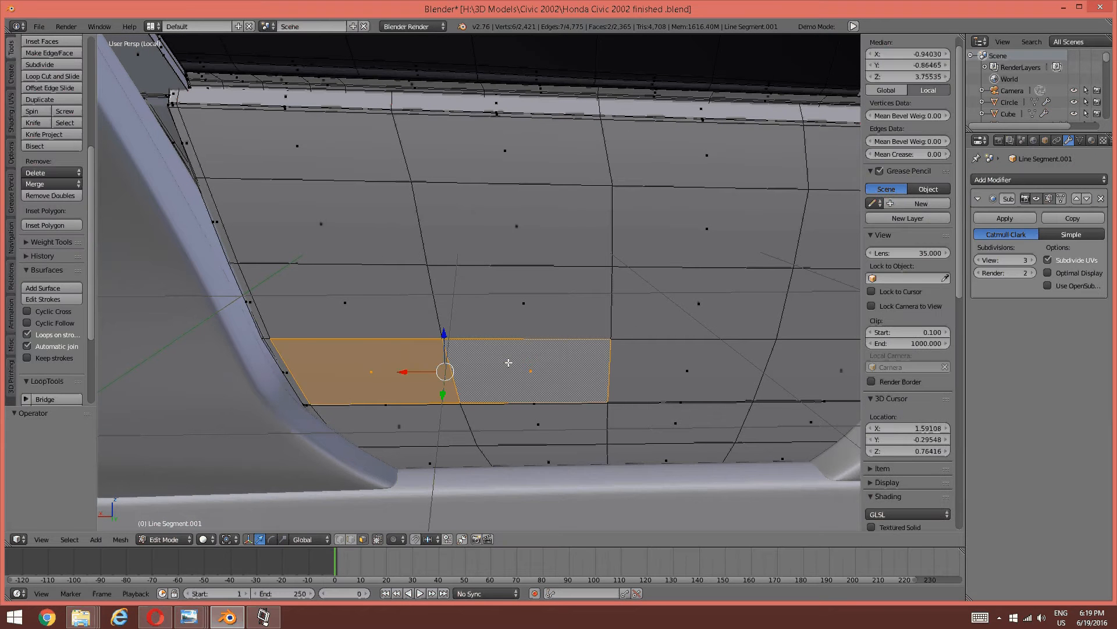
pyautogui.keyDown('shift'); pyautogui.moveTo(518, 338); pyautogui.dragTo(455, 337, button='middle'); pyautogui.keyUp('shift')
pyautogui.keyDown('shift'); pyautogui.rightClick(643, 368); pyautogui.keyUp('shift')
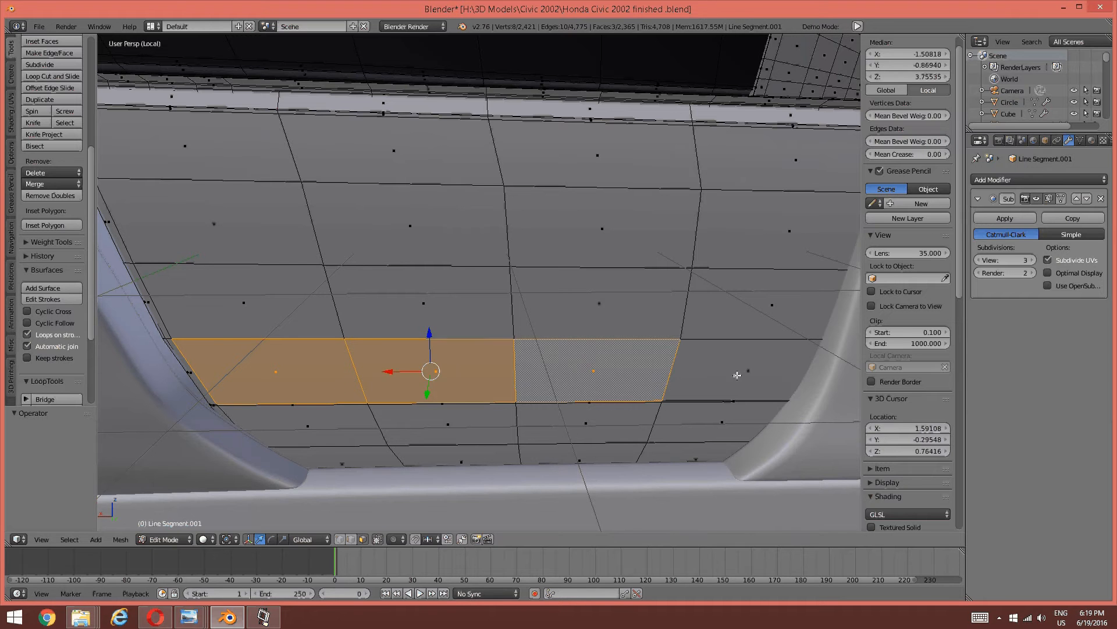
pyautogui.keyDown('shift'); pyautogui.rightClick(688, 331); pyautogui.keyUp('shift')
pyautogui.keyDown('shift'); pyautogui.moveTo(687, 331); pyautogui.dragTo(686, 369, button='middle'); pyautogui.keyUp('shift')
pyautogui.keyDown('shift'); pyautogui.rightClick(693, 362); pyautogui.keyUp('shift')
pyautogui.keyDown('shift'); pyautogui.rightClick(636, 356); pyautogui.keyUp('shift')
pyautogui.keyDown('shift'); pyautogui.rightClick(422, 342); pyautogui.keyUp('shift')
pyautogui.keyDown('shift'); pyautogui.rightClick(243, 343); pyautogui.keyUp('shift')
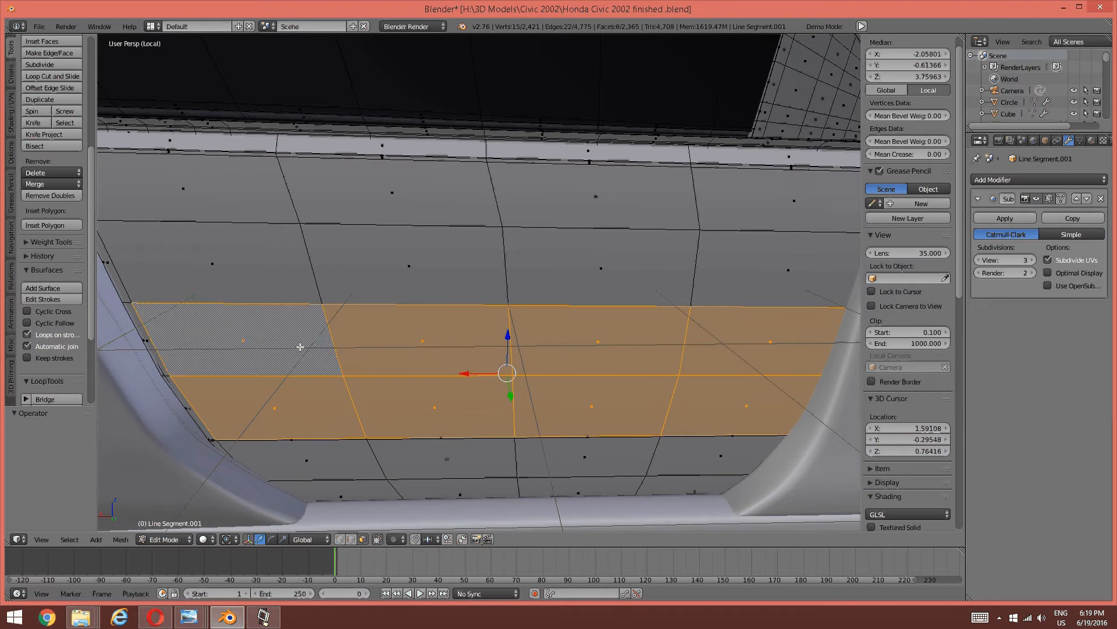
# Add the eight faces of the two upper door panel rows, up to the window ledge, to the selection.
pyautogui.keyDown('shift'); pyautogui.rightClick(221, 265); pyautogui.keyUp('shift')
pyautogui.keyDown('shift'); pyautogui.rightClick(217, 207); pyautogui.keyUp('shift')
pyautogui.keyDown('shift'); pyautogui.rightClick(351, 203); pyautogui.keyUp('shift')
pyautogui.keyDown('shift'); pyautogui.rightClick(402, 259); pyautogui.keyUp('shift')
pyautogui.keyDown('shift'); pyautogui.rightClick(570, 262); pyautogui.keyUp('shift')
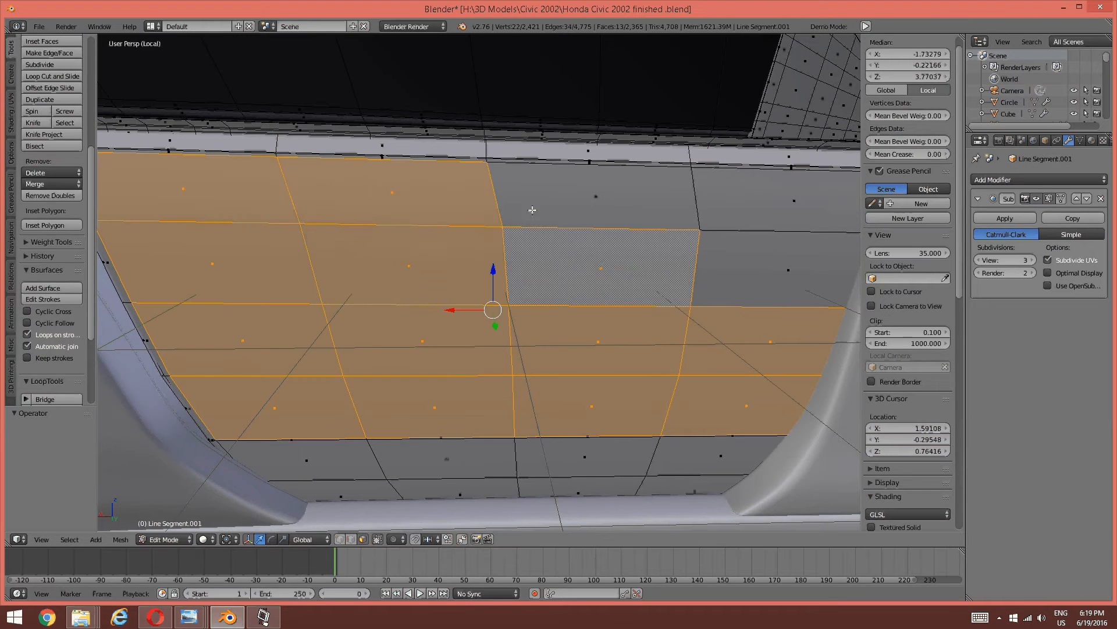
pyautogui.keyDown('shift'); pyautogui.rightClick(532, 209); pyautogui.keyUp('shift')
pyautogui.keyDown('shift'); pyautogui.rightClick(774, 198); pyautogui.keyUp('shift')
pyautogui.keyDown('shift'); pyautogui.rightClick(768, 268); pyautogui.keyUp('shift')
# Add the four faces of the narrow row directly below the selected area to the selection.
pyautogui.keyDown('shift'); pyautogui.moveTo(606, 316); pyautogui.dragTo(606, 230, button='middle'); pyautogui.keyUp('shift')
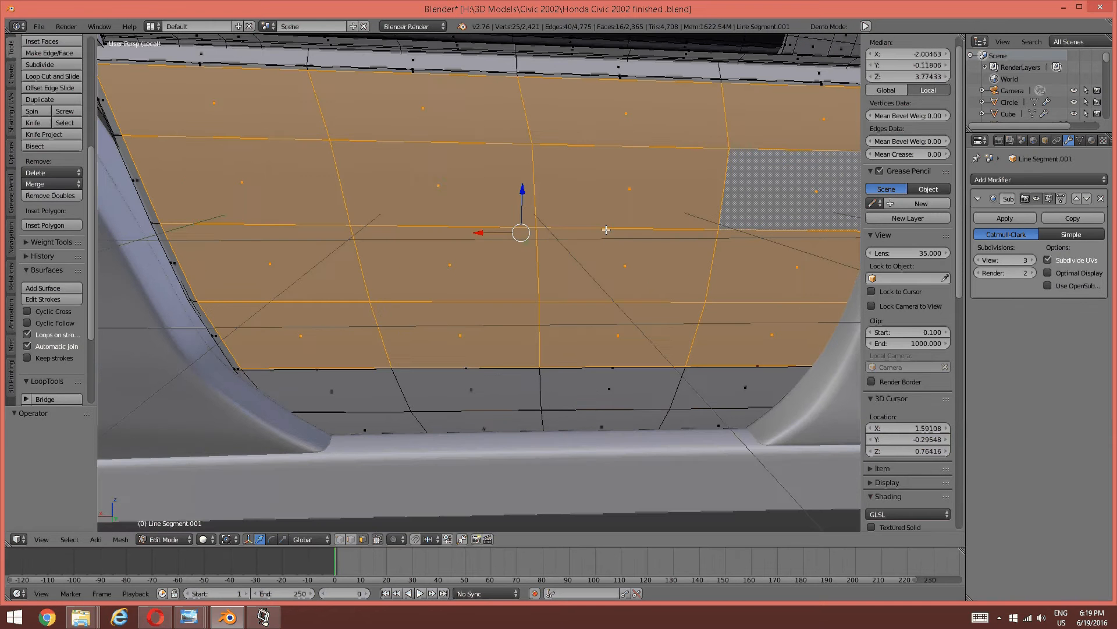
pyautogui.keyDown('shift'); pyautogui.rightClick(332, 390); pyautogui.keyUp('shift')
pyautogui.keyDown('shift'); pyautogui.rightClick(471, 389); pyautogui.keyUp('shift')
pyautogui.keyDown('shift'); pyautogui.rightClick(611, 388); pyautogui.keyUp('shift')
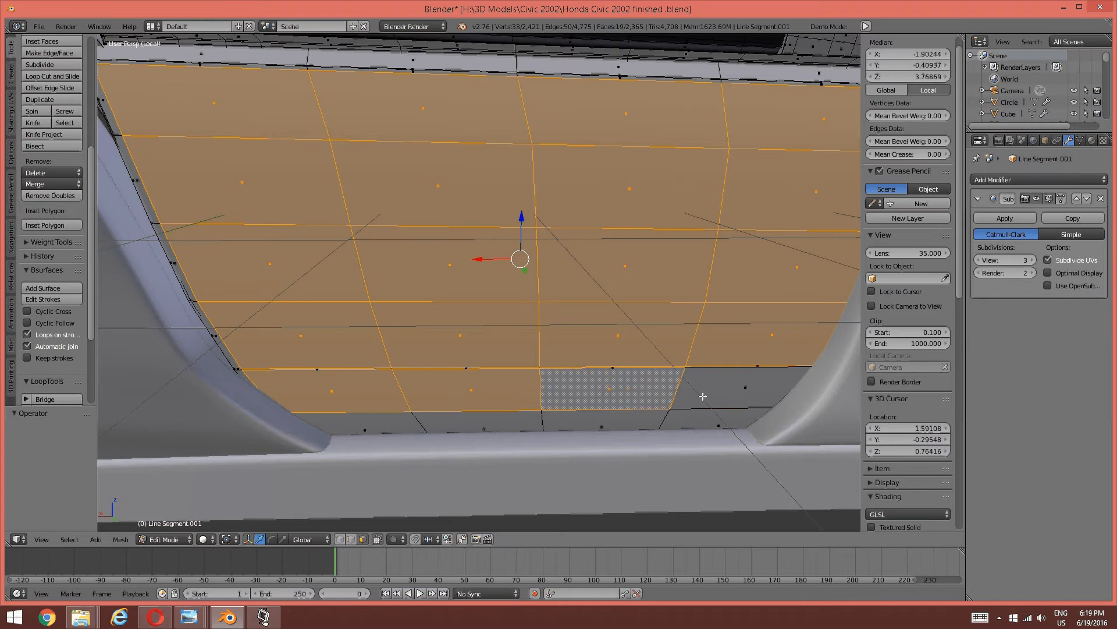
pyautogui.keyDown('shift'); pyautogui.rightClick(710, 396); pyautogui.keyUp('shift')
pyautogui.moveTo(609, 374); pyautogui.dragTo(560, 370, button='middle')
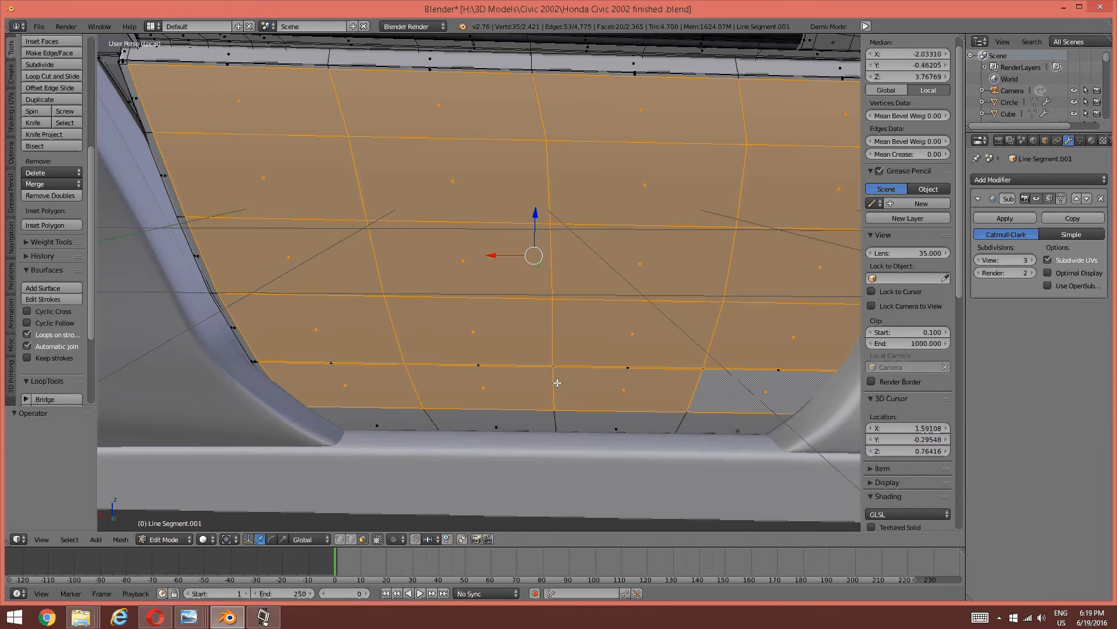
# Duplicate the selected panel faces in place and hide all the other geometry of the mesh.
pyautogui.hotkey('shift', 'd')
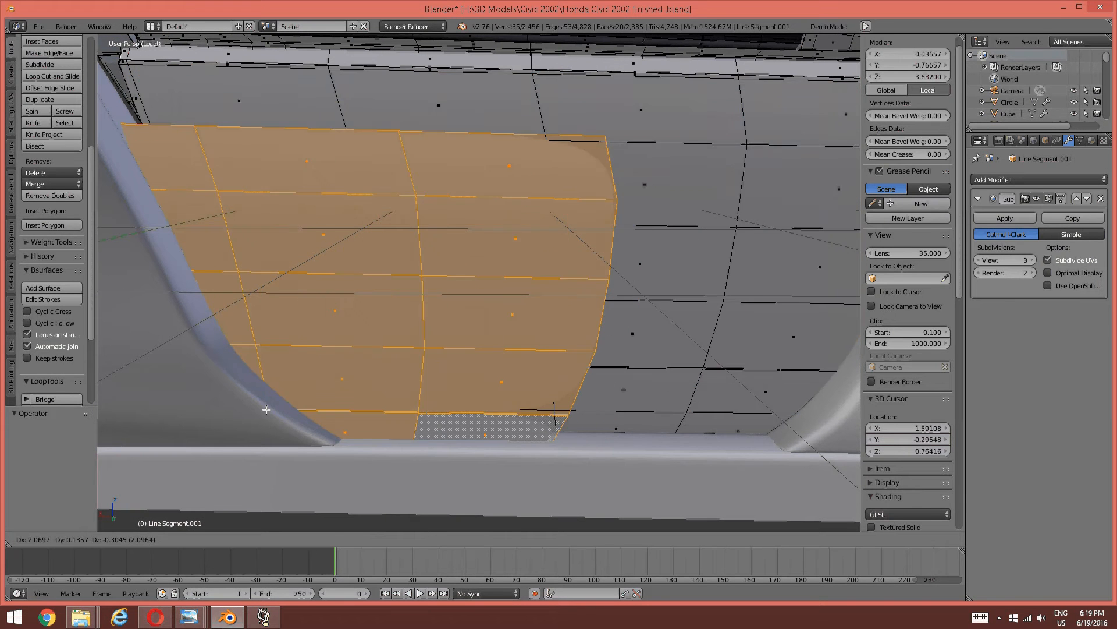
pyautogui.rightClick(266, 410)
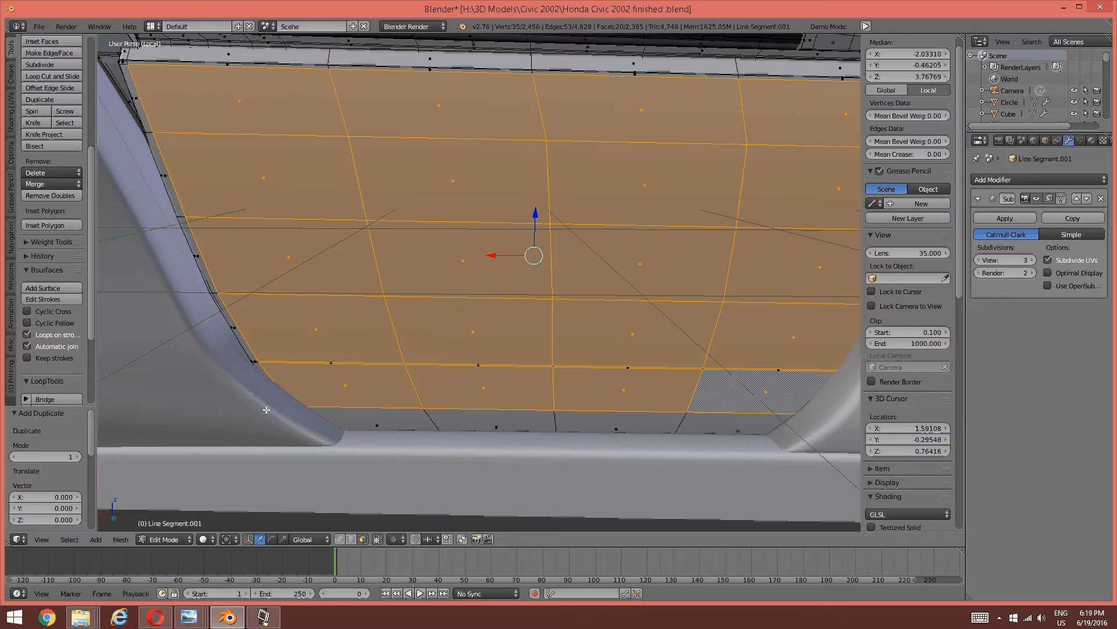
pyautogui.hotkey('ctrl', 'i')
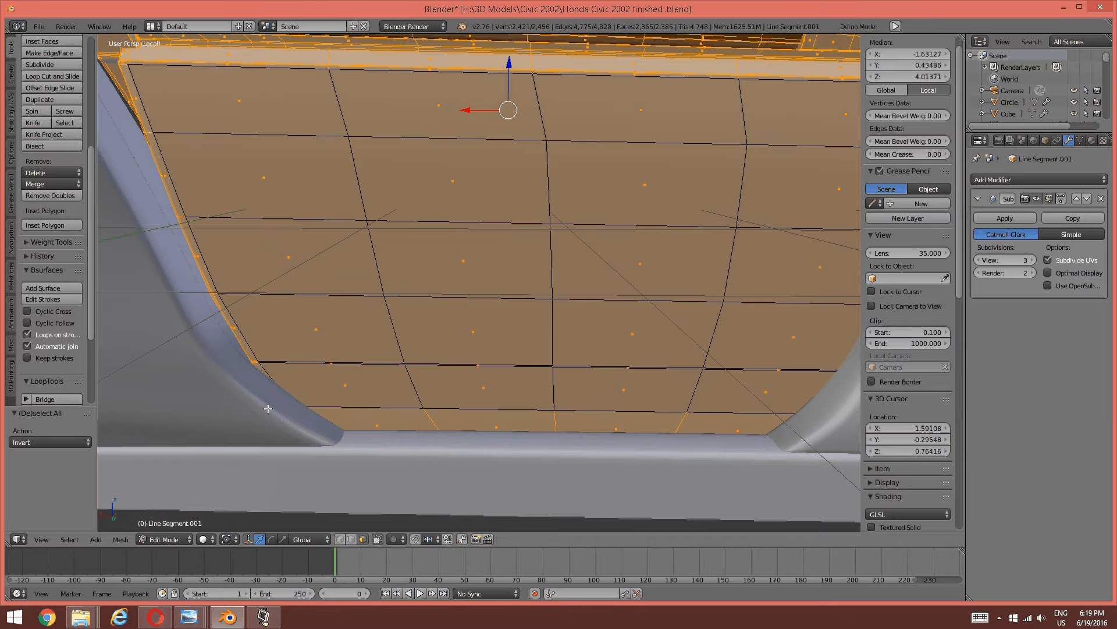
pyautogui.press('h')
# In vertex selection, merge the two overlapping vertices at the left end of the duplicated panel's lower seam at their center.
pyautogui.moveTo(390, 169); pyautogui.dragTo(449, 232, button='middle')
pyautogui.scroll(4, 450, 234)
pyautogui.keyDown('shift'); pyautogui.moveTo(465, 282); pyautogui.dragTo(567, 299, button='middle'); pyautogui.keyUp('shift')
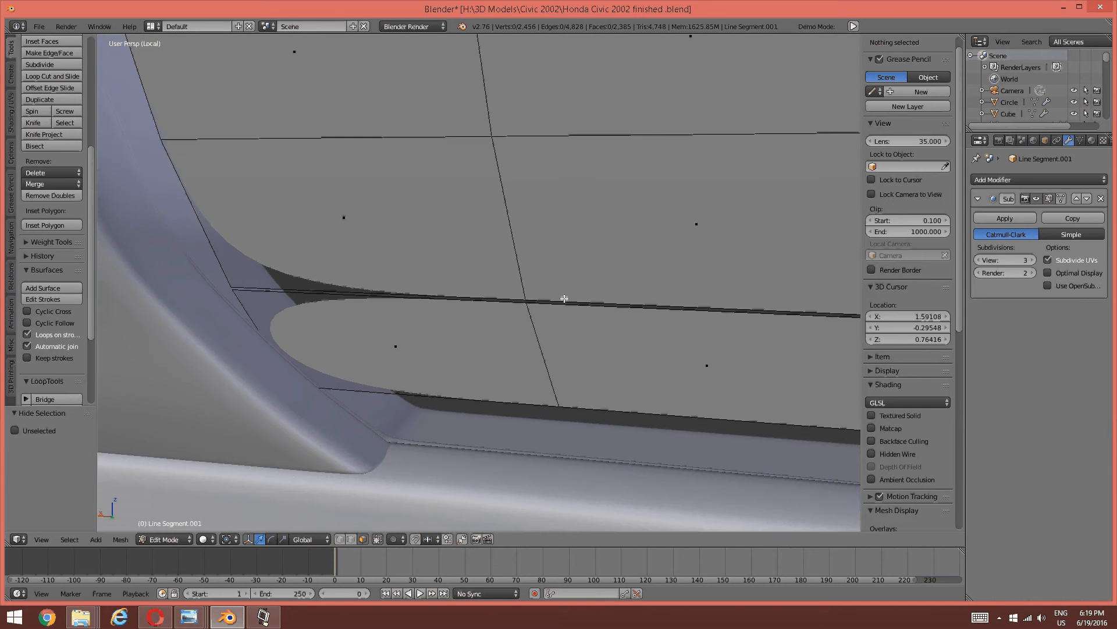
pyautogui.scroll(1, 566, 300)
pyautogui.hotkey('ctrl', 'Tab')
pyautogui.click(422, 276)
pyautogui.moveTo(421, 276)
pyautogui.mouseDown(button='middle')
pyautogui.moveTo(327, 280)
pyautogui.moveTo(392, 274)
pyautogui.mouseUp(button='middle')
pyautogui.press('c')
pyautogui.click(218, 285)
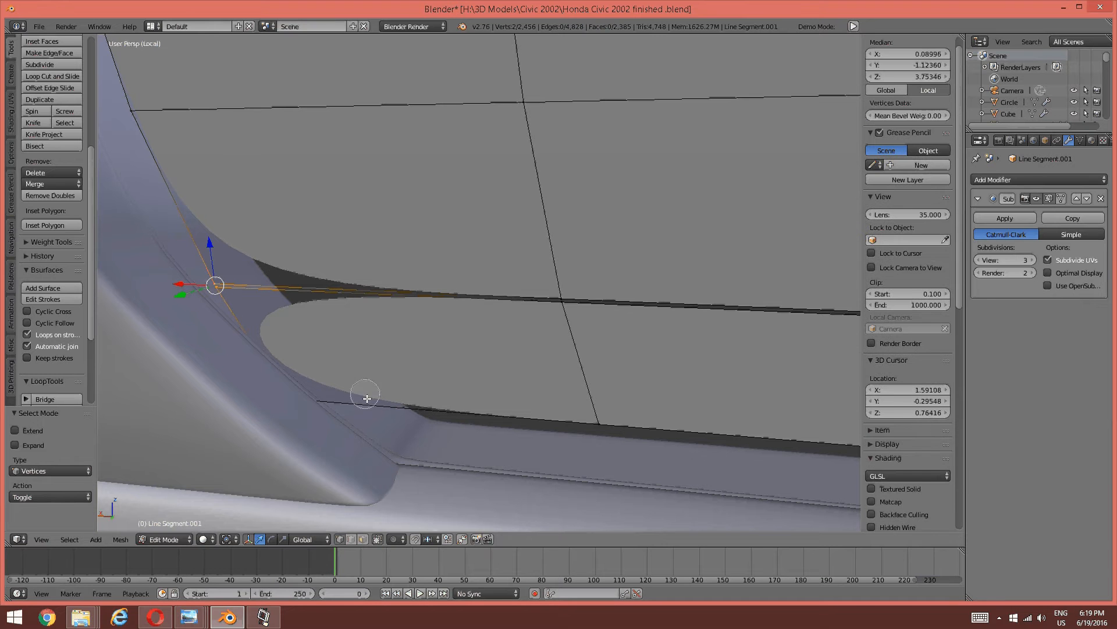
pyautogui.rightClick(366, 398)
pyautogui.hotkey('alt', 'm')
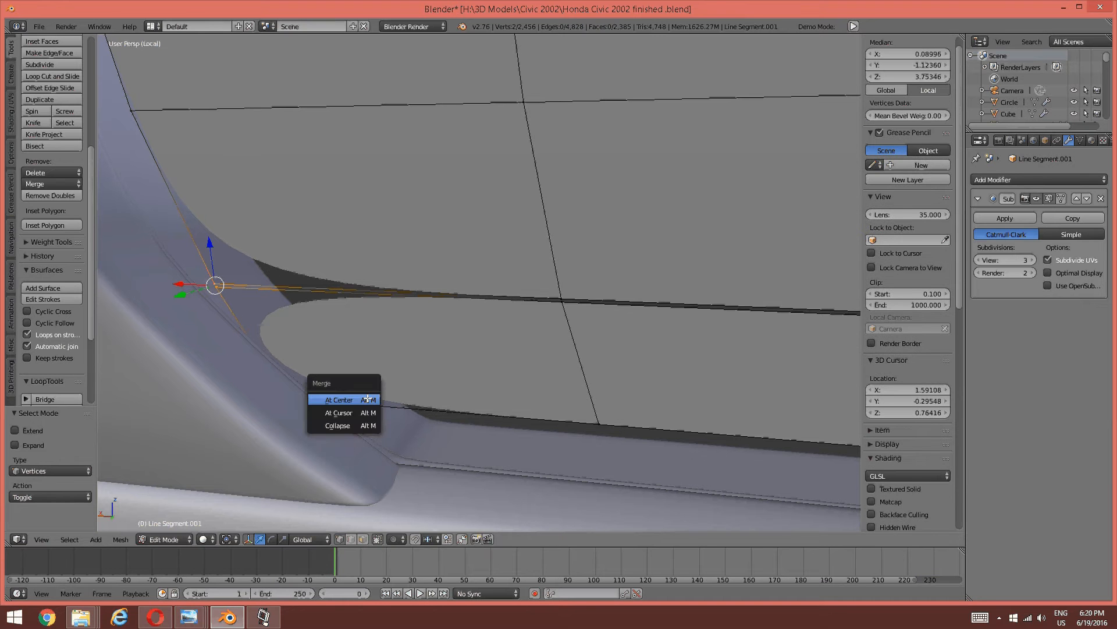
pyautogui.click(366, 399)
pyautogui.press('a')
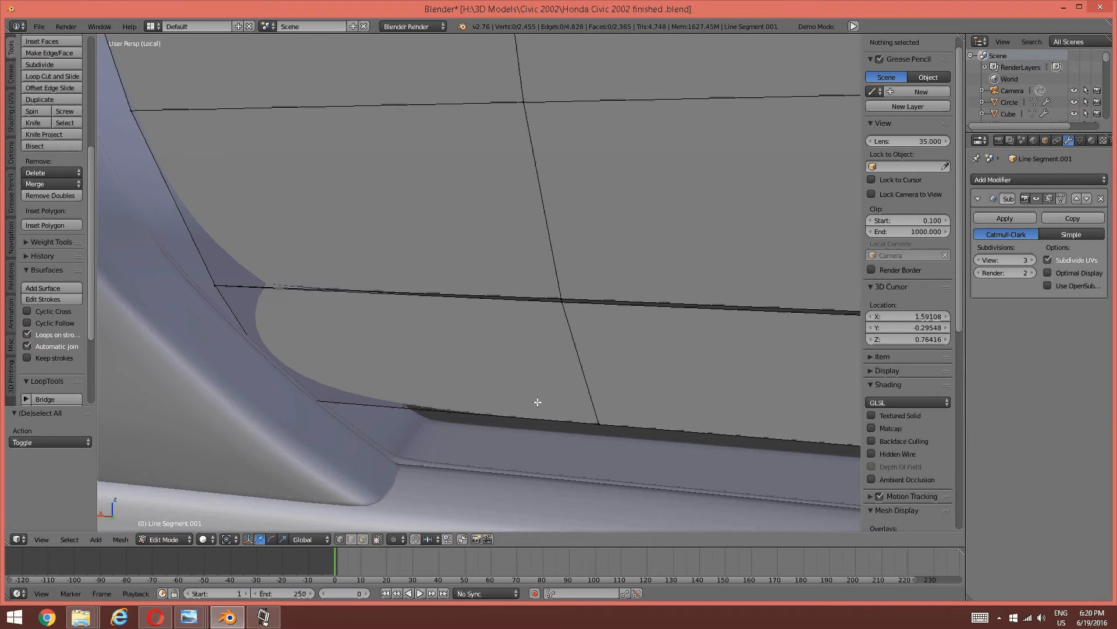
# Merge the second pair of overlapping vertices from the left on the lower seam at their center.
pyautogui.press('c')
pyautogui.moveTo(578, 283); pyautogui.dragTo(538, 324)
pyautogui.rightClick(539, 324)
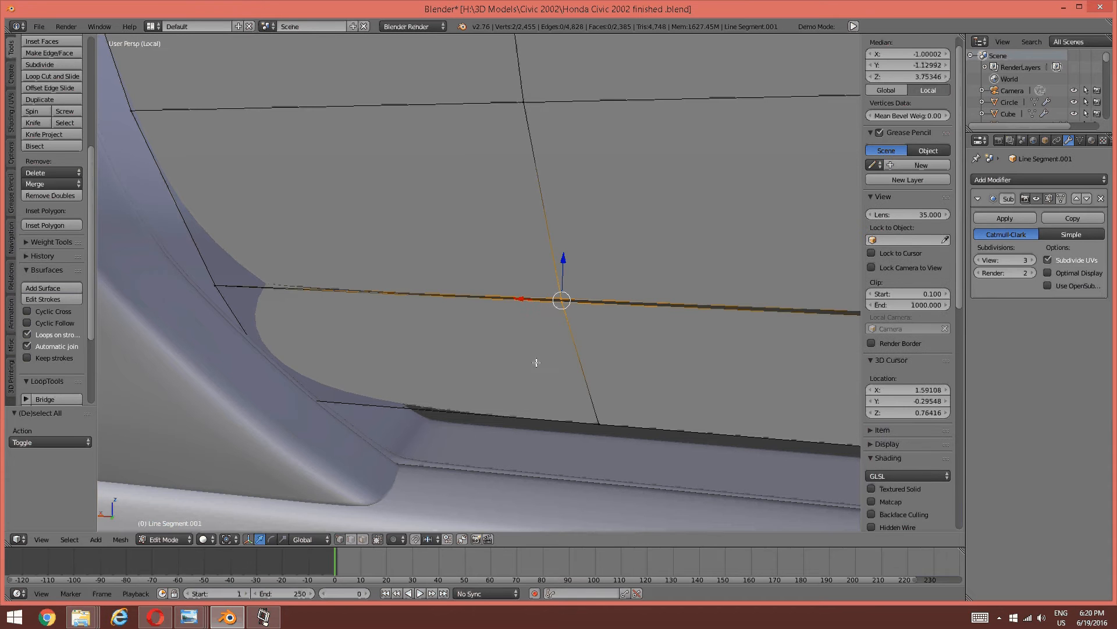
pyautogui.hotkey('alt', 'm')
pyautogui.click(547, 360)
pyautogui.press('a')
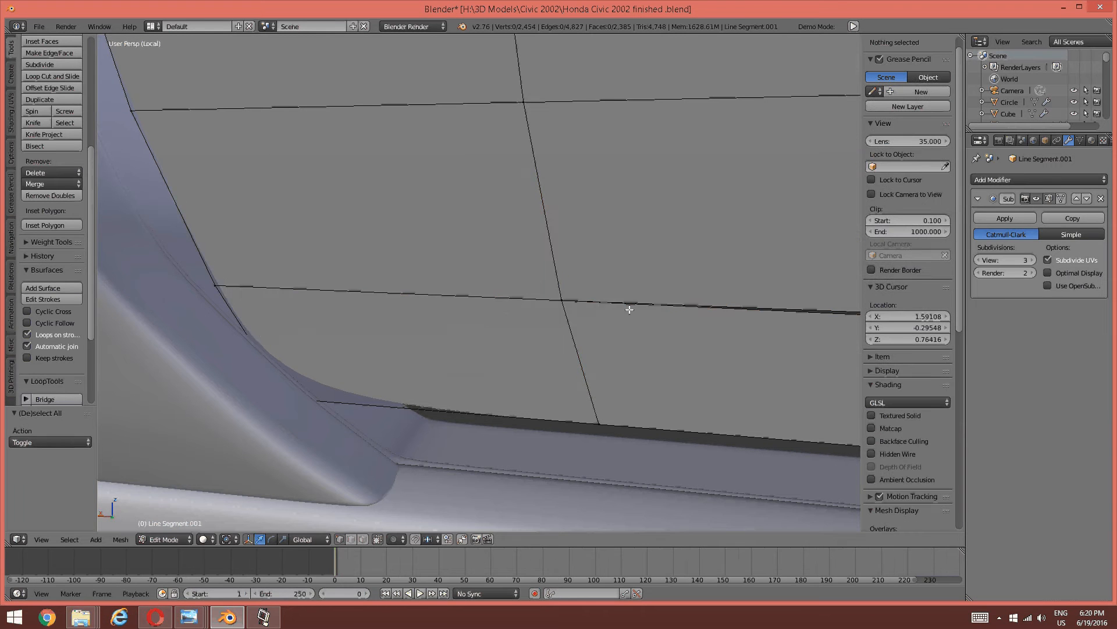
# Merge the third and fourth pairs of overlapping vertices along the lower seam, each at its center.
pyautogui.scroll(-5, 629, 307)
pyautogui.scroll(-3, 512, 274)
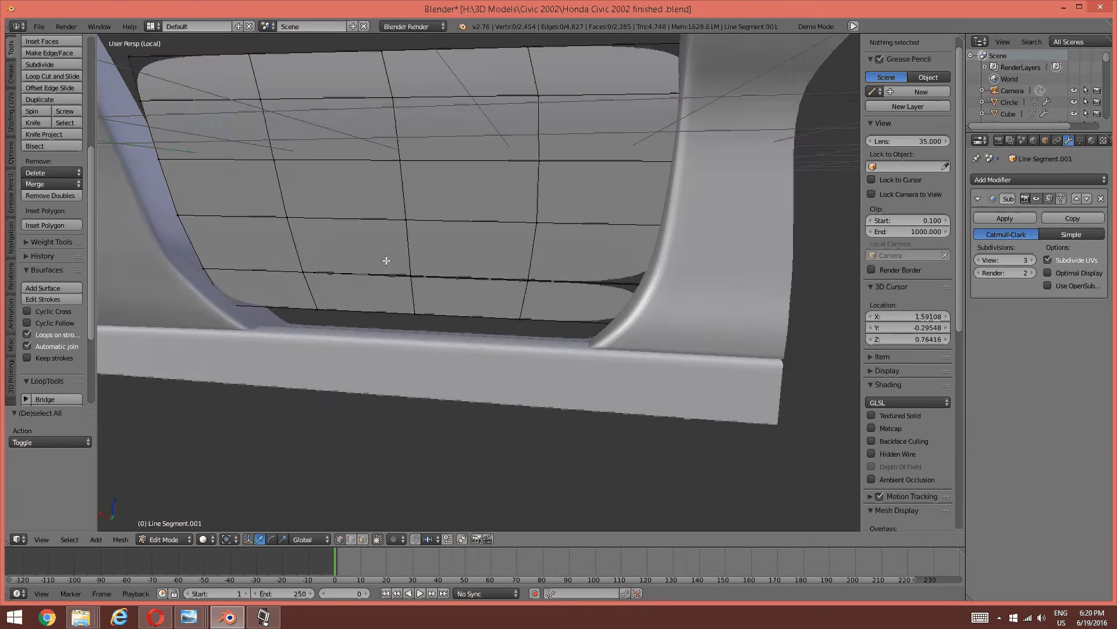
pyautogui.scroll(6, 387, 260)
pyautogui.rightClick(332, 266)
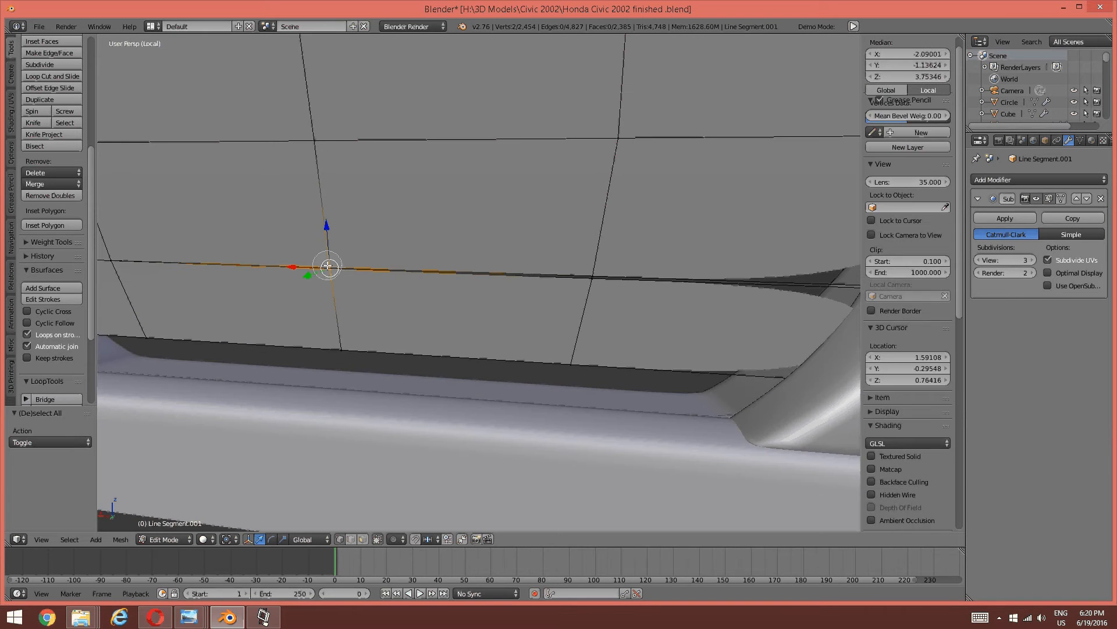
pyautogui.hotkey('alt', 'm')
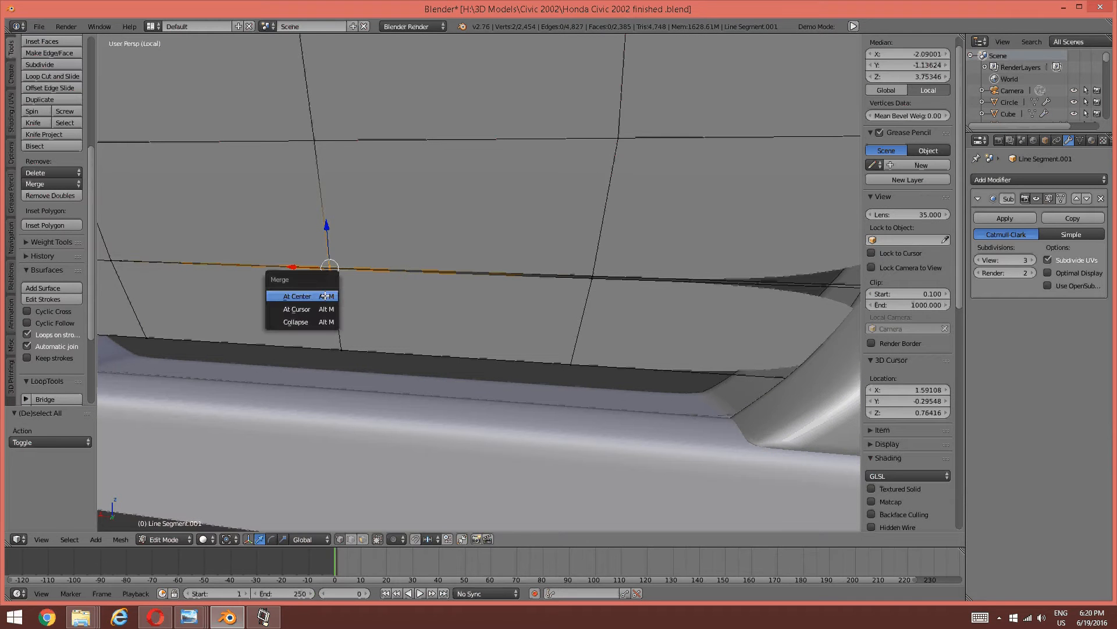
pyautogui.click(325, 291)
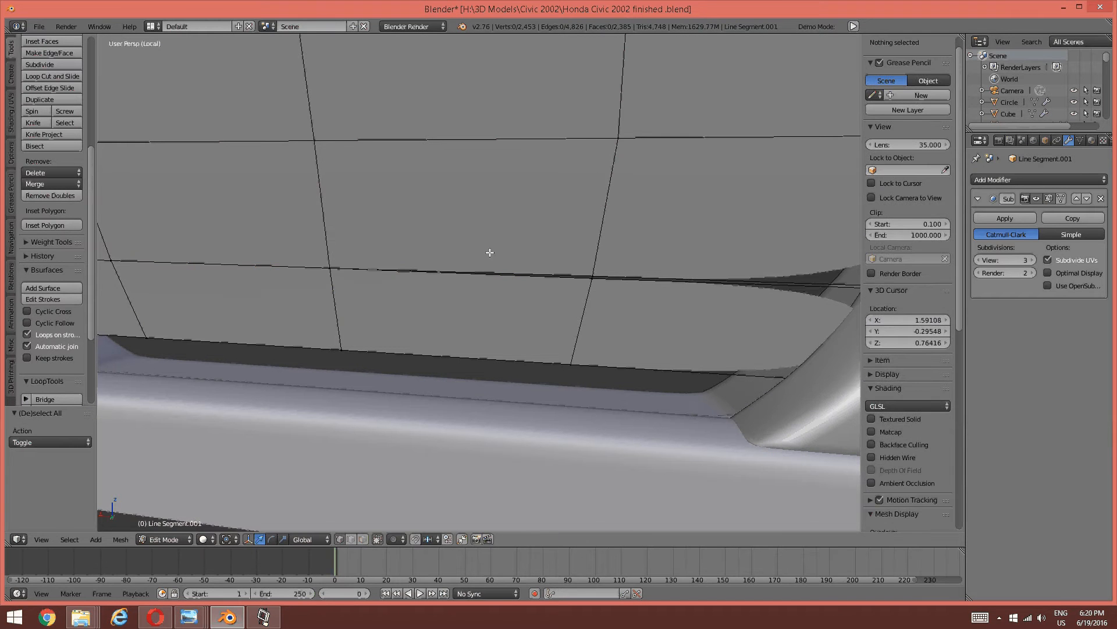
pyautogui.hotkey('alt', 'm')
pyautogui.click(599, 307)
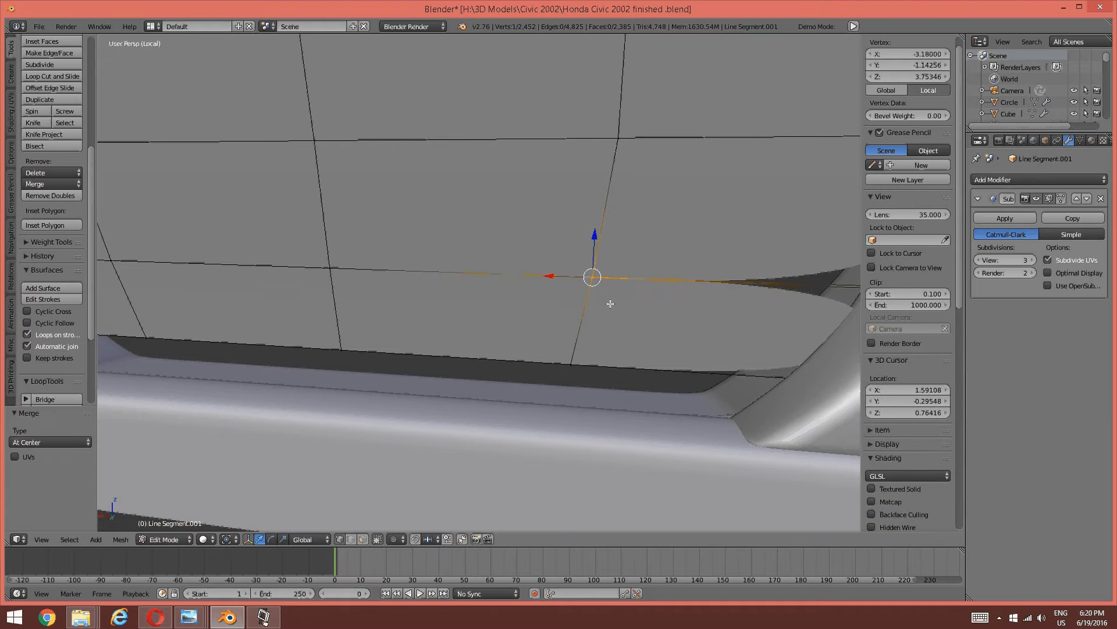
# Merge the last pair of overlapping vertices at the right end of the lower seam at their center.
pyautogui.press('a')
pyautogui.moveTo(749, 262); pyautogui.dragTo(599, 260, button='middle')
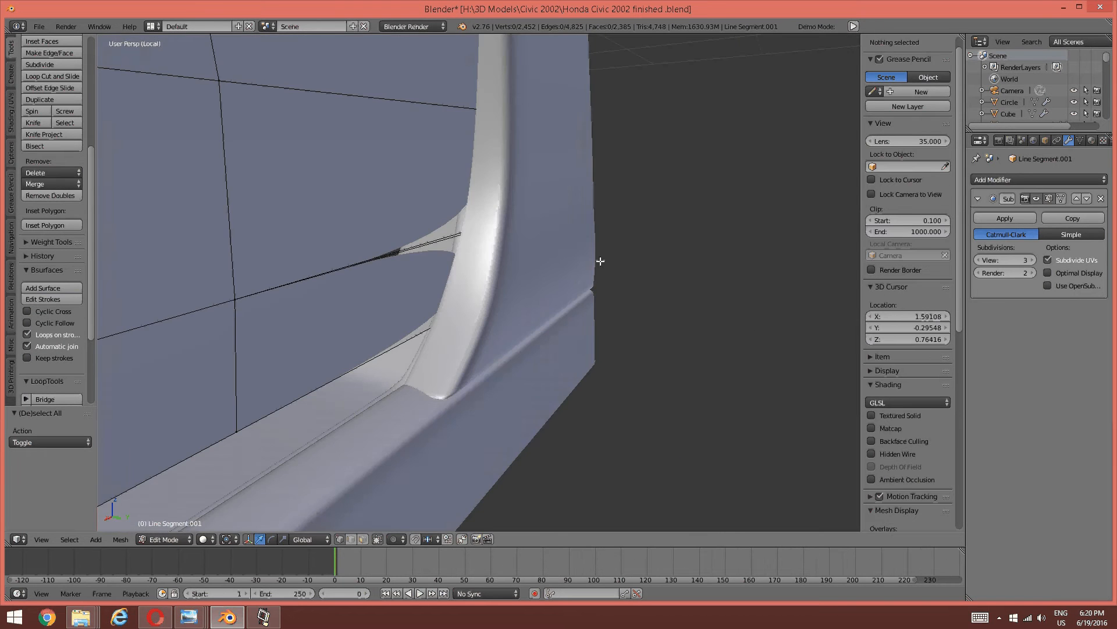
pyautogui.rightClick(485, 222)
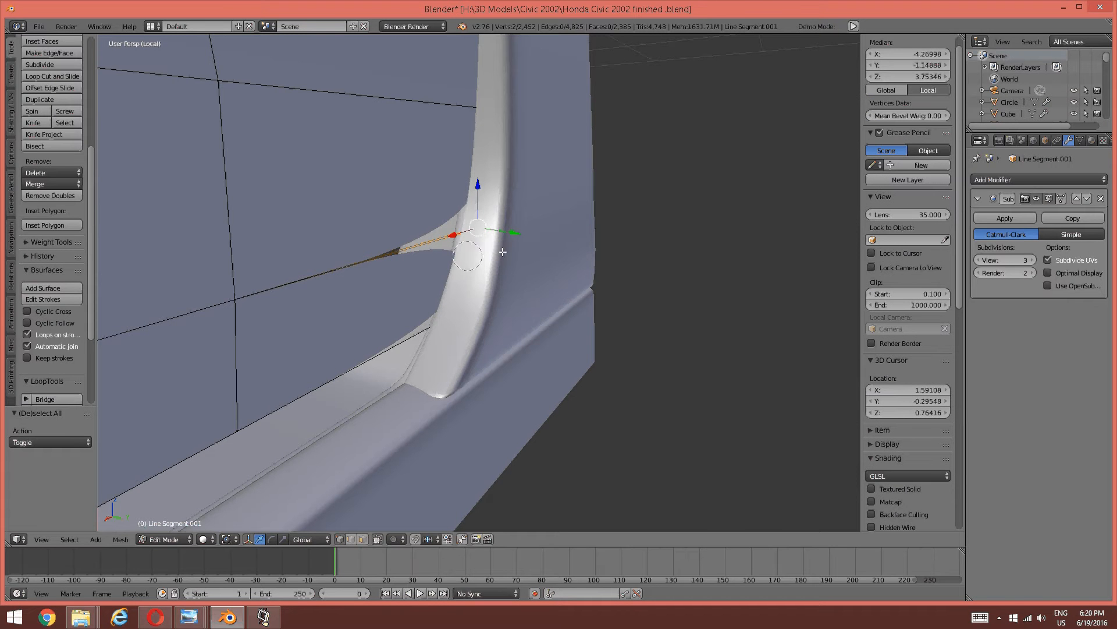
pyautogui.hotkey('alt', 'm')
pyautogui.click(535, 303)
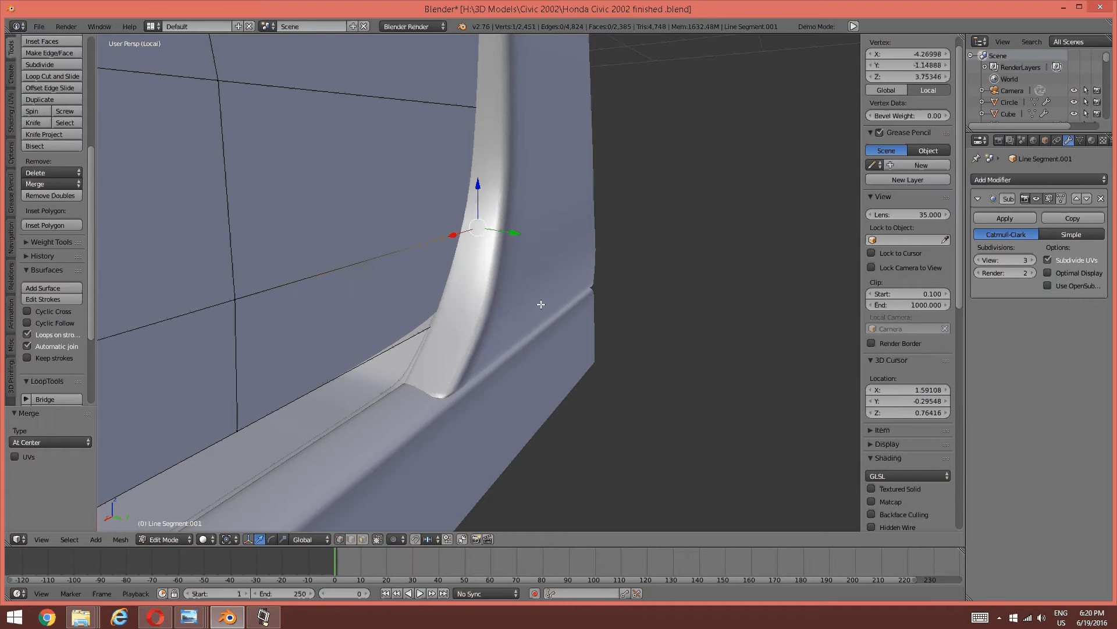
# In back orthographic view, move the panel's whole left edge loop slightly inward along X, toward the panel's middle.
pyautogui.scroll(-7, 539, 272)
pyautogui.moveTo(539, 272); pyautogui.dragTo(675, 240, button='middle')
pyautogui.scroll(7, 474, 264)
pyautogui.moveTo(495, 256); pyautogui.dragTo(396, 267, button='middle')
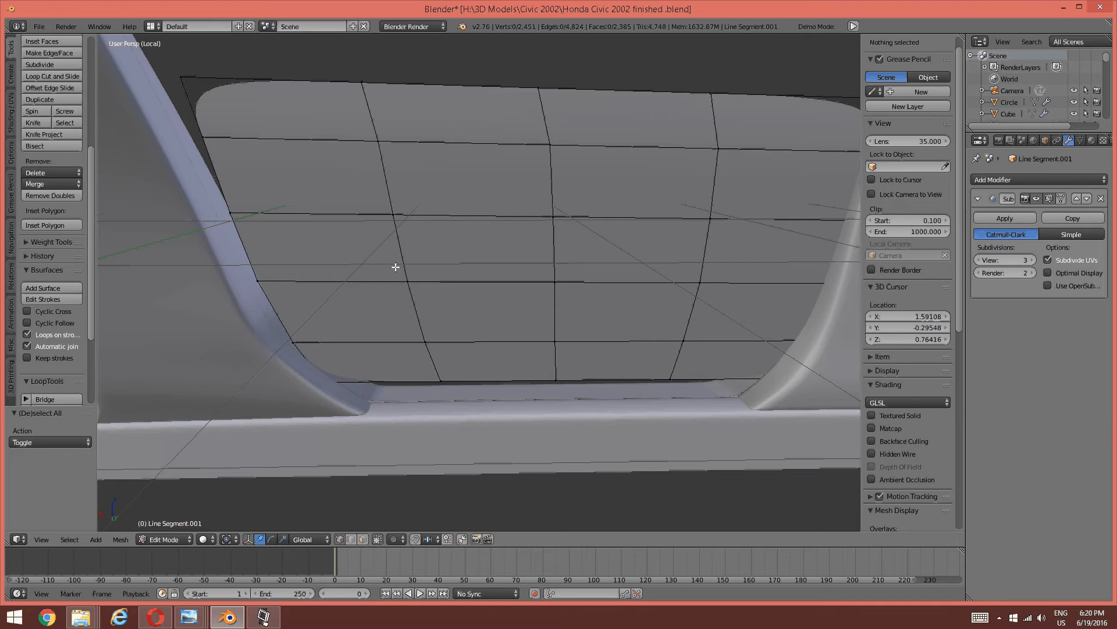
pyautogui.press('KP_3')
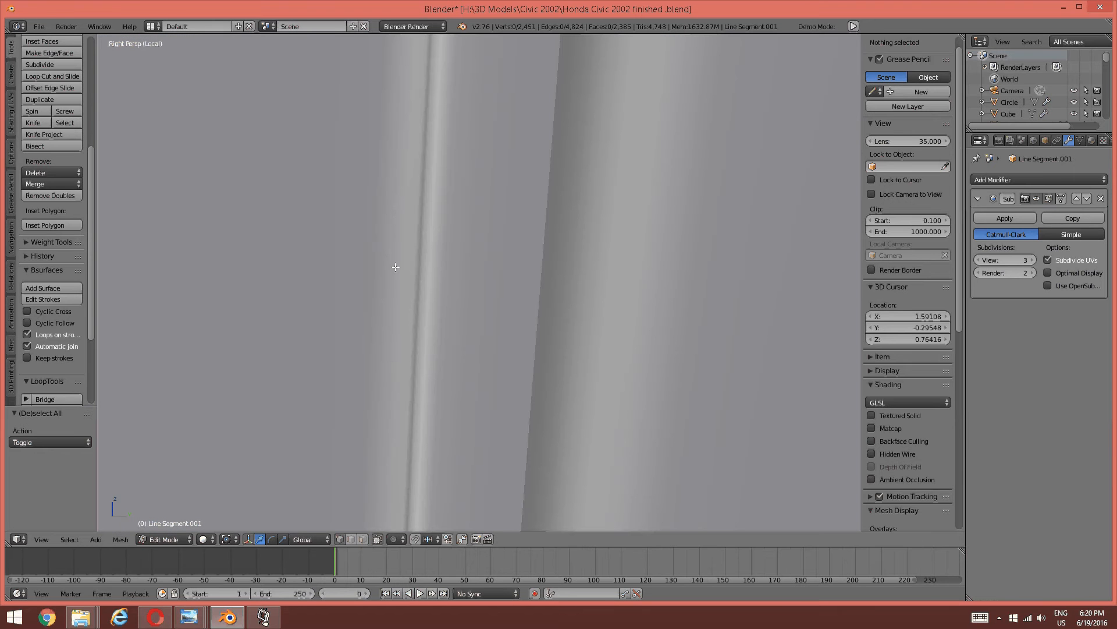
pyautogui.press('ctrl+KP_1')
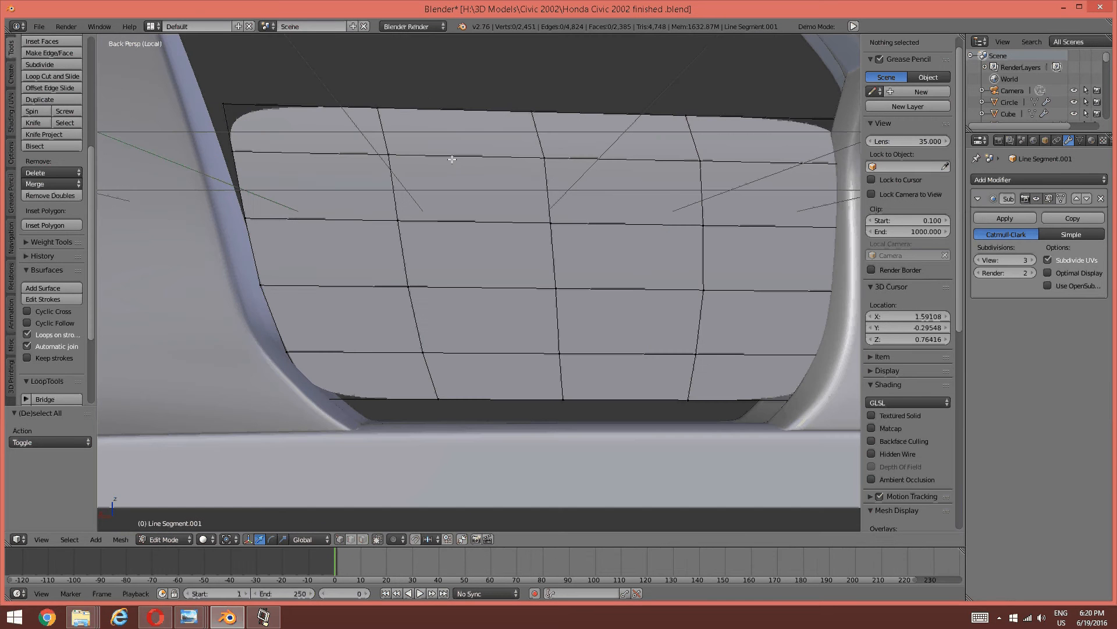
pyautogui.press('KP_5')
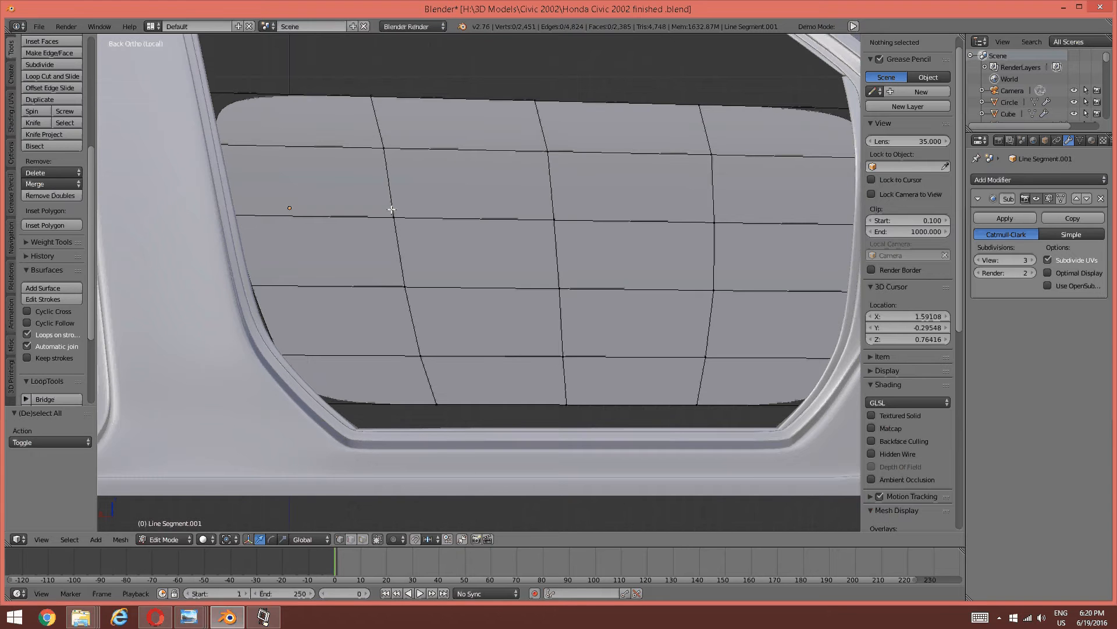
pyautogui.keyDown('shift'); pyautogui.moveTo(391, 210); pyautogui.dragTo(400, 210, button='middle'); pyautogui.keyUp('shift')
pyautogui.keyDown('alt'); pyautogui.rightClick(257, 251); pyautogui.keyUp('alt')
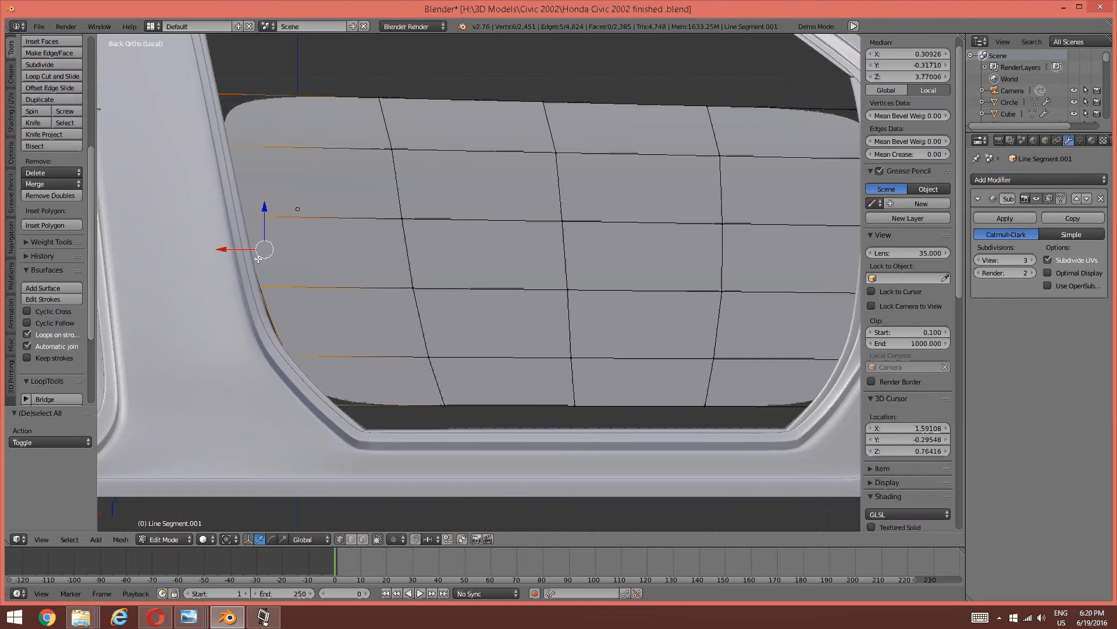
pyautogui.moveTo(231, 253); pyautogui.dragTo(233, 253)
pyautogui.press('a')
# Nudge the vertex just below the panel's upper-left corner slightly outward along X to follow the door frame.
pyautogui.scroll(3, 251, 195)
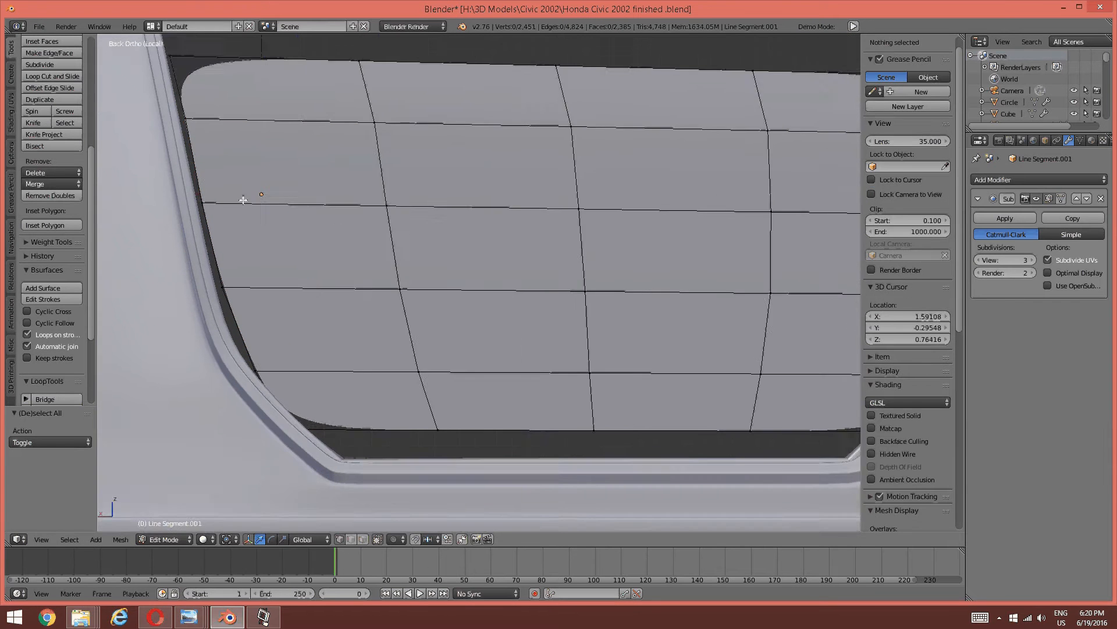
pyautogui.keyDown('shift'); pyautogui.moveTo(376, 264); pyautogui.dragTo(395, 273, button='middle'); pyautogui.keyUp('shift')
pyautogui.rightClick(322, 185)
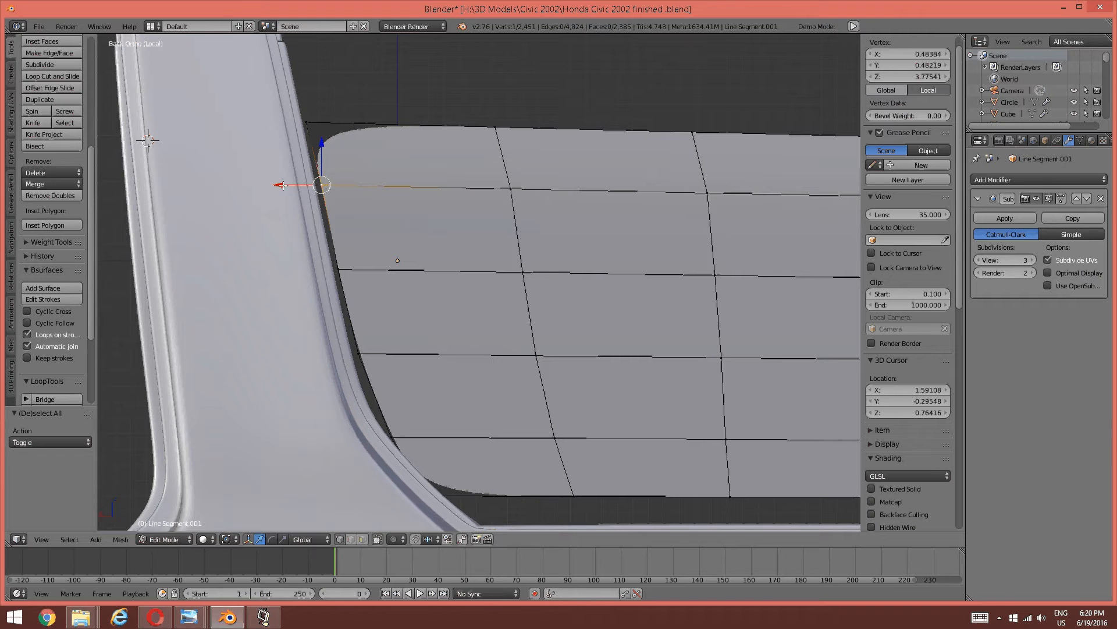
pyautogui.moveTo(284, 186); pyautogui.dragTo(280, 187)
pyautogui.press('a')
# Move the fourth vertex from the top of the panel's left edge inward along X.
pyautogui.keyDown('shift'); pyautogui.moveTo(327, 251); pyautogui.dragTo(331, 216, button='middle'); pyautogui.keyUp('shift')
pyautogui.rightClick(343, 232)
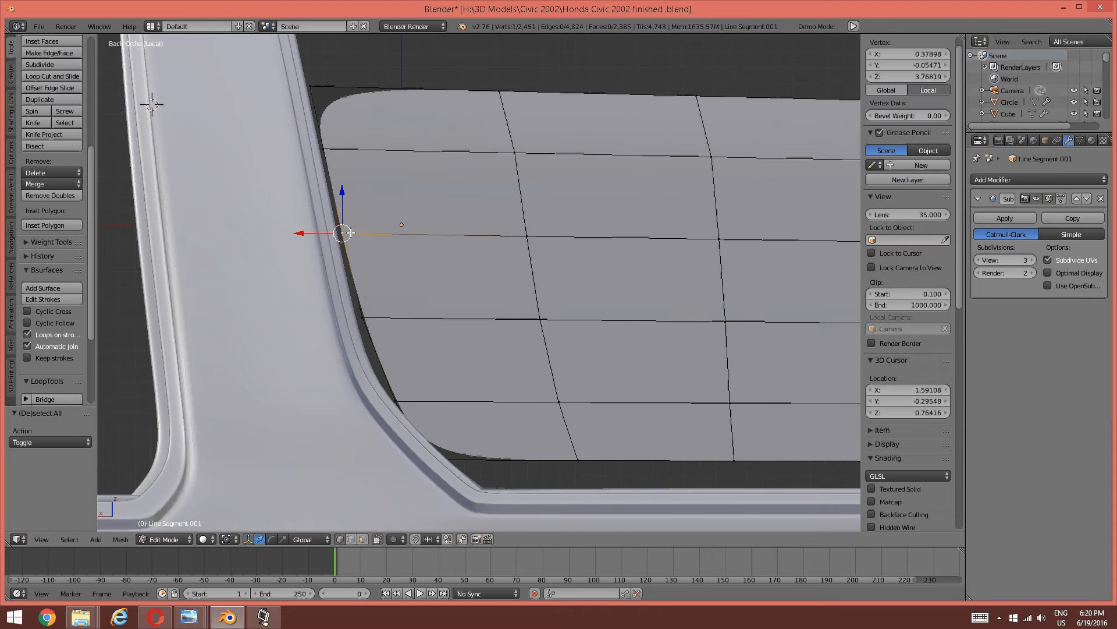
pyautogui.rightClick(360, 317)
pyautogui.moveTo(318, 318); pyautogui.dragTo(329, 318)
pyautogui.press('a')
# Move the panel's lower-left corner vertex and the vertex just above it inward along X to follow the frame's curve.
pyautogui.keyDown('shift'); pyautogui.moveTo(402, 373); pyautogui.dragTo(360, 292, button='middle'); pyautogui.keyUp('shift')
pyautogui.rightClick(386, 379)
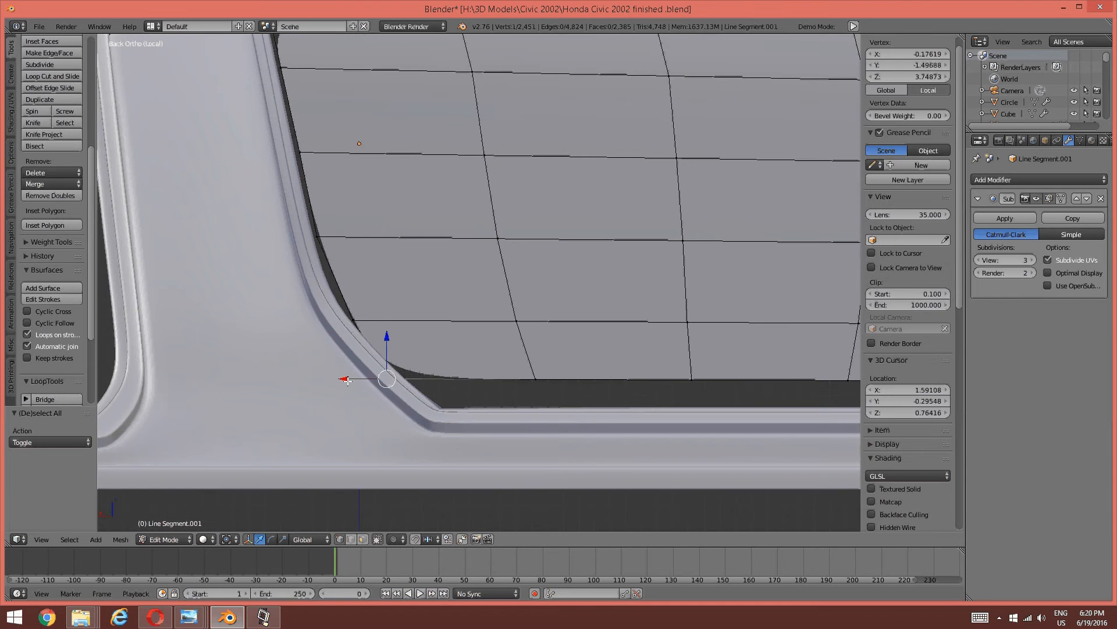
pyautogui.moveTo(347, 380); pyautogui.dragTo(376, 368)
pyautogui.rightClick(354, 319)
pyautogui.scroll(3, 331, 317)
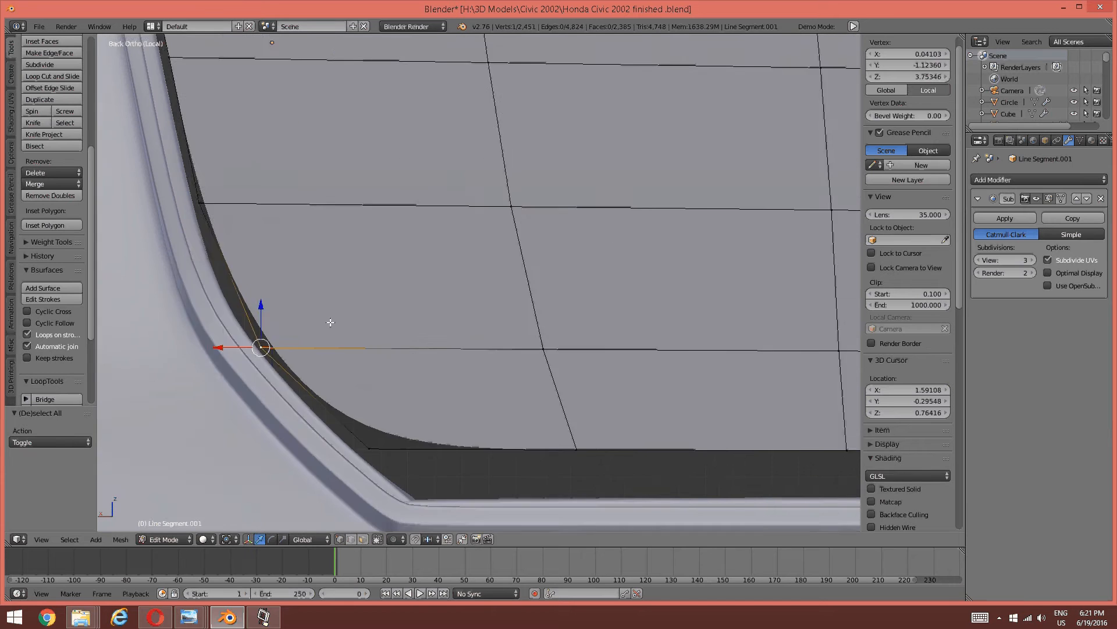
pyautogui.moveTo(323, 335); pyautogui.dragTo(331, 334)
pyautogui.rightClick(302, 191)
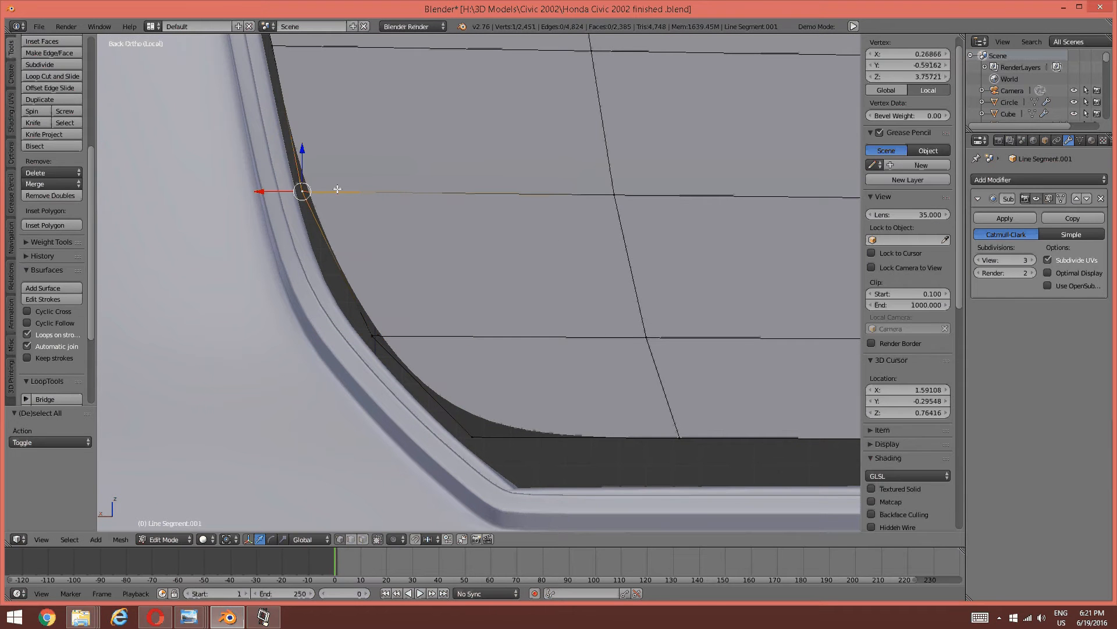
# Move the panel's lower-right corner vertex inward by about 0.25 along X to fit the door opening.
pyautogui.scroll(-5, 381, 202)
pyautogui.keyDown('shift'); pyautogui.moveTo(559, 199); pyautogui.dragTo(374, 229, button='middle'); pyautogui.keyUp('shift')
pyautogui.scroll(3, 443, 217)
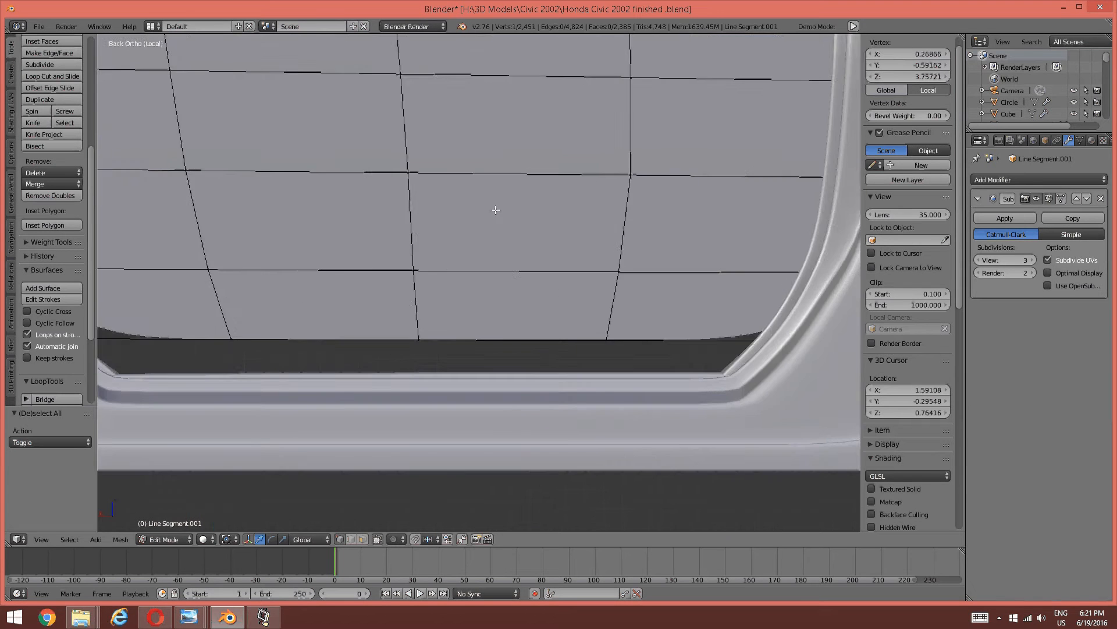
pyautogui.keyDown('shift'); pyautogui.moveTo(487, 210); pyautogui.dragTo(270, 271, button='middle'); pyautogui.keyUp('shift')
pyautogui.rightClick(530, 396)
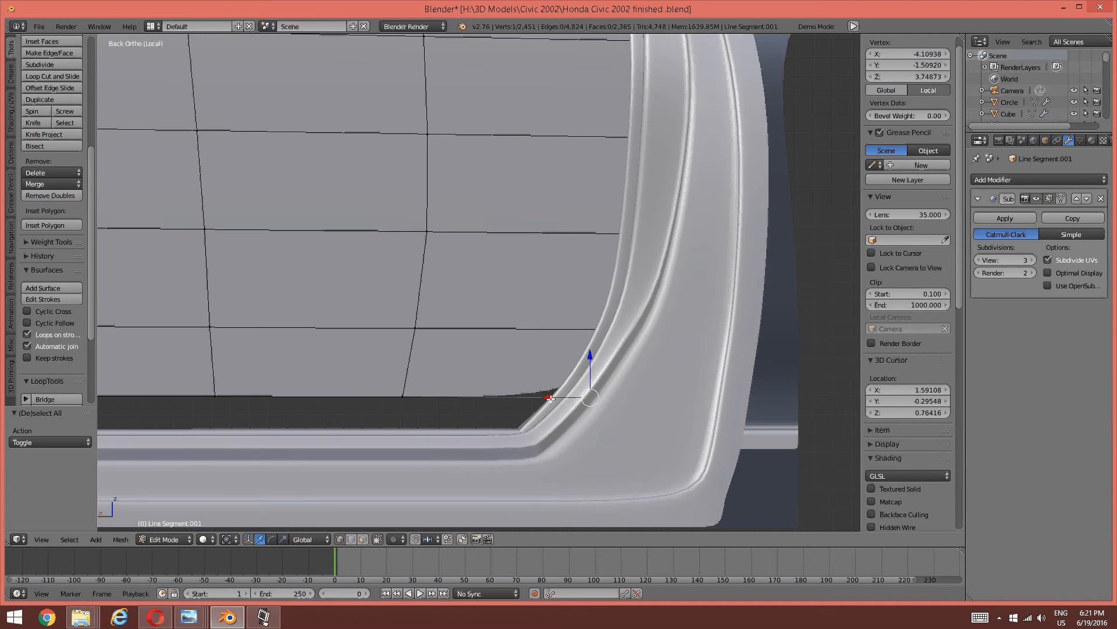
pyautogui.press('g')
pyautogui.press('x')
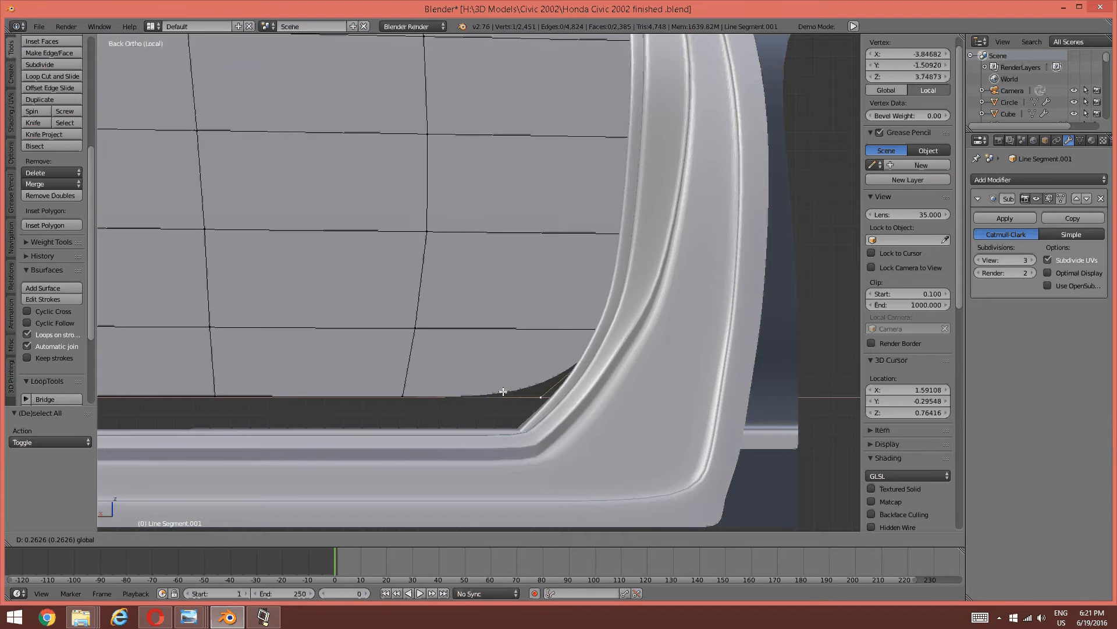
pyautogui.click(541, 397)
# Select the five vertices above the lower-right corner on the panel's right edge and move them inward about 0.164 along X.
pyautogui.rightClick(629, 324)
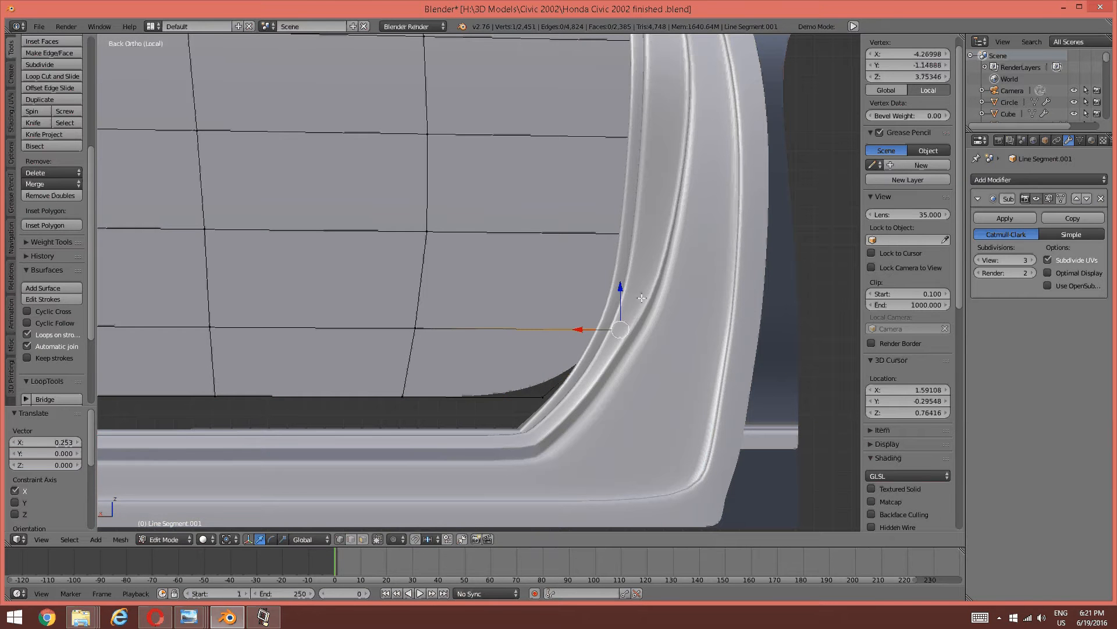
pyautogui.keyDown('shift'); pyautogui.rightClick(647, 235); pyautogui.keyUp('shift')
pyautogui.keyDown('shift'); pyautogui.rightClick(663, 138); pyautogui.keyUp('shift')
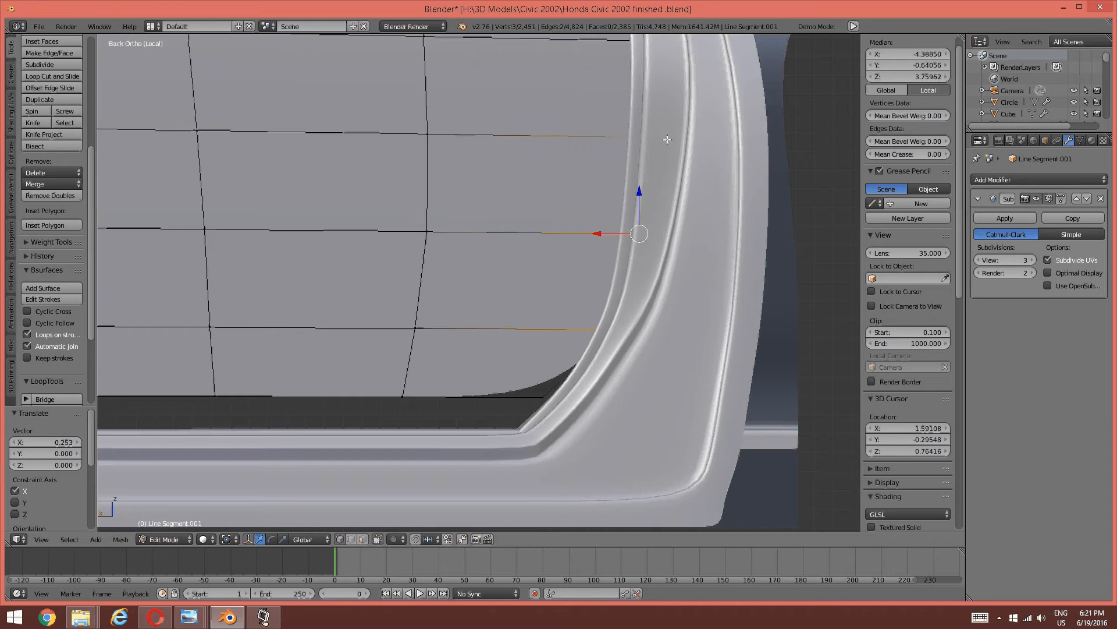
pyautogui.keyDown('shift'); pyautogui.moveTo(671, 128); pyautogui.dragTo(676, 179, button='middle'); pyautogui.keyUp('shift')
pyautogui.keyDown('shift'); pyautogui.rightClick(654, 109); pyautogui.keyUp('shift')
pyautogui.keyDown('shift'); pyautogui.rightClick(666, 176); pyautogui.keyUp('shift')
pyautogui.press('g')
pyautogui.press('x')
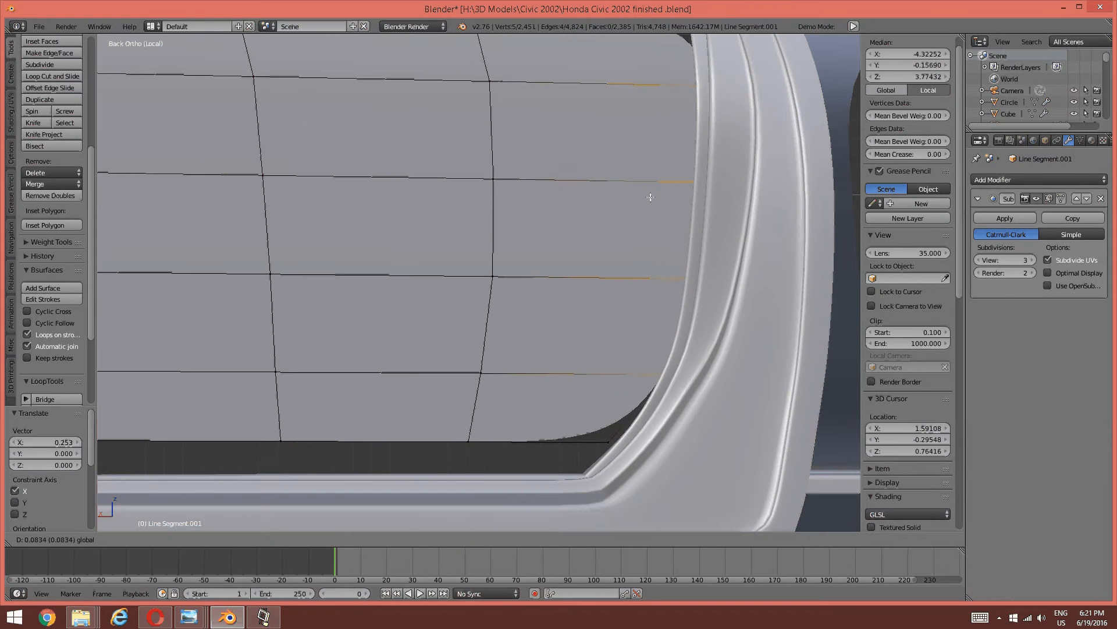
pyautogui.click(647, 195)
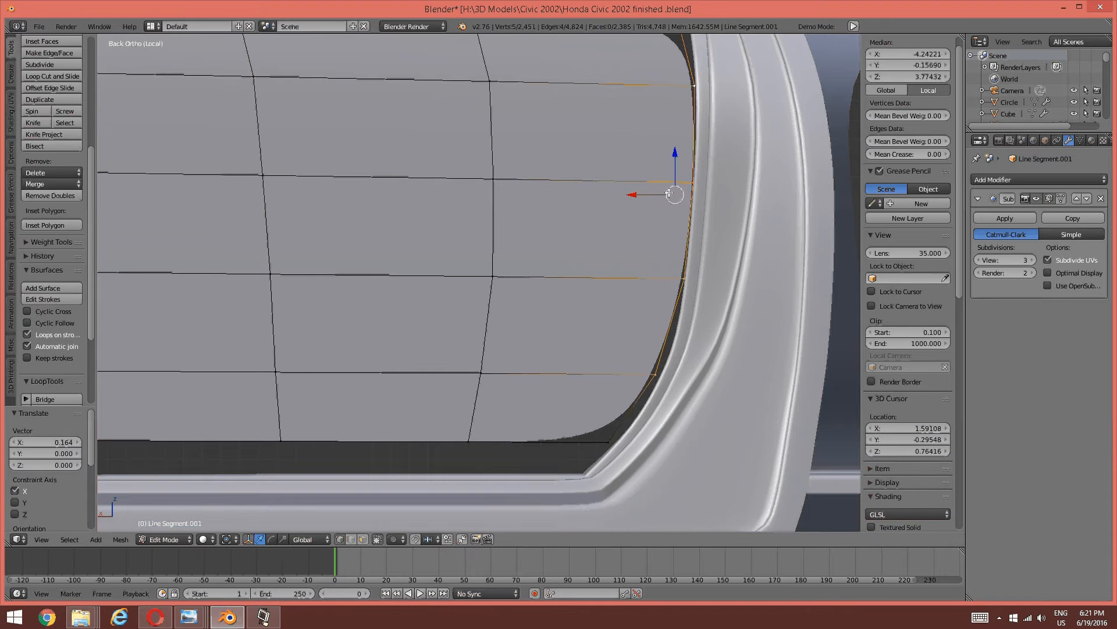
# Move the two middle vertices of the panel's right edge further inward by about 0.03 along X.
pyautogui.keyDown('shift'); pyautogui.moveTo(661, 181); pyautogui.dragTo(603, 259, button='middle'); pyautogui.keyUp('shift')
pyautogui.press('a')
pyautogui.rightClick(622, 354)
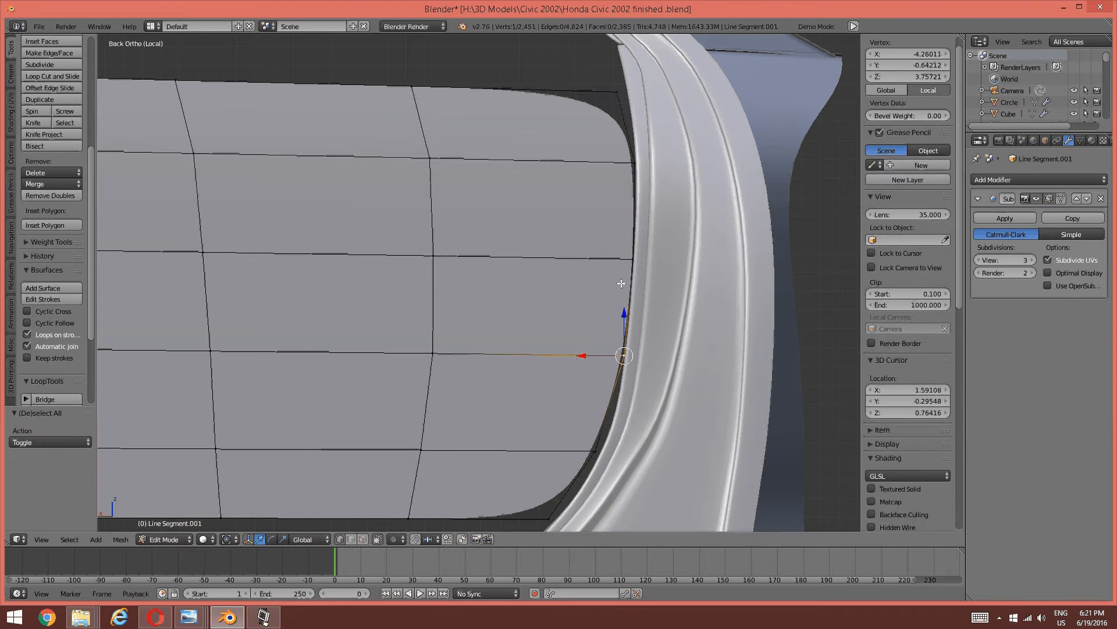
pyautogui.keyDown('shift'); pyautogui.rightClick(628, 259); pyautogui.keyUp('shift')
pyautogui.press('g')
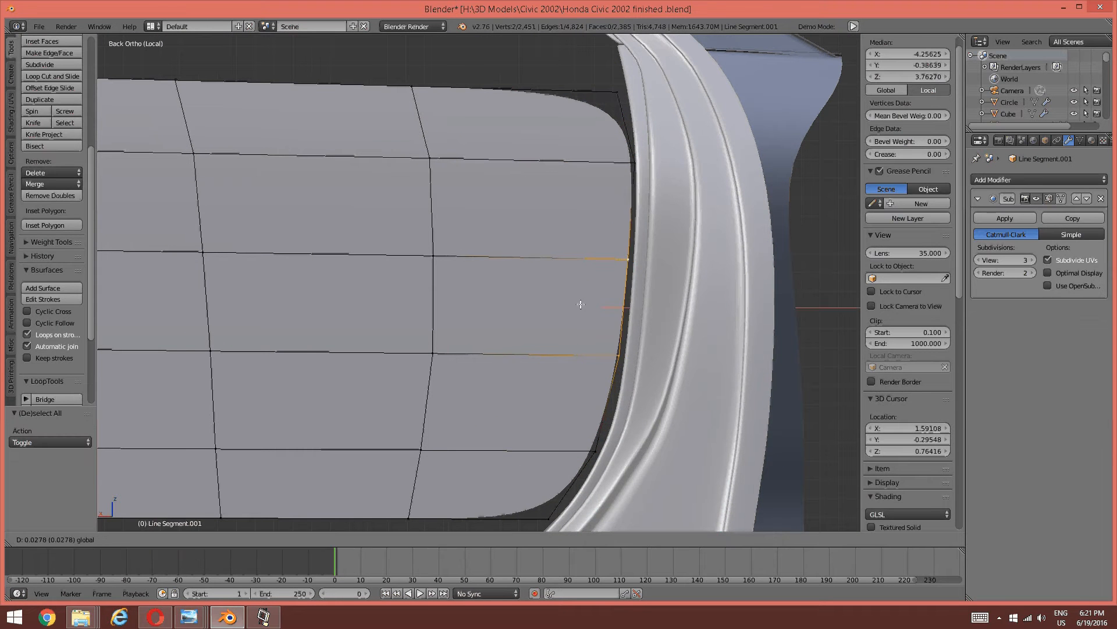
pyautogui.press('x')
pyautogui.click(581, 305)
pyautogui.press('a')
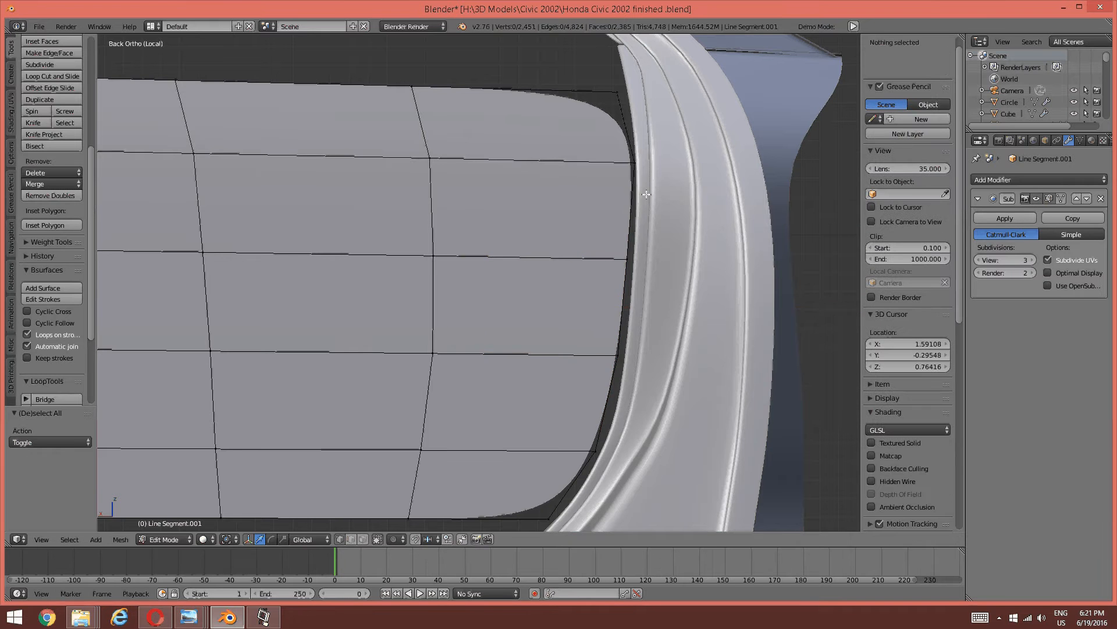
# Shift the vertex below the panel's upper-right corner slightly inward and the corner vertex about 0.025 outward along X.
pyautogui.keyDown('shift'); pyautogui.moveTo(641, 213); pyautogui.dragTo(639, 262, button='middle'); pyautogui.keyUp('shift')
pyautogui.scroll(3, 640, 262)
pyautogui.rightClick(706, 235)
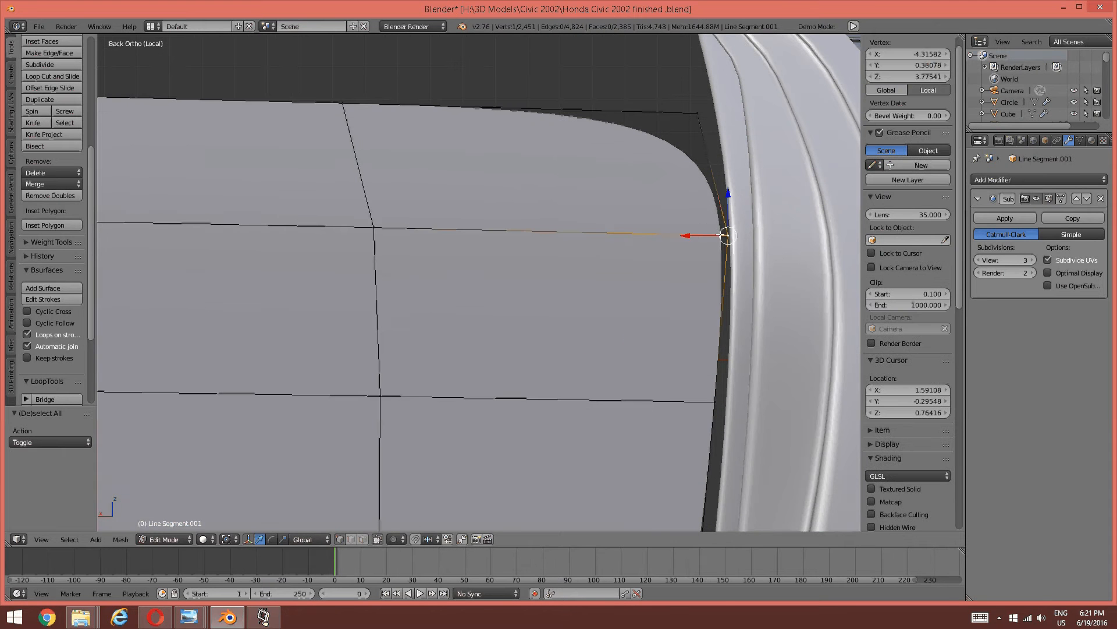
pyautogui.rightClick(693, 113)
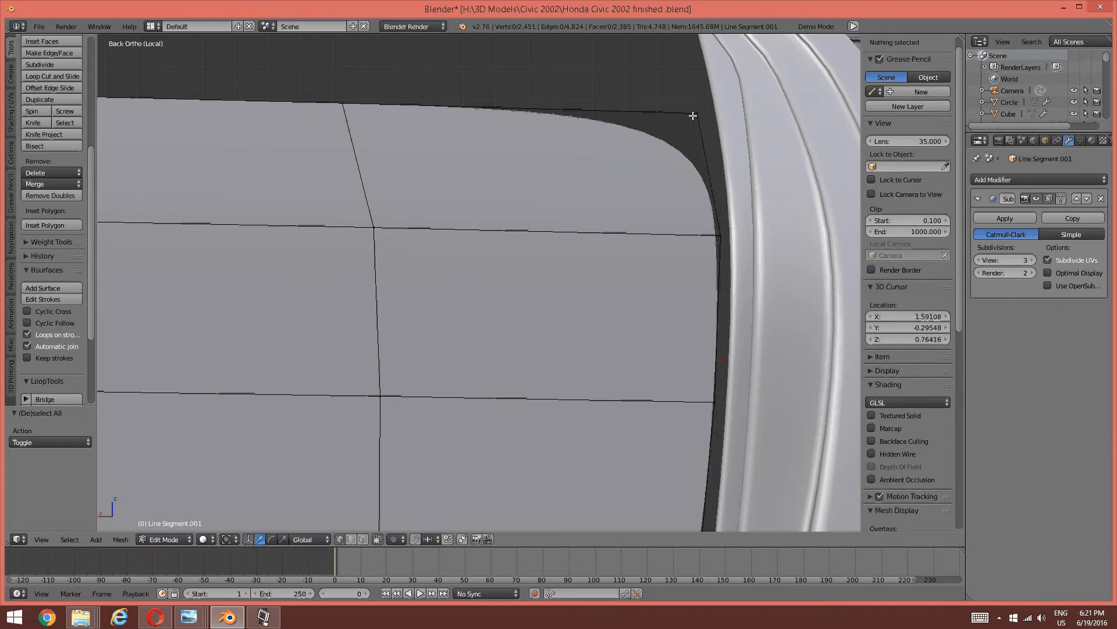
pyautogui.press('g')
pyautogui.press('x')
pyautogui.click(668, 128)
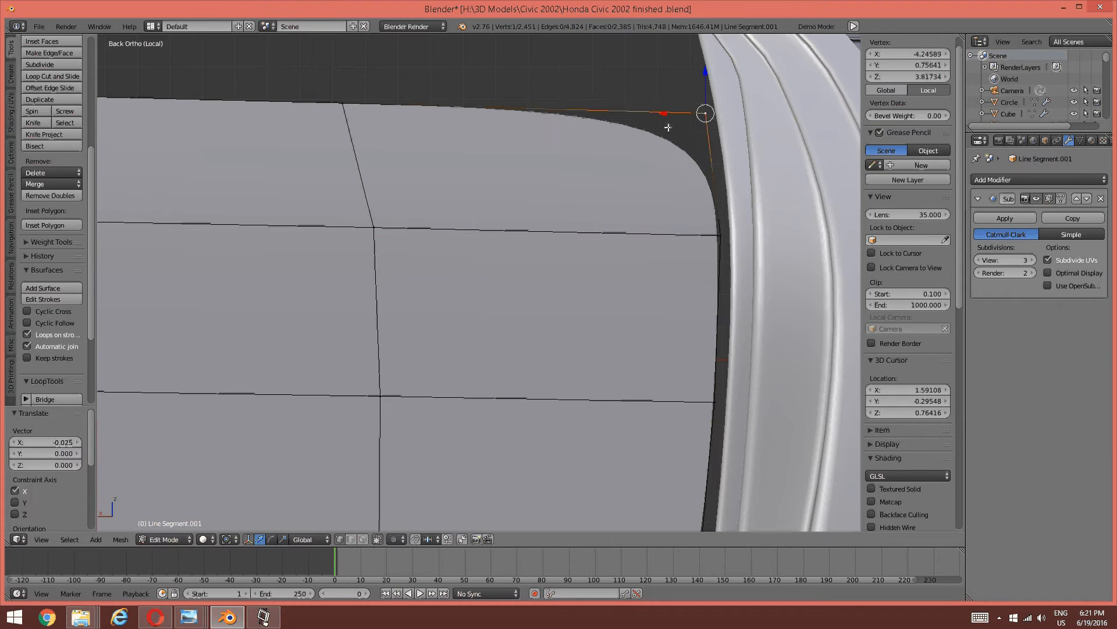
pyautogui.press('a')
# Extrude the panel's lower edge loop downward by about 0.17 to reach the bottom of the door frame opening.
pyautogui.scroll(-10, 668, 128)
pyautogui.keyDown('shift'); pyautogui.moveTo(456, 359); pyautogui.dragTo(576, 249, button='middle'); pyautogui.keyUp('shift')
pyautogui.scroll(8, 576, 249)
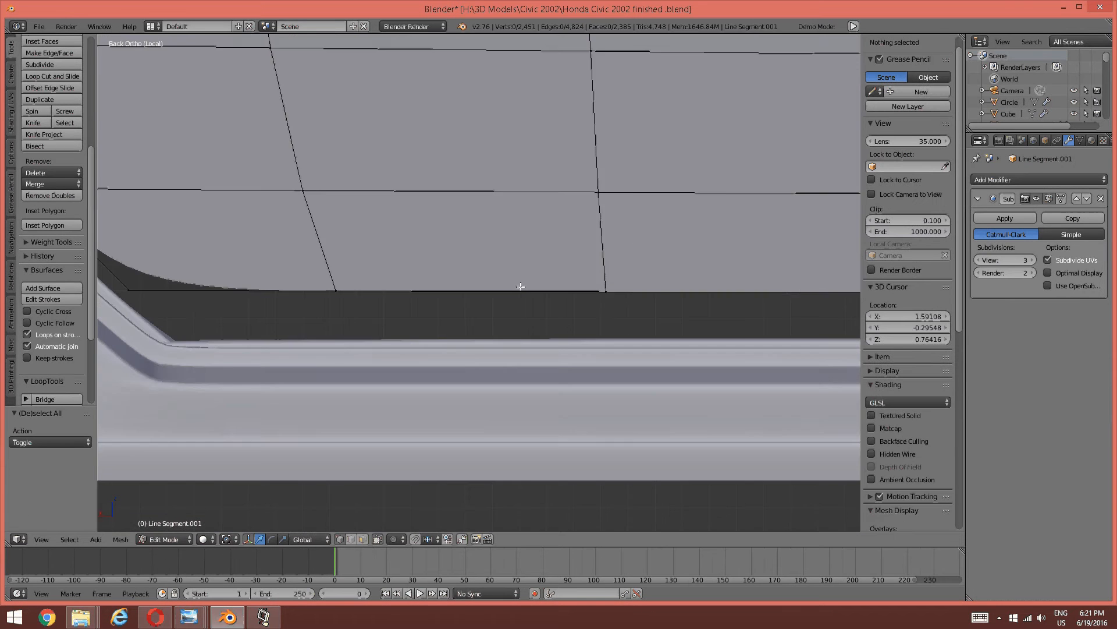
pyautogui.keyDown('shift'); pyautogui.moveTo(521, 283); pyautogui.dragTo(553, 198, button='middle'); pyautogui.keyUp('shift')
pyautogui.keyDown('alt'); pyautogui.rightClick(297, 222); pyautogui.keyUp('alt')
pyautogui.scroll(-2, 481, 184)
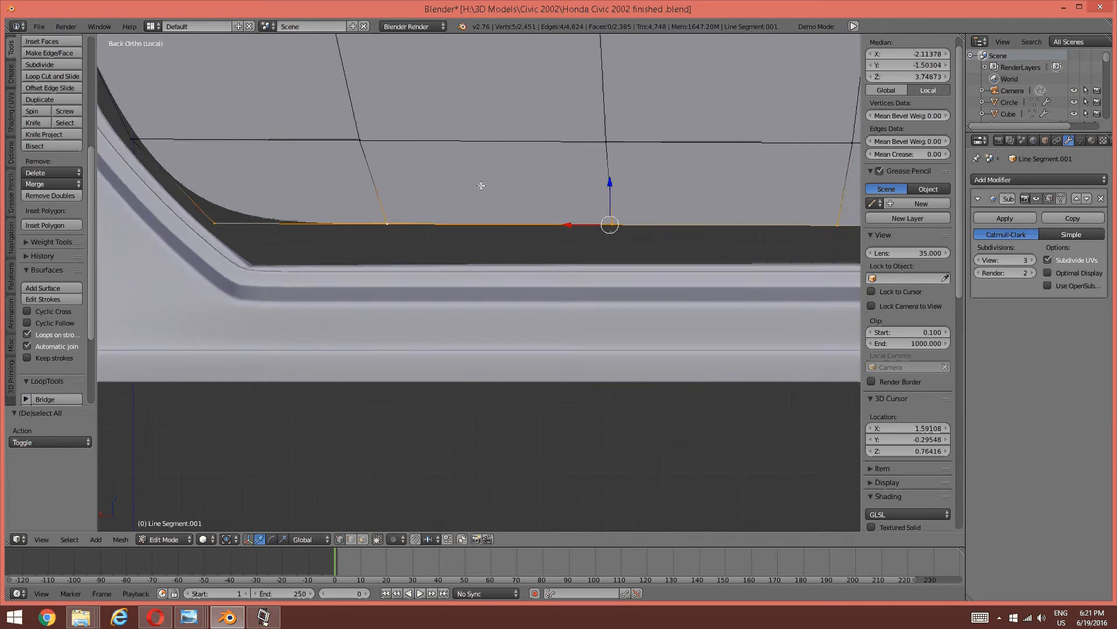
pyautogui.keyDown('shift'); pyautogui.moveTo(458, 184); pyautogui.dragTo(429, 197, button='middle'); pyautogui.keyUp('shift')
pyautogui.press('e')
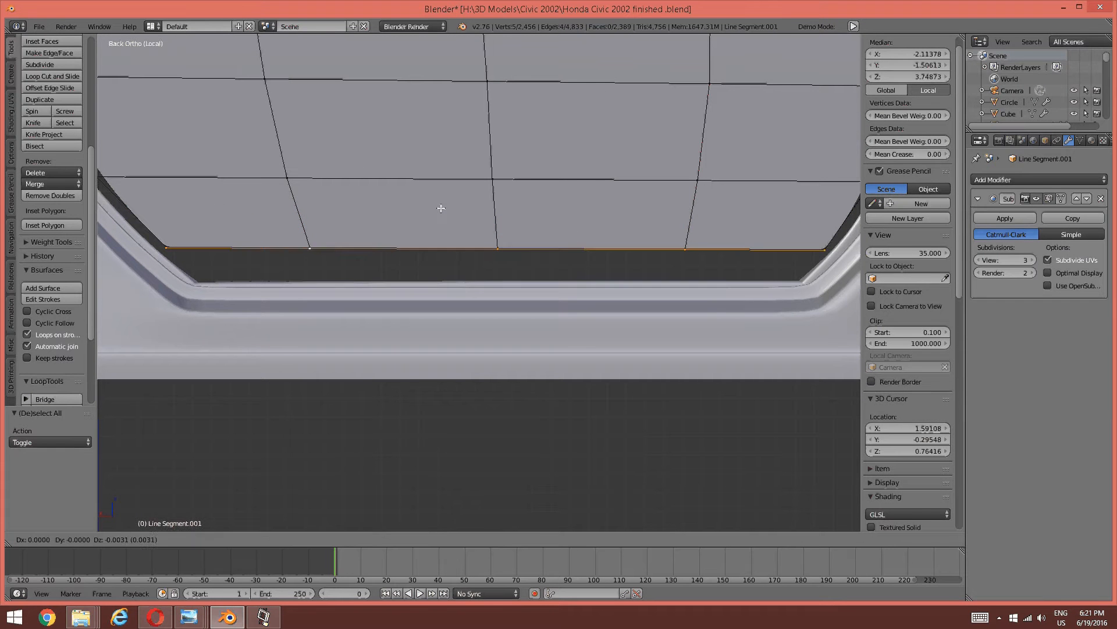
pyautogui.click(437, 239)
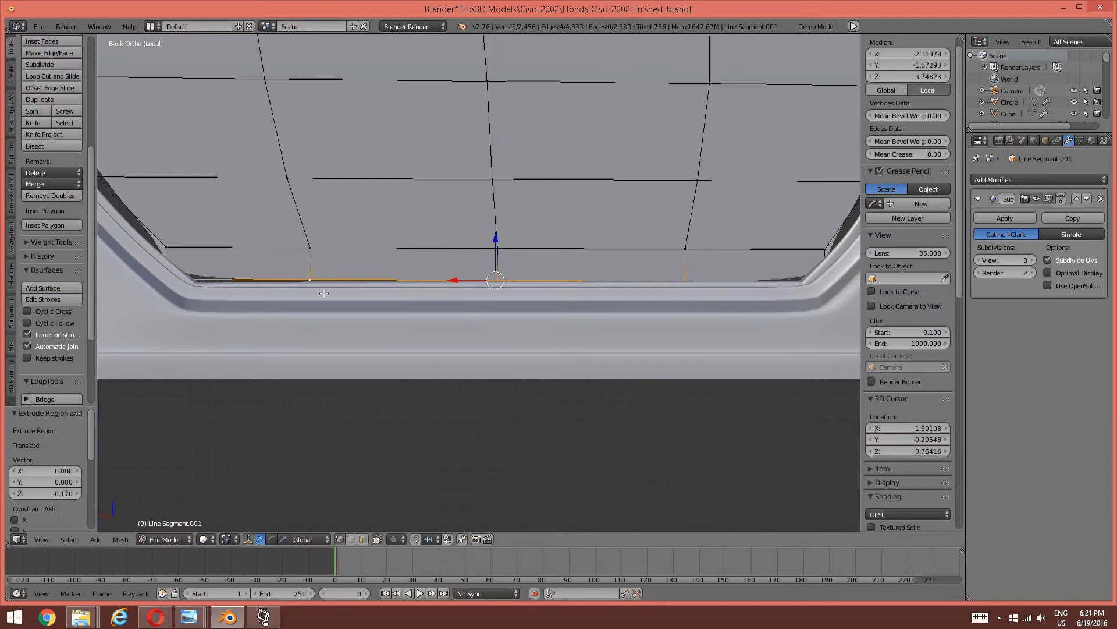
# Move the left corner vertex of the extruded lower strip inward by about 0.2 along X to match the frame.
pyautogui.rightClick(167, 280)
pyautogui.scroll(2, 151, 276)
pyautogui.keyDown('shift'); pyautogui.moveTo(146, 275); pyautogui.dragTo(356, 291, button='middle'); pyautogui.keyUp('shift')
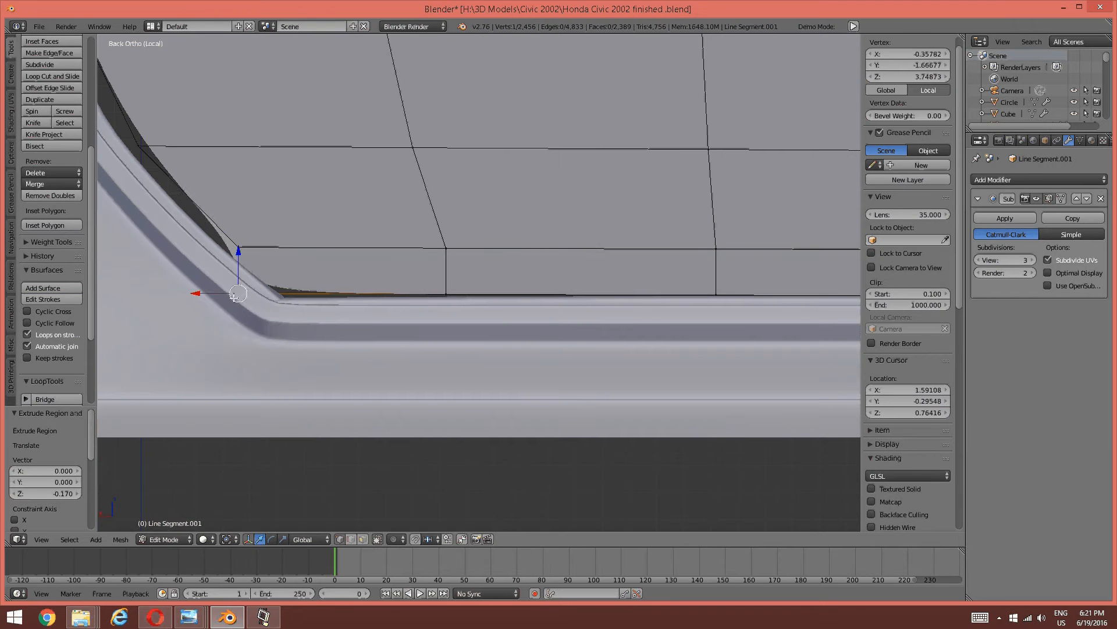
pyautogui.press('g')
pyautogui.press('x')
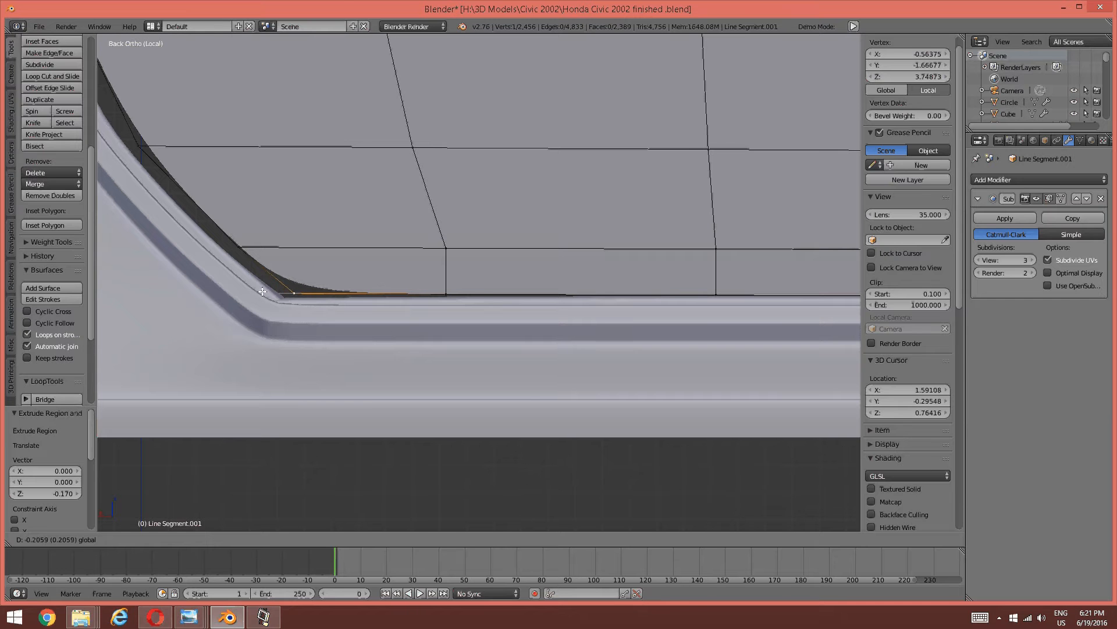
pyautogui.click(261, 291)
pyautogui.press('a')
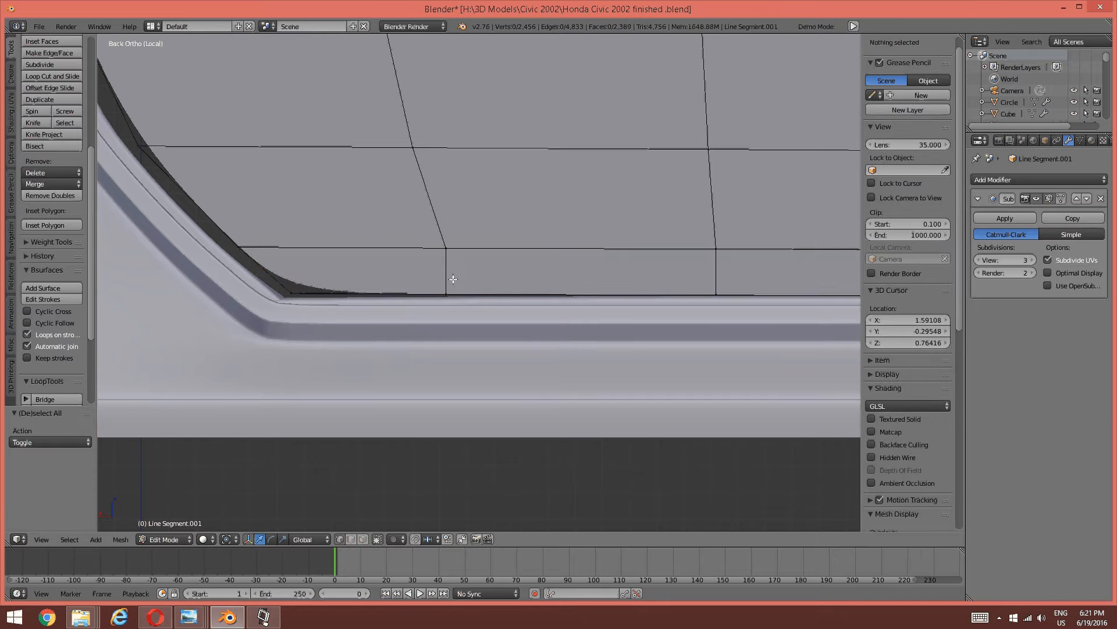
# Move the lower-right corner vertex of the panel inward by about 0.18 along X and raise it slightly along Z.
pyautogui.keyDown('shift'); pyautogui.moveTo(394, 279); pyautogui.dragTo(335, 280, button='middle'); pyautogui.keyUp('shift')
pyautogui.rightClick(554, 296)
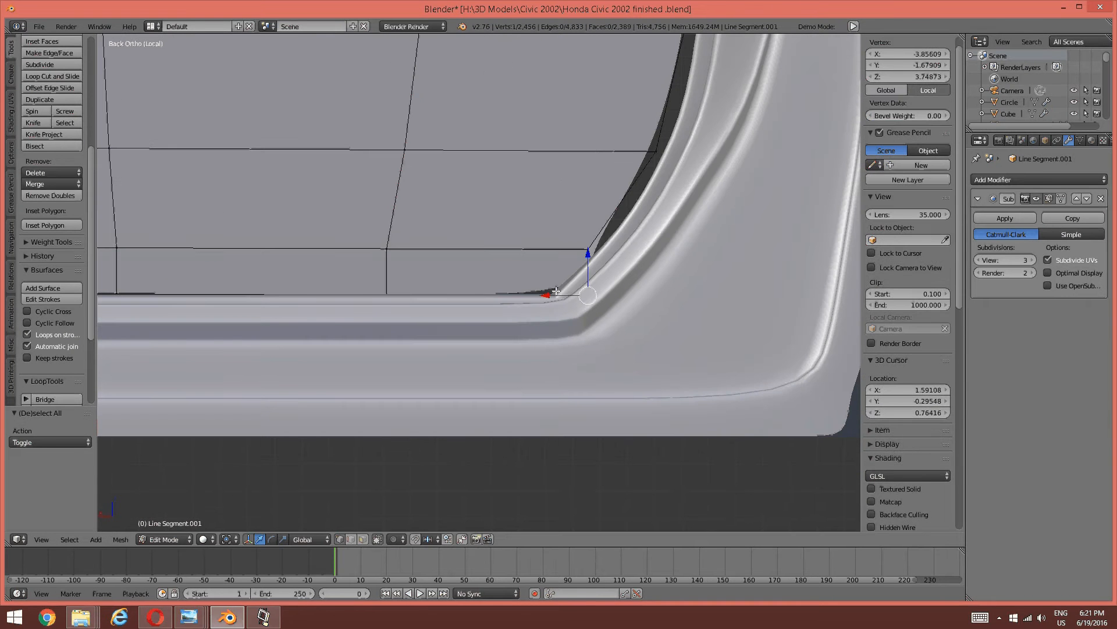
pyautogui.press('g')
pyautogui.press('x')
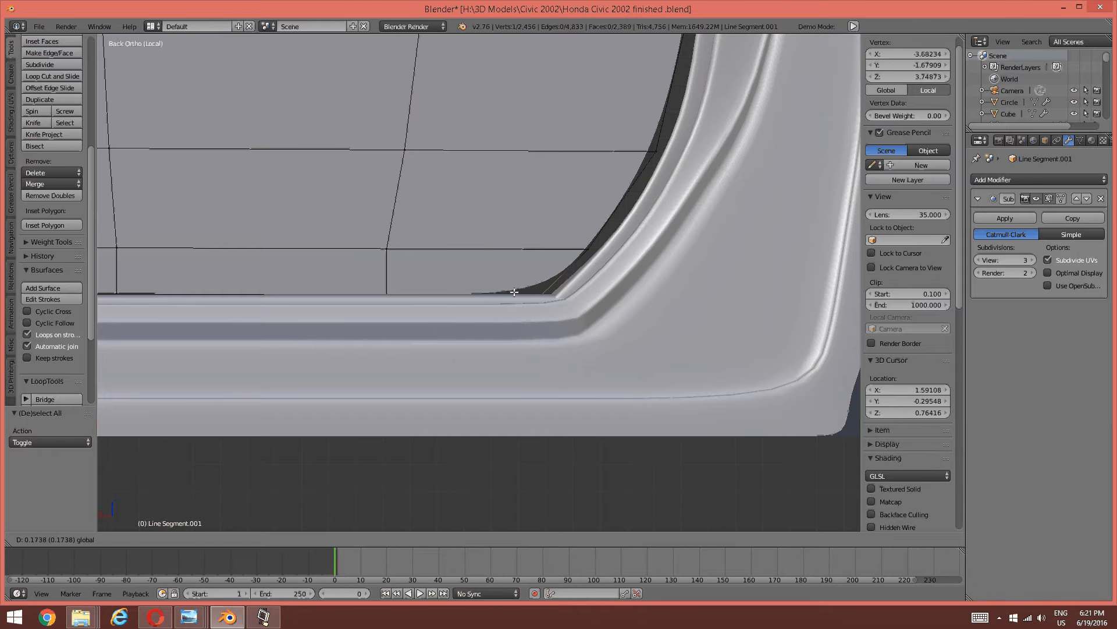
pyautogui.click(514, 291)
pyautogui.keyDown('shift'); pyautogui.moveTo(333, 291); pyautogui.dragTo(389, 284, button='middle'); pyautogui.keyUp('shift')
pyautogui.press('g')
pyautogui.press('z')
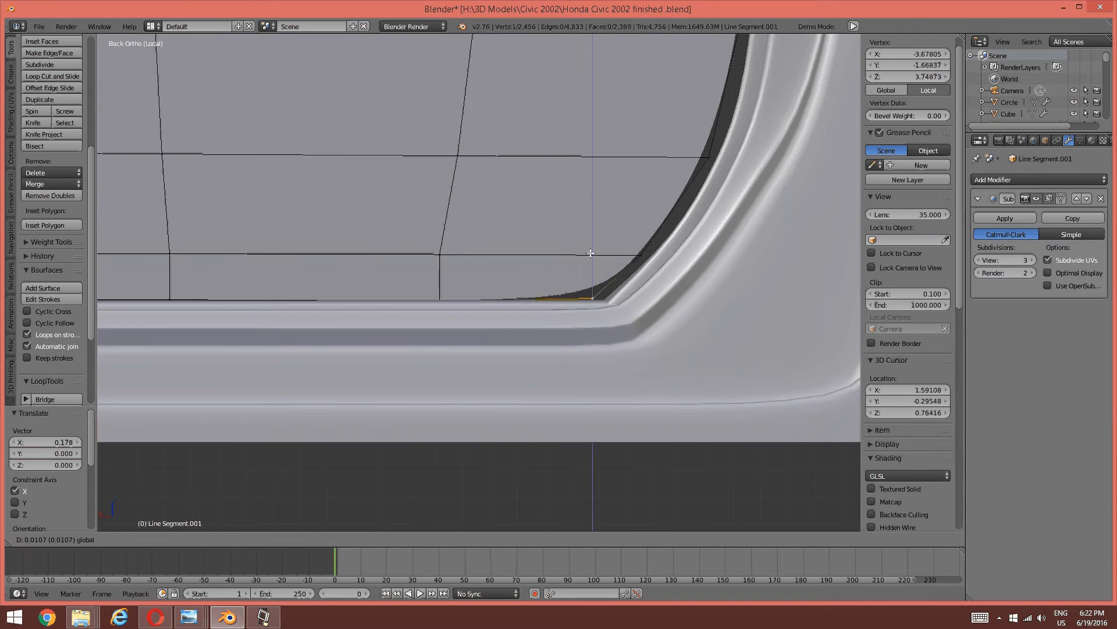
pyautogui.click(591, 253)
pyautogui.press('a')
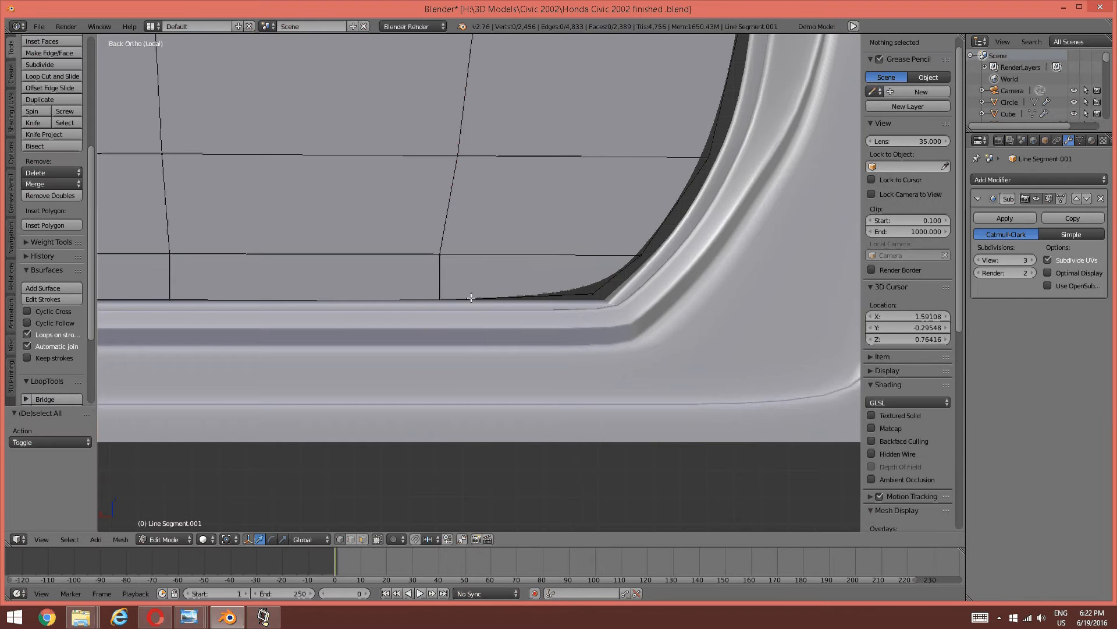
# Raise the two lower-edge vertices nearest the right corner by about 0.025 each along Z.
pyautogui.rightClick(443, 288)
pyautogui.moveTo(440, 260); pyautogui.dragTo(441, 254)
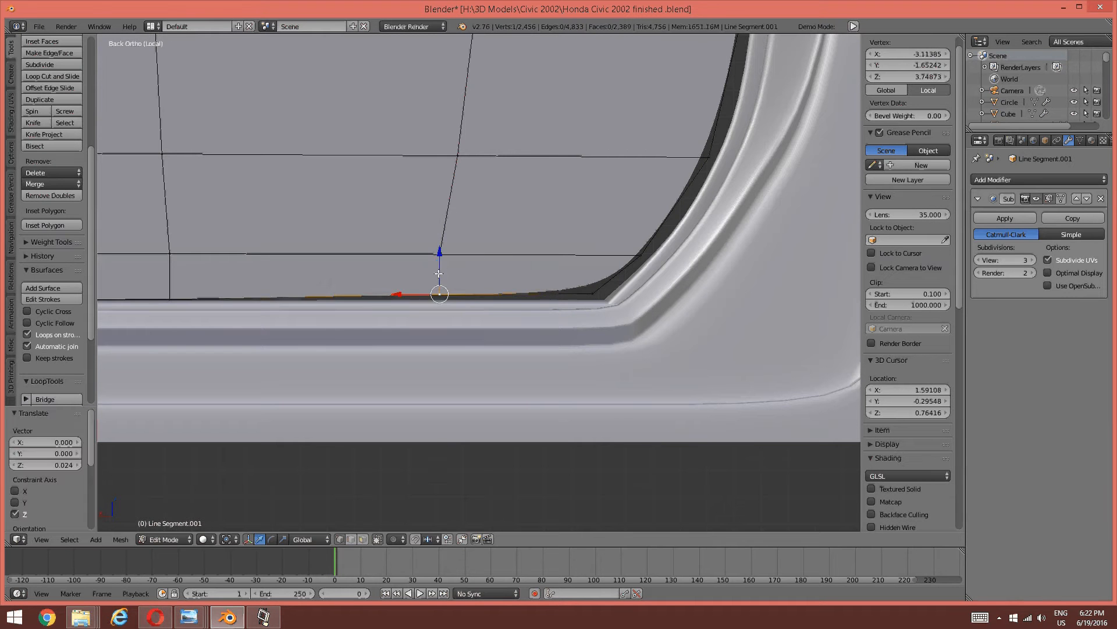
pyautogui.press('a')
pyautogui.keyDown('shift'); pyautogui.moveTo(456, 297); pyautogui.dragTo(479, 286, button='middle'); pyautogui.keyUp('shift')
pyautogui.rightClick(461, 287)
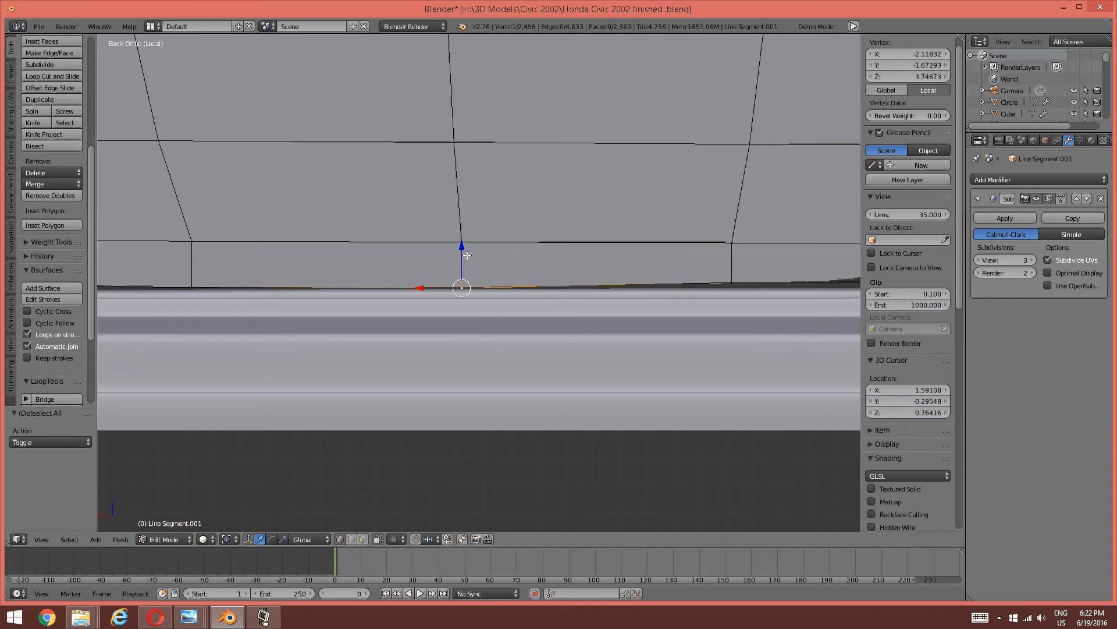
pyautogui.click(466, 254)
pyautogui.moveTo(463, 249); pyautogui.dragTo(463, 238)
pyautogui.press('a')
# Raise the lower-left corner vertex and its neighbour slightly along Z, and fine-tune the height of the lower edge's middle vertex.
pyautogui.keyDown('shift'); pyautogui.moveTo(421, 286); pyautogui.dragTo(470, 287, button='middle'); pyautogui.keyUp('shift')
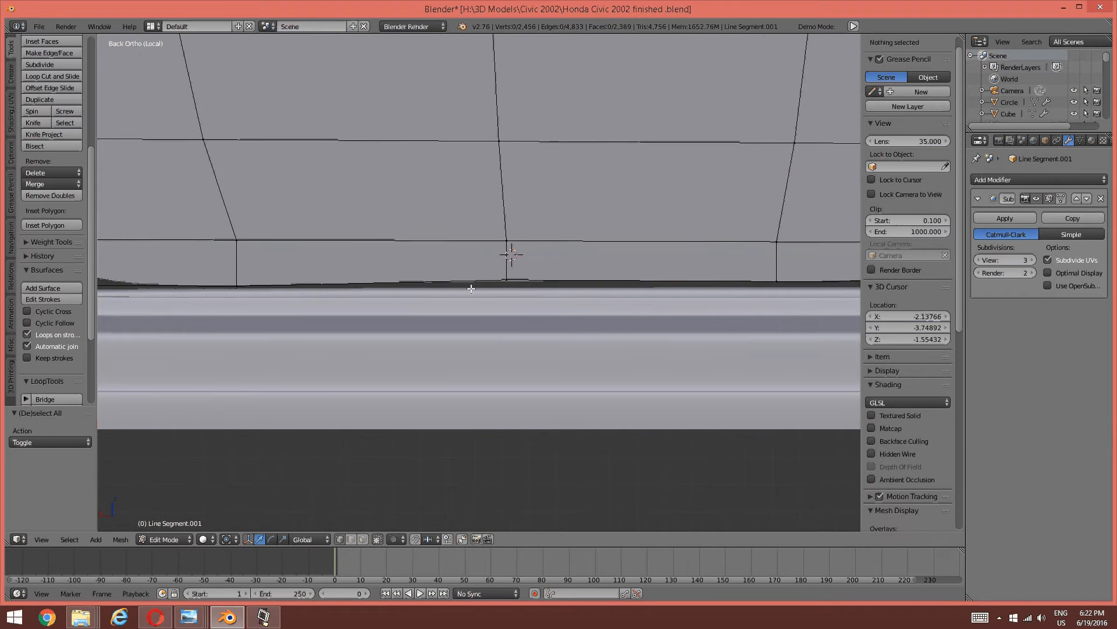
pyautogui.keyDown('shift'); pyautogui.moveTo(300, 285); pyautogui.dragTo(484, 290, button='middle'); pyautogui.keyUp('shift')
pyautogui.rightClick(421, 291)
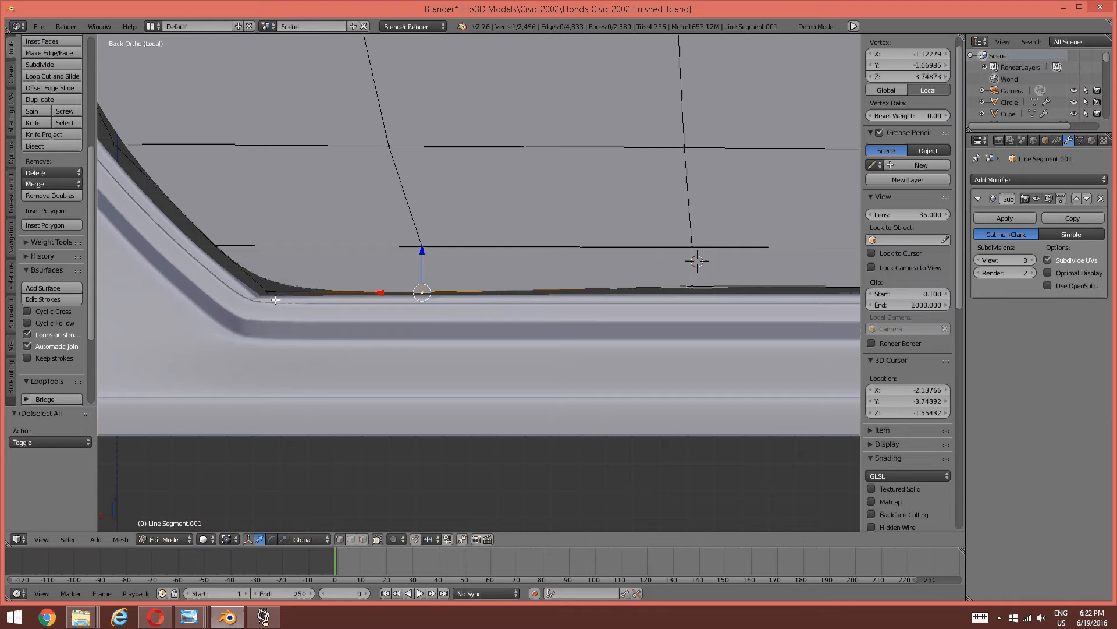
pyautogui.keyDown('shift'); pyautogui.rightClick(291, 272); pyautogui.keyUp('shift')
pyautogui.moveTo(342, 253); pyautogui.dragTo(349, 249)
pyautogui.press('a')
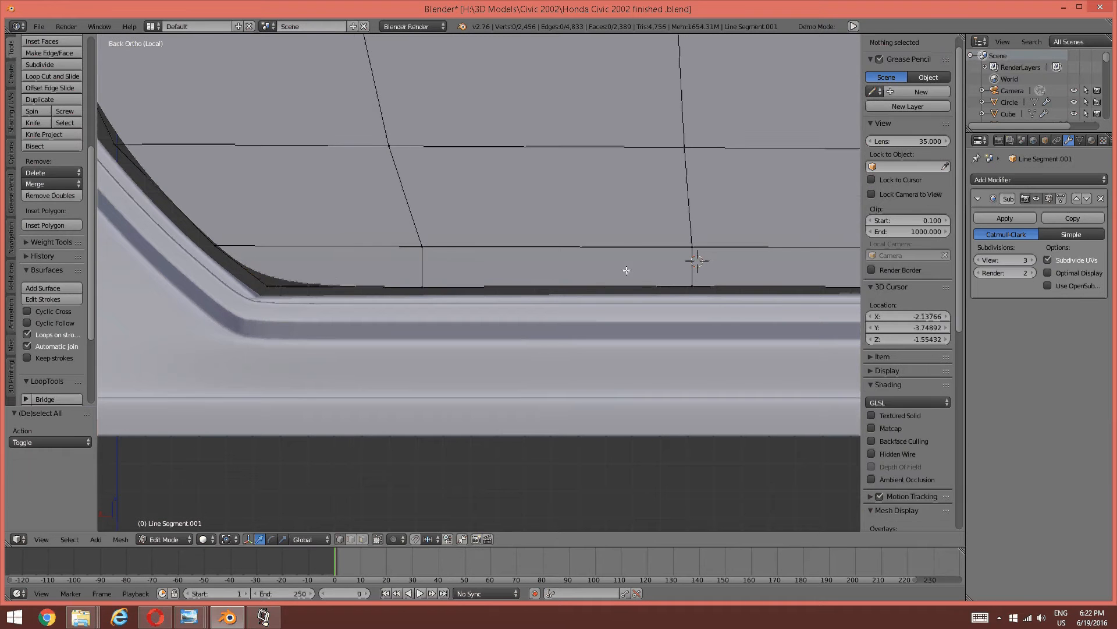
pyautogui.keyDown('shift'); pyautogui.moveTo(691, 265); pyautogui.dragTo(367, 271, button='middle'); pyautogui.keyUp('shift')
pyautogui.rightClick(376, 281)
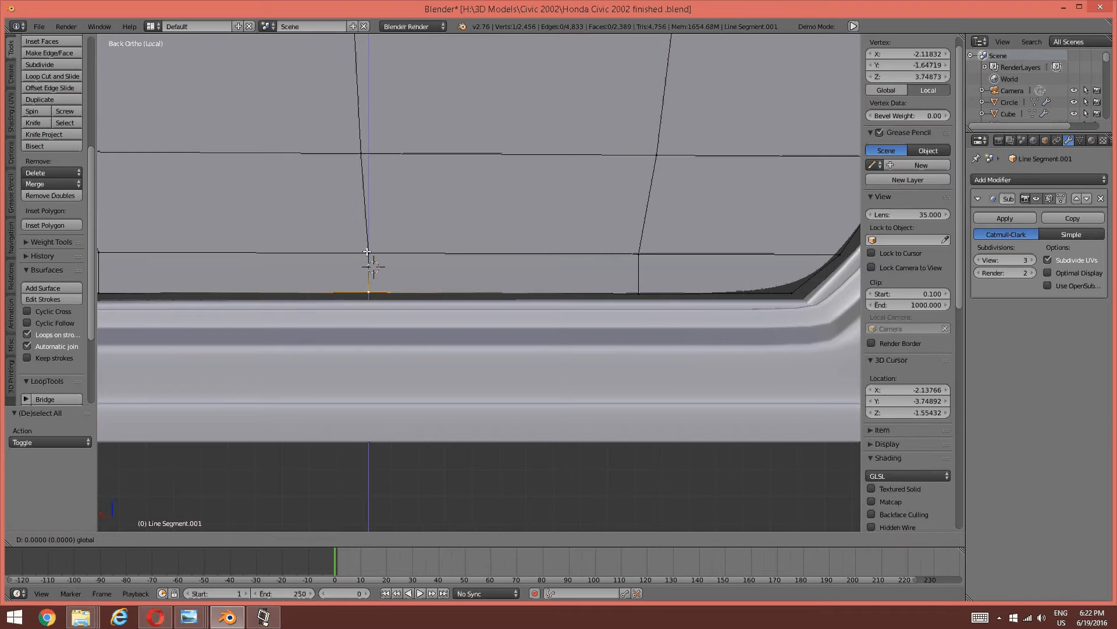
pyautogui.press('a')
# Try to move the whole linked door panel by about 0.177 along Y toward the cabin.
pyautogui.scroll(-3, 558, 240)
pyautogui.scroll(-2, 564, 238)
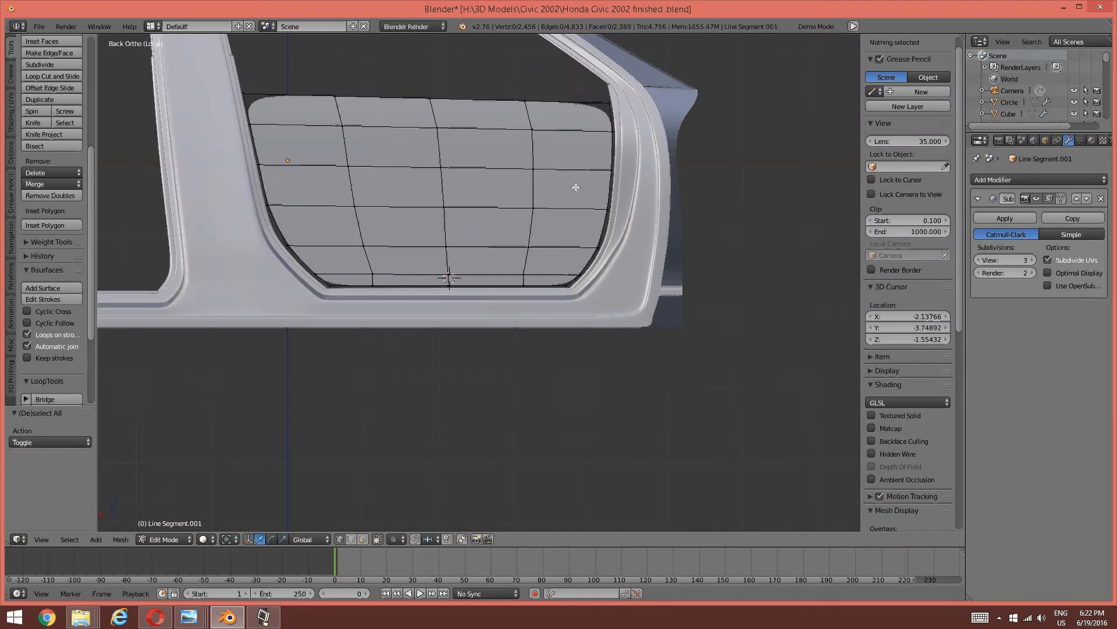
pyautogui.scroll(-1, 573, 236)
pyautogui.moveTo(336, 231); pyautogui.dragTo(497, 358, button='middle')
pyautogui.scroll(3, 494, 231)
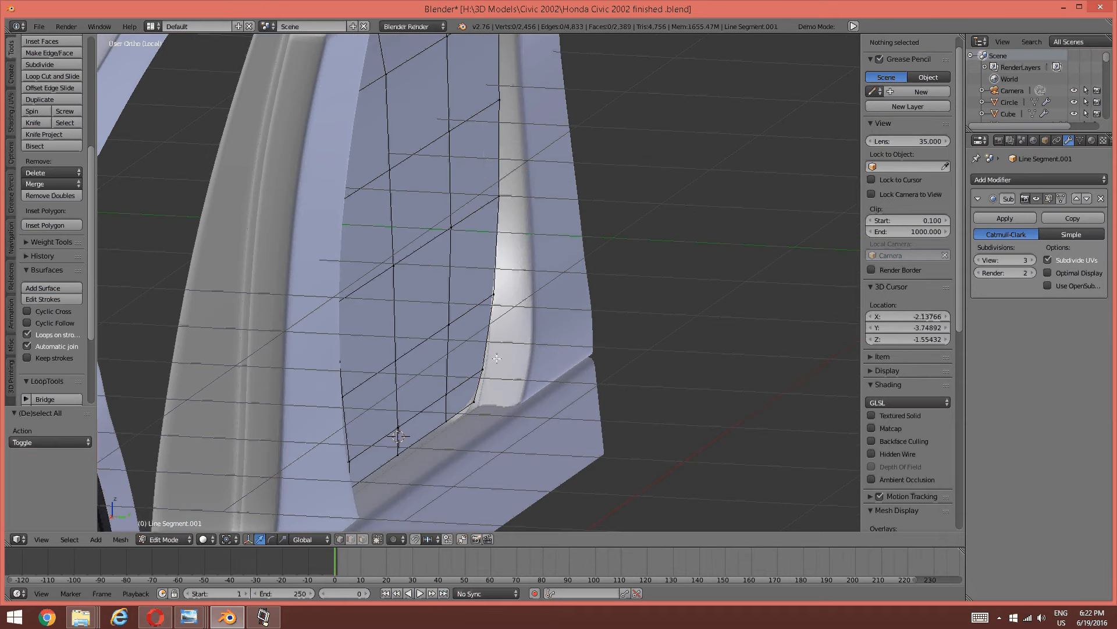
pyautogui.keyDown('alt'); pyautogui.rightClick(491, 360); pyautogui.keyUp('alt')
pyautogui.hotkey('ctrl', 'l')
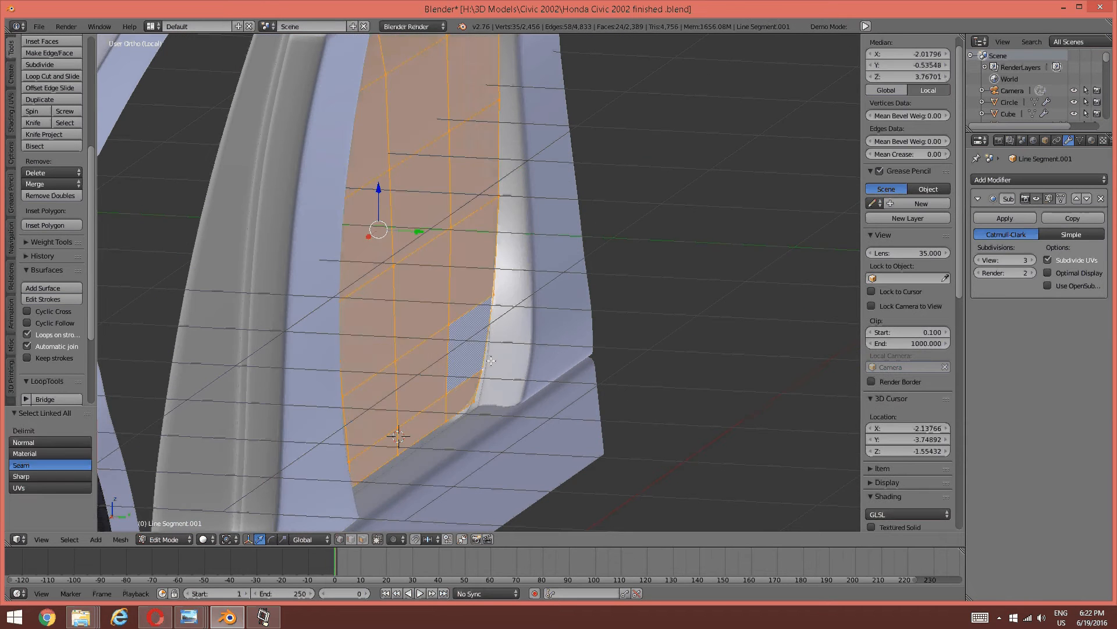
pyautogui.moveTo(492, 361); pyautogui.dragTo(553, 429, button='middle')
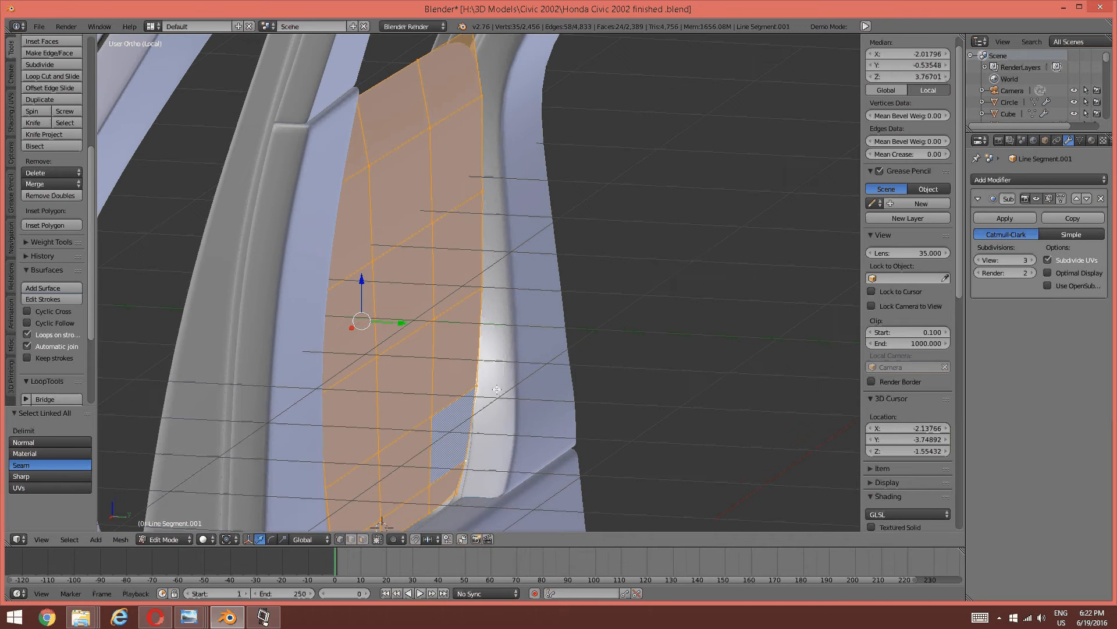
pyautogui.moveTo(409, 324); pyautogui.dragTo(436, 319)
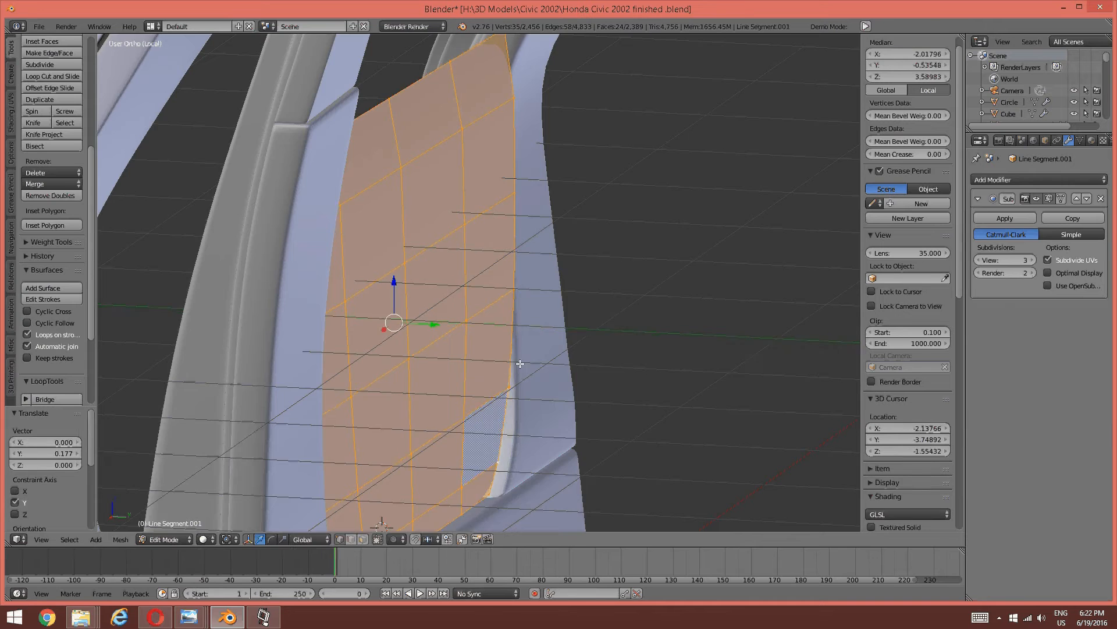
pyautogui.moveTo(437, 320); pyautogui.dragTo(551, 357, button='middle')
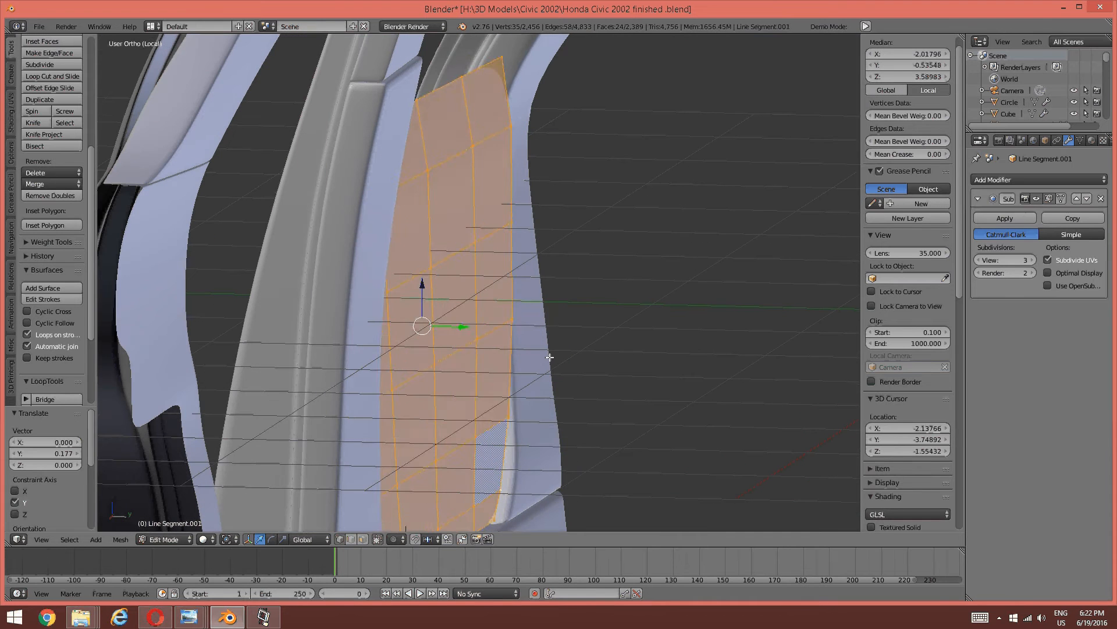
pyautogui.hotkey('ctrl', 'z')
pyautogui.hotkey('ctrl', 'z')
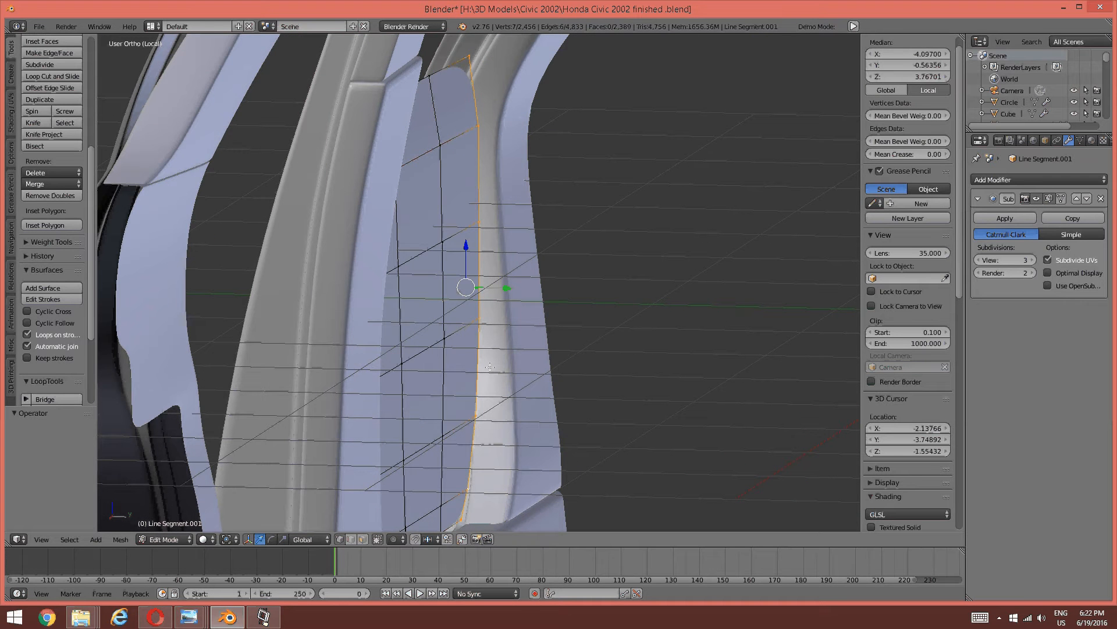
# Select the whole linked door panel and shift it about 0.04 along Y toward the cabin.
pyautogui.rightClick(482, 333)
pyautogui.hotkey('ctrl', 'l')
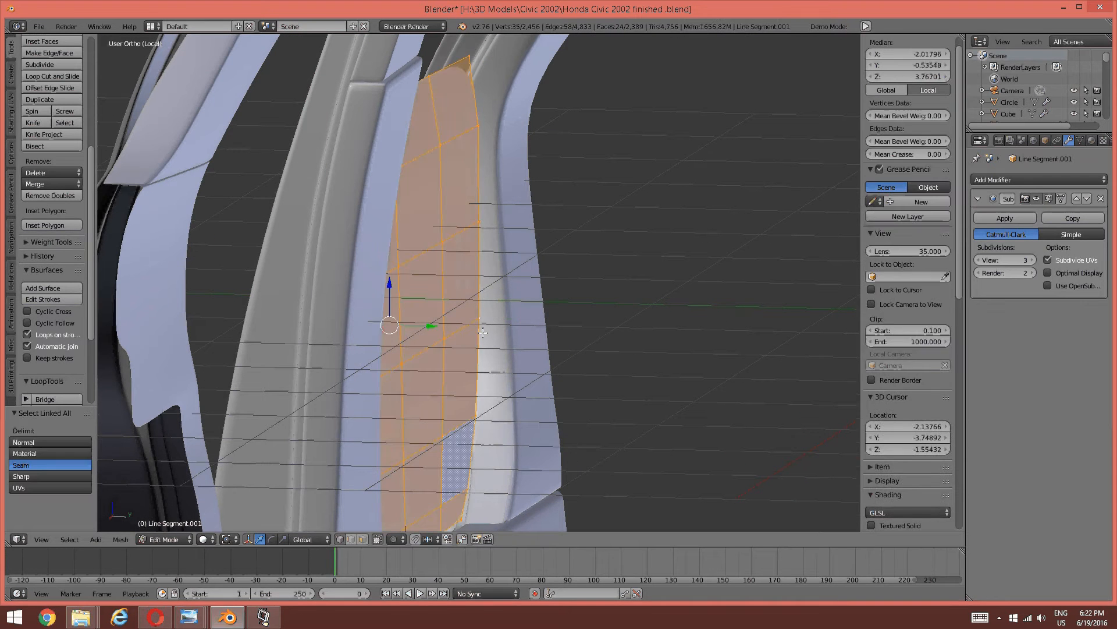
pyautogui.hotkey('alt', 'h')
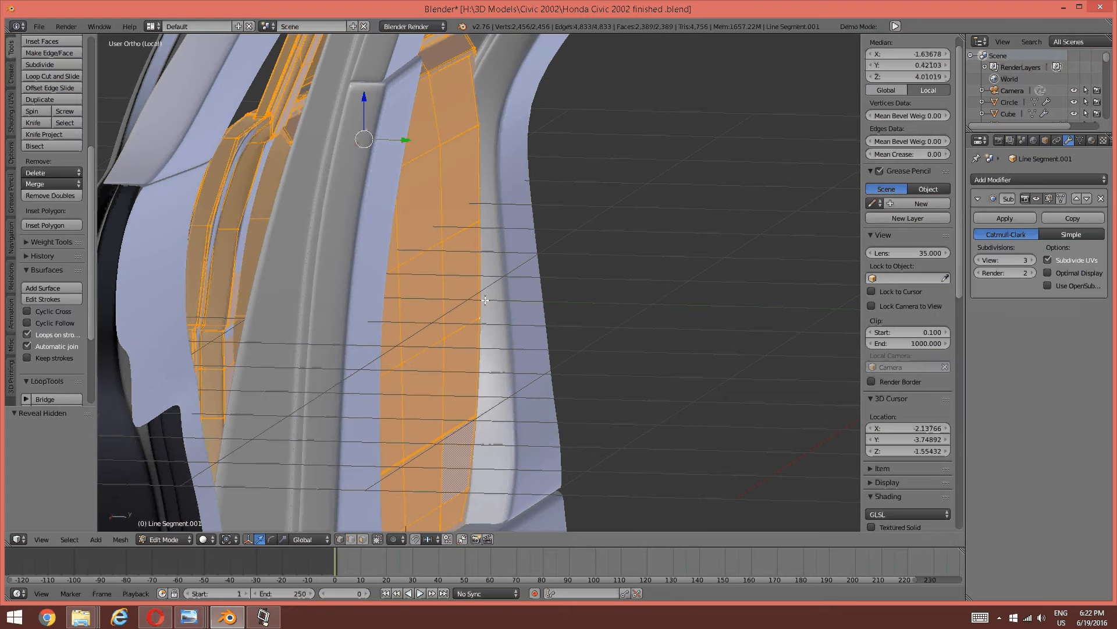
pyautogui.hotkey('ctrl', 'z')
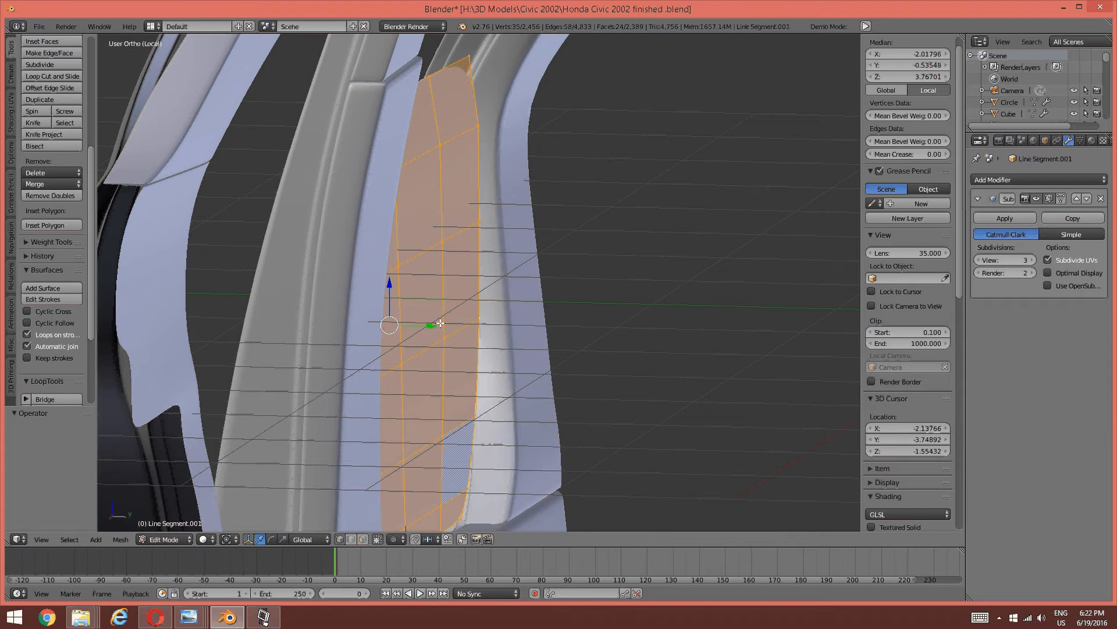
pyautogui.moveTo(436, 325); pyautogui.dragTo(438, 324)
pyautogui.press('a')
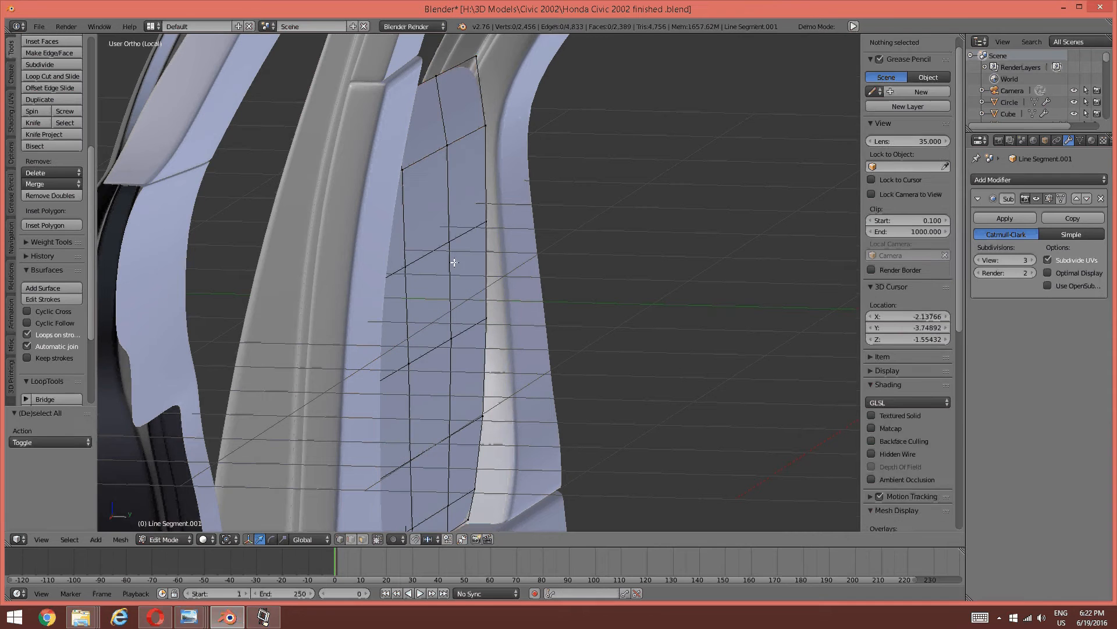
# Reveal the hidden door geometry, clear the selection and leave local view to bring back the car interior.
pyautogui.hotkey('alt', 'h')
pyautogui.press('a')
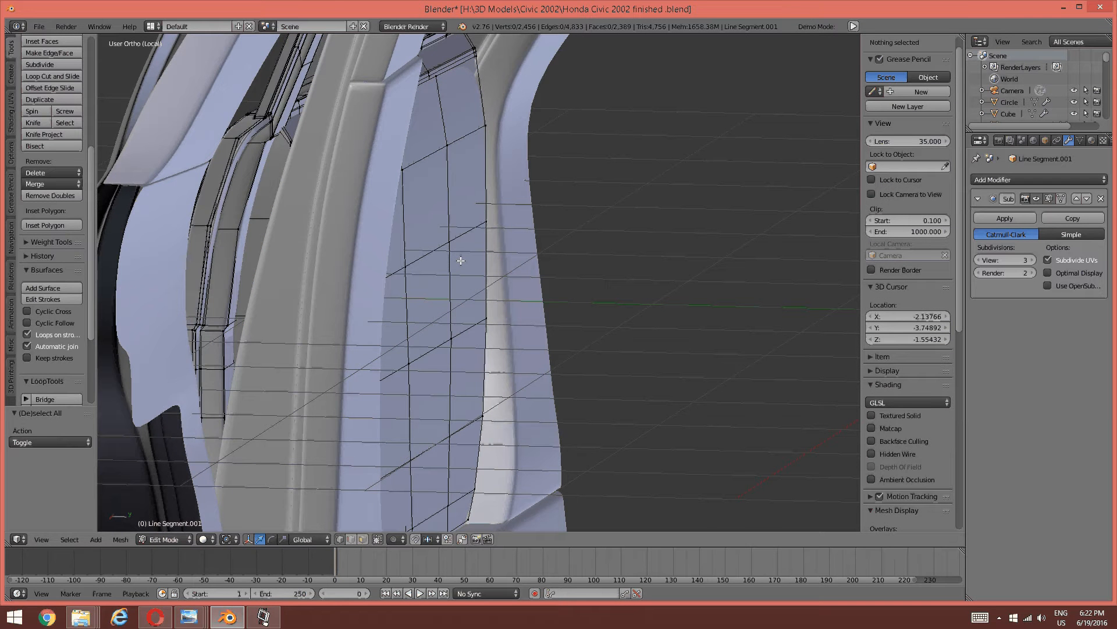
pyautogui.press('KP_Divide')
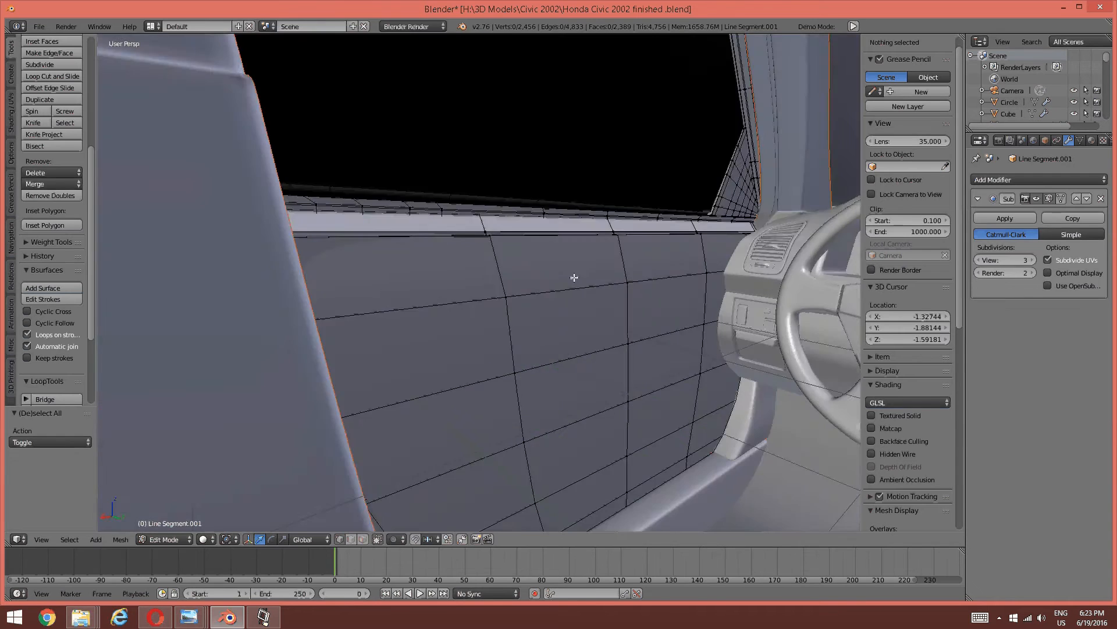
# Select the linked interior panel and move it a further 0.12 or so along Y toward the cabin.
pyautogui.moveTo(574, 278); pyautogui.dragTo(603, 301, button='middle')
pyautogui.scroll(2, 477, 290)
pyautogui.moveTo(477, 297); pyautogui.dragTo(457, 307, button='middle')
pyautogui.rightClick(443, 329)
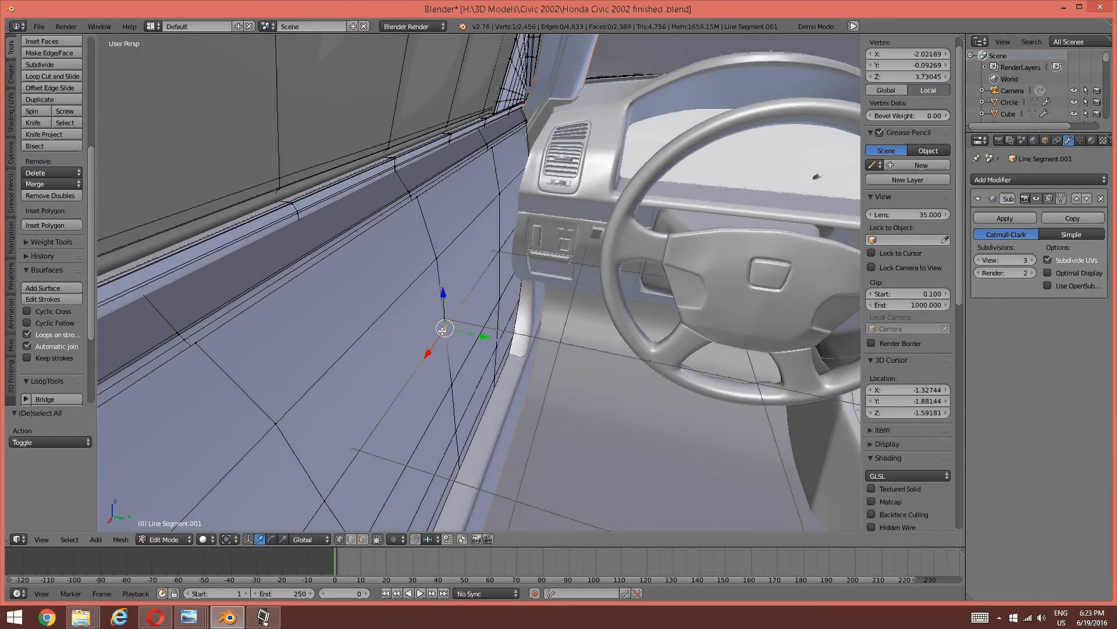
pyautogui.hotkey('ctrl', 'l')
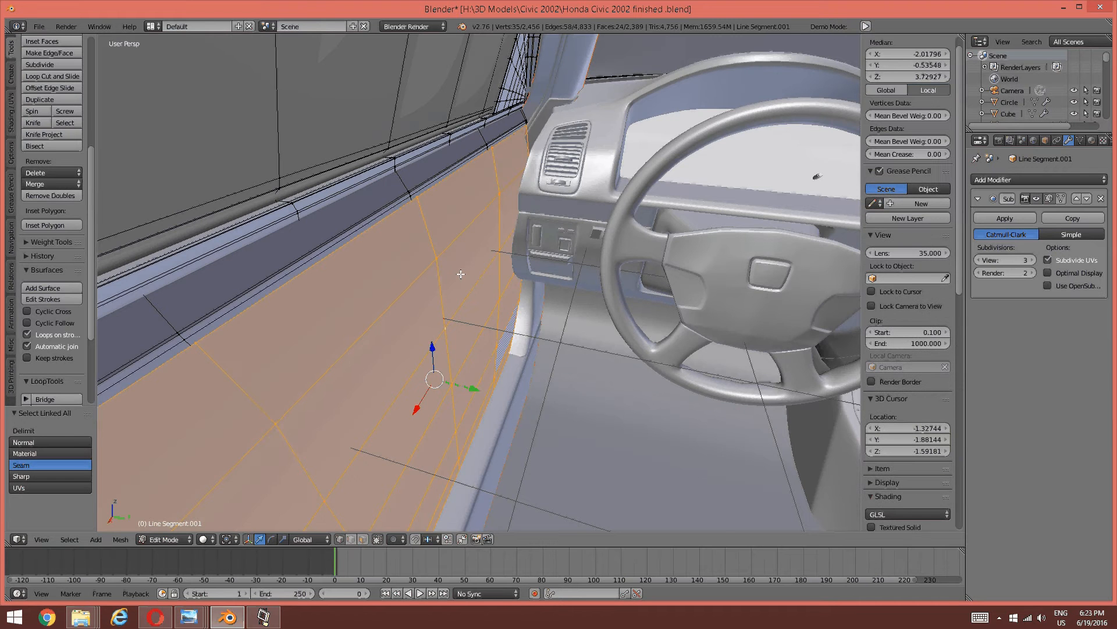
pyautogui.moveTo(443, 330); pyautogui.dragTo(470, 307, button='middle')
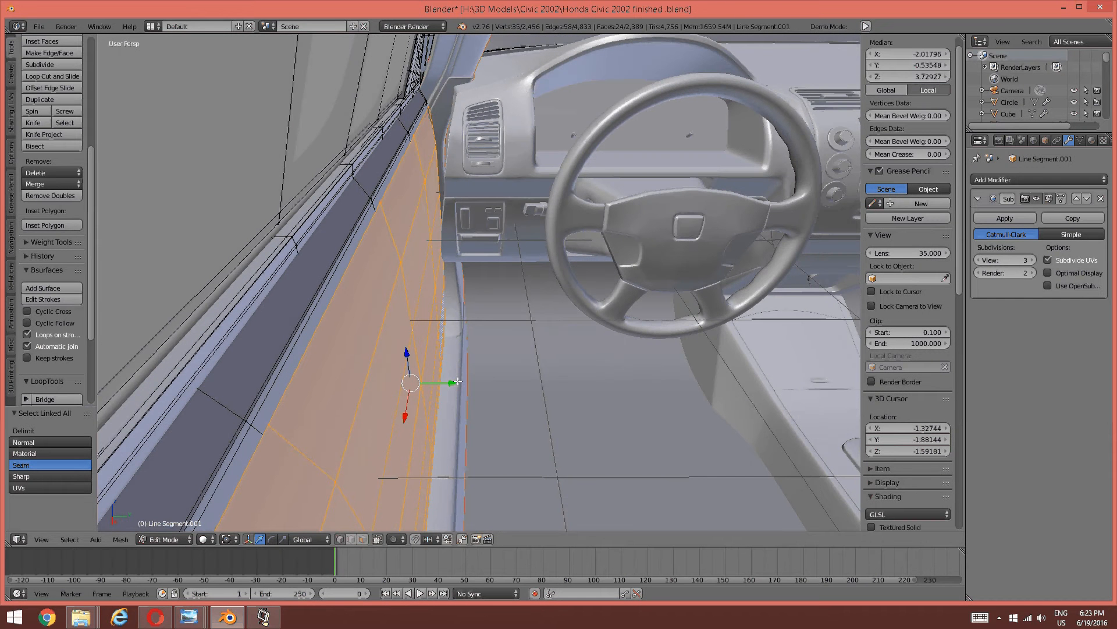
pyautogui.moveTo(457, 381); pyautogui.dragTo(465, 382)
pyautogui.moveTo(447, 276); pyautogui.dragTo(451, 268, button='middle')
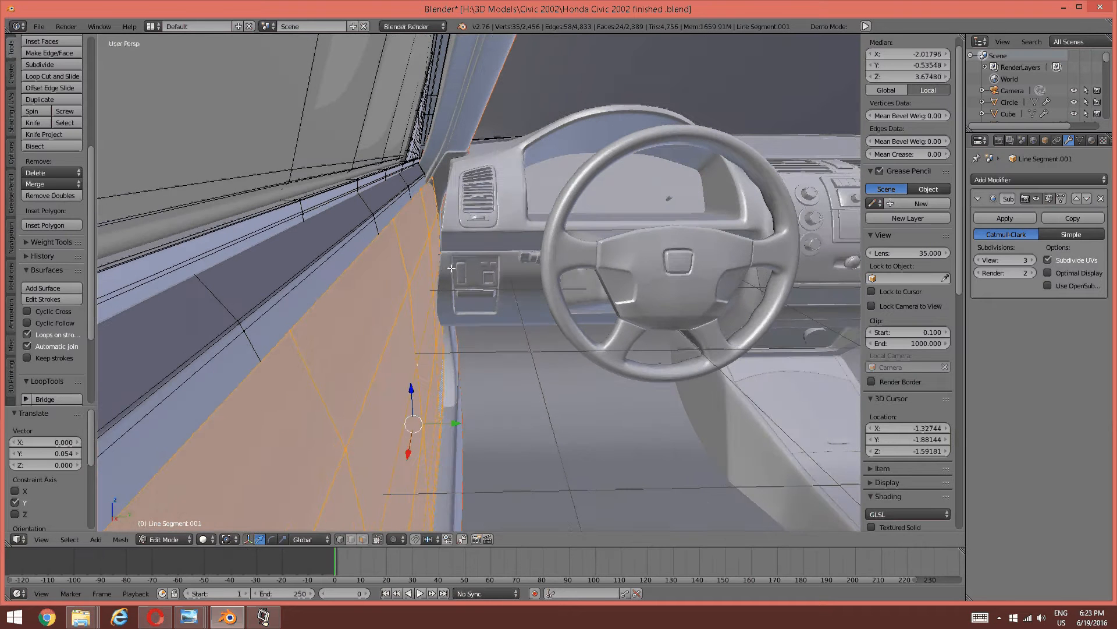
pyautogui.moveTo(456, 423); pyautogui.dragTo(466, 424)
pyautogui.moveTo(479, 328); pyautogui.dragTo(523, 291, button='middle')
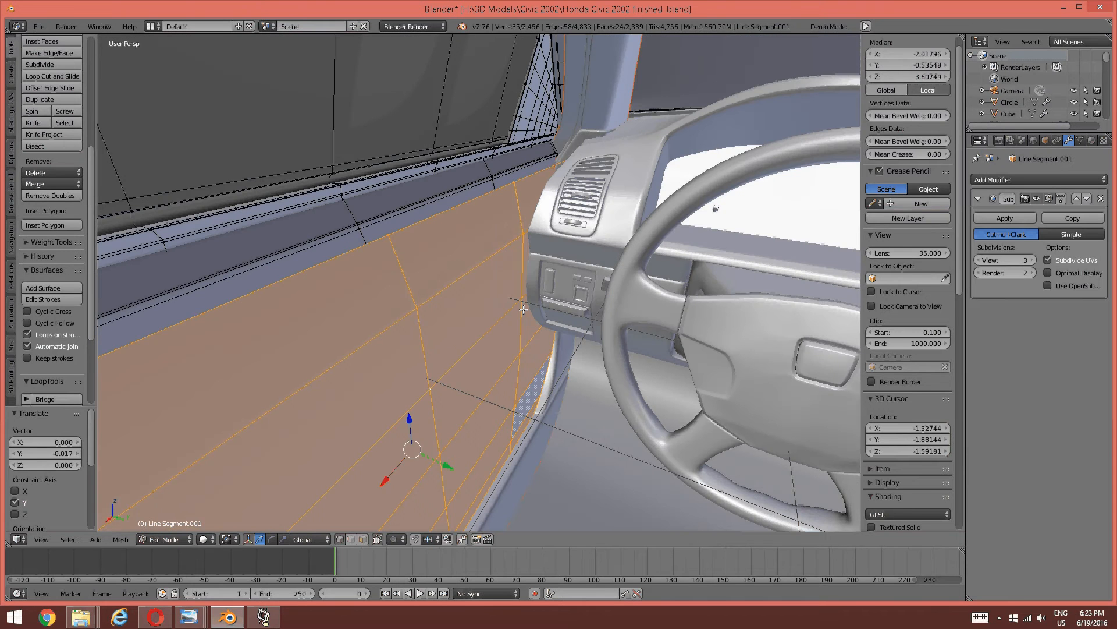
# Clear the selection and switch the mesh to face selection mode.
pyautogui.press('a')
pyautogui.hotkey('ctrl', 'Tab')
pyautogui.press('3')
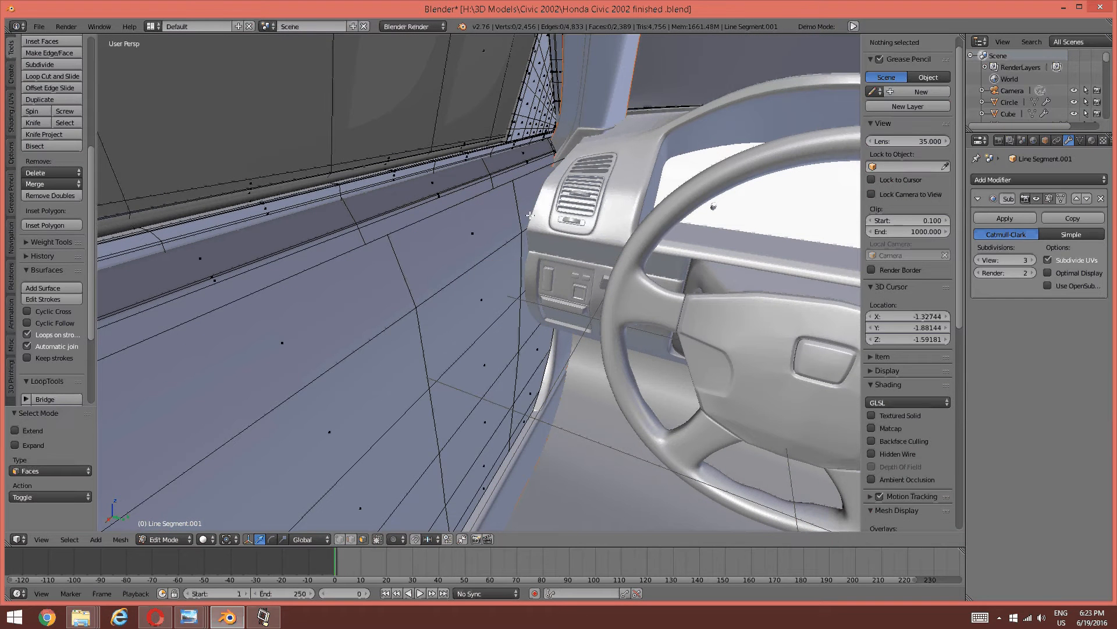
# Try to shift the three front panel faces beside the dashboard slightly along Y.
pyautogui.rightClick(531, 190)
pyautogui.keyDown('shift'); pyautogui.rightClick(528, 245); pyautogui.keyUp('shift')
pyautogui.keyDown('shift'); pyautogui.rightClick(530, 310); pyautogui.keyUp('shift')
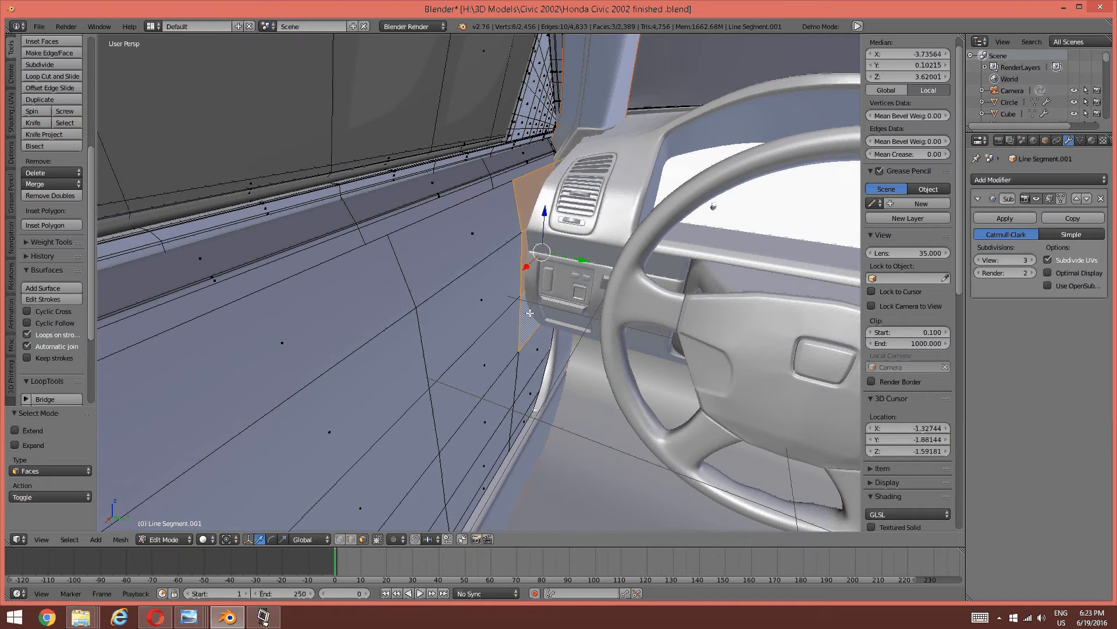
pyautogui.moveTo(508, 283); pyautogui.dragTo(536, 255, button='middle')
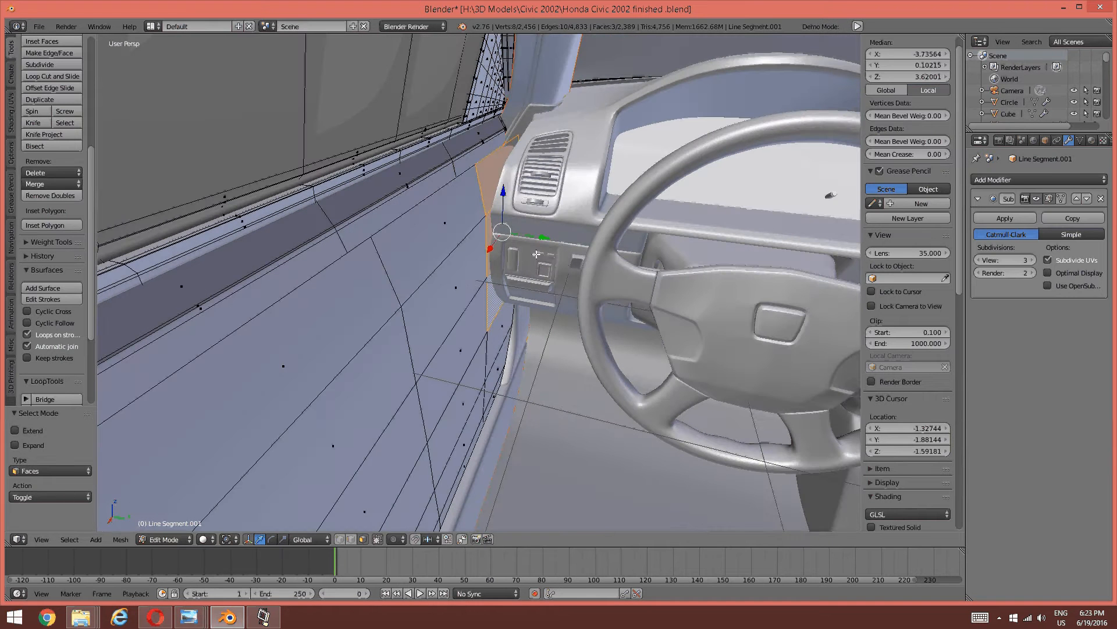
pyautogui.press('g')
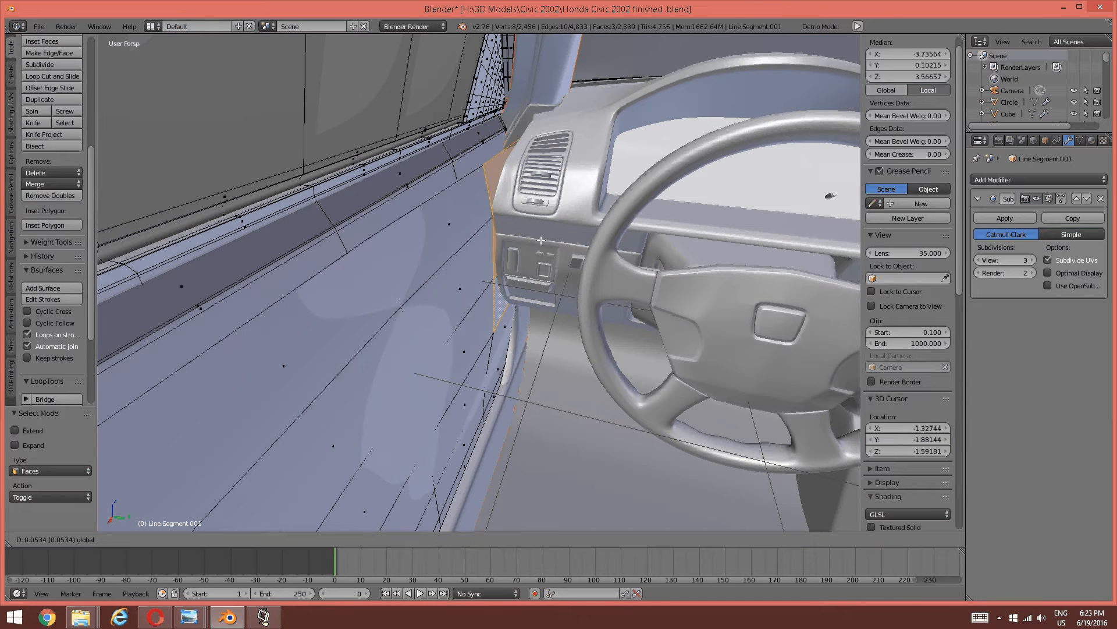
pyautogui.moveTo(536, 241); pyautogui.dragTo(533, 241)
pyautogui.press('a')
# Move the uppermost front panel face beside the dashboard's air vent about 0.083 along Y toward the cabin.
pyautogui.rightClick(495, 209)
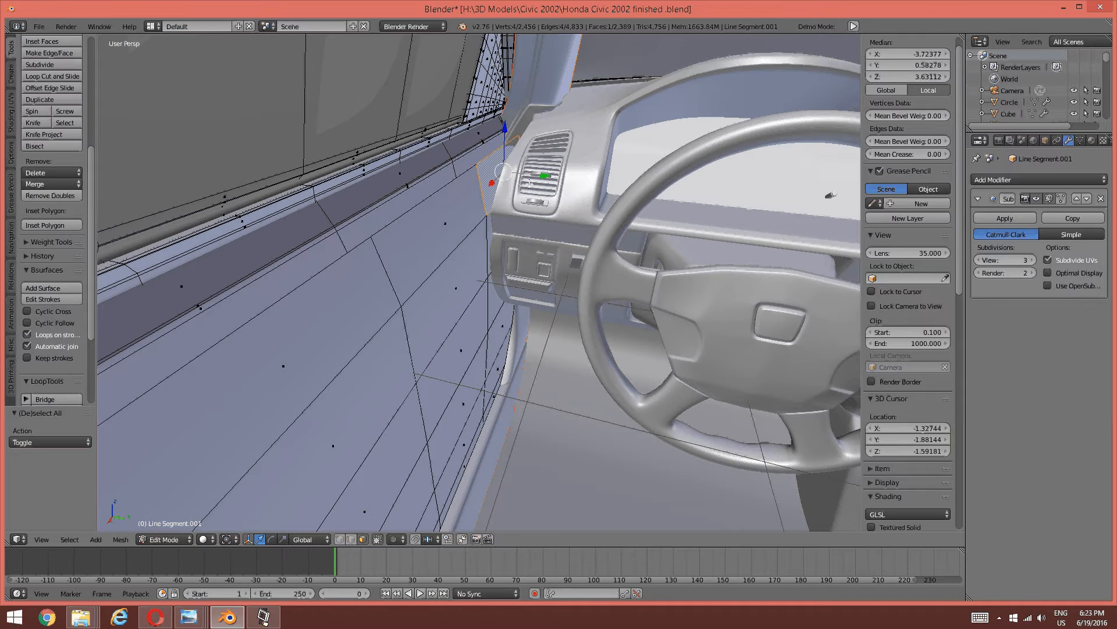
pyautogui.press('g')
pyautogui.press('z')
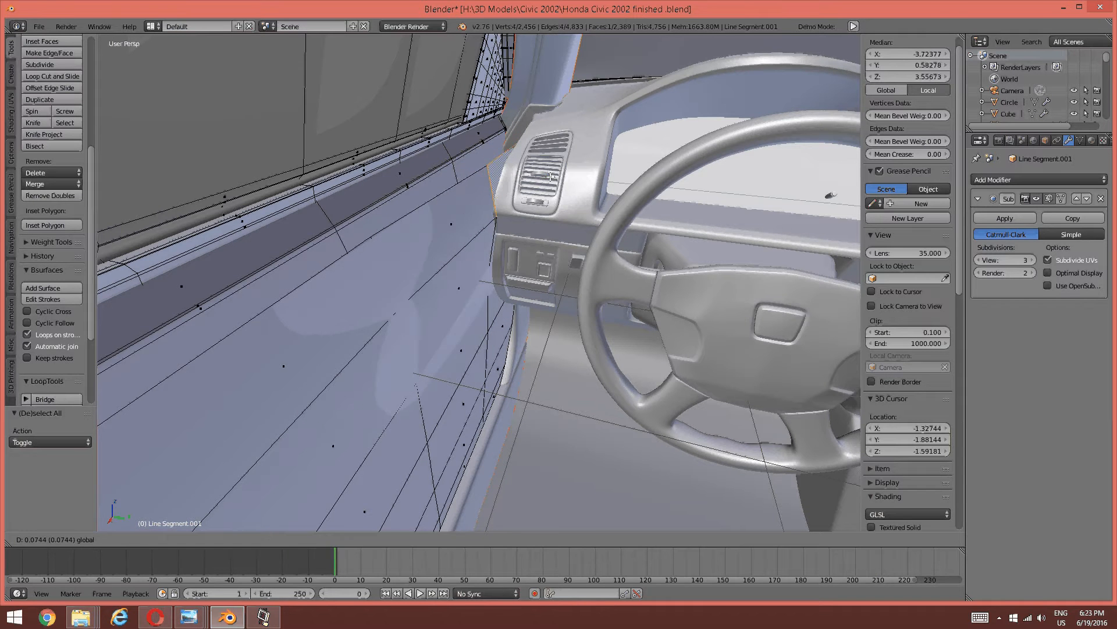
pyautogui.click(491, 208)
pyautogui.moveTo(491, 208); pyautogui.dragTo(478, 266, button='middle')
pyautogui.scroll(1, 489, 243)
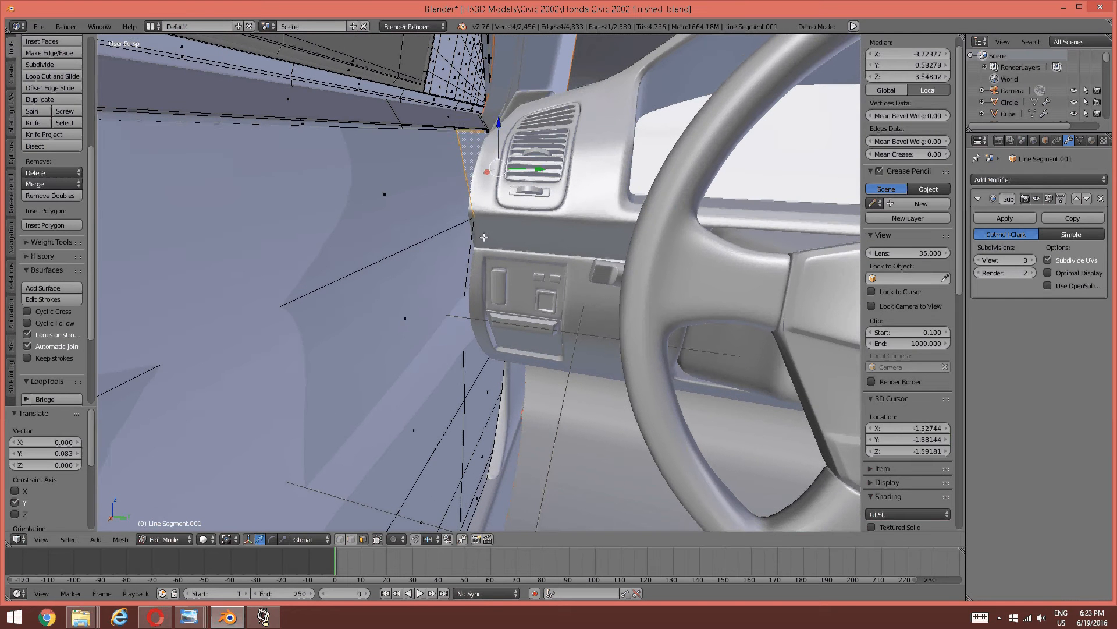
# In edge select mode, move the panel's front edge beside the lower dashboard switches 0.033 along Y toward the cabin.
pyautogui.press('a')
pyautogui.hotkey('ctrl', 'Tab')
pyautogui.click(476, 253)
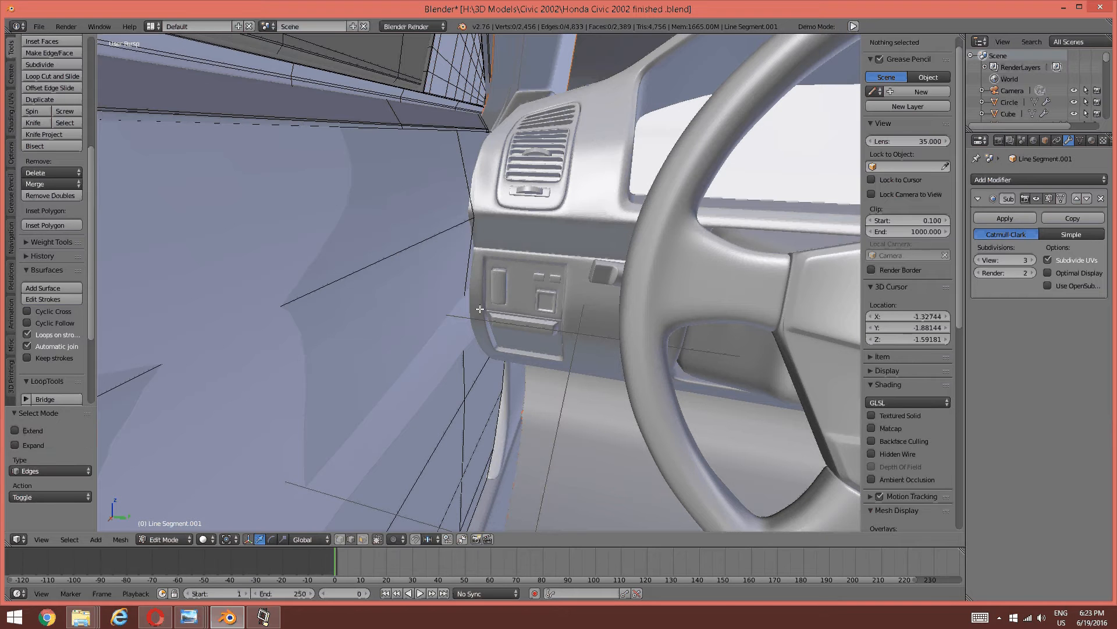
pyautogui.rightClick(474, 317)
pyautogui.press('g')
pyautogui.press('z')
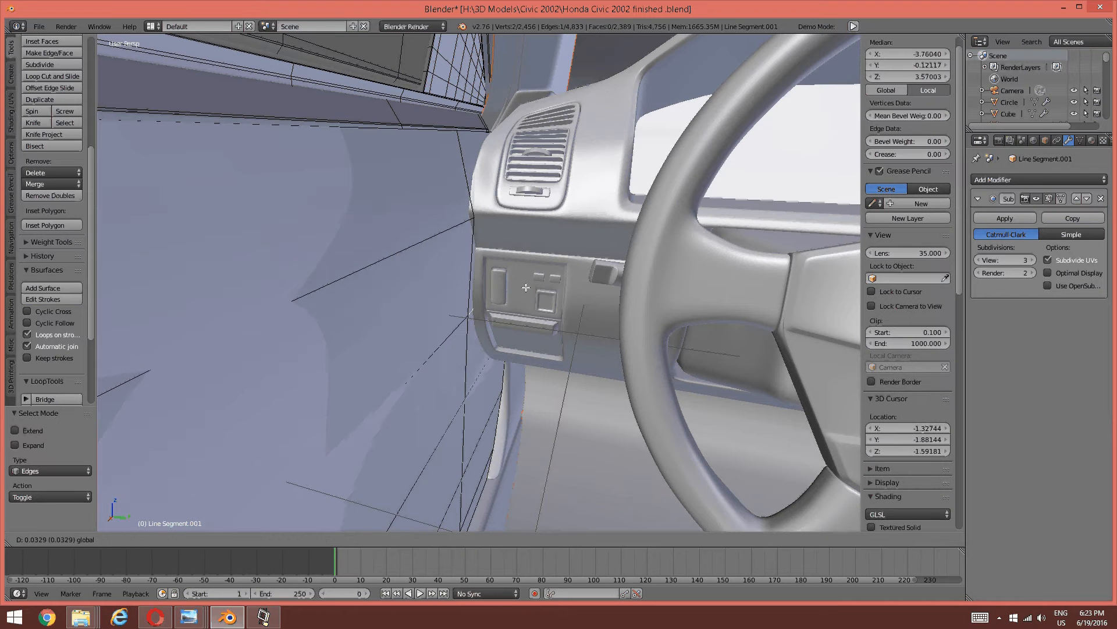
pyautogui.click(525, 285)
pyautogui.moveTo(525, 286); pyautogui.dragTo(489, 247, button='middle')
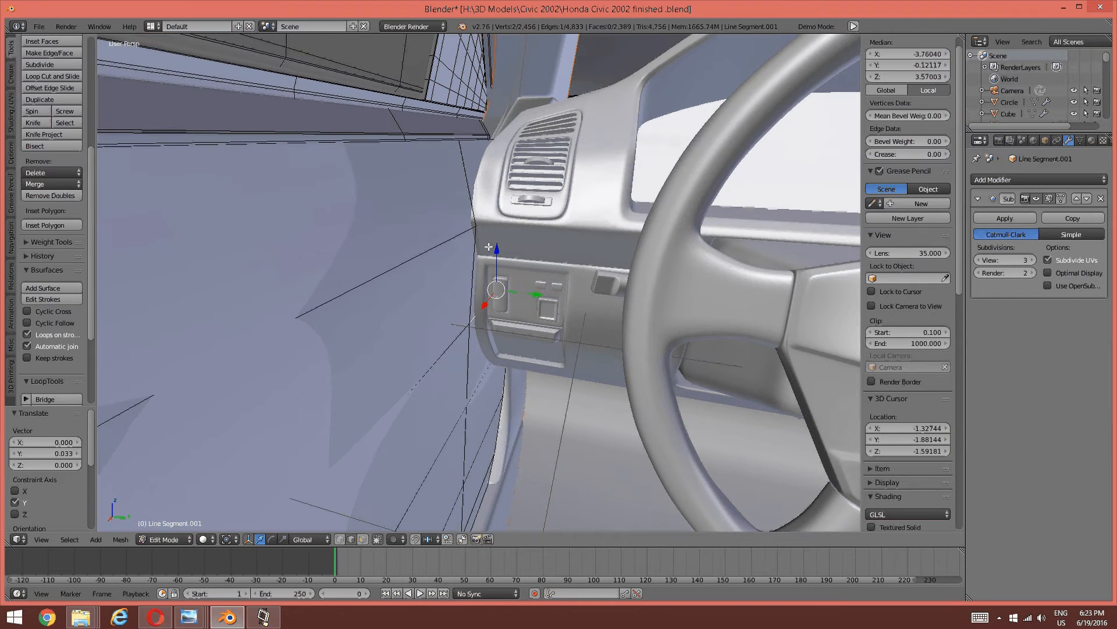
# Move the panel's front edge just below the dashboard air vent about 0.041 outward along Y, away from the cabin.
pyautogui.press('a')
pyautogui.rightClick(493, 229)
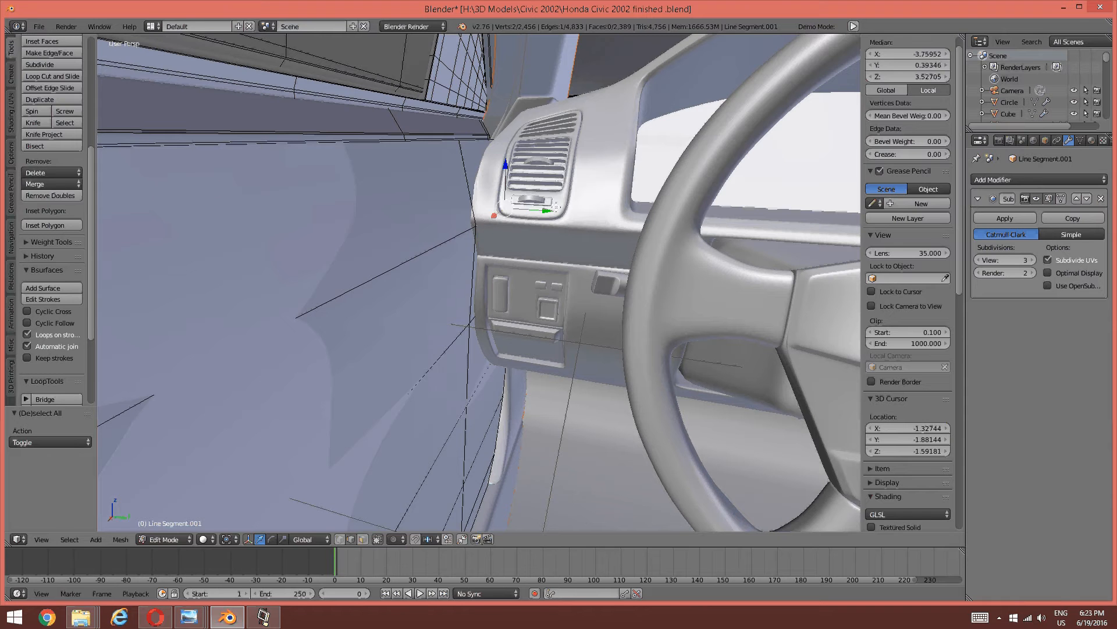
pyautogui.press('g')
pyautogui.press('z')
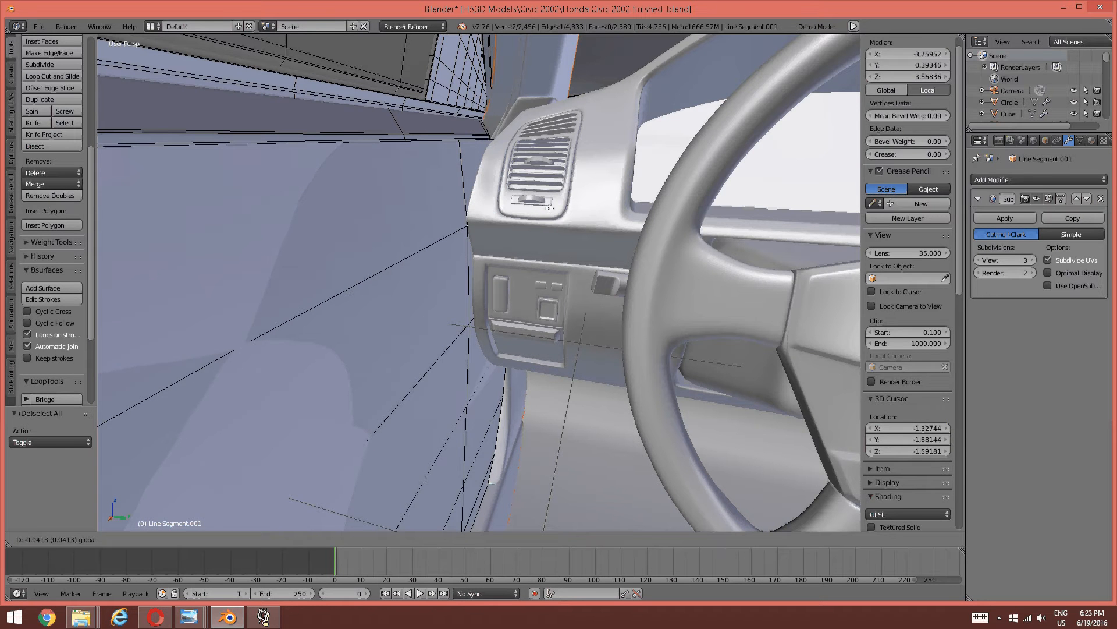
pyautogui.click(548, 212)
# Select the uppermost front panel edge beside the air vent and shift it slightly along Y toward the cabin.
pyautogui.press('a')
pyautogui.keyDown('shift'); pyautogui.moveTo(523, 247); pyautogui.dragTo(528, 281, button='middle'); pyautogui.keyUp('shift')
pyautogui.rightClick(490, 172)
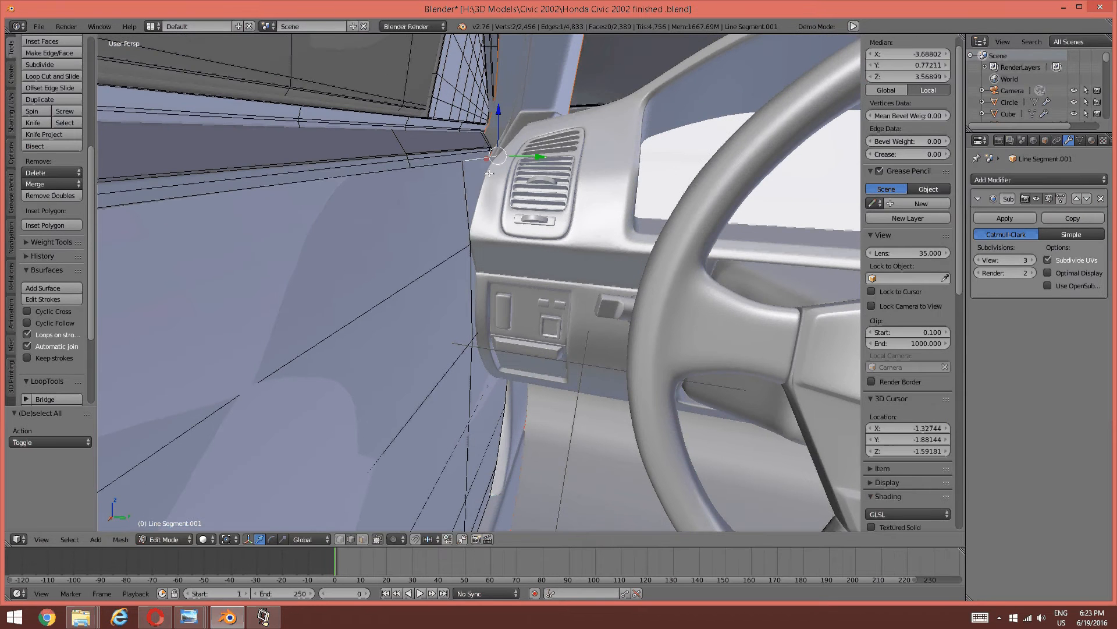
pyautogui.moveTo(437, 178); pyautogui.dragTo(551, 361, button='middle')
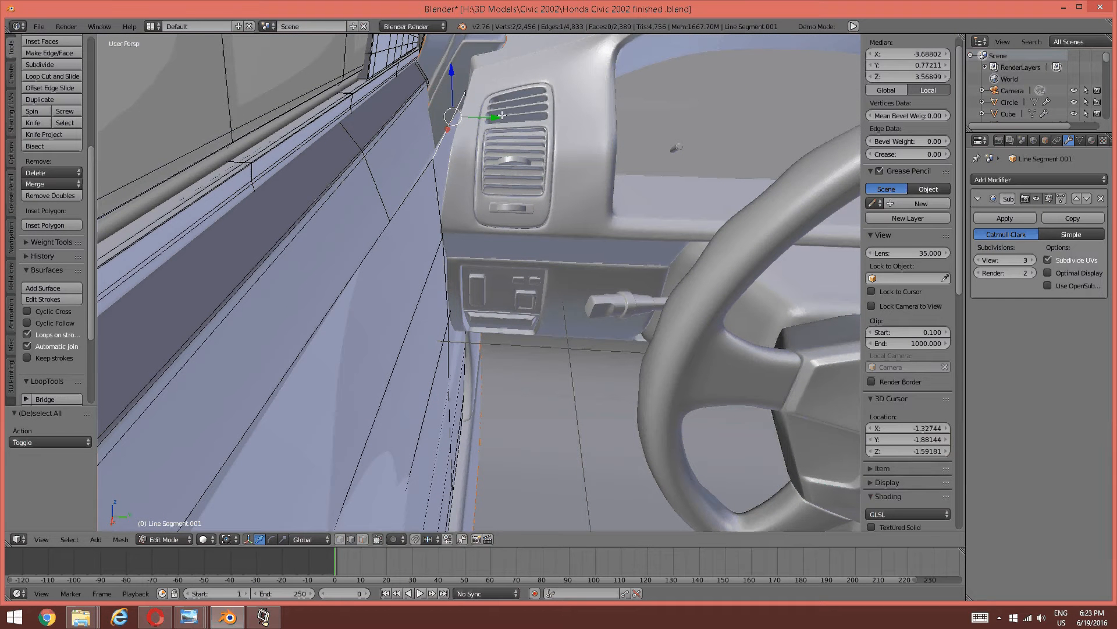
pyautogui.moveTo(499, 115); pyautogui.dragTo(520, 118)
pyautogui.moveTo(520, 118); pyautogui.dragTo(480, 256, button='middle')
# Select the interior panel's upper edge loop and extrude it -0.26 along Y toward the window.
pyautogui.press('a')
pyautogui.keyDown('alt'); pyautogui.rightClick(563, 250); pyautogui.keyUp('alt')
pyautogui.press('KP_1')
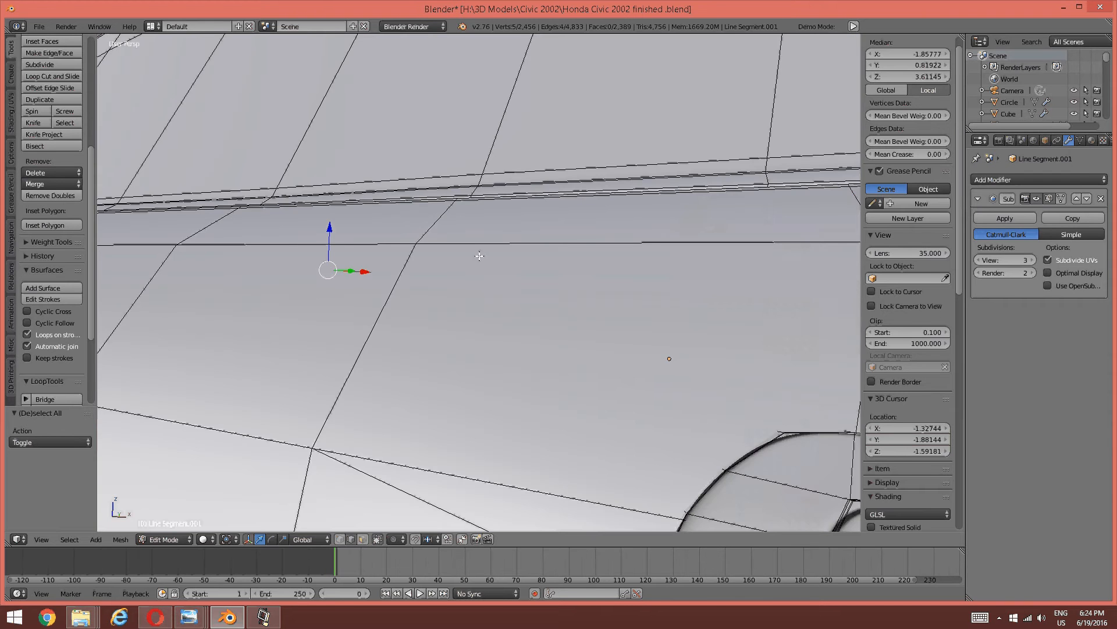
pyautogui.moveTo(447, 247); pyautogui.dragTo(541, 370, button='middle')
pyautogui.press('e')
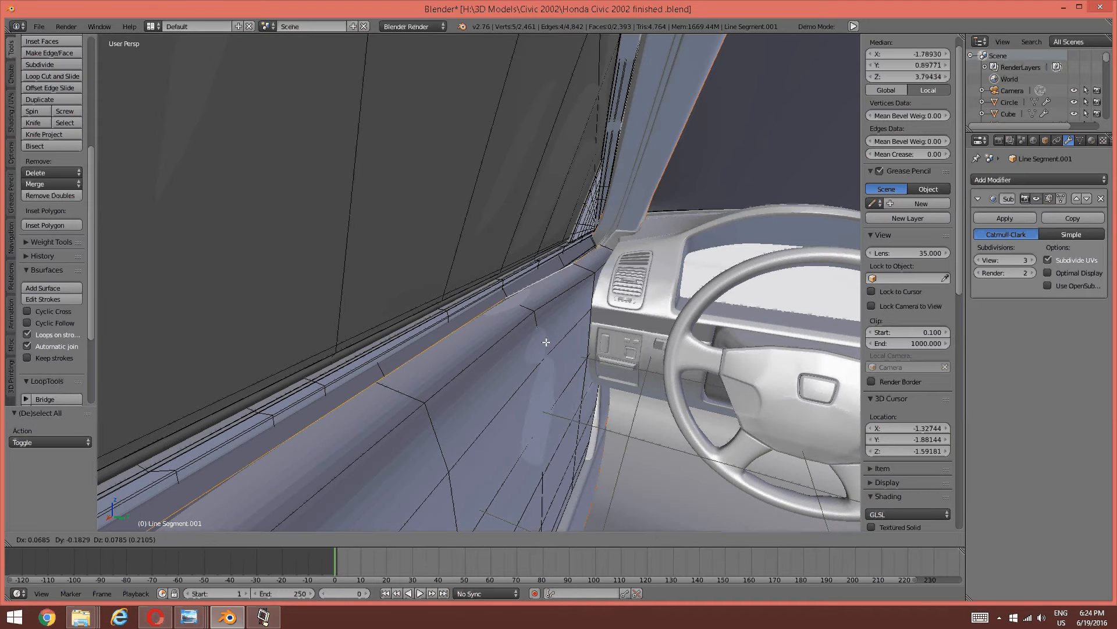
pyautogui.press('y')
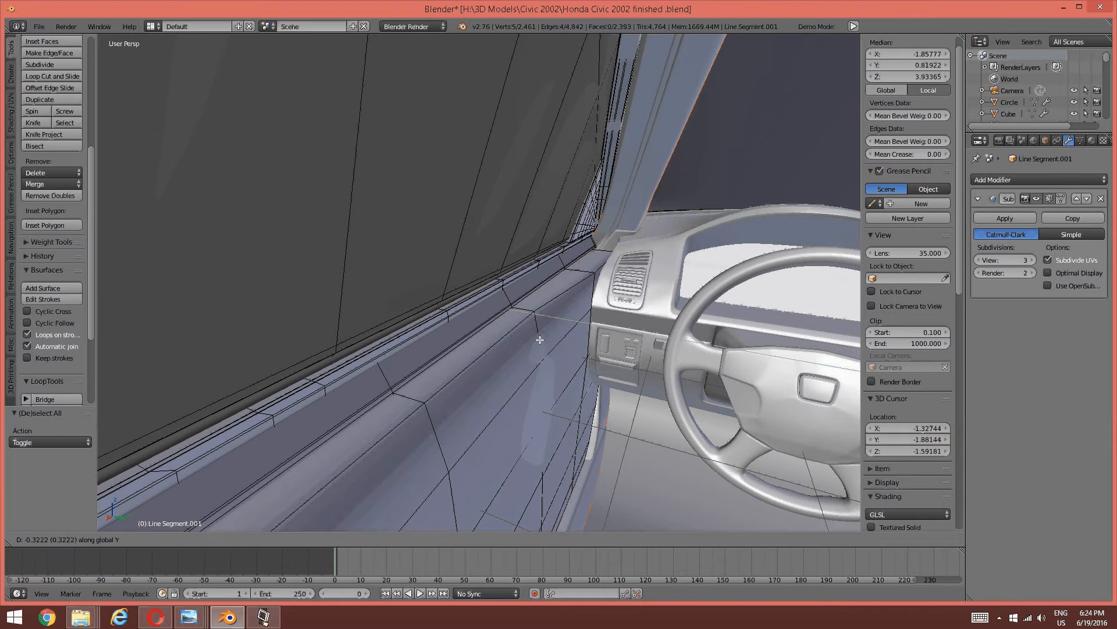
pyautogui.click(541, 339)
pyautogui.moveTo(492, 310); pyautogui.dragTo(512, 318, button='middle')
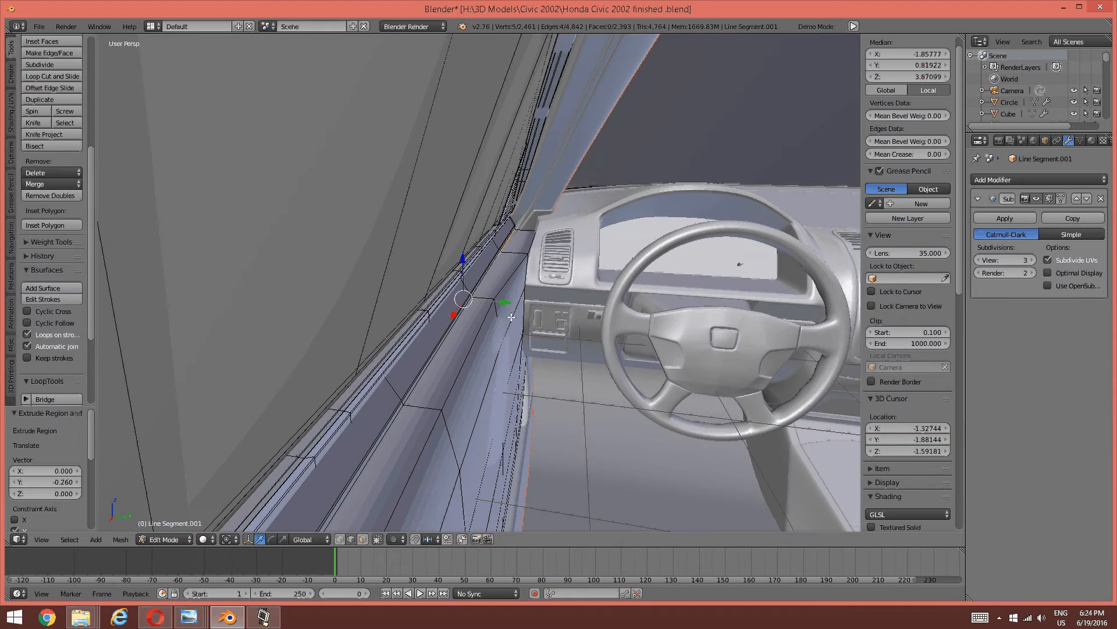
# Move the extruded strip's front outer edge near the air vent further outward along Y, and clear the selection.
pyautogui.rightClick(508, 245)
pyautogui.press('g')
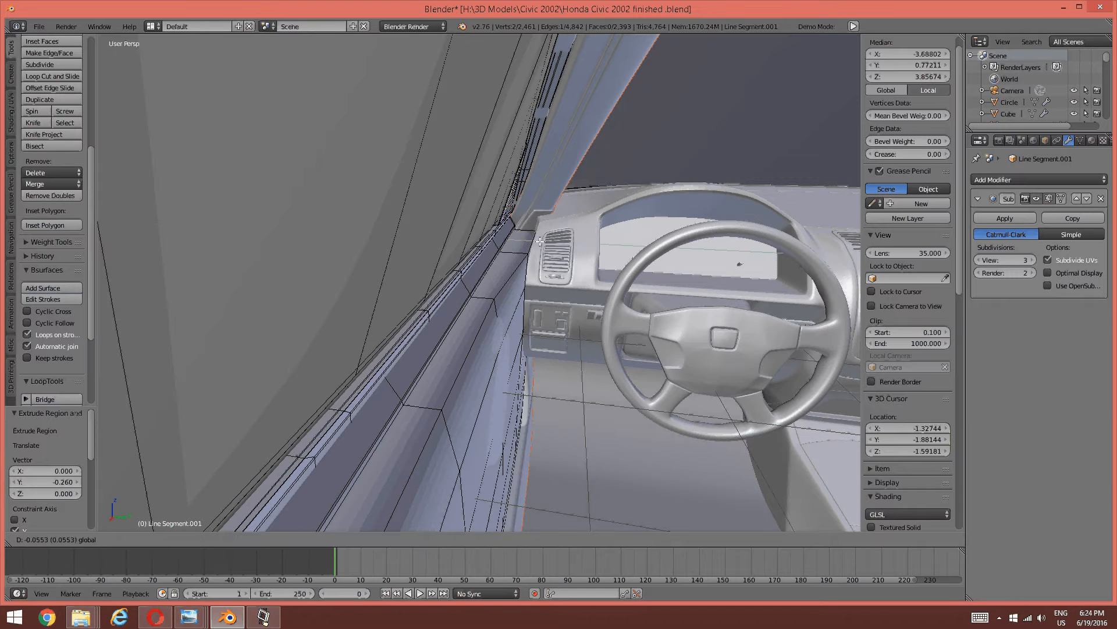
pyautogui.click(526, 315)
pyautogui.press('a')
pyautogui.moveTo(526, 315); pyautogui.dragTo(432, 386, button='middle')
pyautogui.scroll(3, 431, 386)
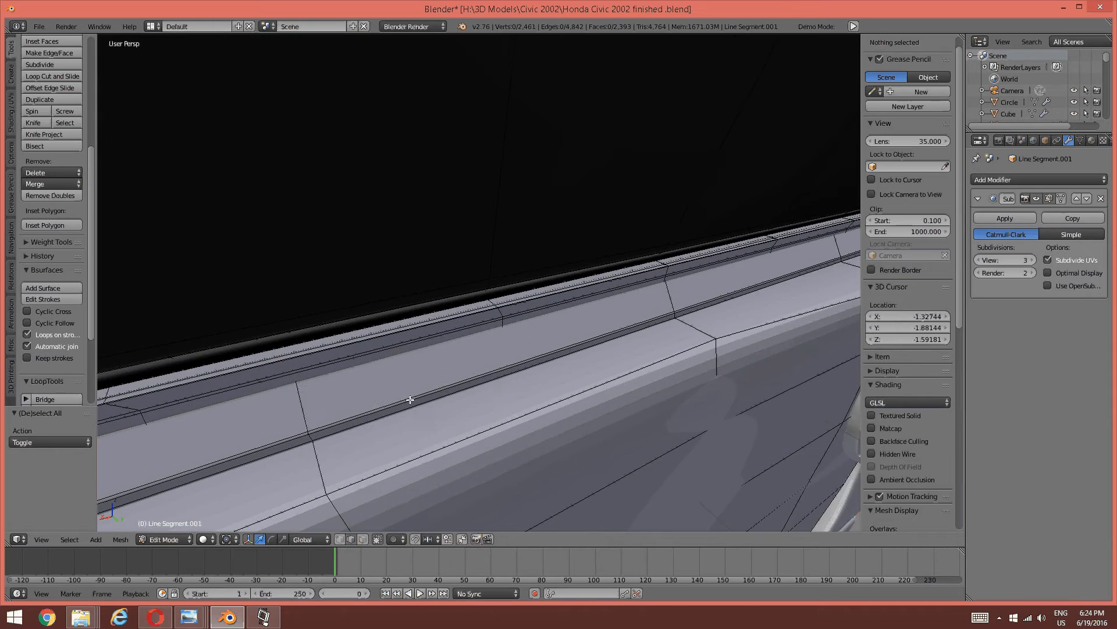
pyautogui.press('z')
pyautogui.click(412, 436)
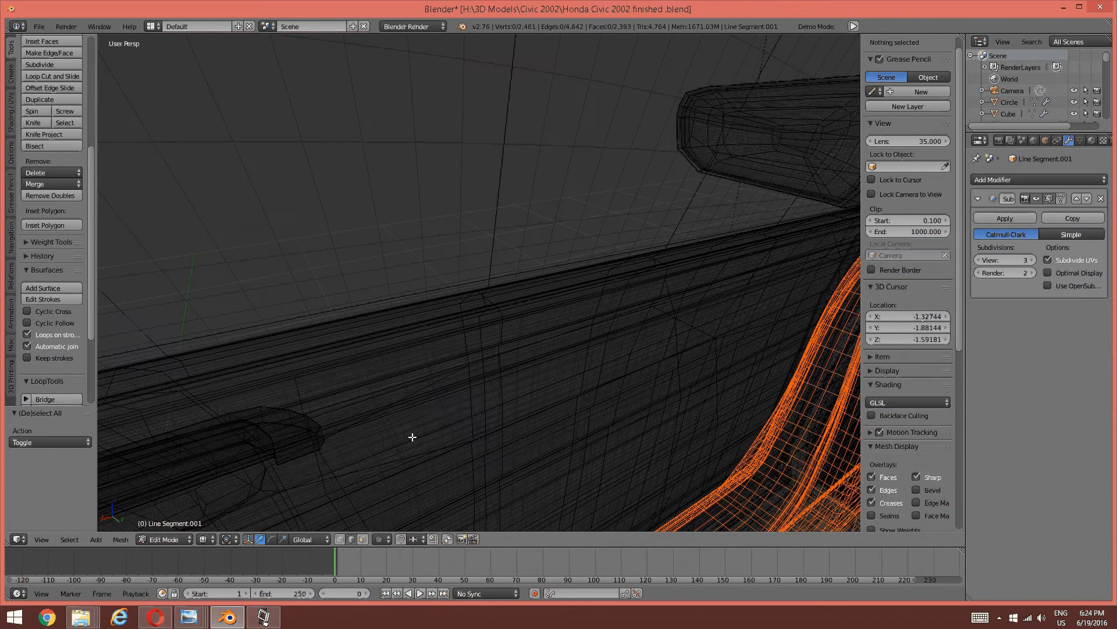
pyautogui.rightClick(362, 425)
pyautogui.moveTo(362, 425); pyautogui.dragTo(436, 343, button='middle')
pyautogui.keyDown('alt'); pyautogui.rightClick(431, 363); pyautogui.keyUp('alt')
pyautogui.press('a')
pyautogui.press('z')
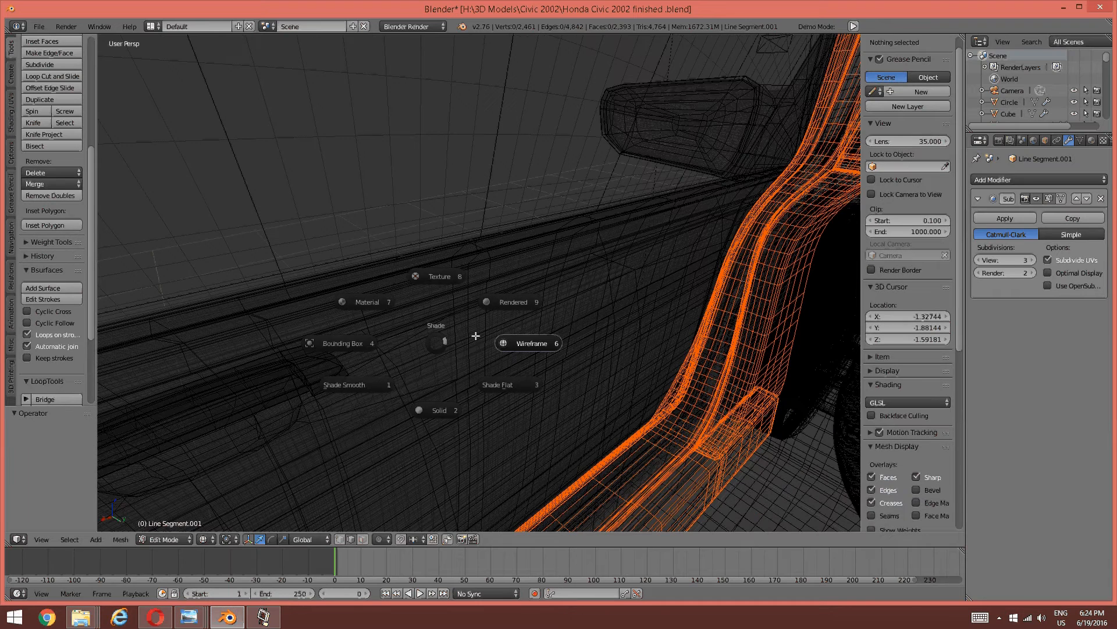
pyautogui.click(437, 411)
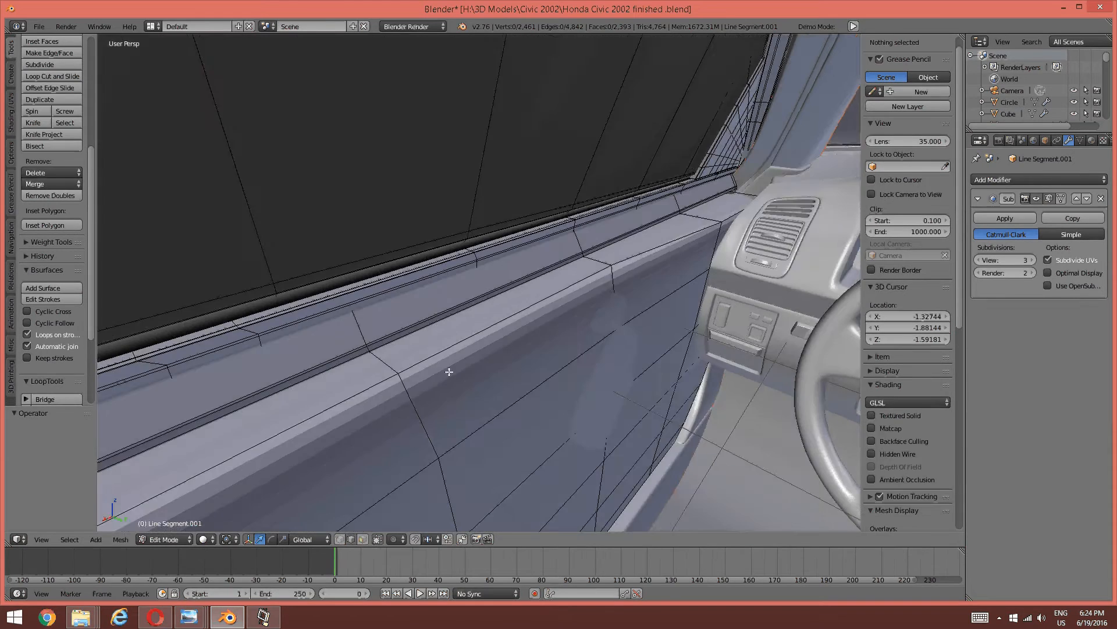
# Isolate the interior door panel by selecting its linked geometry, inverting the selection and hiding everything else.
pyautogui.rightClick(364, 337)
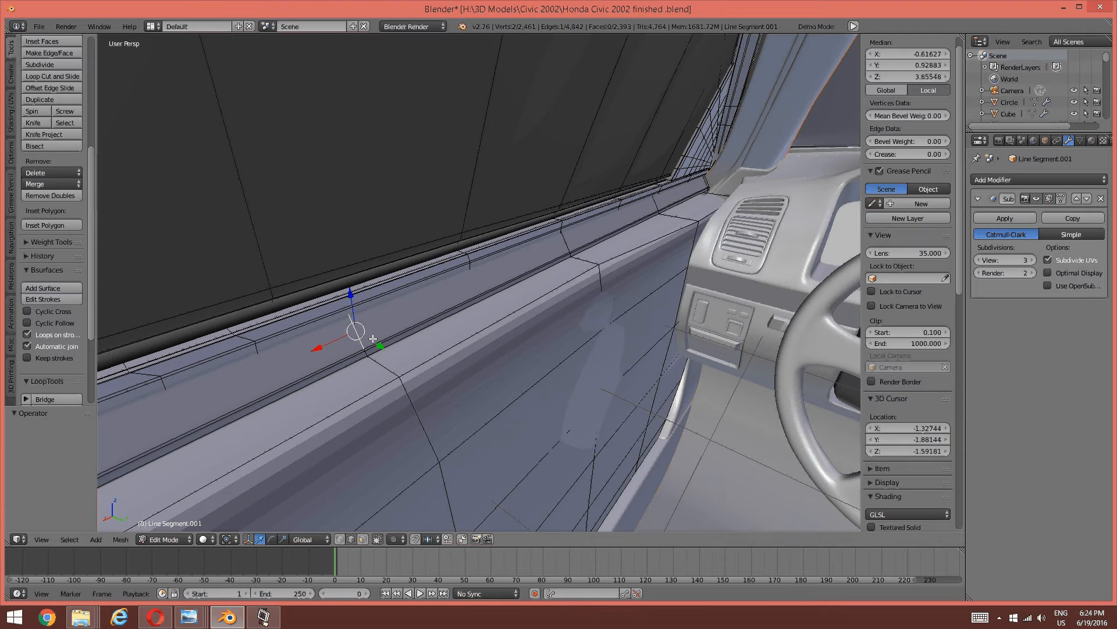
pyautogui.press('a')
pyautogui.rightClick(405, 362)
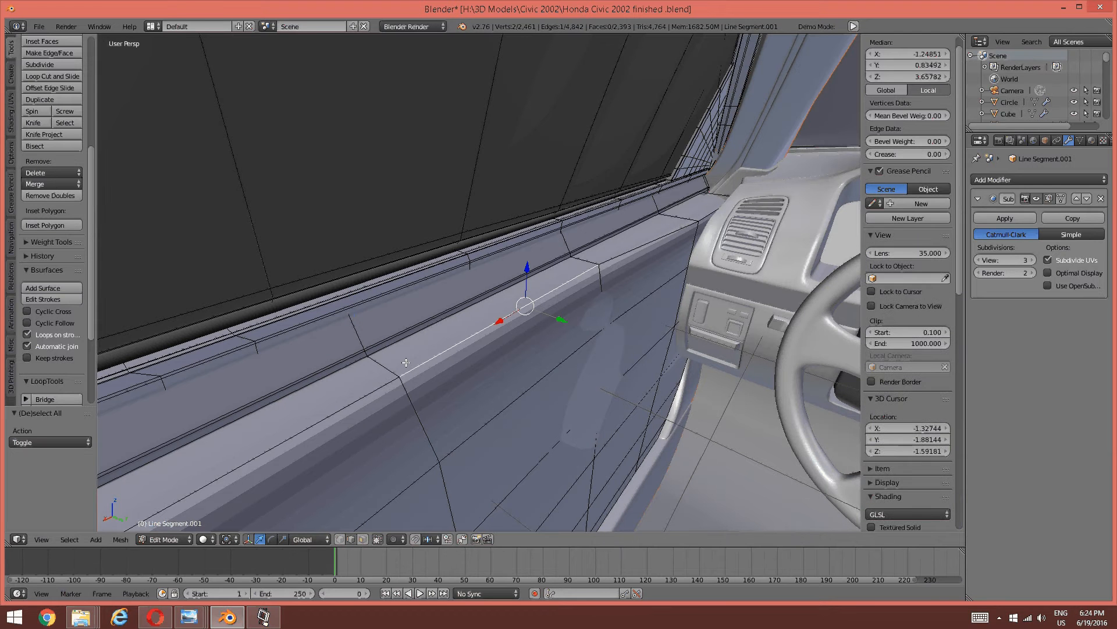
pyautogui.hotkey('ctrl', 'l')
pyautogui.hotkey('ctrl', 'i')
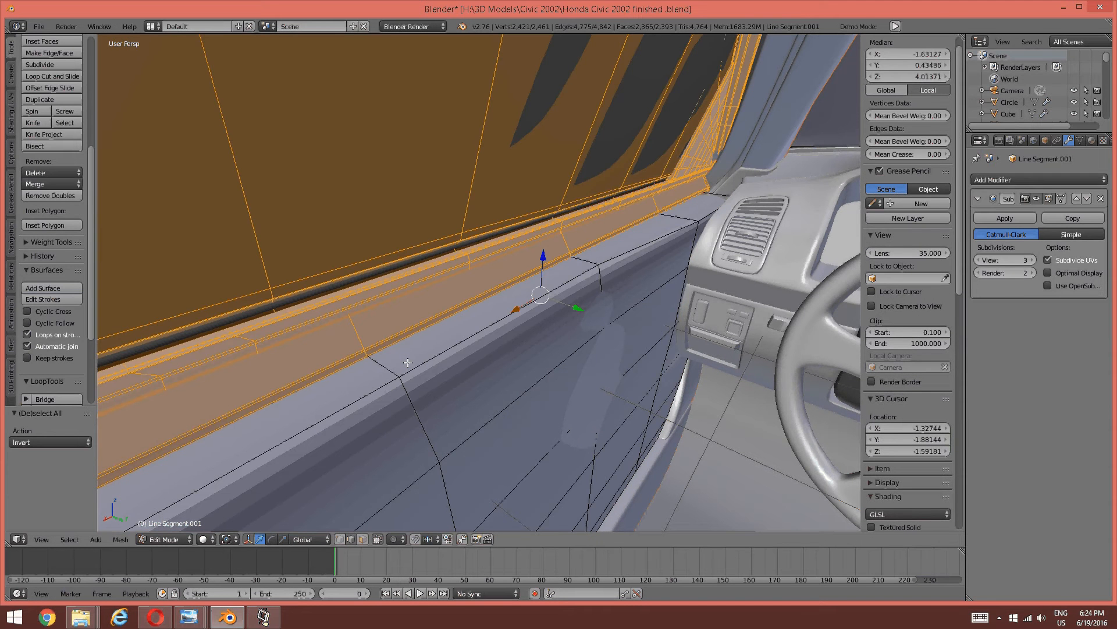
pyautogui.press('h')
# Select the isolated panel's outer top edge loop and raise it 0.057 along Z.
pyautogui.keyDown('alt'); pyautogui.rightClick(403, 332); pyautogui.keyUp('alt')
pyautogui.moveTo(403, 332)
pyautogui.mouseDown(button='middle')
pyautogui.moveTo(380, 349)
pyautogui.moveTo(390, 349)
pyautogui.mouseUp(button='middle')
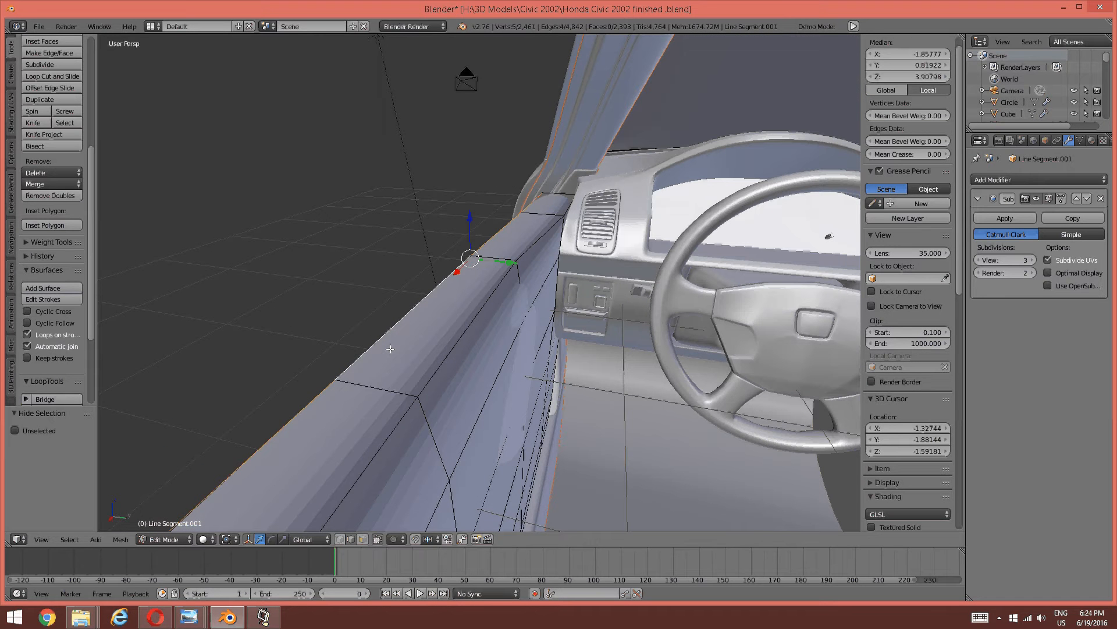
pyautogui.press('g')
pyautogui.press('y')
pyautogui.click(469, 212)
# Switch to wireframe shading and raise the panel's outer top edge loop another 0.056 along Z.
pyautogui.press('z')
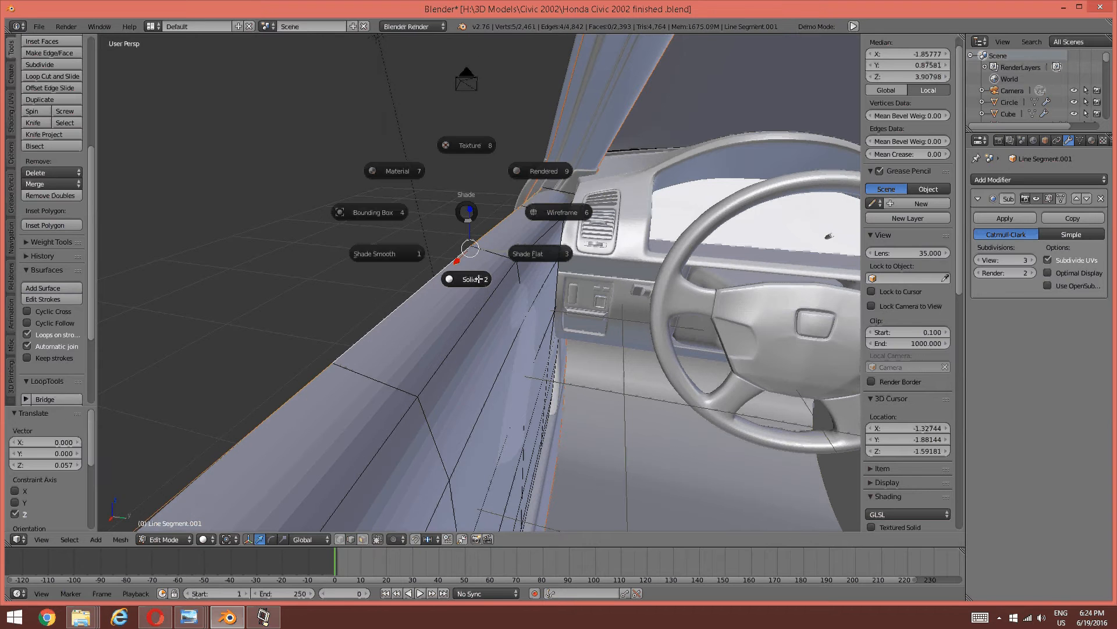
pyautogui.click(548, 214)
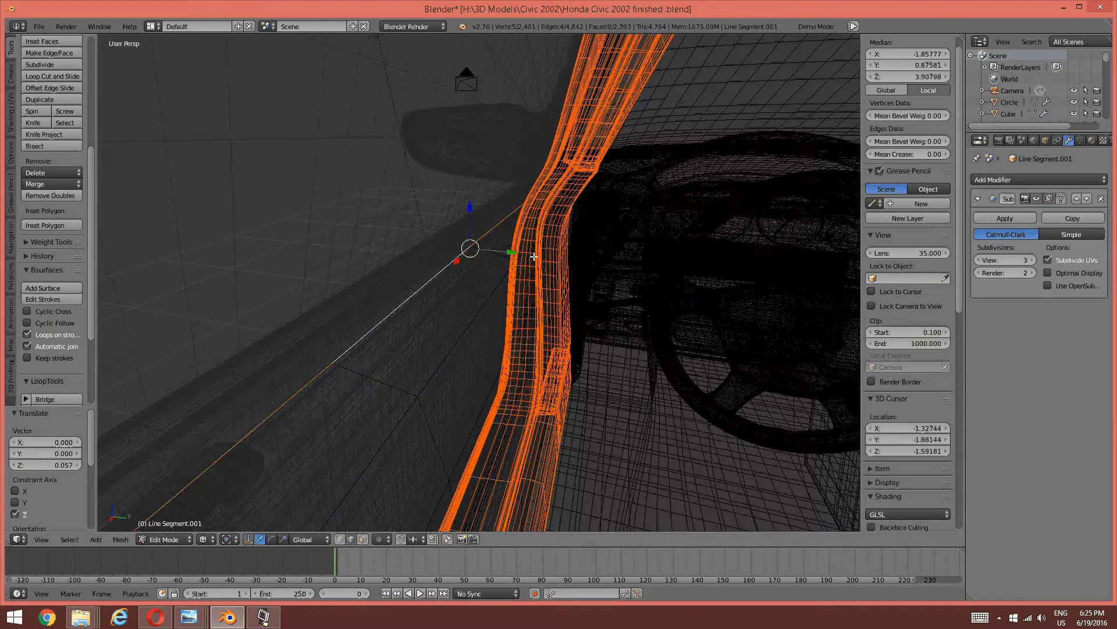
pyautogui.moveTo(534, 257); pyautogui.dragTo(481, 229, button='middle')
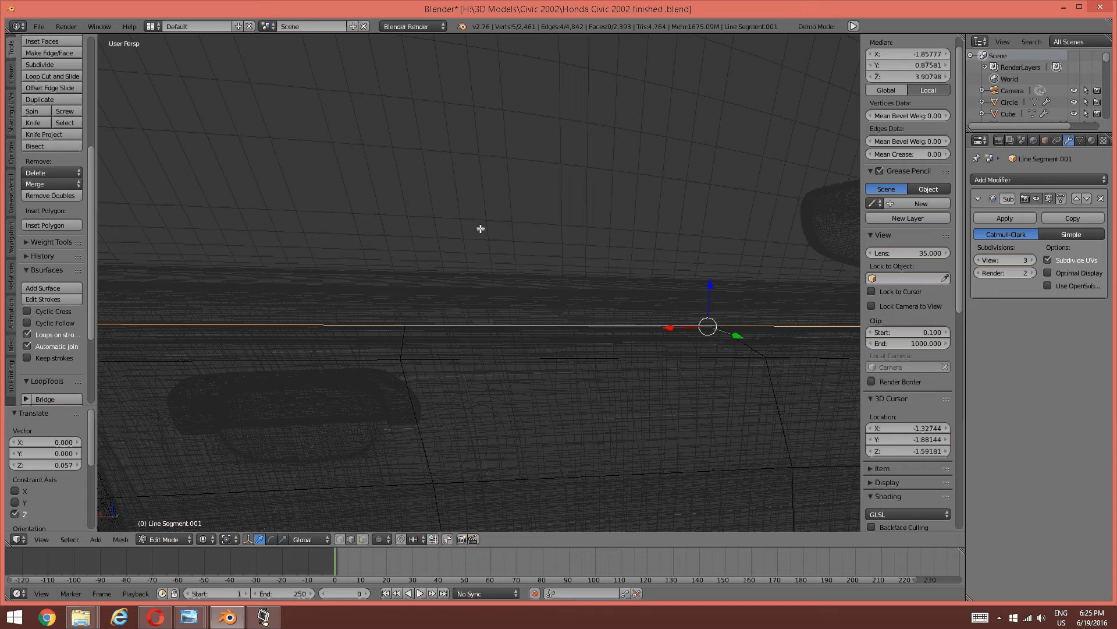
pyautogui.press('g')
pyautogui.press('z')
pyautogui.click(706, 274)
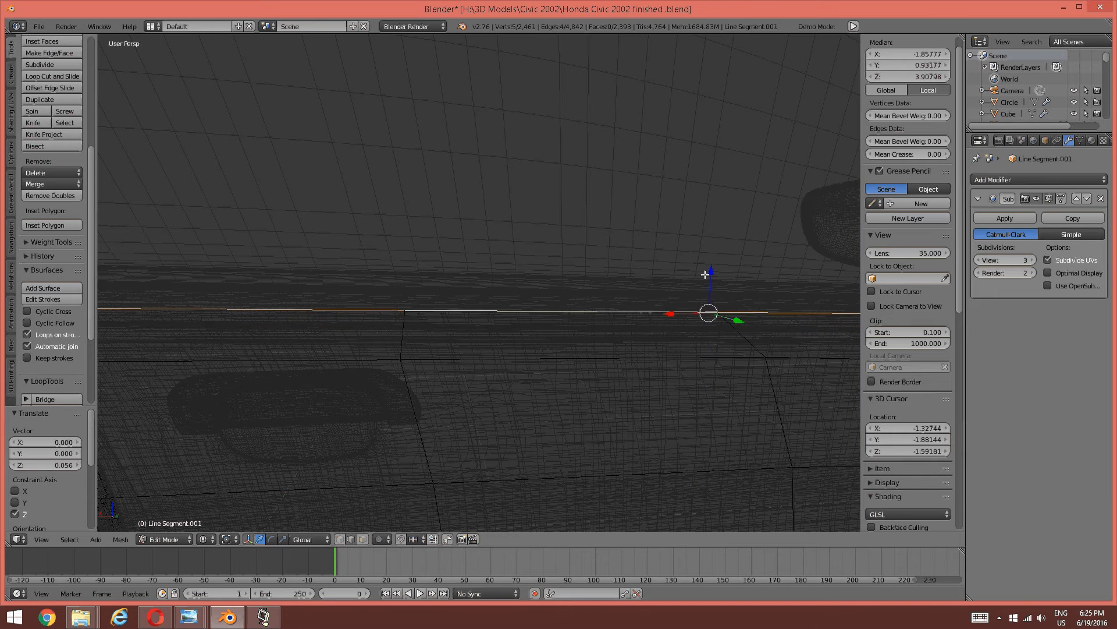
# Reveal the hidden door geometry, return to solid shading and clear the selection.
pyautogui.hotkey('alt', 'h')
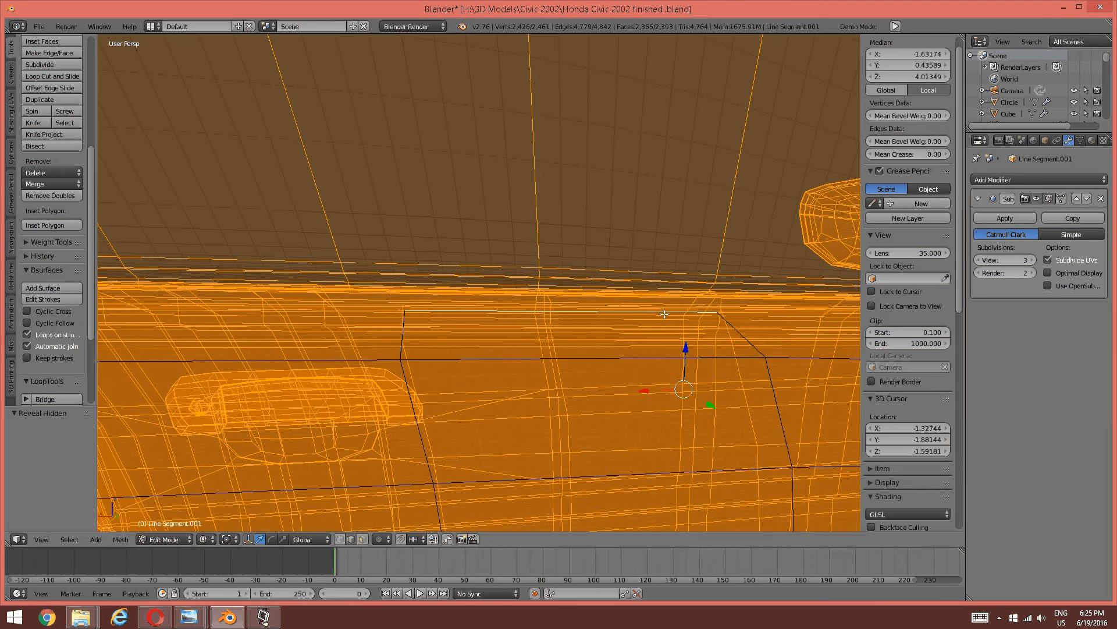
pyautogui.press('z')
pyautogui.click(661, 379)
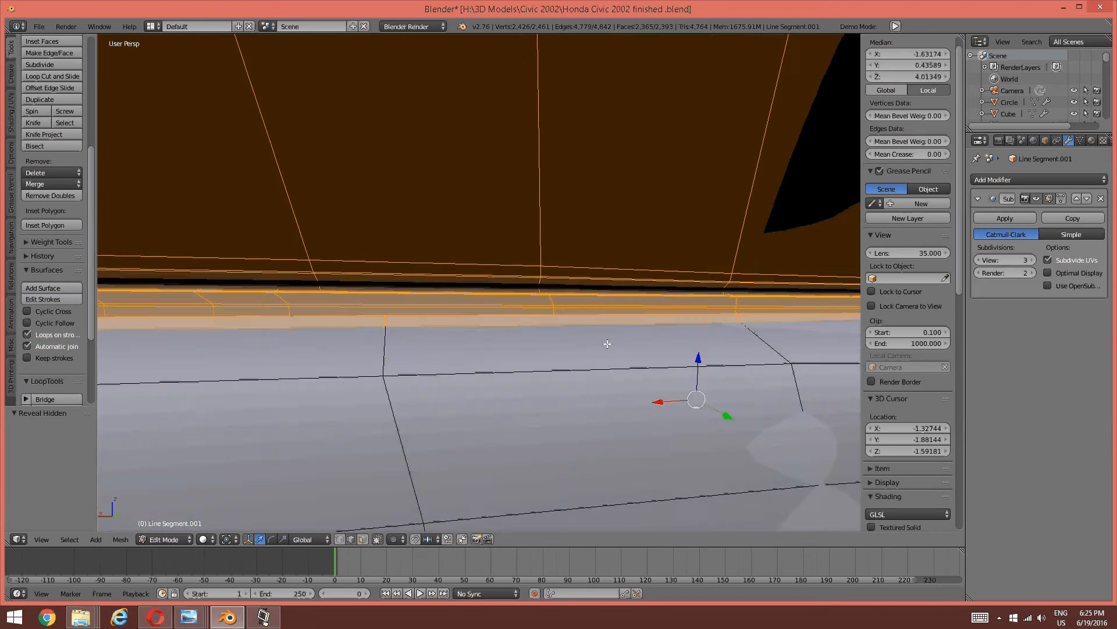
pyautogui.moveTo(629, 344); pyautogui.dragTo(633, 310, button='middle')
pyautogui.scroll(-2, 633, 311)
pyautogui.keyDown('shift'); pyautogui.moveTo(407, 319); pyautogui.dragTo(563, 334, button='middle'); pyautogui.keyUp('shift')
pyautogui.scroll(3, 565, 326)
pyautogui.press('a')
pyautogui.scroll(-5, 407, 371)
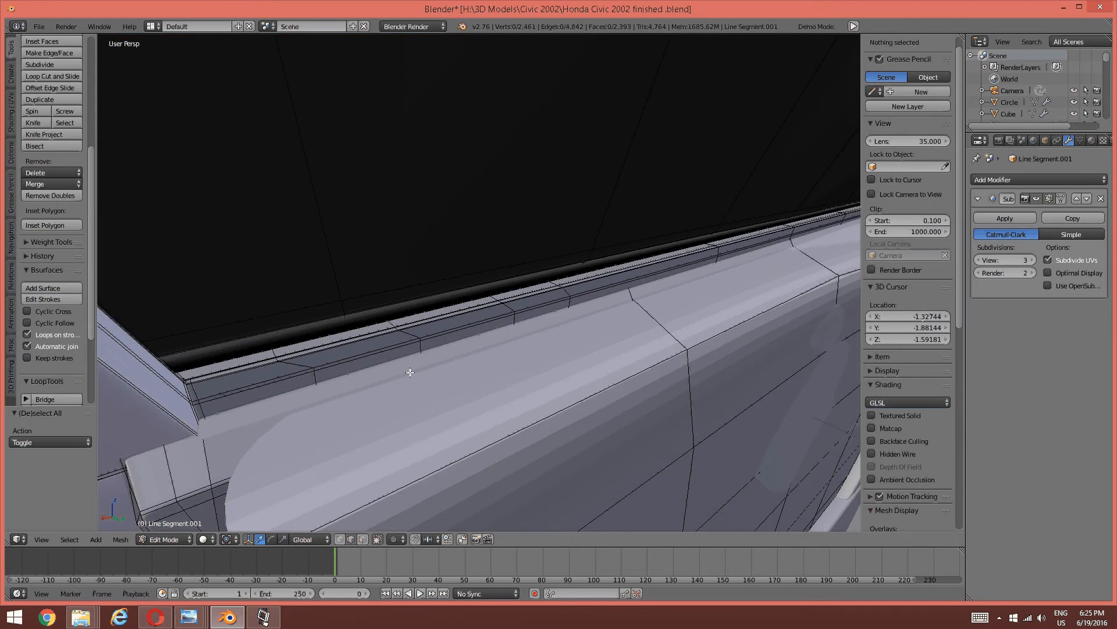
pyautogui.scroll(4, 341, 391)
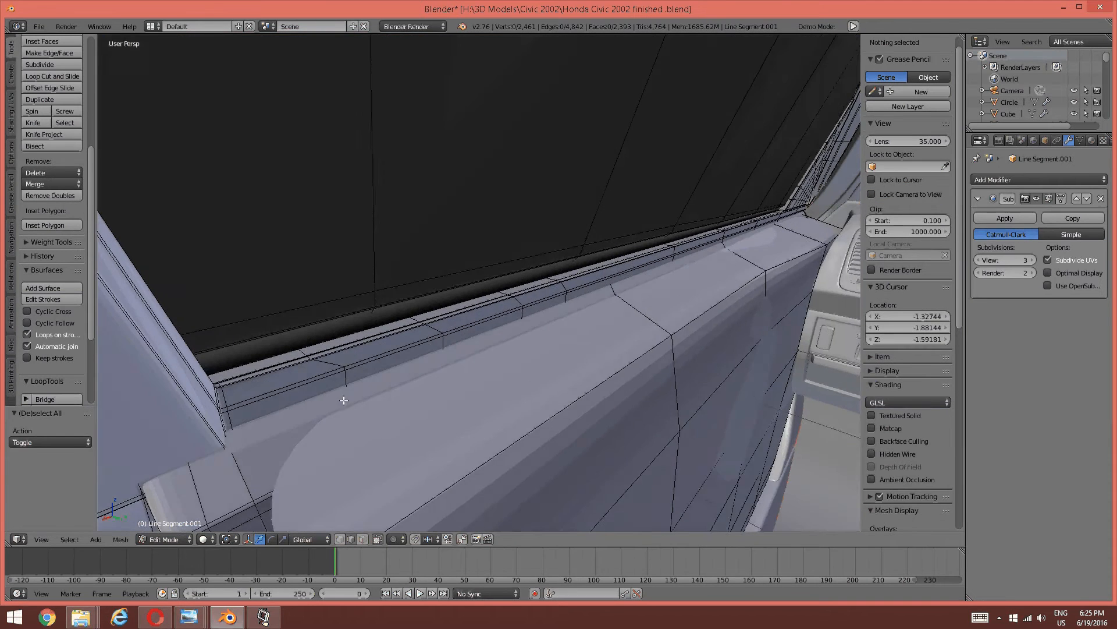
# In wireframe shading, select the interior panel's outer top edge loop below the window sill.
pyautogui.press('z')
pyautogui.click(402, 410)
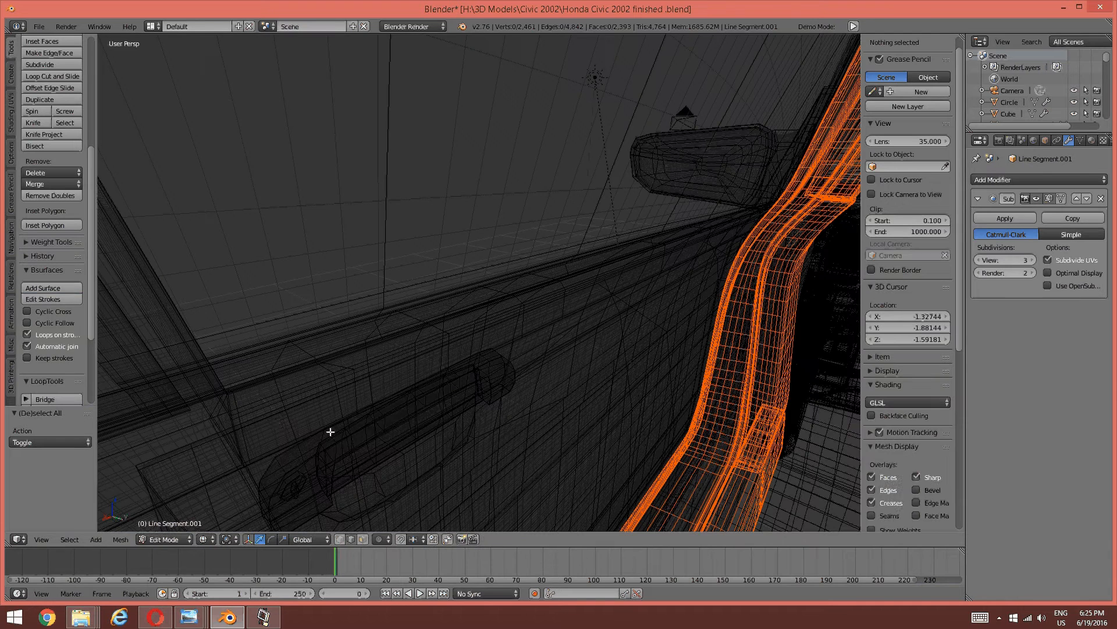
pyautogui.keyDown('alt'); pyautogui.rightClick(276, 423); pyautogui.keyUp('alt')
pyautogui.keyDown('alt'); pyautogui.rightClick(298, 431); pyautogui.keyUp('alt')
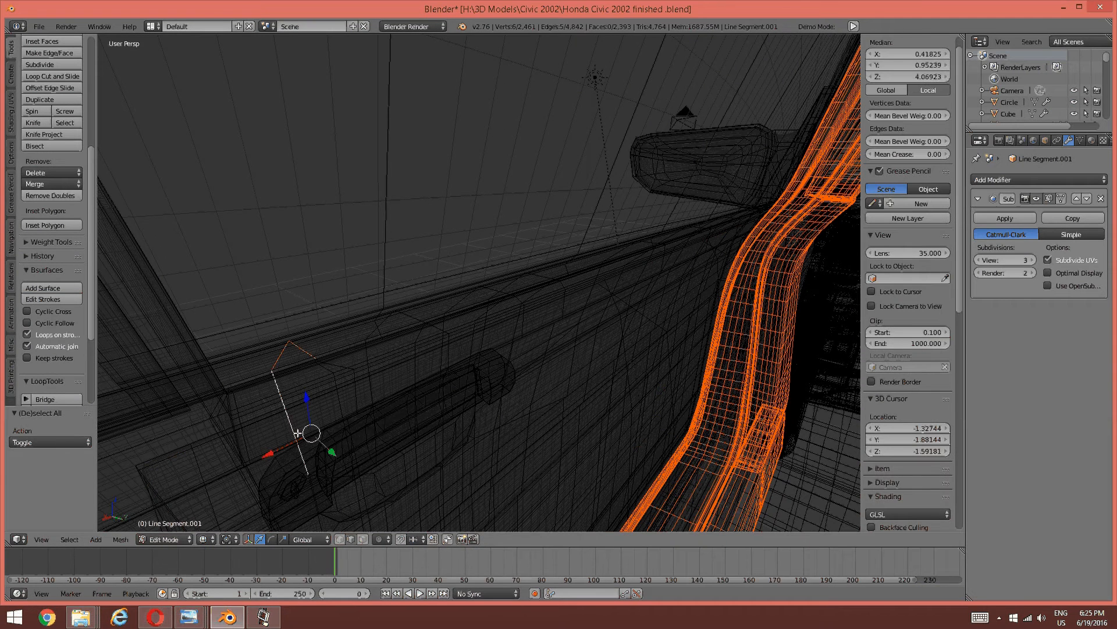
pyautogui.press('a')
pyautogui.keyDown('alt'); pyautogui.rightClick(272, 447); pyautogui.keyUp('alt')
pyautogui.press('a')
pyautogui.moveTo(275, 442); pyautogui.dragTo(242, 392, button='middle')
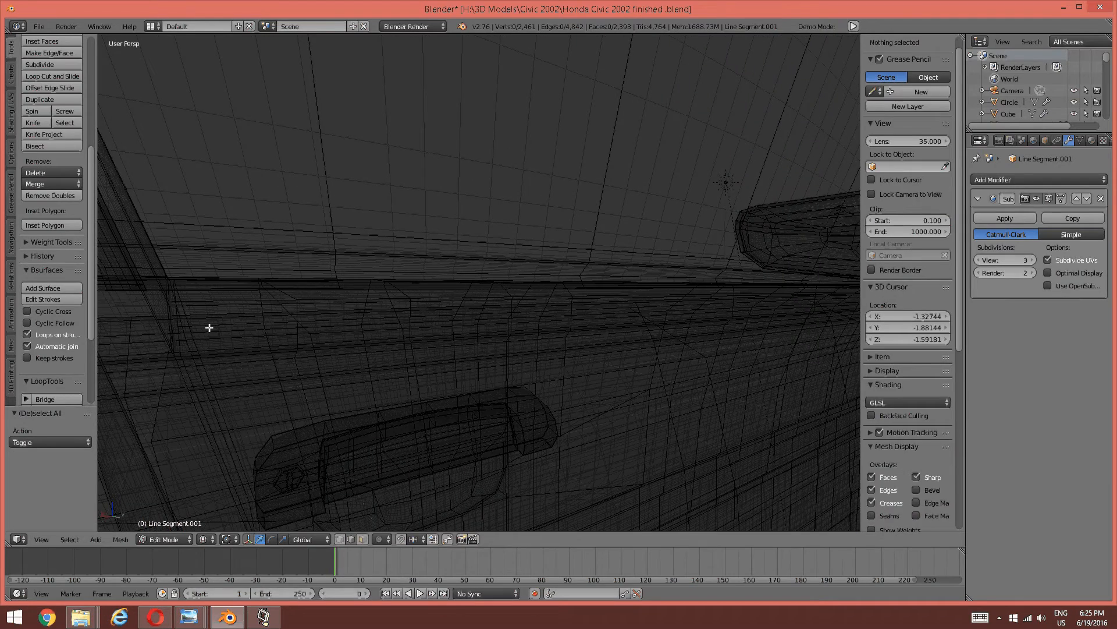
pyautogui.keyDown('alt'); pyautogui.rightClick(249, 320); pyautogui.keyUp('alt')
# Return to solid shading and raise the selected top edge loop 0.068 along Z toward the window trim.
pyautogui.moveTo(250, 320); pyautogui.dragTo(499, 286, button='middle')
pyautogui.press('z')
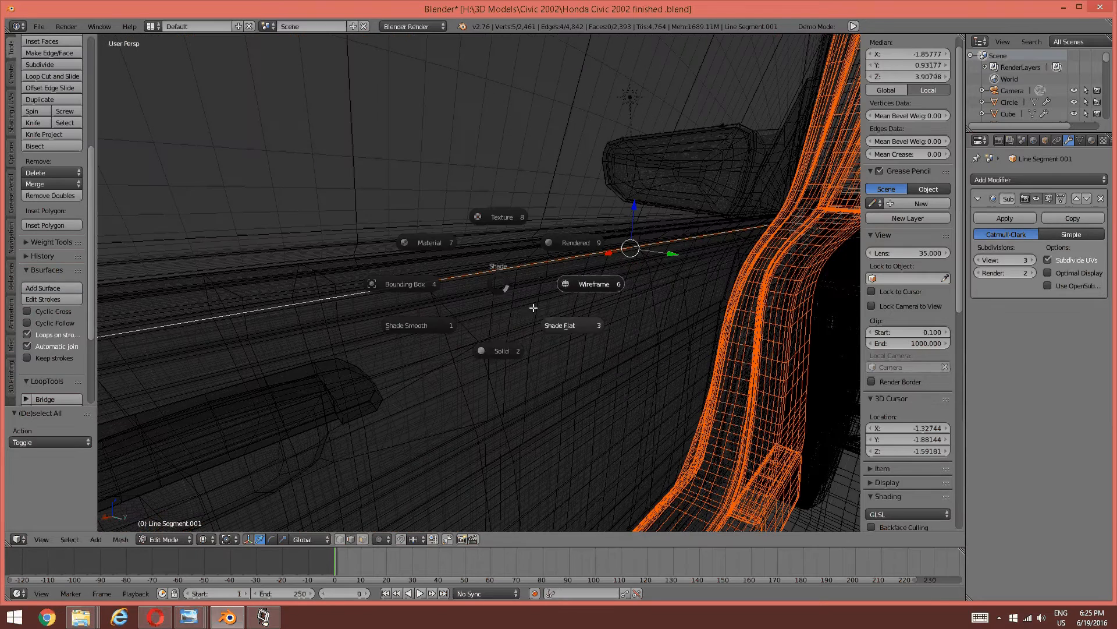
pyautogui.click(503, 348)
pyautogui.moveTo(592, 277); pyautogui.dragTo(774, 243, button='middle')
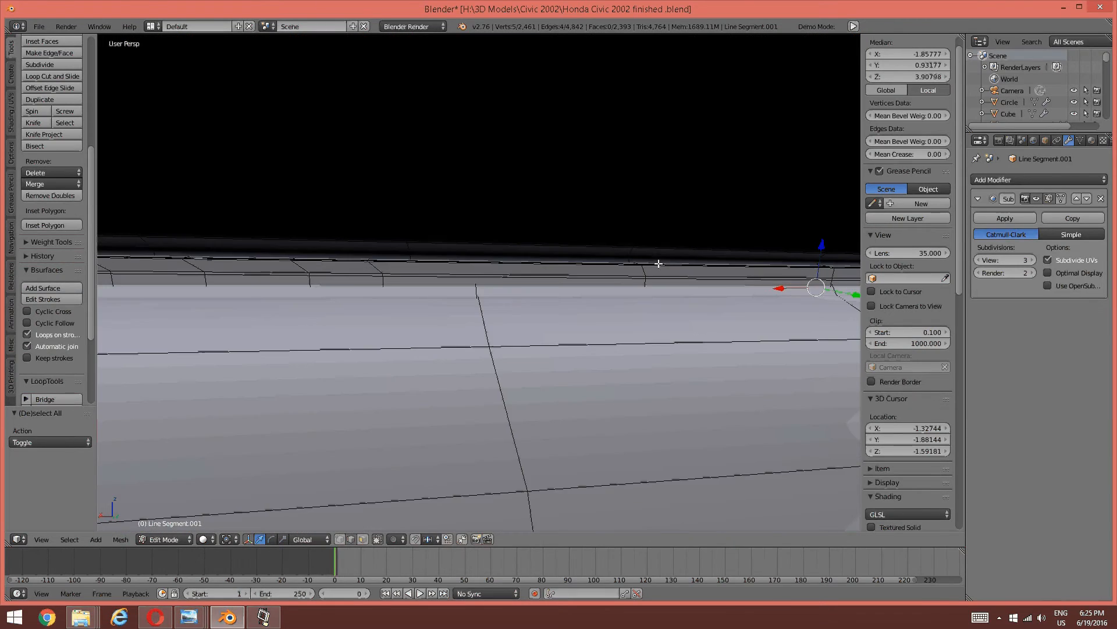
pyautogui.keyDown('shift'); pyautogui.moveTo(707, 237); pyautogui.dragTo(652, 255, button='middle'); pyautogui.keyUp('shift')
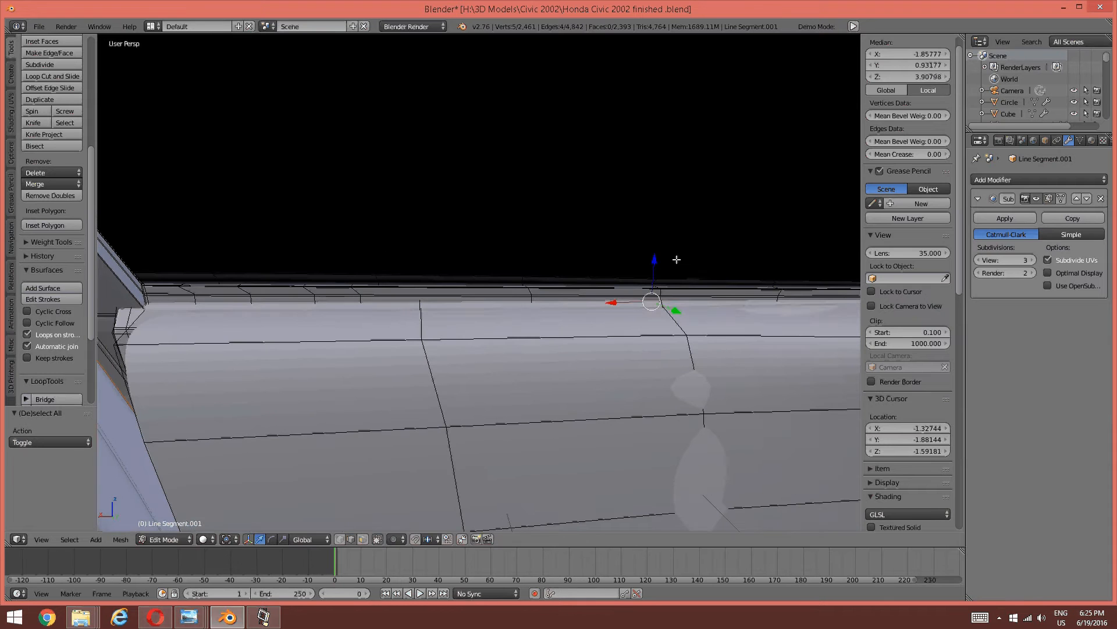
pyautogui.moveTo(655, 262); pyautogui.dragTo(646, 255)
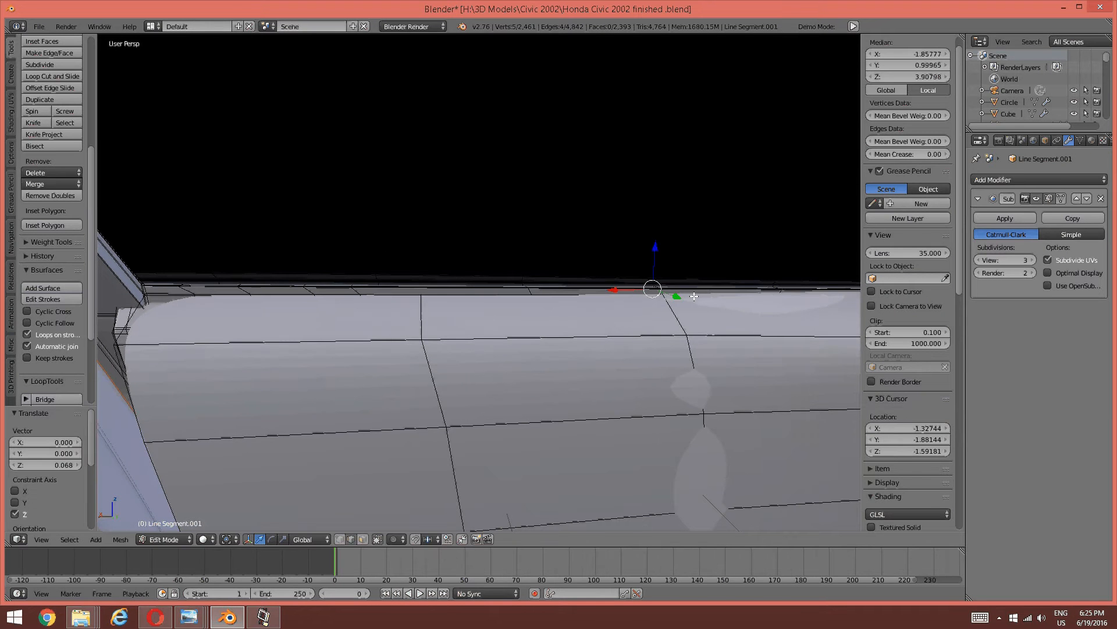
# Lower the front segment of the interior panel's top edge 0.023 along Z beneath the mirror corner and clear the selection.
pyautogui.moveTo(748, 253); pyautogui.dragTo(598, 314, button='middle')
pyautogui.scroll(1, 701, 245)
pyautogui.scroll(2, 497, 302)
pyautogui.scroll(1, 541, 334)
pyautogui.press('a')
pyautogui.rightClick(547, 366)
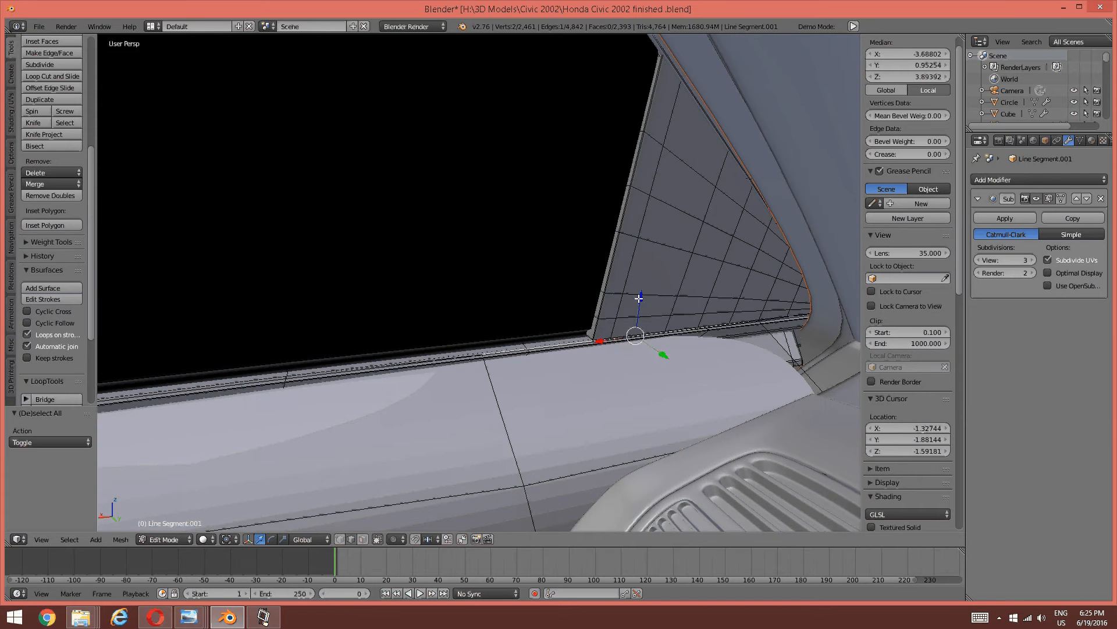
pyautogui.moveTo(639, 298)
pyautogui.mouseDown()
pyautogui.moveTo(624, 306)
pyautogui.moveTo(634, 303)
pyautogui.mouseUp()
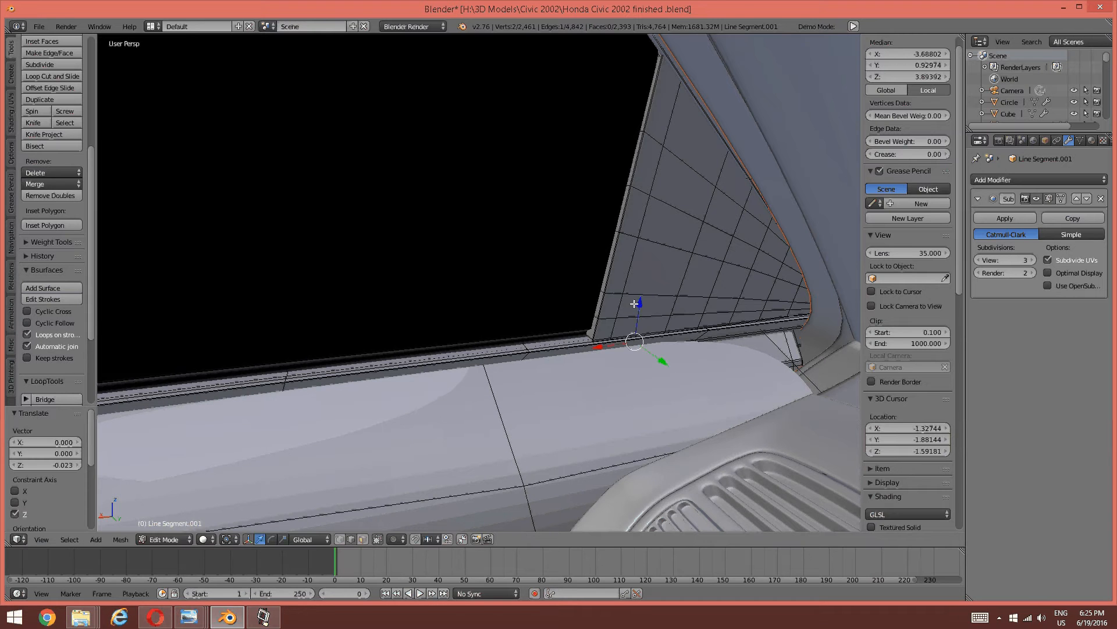
pyautogui.press('a')
# Select the lengthwise edge loop just below the panel's top edge and compare the shape with door reference photo s-l225.jpg.
pyautogui.scroll(-4, 596, 292)
pyautogui.moveTo(504, 287)
pyautogui.mouseDown(button='middle')
pyautogui.moveTo(451, 313)
pyautogui.moveTo(489, 295)
pyautogui.mouseUp(button='middle')
pyautogui.scroll(-2, 452, 326)
pyautogui.scroll(1, 452, 333)
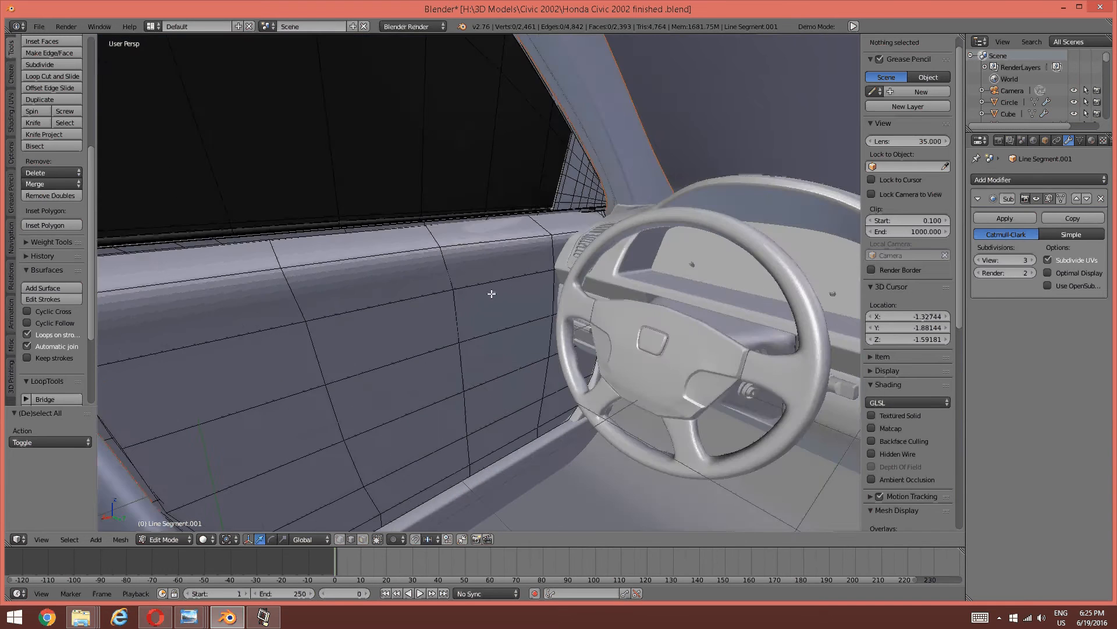
pyautogui.scroll(3, 444, 246)
pyautogui.moveTo(445, 246); pyautogui.dragTo(488, 273, button='middle')
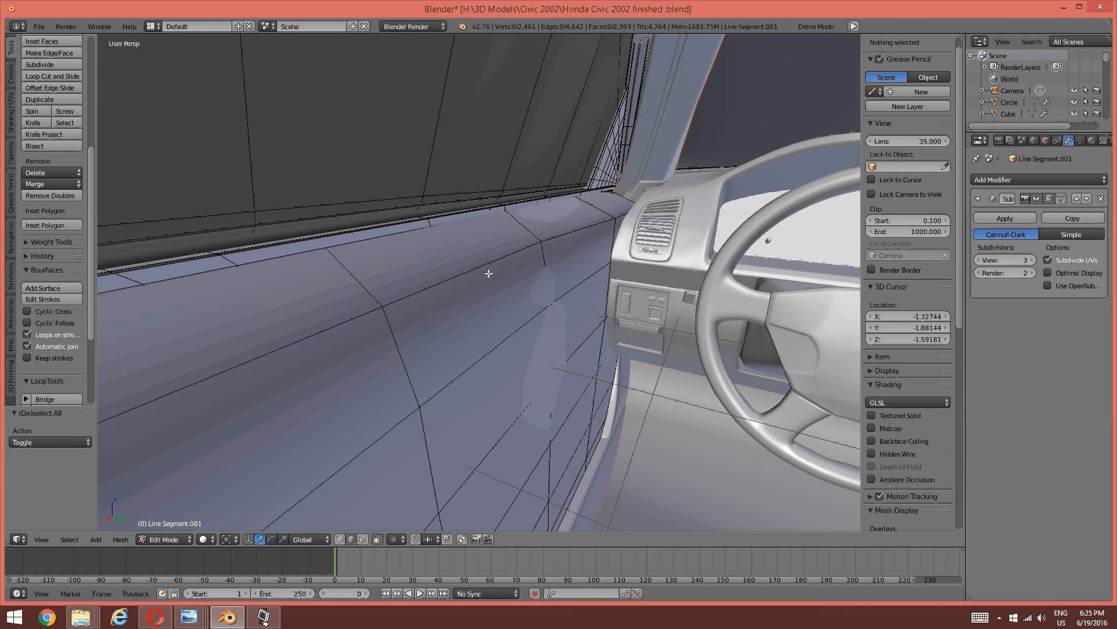
pyautogui.keyDown('alt'); pyautogui.rightClick(488, 273); pyautogui.keyUp('alt')
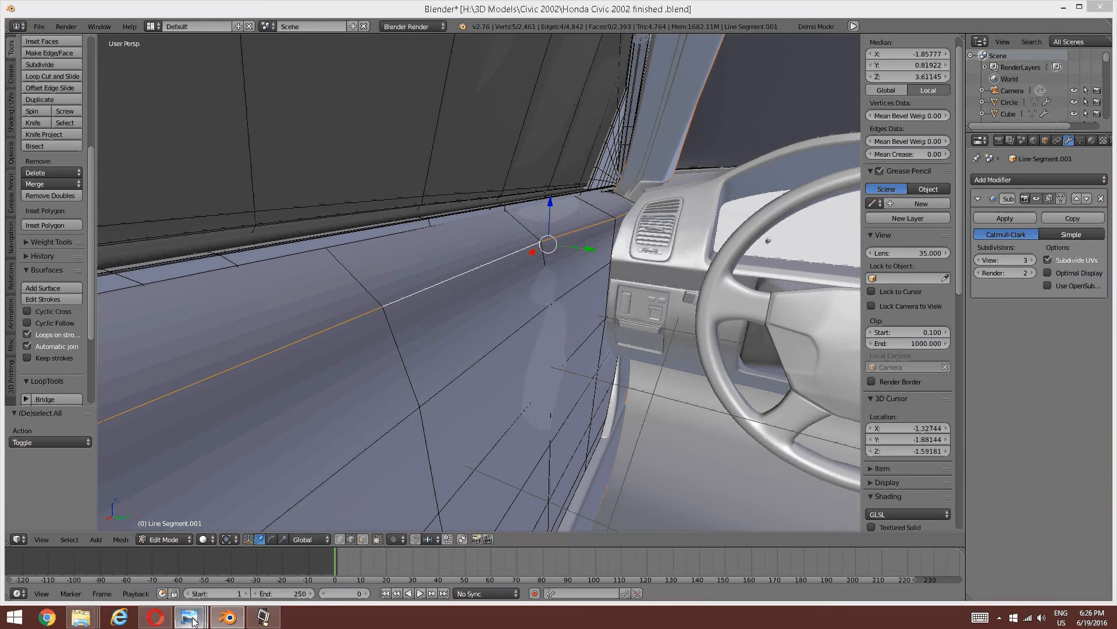
pyautogui.moveTo(188, 617)
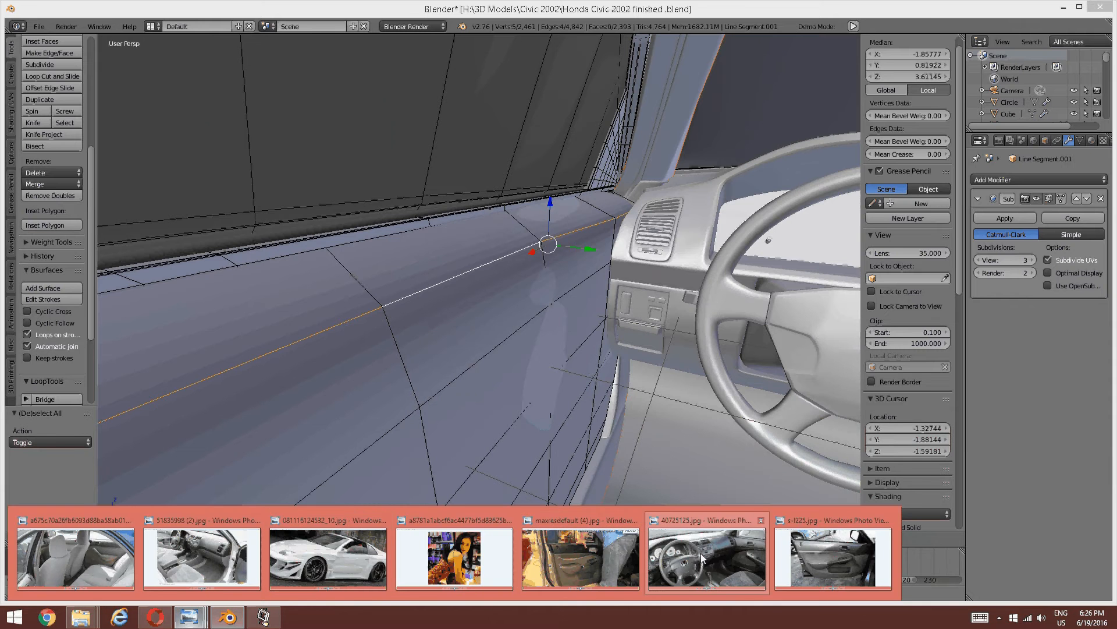
pyautogui.click(832, 556)
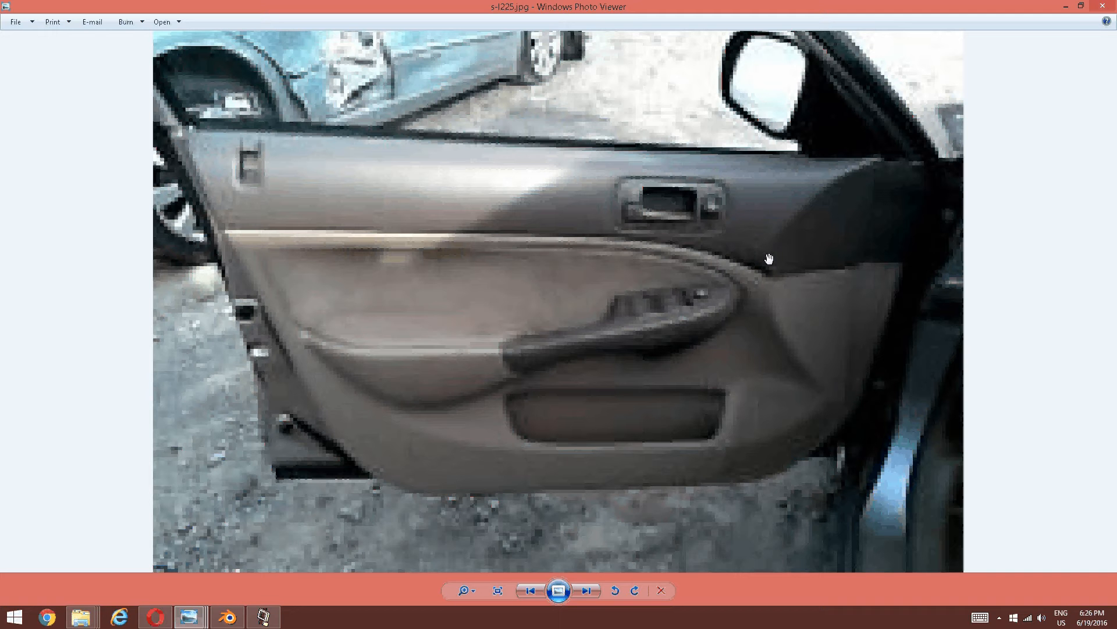
pyautogui.hotkey('alt', 'Tab')
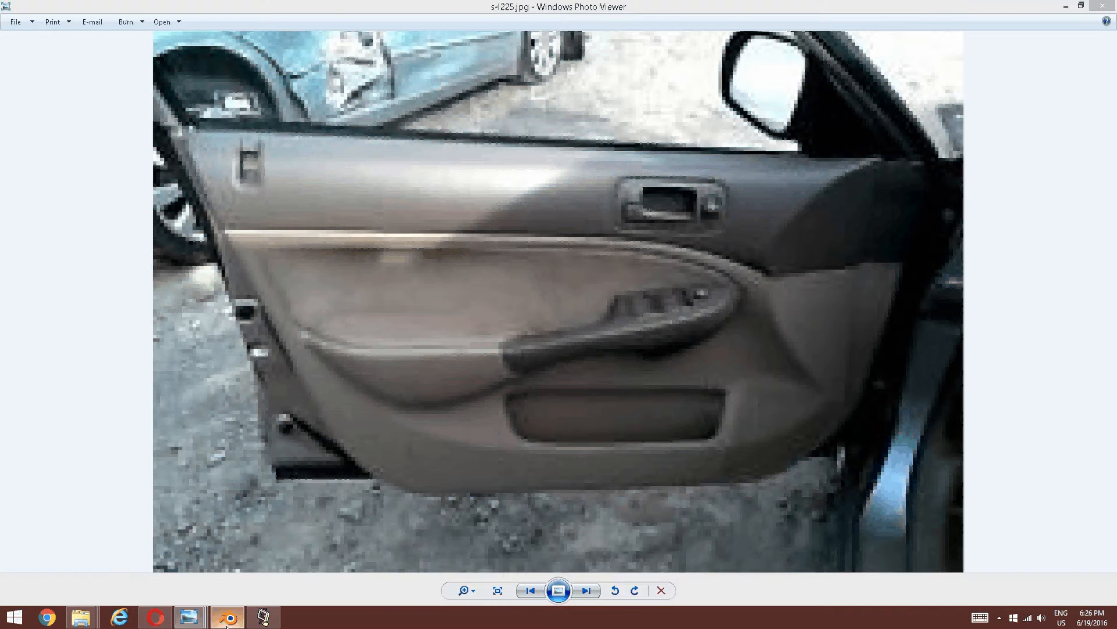
# Raise the edge loop just below the panel's top edge about 0.039 along Z and clear the selection.
pyautogui.moveTo(563, 371); pyautogui.dragTo(608, 246, button='middle')
pyautogui.scroll(2, 477, 302)
pyautogui.scroll(-3, 476, 302)
pyautogui.press('a')
pyautogui.keyDown('alt'); pyautogui.rightClick(399, 309); pyautogui.keyUp('alt')
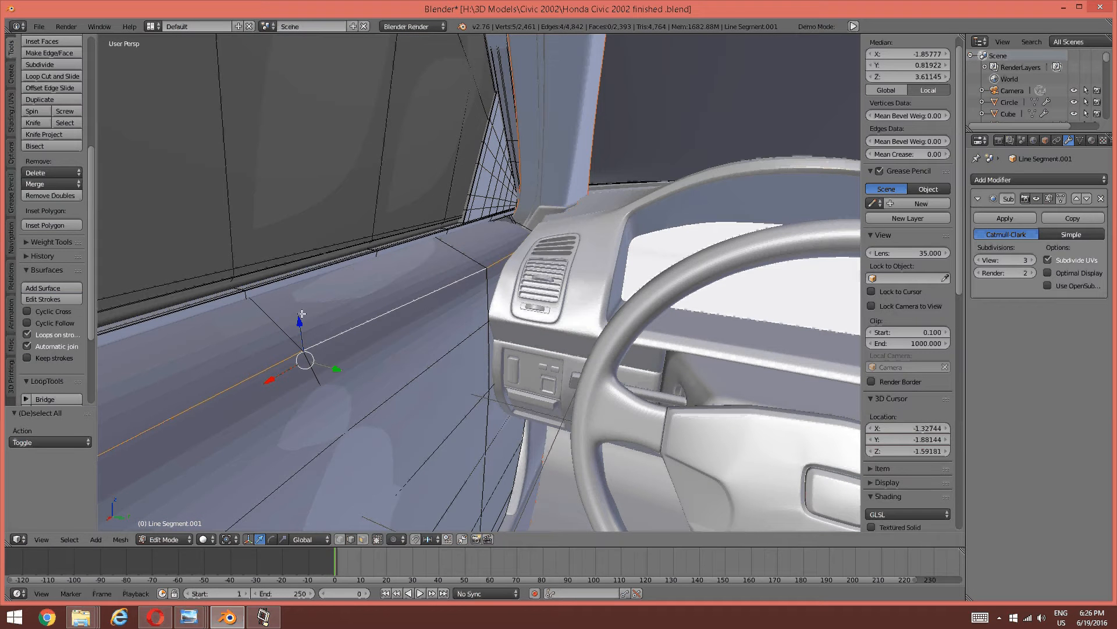
pyautogui.press('g')
pyautogui.press('z')
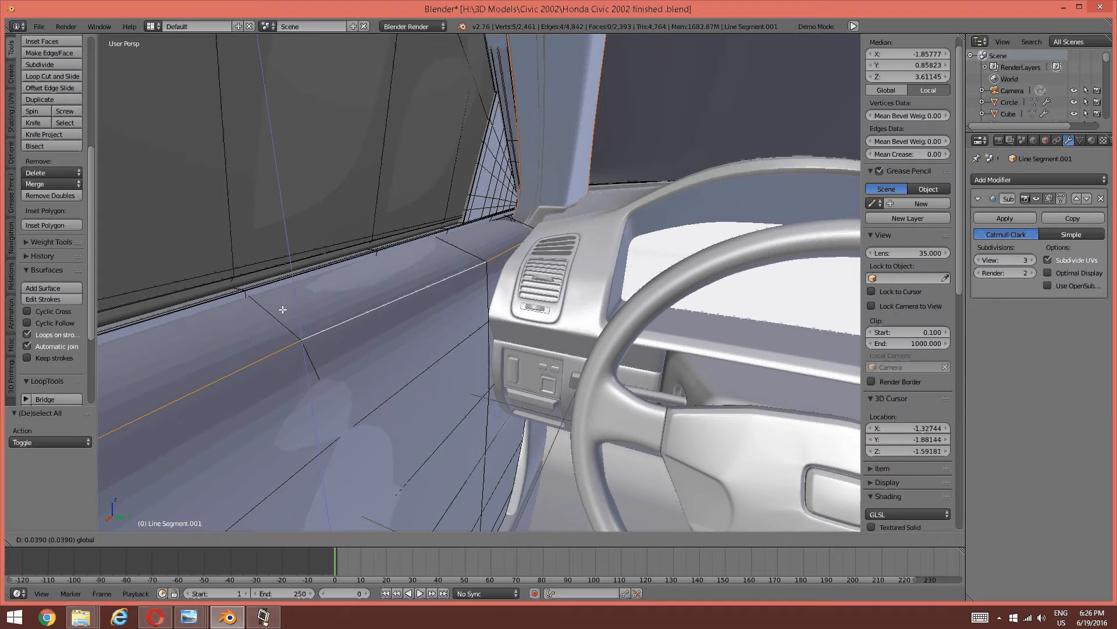
pyautogui.click(283, 306)
pyautogui.press('a')
pyautogui.moveTo(283, 306); pyautogui.dragTo(502, 271, button='middle')
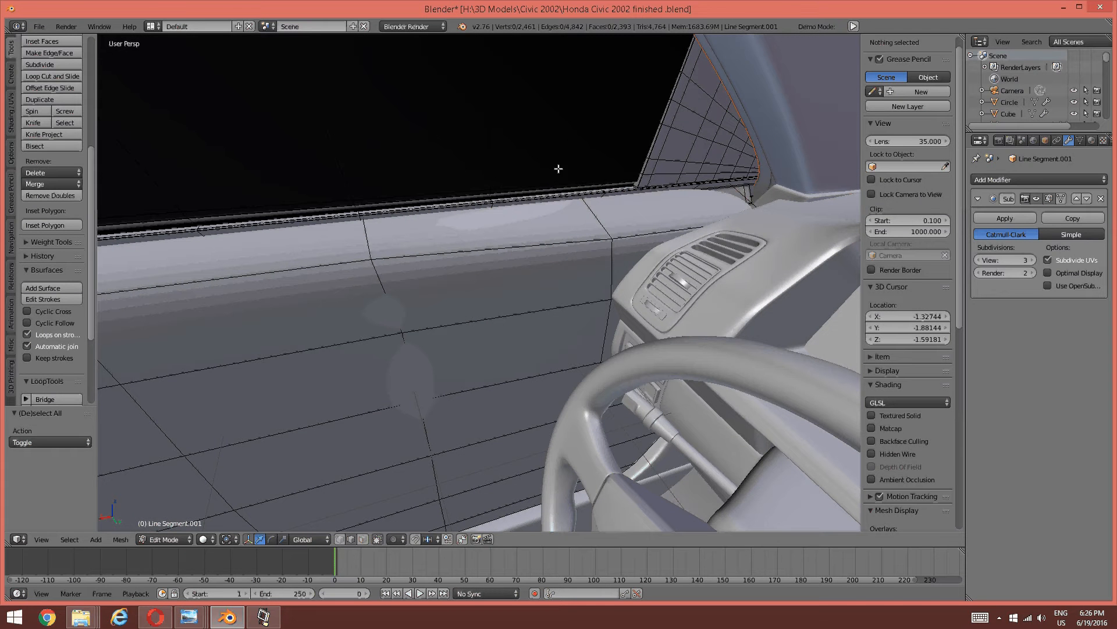
# Examine the curvature of the reshaped upper panel from inside, both with the door isolated and with the dashboard shown.
pyautogui.rightClick(504, 248)
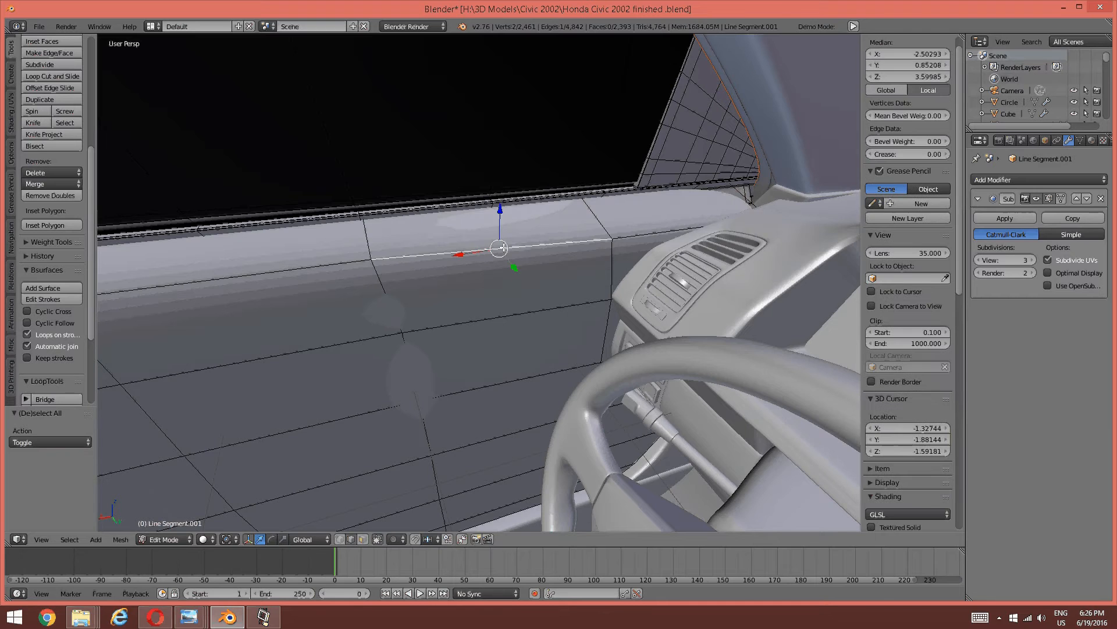
pyautogui.scroll(-4, 422, 230)
pyautogui.moveTo(378, 232); pyautogui.dragTo(417, 243, button='middle')
pyautogui.scroll(2, 416, 243)
pyautogui.scroll(2, 425, 248)
pyautogui.moveTo(512, 247); pyautogui.dragTo(458, 266, button='middle')
pyautogui.press('KP_Divide')
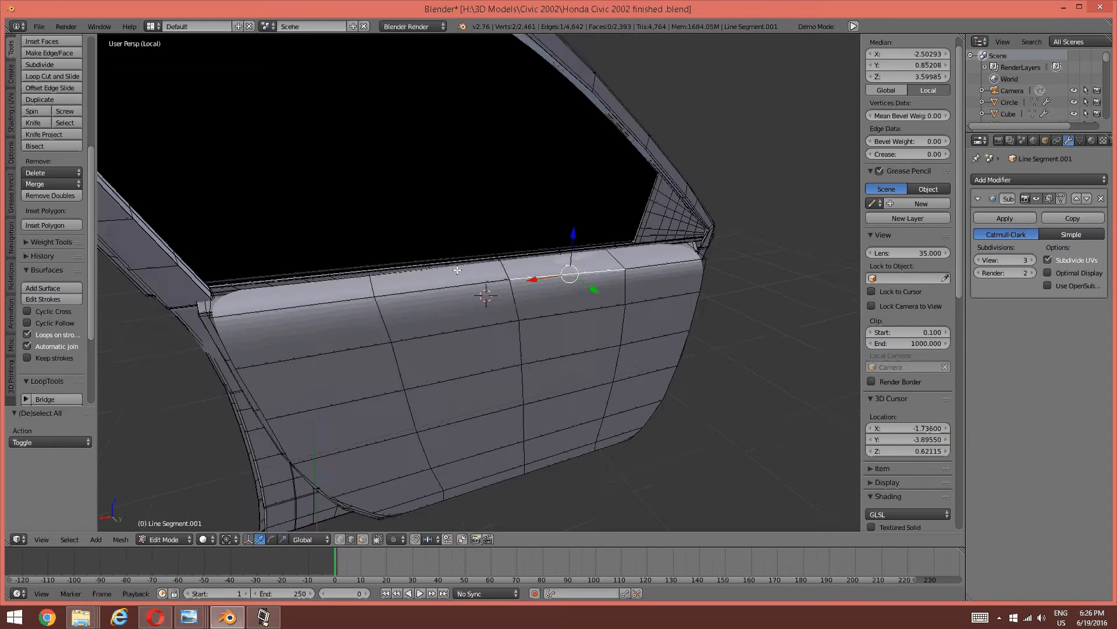
pyautogui.scroll(3, 524, 279)
pyautogui.click(479, 282)
pyautogui.scroll(3, 537, 287)
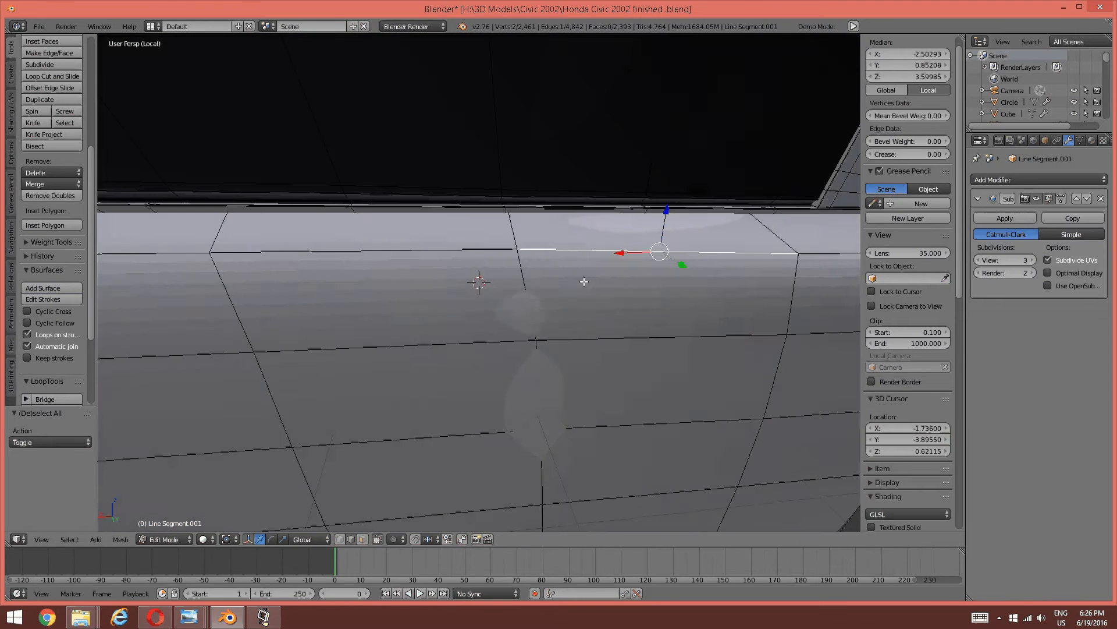
pyautogui.press('KP_Divide')
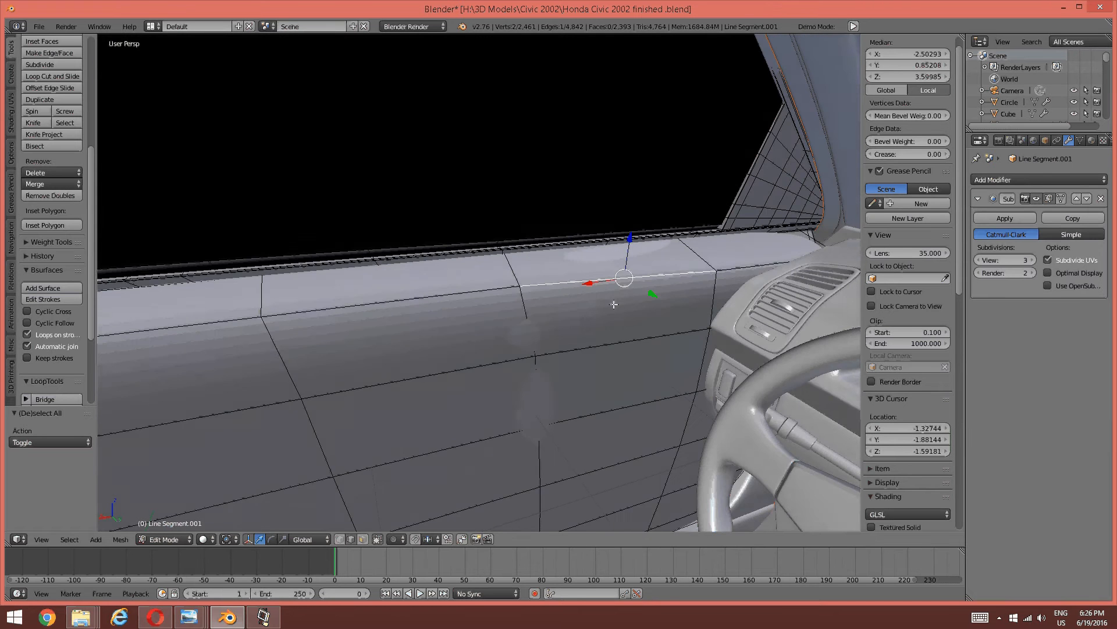
pyautogui.moveTo(614, 304); pyautogui.dragTo(582, 271, button='middle')
pyautogui.press('a')
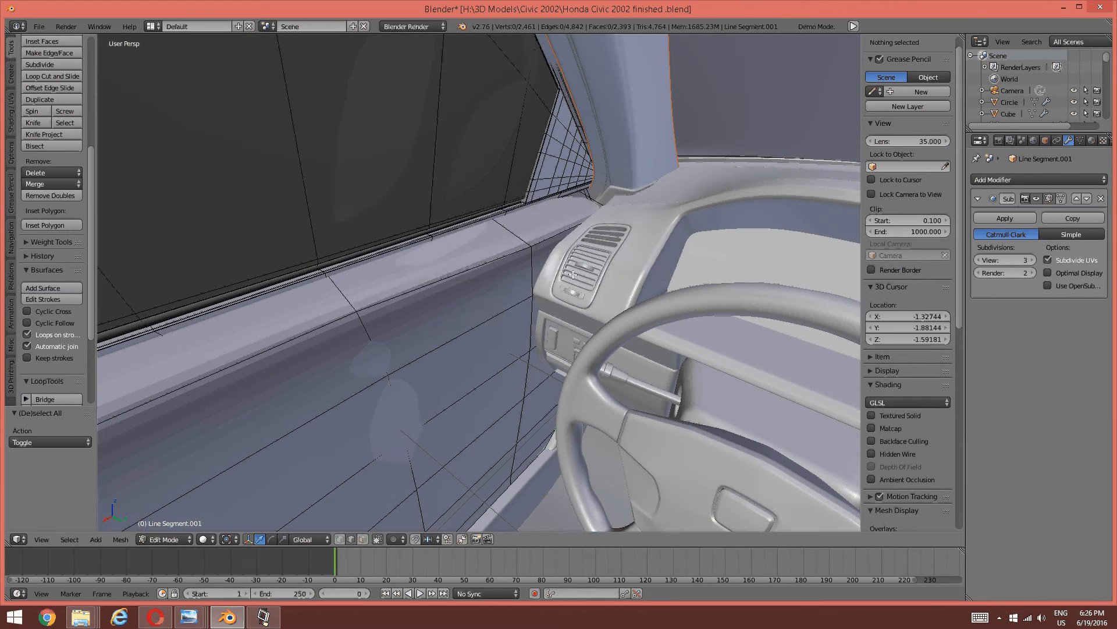
# Return to Object Mode, add the dashboard to the selection and isolate the selected parts in local view.
pyautogui.press('Tab')
pyautogui.click(459, 269)
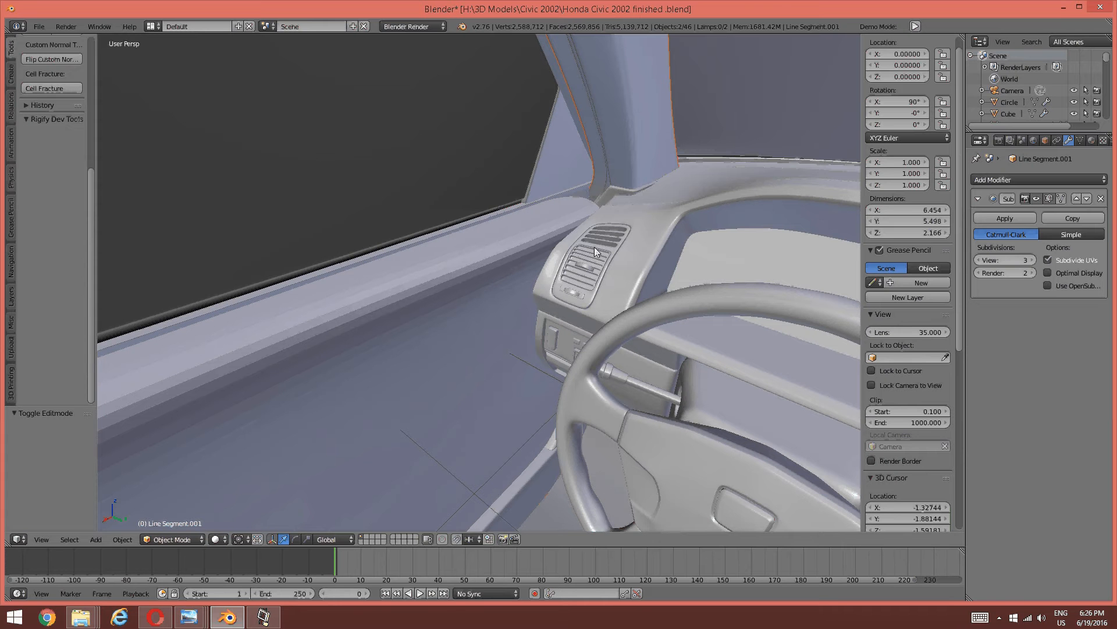
pyautogui.rightClick(595, 247)
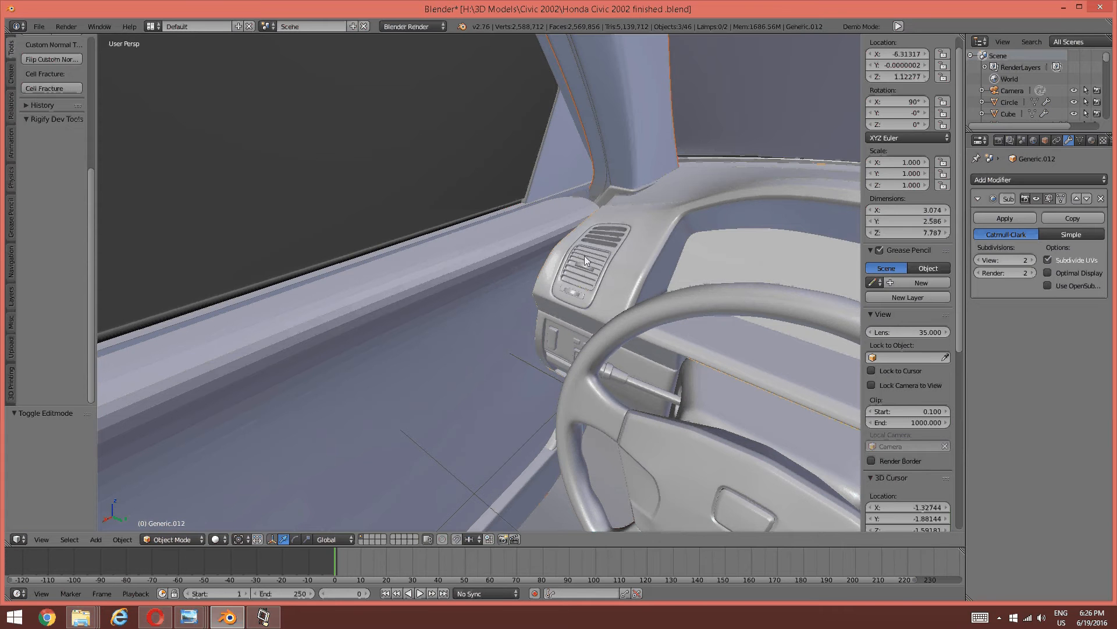
pyautogui.press('KP_Divide')
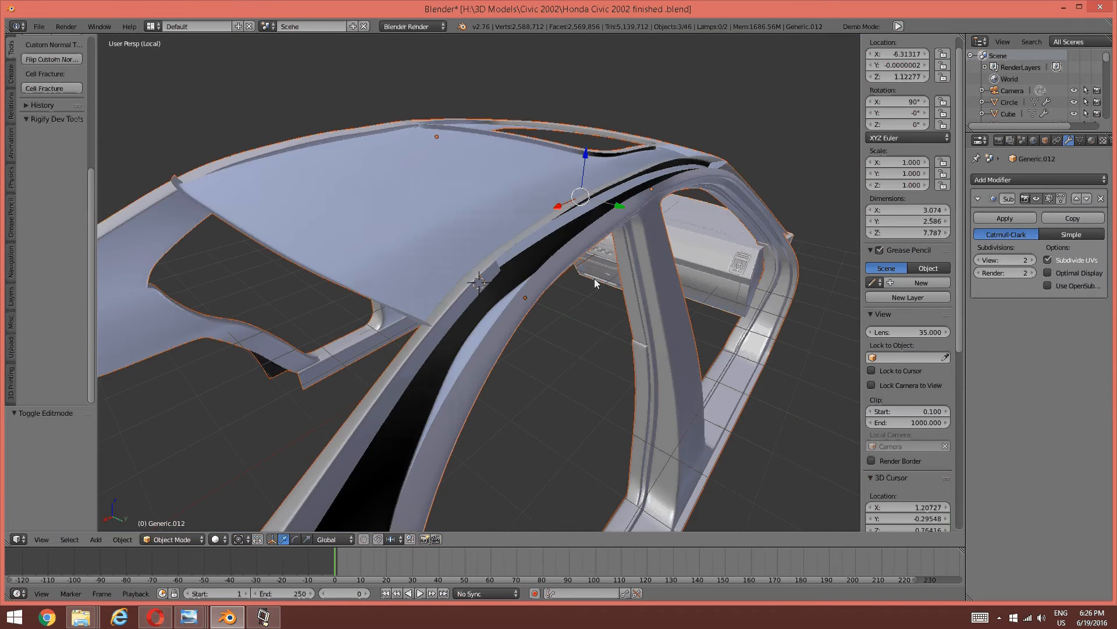
pyautogui.scroll(5, 595, 278)
pyautogui.moveTo(595, 279); pyautogui.dragTo(763, 180, button='middle')
pyautogui.keyDown('shift'); pyautogui.moveTo(687, 198); pyautogui.dragTo(180, 278, button='middle'); pyautogui.keyUp('shift')
pyautogui.scroll(5, 354, 221)
pyautogui.scroll(-1, 351, 229)
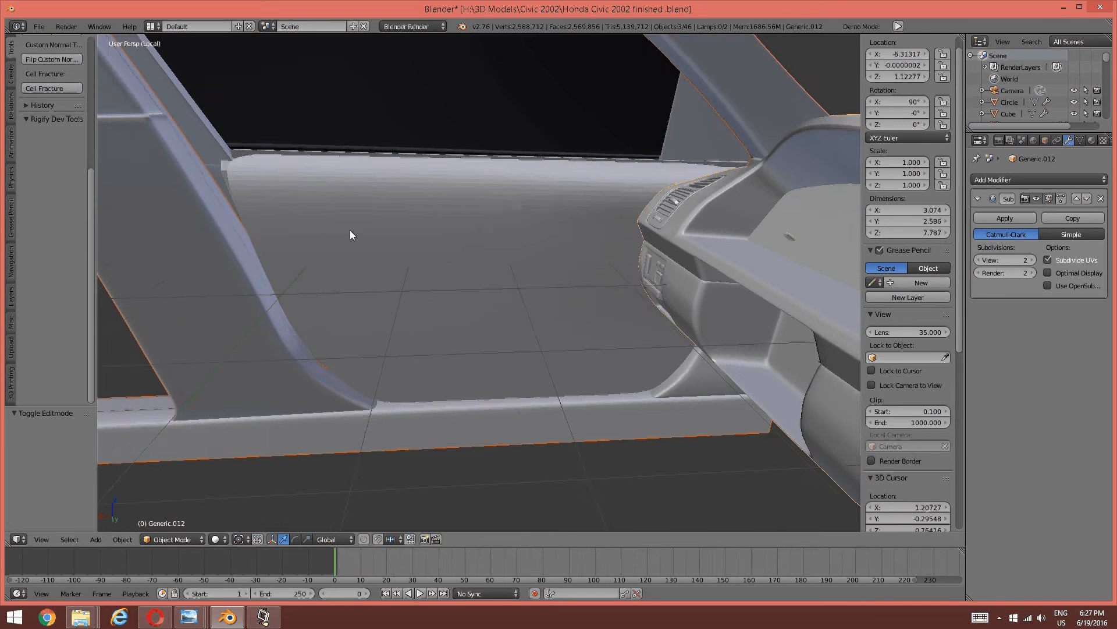
# Examine the isolated parts where the upper door panel meets the dashboard's side air vent.
pyautogui.press('KP_5')
pyautogui.scroll(-9, 351, 148)
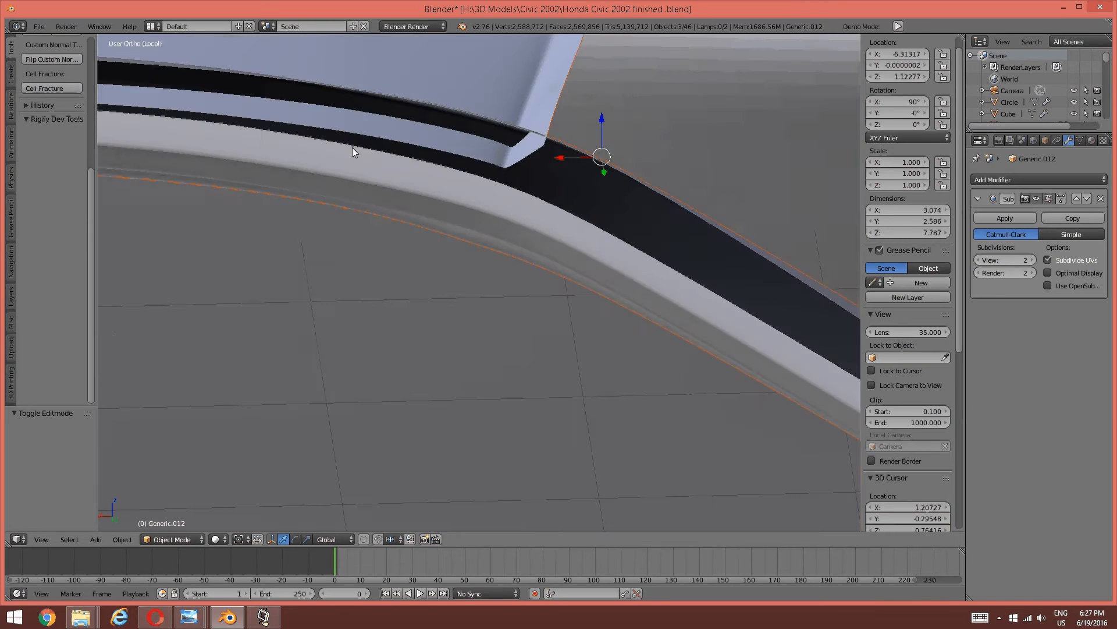
pyautogui.moveTo(343, 167); pyautogui.dragTo(785, 234, button='middle')
pyautogui.press('KP_5')
pyautogui.scroll(-9, 427, 178)
pyautogui.scroll(6, 460, 239)
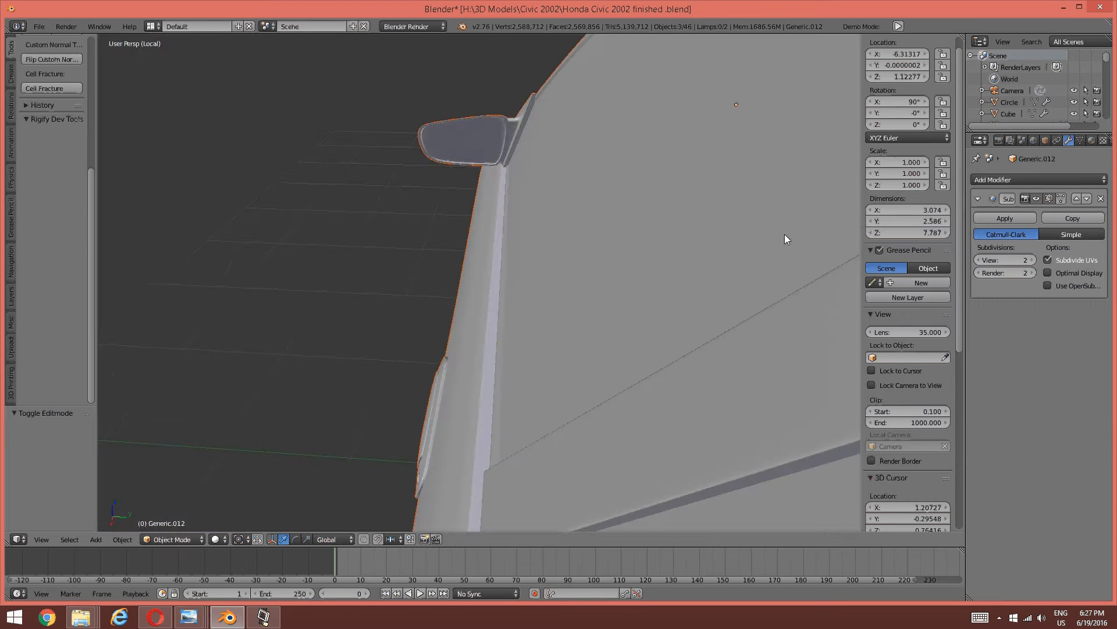
pyautogui.scroll(5, 728, 275)
pyautogui.moveTo(658, 247)
pyautogui.mouseDown(button='middle')
pyautogui.moveTo(568, 289)
pyautogui.moveTo(724, 283)
pyautogui.moveTo(553, 222)
pyautogui.moveTo(589, 237)
pyautogui.moveTo(634, 232)
pyautogui.moveTo(598, 249)
pyautogui.moveTo(661, 247)
pyautogui.moveTo(628, 242)
pyautogui.mouseUp(button='middle')
pyautogui.scroll(-5, 532, 285)
pyautogui.scroll(4, 724, 283)
pyautogui.scroll(-6, 620, 257)
pyautogui.scroll(3, 553, 227)
pyautogui.scroll(2, 618, 241)
pyautogui.press('Tab')
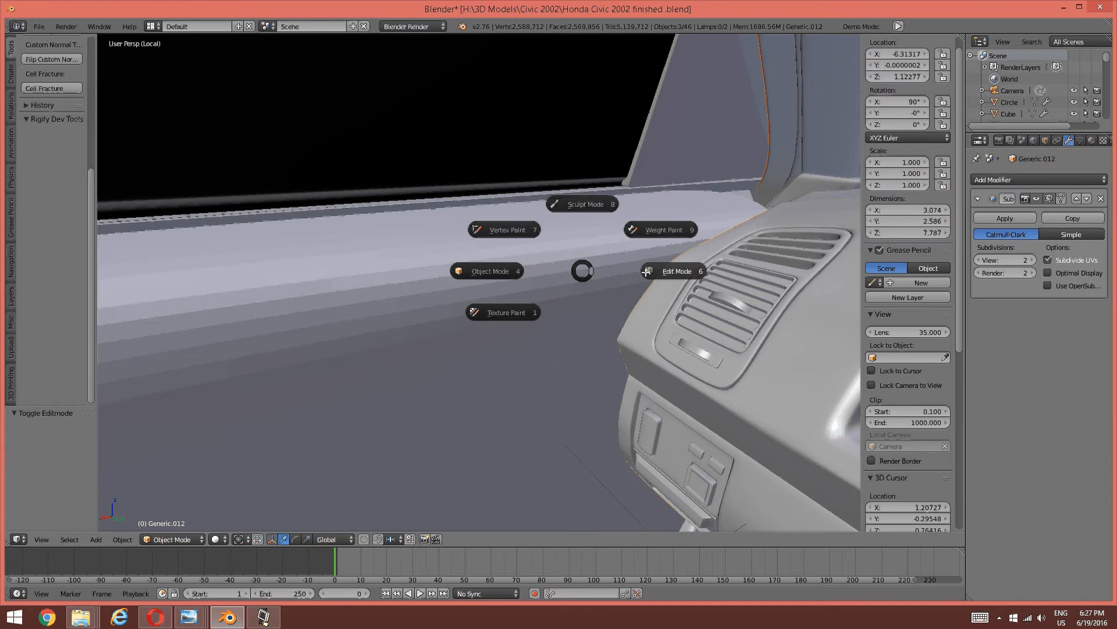
pyautogui.click(646, 271)
pyautogui.press('Tab')
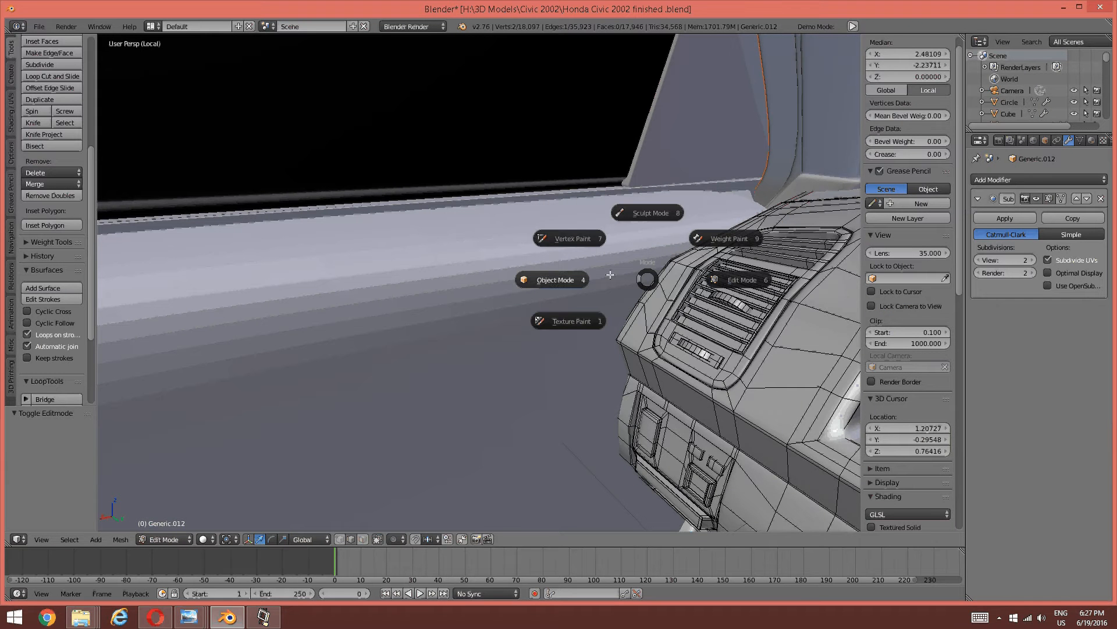
pyautogui.click(554, 279)
# Edit the door mesh in vertex selection mode and select the upper panel vertex beside the dashboard air vent.
pyautogui.press('Tab')
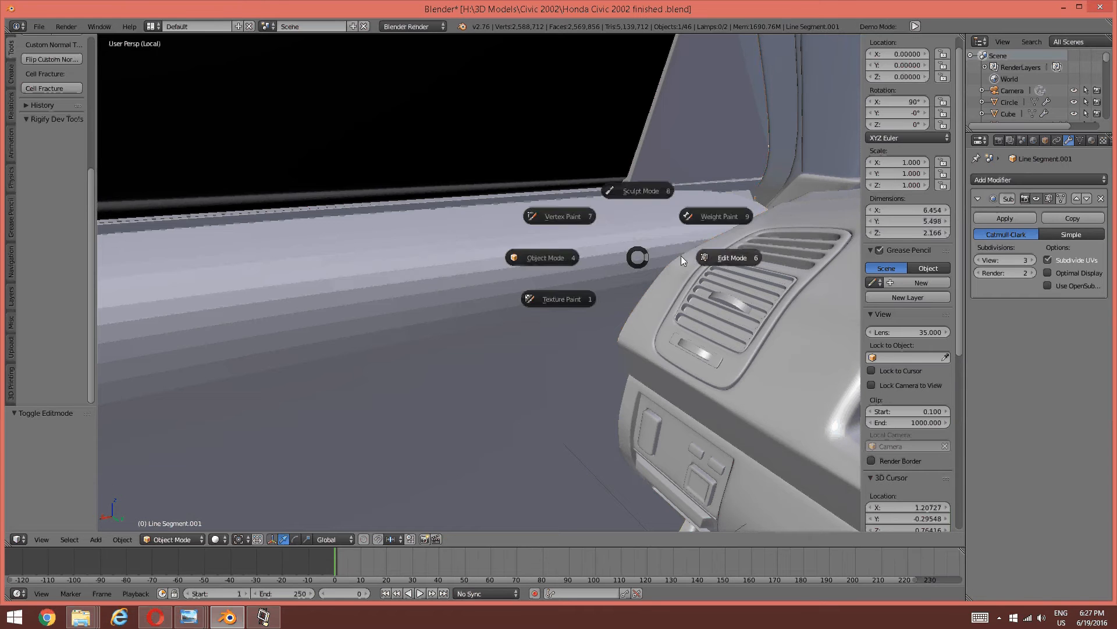
pyautogui.click(714, 260)
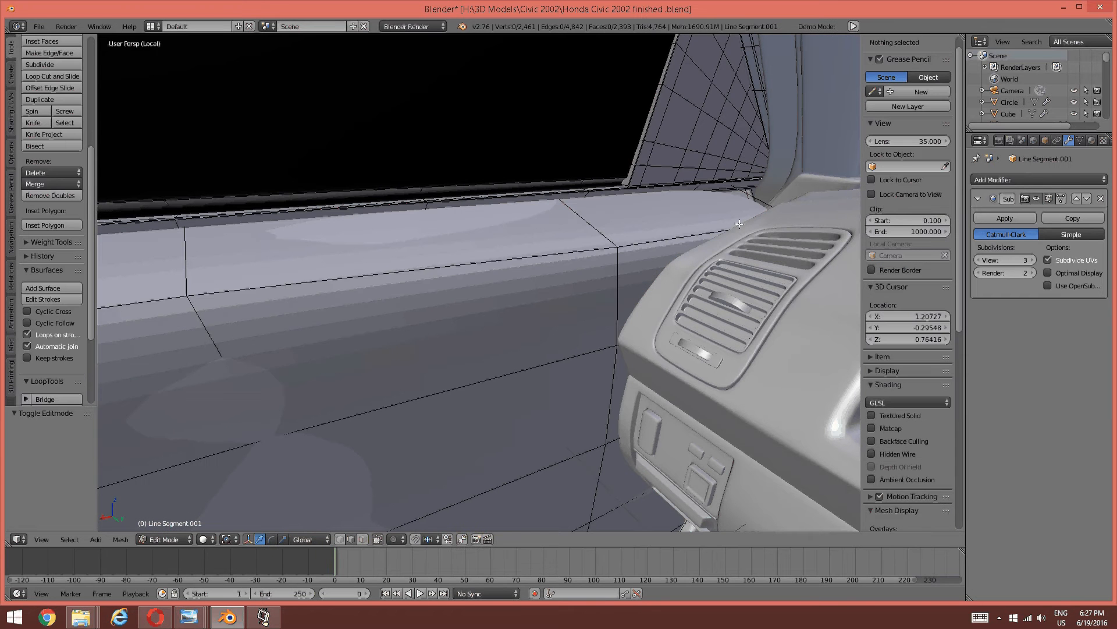
pyautogui.moveTo(735, 221); pyautogui.dragTo(721, 226, button='middle')
pyautogui.moveTo(633, 315); pyautogui.dragTo(653, 290, button='middle')
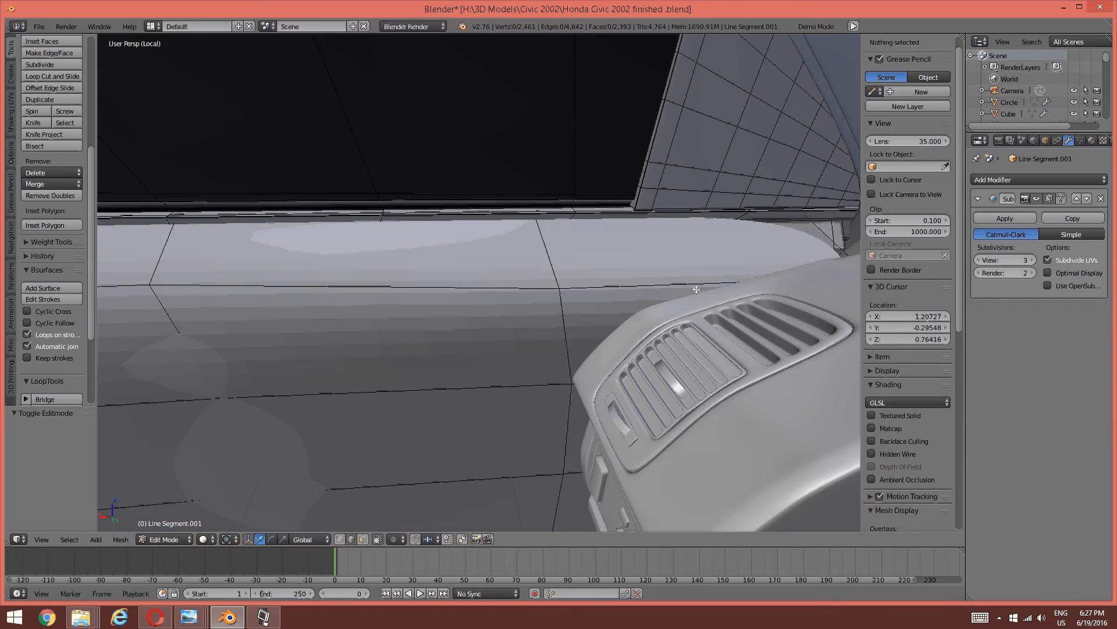
pyautogui.moveTo(696, 278); pyautogui.dragTo(642, 310, button='middle')
pyautogui.hotkey('ctrl', 'Tab')
pyautogui.click(614, 303)
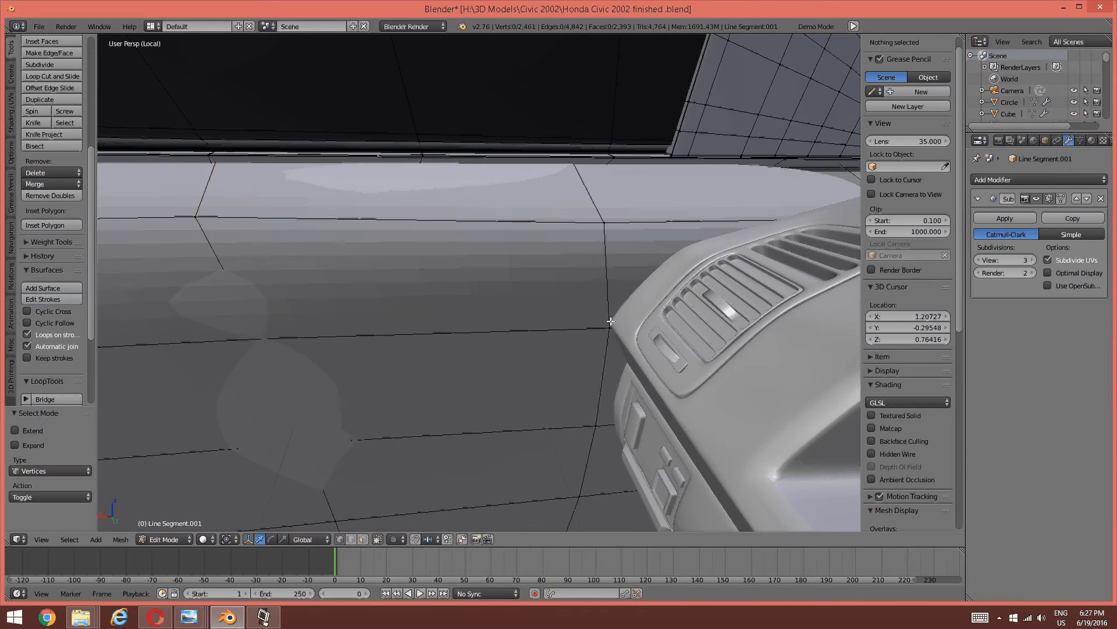
pyautogui.rightClick(611, 326)
pyautogui.press('a')
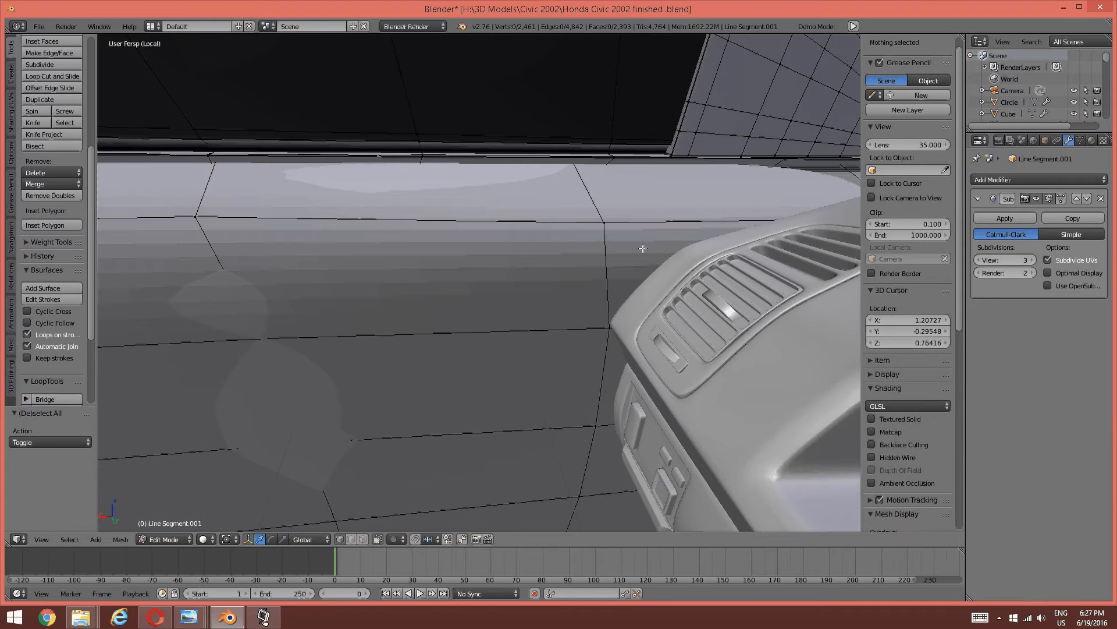
pyautogui.rightClick(605, 326)
pyautogui.rightClick(604, 222)
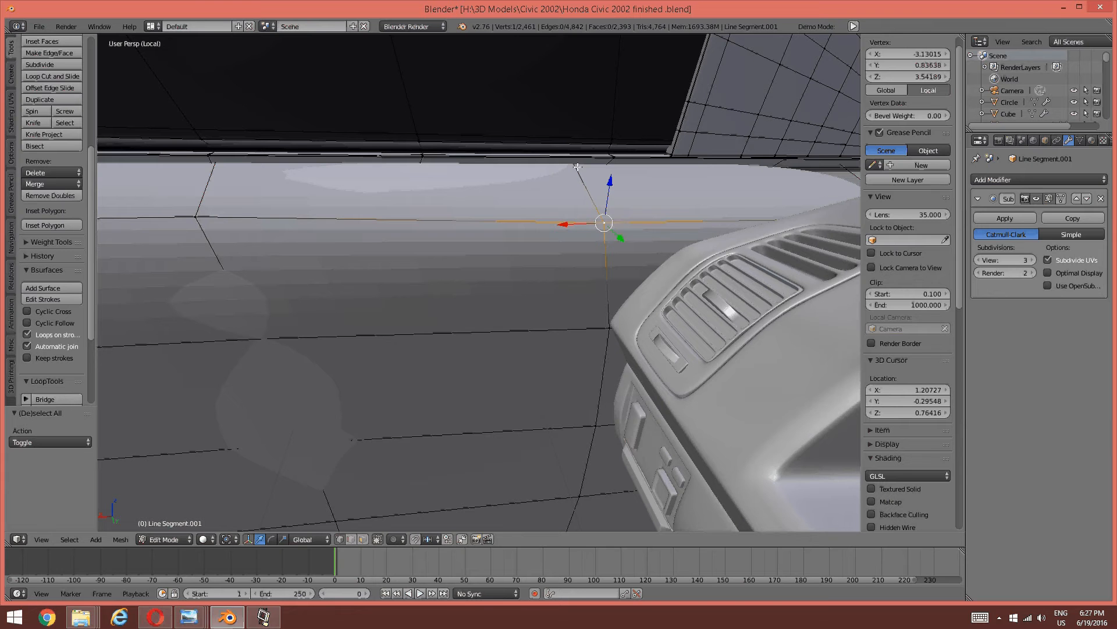
# In wireframe shading, add the vertex directly above on the panel's top edge to the selection and return to solid shading.
pyautogui.press('z')
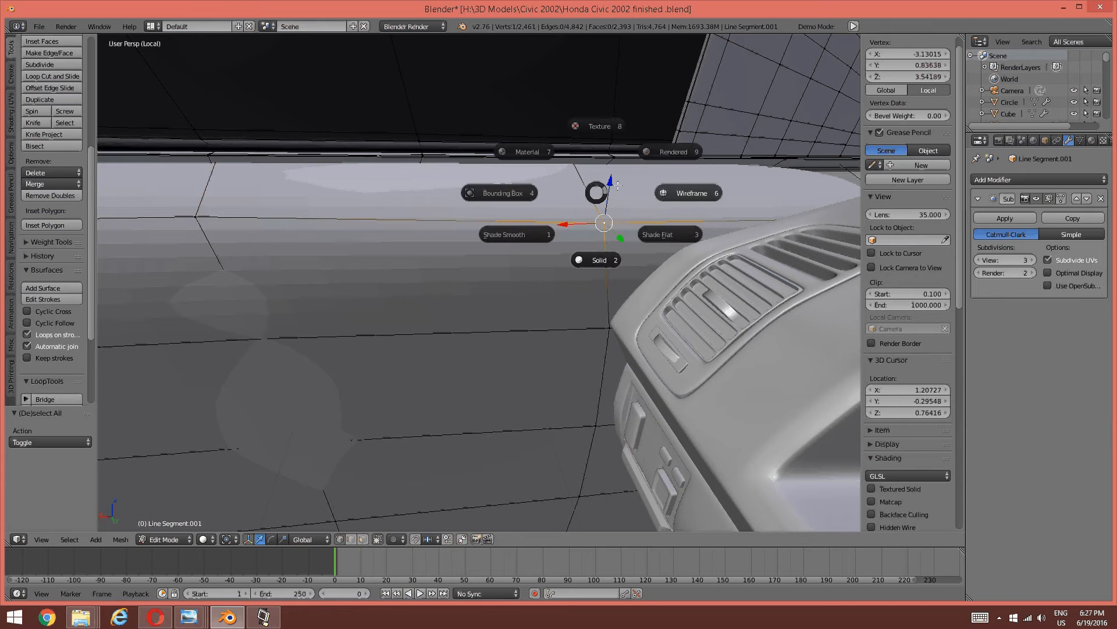
pyautogui.click(619, 186)
pyautogui.scroll(5, 593, 189)
pyautogui.keyDown('shift'); pyautogui.moveTo(641, 87); pyautogui.dragTo(597, 152, button='middle'); pyautogui.keyUp('shift')
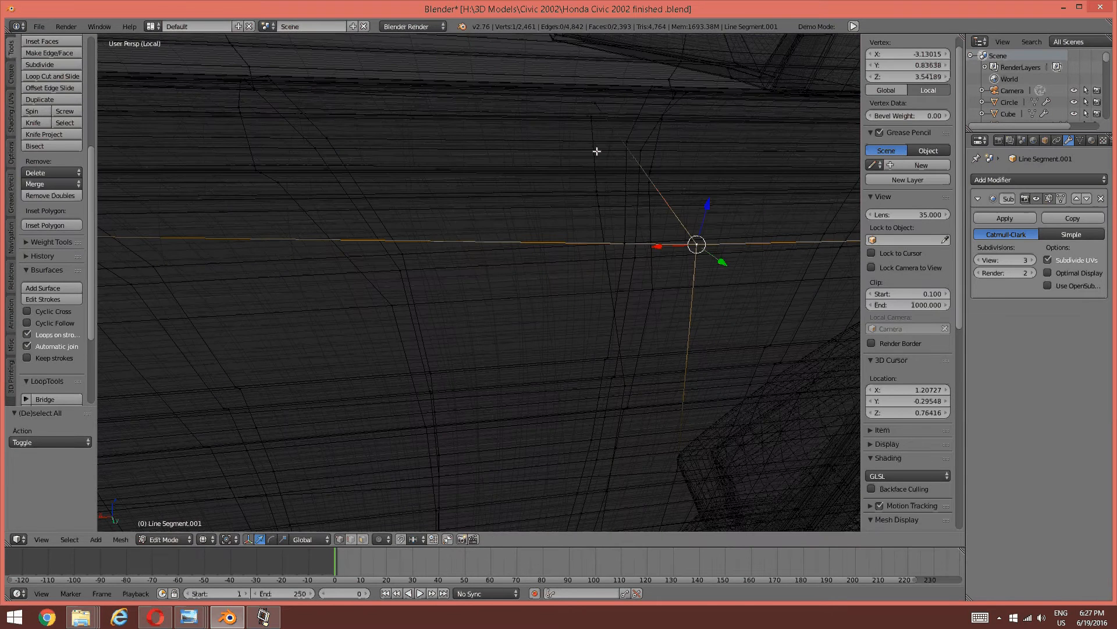
pyautogui.keyDown('shift'); pyautogui.rightClick(613, 122); pyautogui.keyUp('shift')
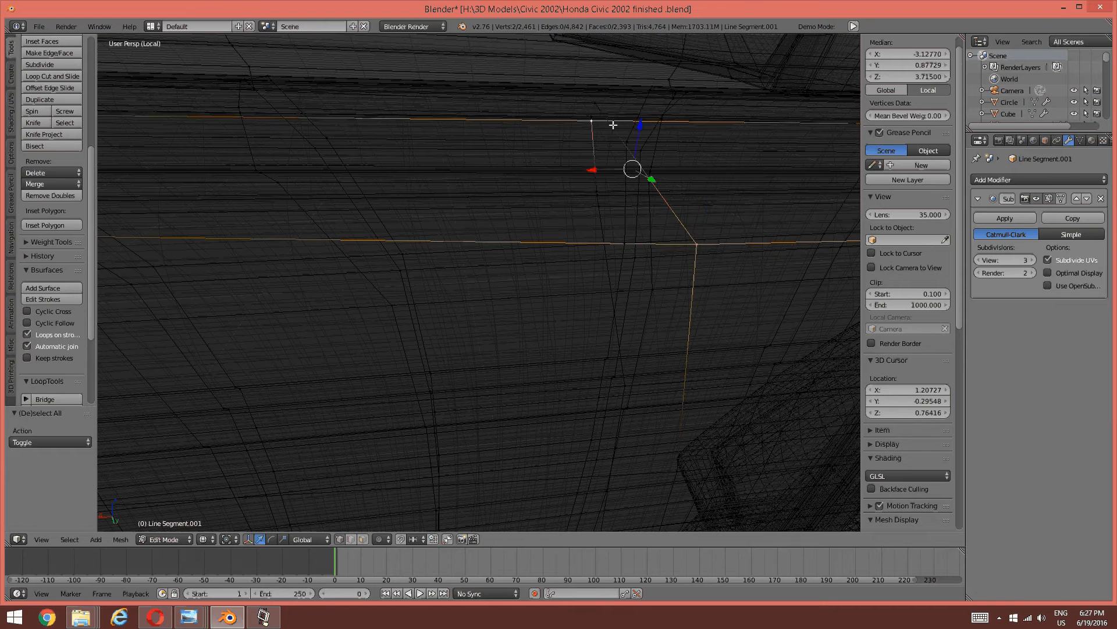
pyautogui.keyDown('shift'); pyautogui.rightClick(614, 120); pyautogui.keyUp('shift')
pyautogui.keyDown('shift'); pyautogui.rightClick(612, 116); pyautogui.keyUp('shift')
pyautogui.keyDown('shift'); pyautogui.rightClick(603, 106); pyautogui.keyUp('shift')
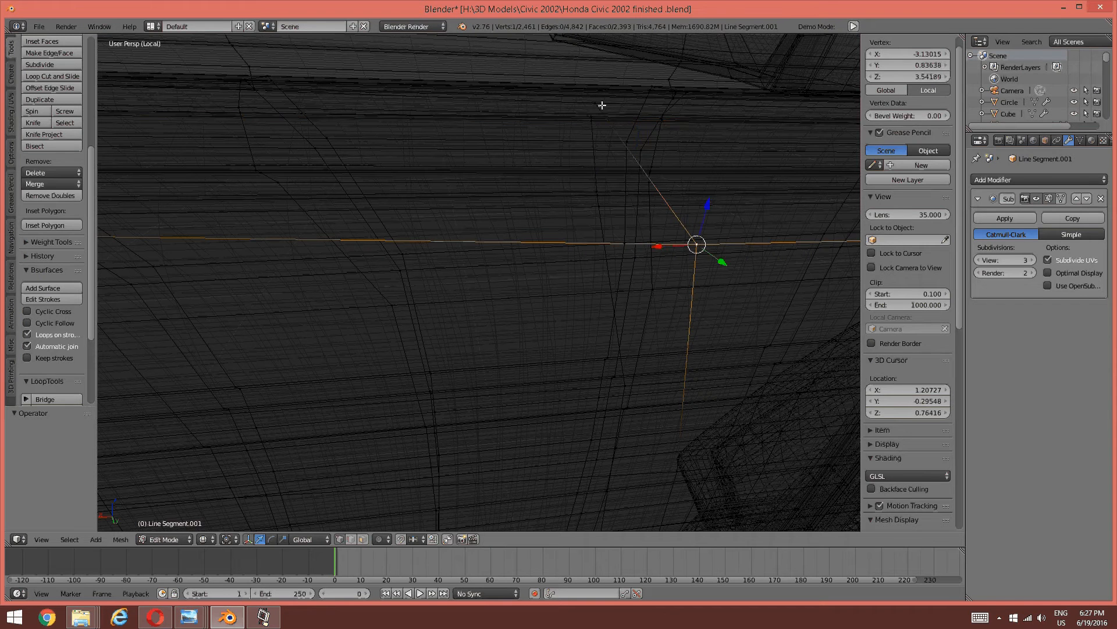
pyautogui.keyDown('shift'); pyautogui.rightClick(602, 105); pyautogui.keyUp('shift')
pyautogui.scroll(-5, 603, 106)
pyautogui.press('z')
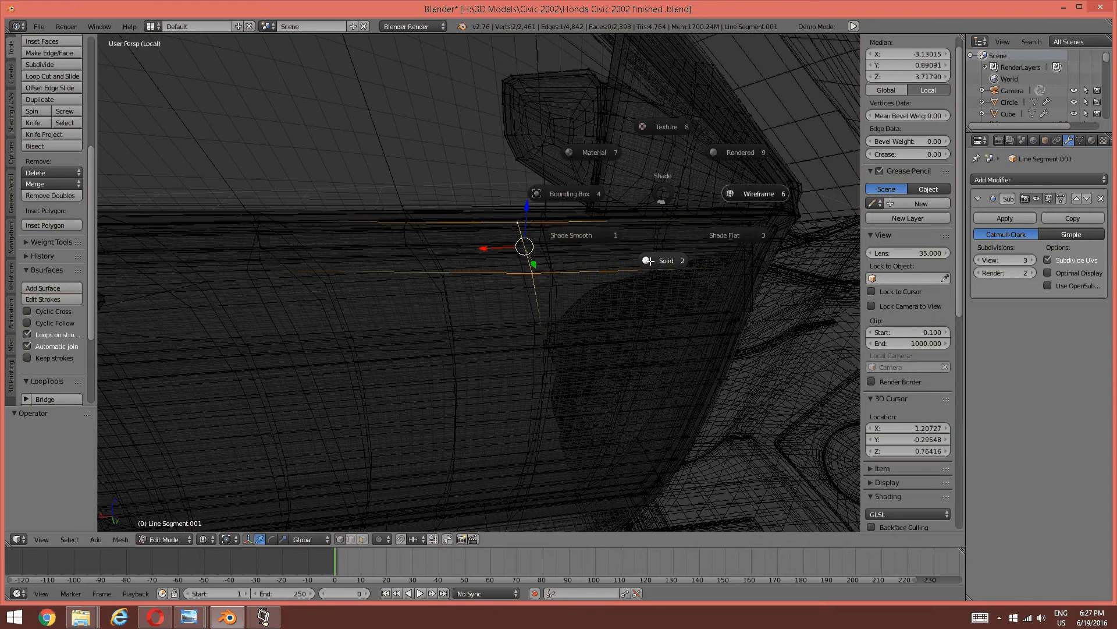
pyautogui.click(650, 261)
# Edge-slide the selected short upper edge toward the front in two passes until it sits behind the dashboard's side air vent, and deselect it.
pyautogui.scroll(2, 672, 250)
pyautogui.moveTo(580, 294); pyautogui.dragTo(586, 295, button='middle')
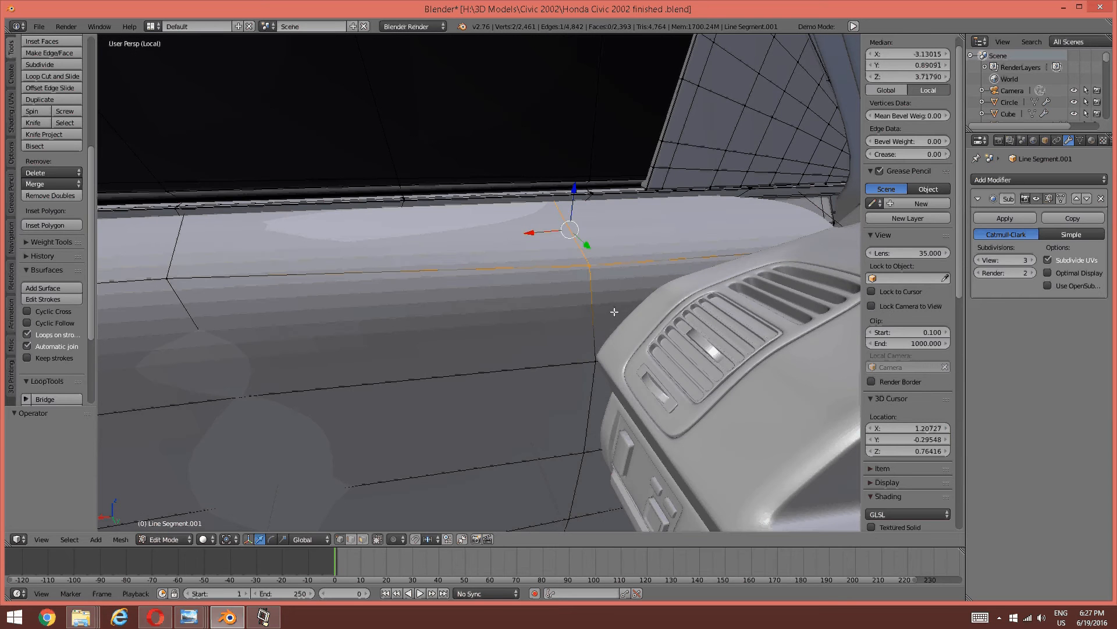
pyautogui.hotkey('ctrl', 'e')
pyautogui.click(618, 526)
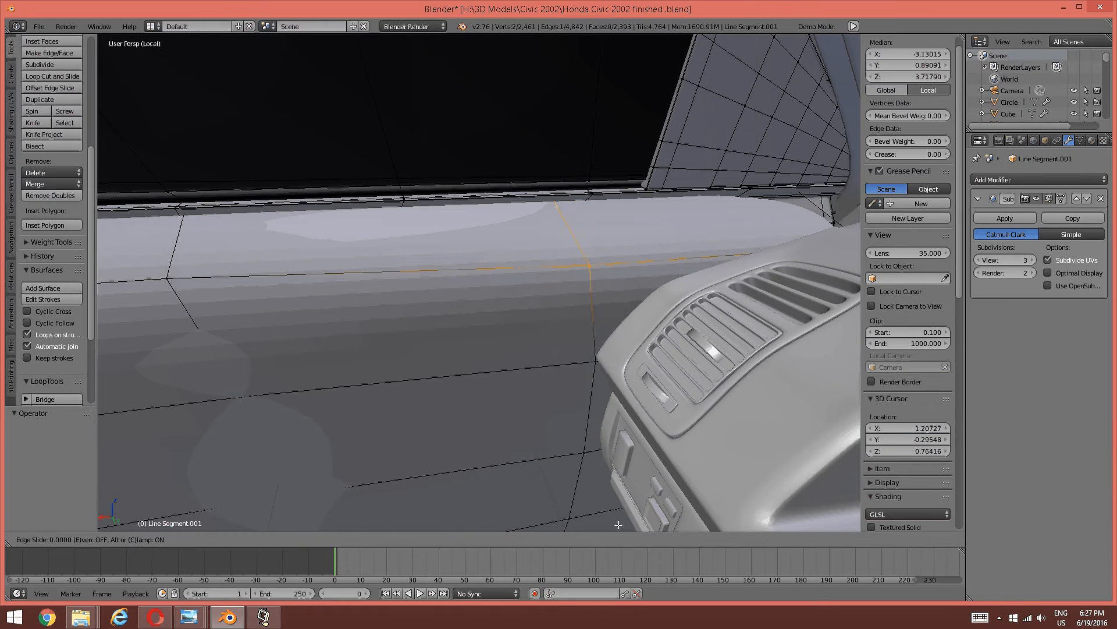
pyautogui.click(622, 523)
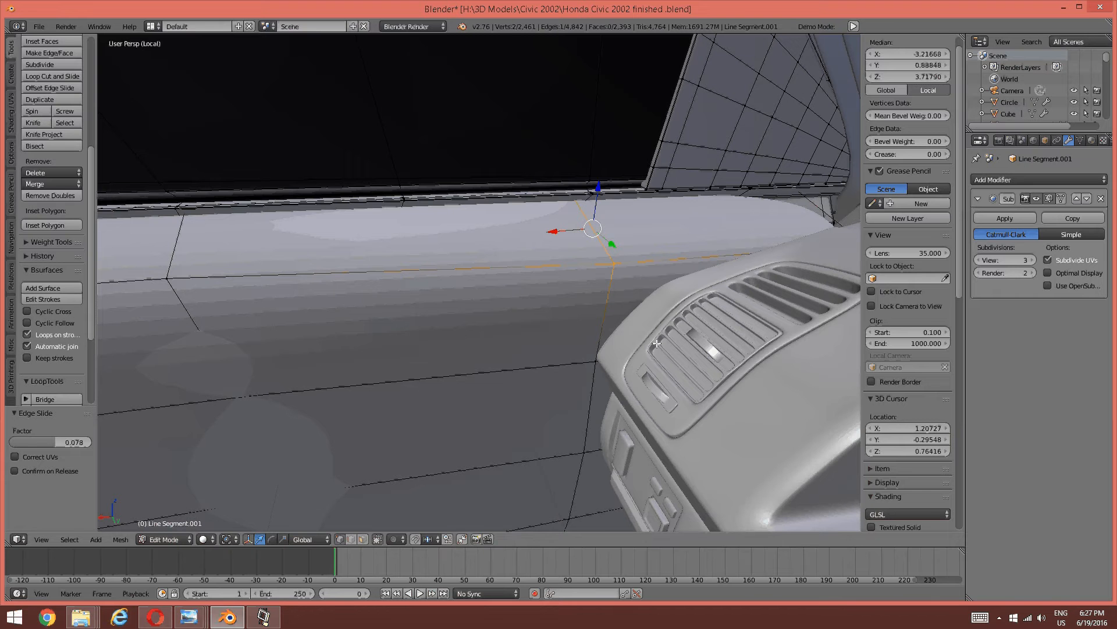
pyautogui.hotkey('ctrl', 'e')
pyautogui.click(658, 361)
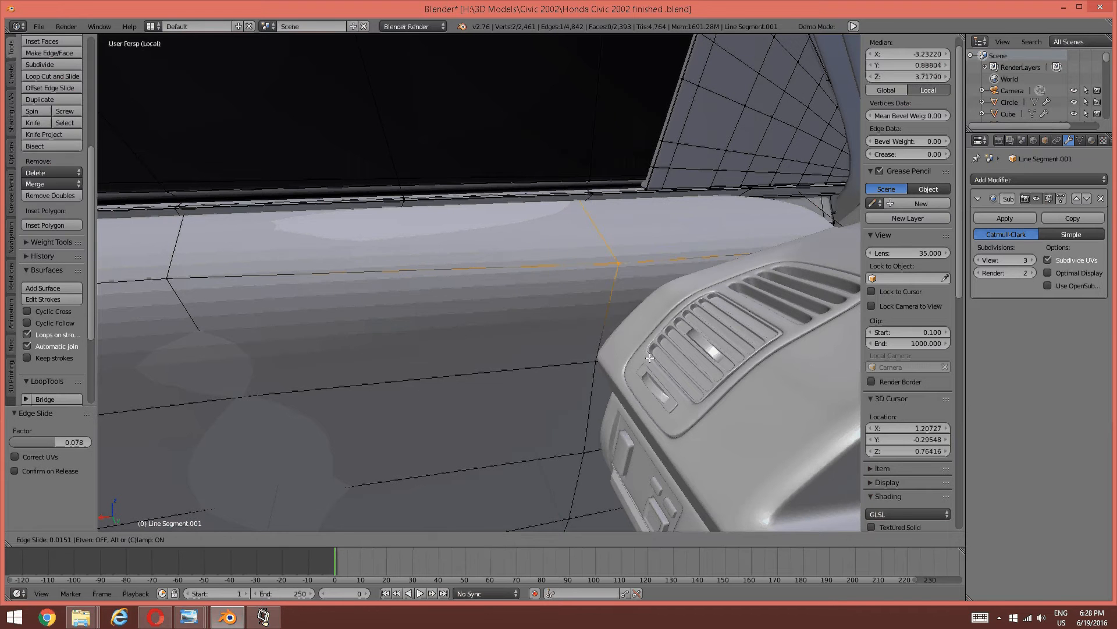
pyautogui.click(724, 333)
pyautogui.press('a')
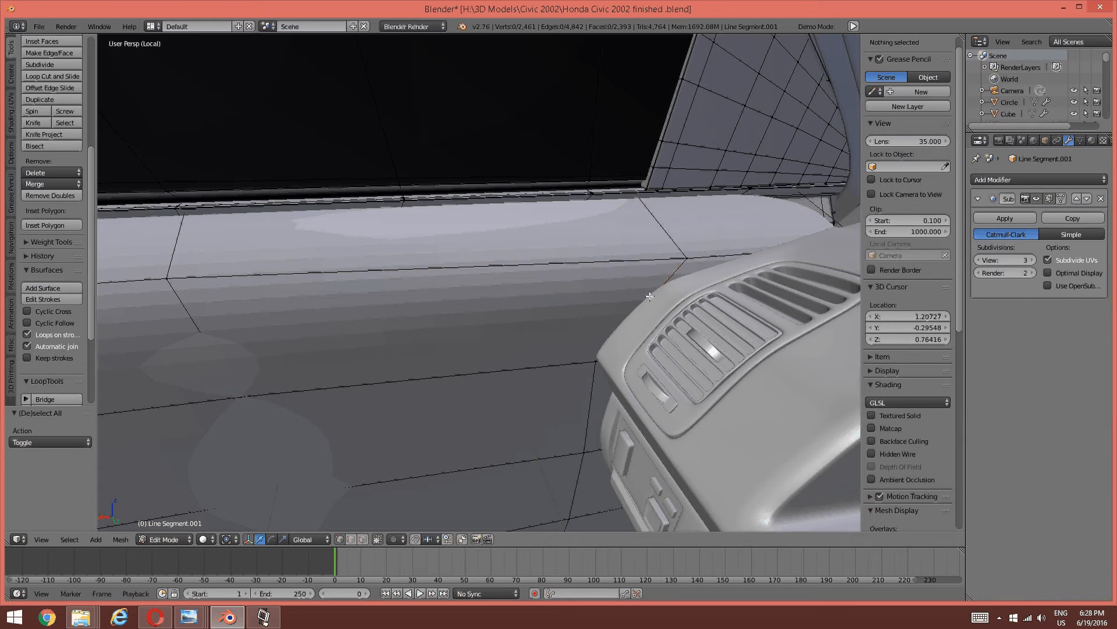
# Select the two panel vertices beside and below the dashboard's switch panel and edge-slide them toward the dashboard by about 0.16.
pyautogui.moveTo(724, 333); pyautogui.dragTo(559, 267, button='middle')
pyautogui.rightClick(532, 178)
pyautogui.moveTo(545, 175); pyautogui.dragTo(568, 249, button='middle')
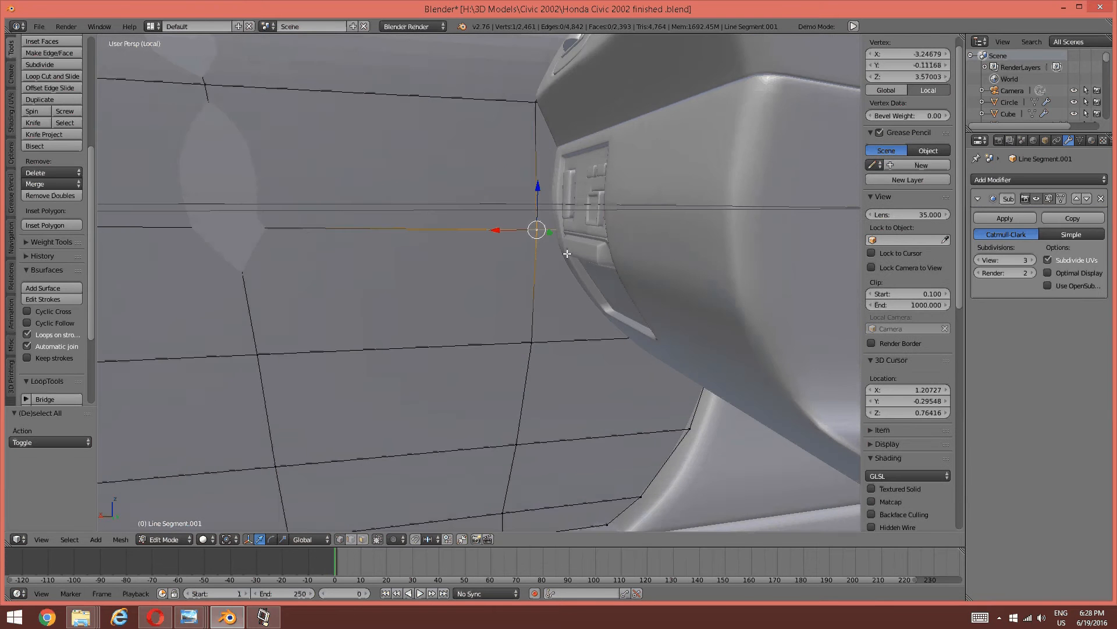
pyautogui.hotkey('ctrl', 'e')
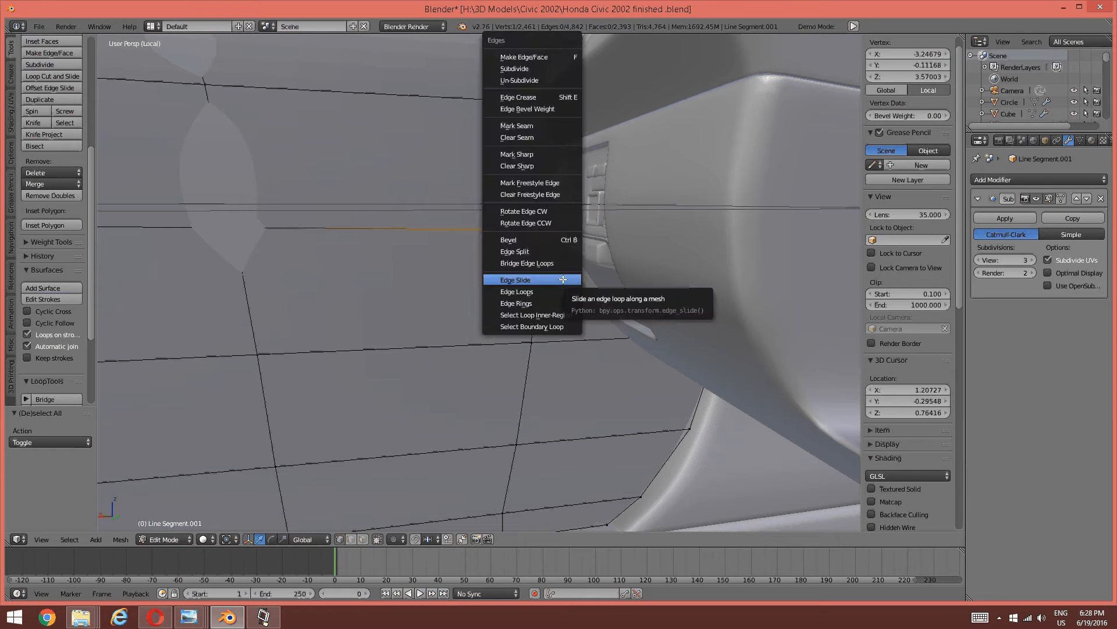
pyautogui.press('Escape')
pyautogui.press('a')
pyautogui.rightClick(537, 242)
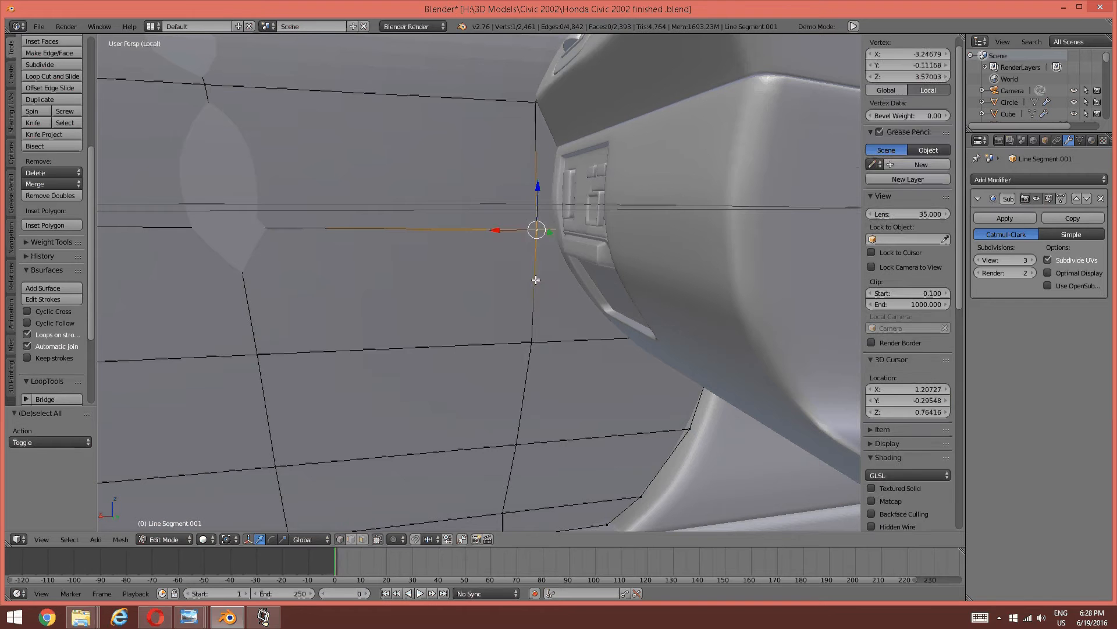
pyautogui.keyDown('shift'); pyautogui.rightClick(534, 322); pyautogui.keyUp('shift')
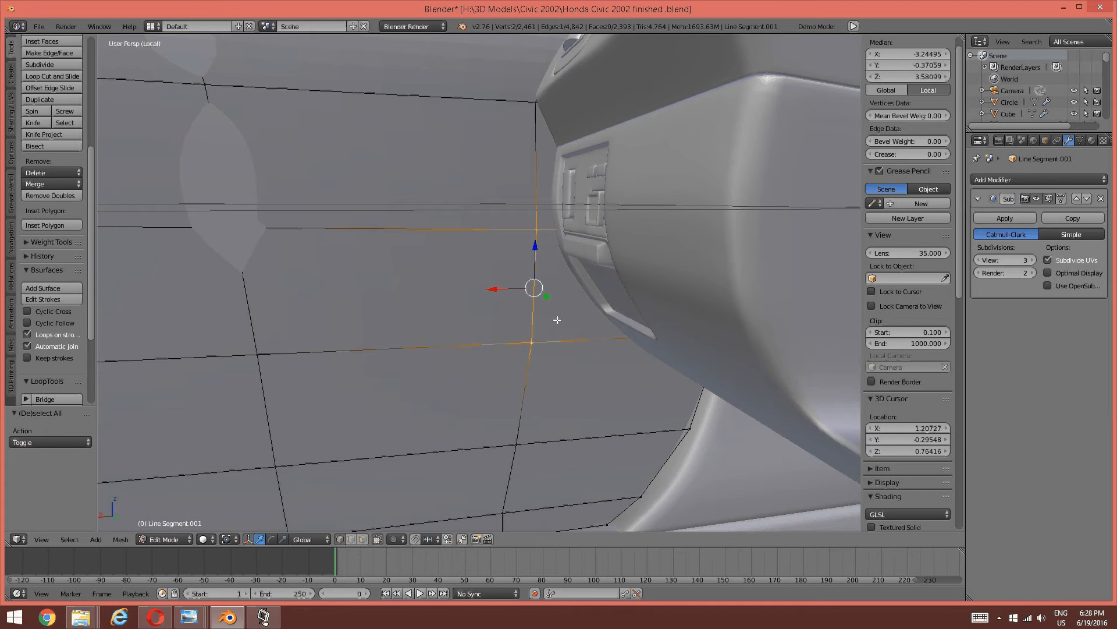
pyautogui.hotkey('ctrl', 'e')
pyautogui.click(556, 321)
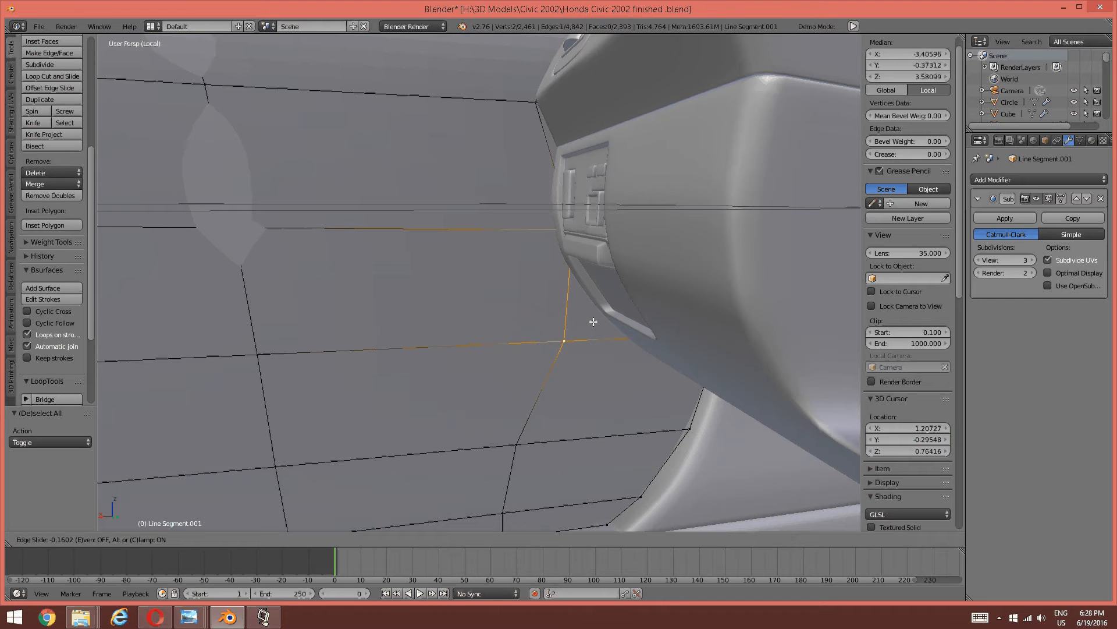
pyautogui.click(592, 322)
# Vertex-slide the lower of these two vertices along its horizontal edge to the dashboard's lower corner, with a factor of 0.422.
pyautogui.rightClick(563, 340)
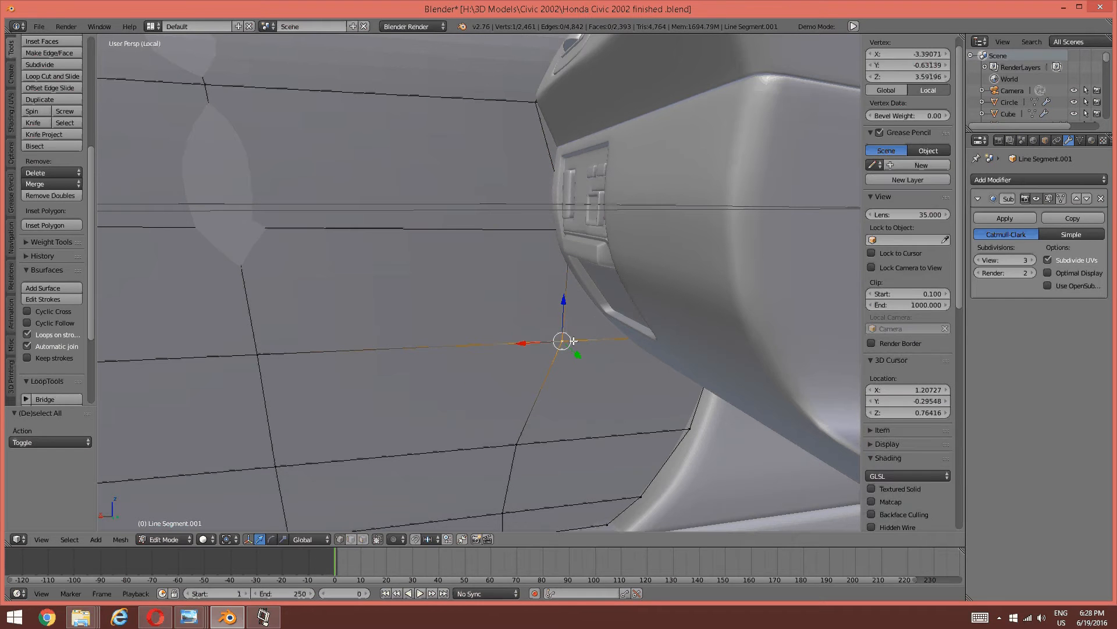
pyautogui.hotkey('shift', 'v')
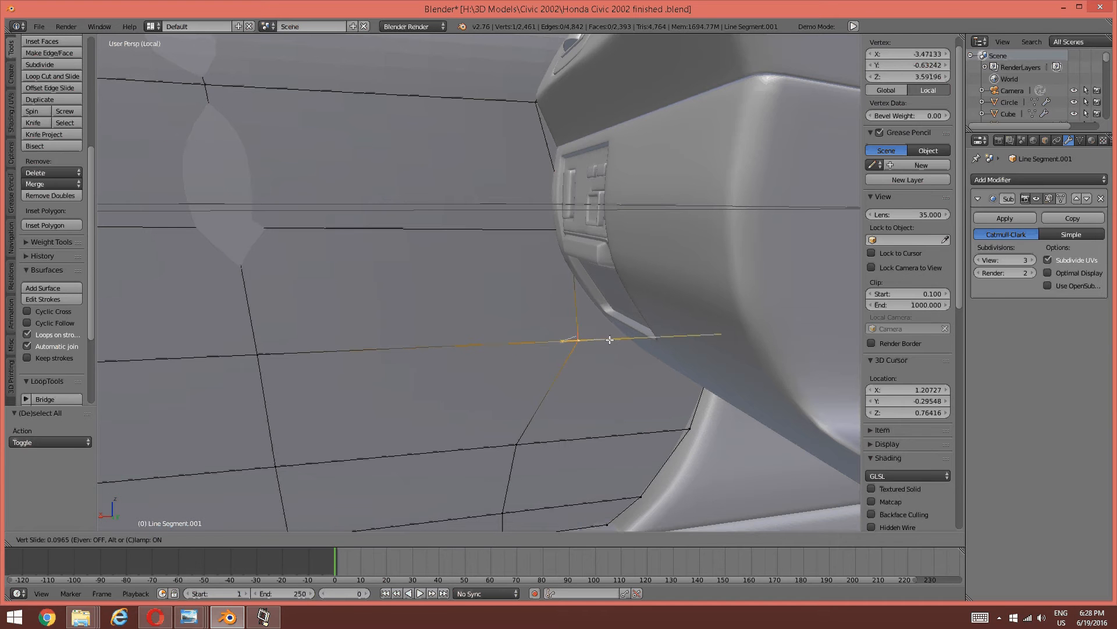
pyautogui.click(645, 338)
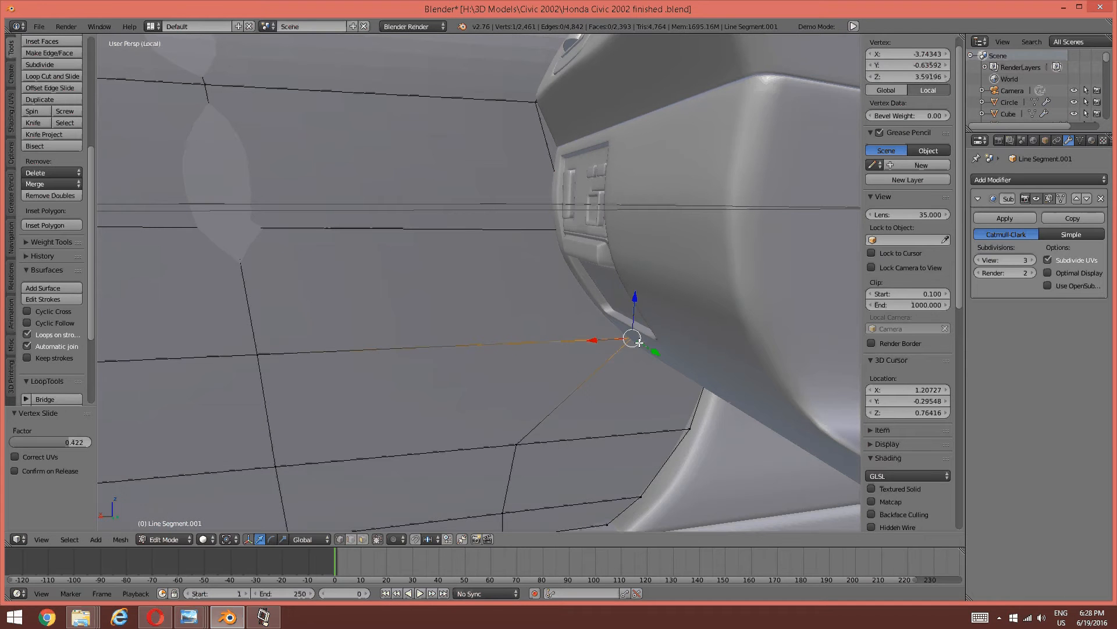
# Select the door panel's front border vertex hidden behind the dashboard, vertex-slide it down the border by about 0.41, and deselect it.
pyautogui.scroll(-3, 643, 338)
pyautogui.moveTo(642, 337); pyautogui.dragTo(641, 301, button='middle')
pyautogui.scroll(1, 623, 304)
pyautogui.press('a')
pyautogui.rightClick(615, 273)
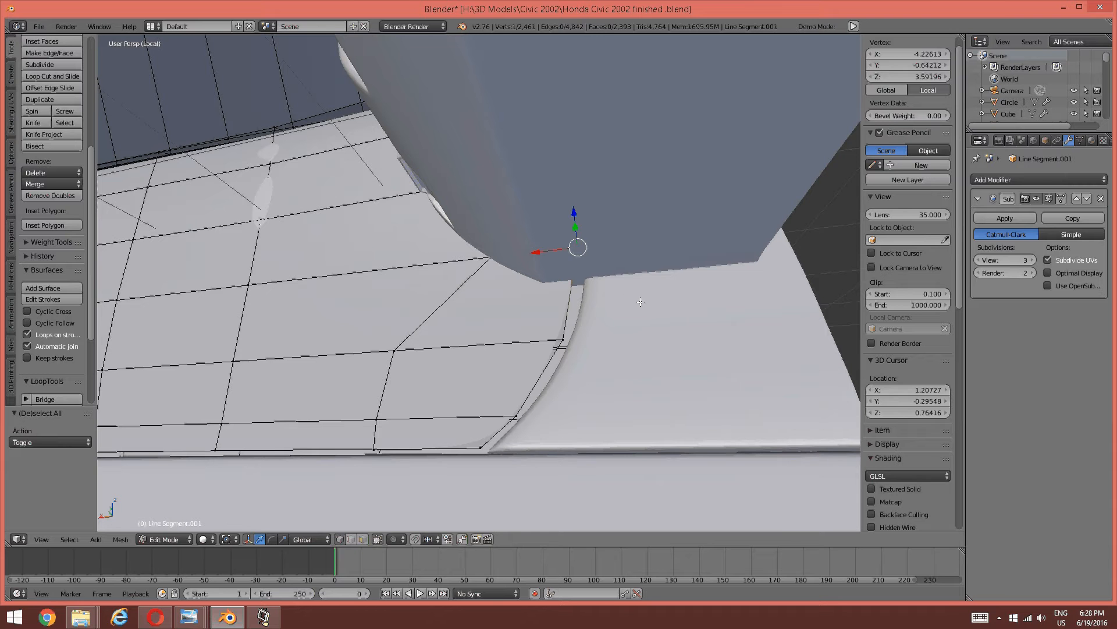
pyautogui.hotkey('shift', 'v')
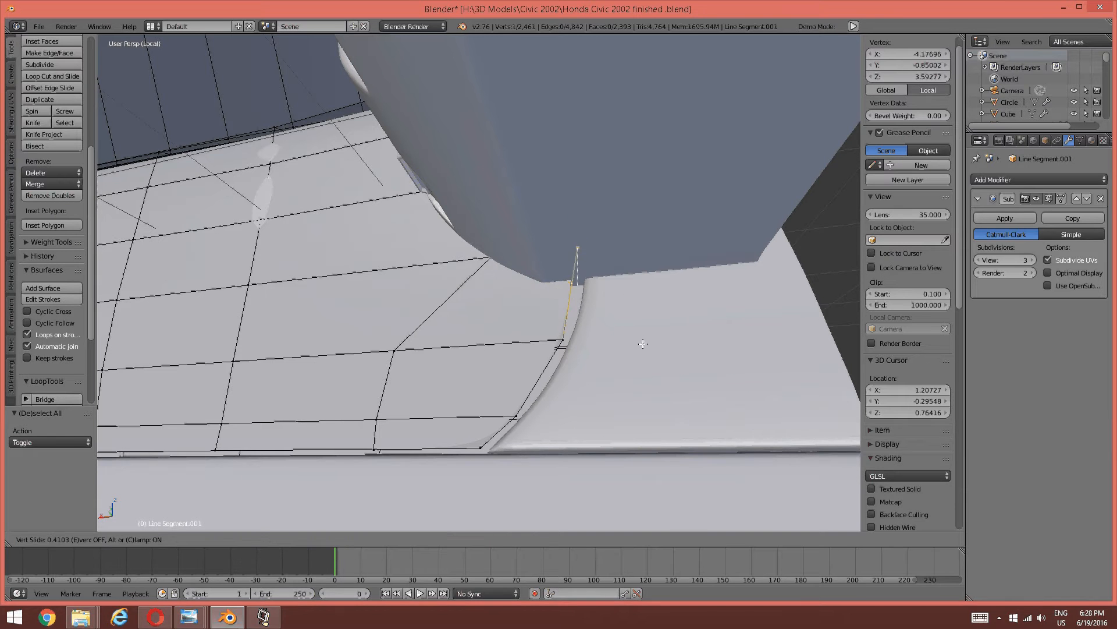
pyautogui.click(643, 344)
pyautogui.press('a')
# Add a centred vertical edge loop to the door panel between its two foremost vertical loops.
pyautogui.moveTo(642, 344); pyautogui.dragTo(530, 300, button='middle')
pyautogui.moveTo(539, 249); pyautogui.dragTo(525, 328, button='middle')
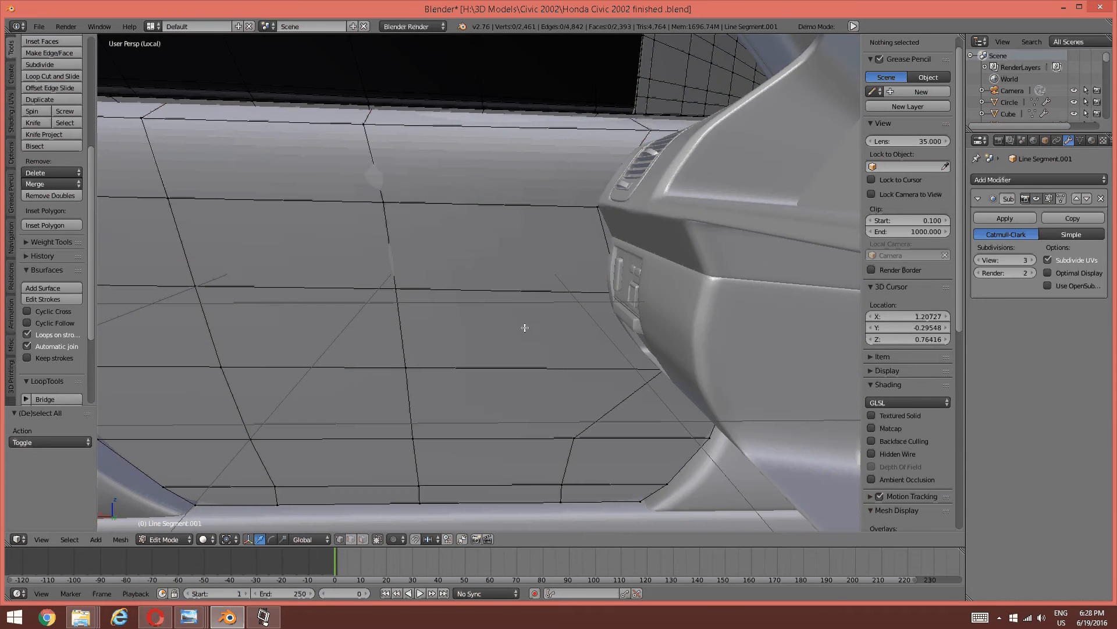
pyautogui.hotkey('ctrl', 'r')
pyautogui.doubleClick(484, 292)
pyautogui.press('a')
pyautogui.scroll(-2, 484, 292)
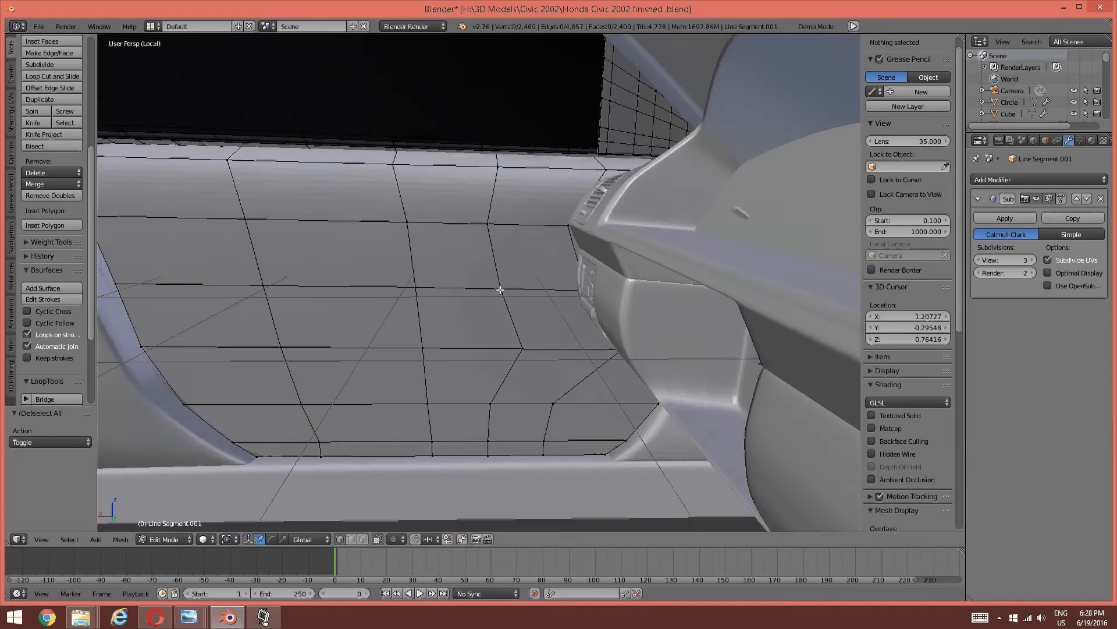
# Leave the local view of the door and dashboard and isolate the door alone in local view.
pyautogui.scroll(4, 500, 289)
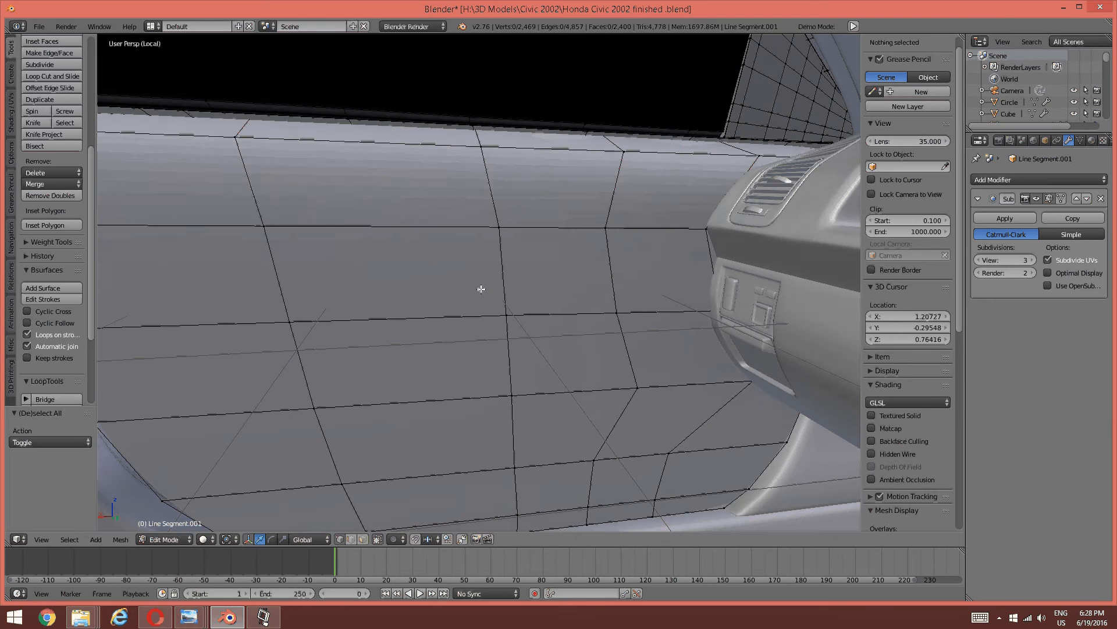
pyautogui.scroll(-1, 481, 289)
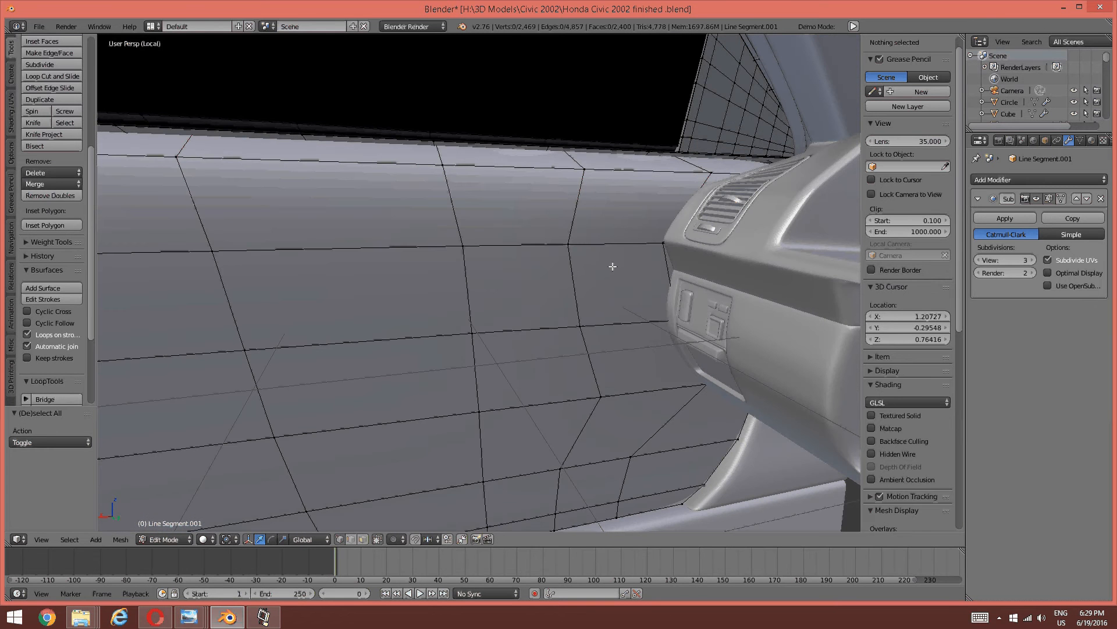
pyautogui.press('KP_Divide')
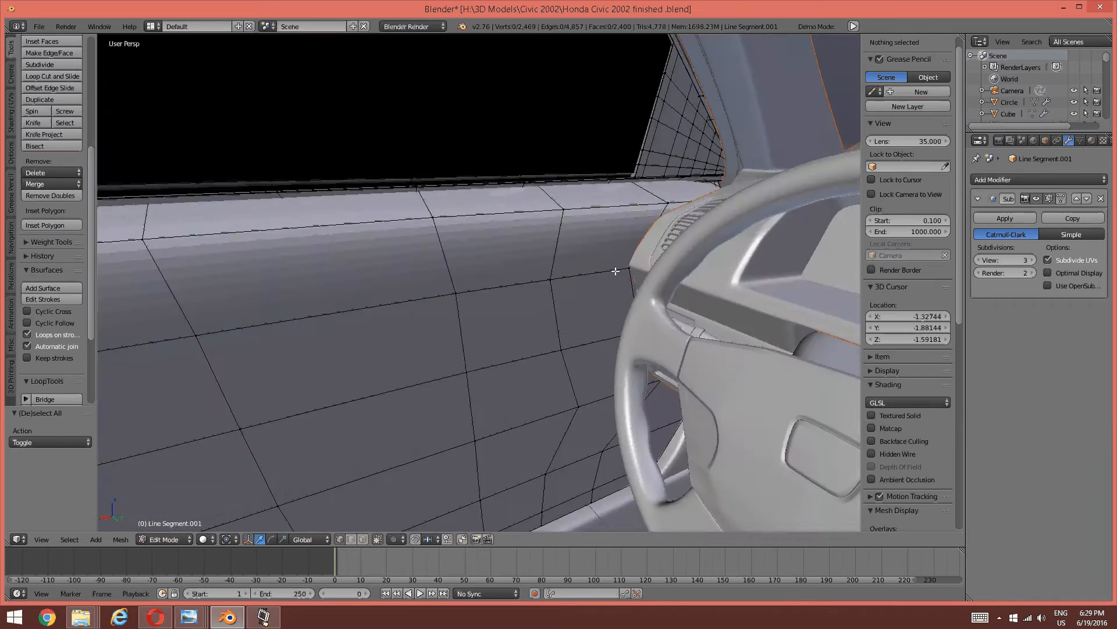
pyautogui.press('KP_Divide')
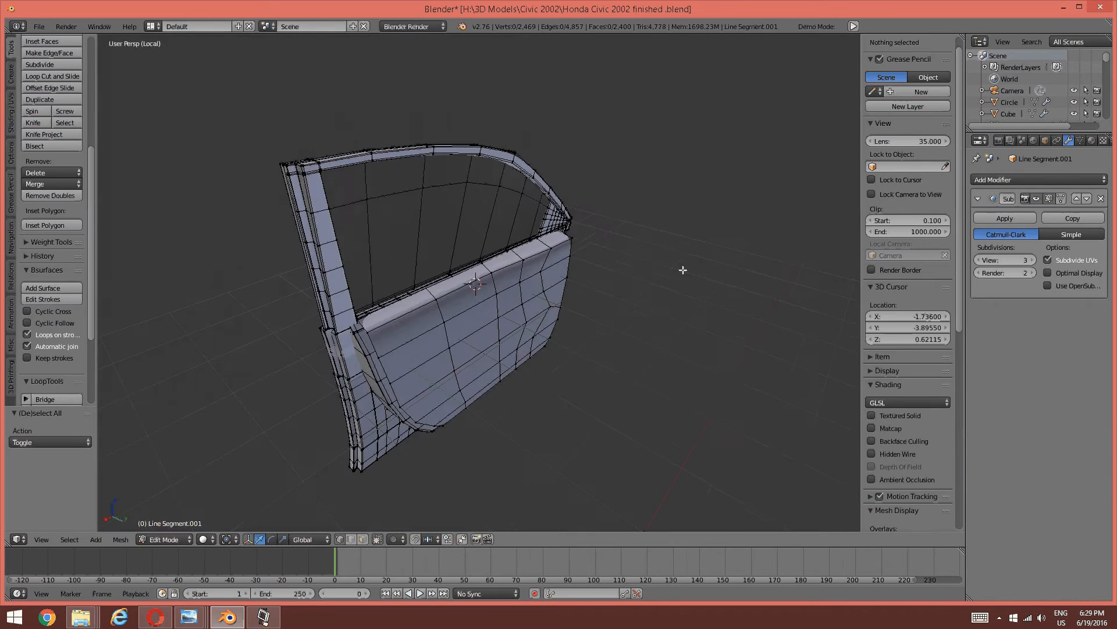
pyautogui.scroll(6, 681, 267)
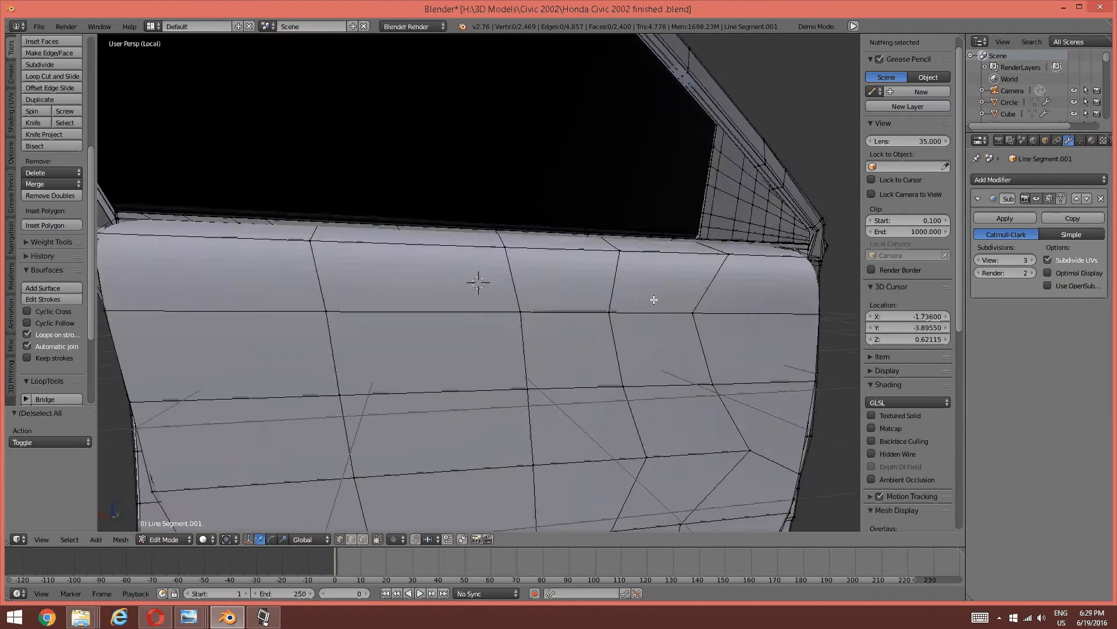
pyautogui.moveTo(653, 299); pyautogui.dragTo(507, 288, button='middle')
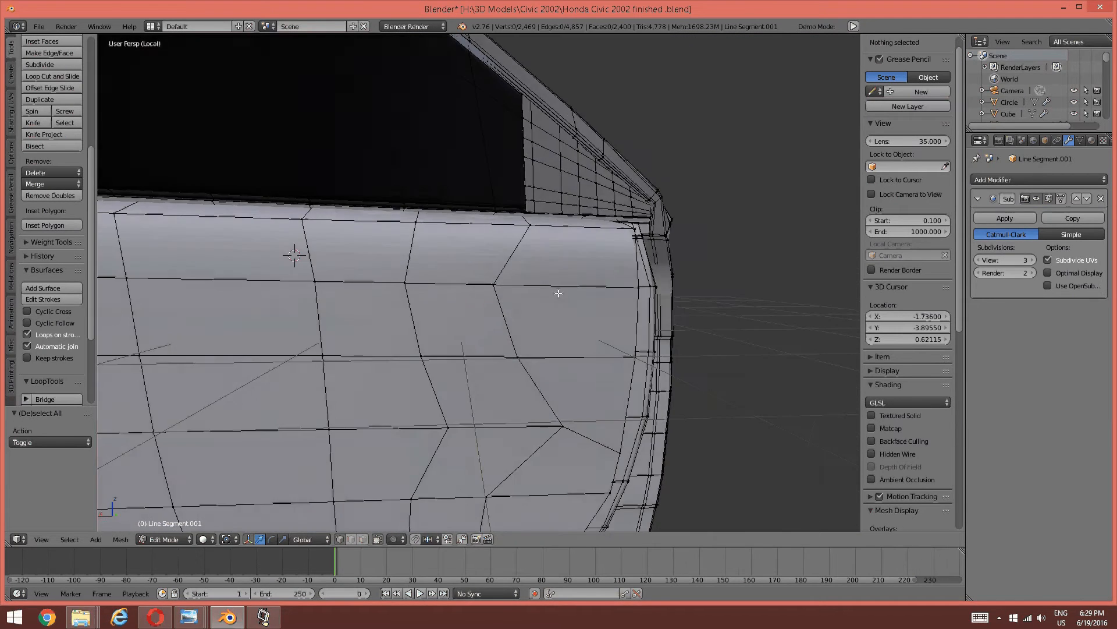
pyautogui.press('a')
pyautogui.press('a')
pyautogui.rightClick(499, 284)
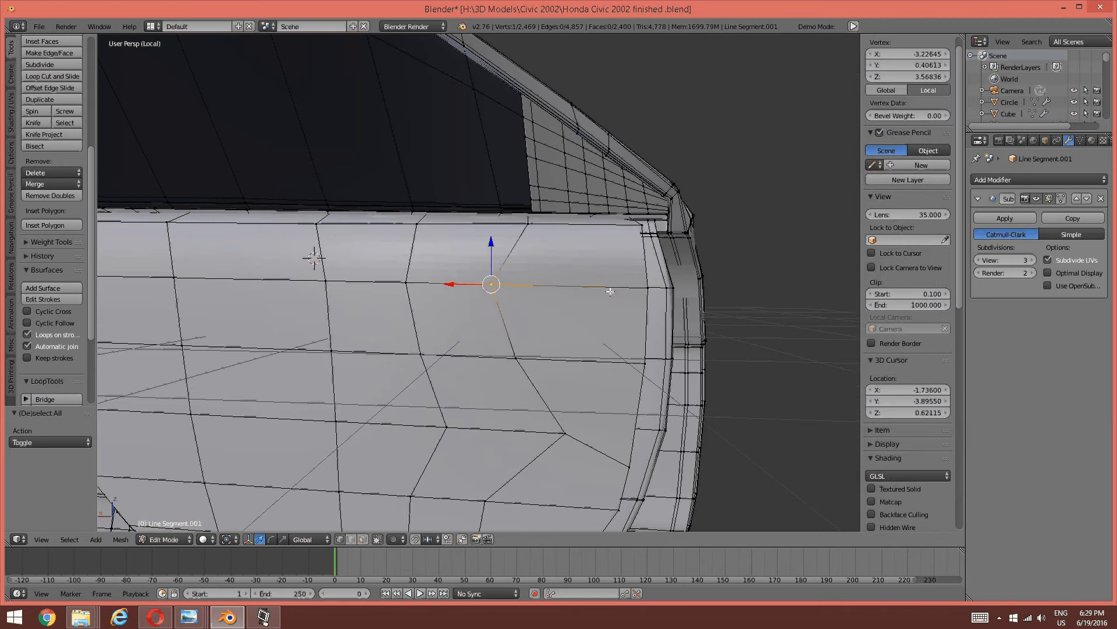
pyautogui.press('a')
pyautogui.moveTo(499, 284); pyautogui.dragTo(458, 302, button='middle')
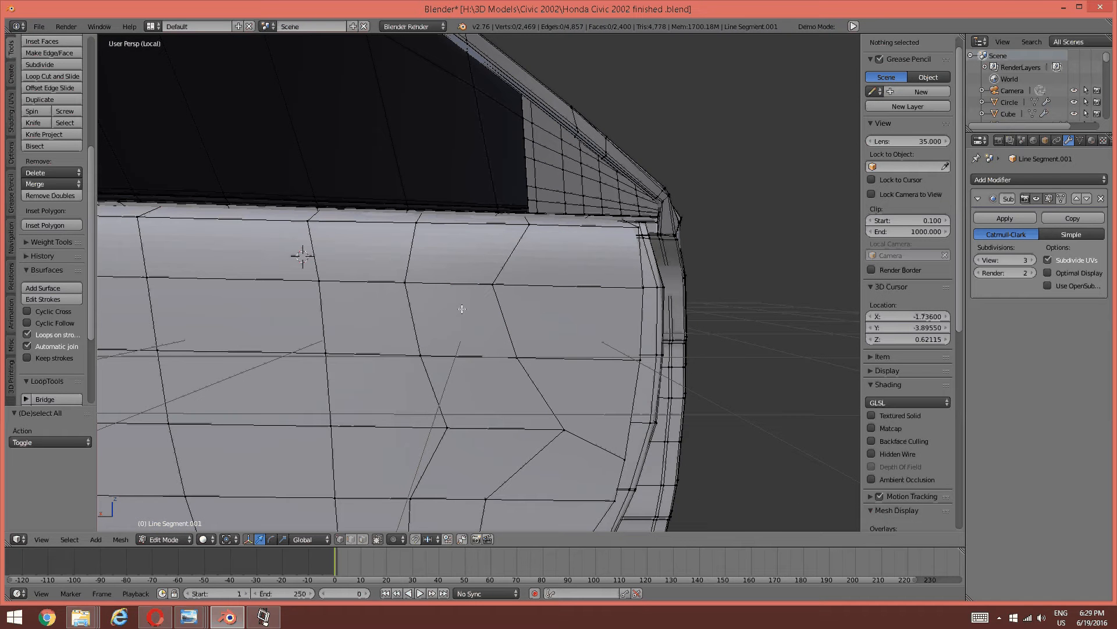
pyautogui.hotkey('ctrl', 'r')
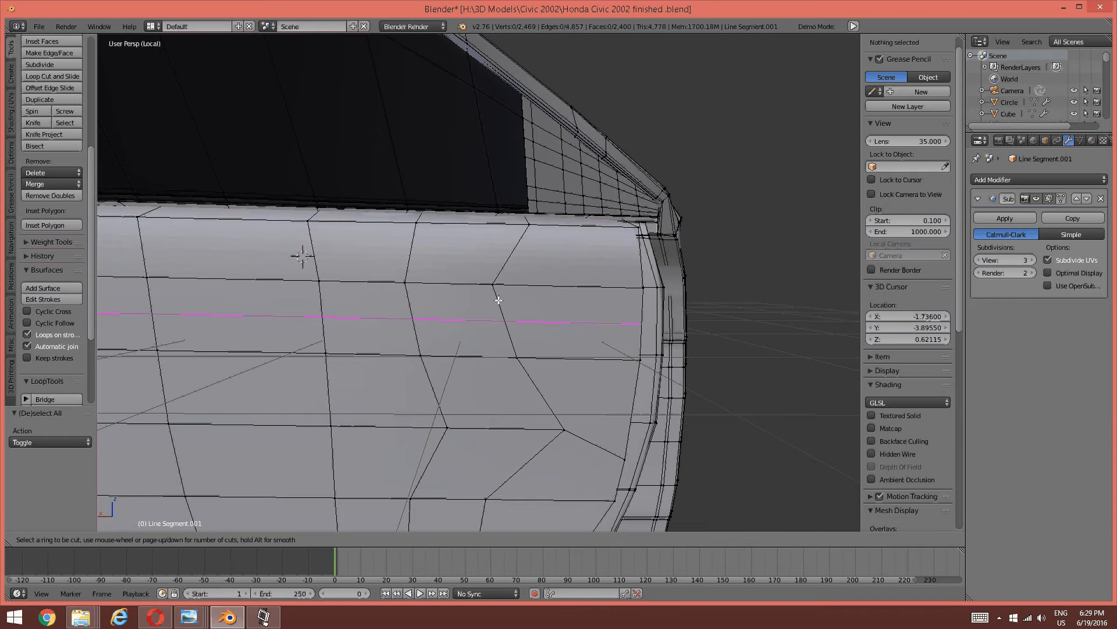
pyautogui.rightClick(498, 300)
# Select the frontmost segment of the horizontal loop below the panel's top edge and edge-slide it downward by about 0.20.
pyautogui.rightClick(495, 286)
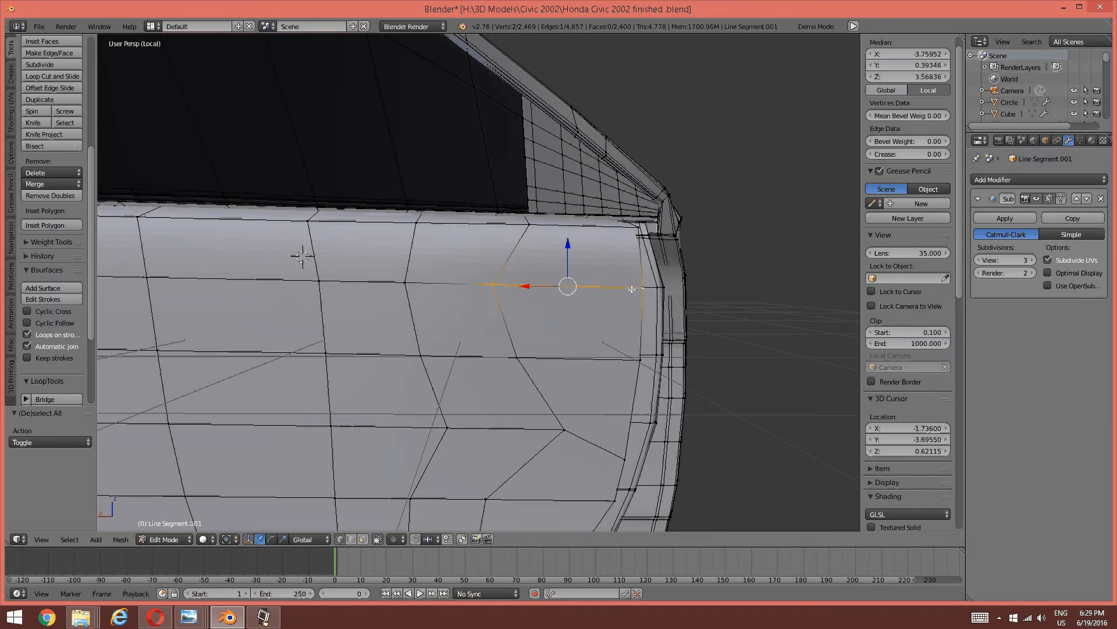
pyautogui.hotkey('ctrl', 'e')
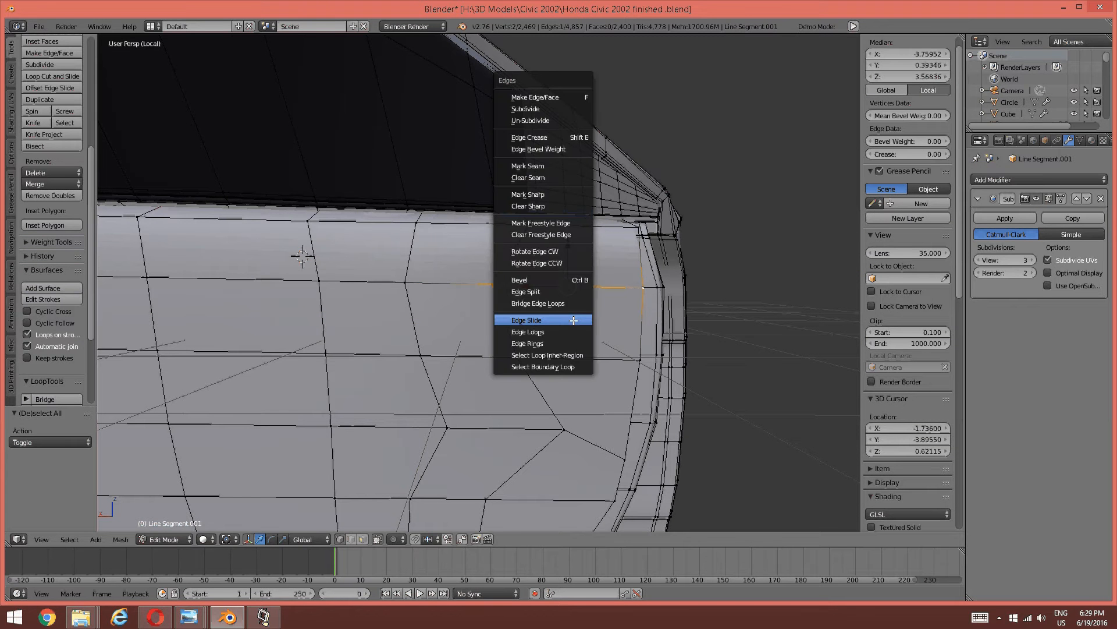
pyautogui.click(573, 320)
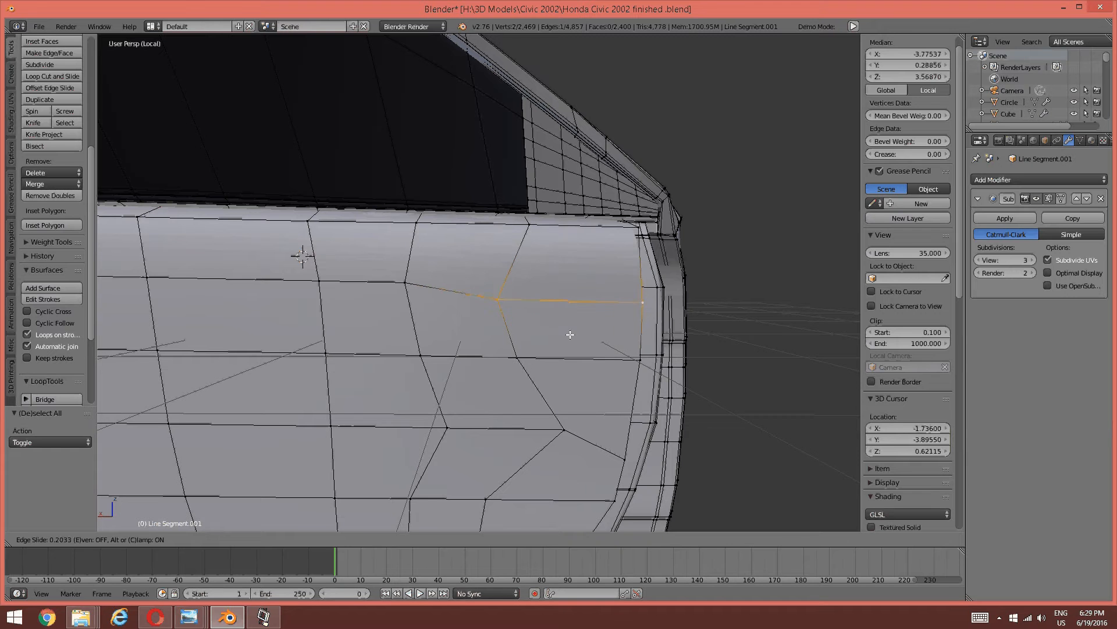
pyautogui.click(570, 335)
pyautogui.press('a')
pyautogui.hotkey('ctrl', 'z')
pyautogui.hotkey('ctrl', 'z')
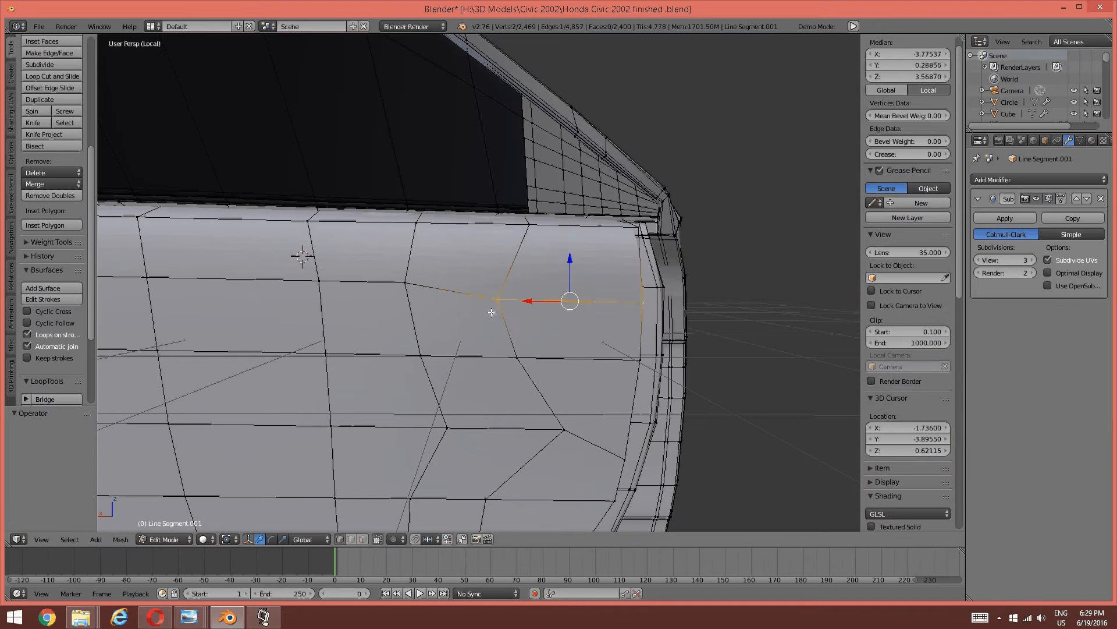
# Reselect the frontmost segment of the horizontal loop below the panel's top edge and edge-slide it downward by about 0.34.
pyautogui.rightClick(506, 286)
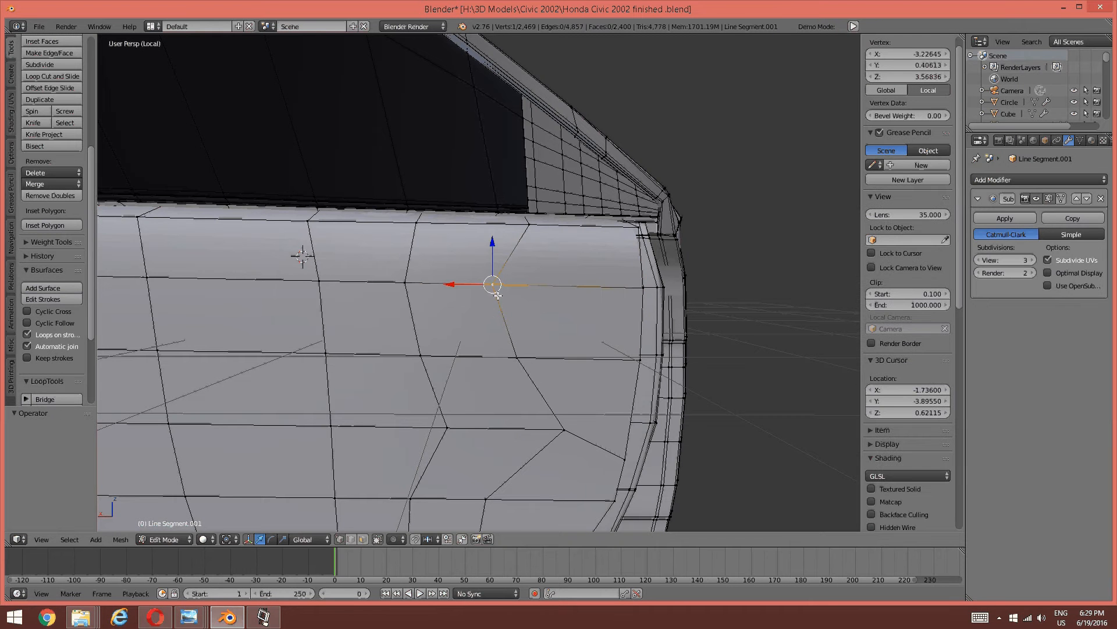
pyautogui.keyDown('shift'); pyautogui.rightClick(642, 286); pyautogui.keyUp('shift')
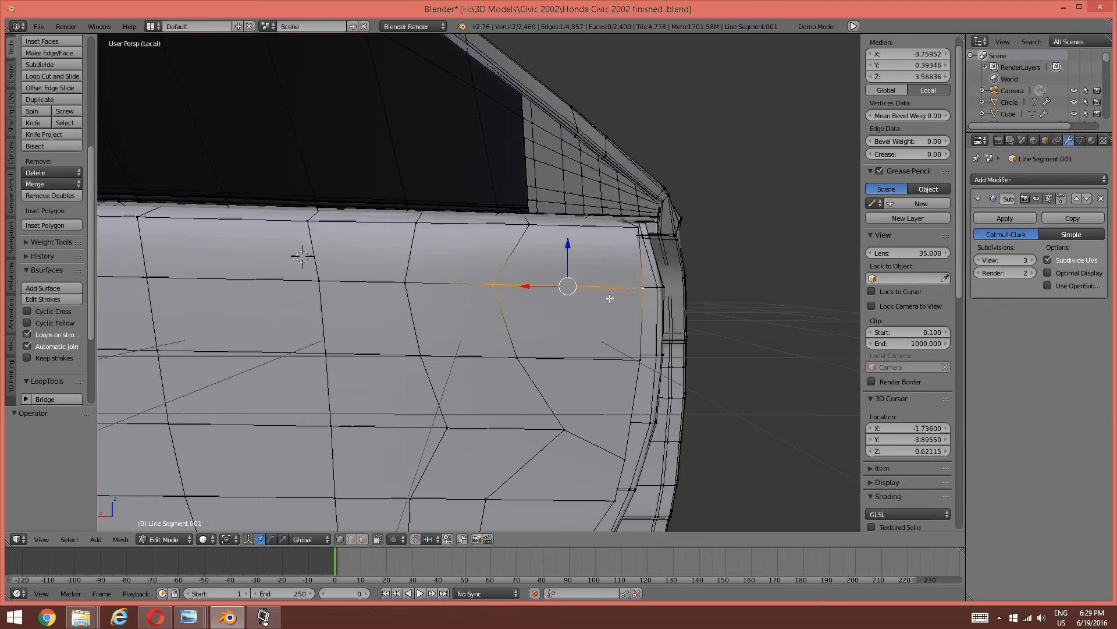
pyautogui.hotkey('ctrl', 'e')
pyautogui.click(606, 301)
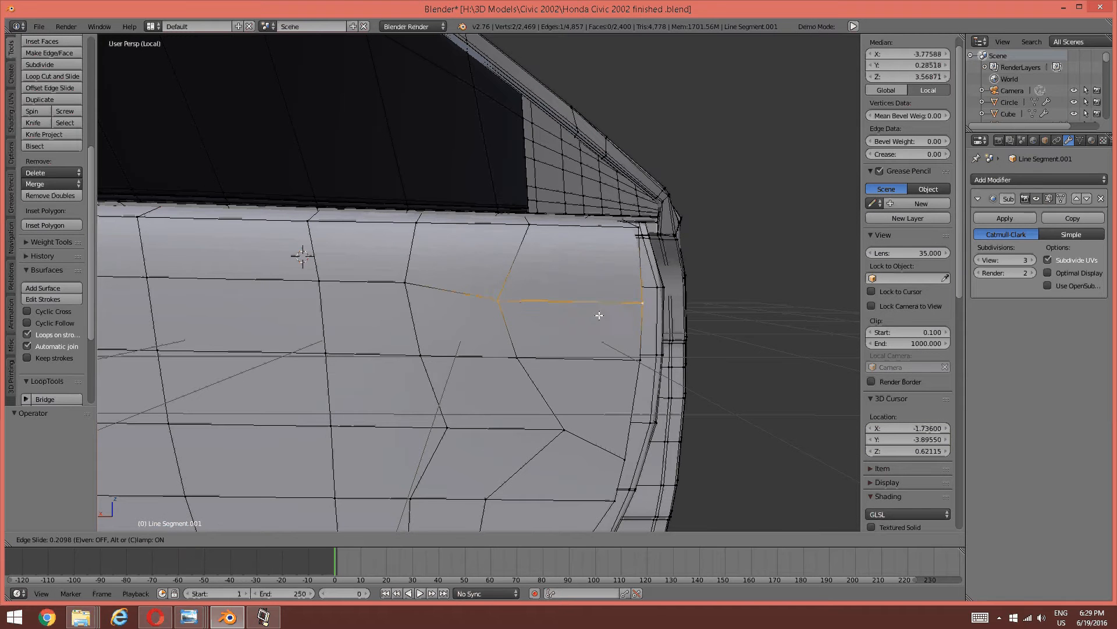
pyautogui.click(472, 313)
pyautogui.keyDown('shift'); pyautogui.moveTo(472, 313); pyautogui.dragTo(610, 312, button='middle'); pyautogui.keyUp('shift')
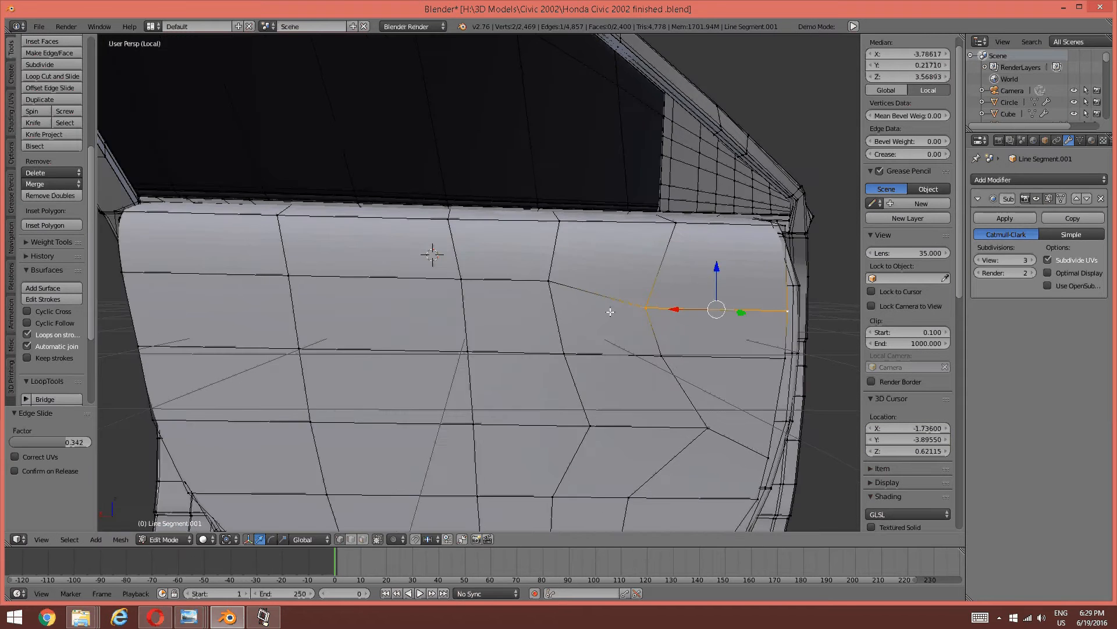
# Vertex-slide the same loop's vertex just behind the lowered segment down its vertical edge by about 0.21 and deselect it.
pyautogui.press('a')
pyautogui.rightClick(566, 287)
pyautogui.hotkey('shift', 'v')
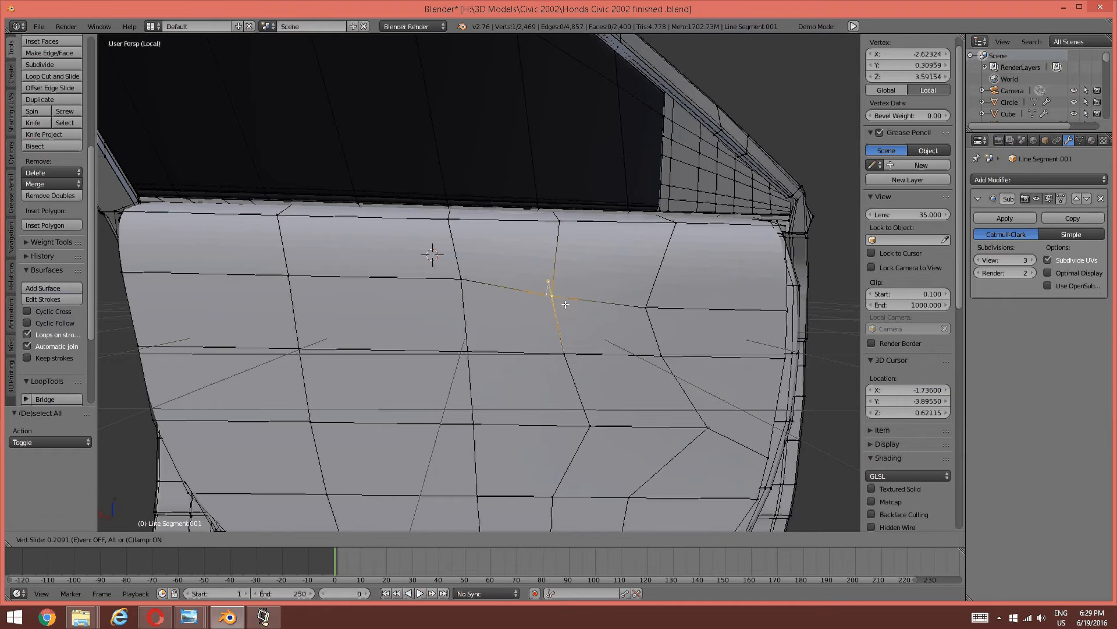
pyautogui.click(565, 303)
pyautogui.press('a')
# Try to vertex-slide the next vertex toward the rear of that loop slightly downward, and clear the selection.
pyautogui.rightClick(466, 282)
pyautogui.hotkey('shift', 'v')
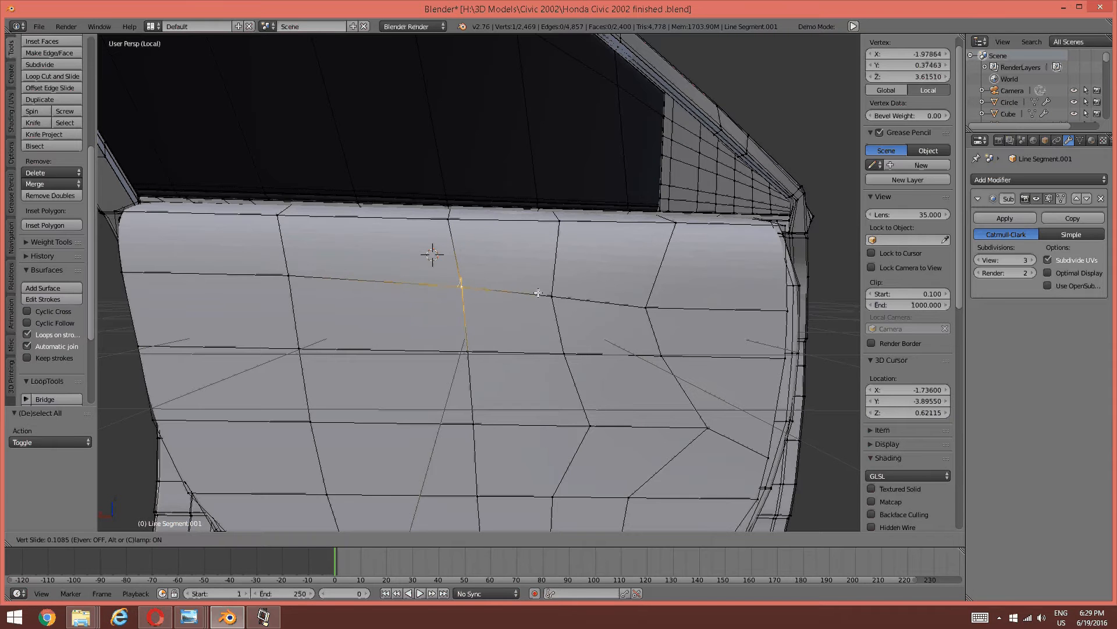
pyautogui.click(537, 296)
pyautogui.press('a')
# Fine-tune the previously lowered vertex behind the front segment with a small upward vertex slide, and deselect it.
pyautogui.rightClick(552, 298)
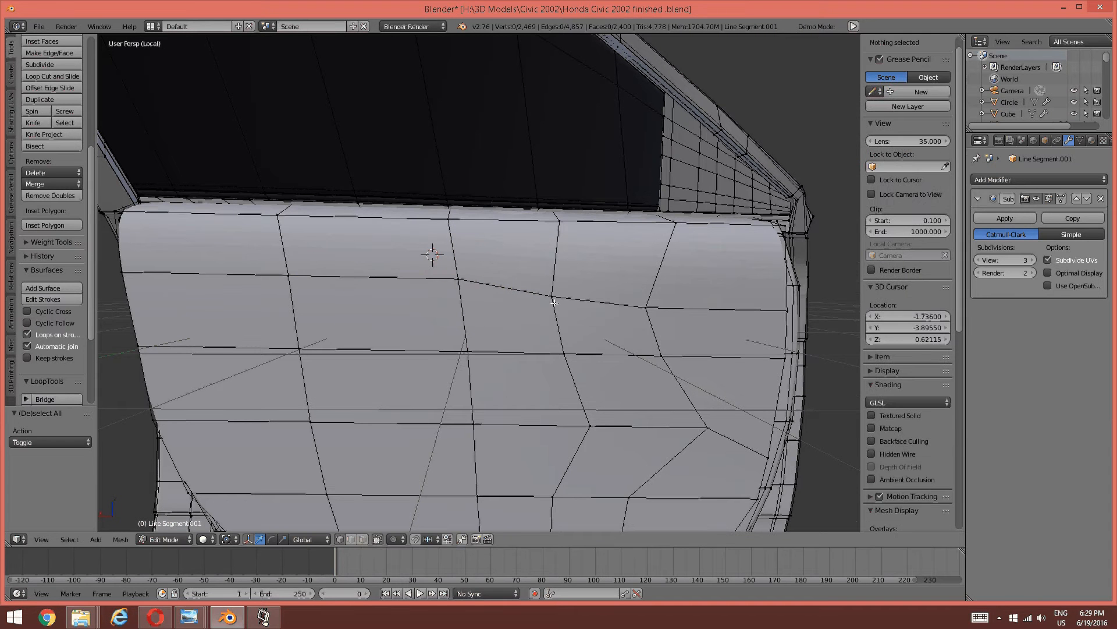
pyautogui.hotkey('shift', 'v')
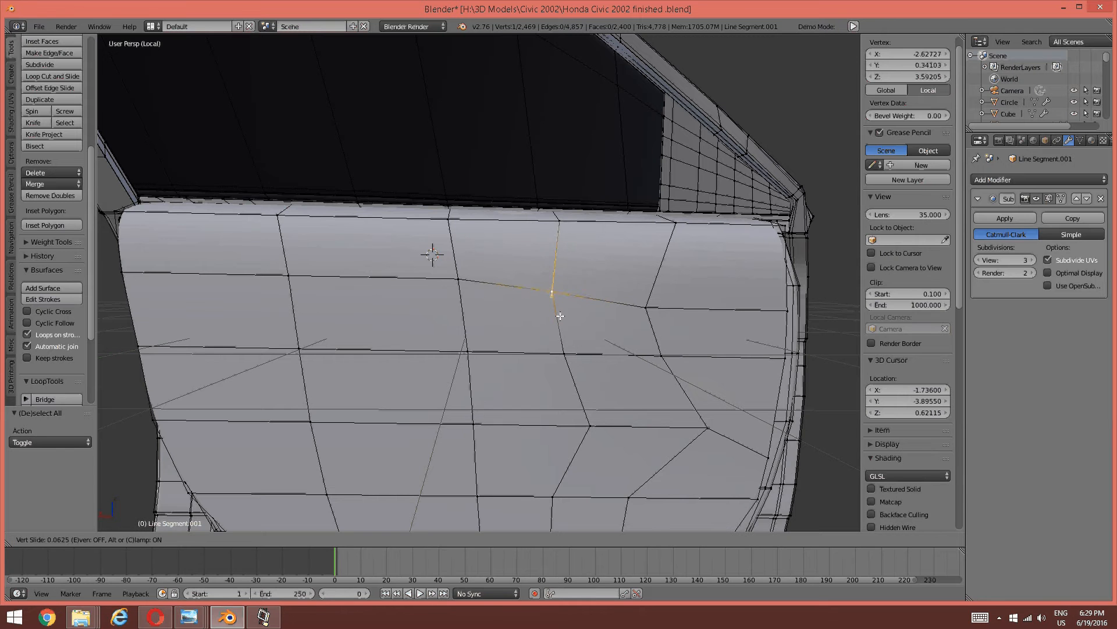
pyautogui.click(561, 311)
pyautogui.press('a')
# Compare the panel with the door reference photos s-l225.jpg and maxresdefault (4).jpg in Windows Photo Viewer, and return to Blender.
pyautogui.moveTo(465, 319)
pyautogui.mouseDown(button='middle')
pyautogui.moveTo(494, 327)
pyautogui.moveTo(424, 309)
pyautogui.moveTo(500, 313)
pyautogui.moveTo(469, 330)
pyautogui.moveTo(479, 272)
pyautogui.moveTo(459, 334)
pyautogui.moveTo(434, 332)
pyautogui.moveTo(506, 331)
pyautogui.moveTo(494, 312)
pyautogui.moveTo(306, 304)
pyautogui.moveTo(331, 310)
pyautogui.moveTo(309, 289)
pyautogui.moveTo(392, 319)
pyautogui.moveTo(460, 323)
pyautogui.mouseUp(button='middle')
pyautogui.scroll(-2, 494, 327)
pyautogui.scroll(2, 460, 322)
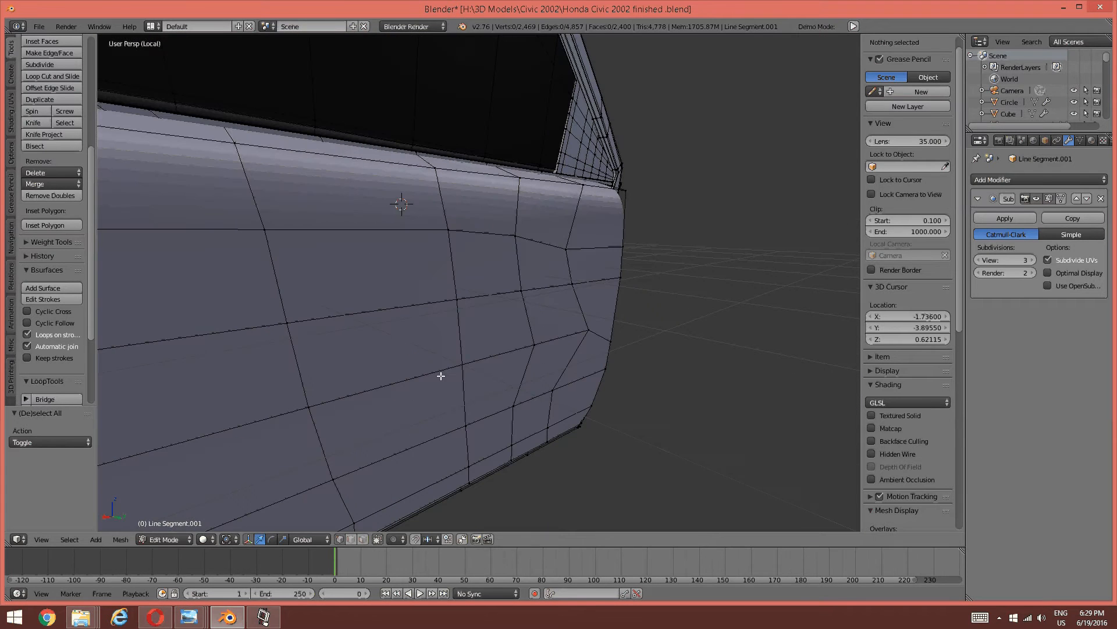
pyautogui.moveTo(263, 617)
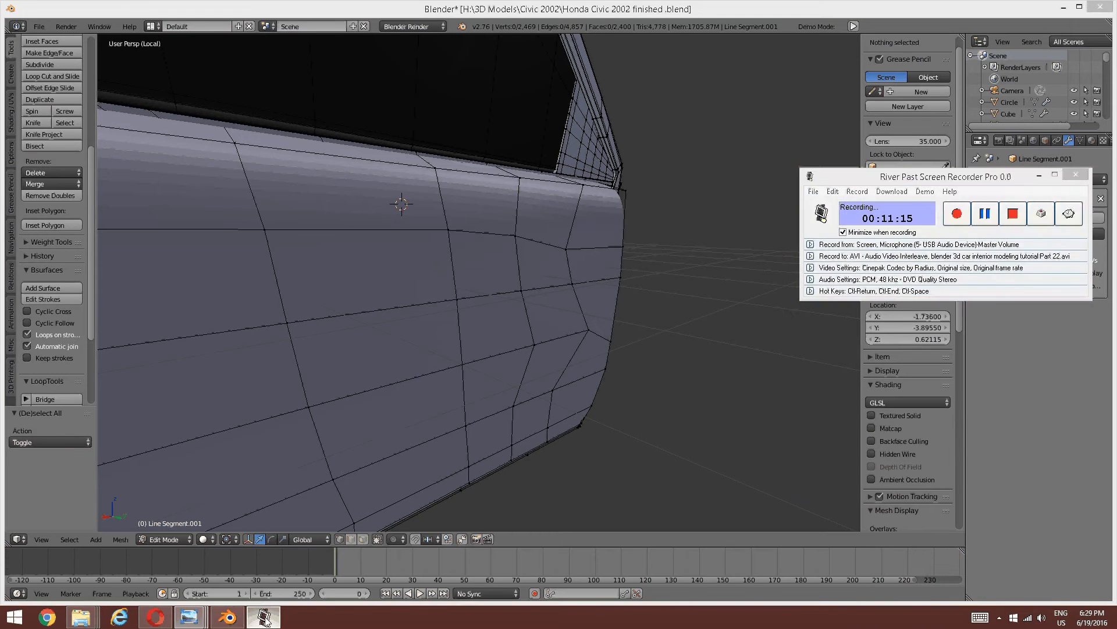
pyautogui.click(234, 621)
pyautogui.click(190, 621)
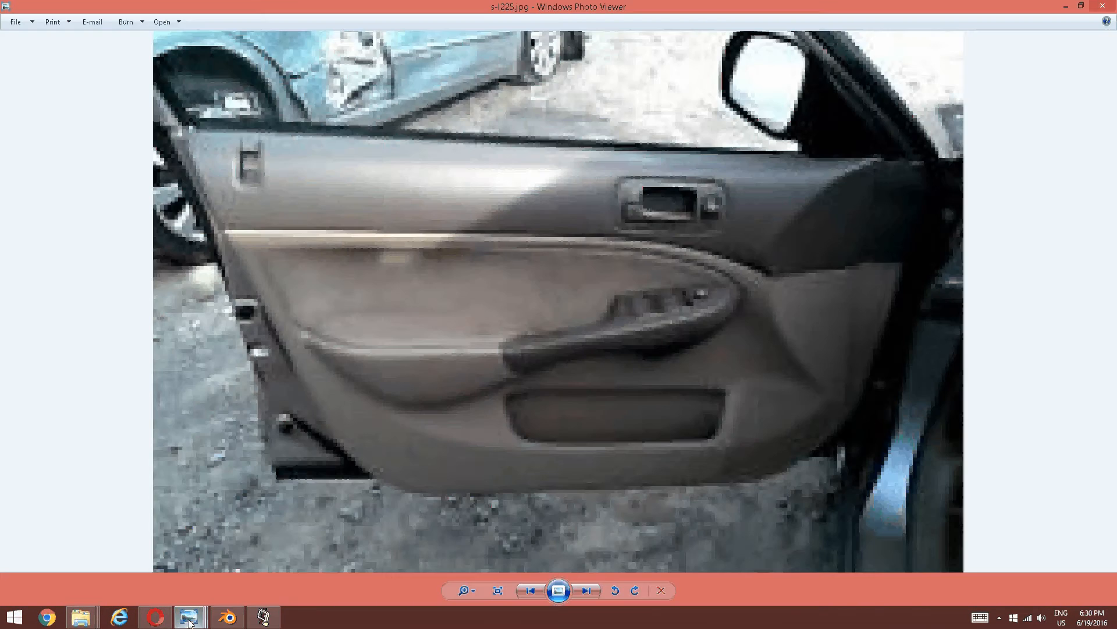
pyautogui.moveTo(189, 620)
pyautogui.click(568, 547)
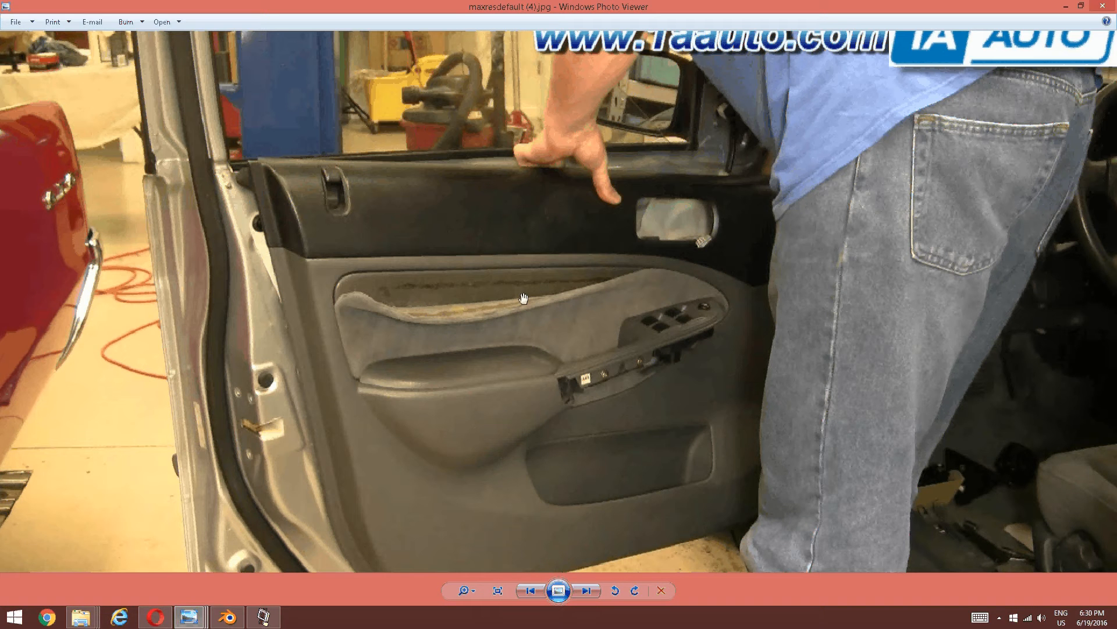
pyautogui.click(231, 618)
# Try selecting the horizontal loop below the panel's top edge in edge select mode, and clear the selection.
pyautogui.moveTo(344, 388); pyautogui.dragTo(501, 409, button='middle')
pyautogui.scroll(3, 390, 366)
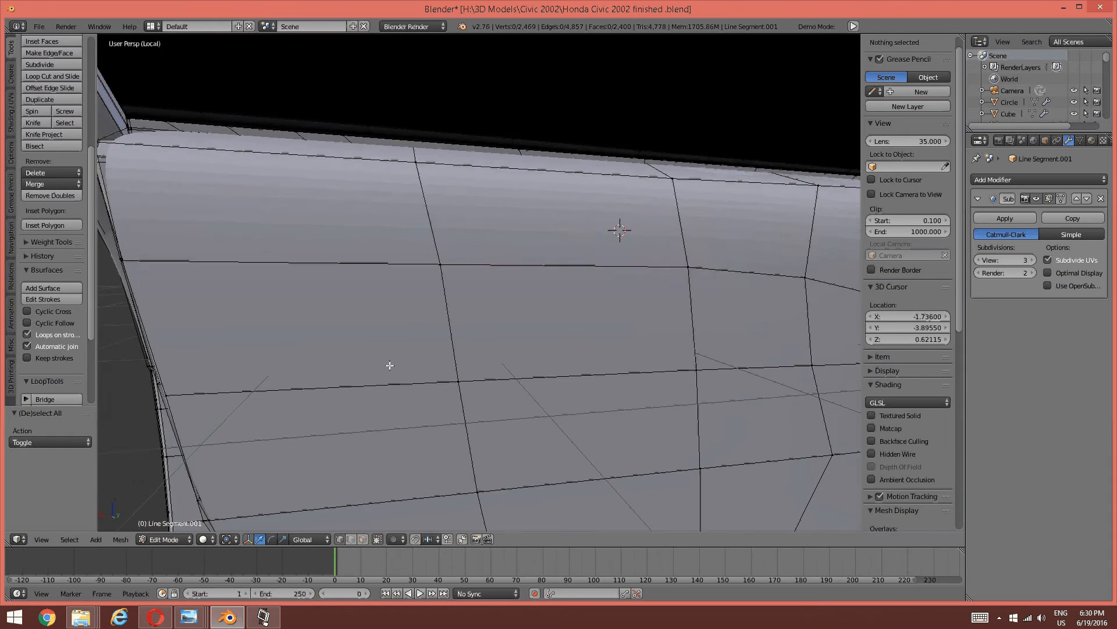
pyautogui.keyDown('shift'); pyautogui.moveTo(390, 366); pyautogui.dragTo(473, 392, button='middle'); pyautogui.keyUp('shift')
pyautogui.scroll(1, 454, 392)
pyautogui.scroll(-3, 399, 383)
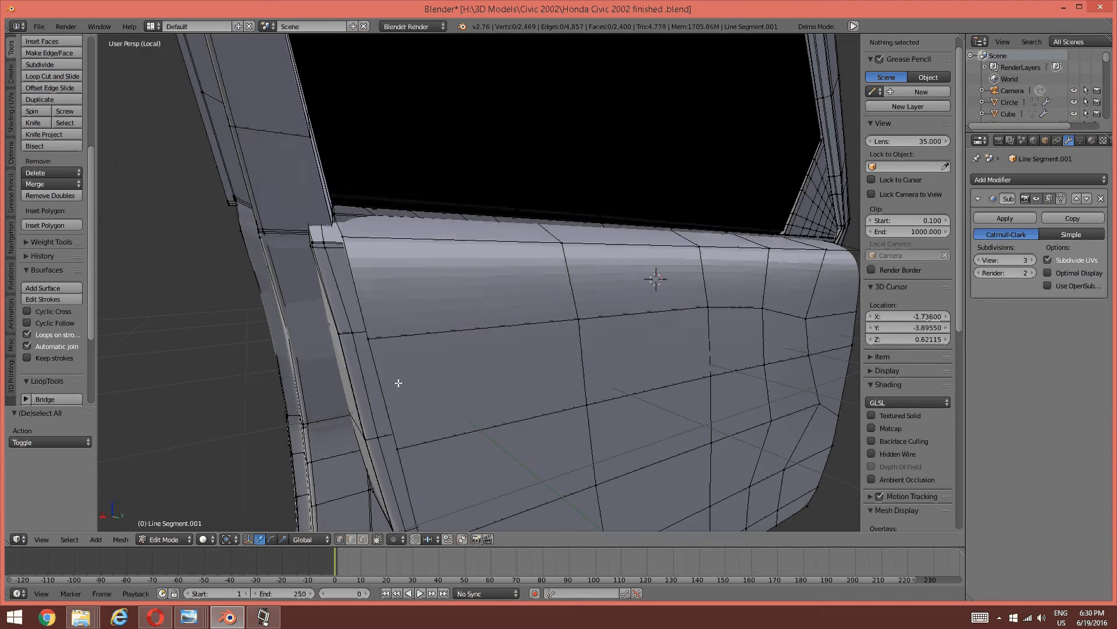
pyautogui.moveTo(398, 383); pyautogui.dragTo(431, 361, button='middle')
pyautogui.scroll(1, 387, 371)
pyautogui.hotkey('ctrl', 'Tab')
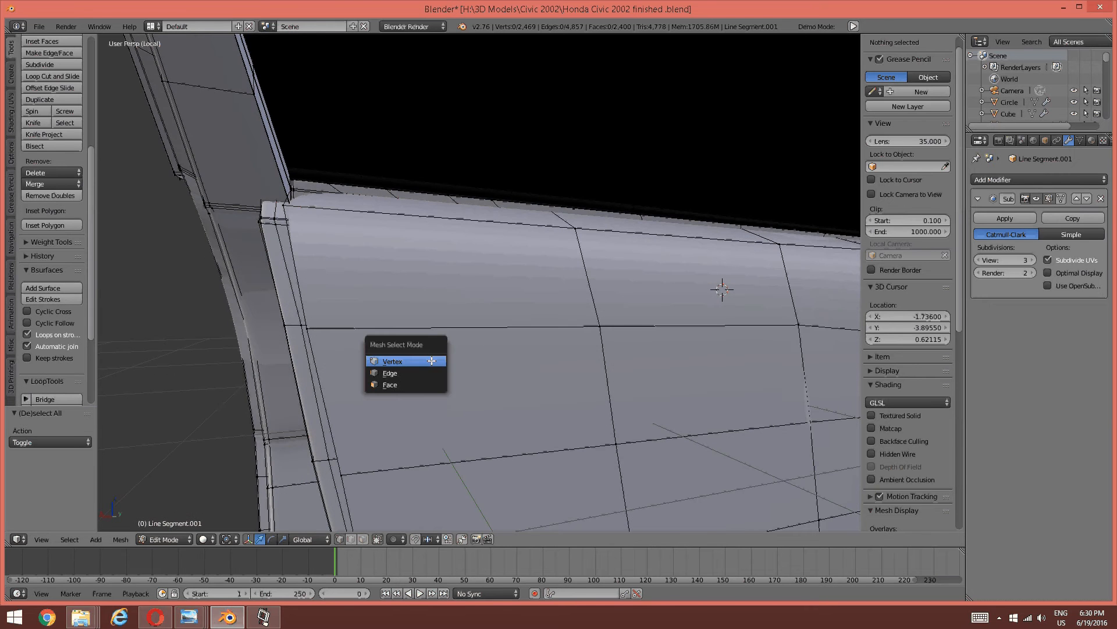
pyautogui.click(432, 373)
pyautogui.keyDown('alt'); pyautogui.rightClick(499, 327); pyautogui.keyUp('alt')
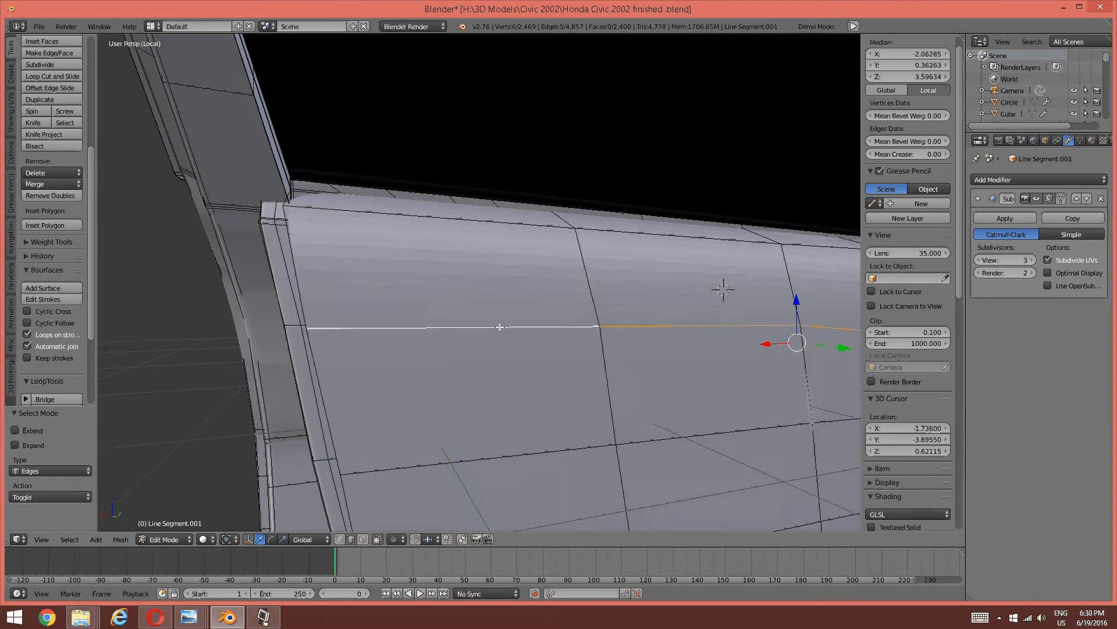
pyautogui.moveTo(500, 328); pyautogui.dragTo(512, 334, button='middle')
pyautogui.scroll(1, 518, 348)
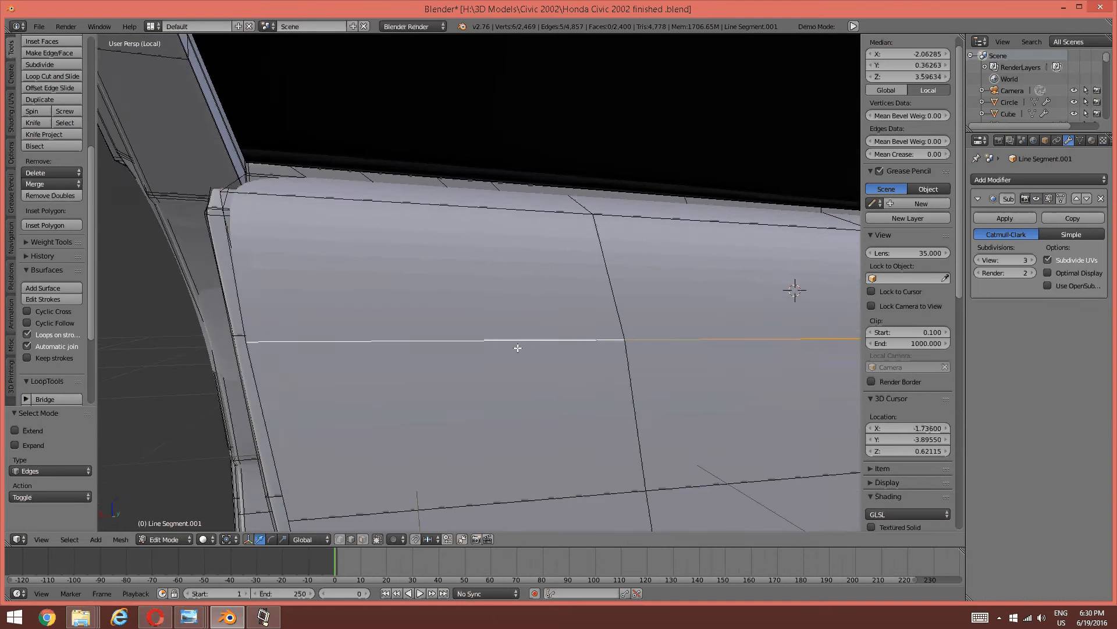
pyautogui.scroll(-4, 518, 347)
pyautogui.moveTo(517, 347)
pyautogui.mouseDown(button='middle')
pyautogui.moveTo(526, 369)
pyautogui.moveTo(529, 359)
pyautogui.mouseUp(button='middle')
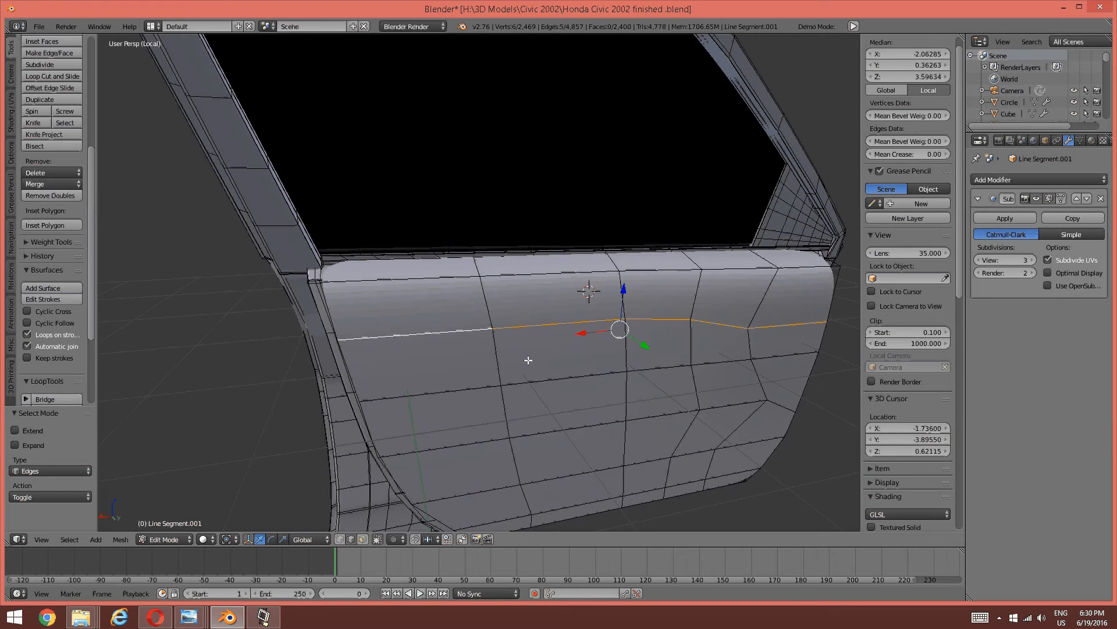
pyautogui.scroll(2, 519, 356)
pyautogui.press('a')
pyautogui.hotkey('ctrl', 'Tab')
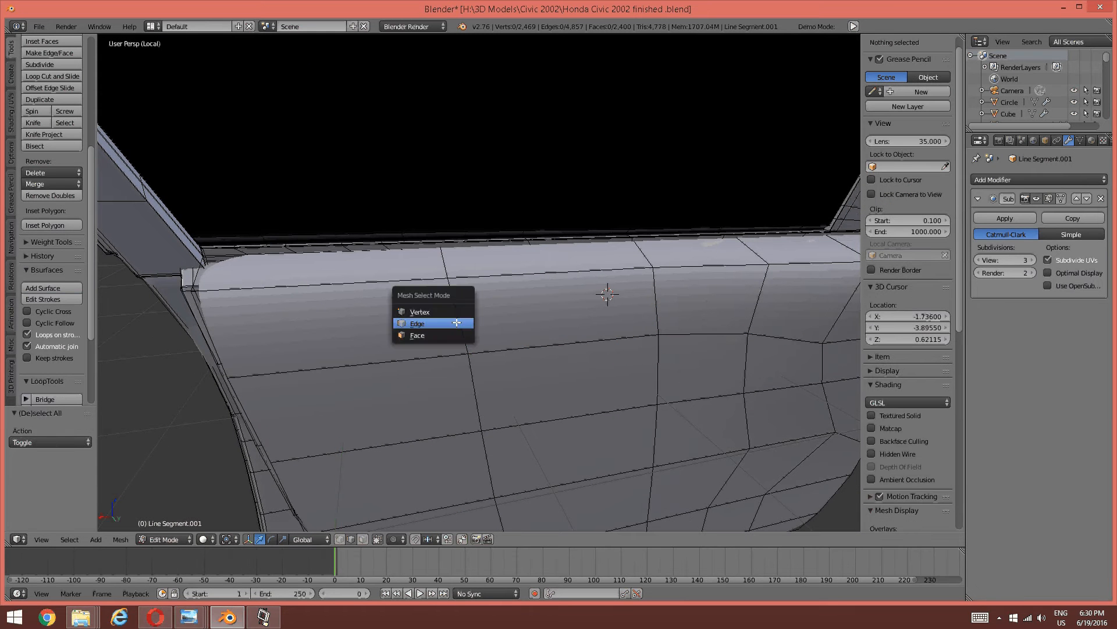
pyautogui.keyDown('shift'); pyautogui.click(452, 334); pyautogui.keyUp('shift')
pyautogui.keyDown('shift'); pyautogui.rightClick(400, 309); pyautogui.keyUp('shift')
pyautogui.keyDown('shift'); pyautogui.rightClick(408, 270); pyautogui.keyUp('shift')
pyautogui.keyDown('shift'); pyautogui.rightClick(505, 262); pyautogui.keyUp('shift')
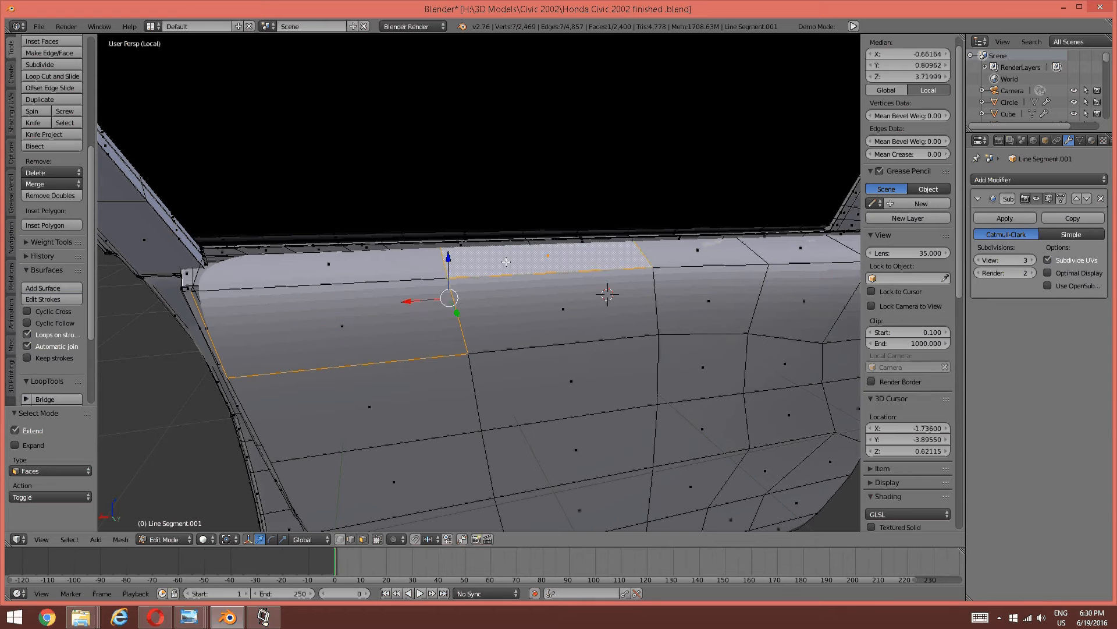
pyautogui.press('a')
pyautogui.rightClick(365, 319)
pyautogui.keyDown('shift'); pyautogui.rightClick(497, 305); pyautogui.keyUp('shift')
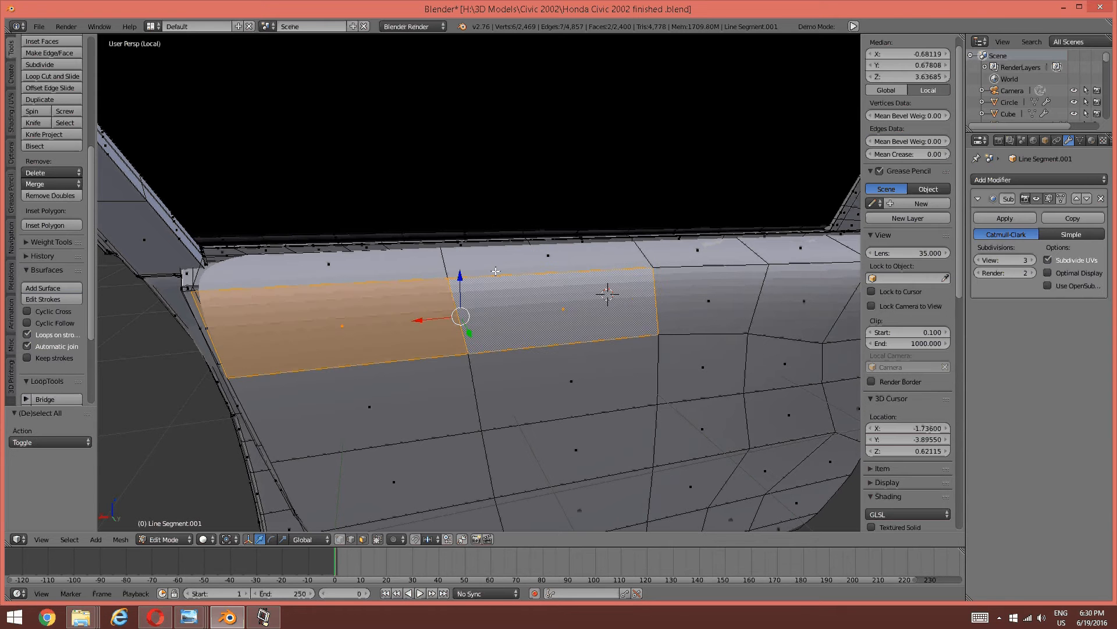
pyautogui.keyDown('shift'); pyautogui.rightClick(494, 272); pyautogui.keyUp('shift')
pyautogui.keyDown('shift'); pyautogui.rightClick(391, 277); pyautogui.keyUp('shift')
pyautogui.keyDown('shift'); pyautogui.rightClick(490, 268); pyautogui.keyUp('shift')
pyautogui.press('a')
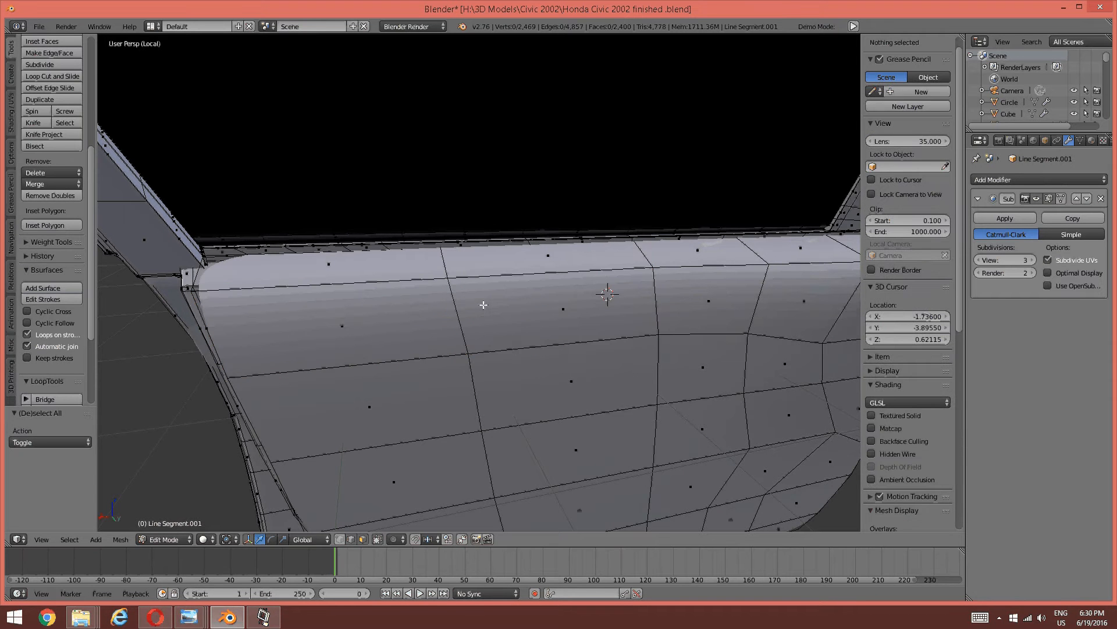
# In face-only select mode, select the four rearmost faces of the two upper rows of the door panel.
pyautogui.hotkey('ctrl', 'Tab')
pyautogui.click(460, 305)
pyautogui.rightClick(361, 326)
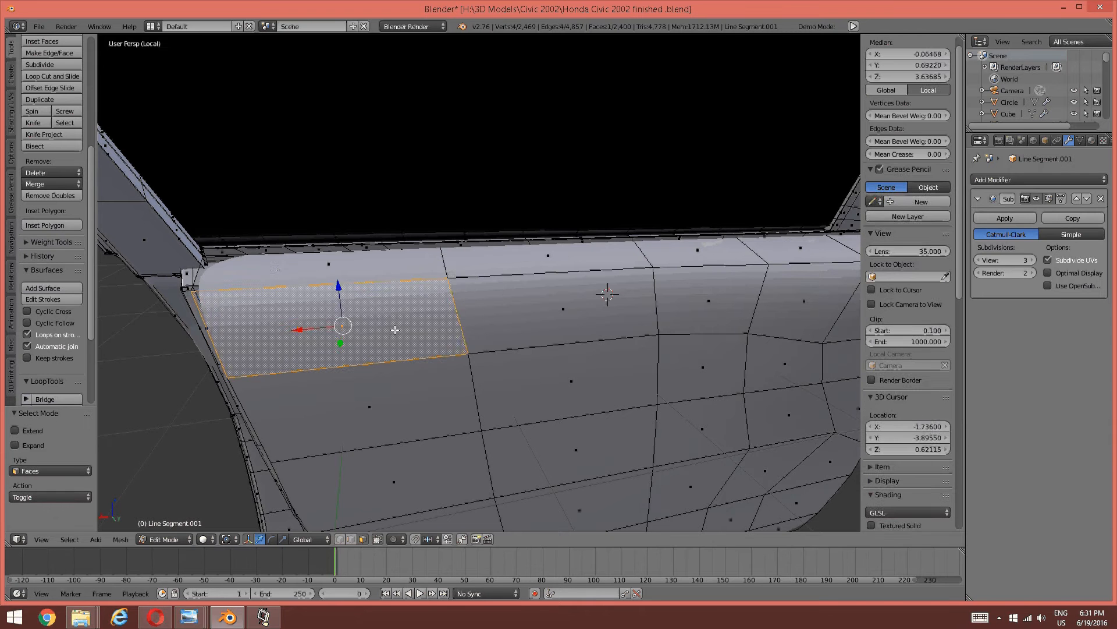
pyautogui.keyDown('shift'); pyautogui.rightClick(519, 310); pyautogui.keyUp('shift')
pyautogui.keyDown('shift'); pyautogui.rightClick(411, 270); pyautogui.keyUp('shift')
pyautogui.keyDown('shift'); pyautogui.rightClick(498, 263); pyautogui.keyUp('shift')
pyautogui.keyDown('shift'); pyautogui.moveTo(653, 296); pyautogui.dragTo(581, 303, button='middle'); pyautogui.keyUp('shift')
pyautogui.press('g')
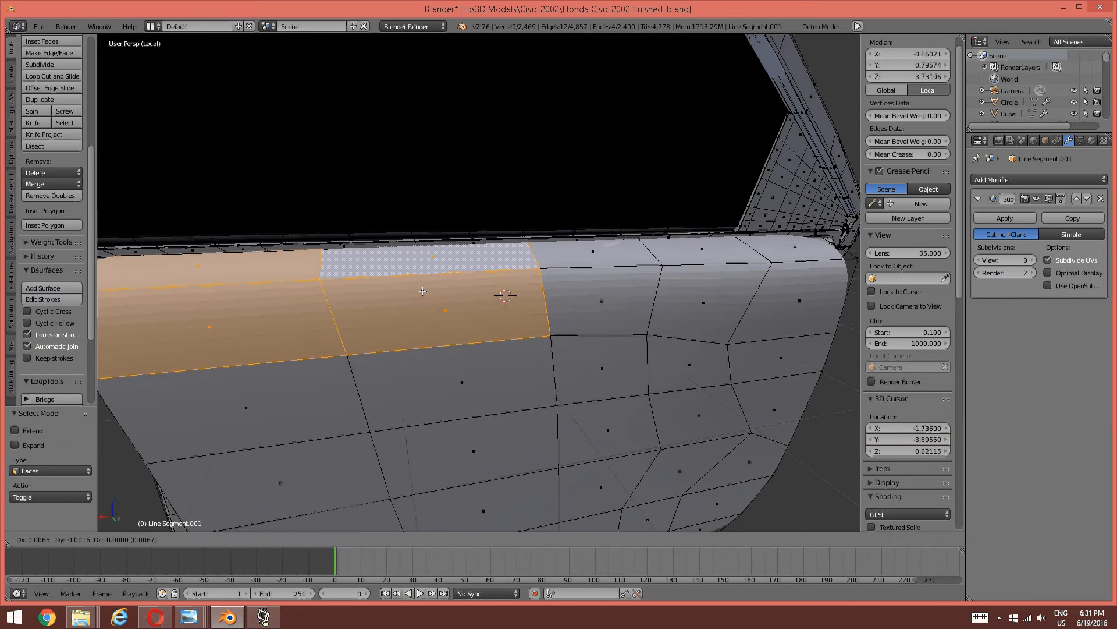
pyautogui.rightClick(557, 232)
# Add the remaining six faces toward the front of the panel's two upper rows to the selection.
pyautogui.keyDown('shift'); pyautogui.rightClick(594, 253); pyautogui.keyUp('shift')
pyautogui.keyDown('shift'); pyautogui.rightClick(600, 299); pyautogui.keyUp('shift')
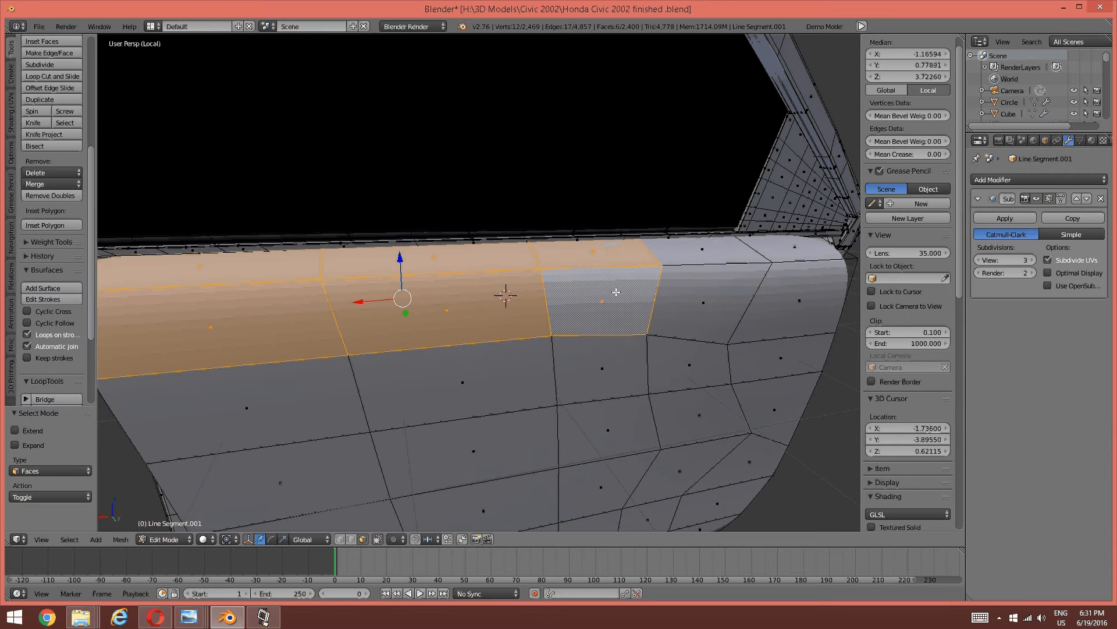
pyautogui.keyDown('shift'); pyautogui.rightClick(690, 272); pyautogui.keyUp('shift')
pyautogui.keyDown('shift'); pyautogui.rightClick(700, 252); pyautogui.keyUp('shift')
pyautogui.keyDown('shift'); pyautogui.rightClick(790, 249); pyautogui.keyUp('shift')
pyautogui.keyDown('shift'); pyautogui.rightClick(795, 295); pyautogui.keyUp('shift')
# Separate the selected upper faces of the door panel into their own object and switch to Object Mode.
pyautogui.moveTo(499, 356); pyautogui.dragTo(482, 353, button='middle')
pyautogui.press('p')
pyautogui.click(482, 353)
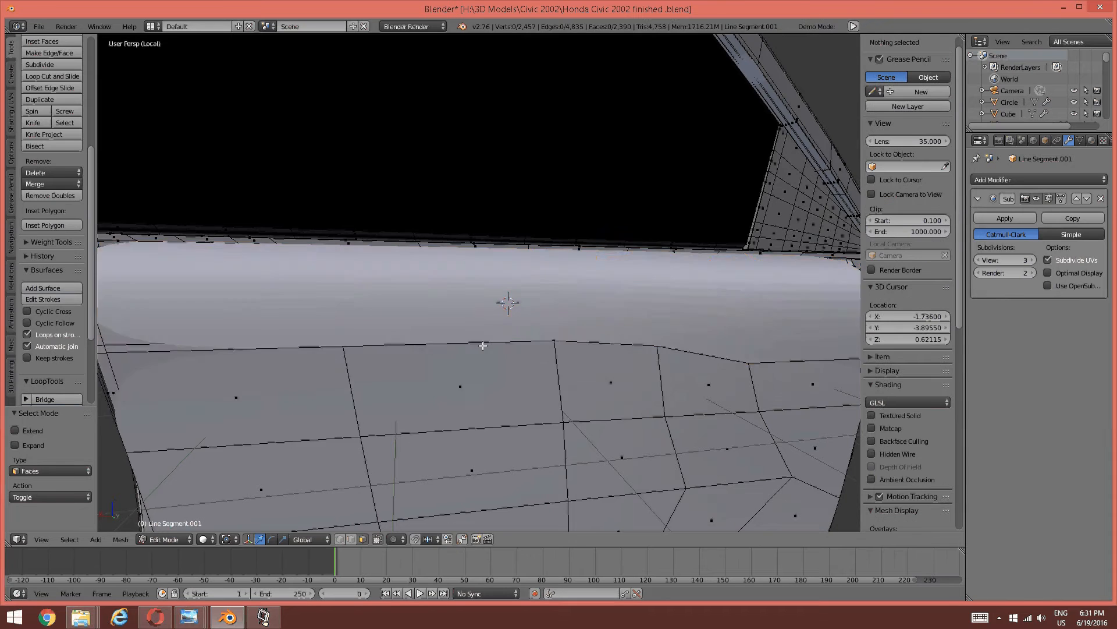
pyautogui.scroll(-4, 500, 347)
pyautogui.press('Tab')
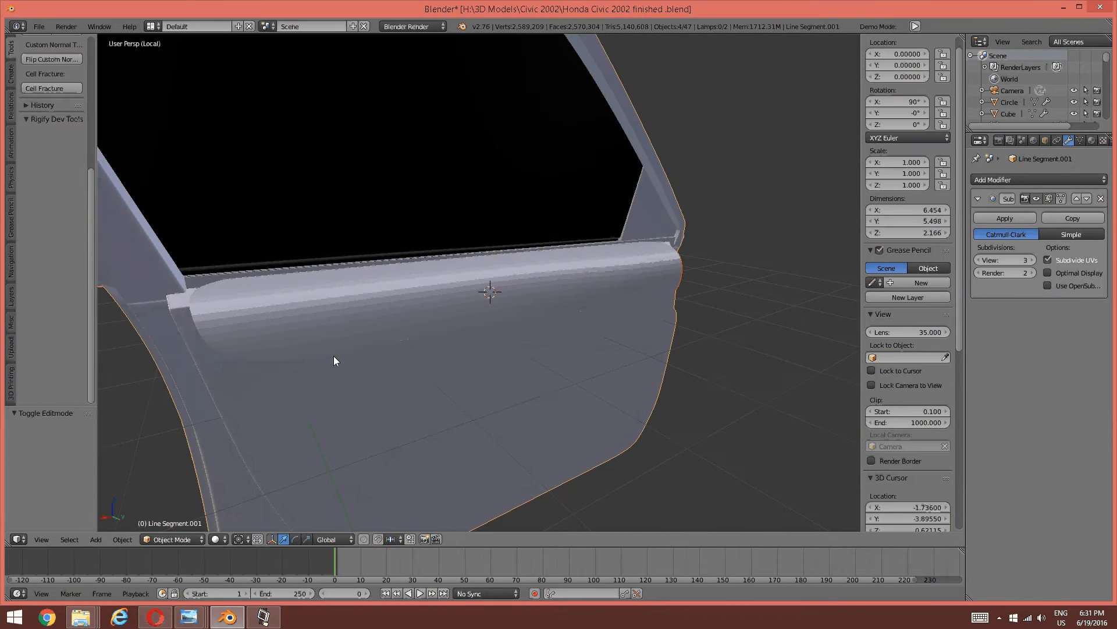
pyautogui.press('Tab')
pyautogui.click(211, 358)
pyautogui.moveTo(211, 358); pyautogui.dragTo(267, 347, button='middle')
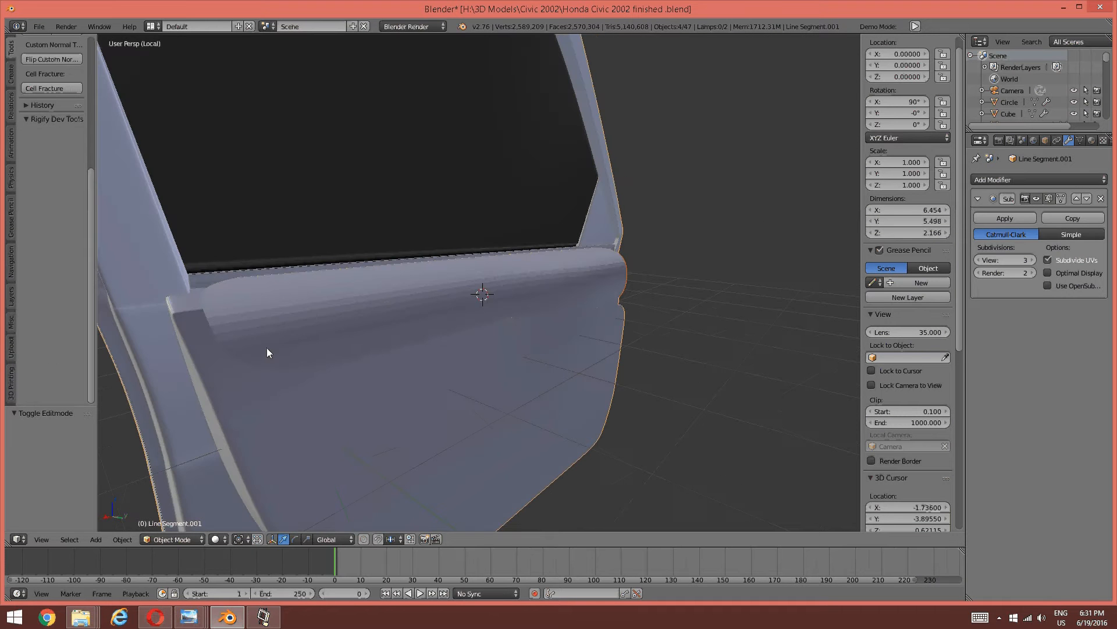
# Join the separated upper strip back into the door object and return to Edit Mode.
pyautogui.rightClick(302, 339)
pyautogui.keyDown('shift'); pyautogui.rightClick(377, 392); pyautogui.keyUp('shift')
pyautogui.hotkey('ctrl', 'j')
pyautogui.press('Tab')
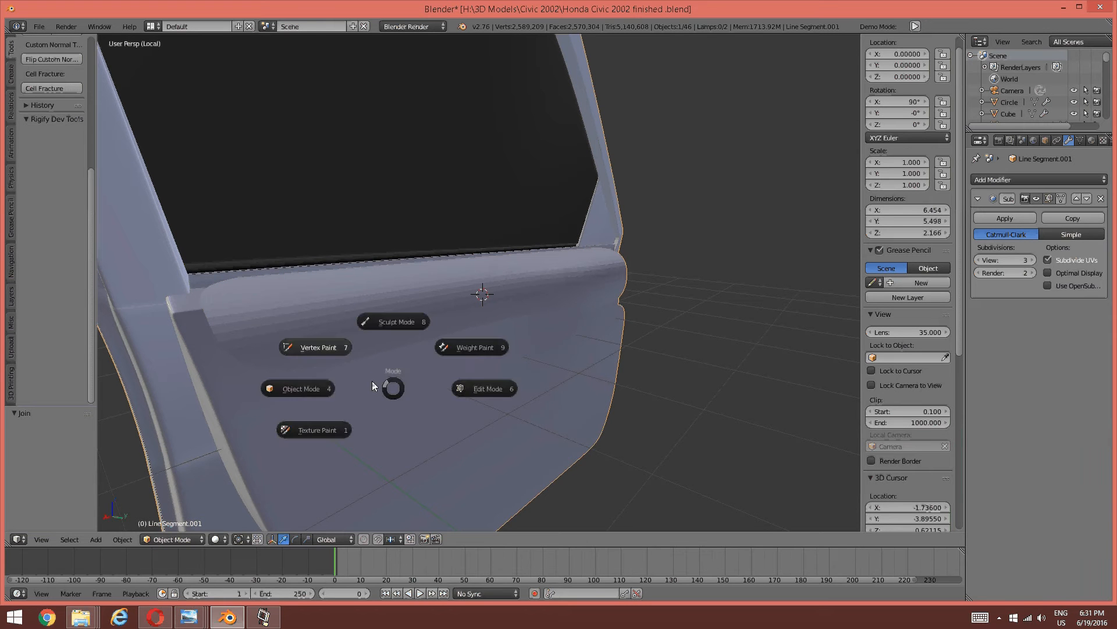
pyautogui.click(312, 388)
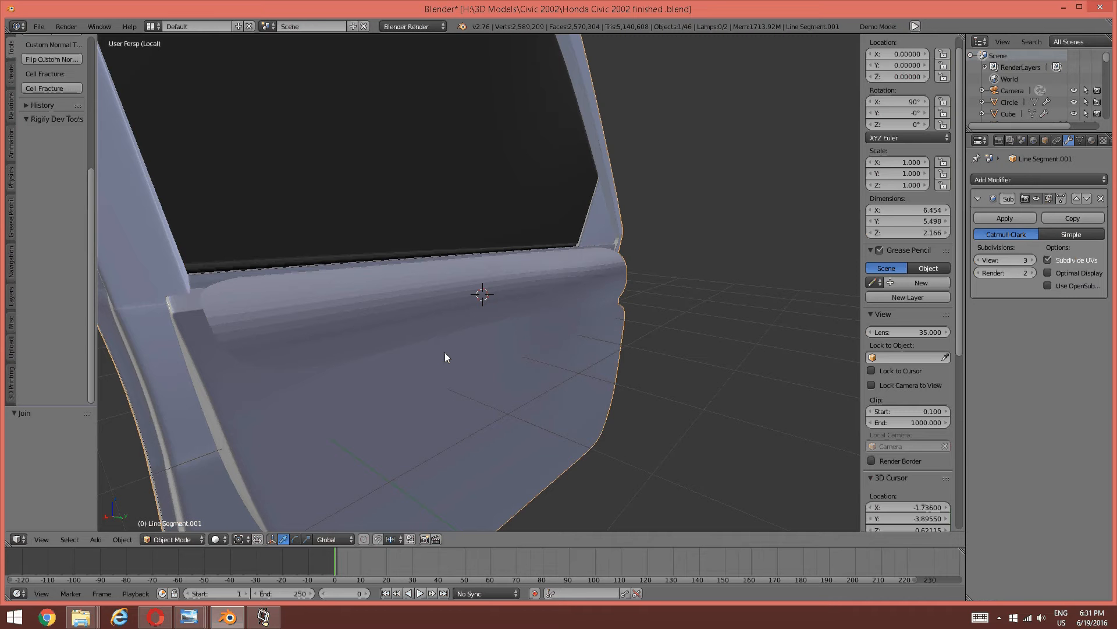
pyautogui.press('Tab')
pyautogui.click(532, 352)
pyautogui.moveTo(532, 352); pyautogui.dragTo(608, 272, button='middle')
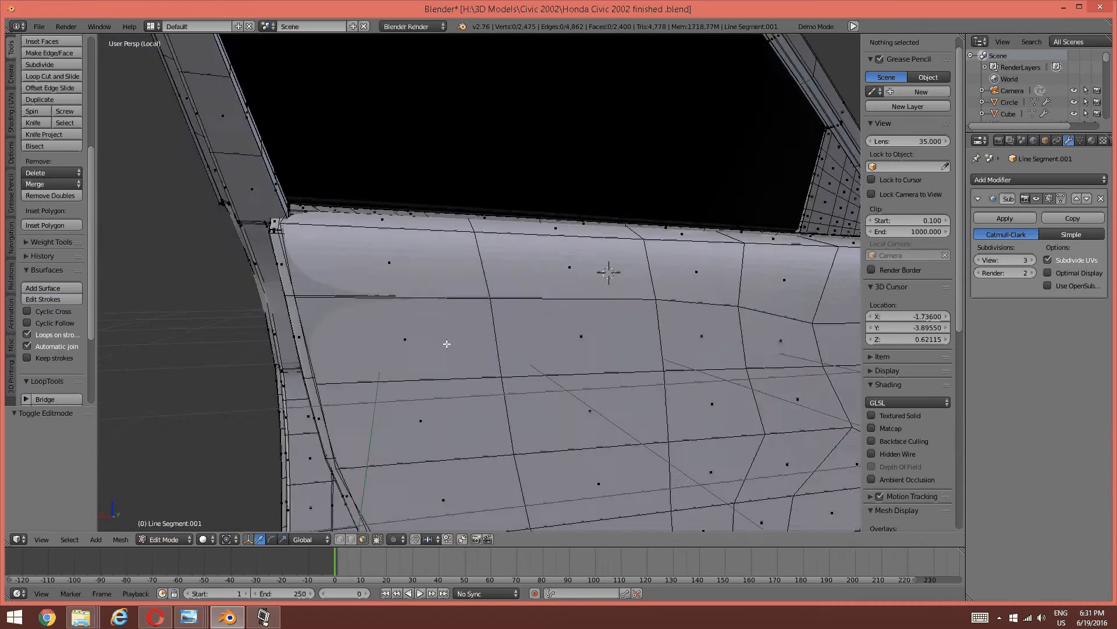
# Check the panel's lower area against the door reference photo s-l225.jpg in Windows Photo Viewer, and return to Blender.
pyautogui.moveTo(447, 344); pyautogui.dragTo(409, 354, button='middle')
pyautogui.keyDown('shift'); pyautogui.moveTo(654, 460); pyautogui.dragTo(568, 390, button='middle'); pyautogui.keyUp('shift')
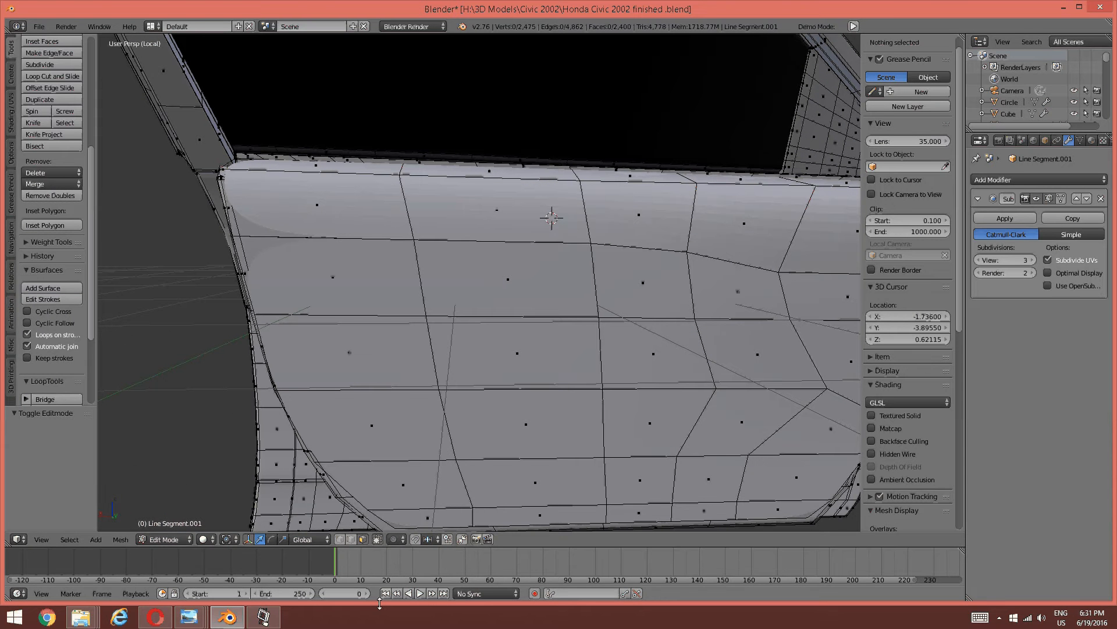
pyautogui.moveTo(194, 621)
pyautogui.moveTo(591, 560)
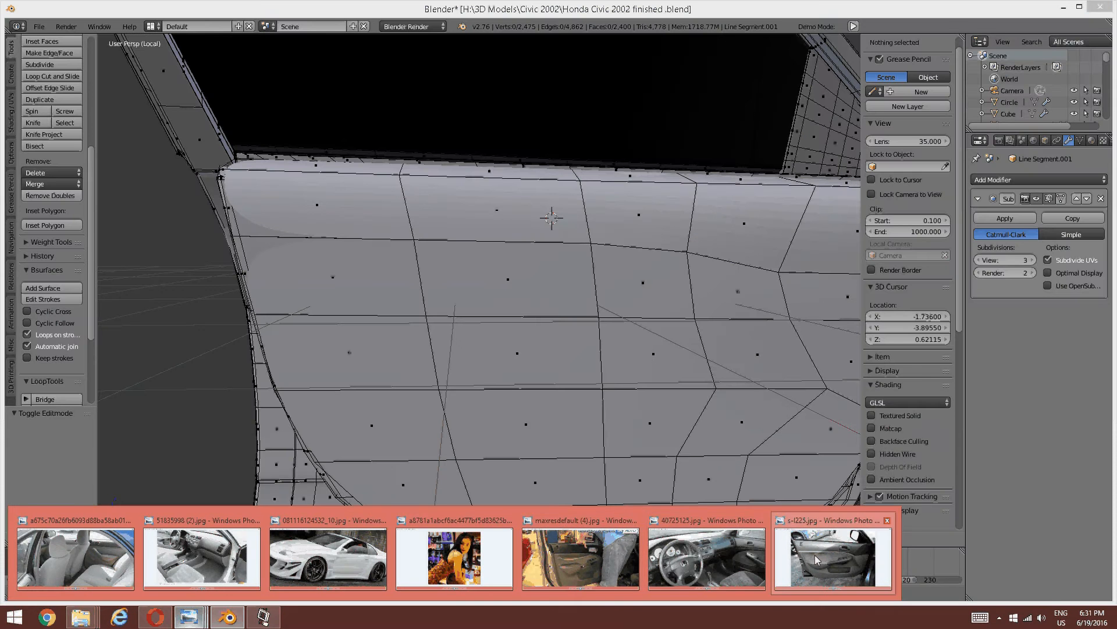
pyautogui.click(833, 555)
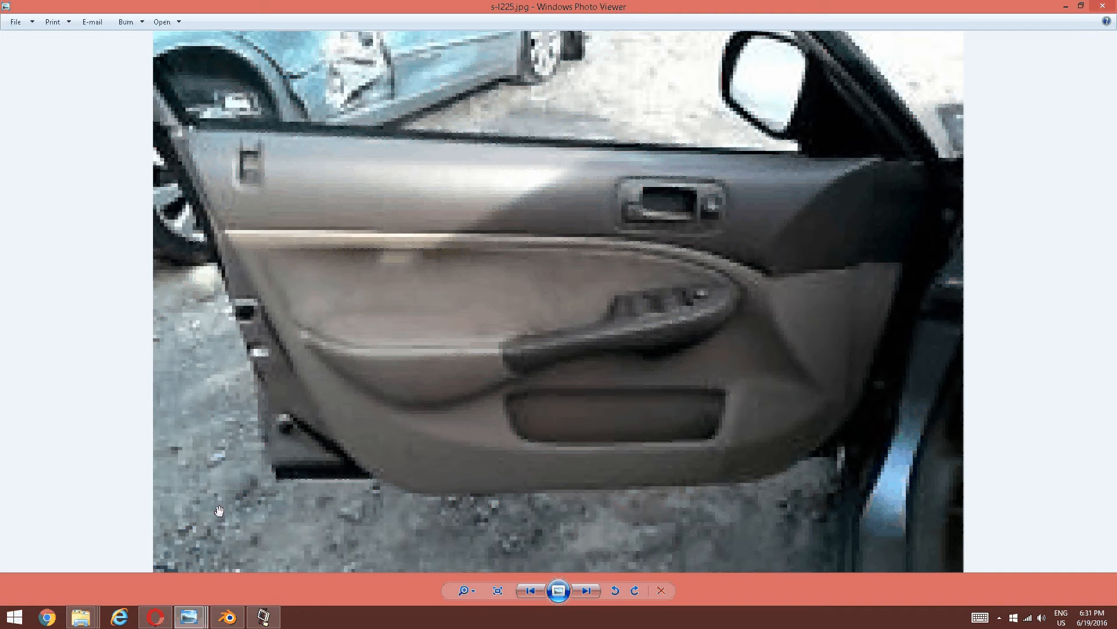
pyautogui.click(228, 617)
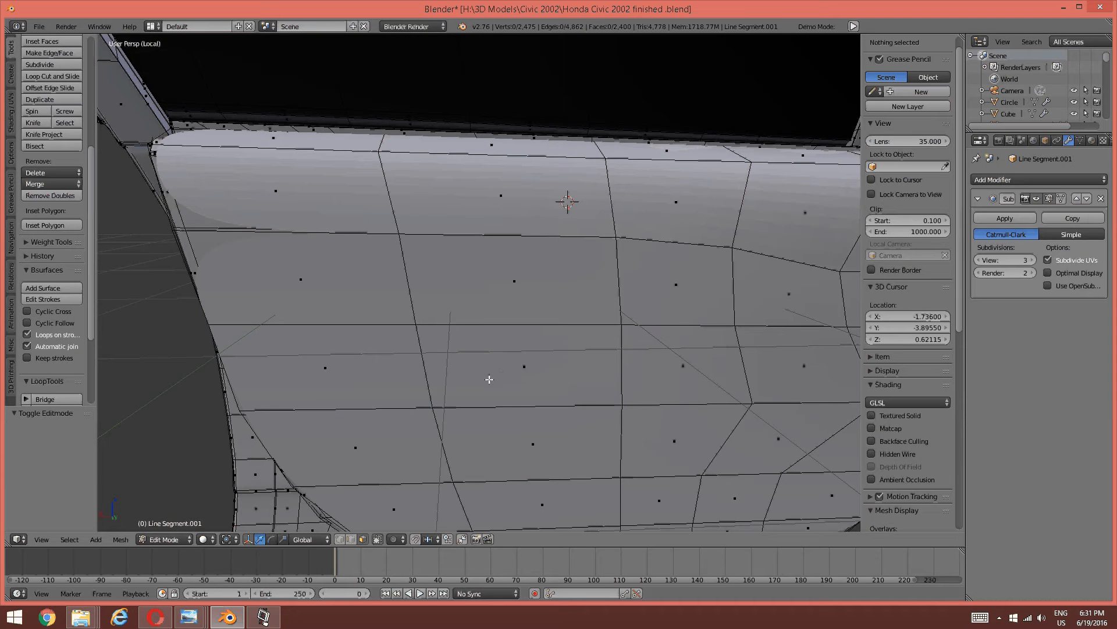
# Inspect the whole door panel from the back and compare it with the reference photo maxresdefault (4).jpg, returning to Blender.
pyautogui.keyDown('shift'); pyautogui.moveTo(489, 379); pyautogui.dragTo(483, 329, button='middle'); pyautogui.keyUp('shift')
pyautogui.press('ctrl+KP_1')
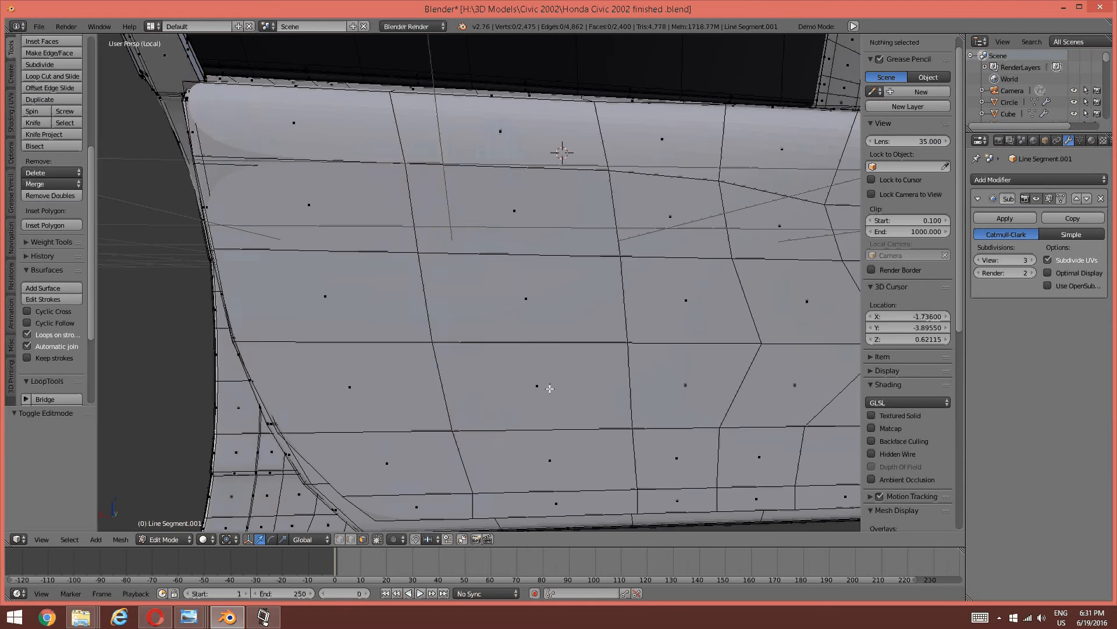
pyautogui.scroll(-3, 608, 258)
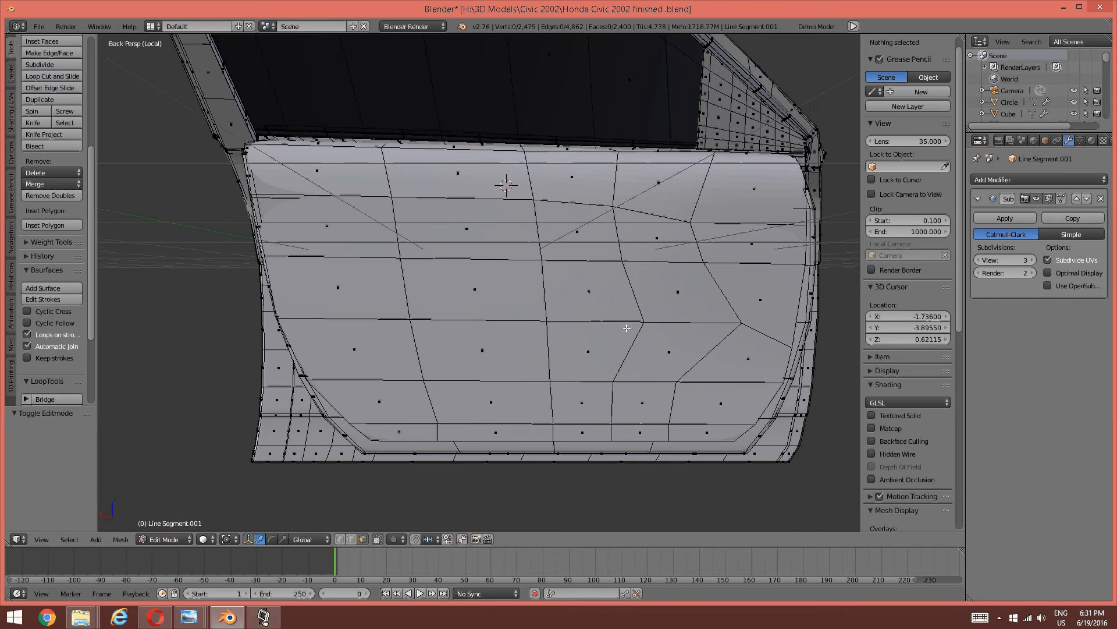
pyautogui.moveTo(198, 621)
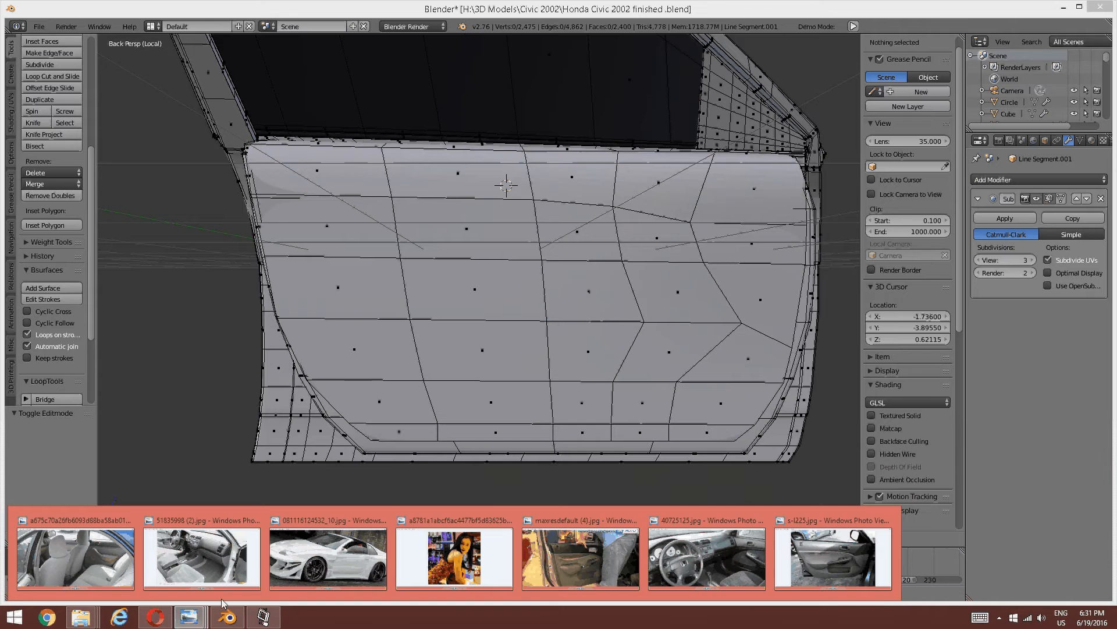
pyautogui.click(598, 550)
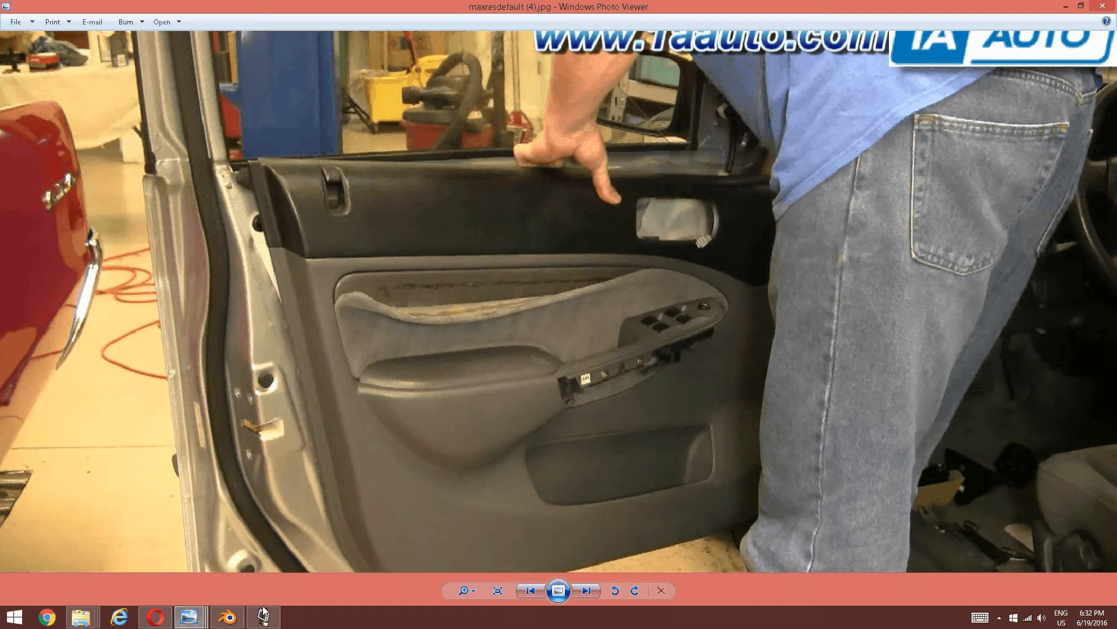
pyautogui.moveTo(263, 616)
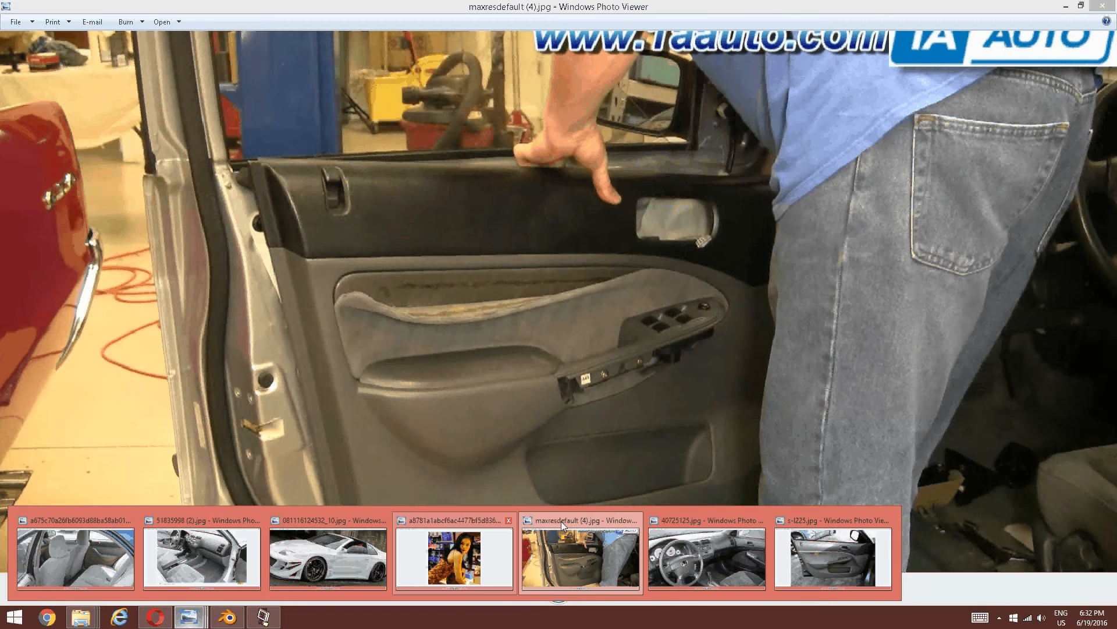
pyautogui.scroll(1, 559, 401)
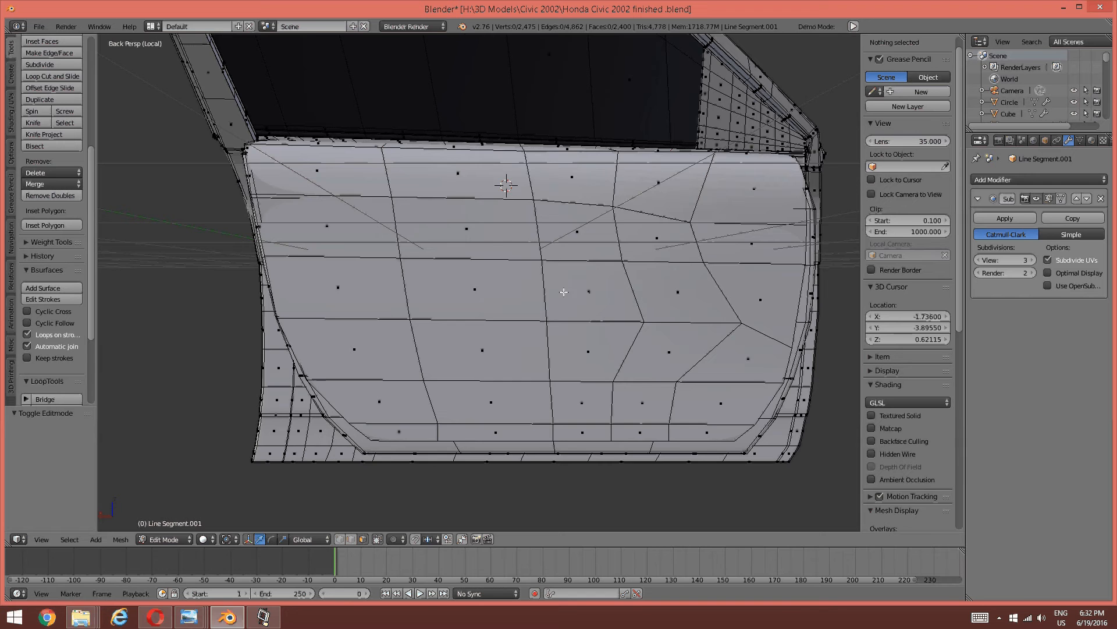
# Add a horizontal edge loop across the second face row of the door panel, slid up toward the curved trim line.
pyautogui.scroll(4, 570, 260)
pyautogui.keyDown('shift'); pyautogui.moveTo(570, 260); pyautogui.dragTo(562, 261, button='middle'); pyautogui.keyUp('shift')
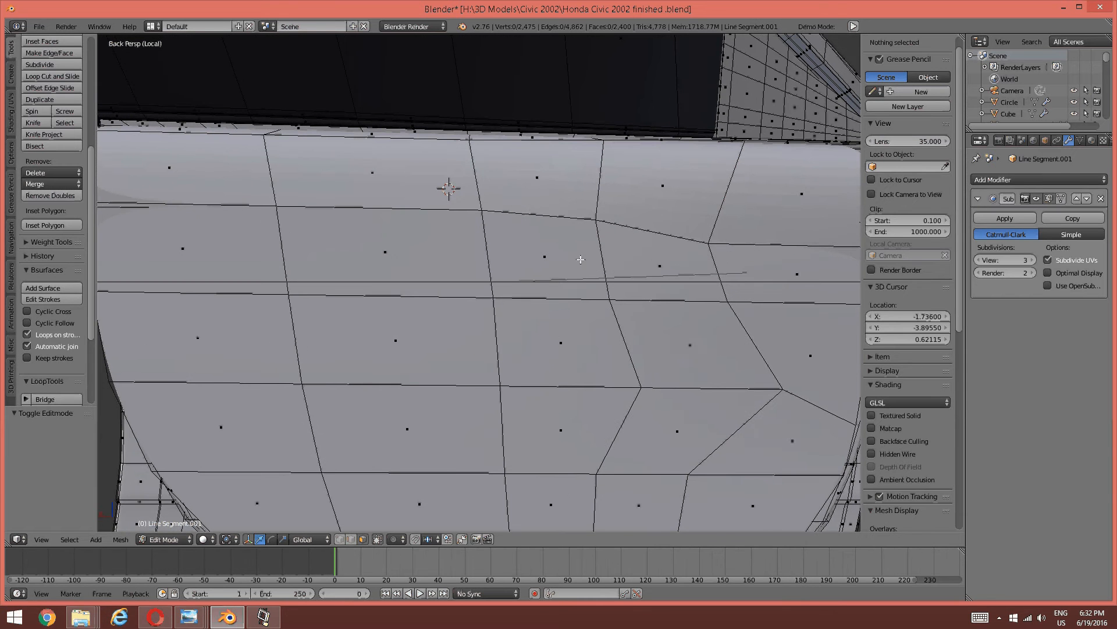
pyautogui.hotkey('ctrl', 'r')
pyautogui.click(581, 252)
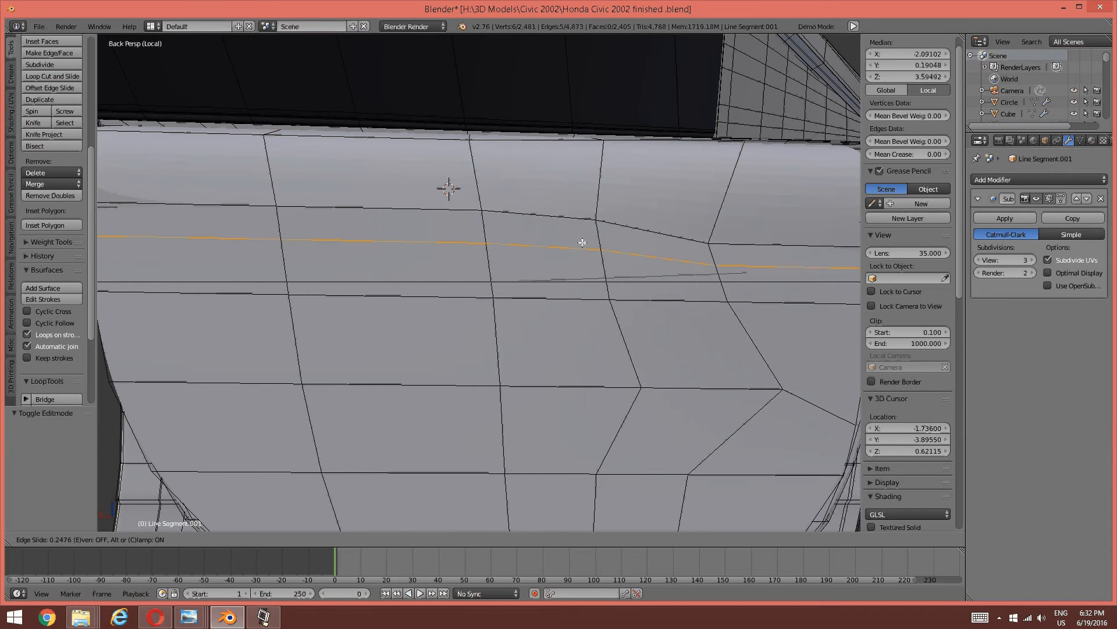
pyautogui.click(580, 241)
pyautogui.press('a')
pyautogui.scroll(-3, 482, 242)
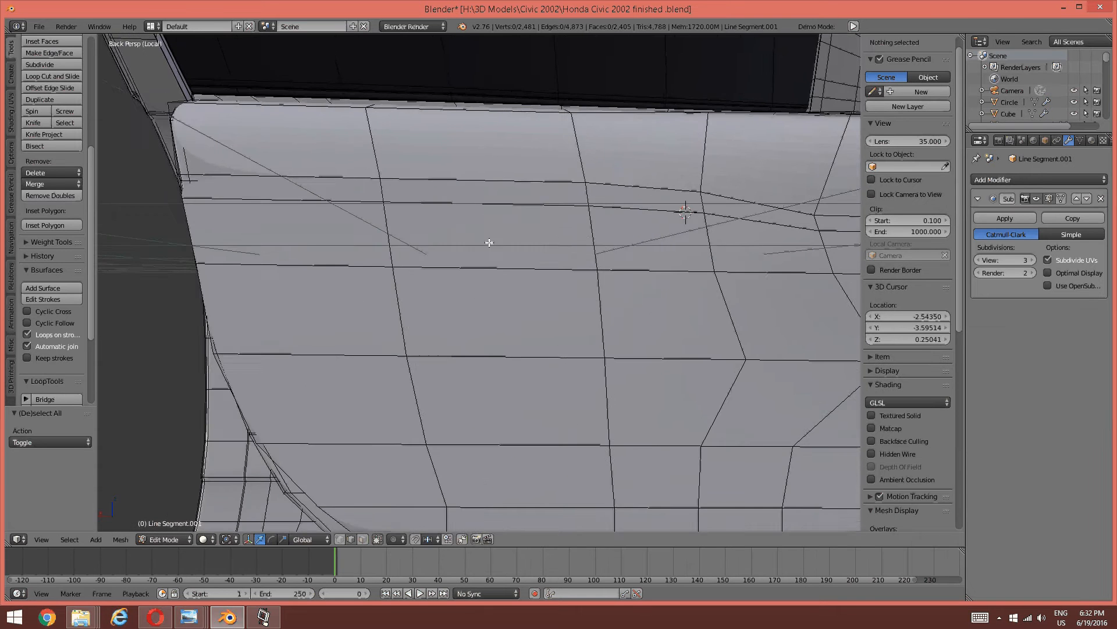
# Add a vertical edge loop centred in the rearmost column of faces below the upper trim.
pyautogui.scroll(1, 478, 241)
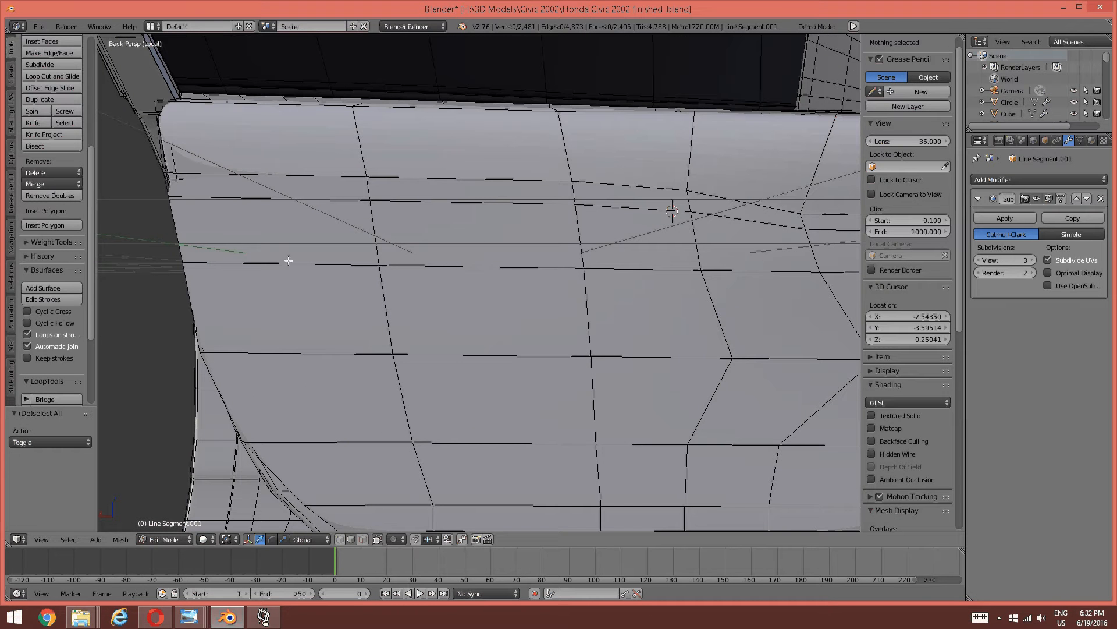
pyautogui.hotkey('ctrl', 'r')
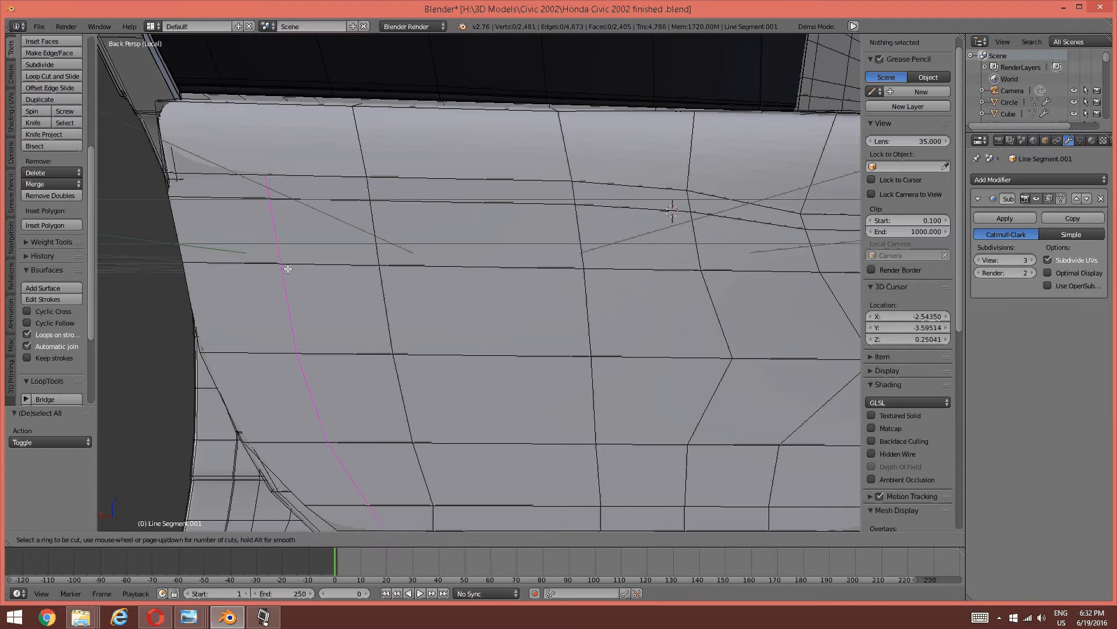
pyautogui.click(288, 268)
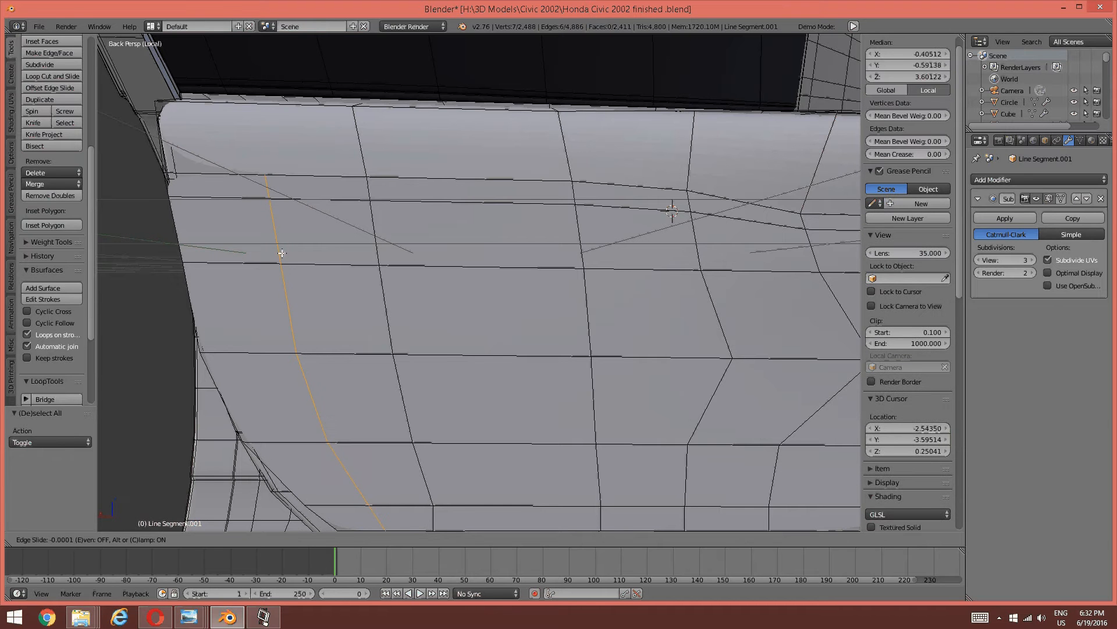
pyautogui.rightClick(282, 235)
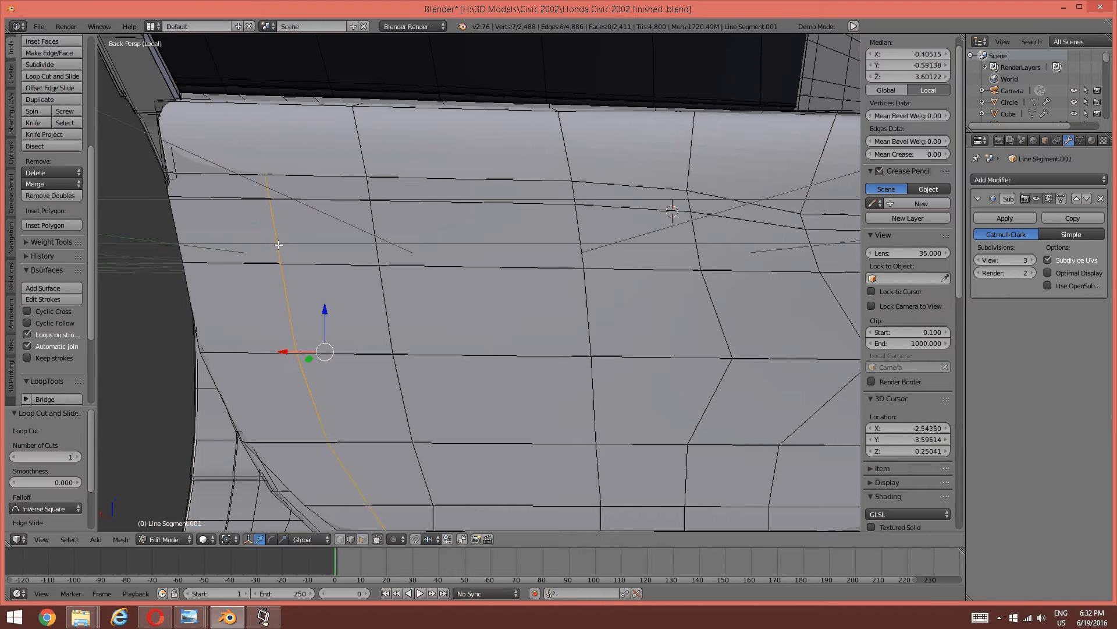
# Consult photo s-l225.jpg and edge-slide the rear loop's three uppermost edges toward the panel's rear edge.
pyautogui.rightClick(279, 245)
pyautogui.keyDown('shift'); pyautogui.rightClick(294, 284); pyautogui.keyUp('shift')
pyautogui.keyDown('shift'); pyautogui.rightClick(268, 188); pyautogui.keyUp('shift')
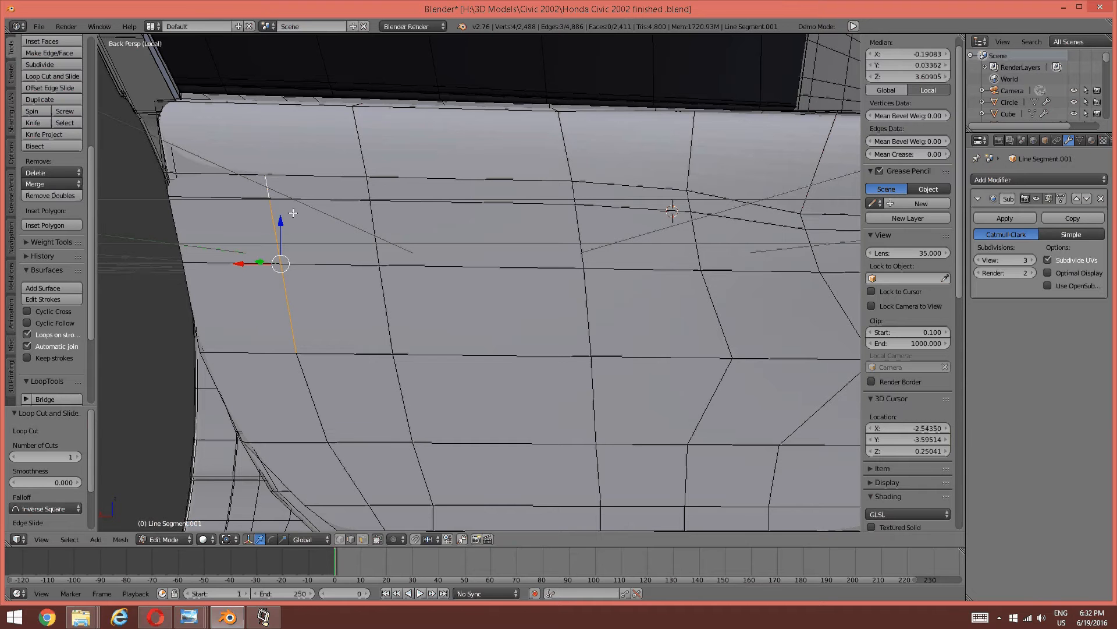
pyautogui.moveTo(188, 622)
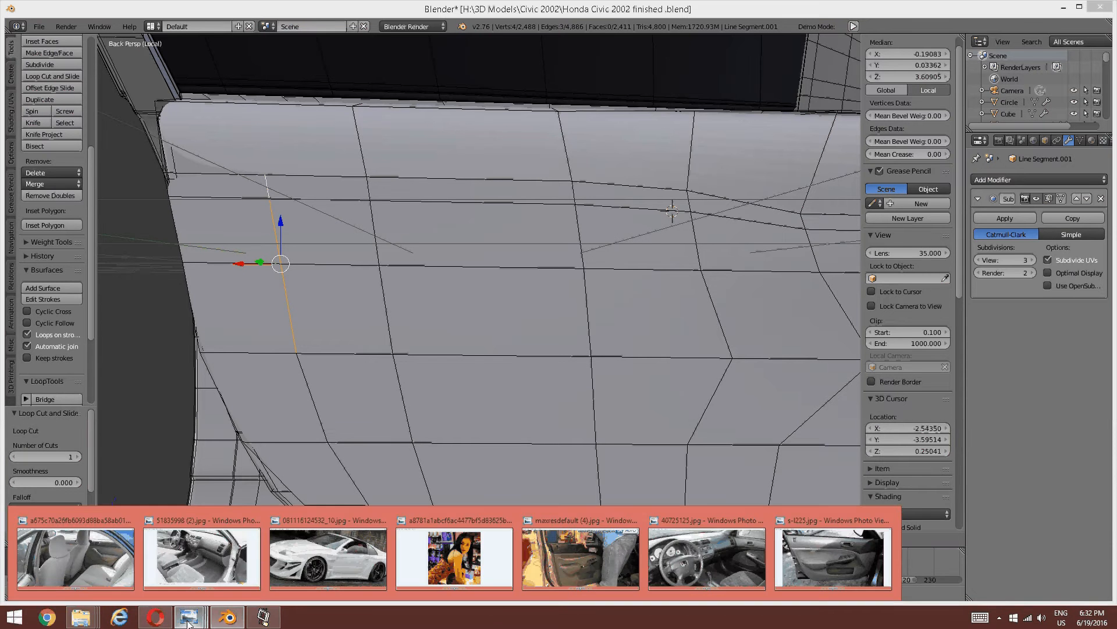
pyautogui.click(794, 512)
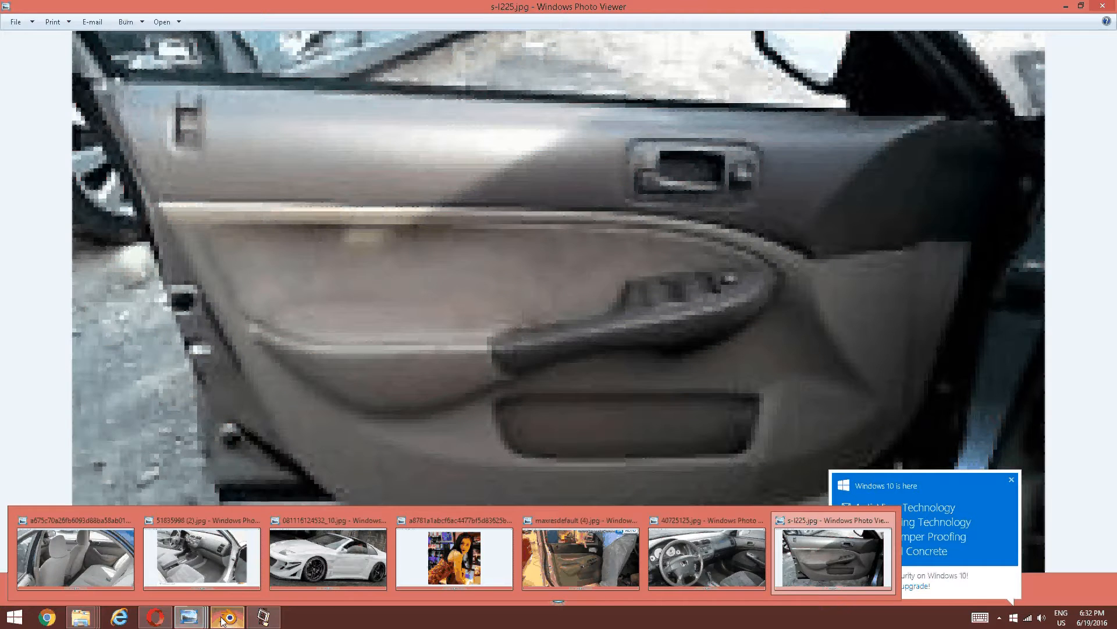
pyautogui.click(222, 621)
pyautogui.hotkey('ctrl', 'e')
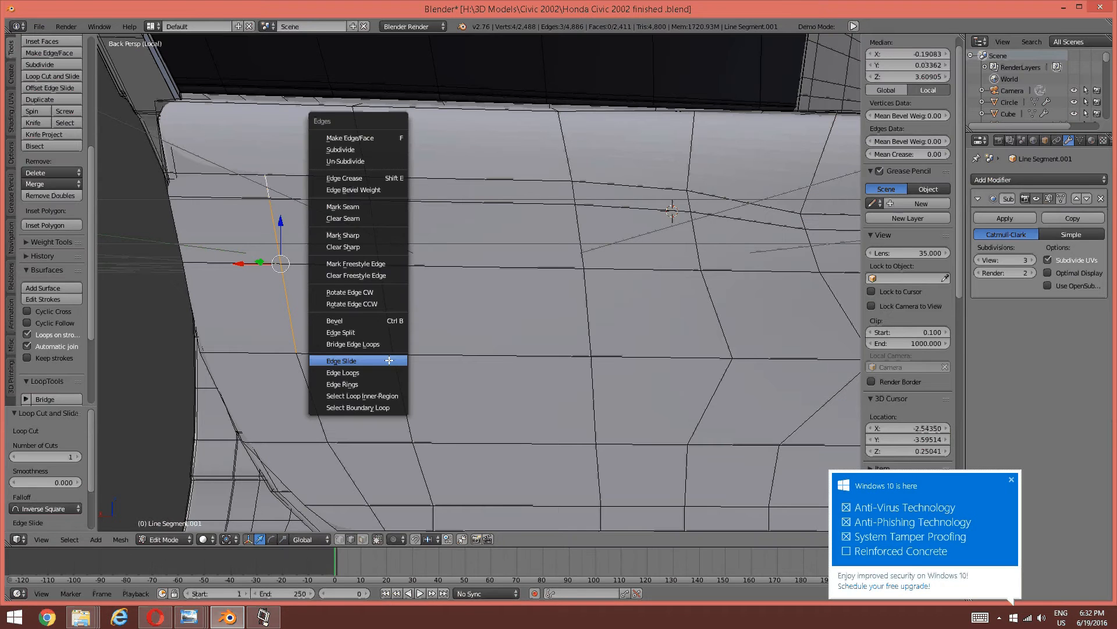
pyautogui.click(389, 360)
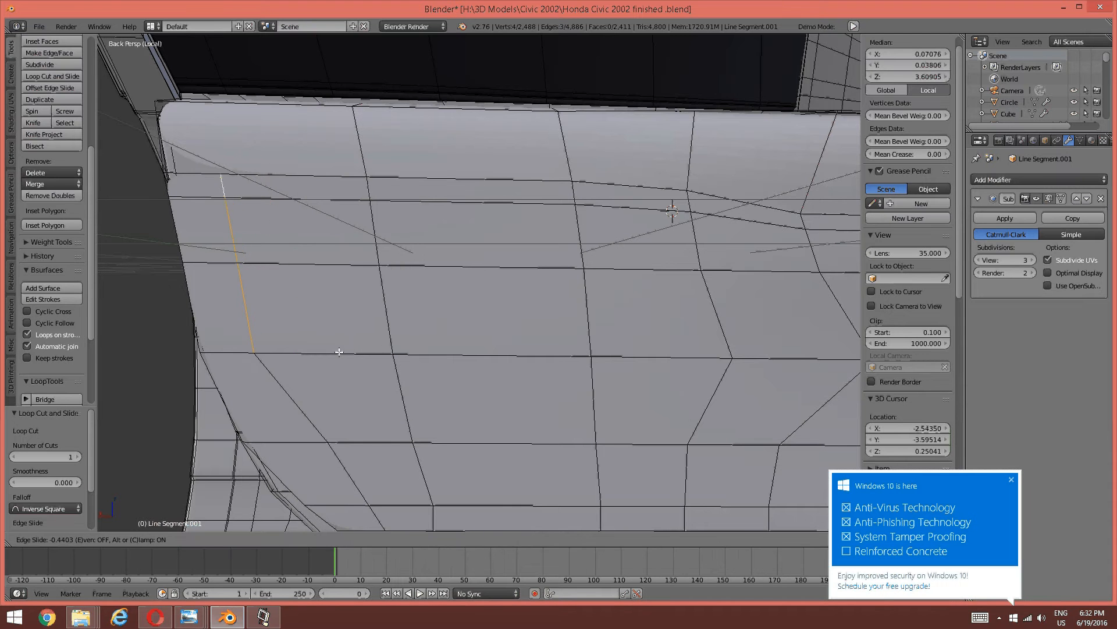
pyautogui.click(333, 354)
pyautogui.press('a')
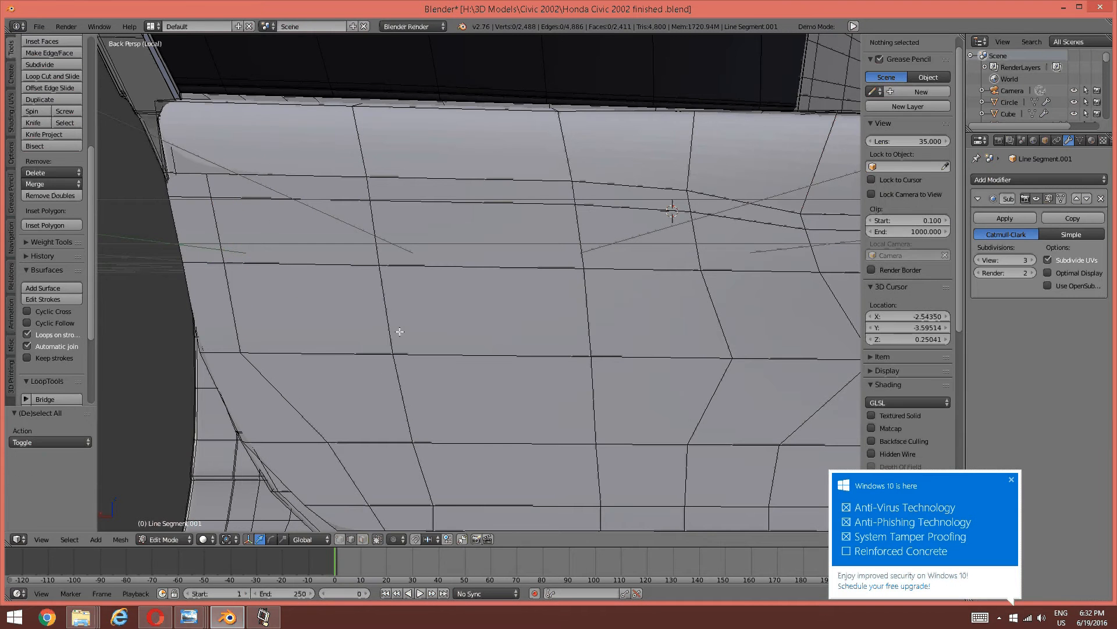
# Check the armrest area in s-l225.jpg and add a vertical edge loop near the panel's front, slid slightly forward.
pyautogui.moveTo(394, 327); pyautogui.dragTo(343, 303, button='middle')
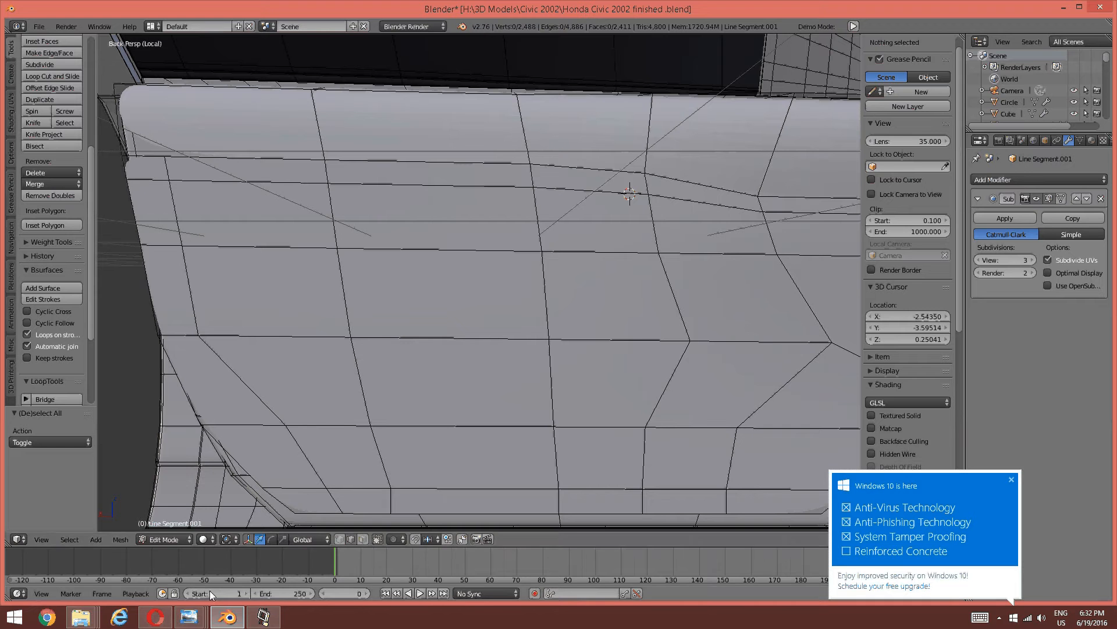
pyautogui.moveTo(200, 617)
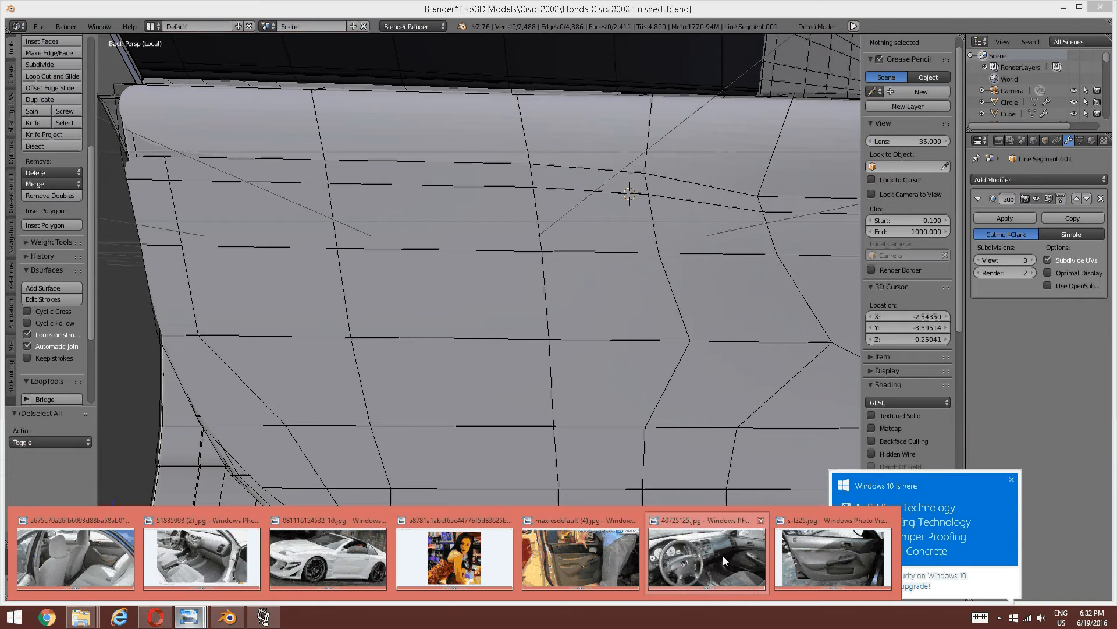
pyautogui.click(832, 556)
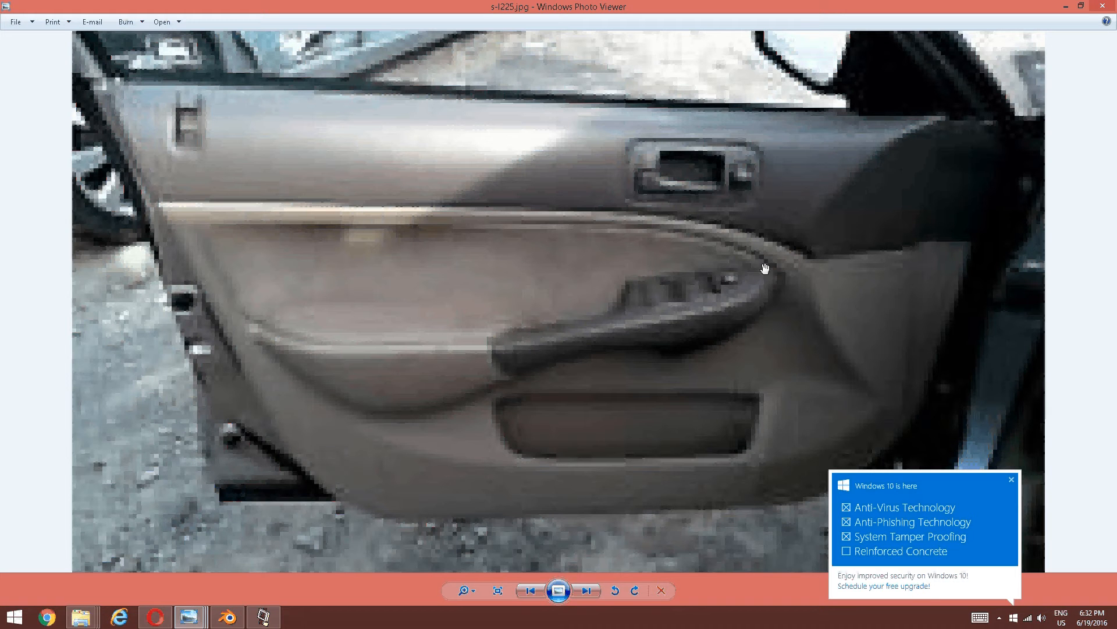
pyautogui.click(229, 619)
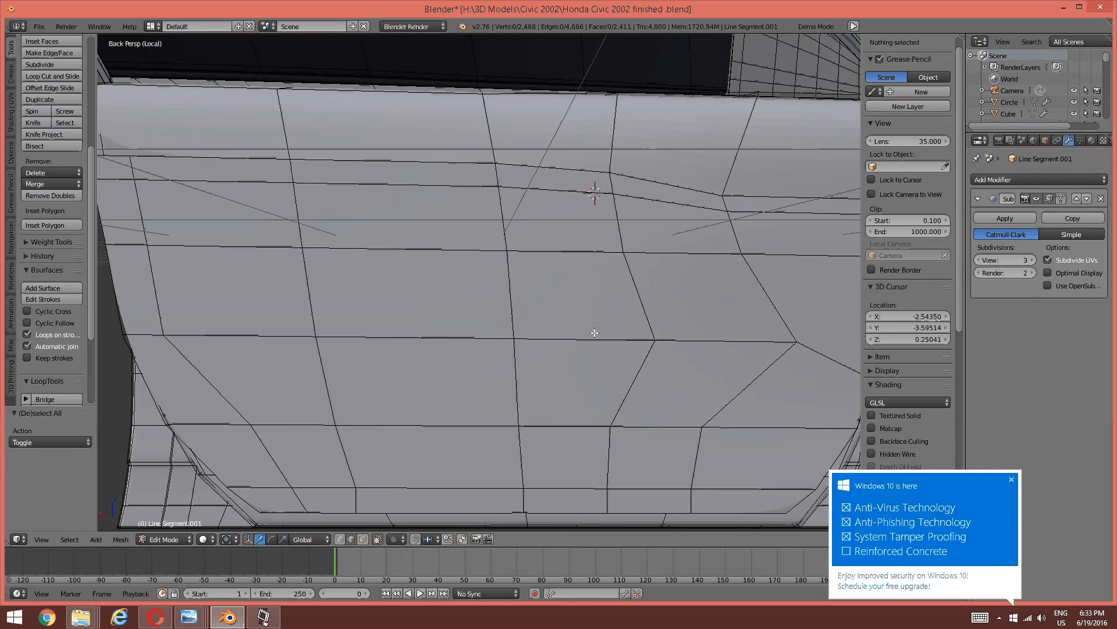
pyautogui.keyDown('shift'); pyautogui.moveTo(706, 318); pyautogui.dragTo(700, 322, button='middle'); pyautogui.keyUp('shift')
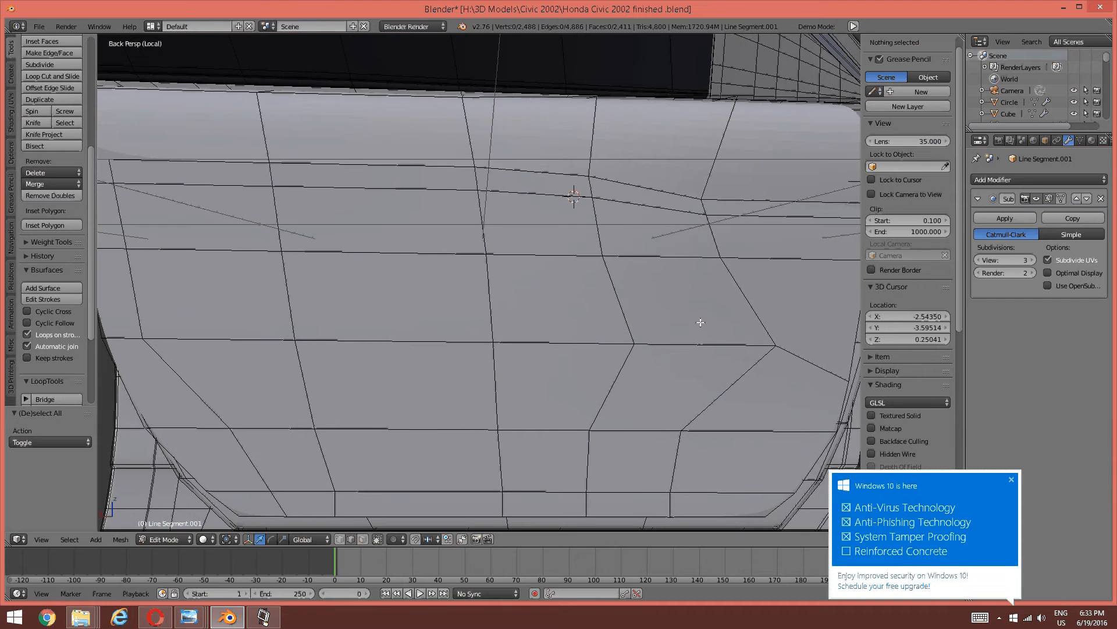
pyautogui.hotkey('ctrl', 'r')
pyautogui.click(700, 322)
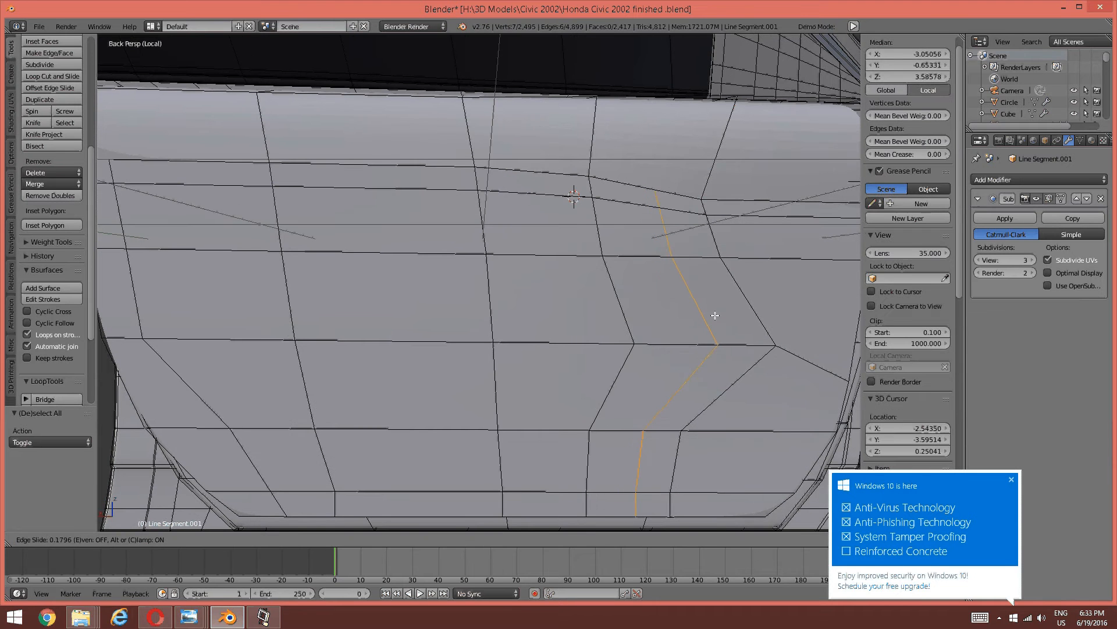
pyautogui.click(718, 313)
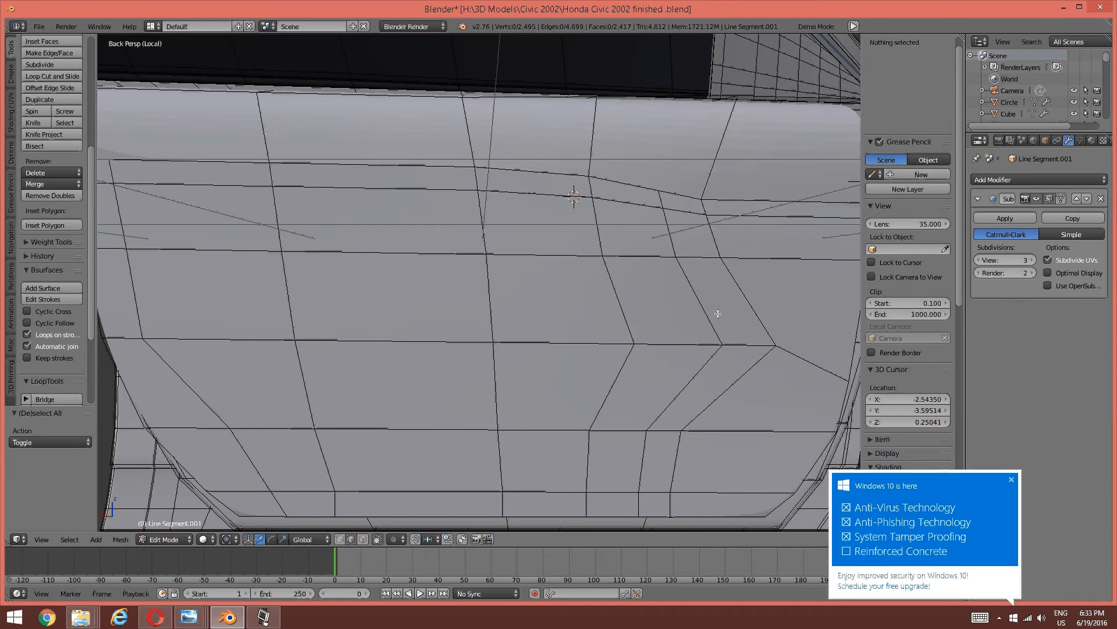
pyautogui.click(222, 622)
pyautogui.click(221, 621)
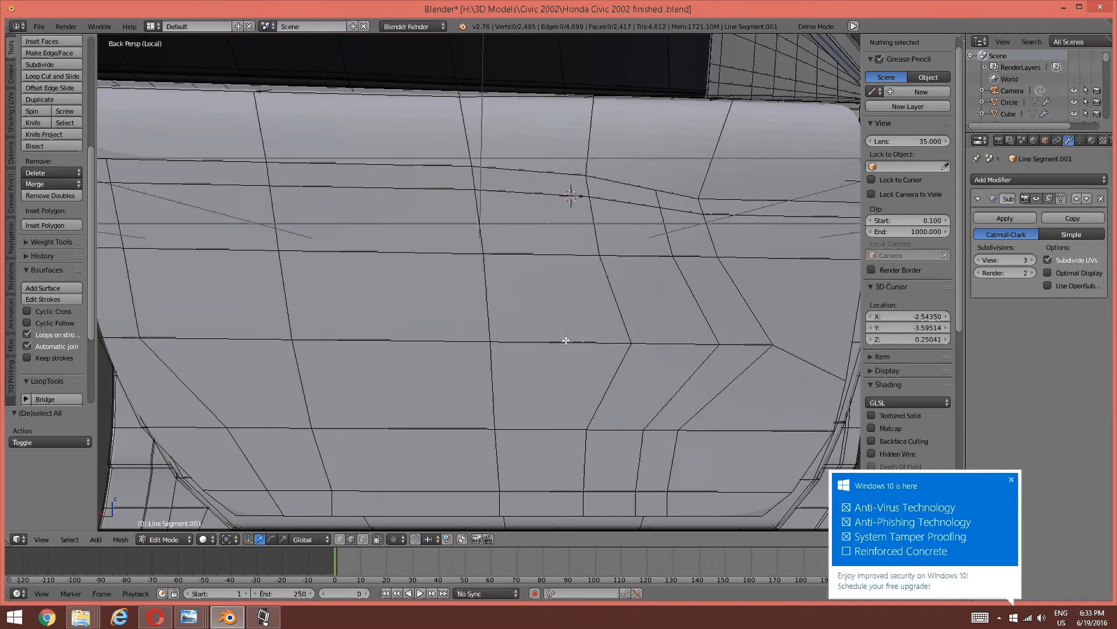
# In vertex select mode, slide the two vertices of the front vertical loops on the mid-height edge line toward the rear.
pyautogui.hotkey('ctrl', 'Tab')
pyautogui.click(548, 317)
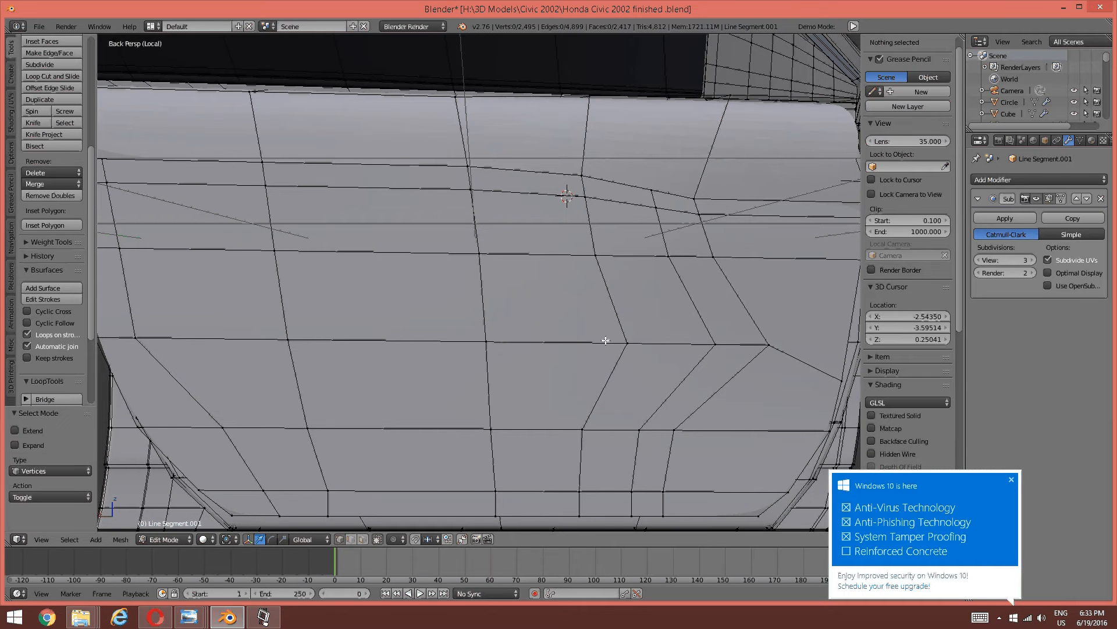
pyautogui.rightClick(627, 343)
pyautogui.hotkey('shift', 'v')
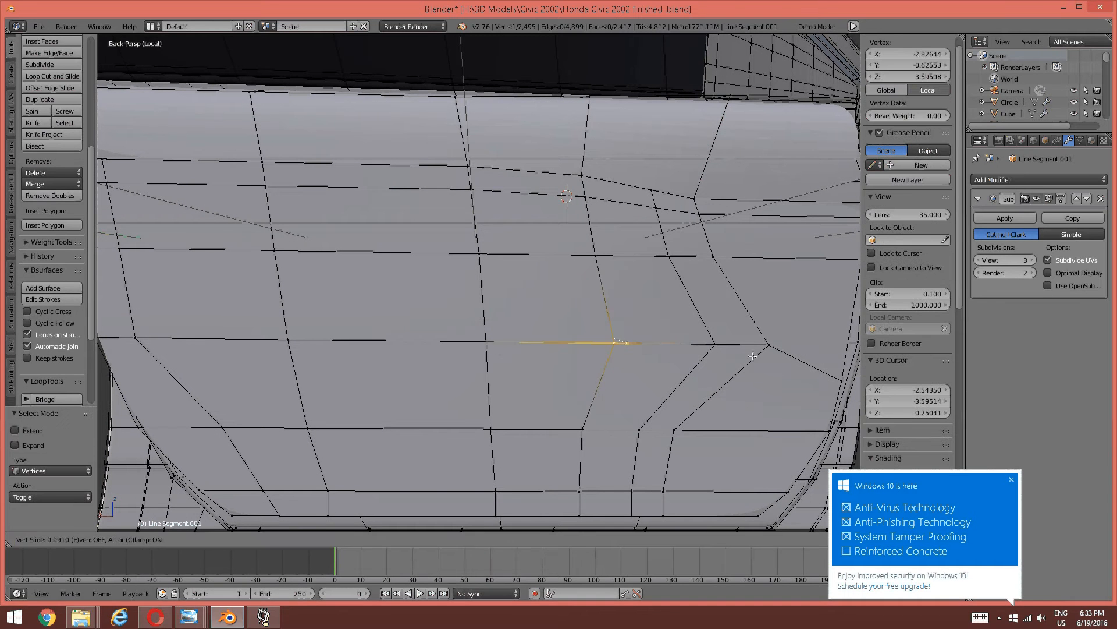
pyautogui.click(690, 353)
pyautogui.press('a')
pyautogui.rightClick(715, 343)
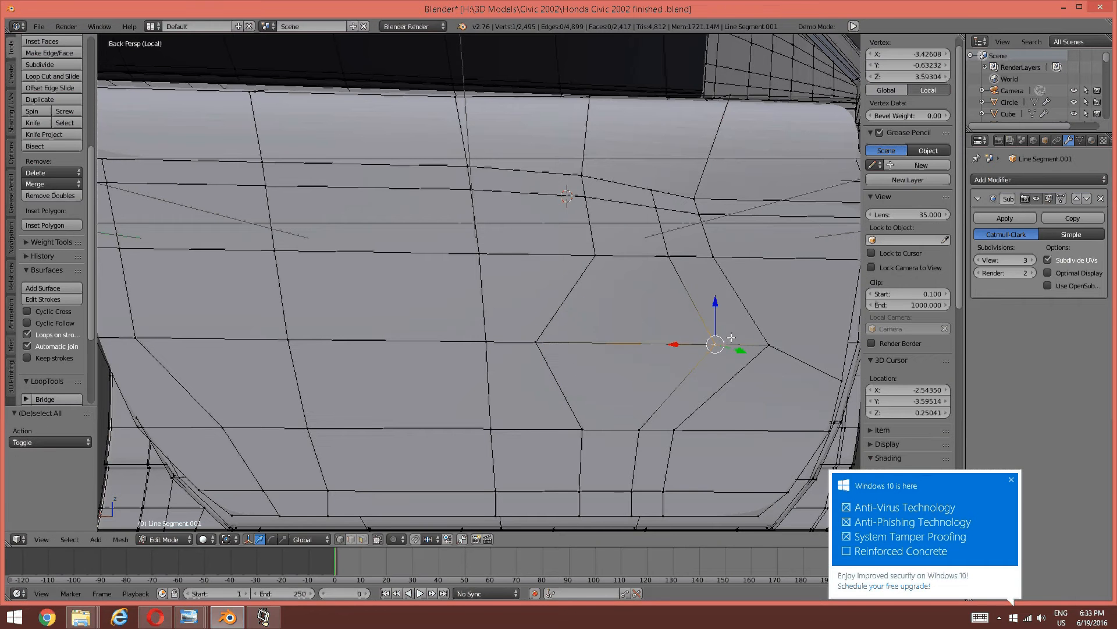
pyautogui.hotkey('shift', 'v')
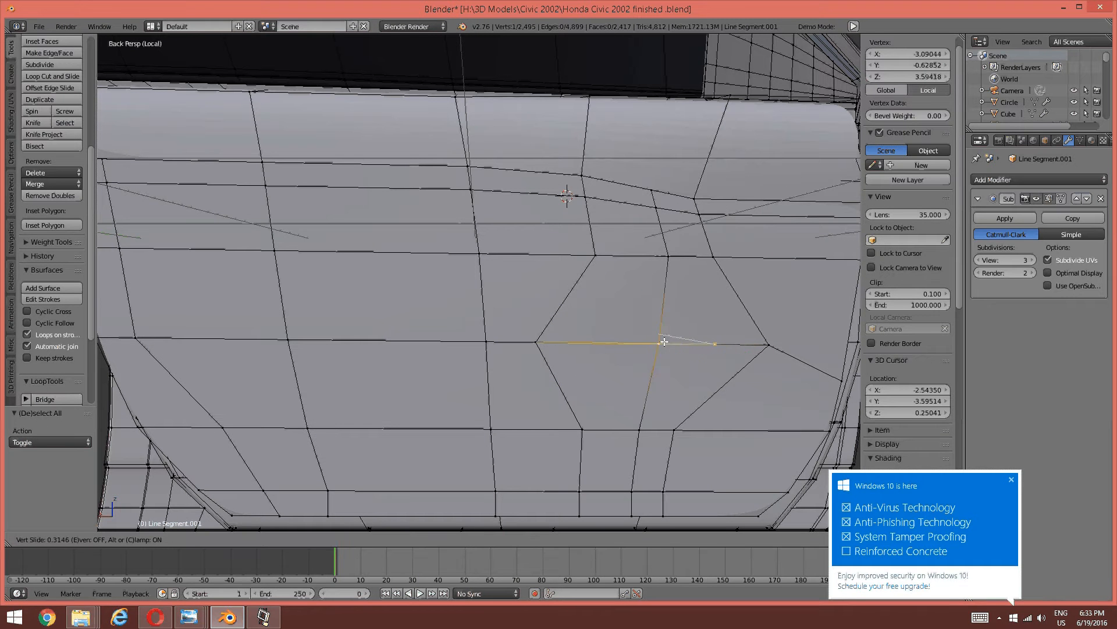
pyautogui.click(594, 347)
pyautogui.press('a')
# Slide the same two loops' vertices on the next edge line down slightly toward the rear to smooth their curve.
pyautogui.rightClick(639, 429)
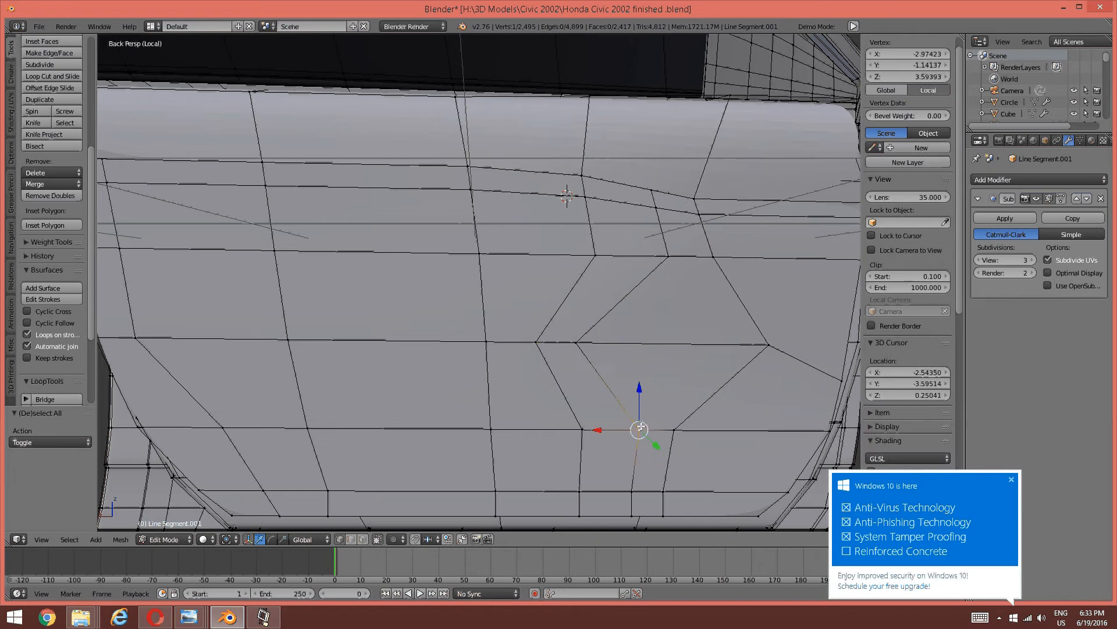
pyautogui.rightClick(582, 429)
pyautogui.press('g')
pyautogui.press('g')
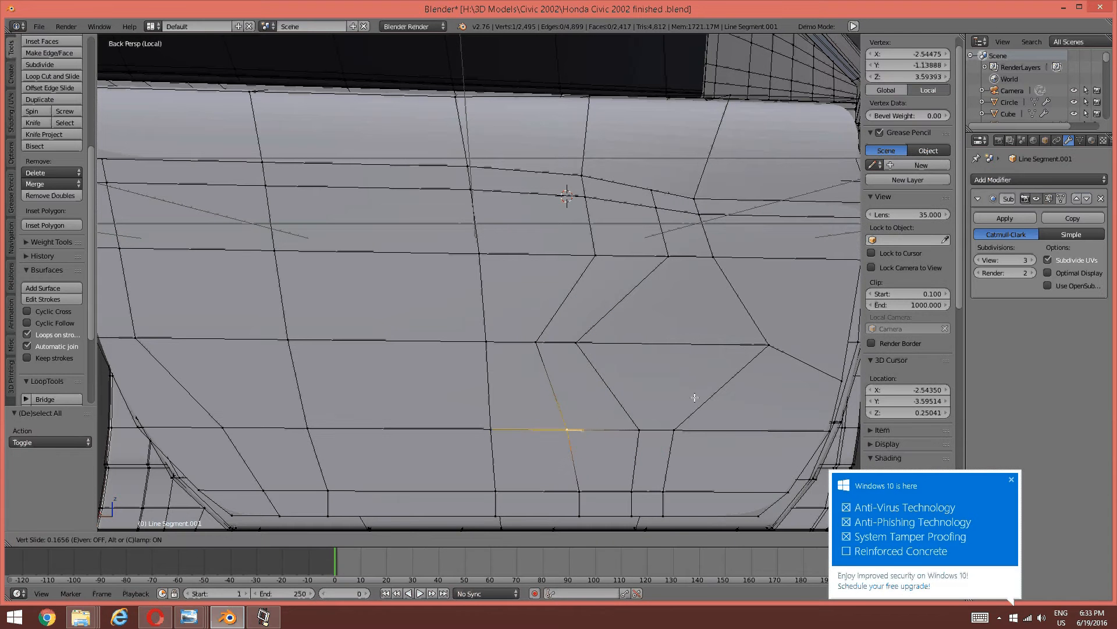
pyautogui.click(694, 397)
pyautogui.press('a')
pyautogui.rightClick(641, 429)
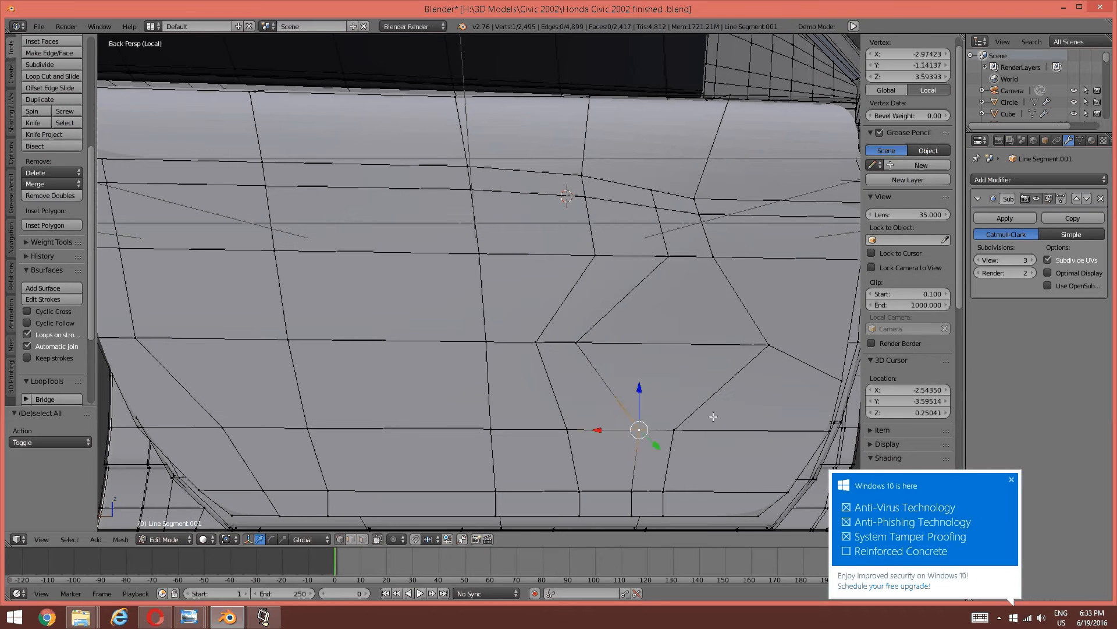
pyautogui.press('g')
pyautogui.press('g')
pyautogui.click(687, 422)
pyautogui.press('a')
pyautogui.keyDown('shift'); pyautogui.moveTo(589, 344); pyautogui.dragTo(593, 357, button='middle'); pyautogui.keyUp('shift')
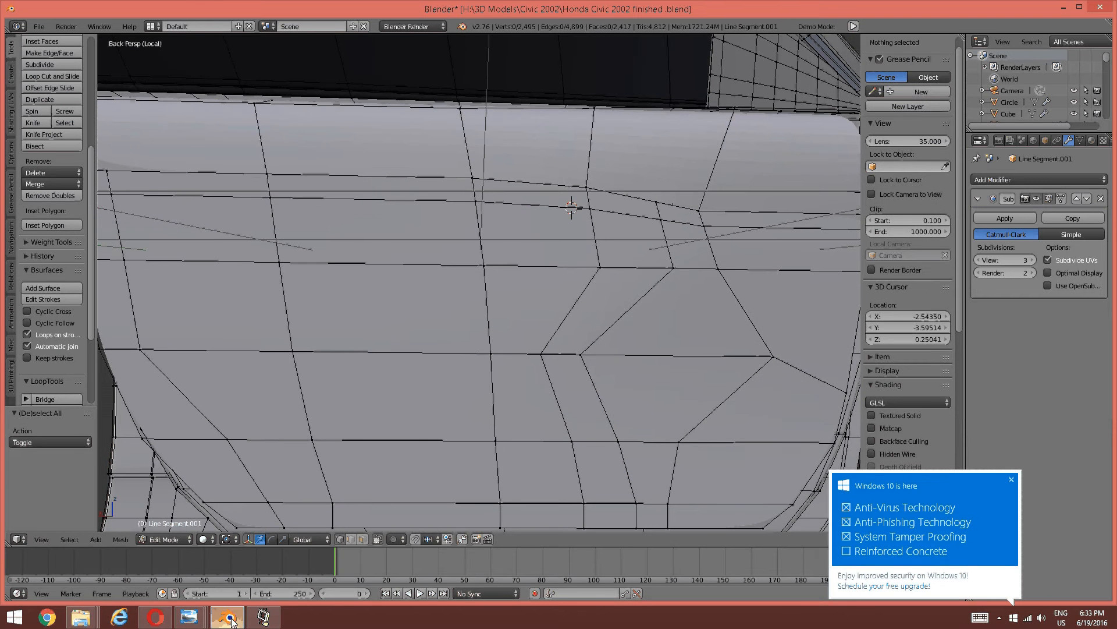
# Check the armrest and switch area in the door photo s-l225.jpg and return to the Blender model.
pyautogui.moveTo(185, 618)
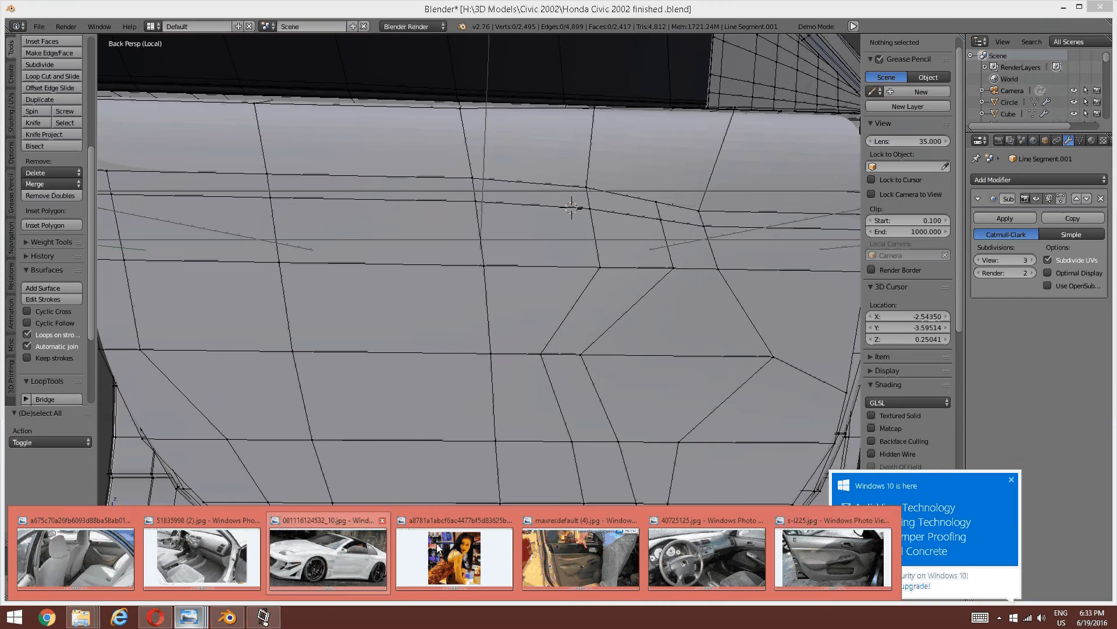
pyautogui.click(792, 574)
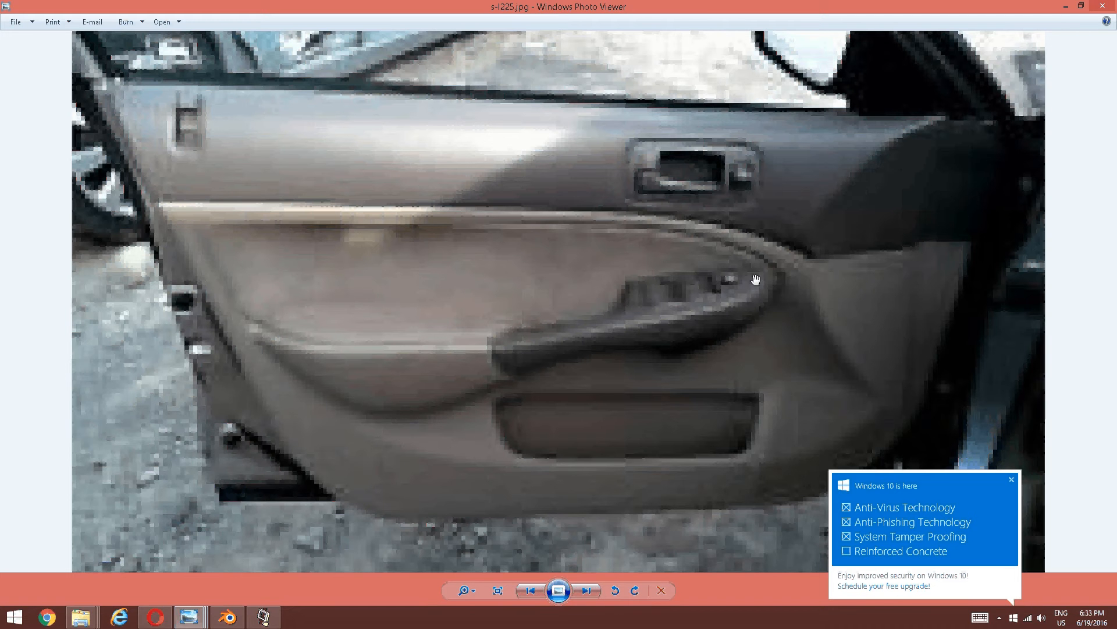
pyautogui.click(186, 617)
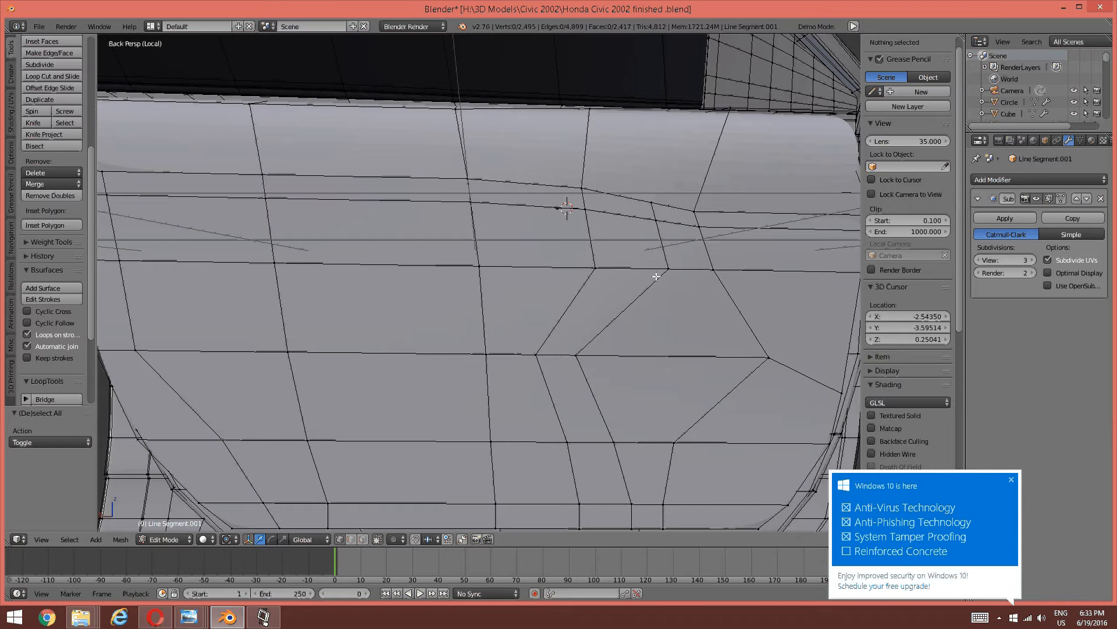
# Slide the inner corner vertex of the panel's bent edge line, on the row below the bend, upward along its diagonal edge.
pyautogui.keyDown('shift'); pyautogui.moveTo(439, 307); pyautogui.dragTo(473, 304, button='middle'); pyautogui.keyUp('shift')
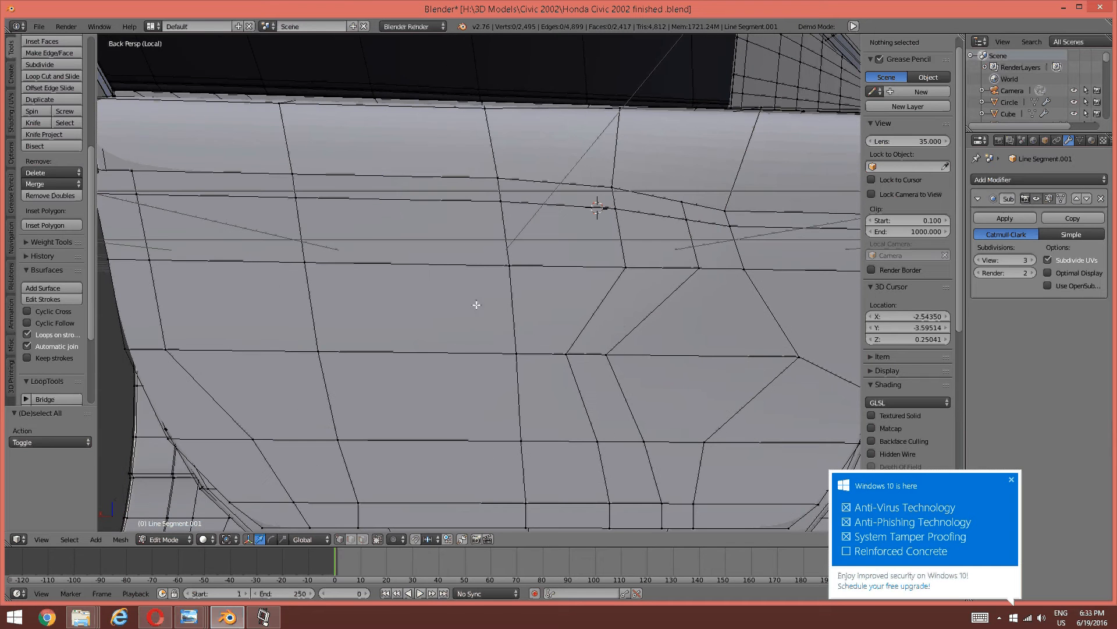
pyautogui.rightClick(606, 353)
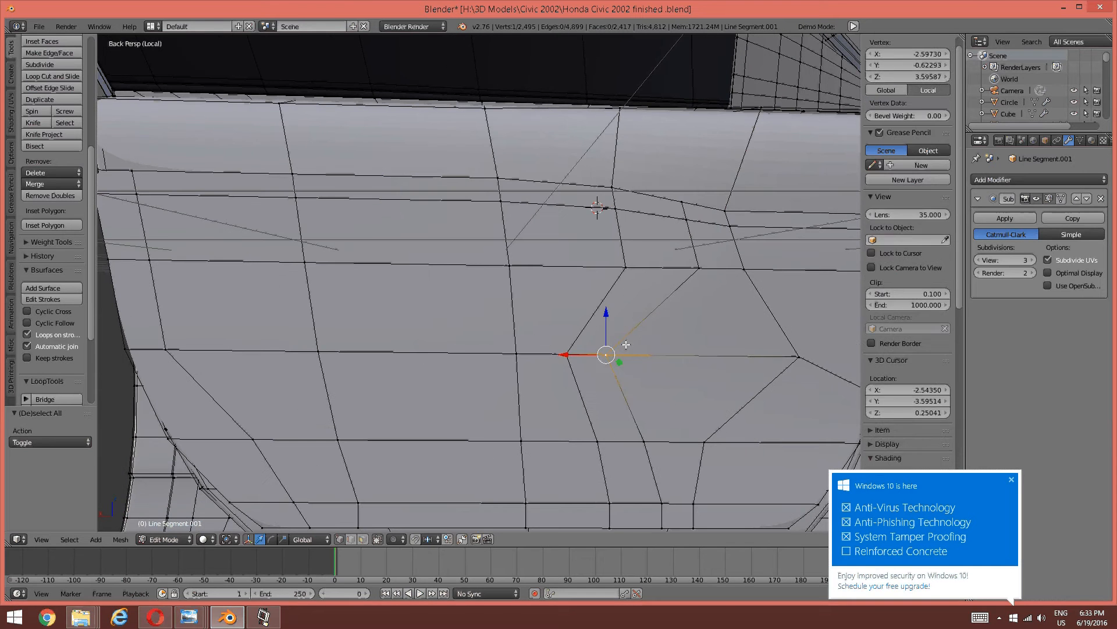
pyautogui.hotkey('shift', 'v')
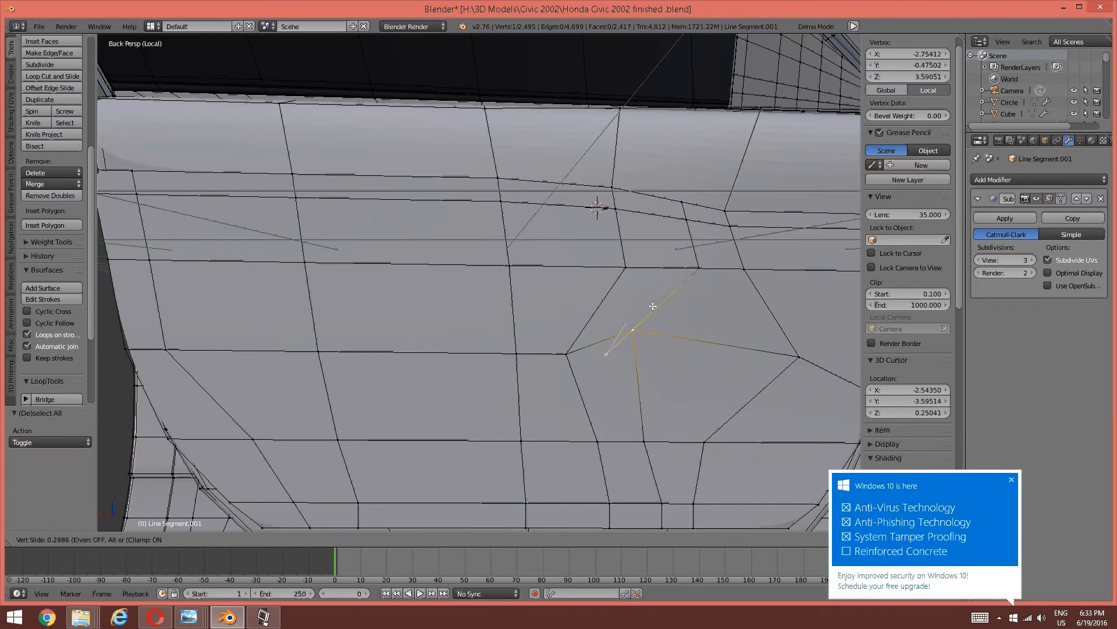
pyautogui.click(647, 316)
pyautogui.press('a')
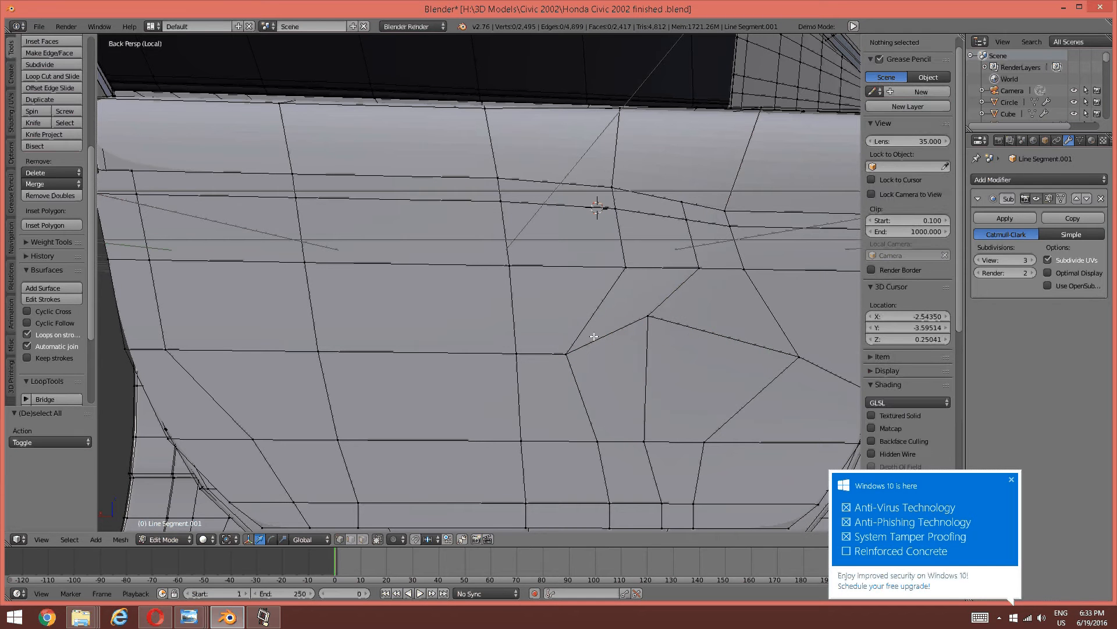
# Slide the neighbouring bend vertex up its diagonal edge by a factor of about 0.2, and move the first vertex slightly further up.
pyautogui.rightClick(575, 363)
pyautogui.hotkey('shift', 'v')
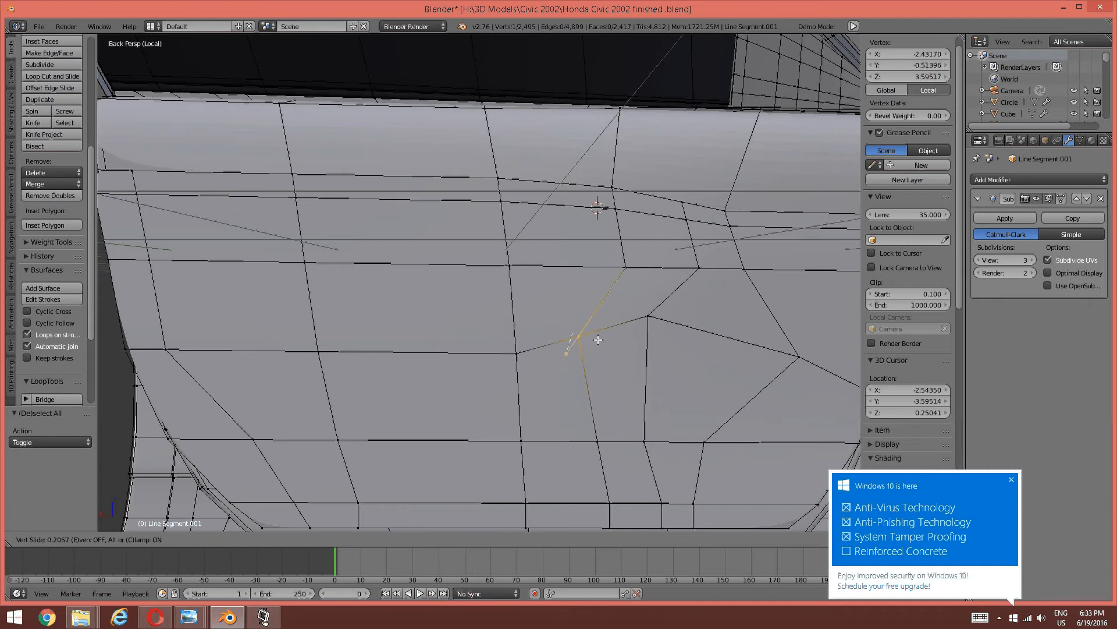
pyautogui.click(578, 336)
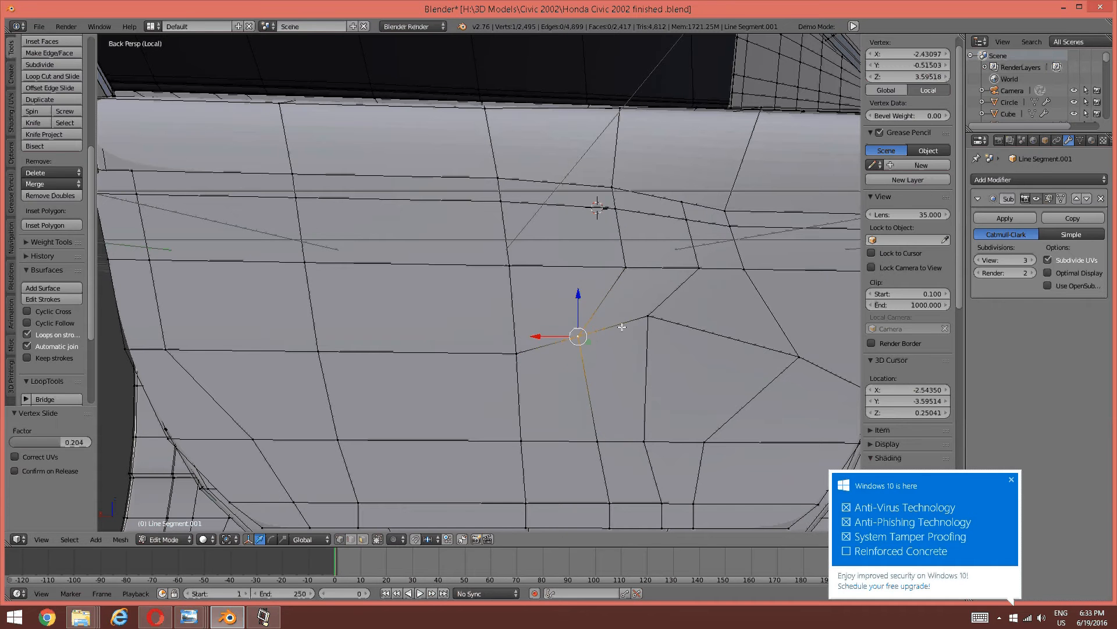
pyautogui.rightClick(649, 316)
pyautogui.hotkey('shift', 'v')
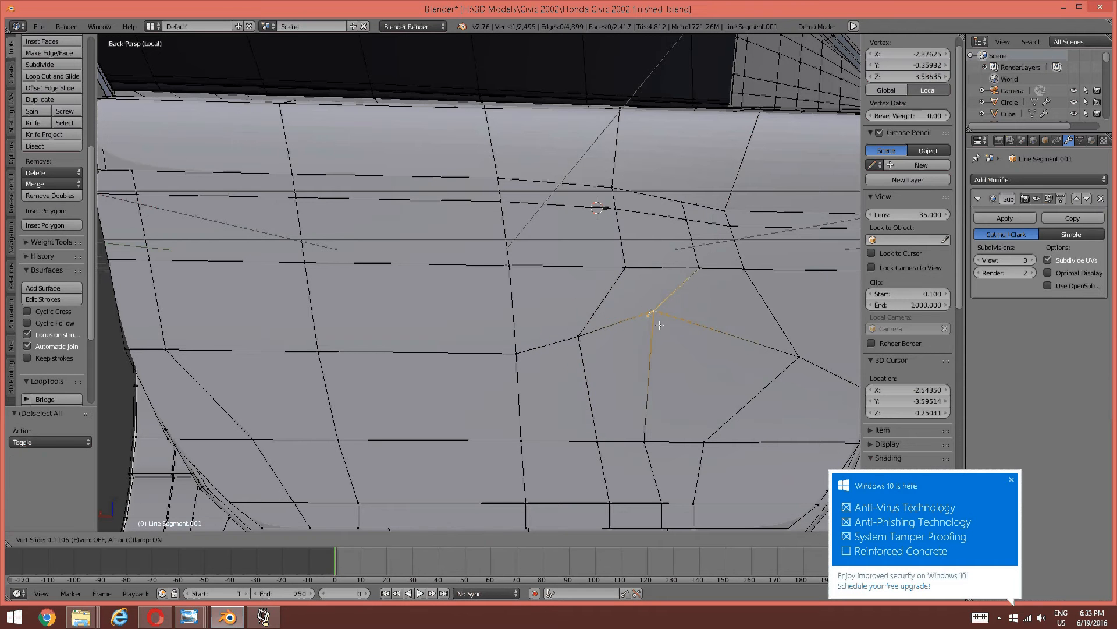
pyautogui.click(701, 250)
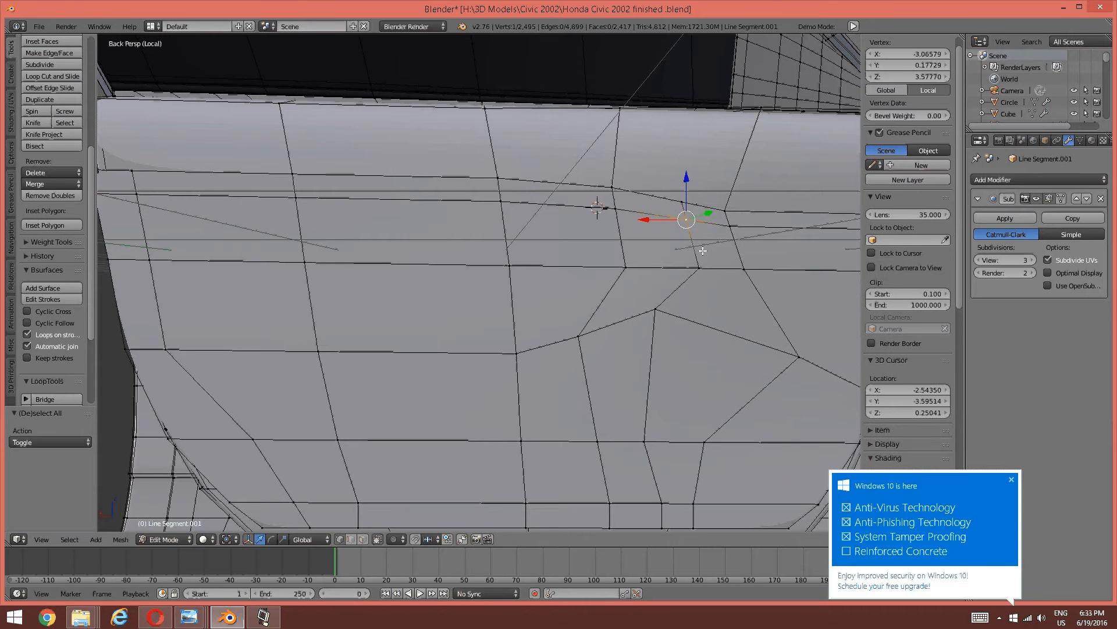
# Slide the vertex on the second crease row above the bend slightly down its vertical edge.
pyautogui.hotkey('shift', 'v')
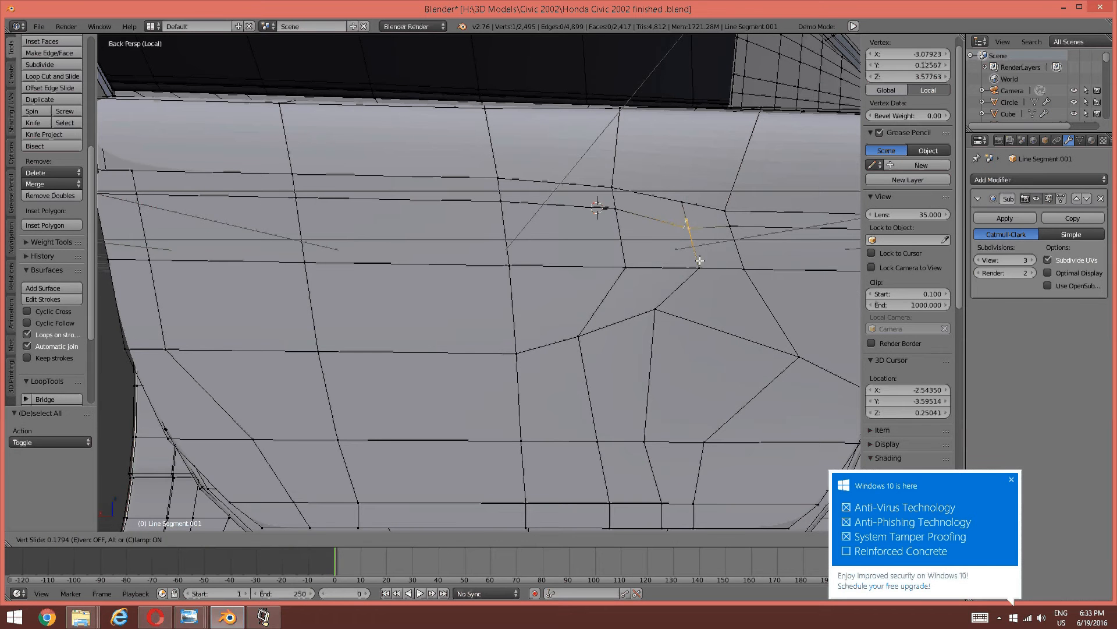
pyautogui.click(695, 263)
pyautogui.press('a')
# Add a horizontal loop cut across the panel, midway between the row above the bend and the row below it.
pyautogui.keyDown('shift'); pyautogui.moveTo(596, 296); pyautogui.dragTo(624, 296, button='middle'); pyautogui.keyUp('shift')
pyautogui.keyDown('shift'); pyautogui.moveTo(400, 316); pyautogui.dragTo(471, 309, button='middle'); pyautogui.keyUp('shift')
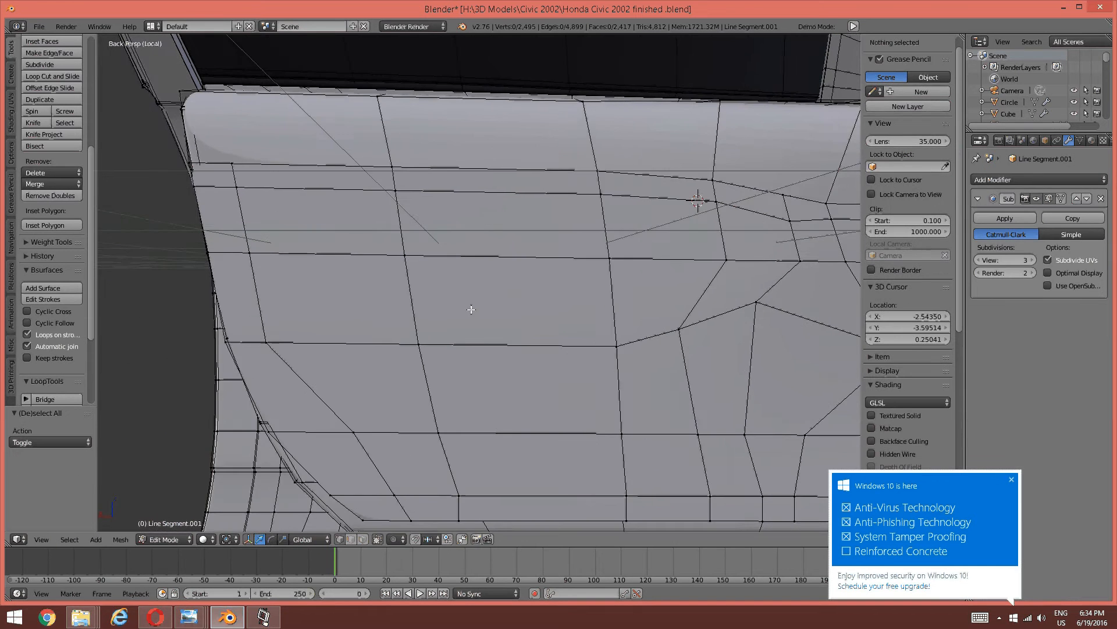
pyautogui.hotkey('ctrl', 'r')
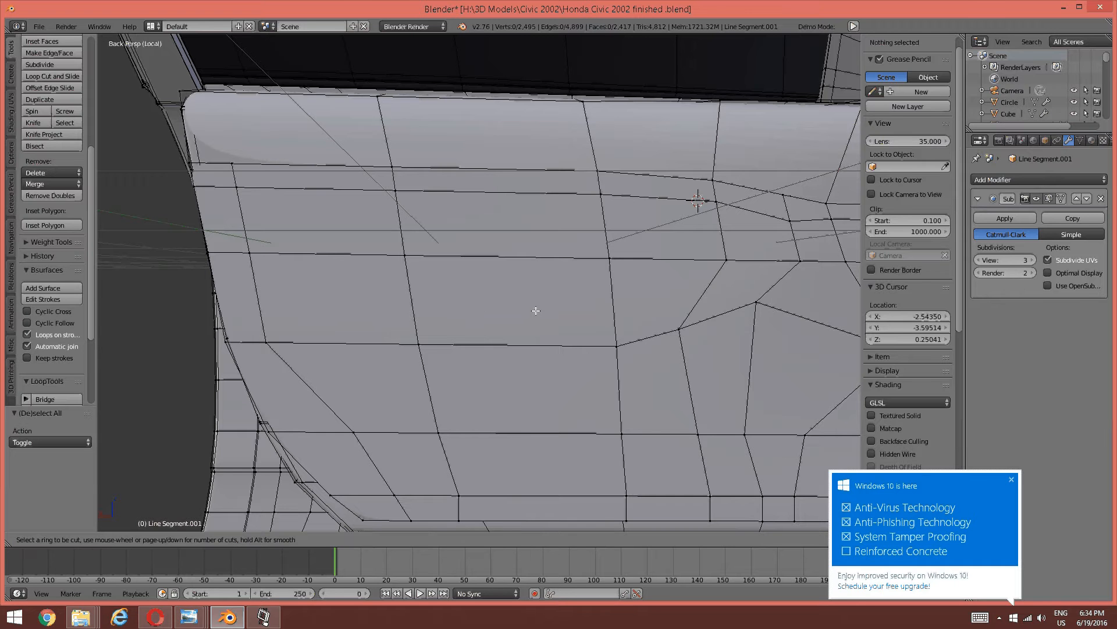
pyautogui.click(407, 304)
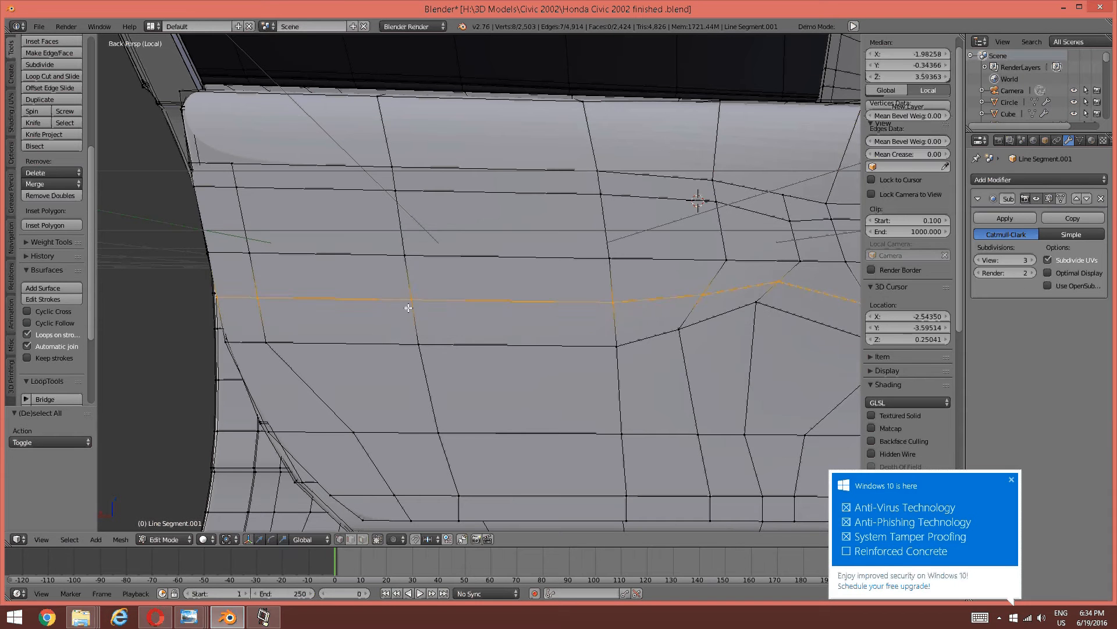
pyautogui.click(406, 304)
# Add a vertical loop cut between the first two full-height edge lines near the panel's left side.
pyautogui.hotkey('ctrl', 'r')
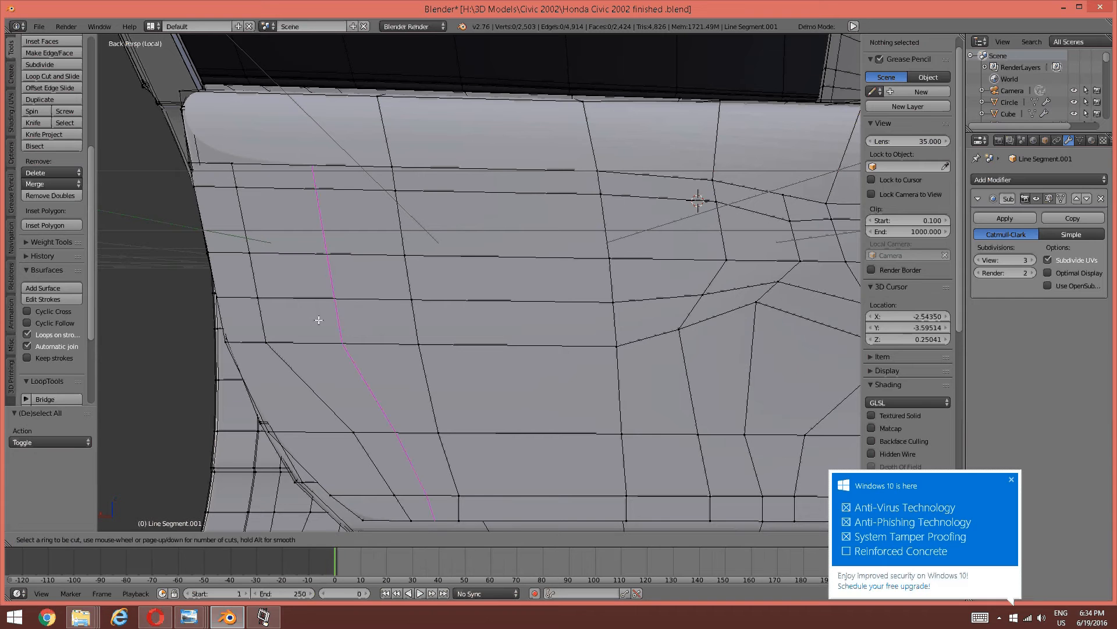
pyautogui.click(319, 320)
pyautogui.click(341, 334)
pyautogui.press('a')
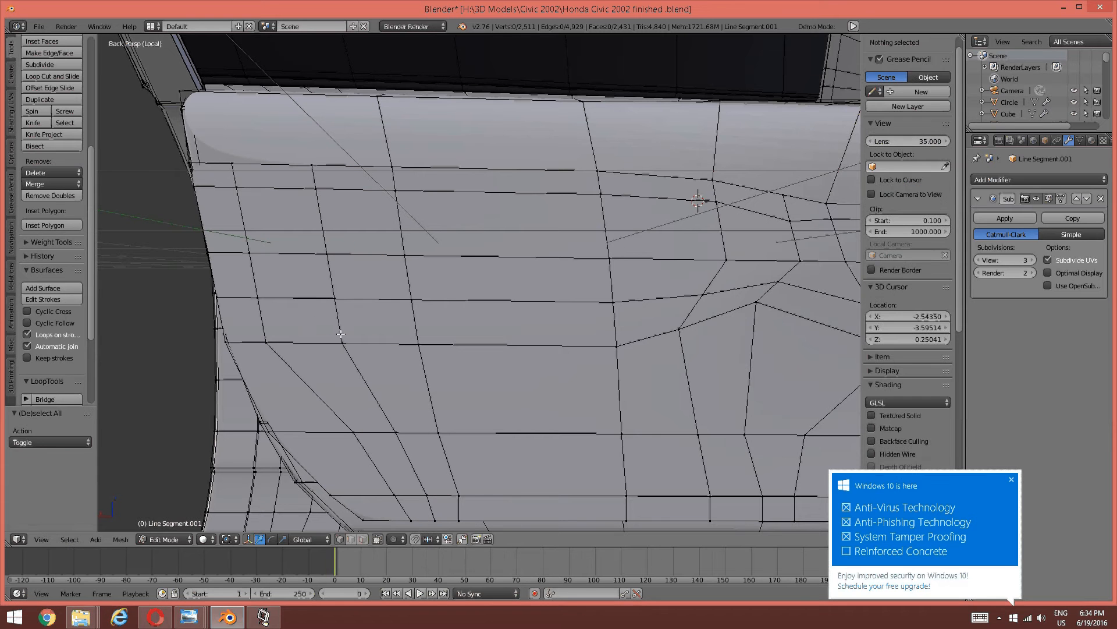
# Edge slide the upper five vertices of the new vertical loop left, close to the neighbouring edge line.
pyautogui.rightClick(341, 341)
pyautogui.keyDown('shift'); pyautogui.rightClick(335, 298); pyautogui.keyUp('shift')
pyautogui.keyDown('shift'); pyautogui.rightClick(329, 253); pyautogui.keyUp('shift')
pyautogui.keyDown('shift'); pyautogui.rightClick(321, 186); pyautogui.keyUp('shift')
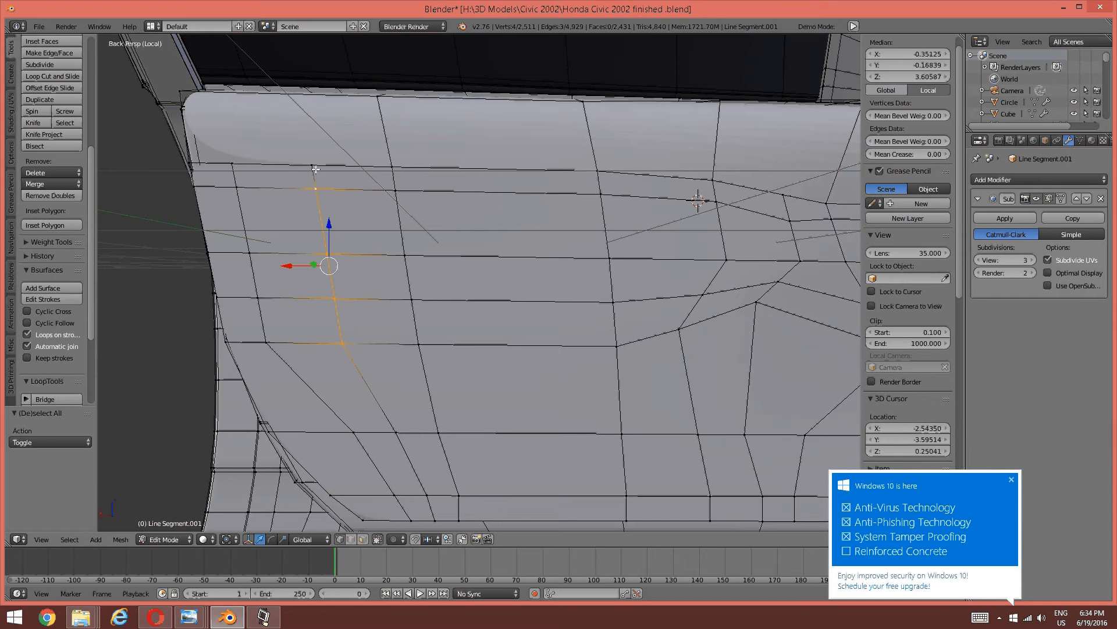
pyautogui.keyDown('shift'); pyautogui.rightClick(317, 167); pyautogui.keyUp('shift')
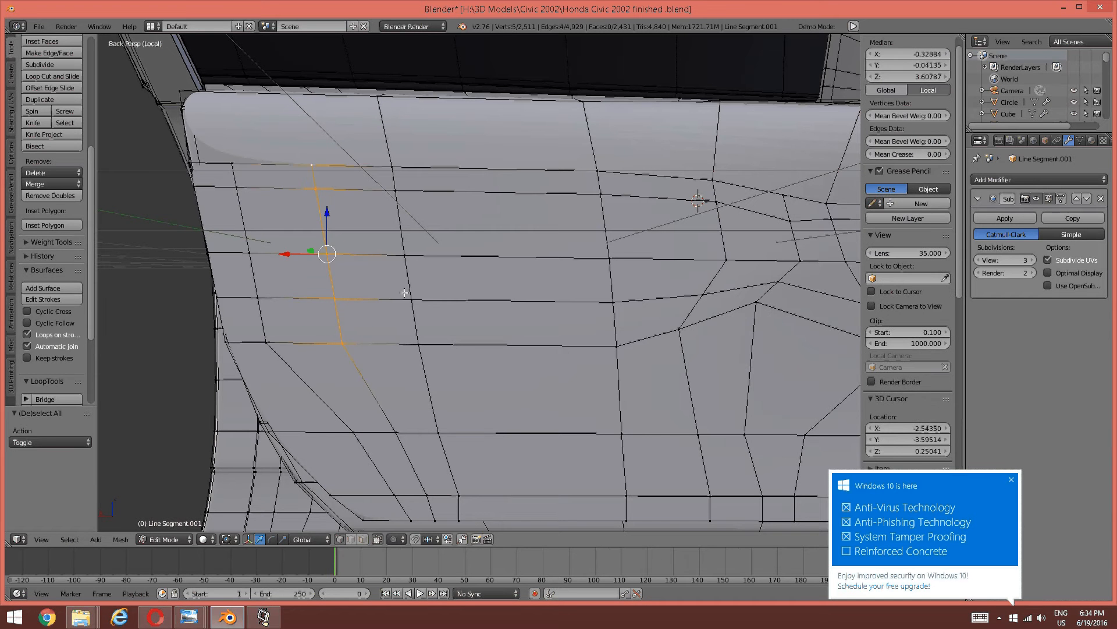
pyautogui.hotkey('ctrl', 'e')
pyautogui.click(448, 309)
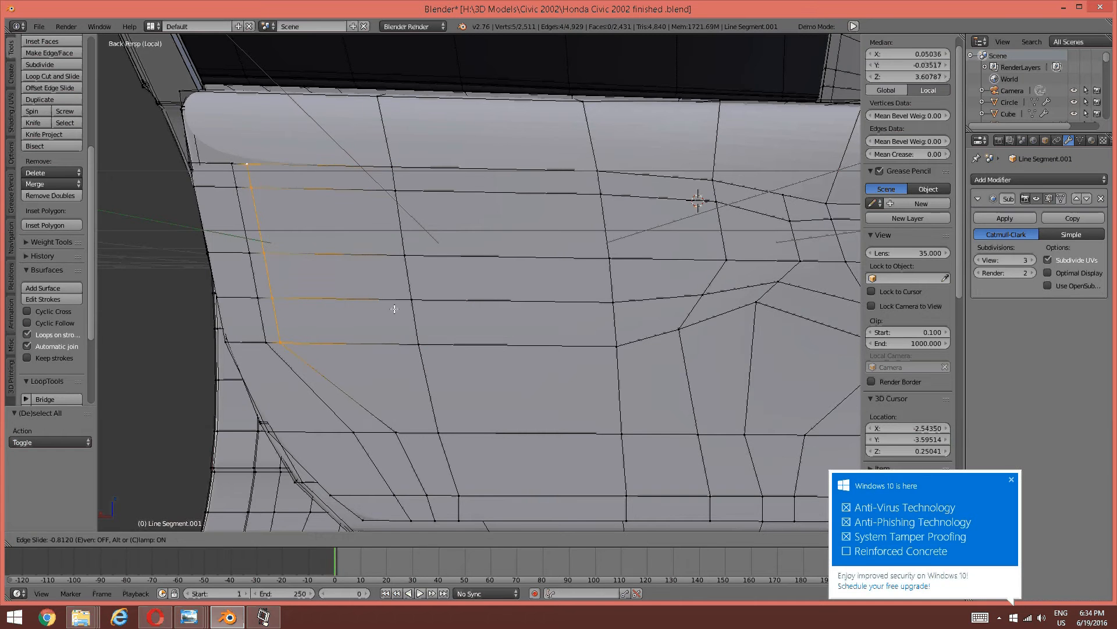
pyautogui.click(400, 307)
pyautogui.press('a')
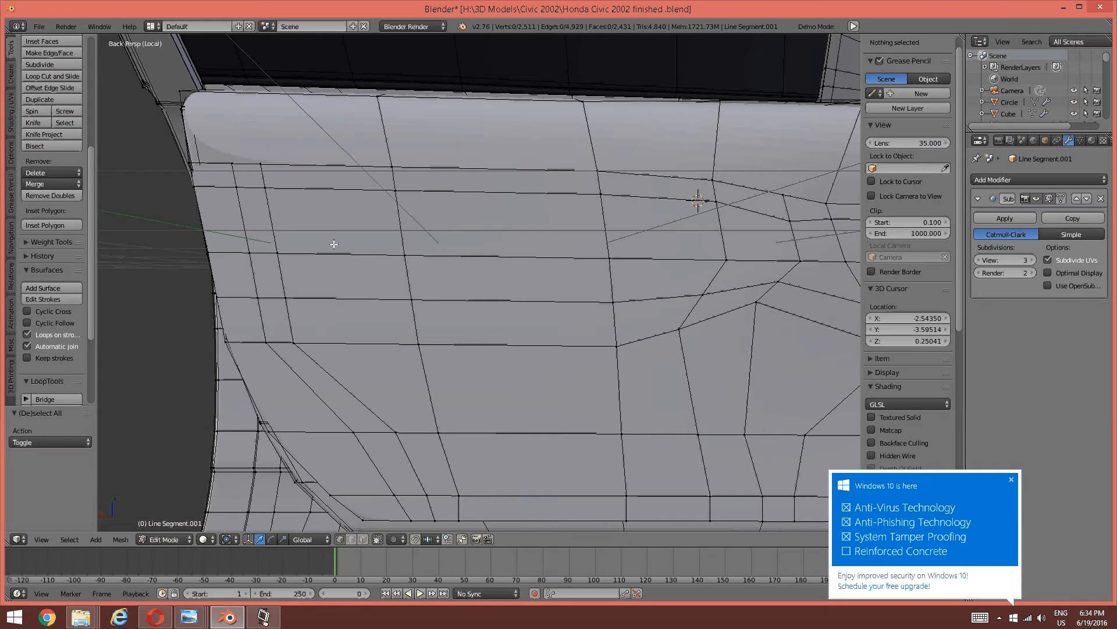
# Add a centred horizontal loop cut between the lower crease row and the next row beneath it.
pyautogui.hotkey('ctrl', 'r')
pyautogui.click(277, 219)
pyautogui.rightClick(278, 219)
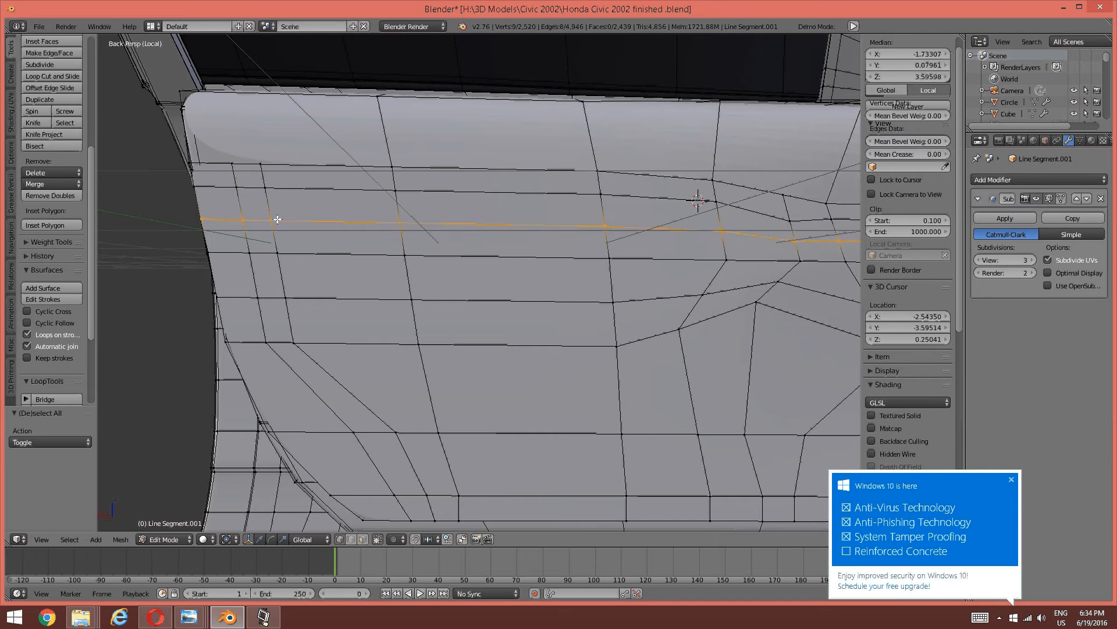
pyautogui.press('a')
# Edge slide the new loop's short segment between the two close vertical lines slightly upward.
pyautogui.rightClick(255, 218)
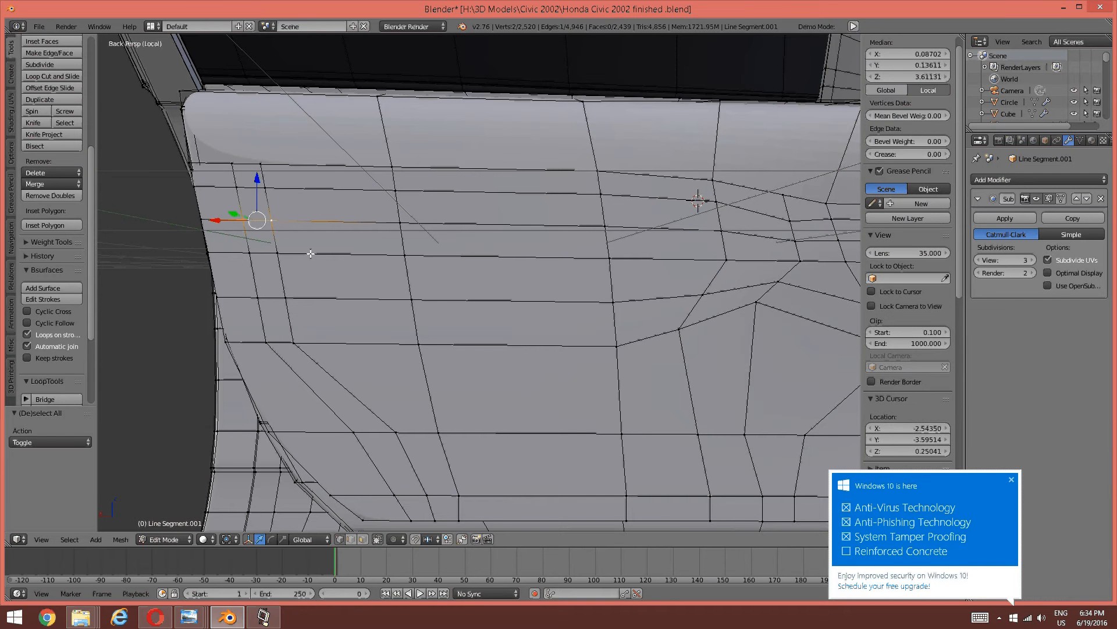
pyautogui.hotkey('ctrl', 'e')
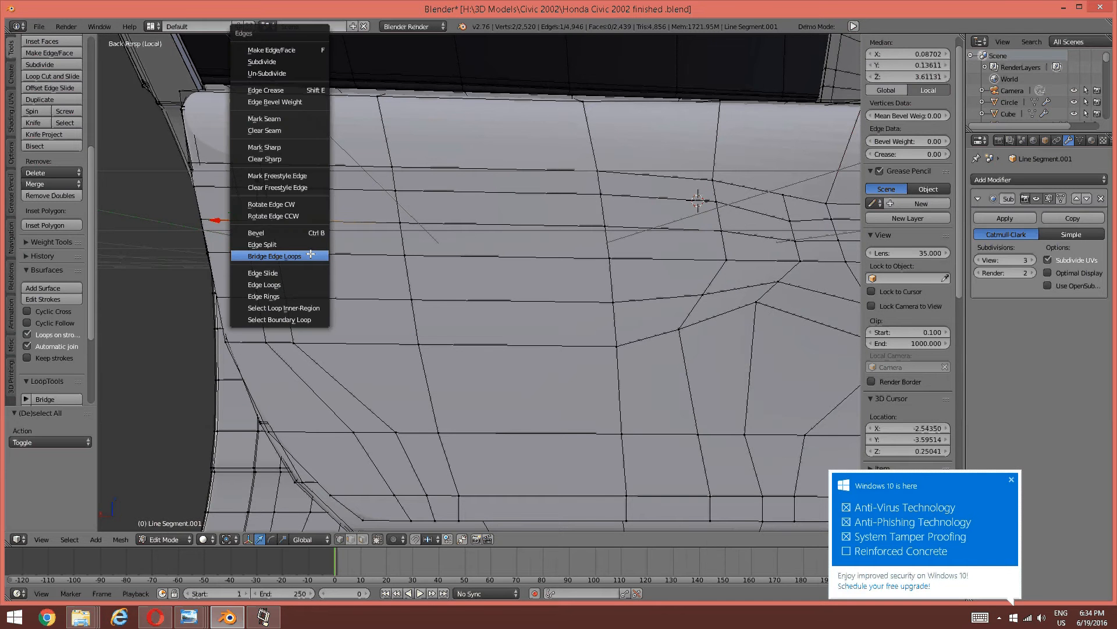
pyautogui.click(292, 272)
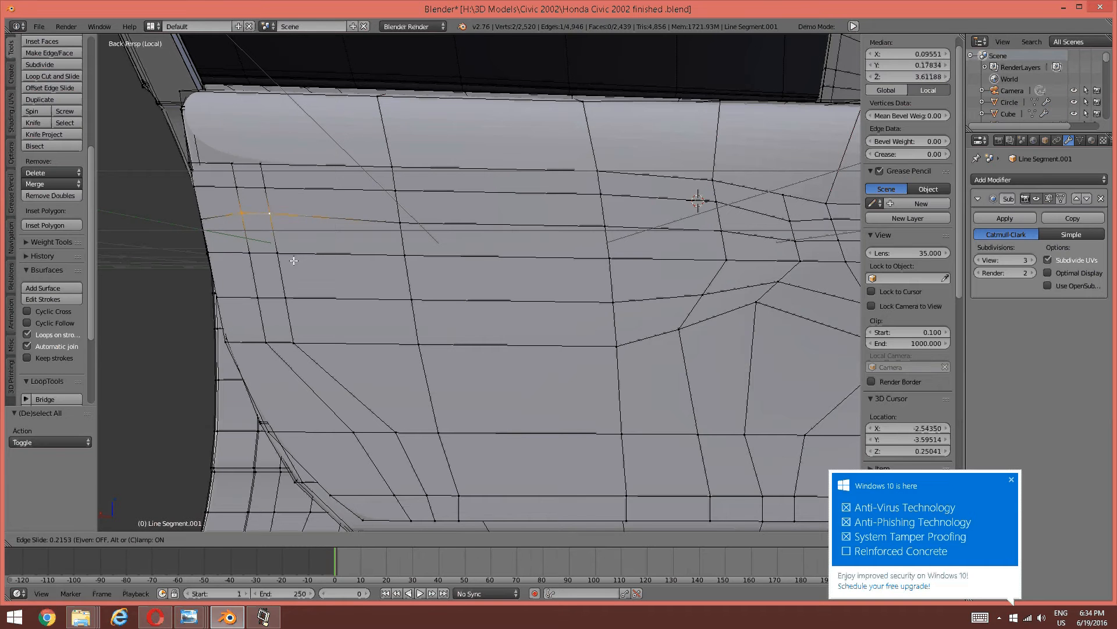
pyautogui.click(292, 256)
pyautogui.press('a')
# Edge slide the short segment two rows below, between the same close vertical lines, downward toward the next row.
pyautogui.rightClick(259, 296)
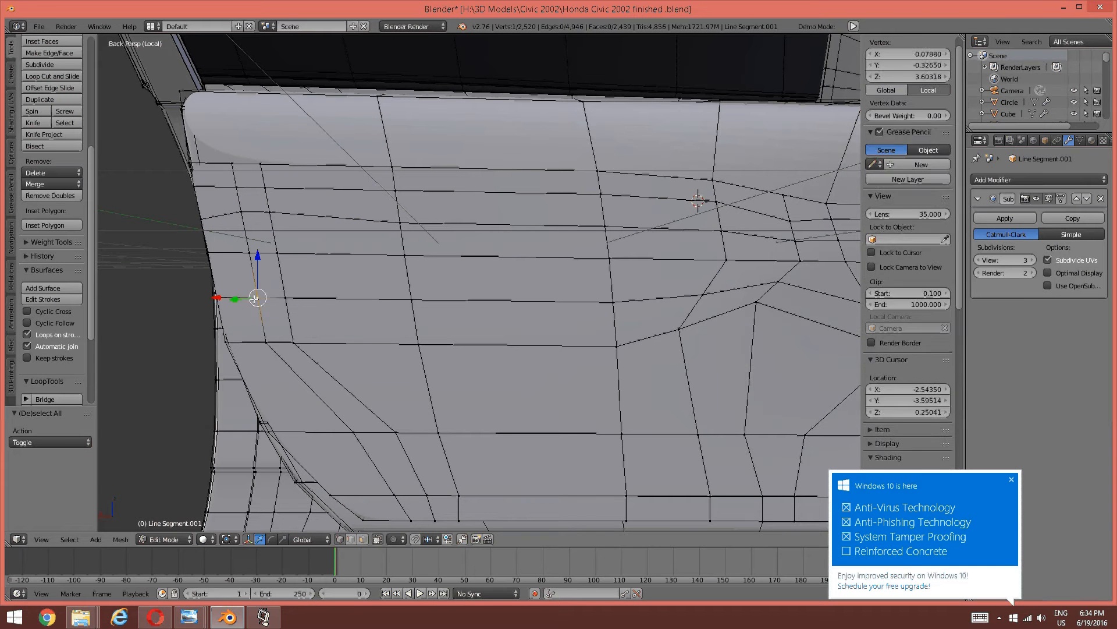
pyautogui.keyDown('shift'); pyautogui.rightClick(283, 298); pyautogui.keyUp('shift')
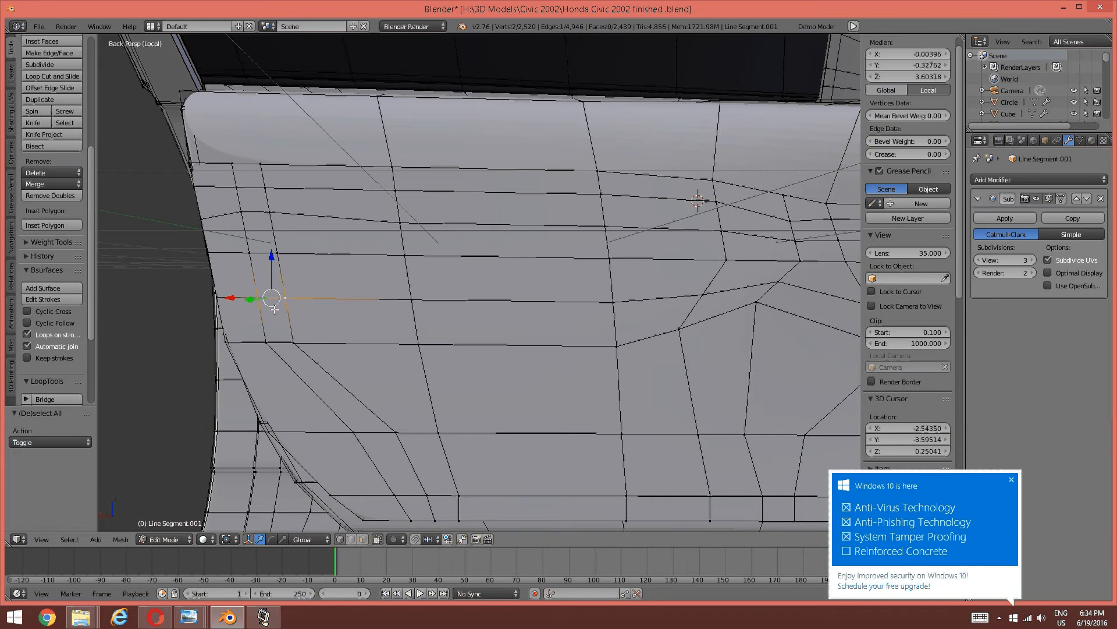
pyautogui.hotkey('ctrl', 'e')
pyautogui.click(232, 307)
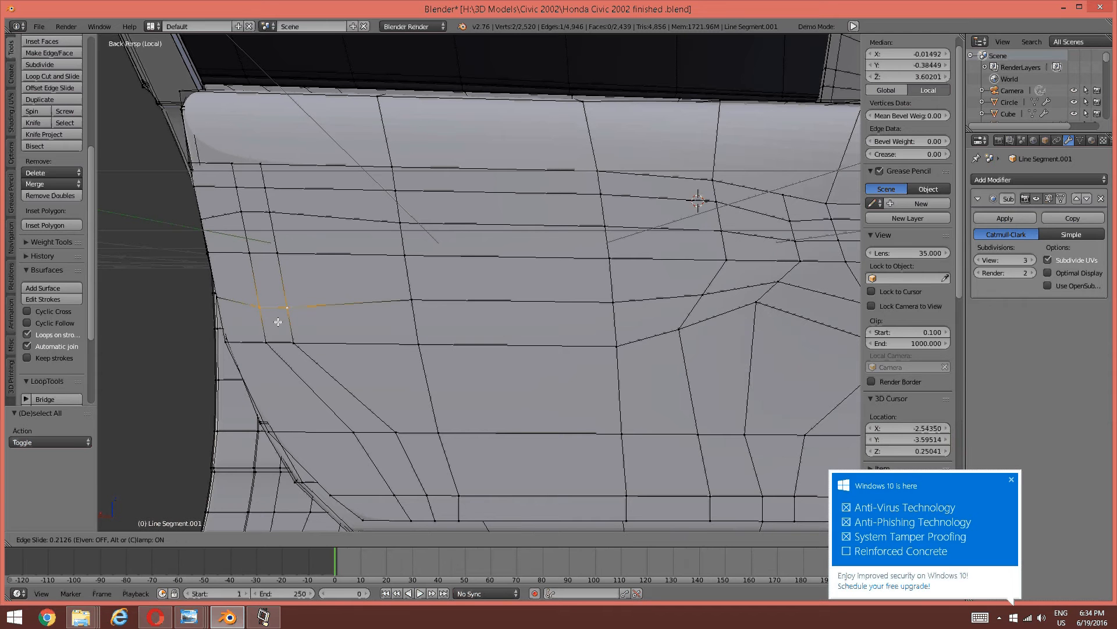
pyautogui.click(395, 315)
pyautogui.press('a')
# Try a vertical loop cut between the two bent edge lines at the panel's right side, and undo it.
pyautogui.keyDown('shift'); pyautogui.moveTo(563, 282); pyautogui.dragTo(444, 281, button='middle'); pyautogui.keyUp('shift')
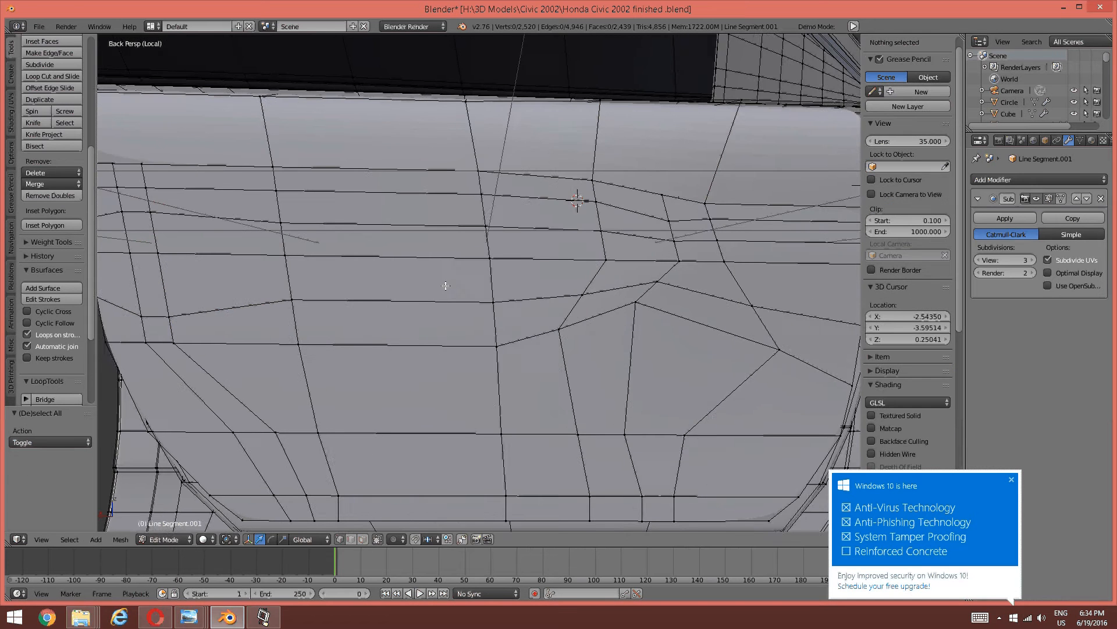
pyautogui.keyDown('shift'); pyautogui.moveTo(539, 268); pyautogui.dragTo(448, 281, button='middle'); pyautogui.keyUp('shift')
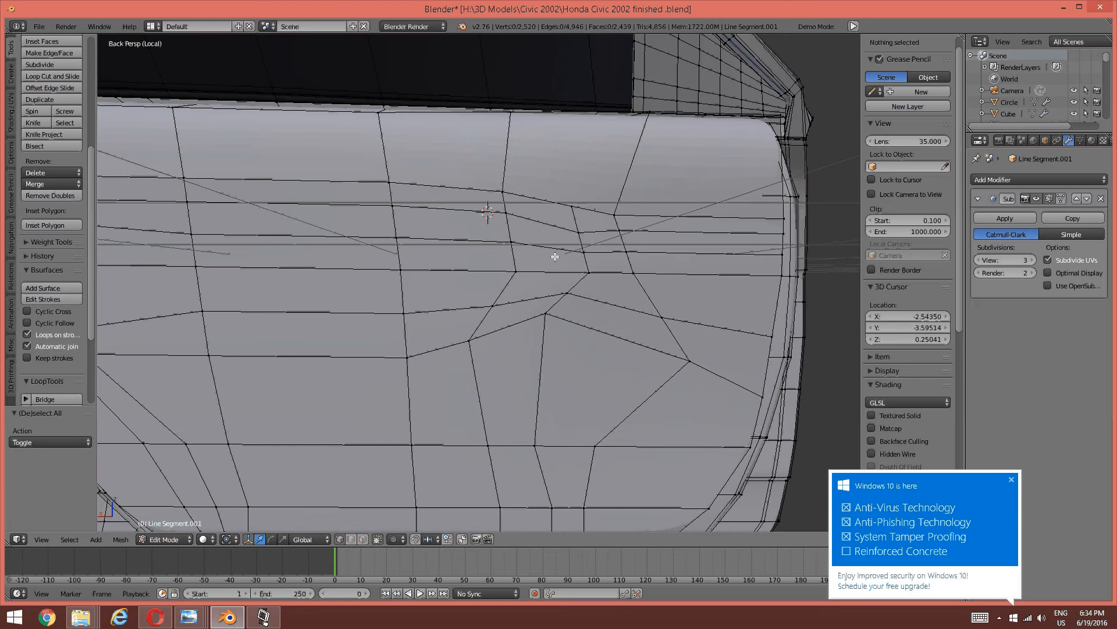
pyautogui.scroll(1, 554, 256)
pyautogui.scroll(-1, 555, 256)
pyautogui.keyDown('shift'); pyautogui.moveTo(536, 253); pyautogui.dragTo(547, 253, button='middle'); pyautogui.keyUp('shift')
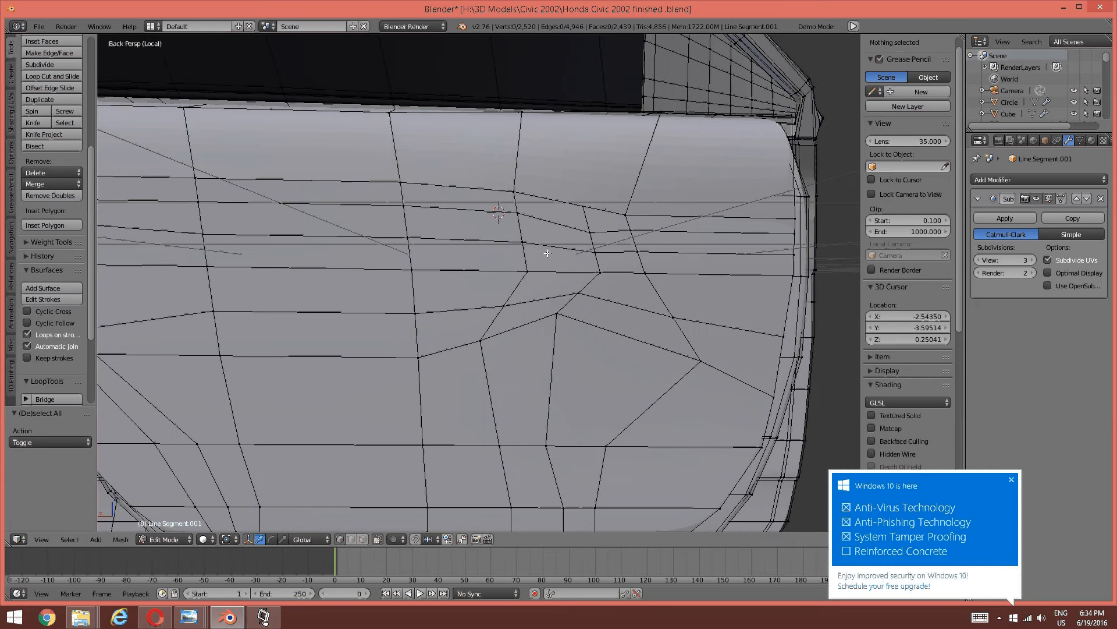
pyautogui.scroll(1, 582, 238)
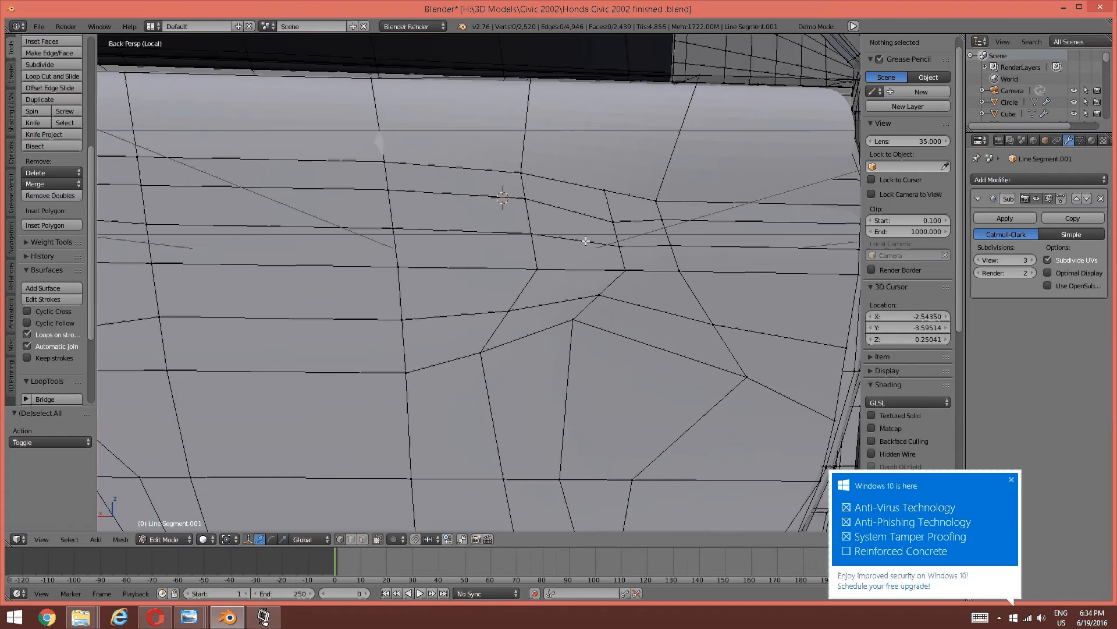
pyautogui.hotkey('ctrl', 'r')
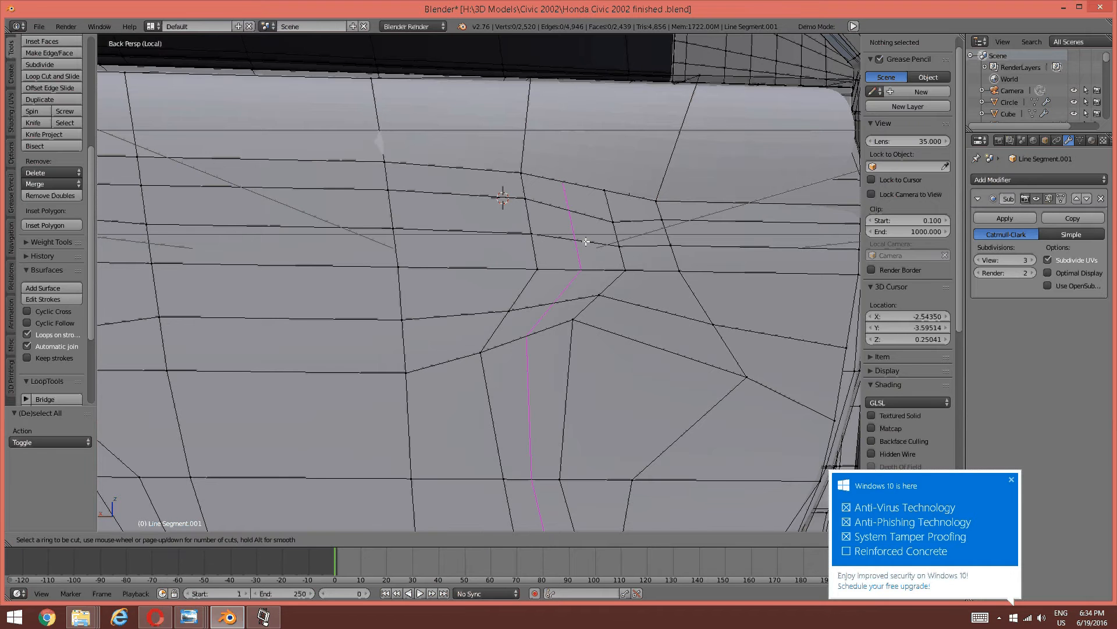
pyautogui.click(586, 241)
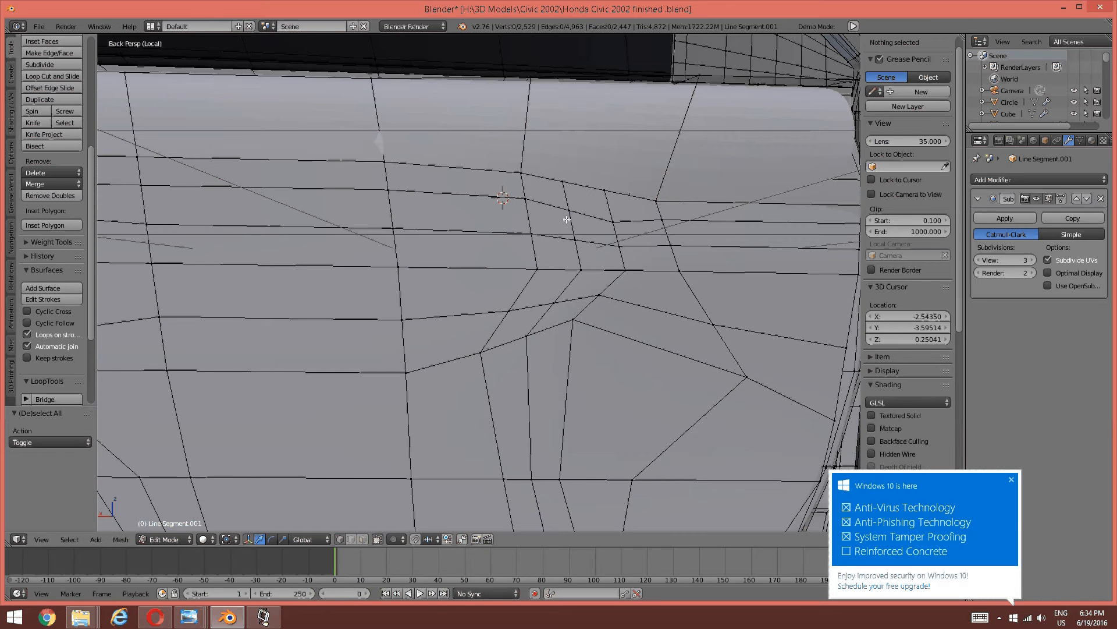
pyautogui.click(567, 220)
pyautogui.scroll(-2, 545, 249)
pyautogui.keyDown('shift'); pyautogui.moveTo(544, 250); pyautogui.dragTo(549, 251, button='middle'); pyautogui.keyUp('shift')
pyautogui.hotkey('ctrl', 'z')
# Slide the lower crease row's vertex on the right bent edge line slightly left along its row.
pyautogui.scroll(3, 535, 257)
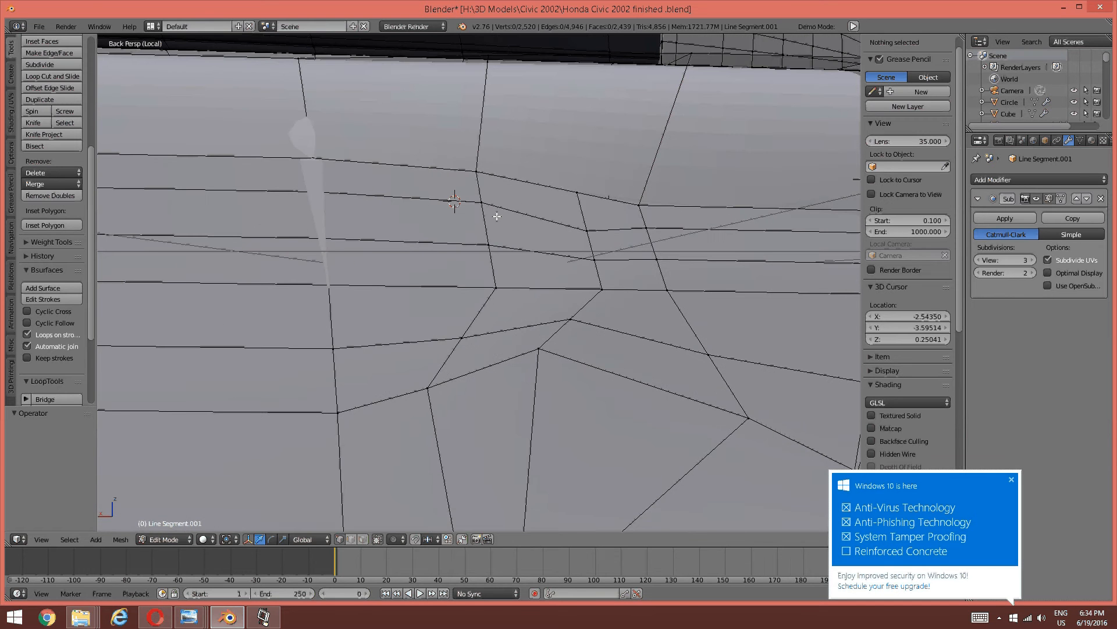
pyautogui.rightClick(573, 229)
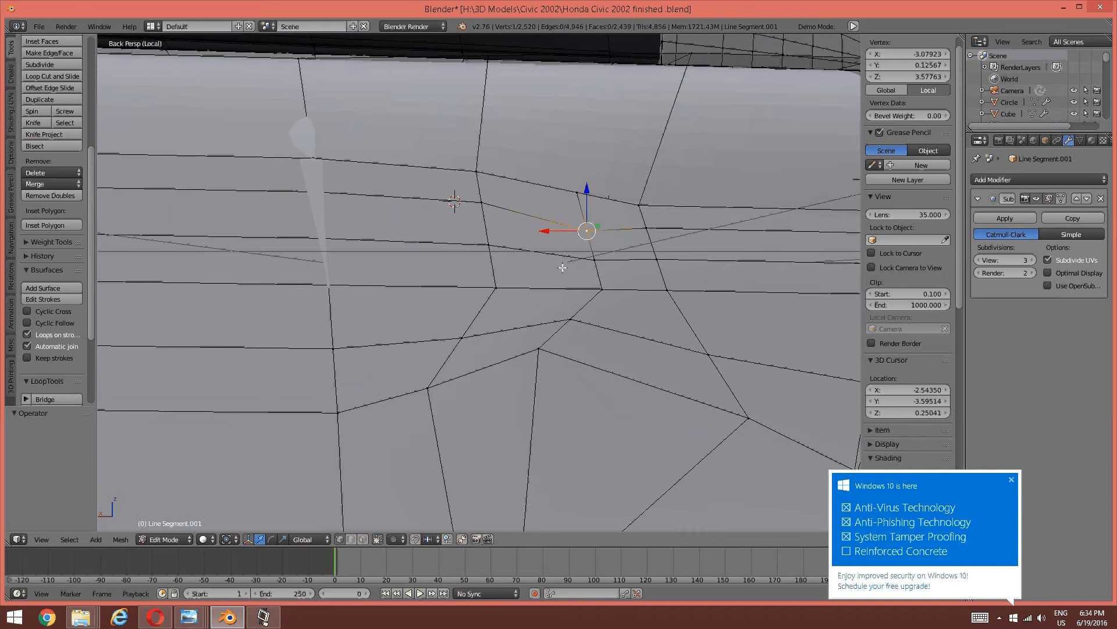
pyautogui.hotkey('shift', 'v')
pyautogui.press('Escape')
pyautogui.press('a')
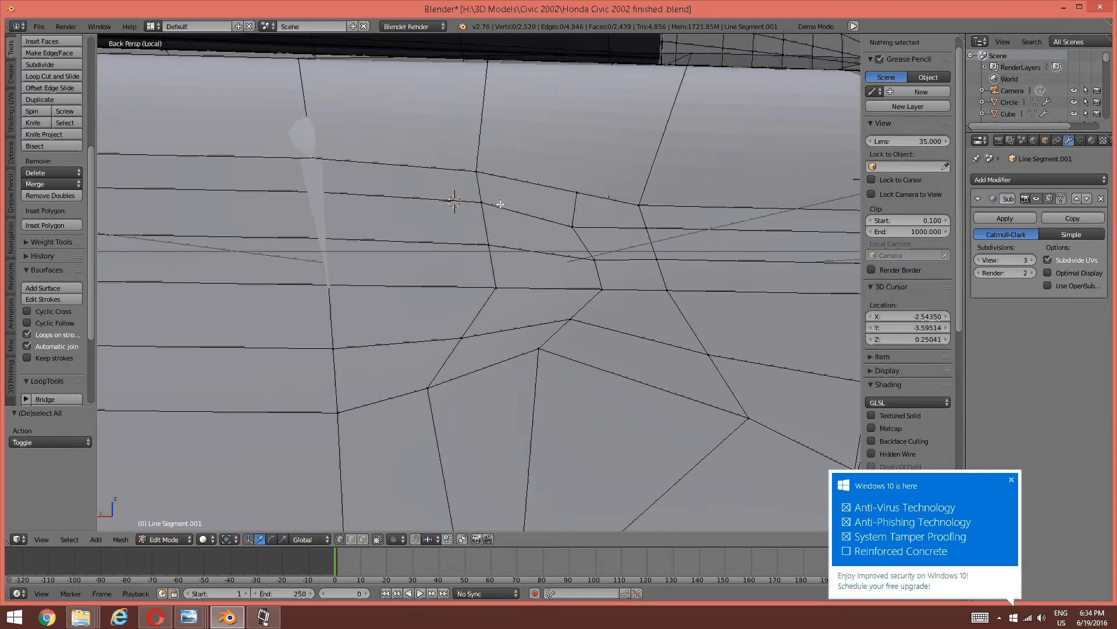
# Edge slide the short vertical edge between the second and third rows toward the neighbouring bent edge line.
pyautogui.rightClick(500, 204)
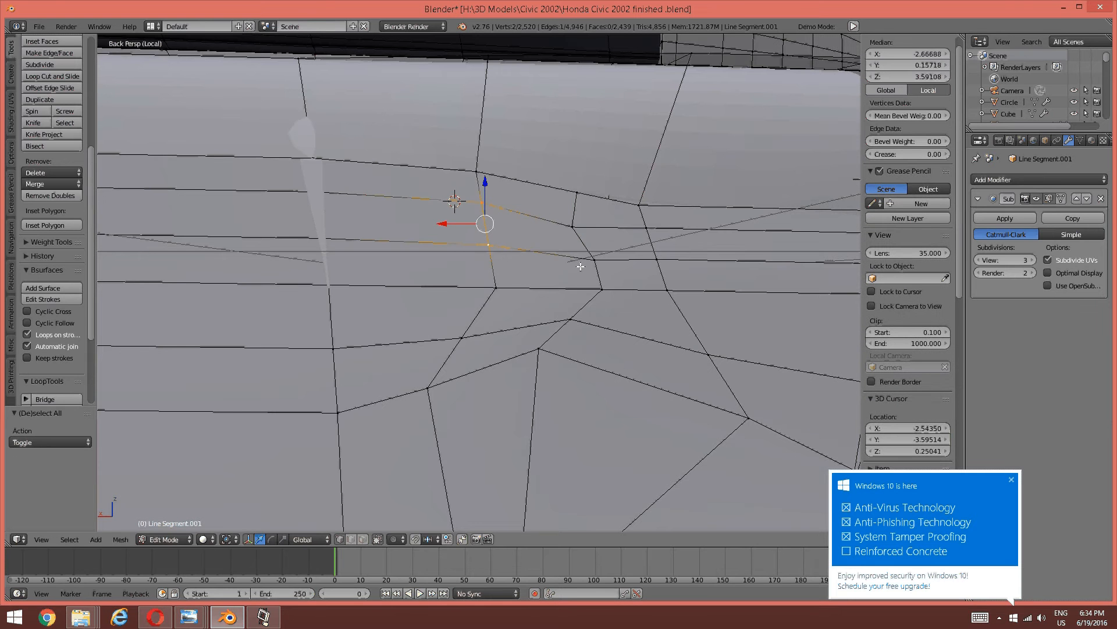
pyautogui.hotkey('ctrl', 'e')
pyautogui.click(582, 266)
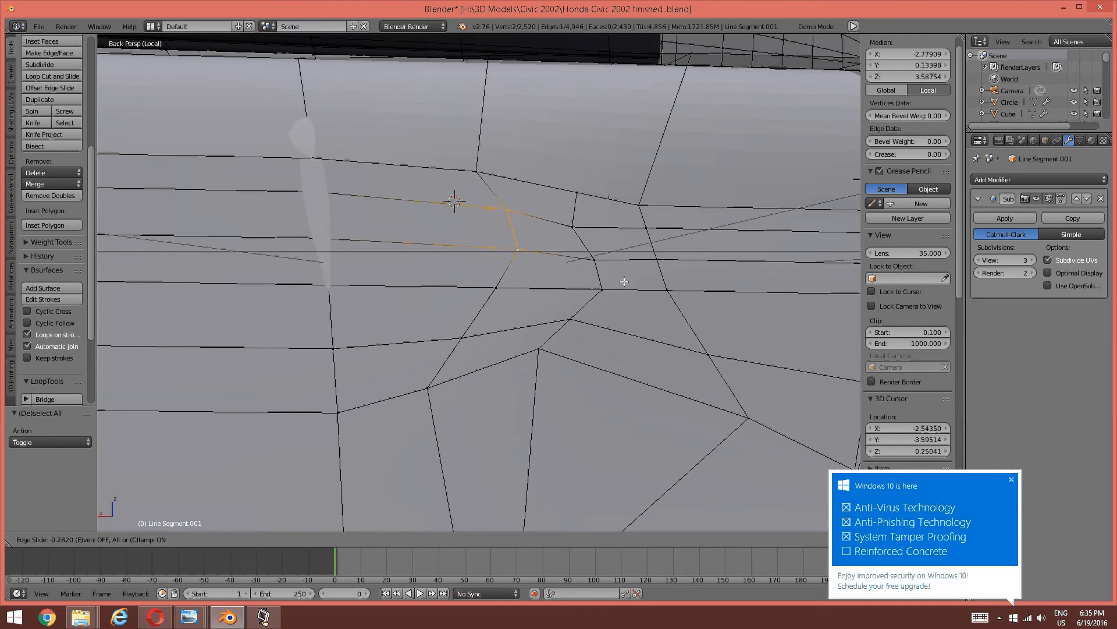
pyautogui.click(623, 282)
pyautogui.press('a')
# Separate the block of faces inside the door panel's middle trim outline, from the narrow column through the rounded end, as its own object.
pyautogui.scroll(-4, 603, 278)
pyautogui.moveTo(602, 277); pyautogui.dragTo(388, 340, button='middle')
pyautogui.scroll(3, 388, 340)
pyautogui.scroll(-4, 388, 341)
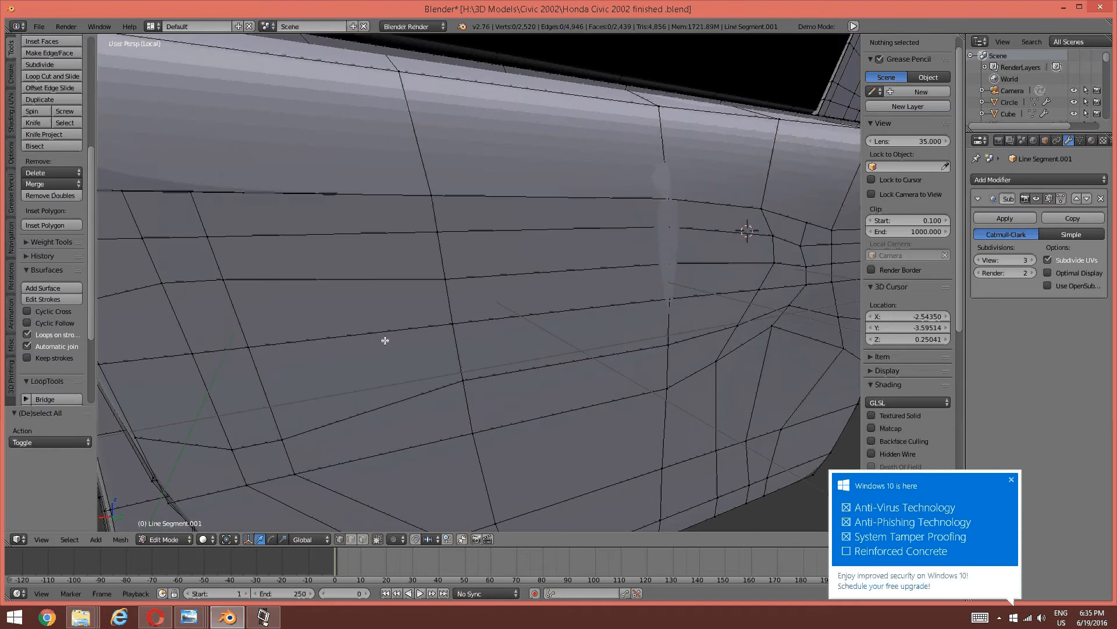
pyautogui.hotkey('ctrl', 'Tab')
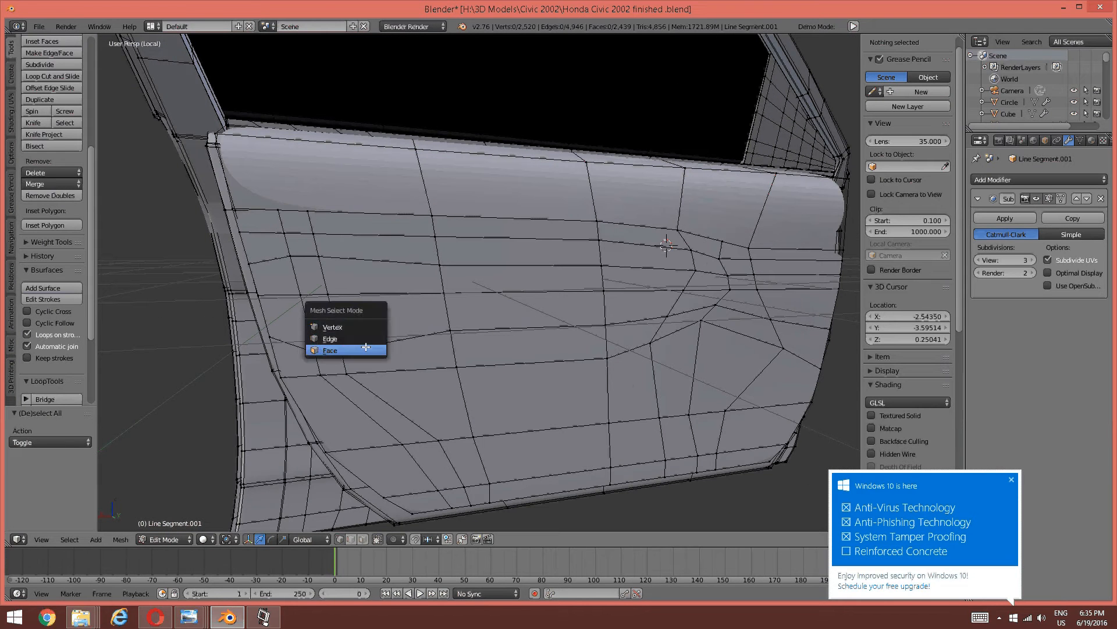
pyautogui.keyDown('shift'); pyautogui.click(367, 349); pyautogui.keyUp('shift')
pyautogui.keyDown('shift'); pyautogui.rightClick(374, 357); pyautogui.keyUp('shift')
pyautogui.keyDown('shift'); pyautogui.rightClick(330, 357); pyautogui.keyUp('shift')
pyautogui.keyDown('shift'); pyautogui.rightClick(321, 303); pyautogui.keyUp('shift')
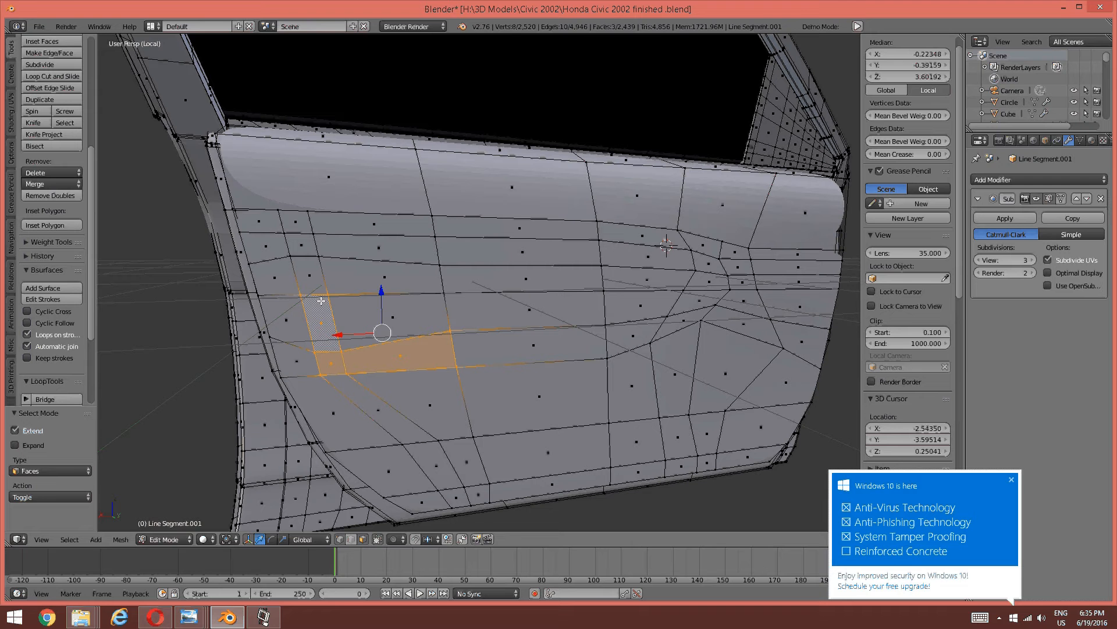
pyautogui.keyDown('shift'); pyautogui.rightClick(312, 269); pyautogui.keyUp('shift')
pyautogui.keyDown('shift'); pyautogui.rightClick(309, 247); pyautogui.keyUp('shift')
pyautogui.keyDown('shift'); pyautogui.rightClick(379, 248); pyautogui.keyUp('shift')
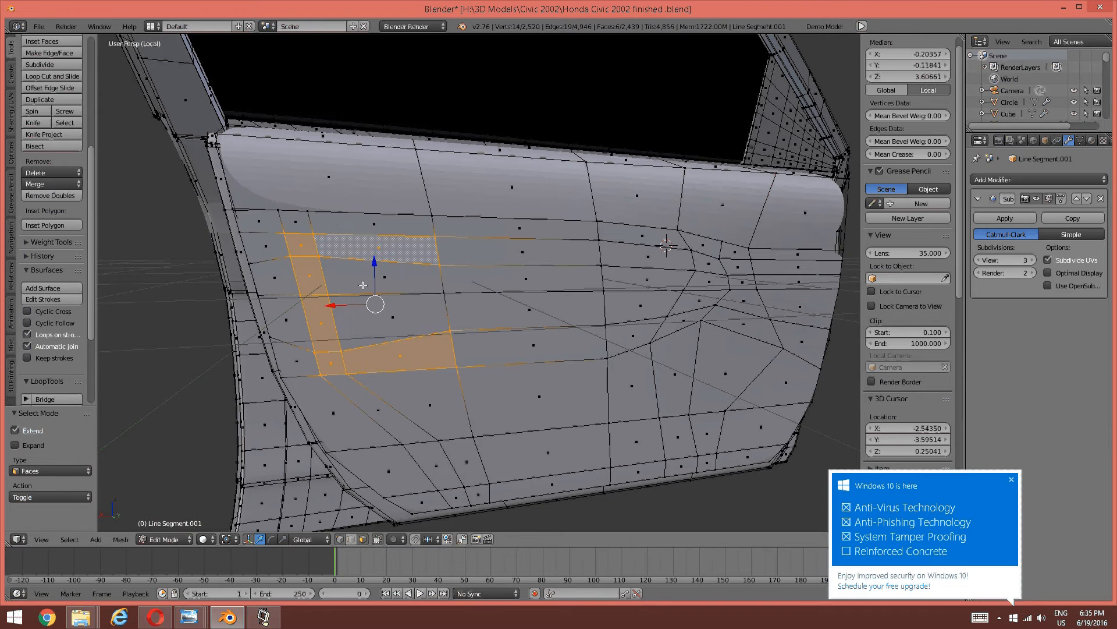
pyautogui.keyDown('shift'); pyautogui.rightClick(384, 278); pyautogui.keyUp('shift')
pyautogui.keyDown('shift'); pyautogui.rightClick(392, 318); pyautogui.keyUp('shift')
pyautogui.keyDown('shift'); pyautogui.rightClick(530, 309); pyautogui.keyUp('shift')
pyautogui.keyDown('shift'); pyautogui.rightClick(592, 333); pyautogui.keyUp('shift')
pyautogui.keyDown('shift'); pyautogui.rightClick(636, 331); pyautogui.keyUp('shift')
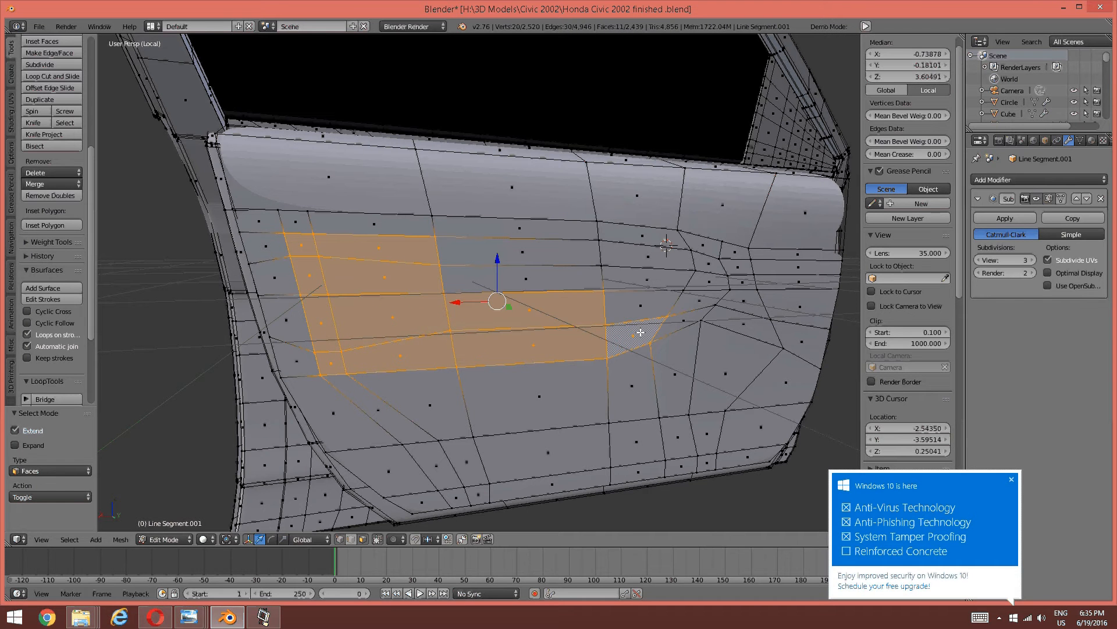
pyautogui.keyDown('shift'); pyautogui.rightClick(669, 321); pyautogui.keyUp('shift')
pyautogui.keyDown('shift'); pyautogui.rightClick(697, 300); pyautogui.keyUp('shift')
pyautogui.keyDown('shift'); pyautogui.rightClick(654, 291); pyautogui.keyUp('shift')
pyautogui.keyDown('shift'); pyautogui.rightClick(695, 271); pyautogui.keyUp('shift')
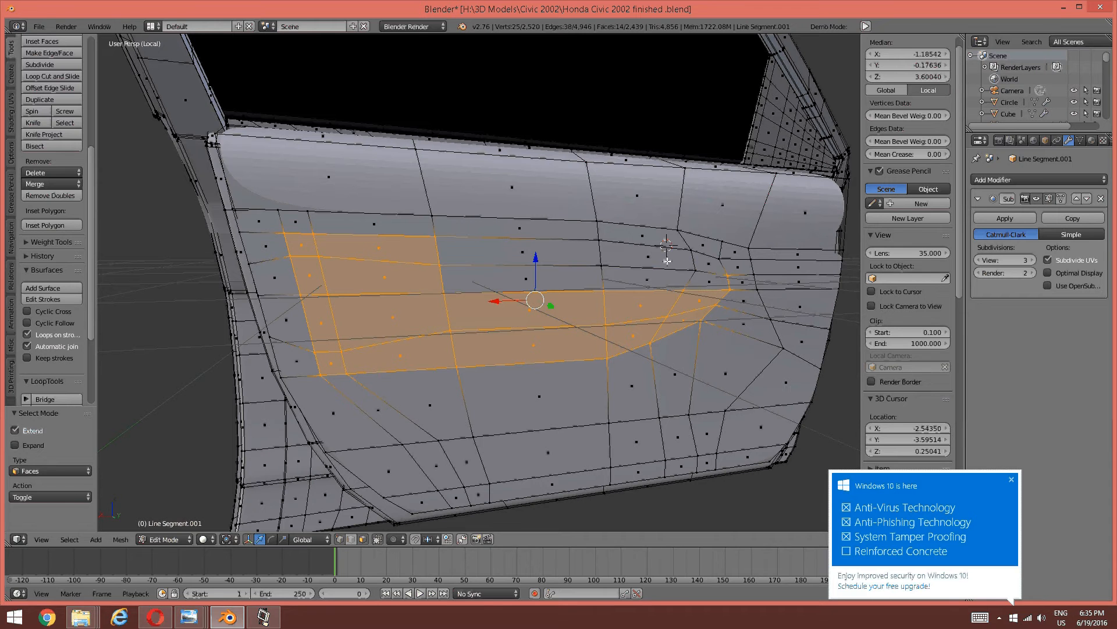
pyautogui.keyDown('shift'); pyautogui.rightClick(697, 266); pyautogui.keyUp('shift')
pyautogui.keyDown('shift'); pyautogui.rightClick(709, 264); pyautogui.keyUp('shift')
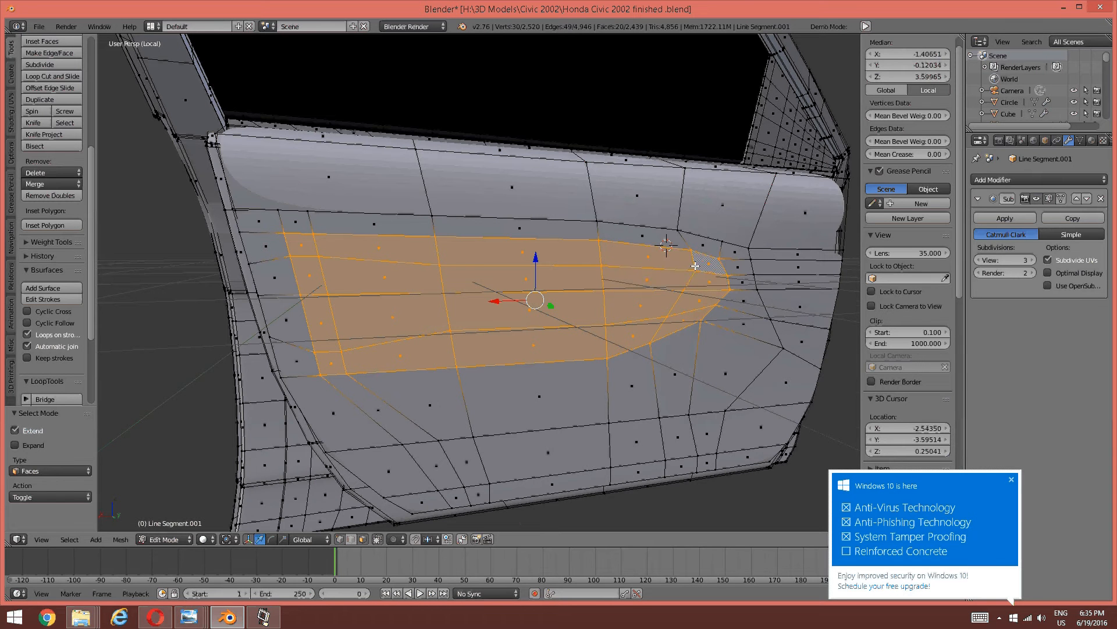
pyautogui.scroll(2, 560, 302)
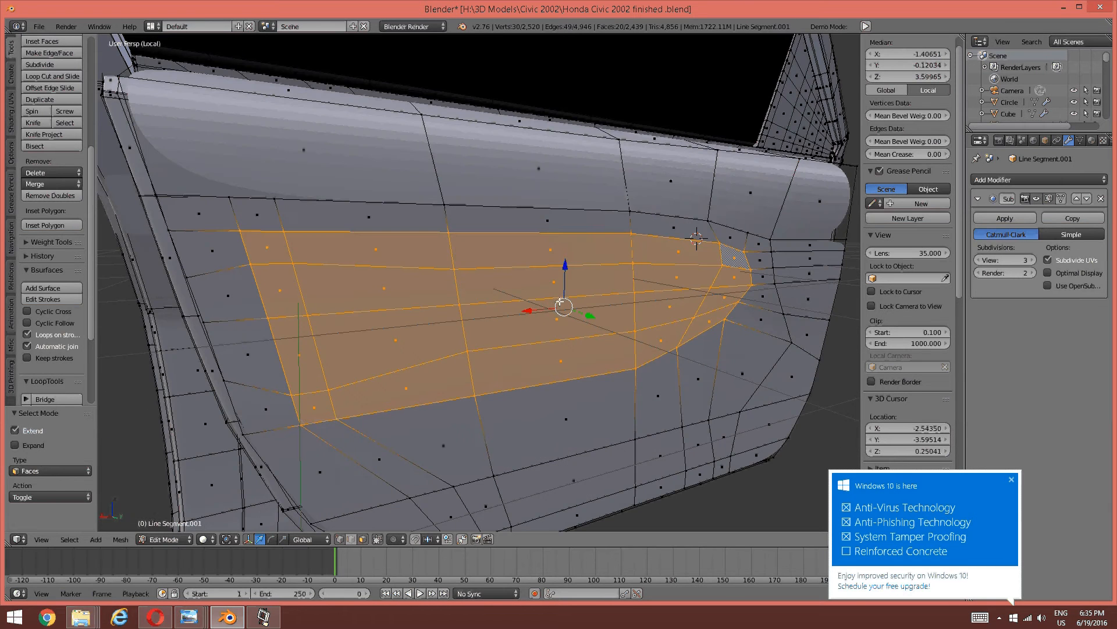
pyautogui.press('p')
pyautogui.click(534, 324)
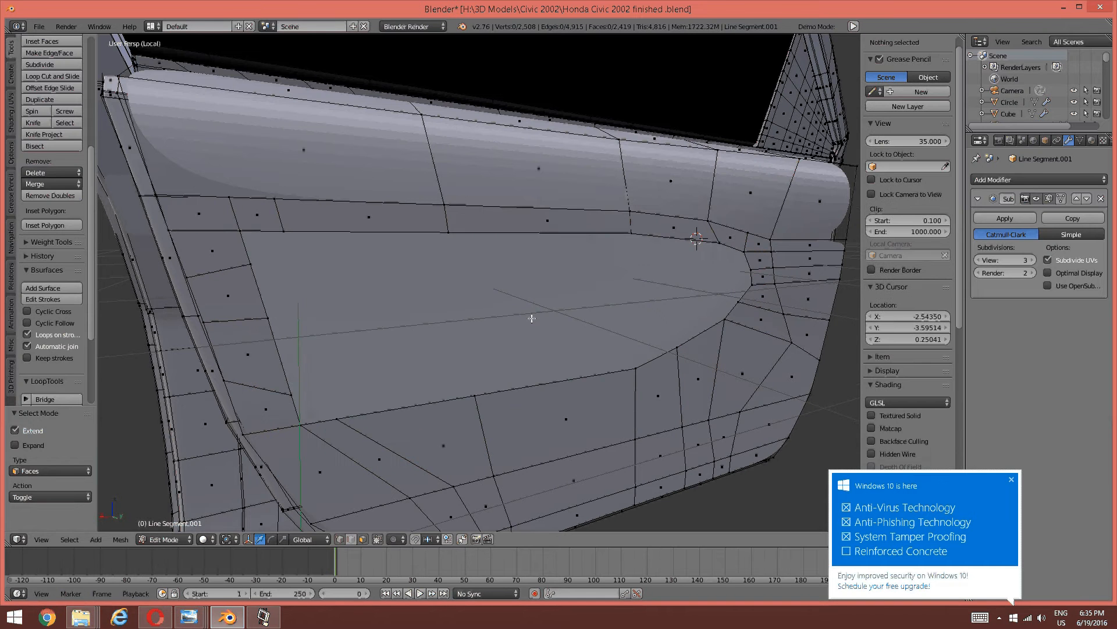
# In Object Mode, join the separated trim patch back into the door panel object.
pyautogui.press('Tab')
pyautogui.click(392, 313)
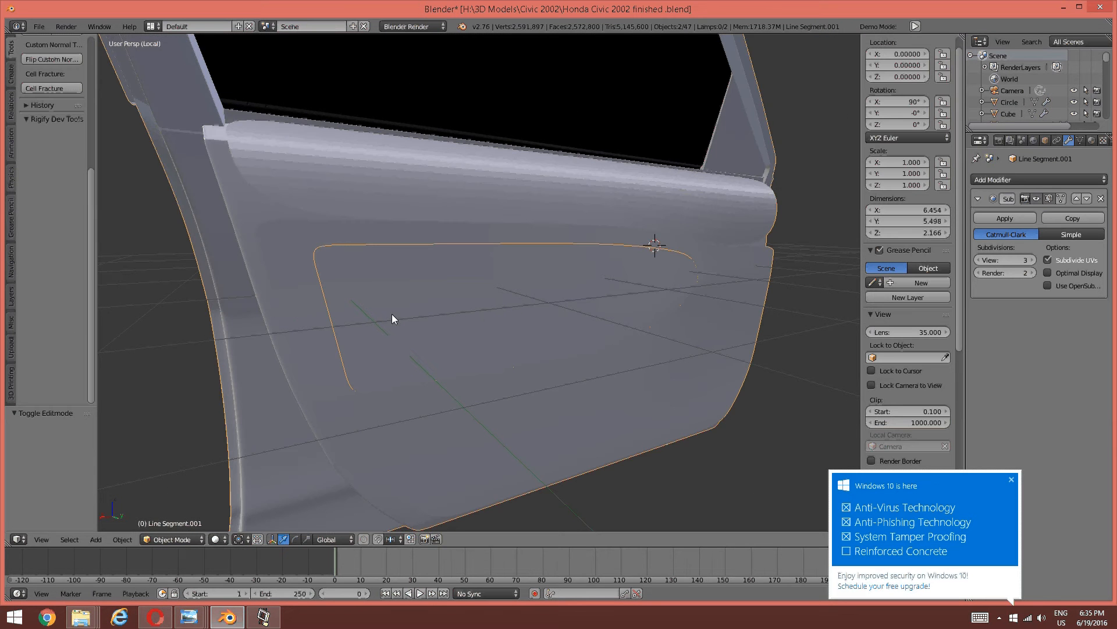
pyautogui.keyDown('shift'); pyautogui.rightClick(298, 298); pyautogui.keyUp('shift')
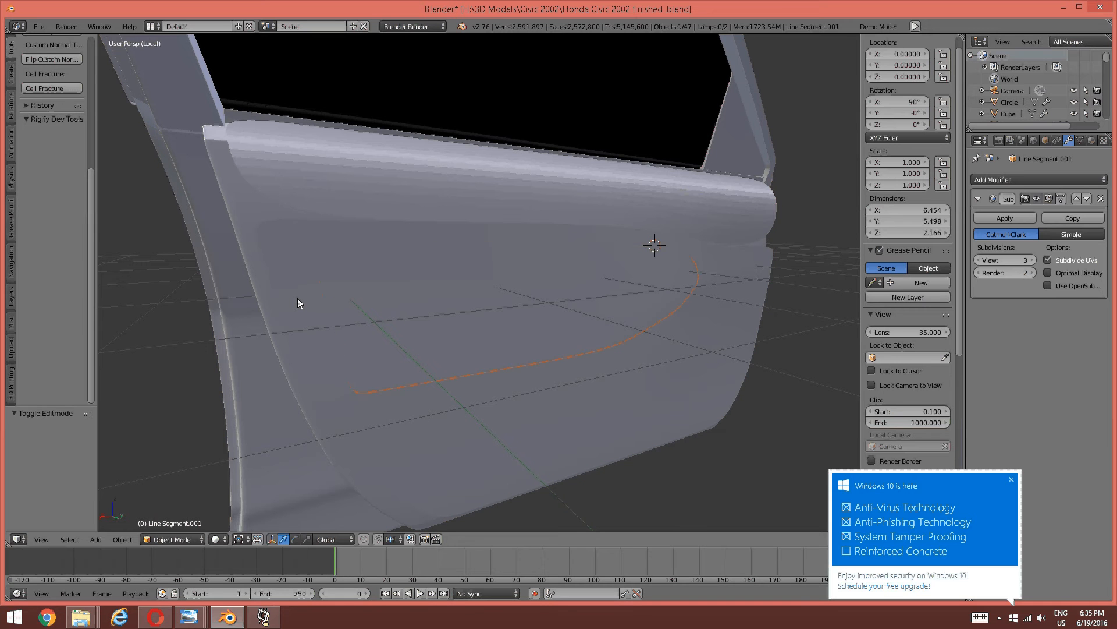
pyautogui.hotkey('ctrl', 'j')
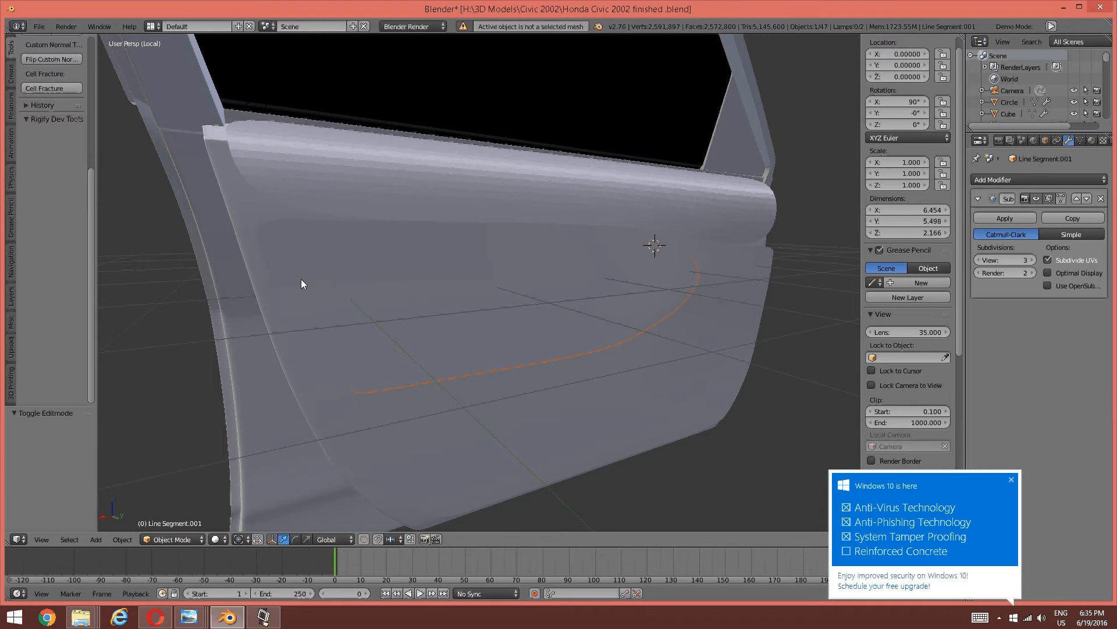
pyautogui.keyDown('shift'); pyautogui.rightClick(308, 271); pyautogui.keyUp('shift')
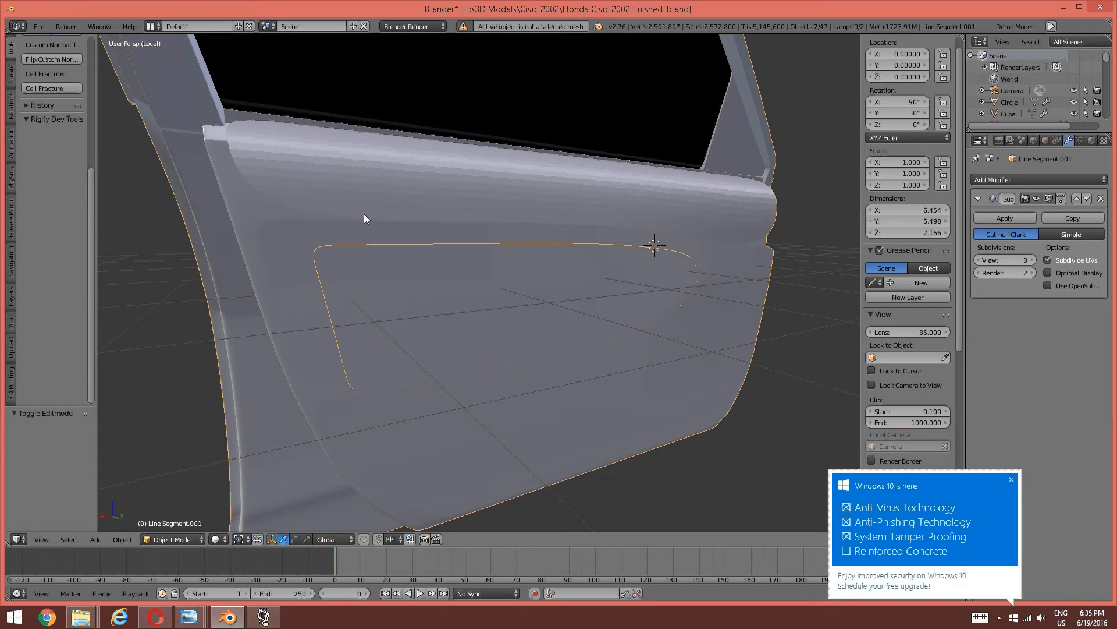
pyautogui.hotkey('ctrl', 'j')
# Put the joined door panel back into Edit Mode.
pyautogui.moveTo(388, 211); pyautogui.dragTo(382, 205, button='middle')
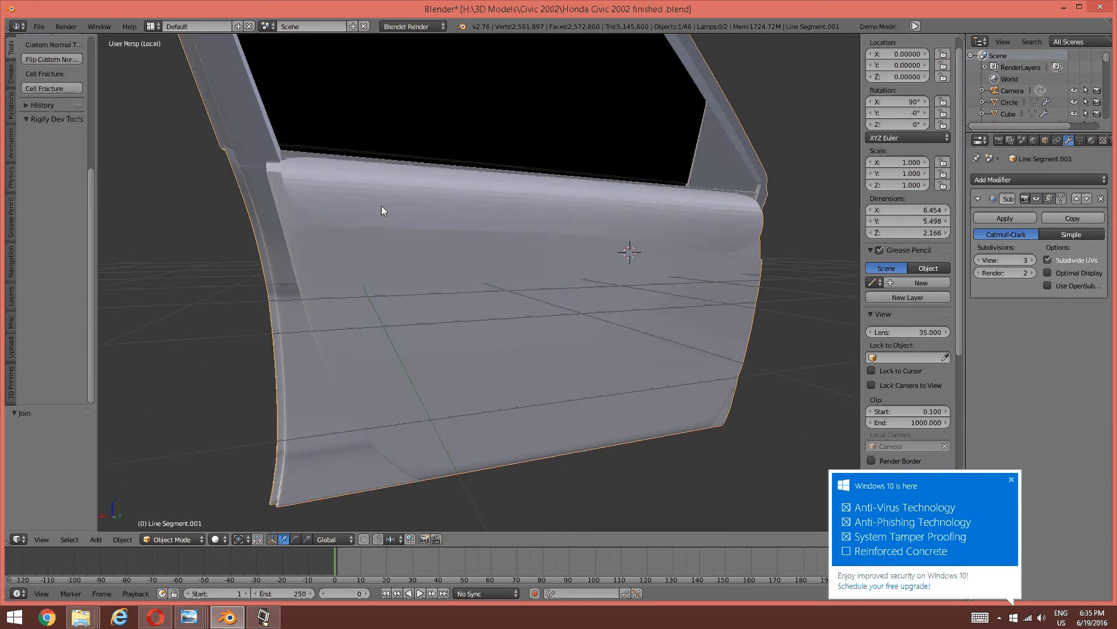
pyautogui.press('Tab')
pyautogui.click(466, 207)
pyautogui.press('Tab')
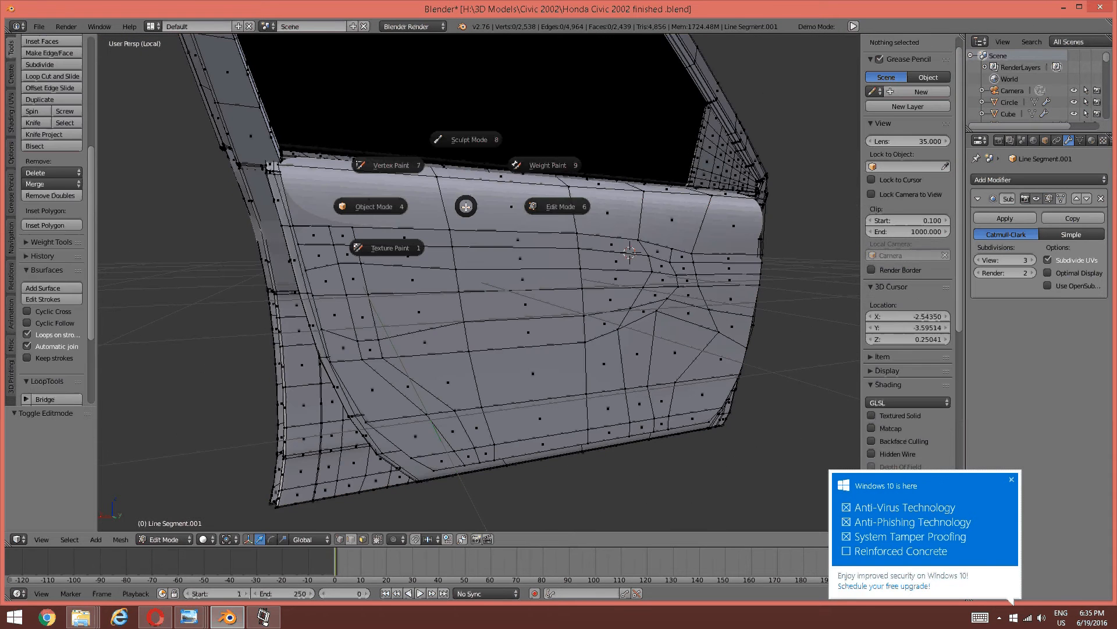
pyautogui.click(561, 210)
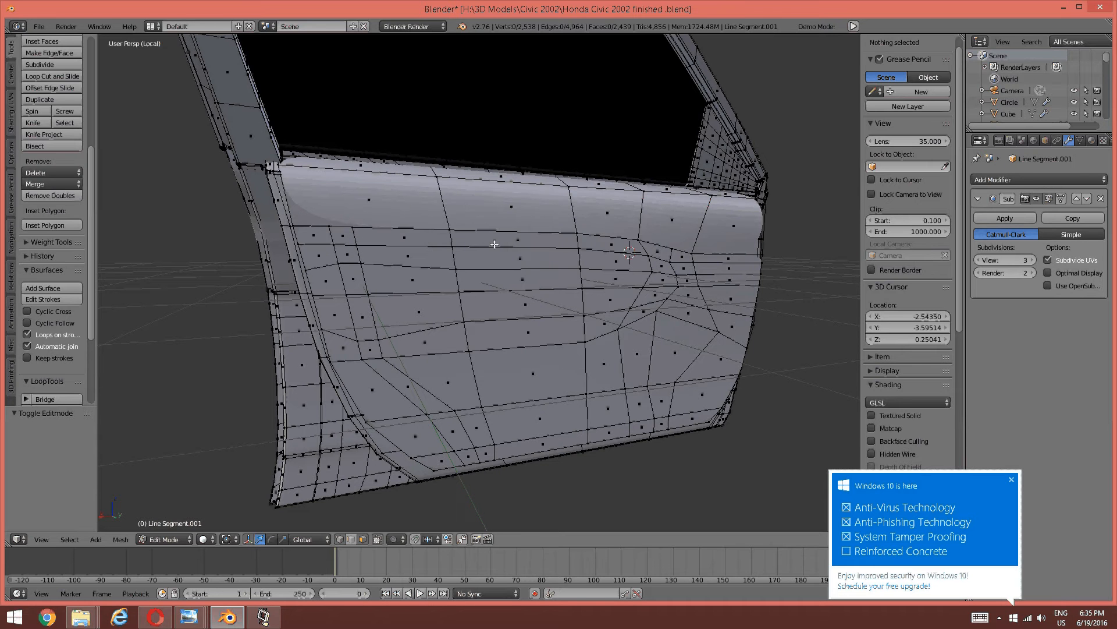
# Inspect the door panel's edge layout and compare it with the reference photo s-l225.jpg.
pyautogui.scroll(8, 494, 245)
pyautogui.scroll(-3, 498, 245)
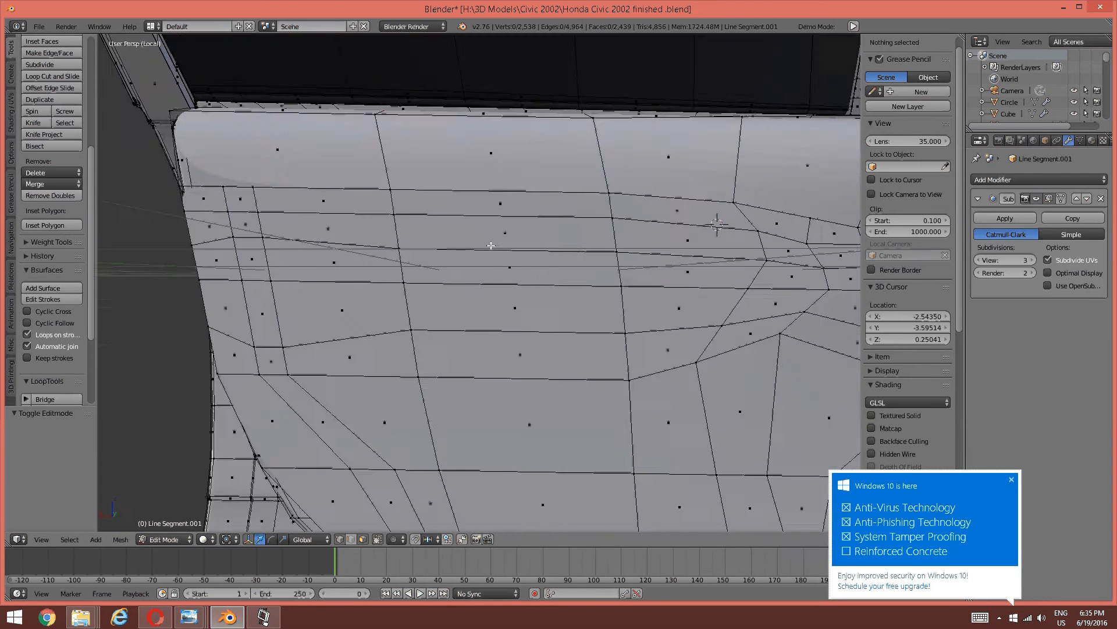
pyautogui.scroll(-4, 498, 245)
pyautogui.moveTo(419, 269); pyautogui.dragTo(471, 251, button='middle')
pyautogui.scroll(4, 489, 252)
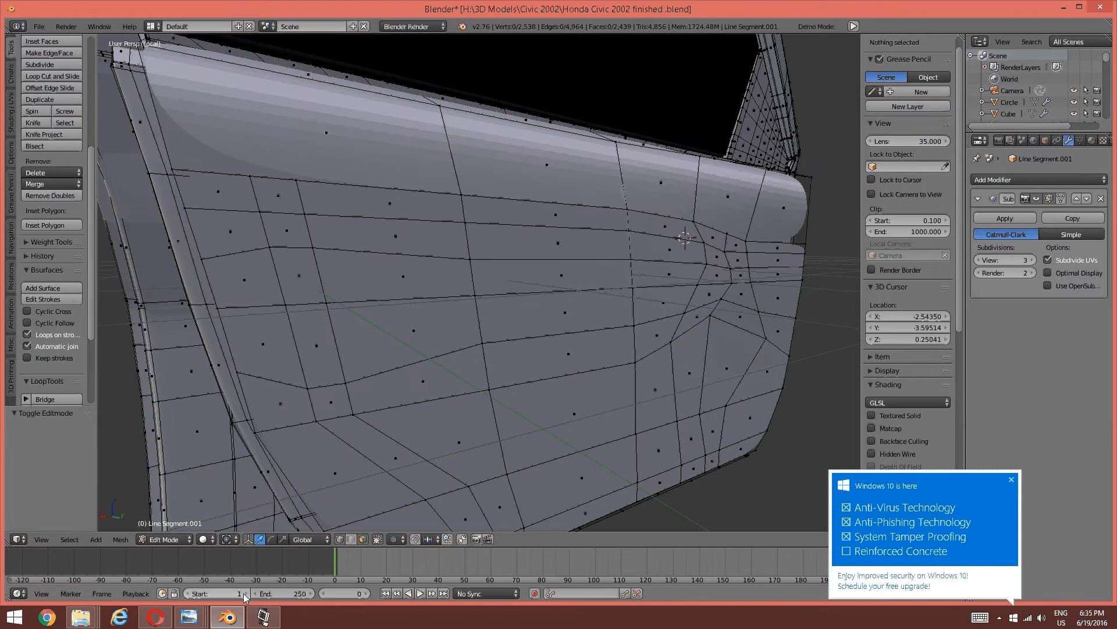
pyautogui.click(231, 621)
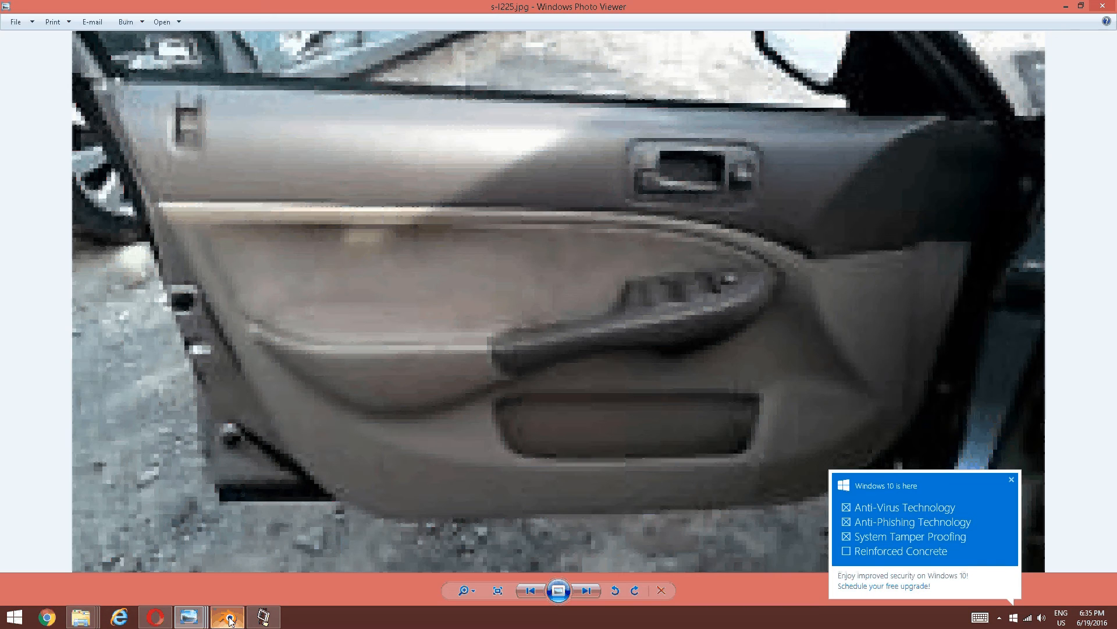
pyautogui.click(231, 621)
# Push the four large central faces of the trim patch inward by -0.032 along Y.
pyautogui.moveTo(446, 295); pyautogui.dragTo(399, 267, button='middle')
pyautogui.hotkey('ctrl', 'Tab')
pyautogui.click(319, 282)
pyautogui.click(318, 282)
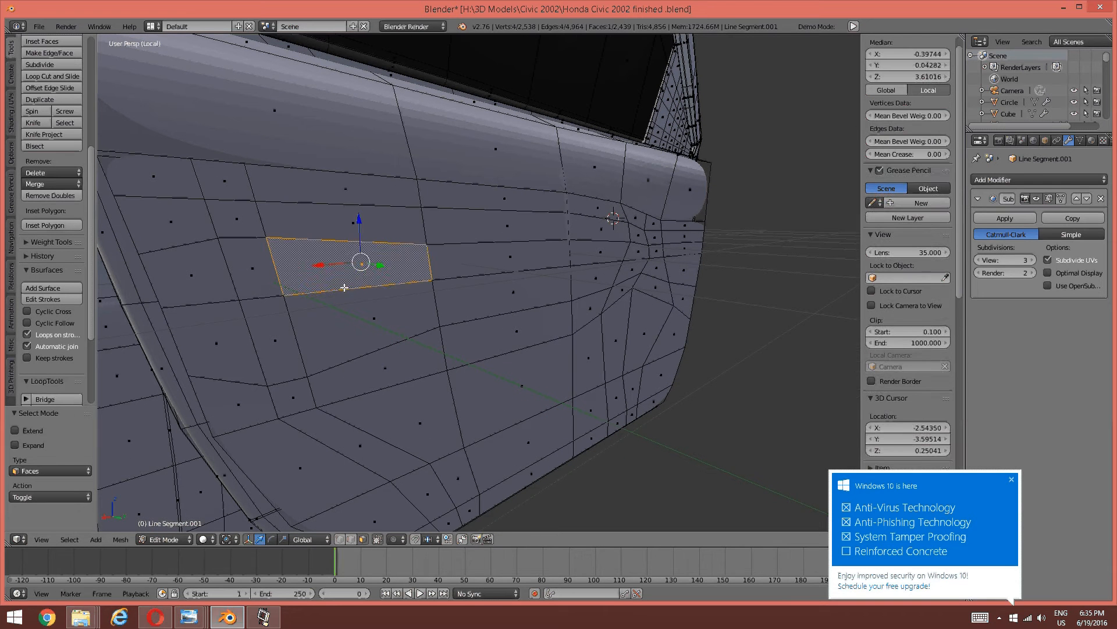
pyautogui.keyDown('shift'); pyautogui.click(360, 331); pyautogui.keyUp('shift')
pyautogui.keyDown('shift'); pyautogui.click(501, 256); pyautogui.keyUp('shift')
pyautogui.keyDown('shift'); pyautogui.click(506, 300); pyautogui.keyUp('shift')
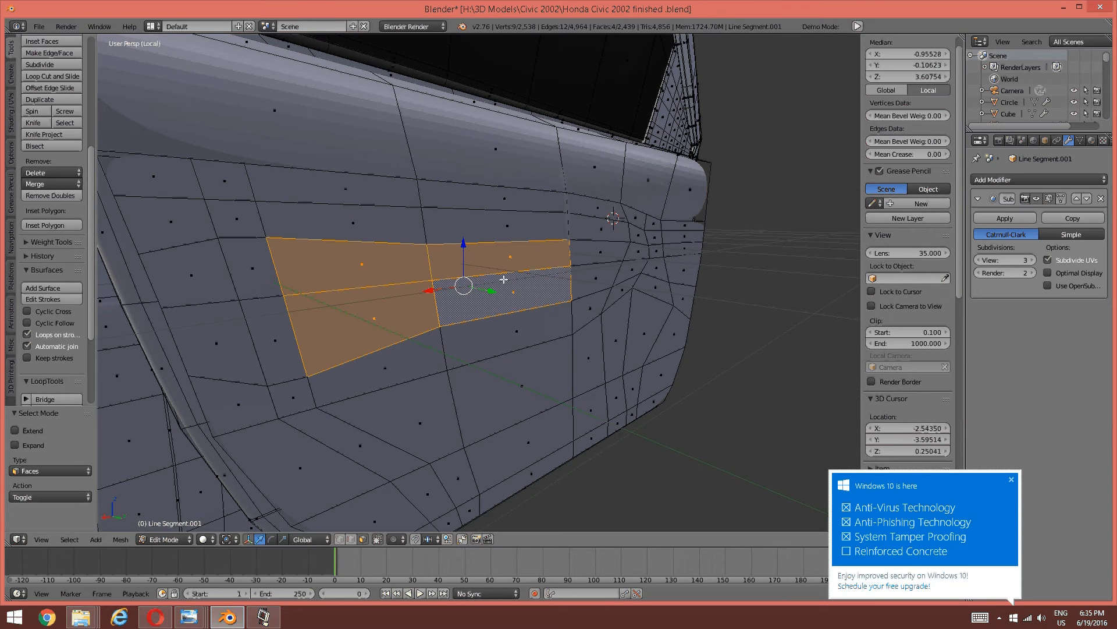
pyautogui.moveTo(505, 278); pyautogui.dragTo(531, 270, button='middle')
pyautogui.moveTo(455, 284); pyautogui.dragTo(465, 301, button='middle')
pyautogui.scroll(1, 466, 301)
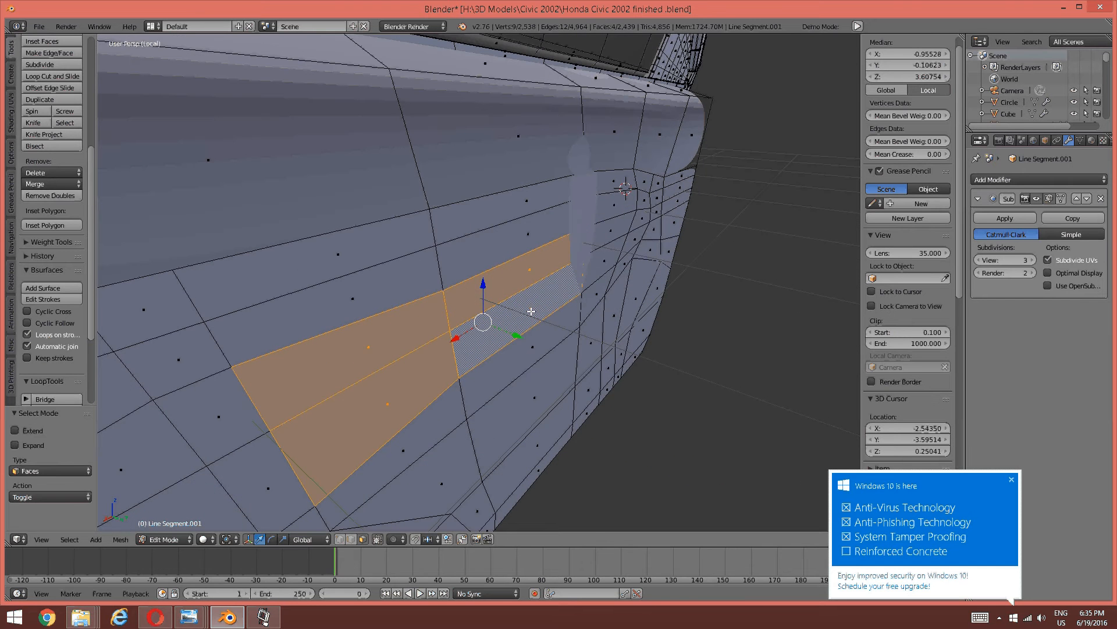
pyautogui.moveTo(517, 335); pyautogui.dragTo(515, 338)
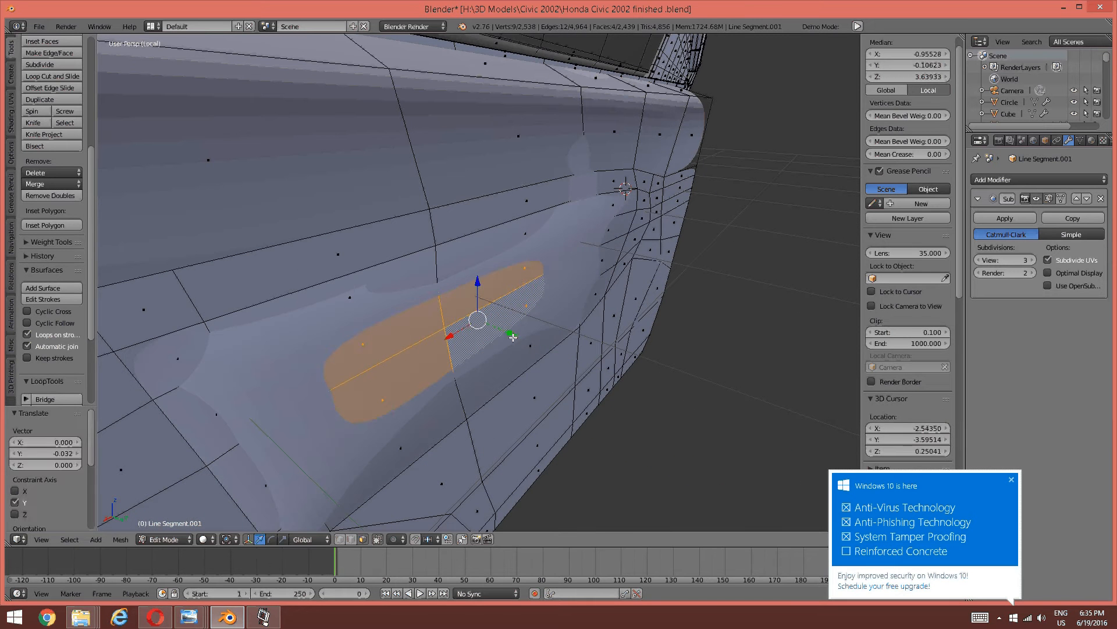
pyautogui.press('a')
# Select the two vertical edges in the middle of the pushed-in faces and move them slightly along Y.
pyautogui.hotkey('ctrl', 'Tab')
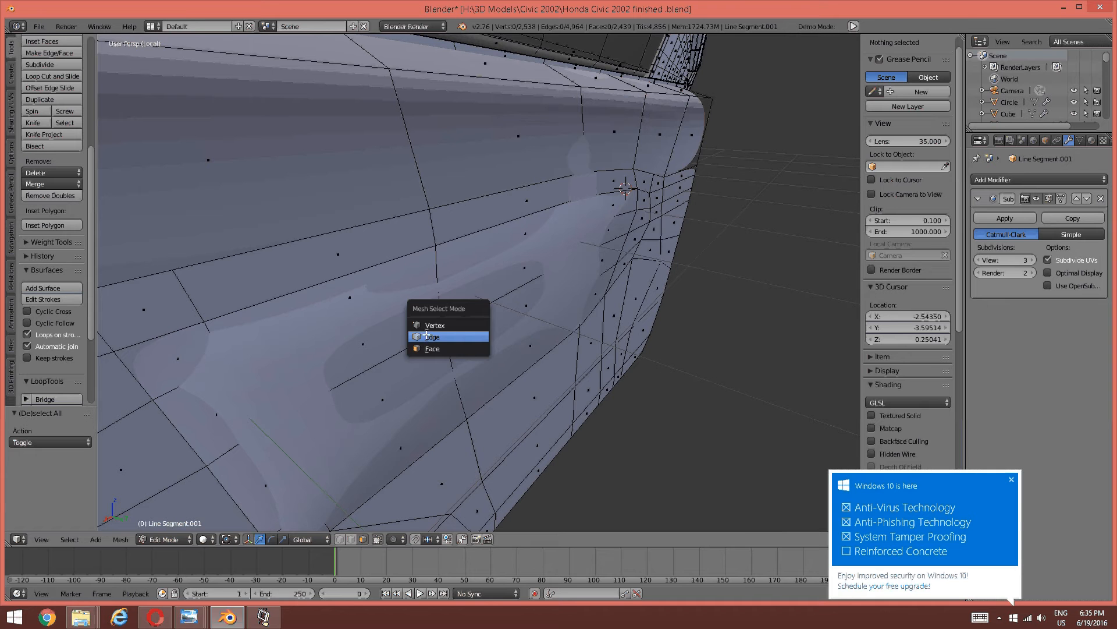
pyautogui.click(426, 335)
pyautogui.rightClick(439, 318)
pyautogui.rightClick(439, 318)
pyautogui.keyDown('shift'); pyautogui.rightClick(444, 345); pyautogui.keyUp('shift')
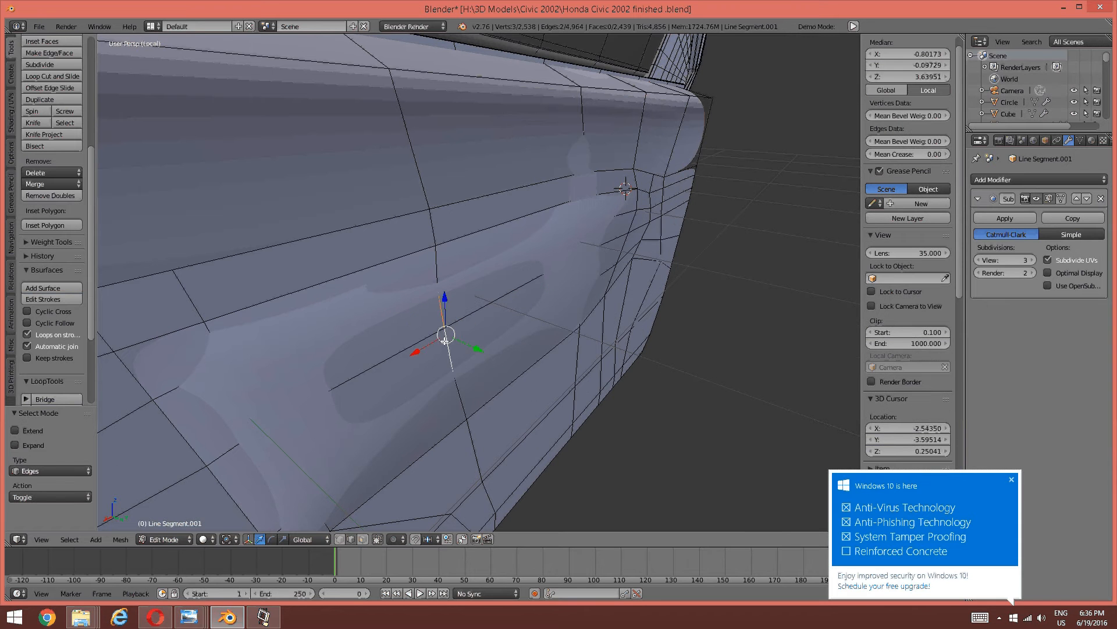
pyautogui.moveTo(443, 344); pyautogui.dragTo(469, 296, button='middle')
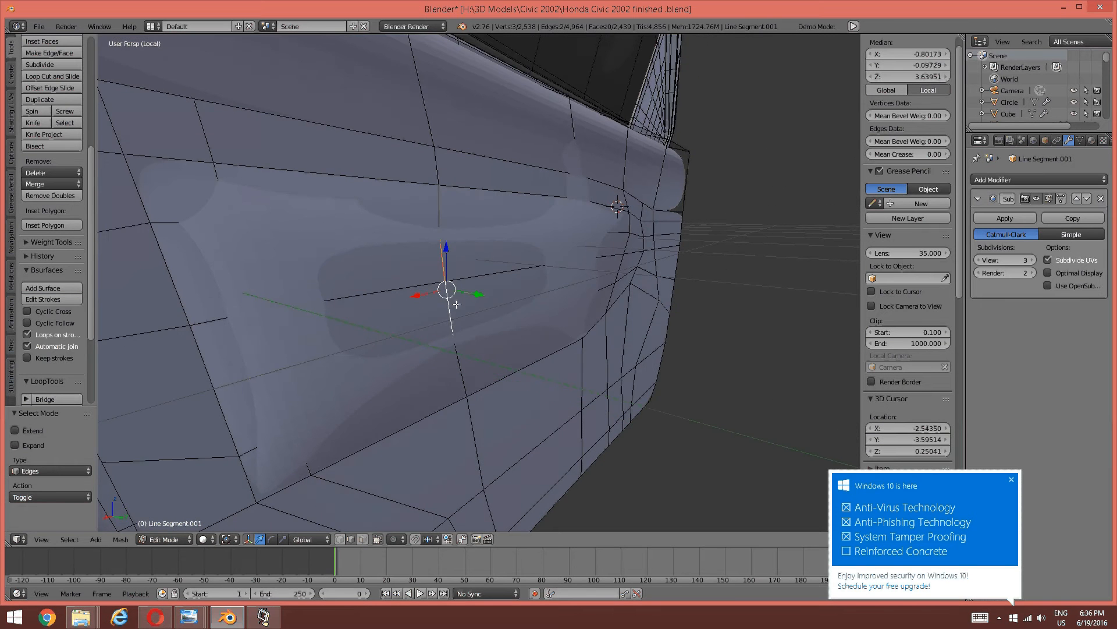
pyautogui.moveTo(471, 292); pyautogui.dragTo(470, 295)
pyautogui.moveTo(606, 302); pyautogui.dragTo(514, 294, button='middle')
pyautogui.press('a')
# Set the subdivision modifier's view level to 0 and push the two bent-line edges near the patch's rounded end about -0.028 along Y.
pyautogui.rightClick(510, 313)
pyautogui.keyDown('shift'); pyautogui.rightClick(529, 283); pyautogui.keyUp('shift')
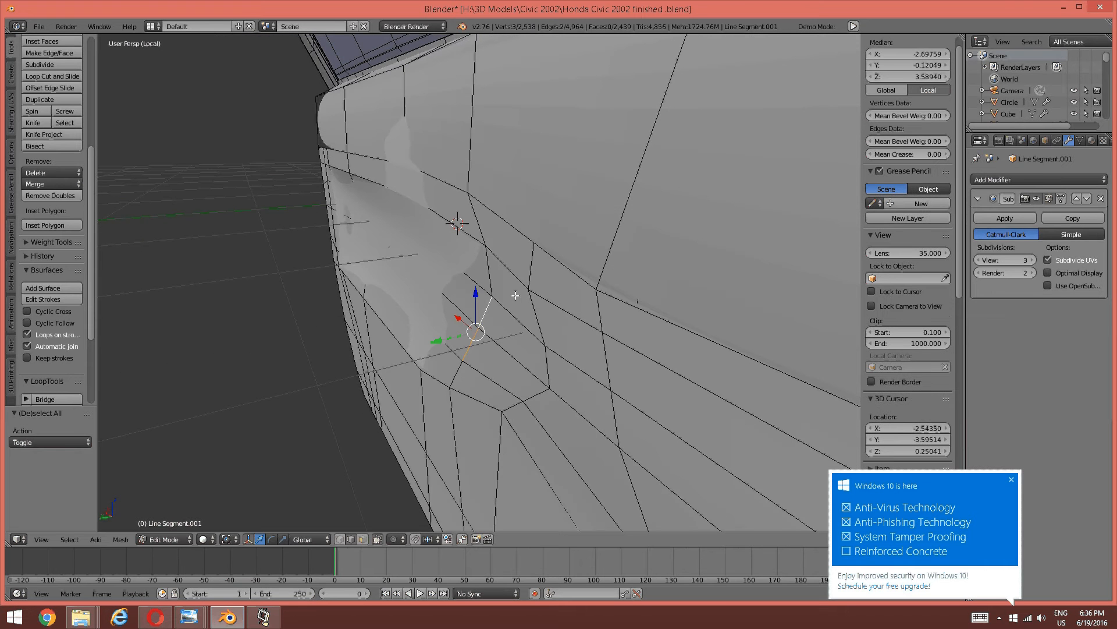
pyautogui.click(977, 259)
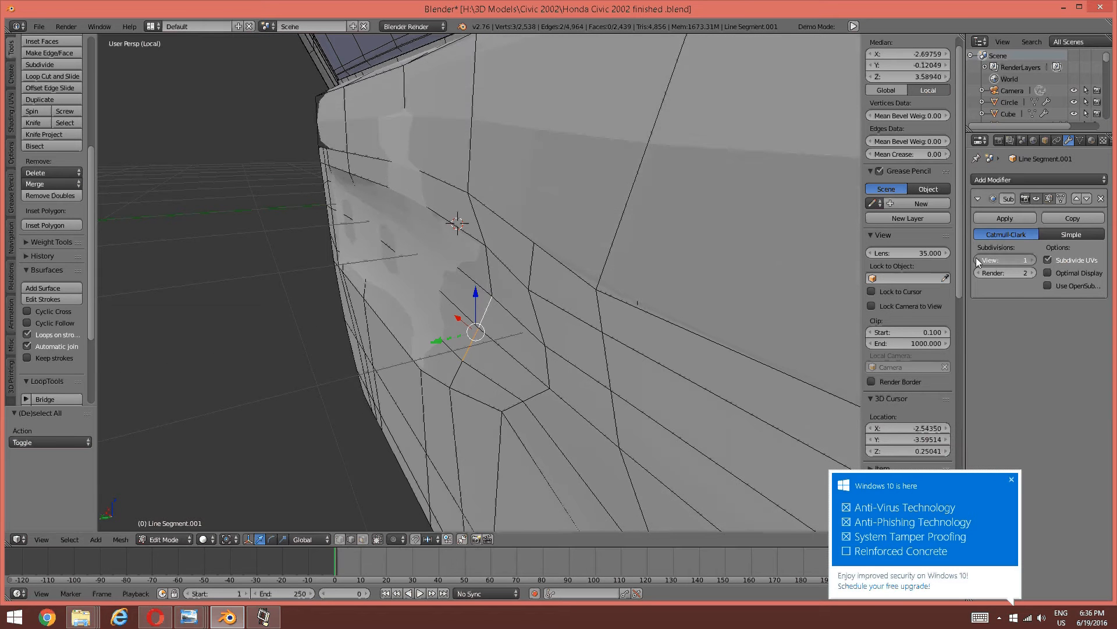
pyautogui.click(977, 260)
pyautogui.click(977, 260)
pyautogui.moveTo(647, 307); pyautogui.dragTo(629, 312, button='middle')
pyautogui.scroll(3, 606, 318)
pyautogui.moveTo(545, 325); pyautogui.dragTo(554, 332, button='middle')
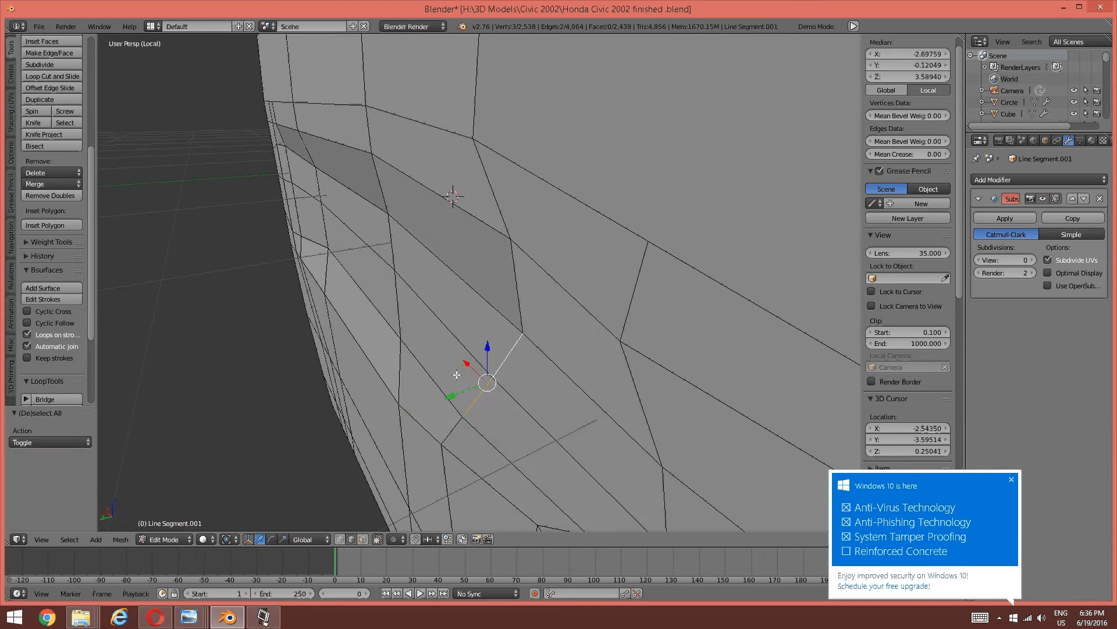
pyautogui.press('g')
pyautogui.press('y')
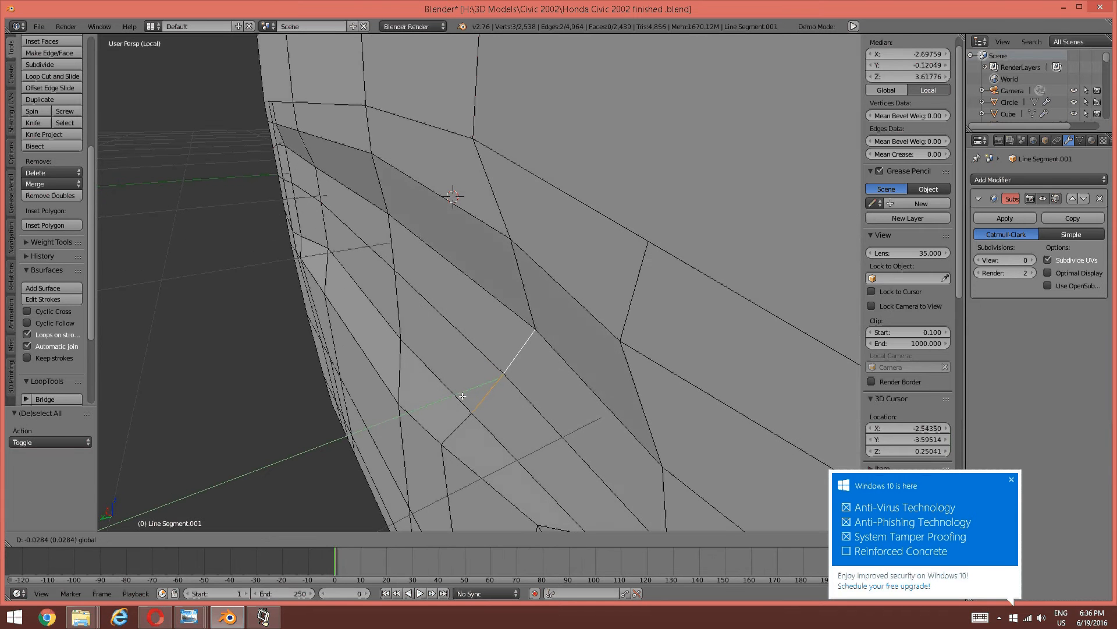
# Push the two edges on the adjacent vertical line of the recess slightly further inward along Y.
pyautogui.click(367, 297)
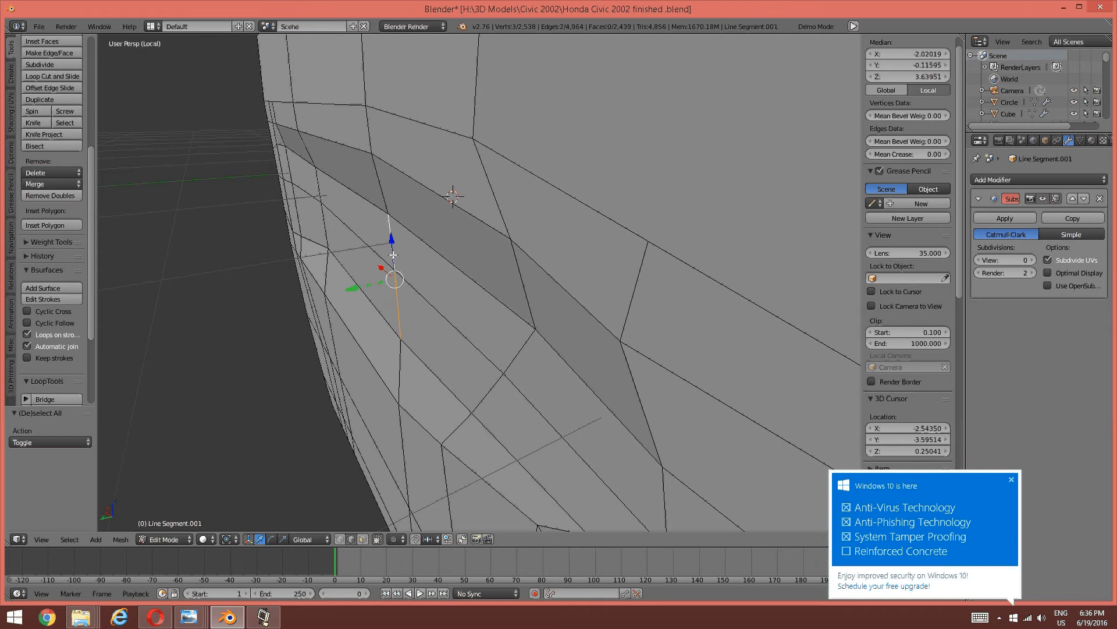
pyautogui.press('a')
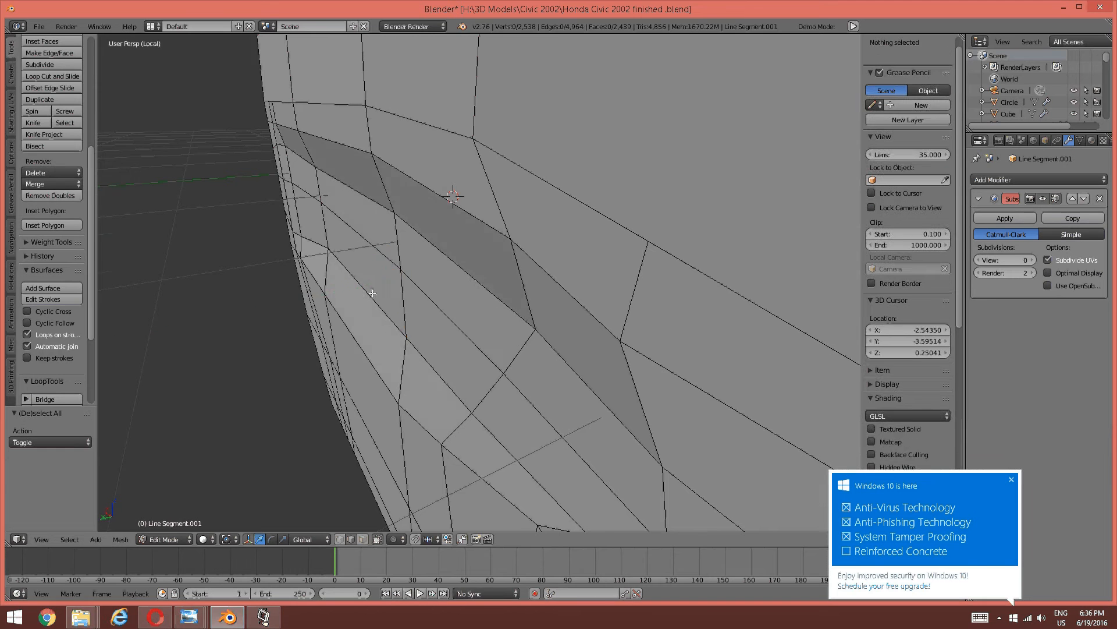
pyautogui.moveTo(370, 293); pyautogui.dragTo(512, 256, button='middle')
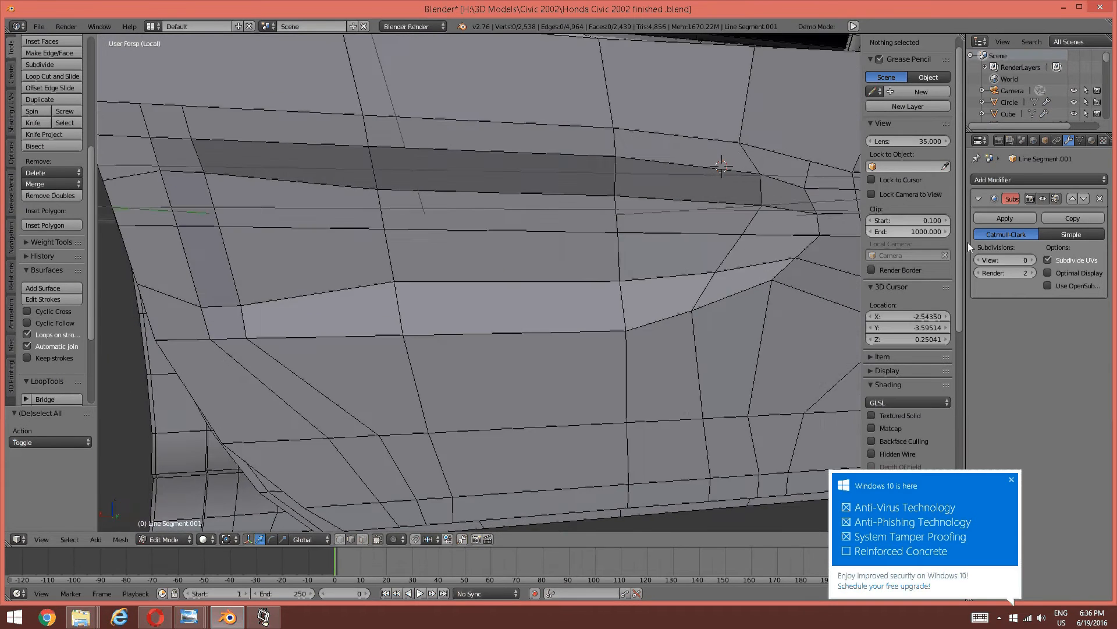
# Set the subdivision modifier's view level to 2.
pyautogui.click(1030, 261)
pyautogui.click(1030, 261)
pyautogui.moveTo(623, 292); pyautogui.dragTo(499, 302, button='middle')
pyautogui.moveTo(277, 223); pyautogui.dragTo(306, 182, button='middle')
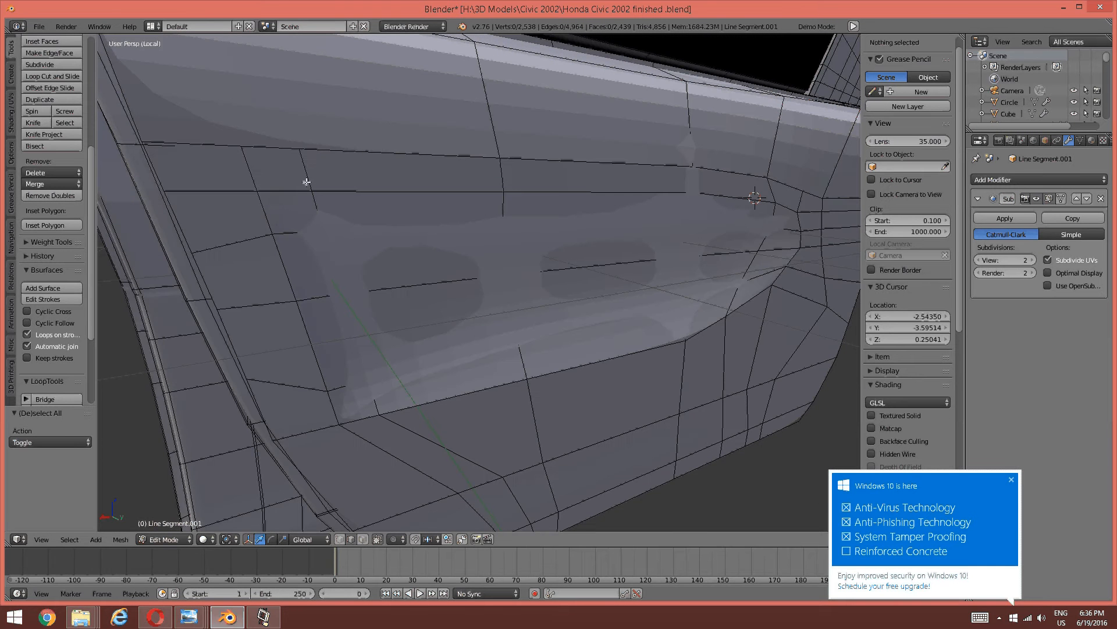
# Isolate the door panel surrounding the recess by selecting its linked geometry and hiding everything else.
pyautogui.rightClick(307, 182)
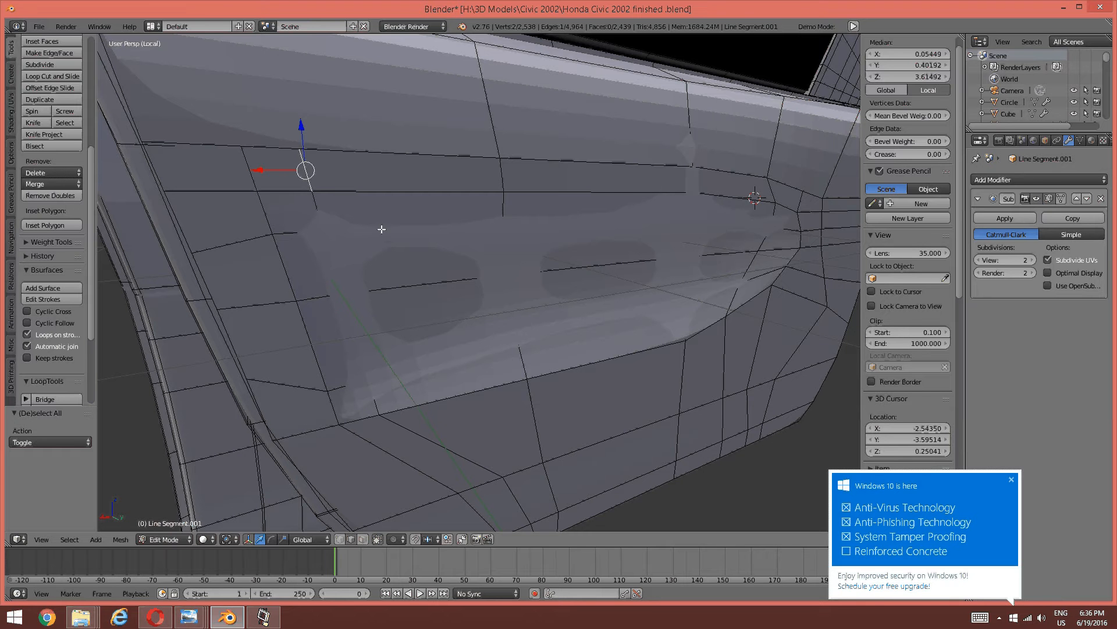
pyautogui.hotkey('ctrl', 'l')
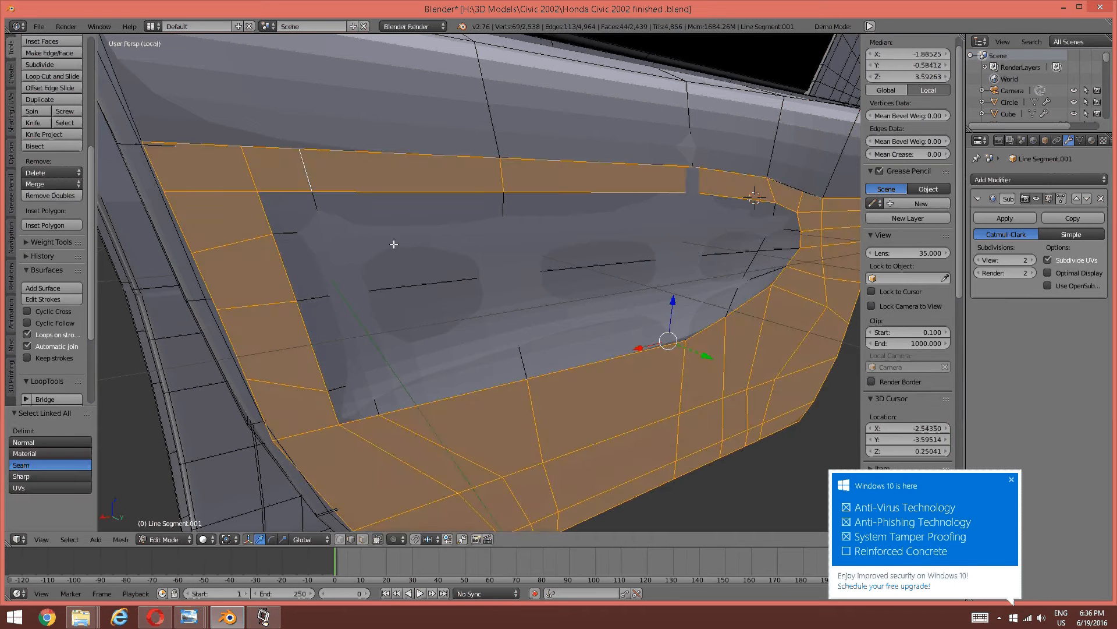
pyautogui.hotkey('ctrl', 'i')
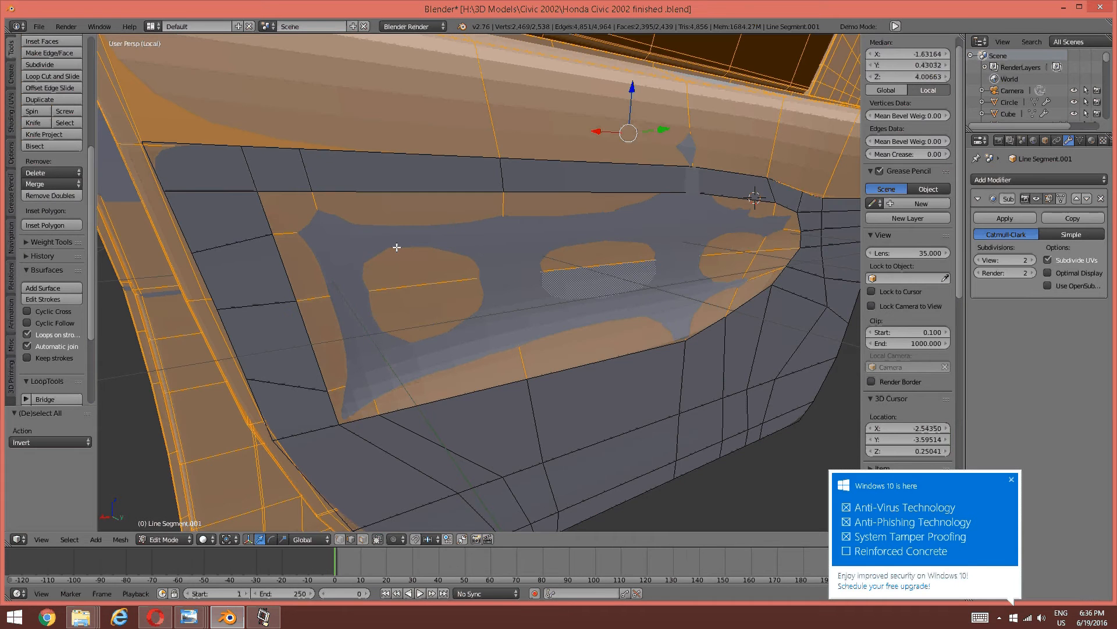
pyautogui.press('h')
# Extrude the isolated panel's inner opening loop and its entire outer boundary about -0.088 along Y.
pyautogui.keyDown('alt'); pyautogui.rightClick(499, 202); pyautogui.keyUp('alt')
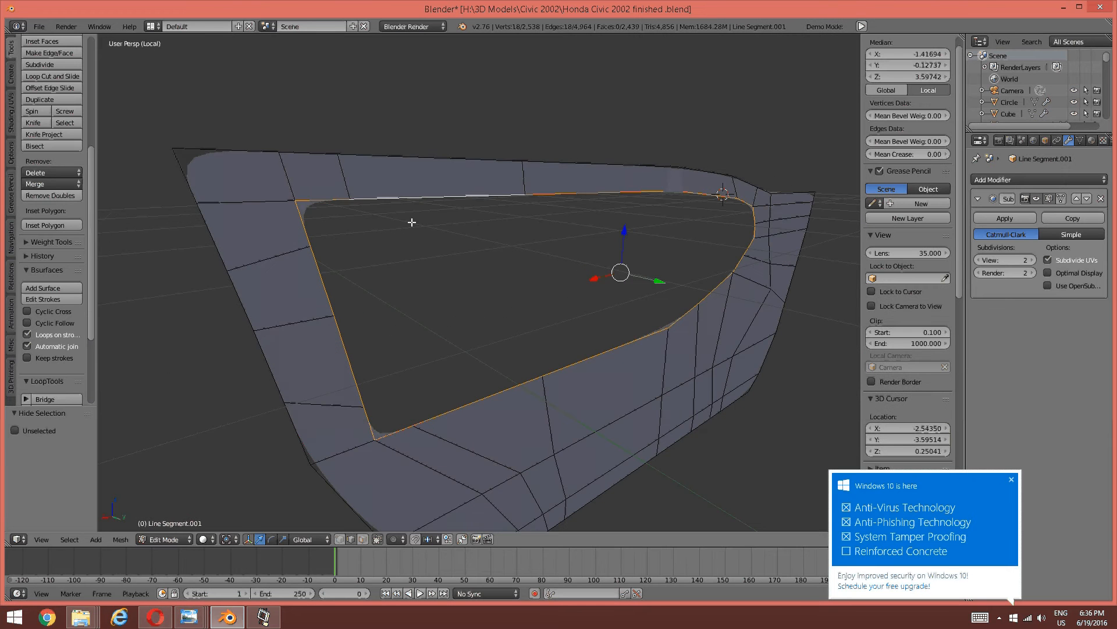
pyautogui.moveTo(424, 247); pyautogui.dragTo(465, 247, button='middle')
pyautogui.keyDown('alt'); pyautogui.keyDown('shift'); pyautogui.rightClick(341, 210); pyautogui.keyUp('shift'); pyautogui.keyUp('alt')
pyautogui.moveTo(352, 215); pyautogui.dragTo(420, 188, button='middle')
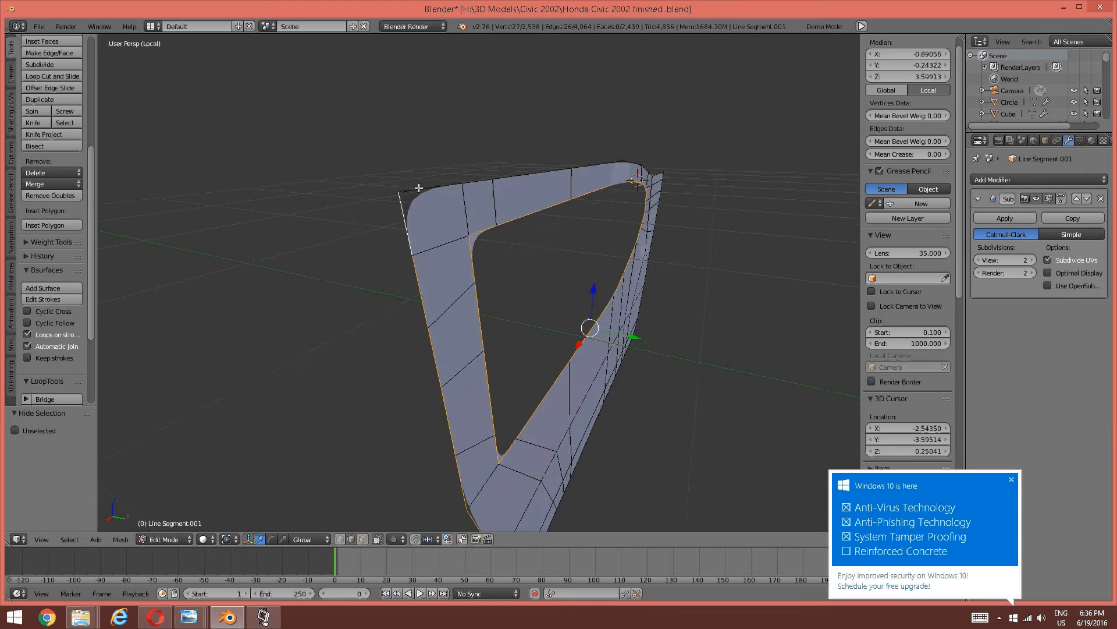
pyautogui.keyDown('alt'); pyautogui.keyDown('shift'); pyautogui.rightClick(419, 188); pyautogui.keyUp('shift'); pyautogui.keyUp('alt')
pyautogui.moveTo(517, 192); pyautogui.dragTo(514, 347, button='middle')
pyautogui.keyDown('alt'); pyautogui.keyDown('shift'); pyautogui.rightClick(515, 344); pyautogui.keyUp('shift'); pyautogui.keyUp('alt')
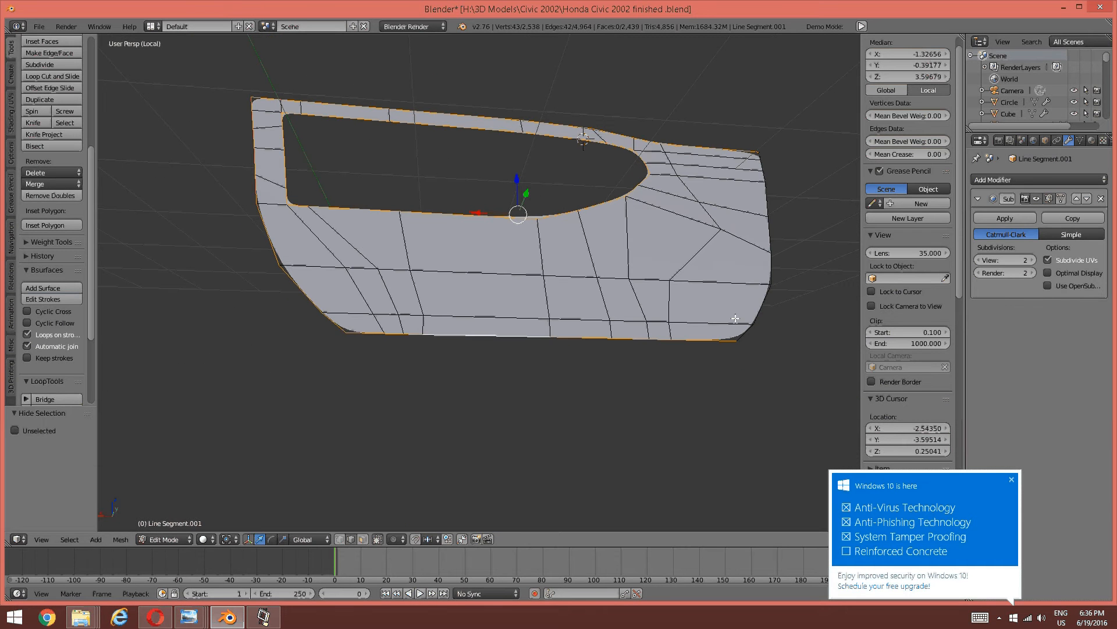
pyautogui.keyDown('alt'); pyautogui.keyDown('shift'); pyautogui.rightClick(752, 303); pyautogui.keyUp('shift'); pyautogui.keyUp('alt')
pyautogui.scroll(2, 752, 304)
pyautogui.moveTo(753, 304); pyautogui.dragTo(477, 300, button='middle')
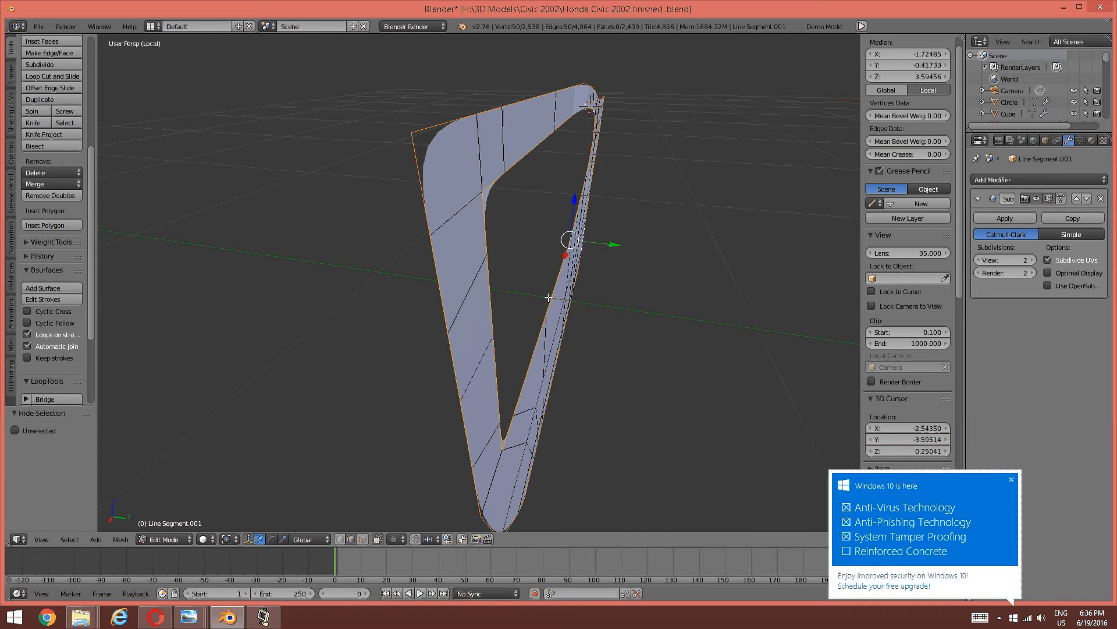
pyautogui.press('e')
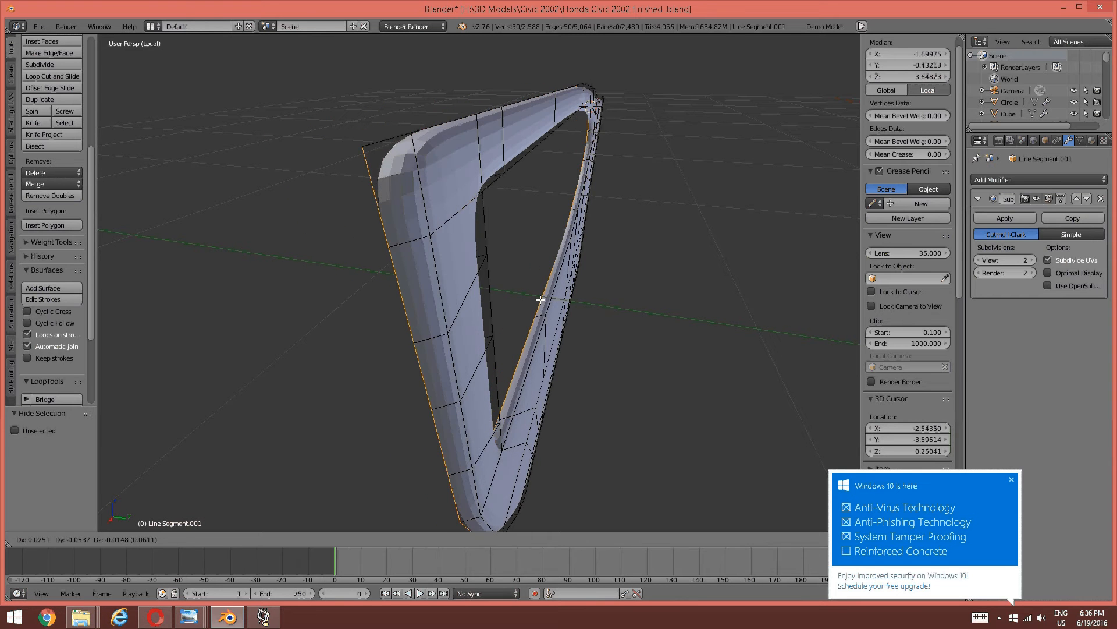
pyautogui.press('y')
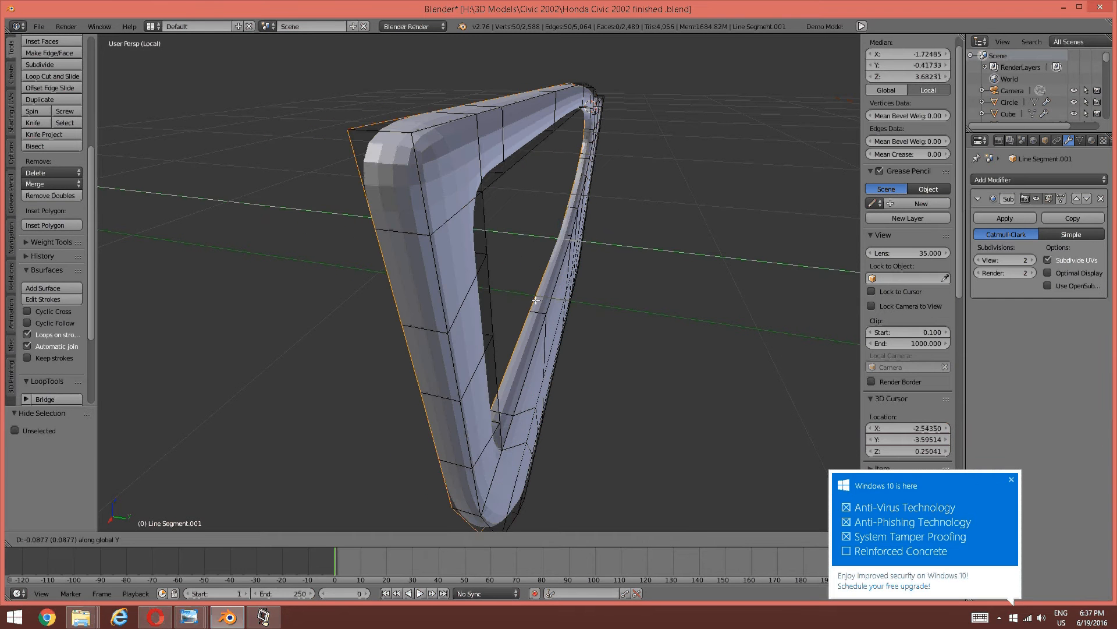
pyautogui.click(535, 301)
pyautogui.moveTo(425, 336); pyautogui.dragTo(541, 264, button='middle')
pyautogui.scroll(3, 489, 264)
pyautogui.press('a')
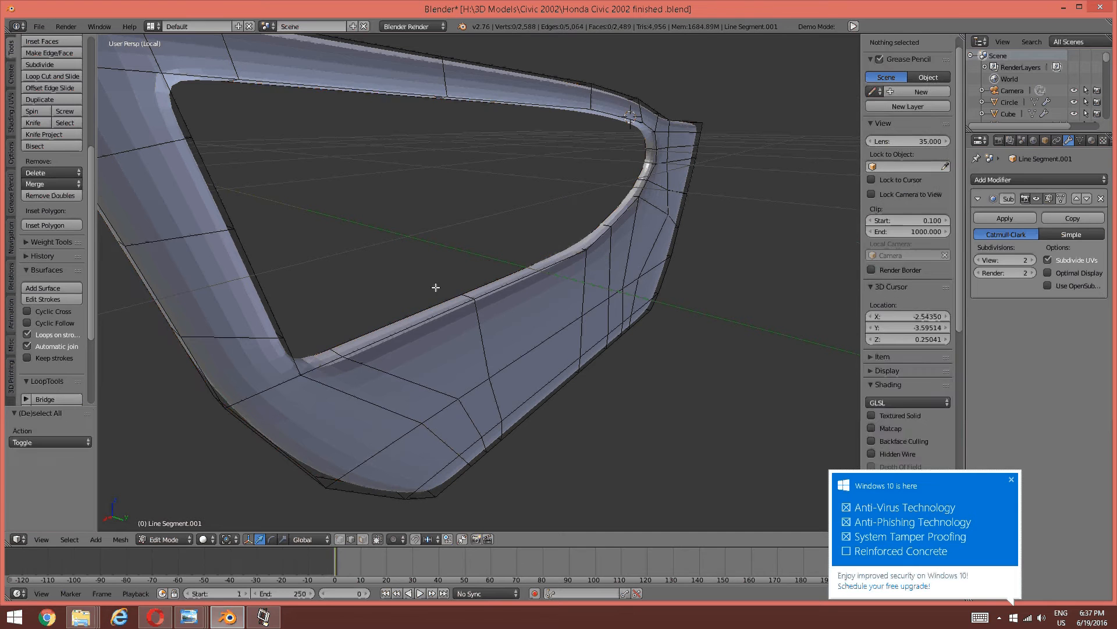
# Reveal the hidden door geometry and clear the selection.
pyautogui.hotkey('alt', 'h')
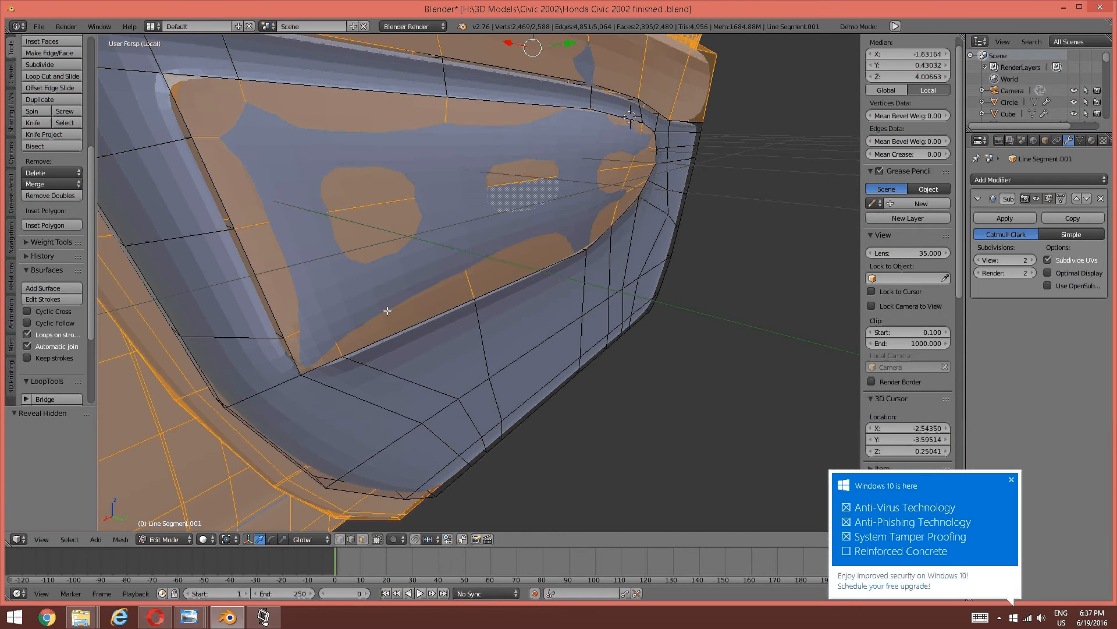
pyautogui.scroll(-3, 388, 310)
pyautogui.moveTo(387, 311); pyautogui.dragTo(451, 246, button='middle')
pyautogui.scroll(2, 409, 309)
pyautogui.press('a')
# Select the extruded outer and inner rim loops of the panel and move them about -0.082 further along Y.
pyautogui.keyDown('alt'); pyautogui.rightClick(403, 221); pyautogui.keyUp('alt')
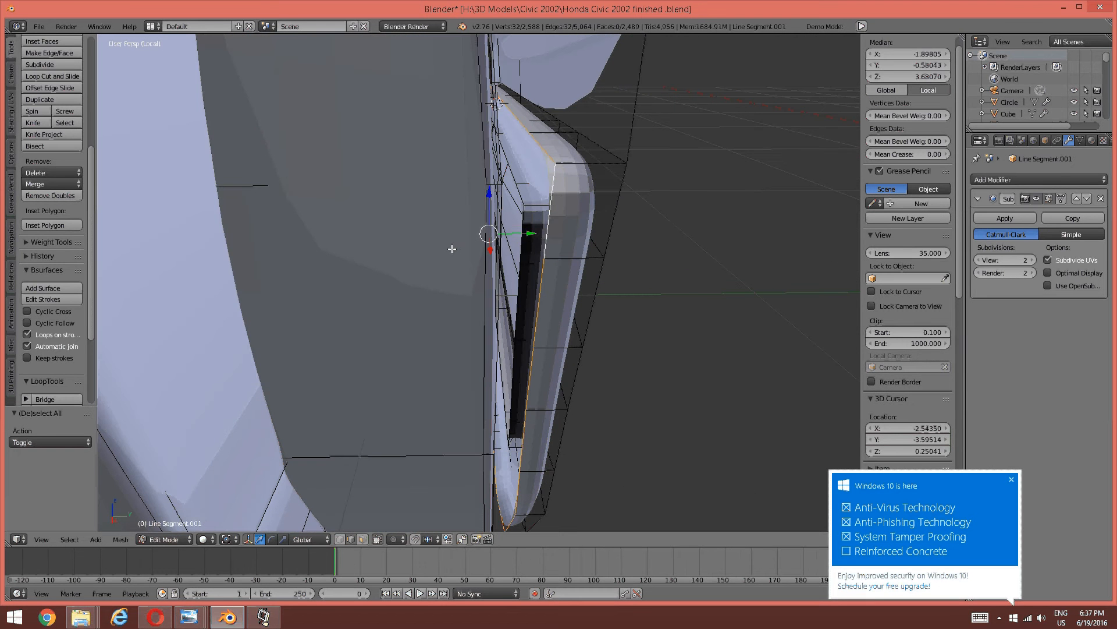
pyautogui.keyDown('alt'); pyautogui.keyDown('shift'); pyautogui.rightClick(520, 232); pyautogui.keyUp('shift'); pyautogui.keyUp('alt')
pyautogui.moveTo(604, 247); pyautogui.dragTo(492, 252, button='middle')
pyautogui.scroll(2, 486, 264)
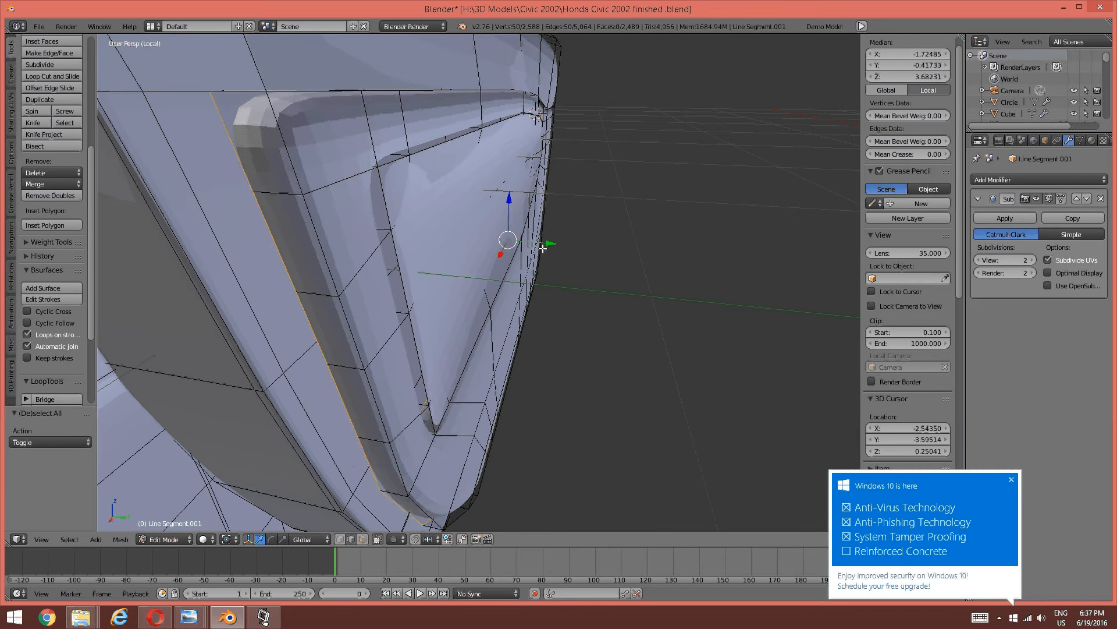
pyautogui.press('g')
pyautogui.press('y')
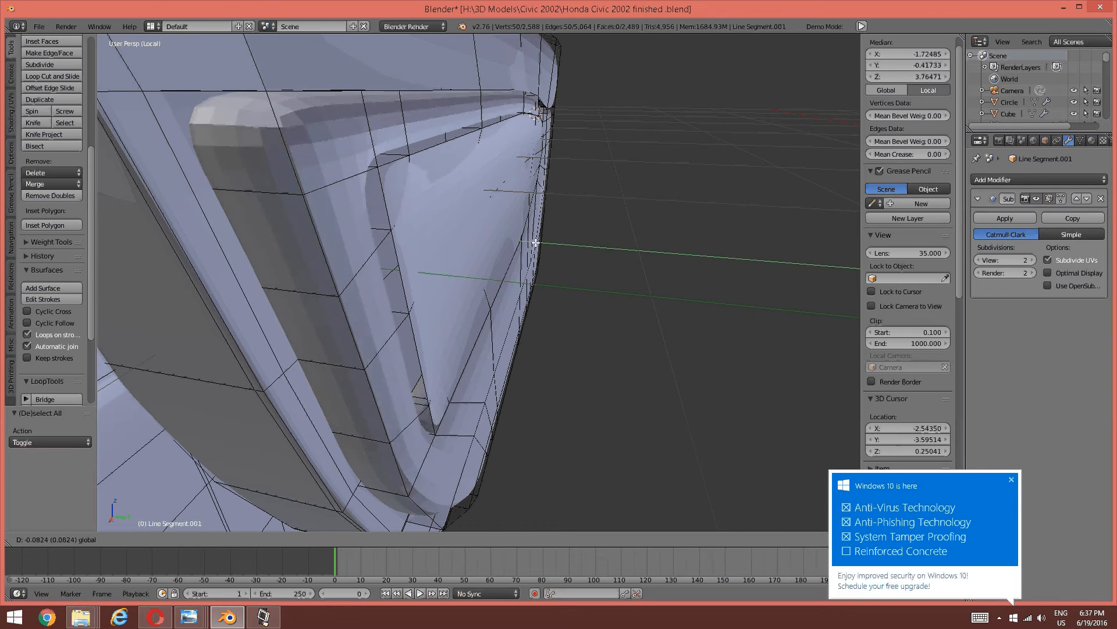
pyautogui.click(533, 242)
pyautogui.moveTo(533, 243); pyautogui.dragTo(507, 216, button='middle')
pyautogui.scroll(2, 614, 208)
pyautogui.press('a')
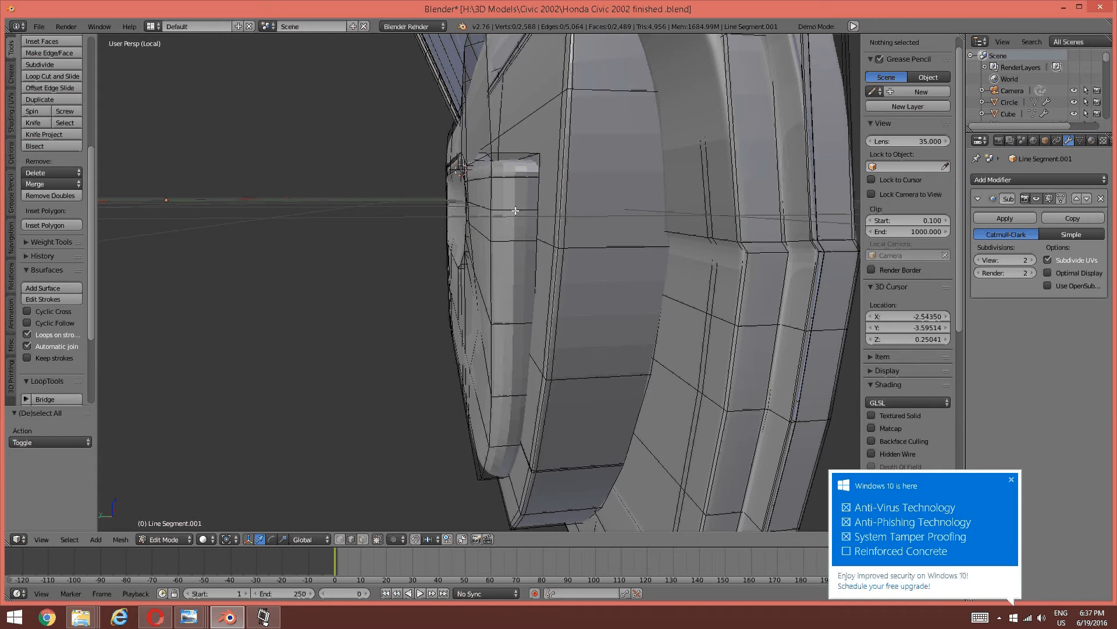
# Add a supporting edge loop to the panel's extruded outer side wall, slid close to the front edge.
pyautogui.hotkey('ctrl', 'r')
pyautogui.click(514, 210)
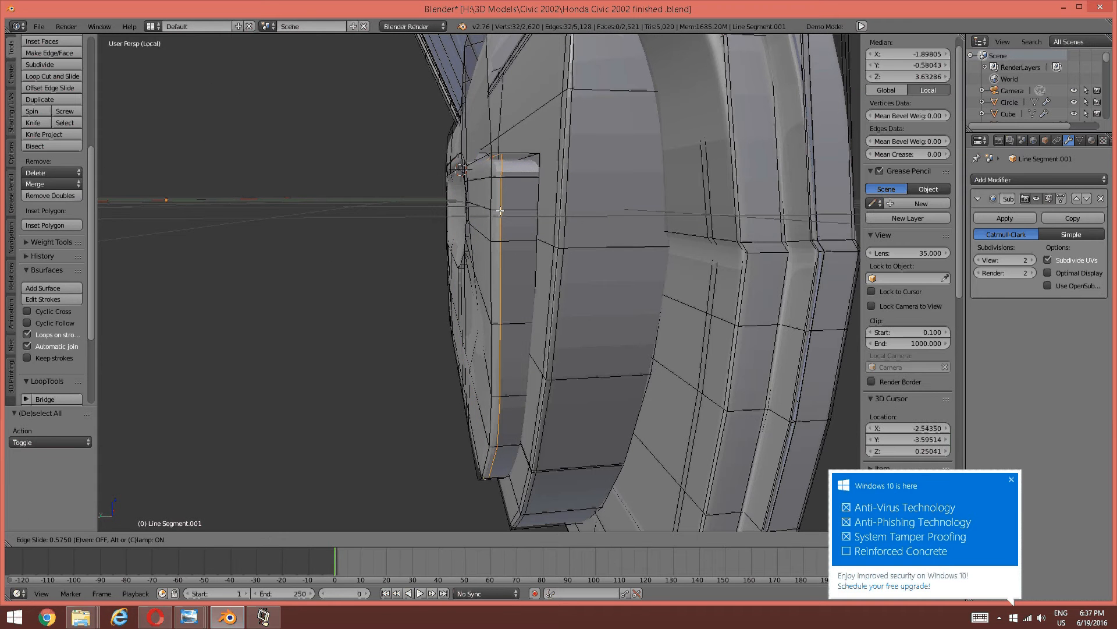
pyautogui.click(496, 210)
pyautogui.press('a')
pyautogui.scroll(-4, 493, 211)
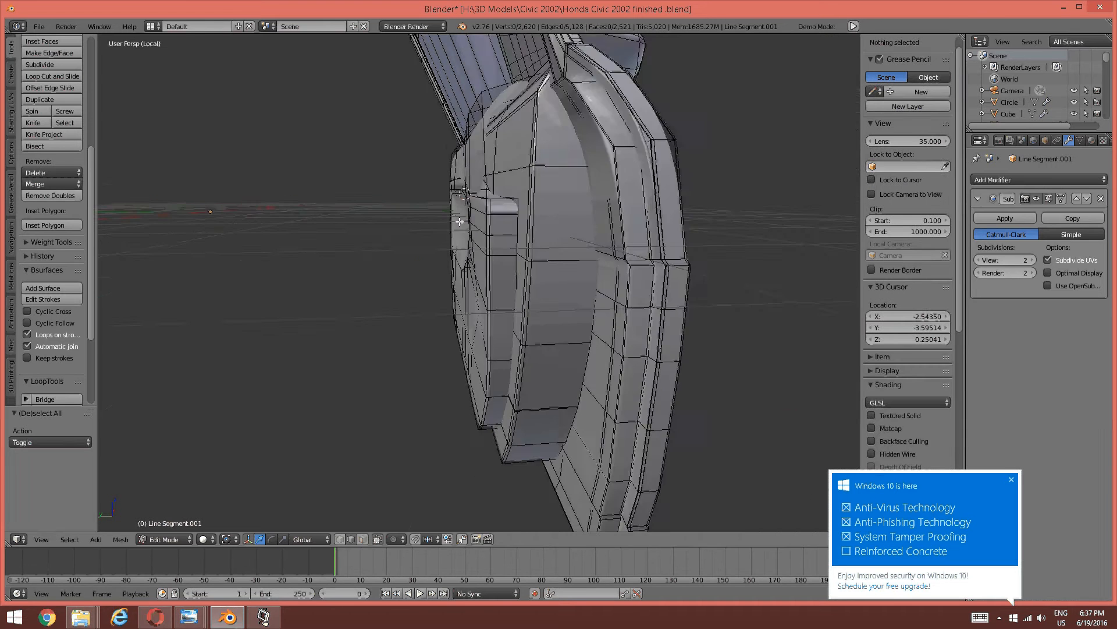
pyautogui.moveTo(459, 219)
pyautogui.mouseDown(button='middle')
pyautogui.moveTo(539, 232)
pyautogui.moveTo(486, 262)
pyautogui.moveTo(418, 263)
pyautogui.moveTo(498, 290)
pyautogui.moveTo(464, 295)
pyautogui.moveTo(549, 249)
pyautogui.moveTo(526, 245)
pyautogui.moveTo(548, 282)
pyautogui.moveTo(387, 227)
pyautogui.moveTo(513, 292)
pyautogui.moveTo(387, 247)
pyautogui.mouseUp(button='middle')
pyautogui.scroll(4, 416, 264)
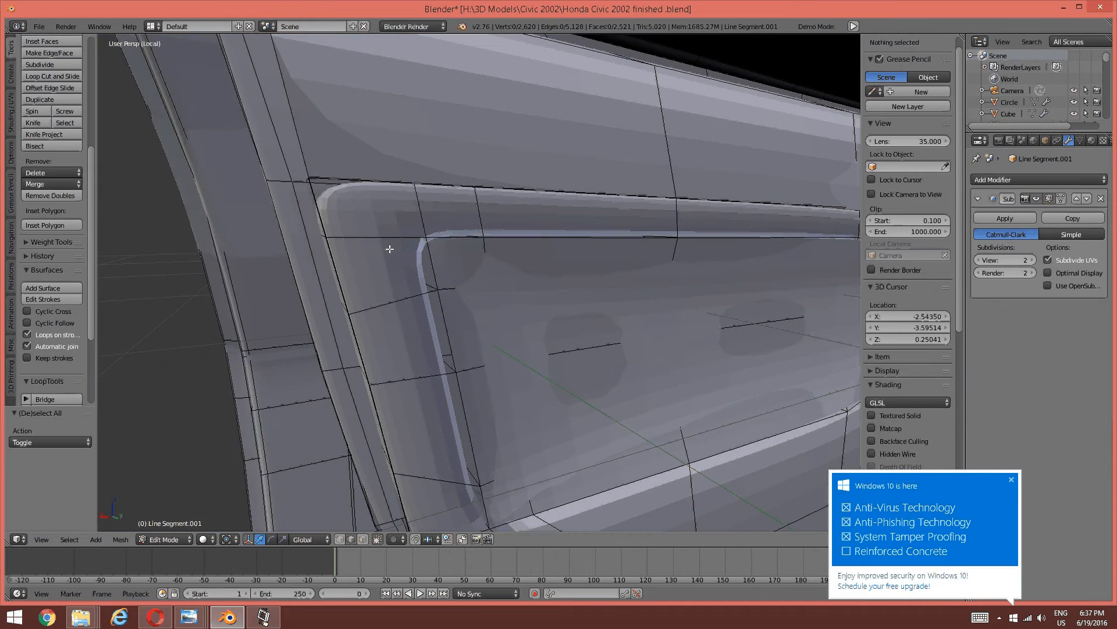
# Add a supporting edge loop to the side wall along the panel's upper border, slid close to the front edge.
pyautogui.keyDown('alt'); pyautogui.rightClick(328, 223); pyautogui.keyUp('alt')
pyautogui.press('g')
pyautogui.press('g')
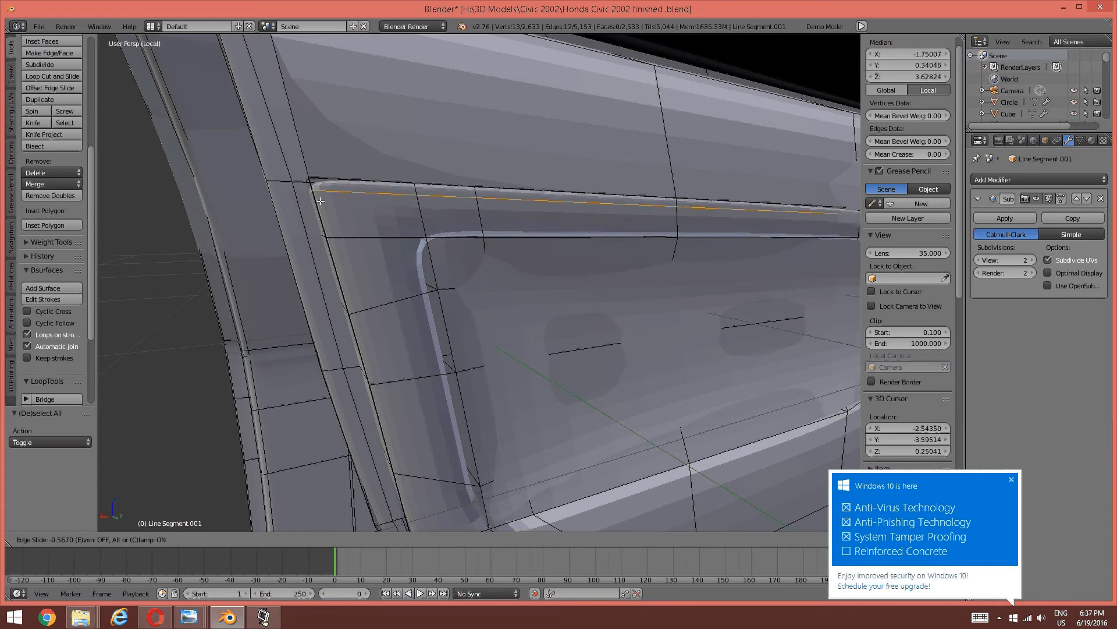
pyautogui.click(324, 195)
pyautogui.press('a')
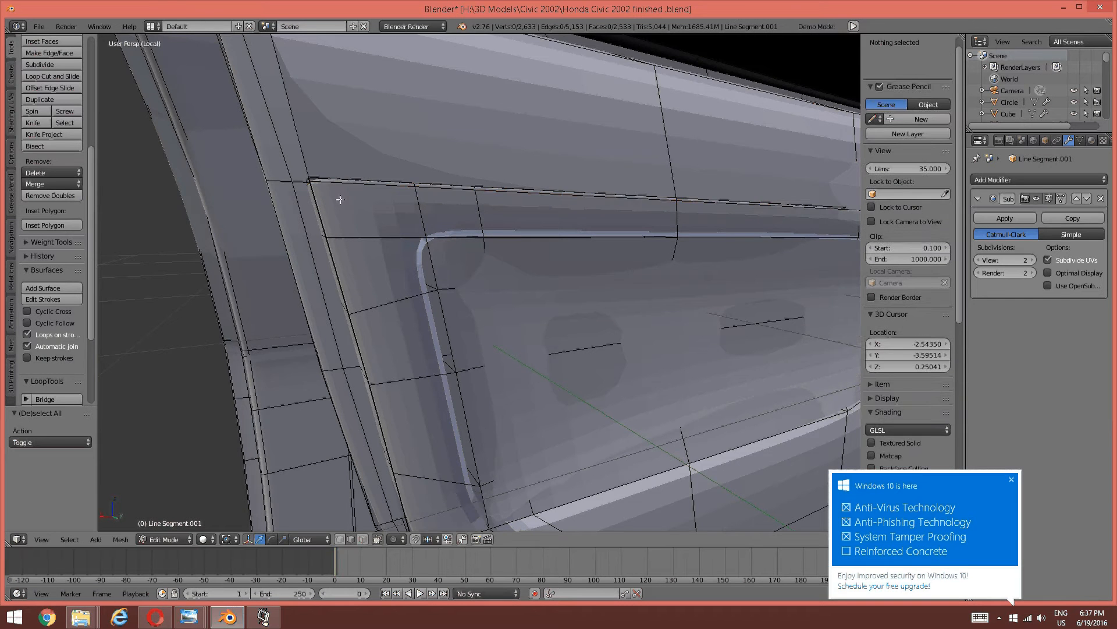
# Select the linked geometry of the recessed inner patch and hide it.
pyautogui.scroll(-5, 361, 203)
pyautogui.moveTo(379, 214); pyautogui.dragTo(317, 189, button='middle')
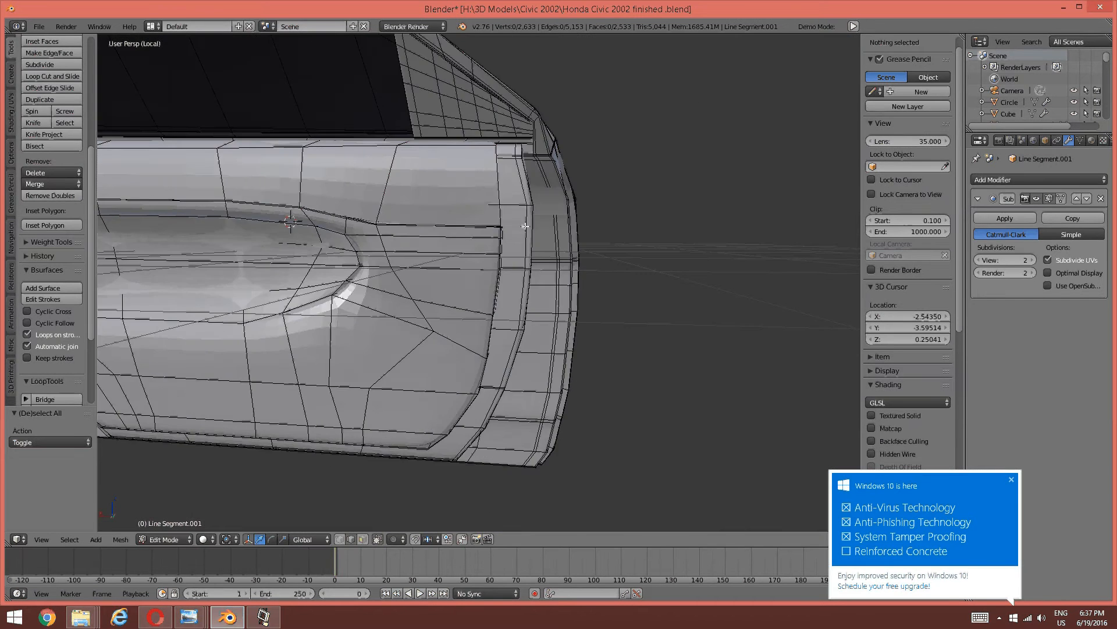
pyautogui.scroll(4, 495, 247)
pyautogui.moveTo(506, 248); pyautogui.dragTo(474, 256, button='middle')
pyautogui.scroll(2, 415, 236)
pyautogui.scroll(-5, 416, 237)
pyautogui.scroll(4, 408, 262)
pyautogui.moveTo(408, 262); pyautogui.dragTo(480, 282, button='middle')
pyautogui.rightClick(423, 274)
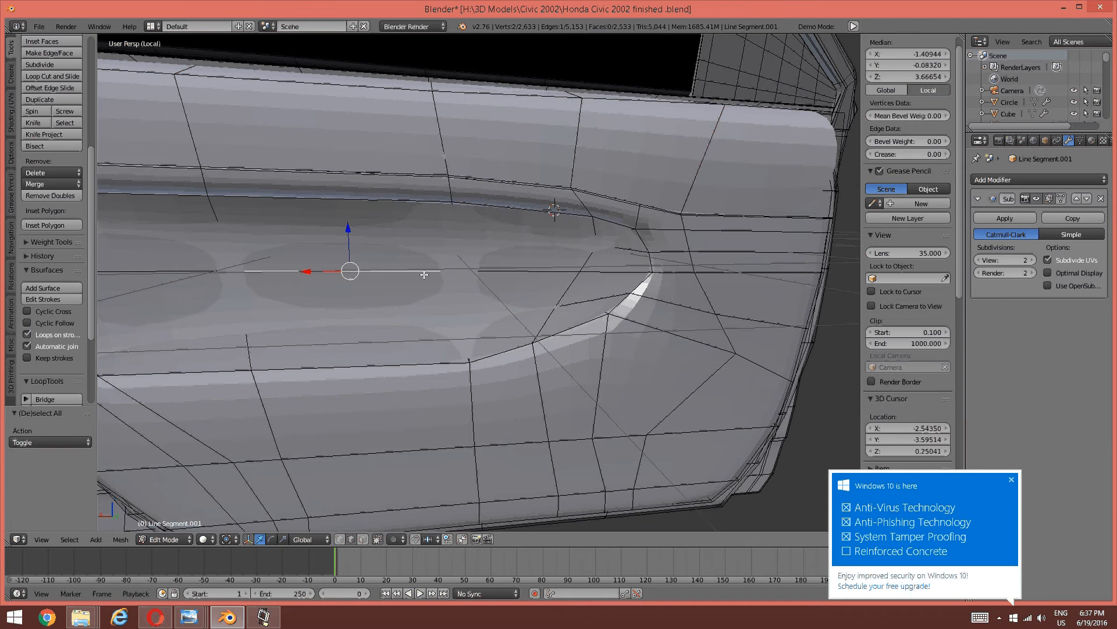
pyautogui.hotkey('ctrl', 'l')
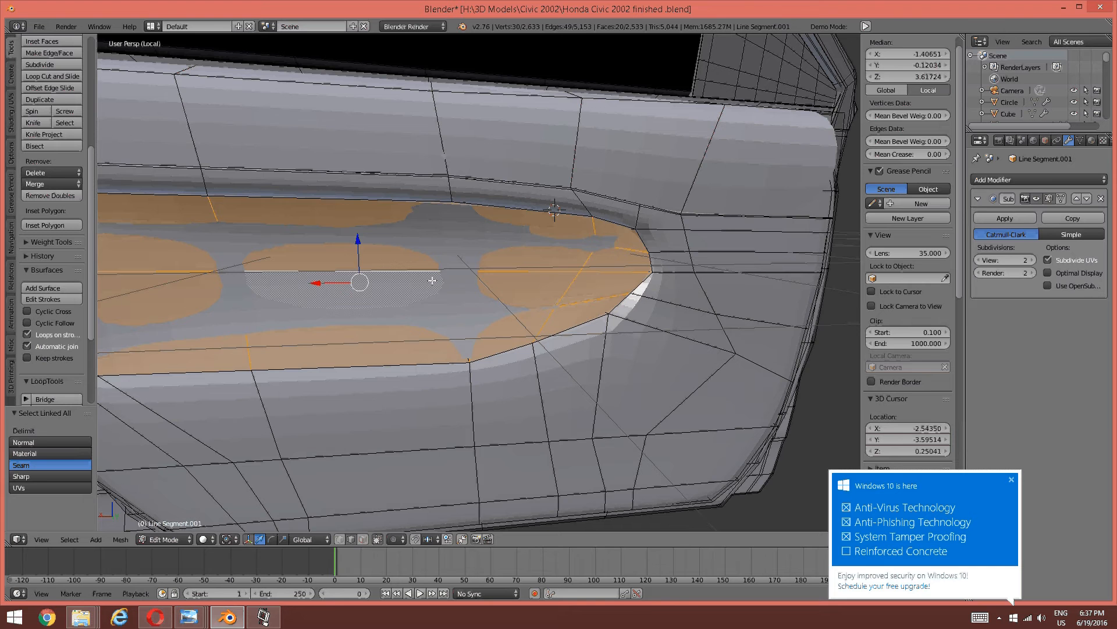
pyautogui.press('h')
# Add a supporting edge loop around the opening's inner side wall, slid close to the front edge.
pyautogui.moveTo(454, 302); pyautogui.dragTo(493, 283, button='middle')
pyautogui.scroll(2, 417, 281)
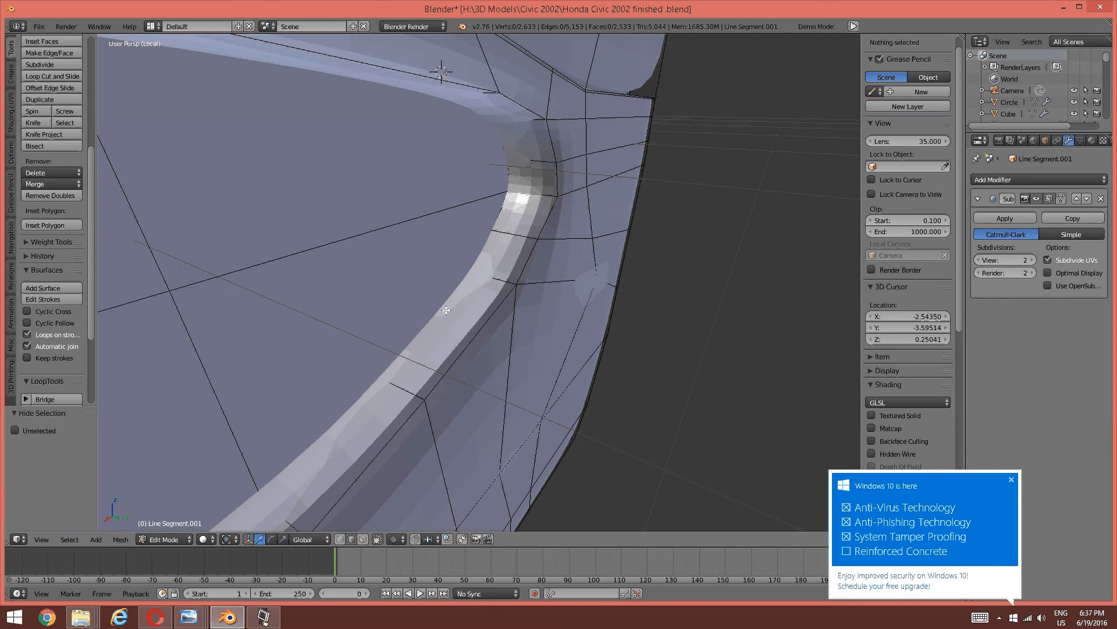
pyautogui.hotkey('ctrl', 'r')
pyautogui.click(498, 283)
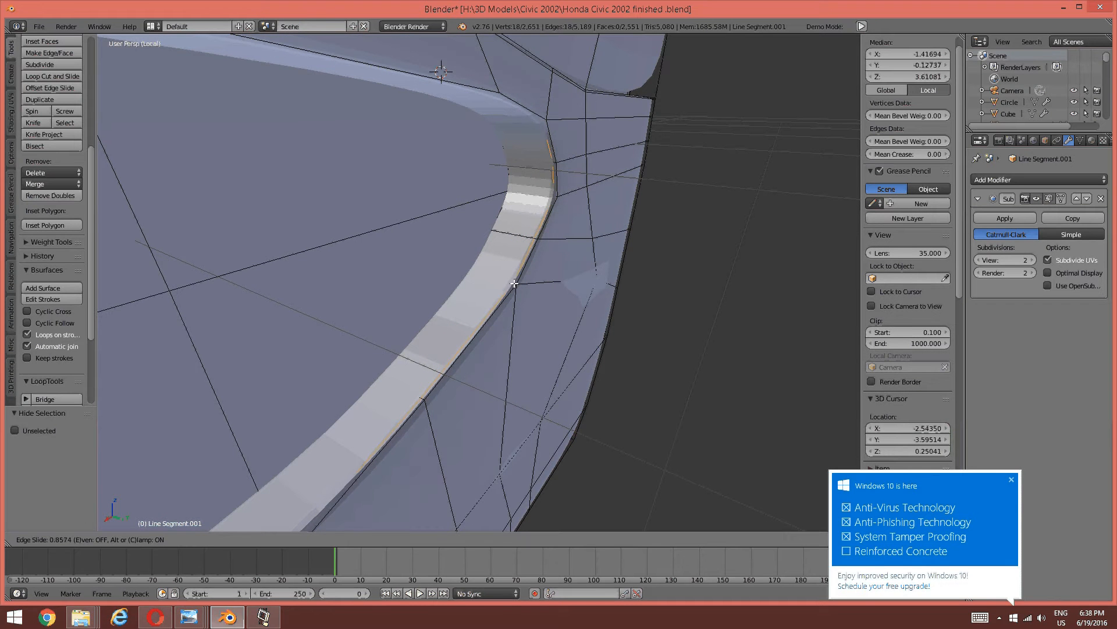
pyautogui.click(502, 287)
pyautogui.press('a')
pyautogui.scroll(-5, 408, 326)
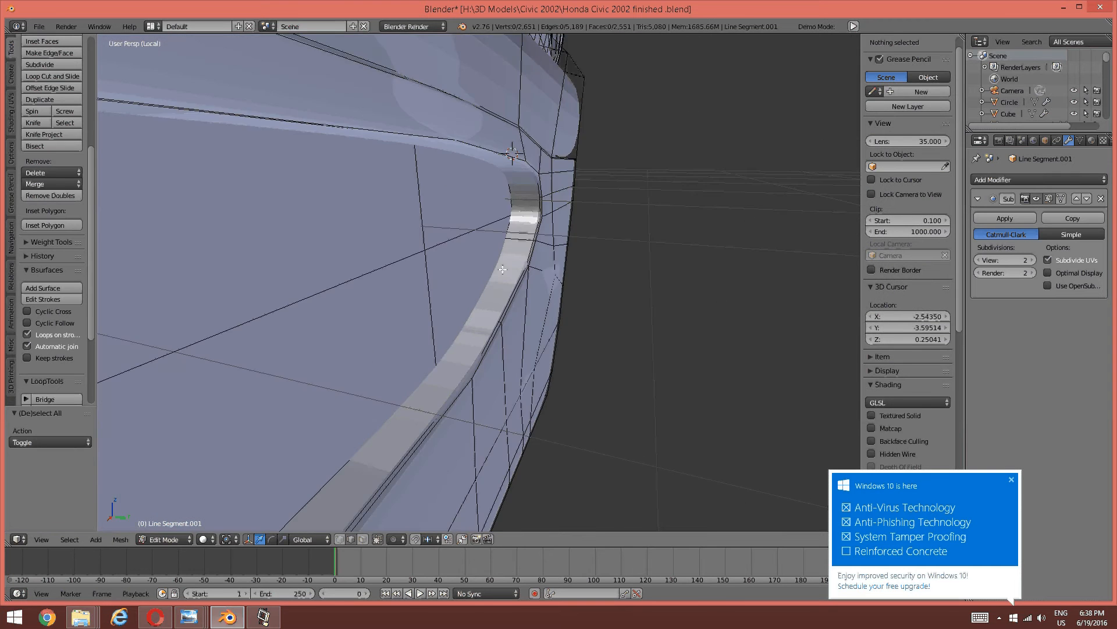
# Reveal the hidden recess patch and deselect it.
pyautogui.scroll(-4, 442, 274)
pyautogui.scroll(4, 465, 300)
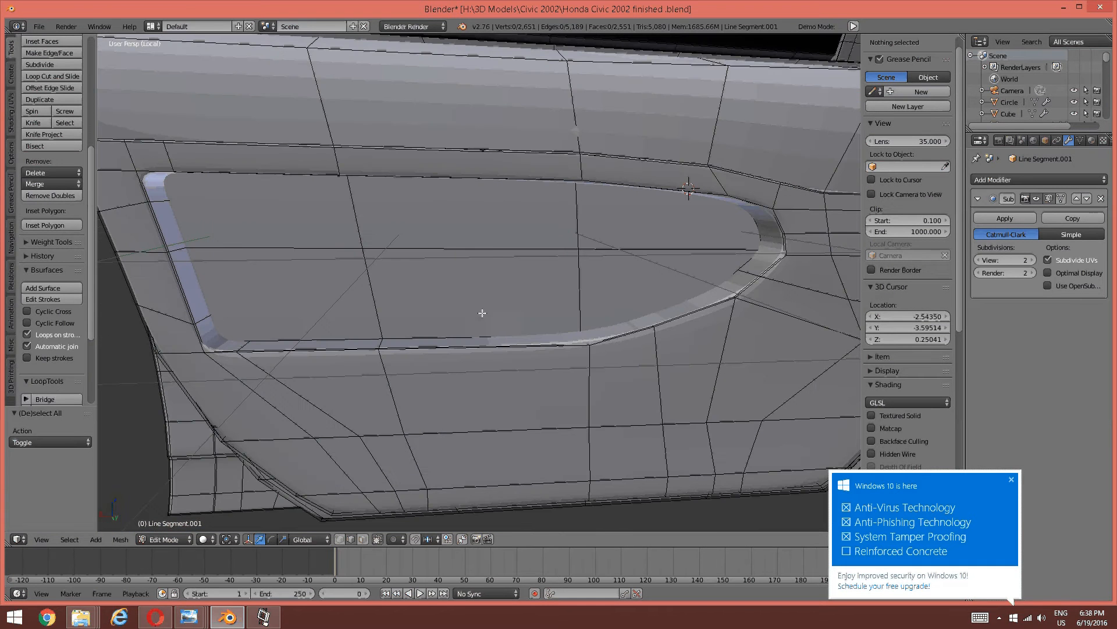
pyautogui.scroll(1, 457, 302)
pyautogui.hotkey('ctrl', 'z')
pyautogui.hotkey('ctrl', 'z')
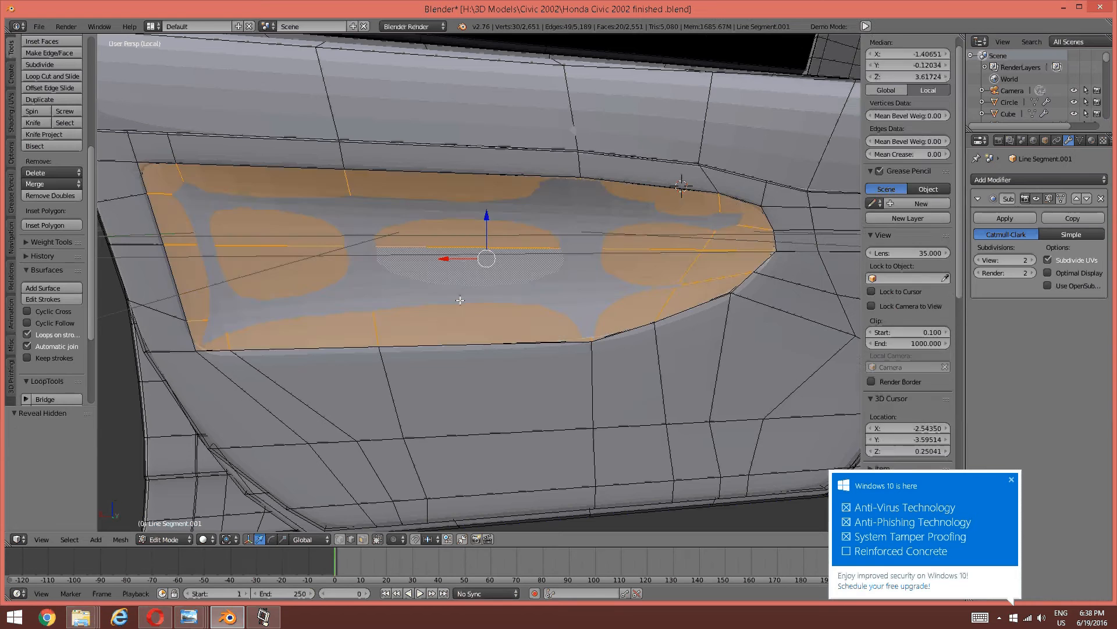
pyautogui.press('a')
pyautogui.scroll(-3, 469, 300)
pyautogui.moveTo(477, 302); pyautogui.dragTo(538, 331, button='middle')
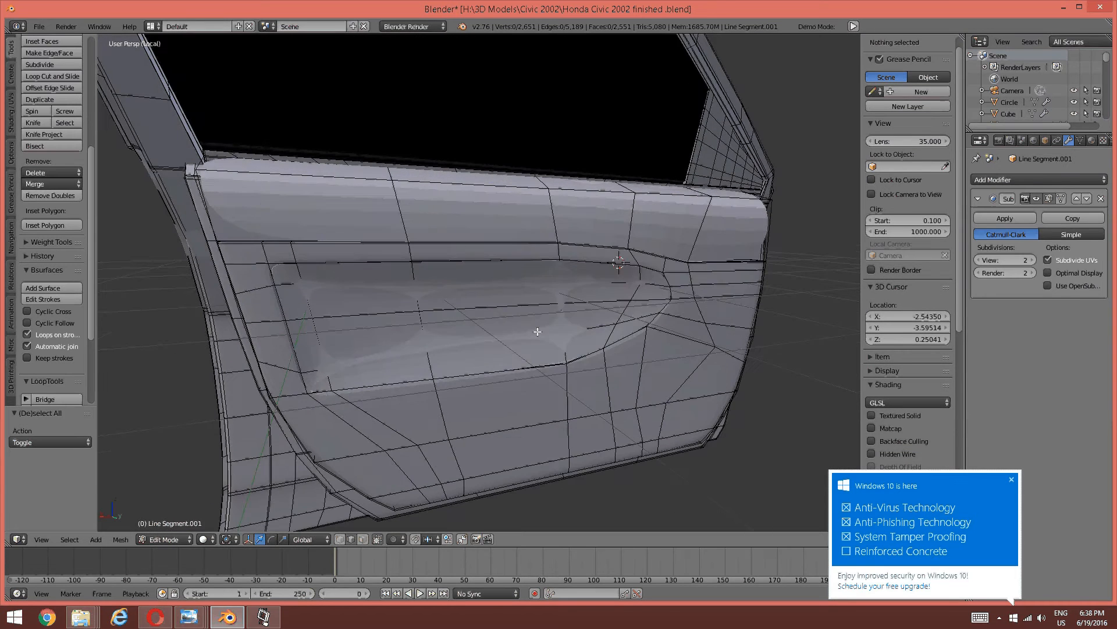
# Isolate the recess patch by selecting its linked geometry, inverting the selection and hiding the rest of the door.
pyautogui.moveTo(493, 383); pyautogui.dragTo(459, 376, button='middle')
pyautogui.scroll(4, 461, 376)
pyautogui.moveTo(527, 374); pyautogui.dragTo(458, 361, button='middle')
pyautogui.rightClick(504, 321)
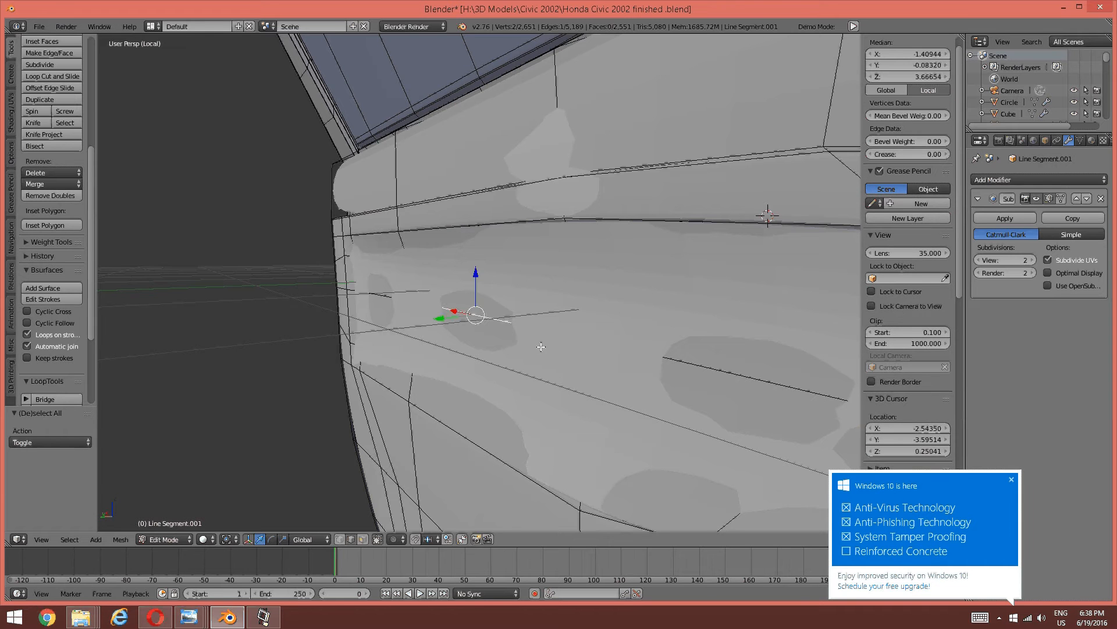
pyautogui.hotkey('ctrl', 'l')
pyautogui.moveTo(587, 327)
pyautogui.mouseDown(button='middle')
pyautogui.moveTo(571, 322)
pyautogui.moveTo(585, 342)
pyautogui.mouseUp(button='middle')
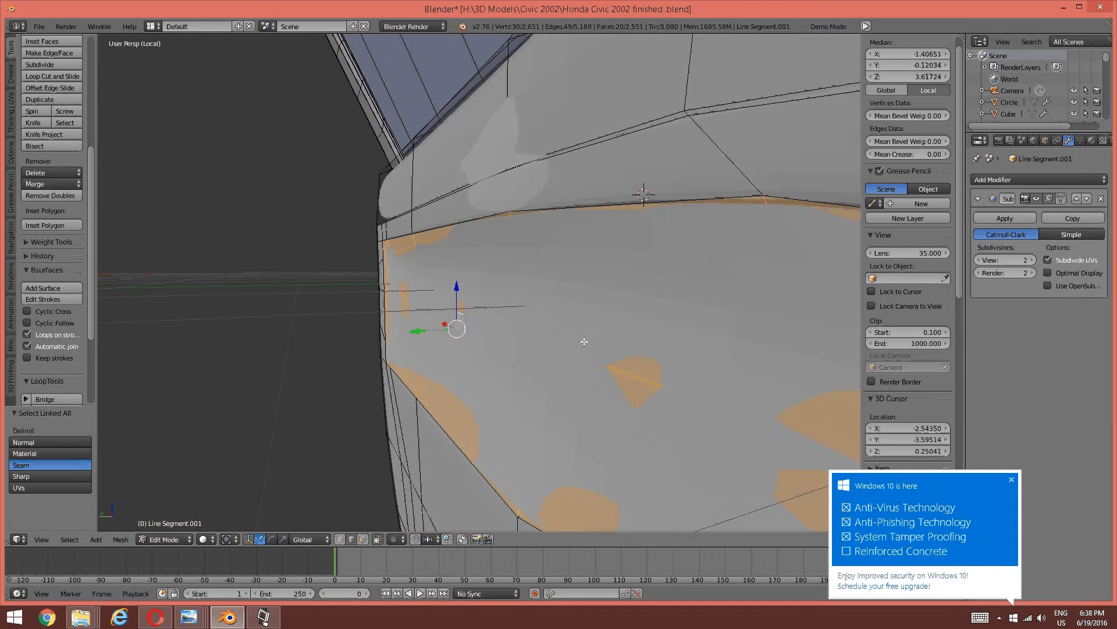
pyautogui.hotkey('ctrl', 'i')
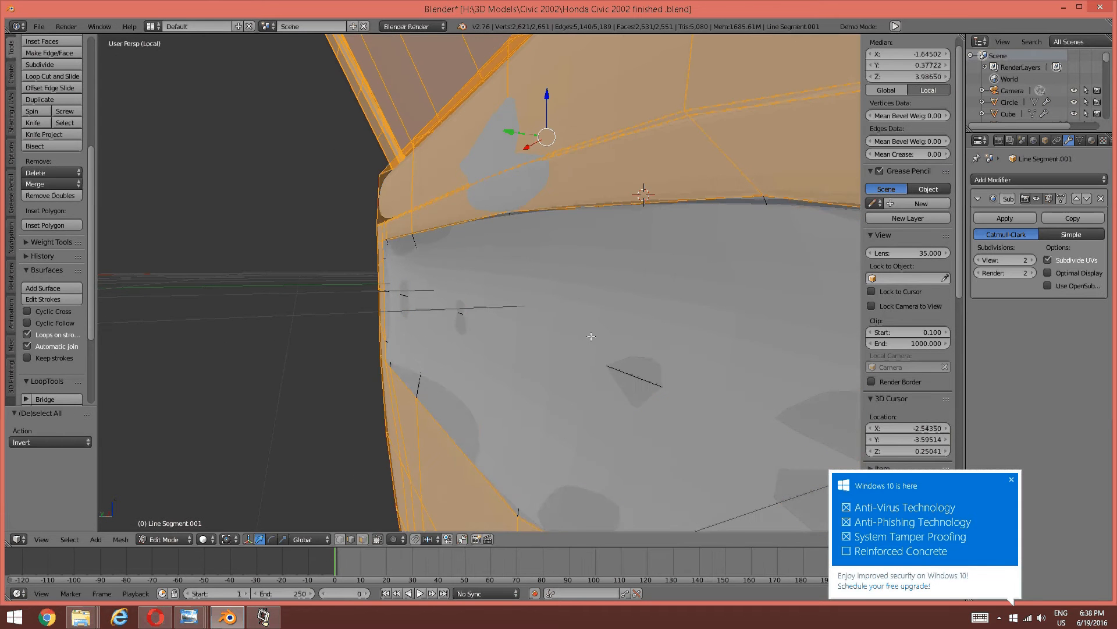
pyautogui.press('h')
pyautogui.moveTo(531, 330); pyautogui.dragTo(512, 354, button='middle')
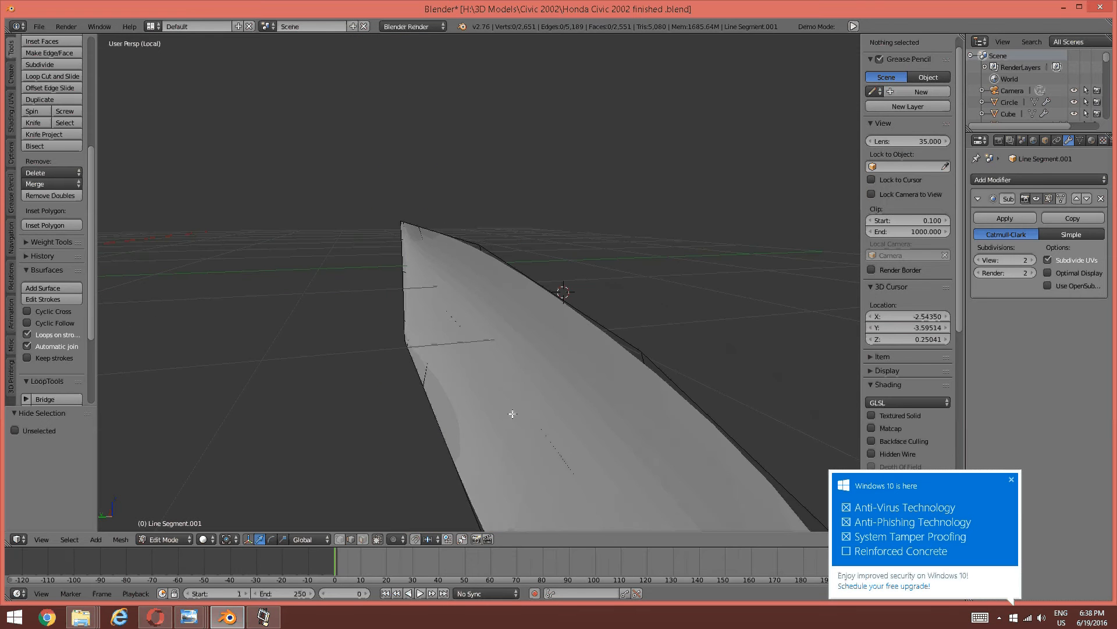
# Select the recess patch's linked geometry and extrude it by -0.004 along the global Y axis.
pyautogui.moveTo(512, 414); pyautogui.dragTo(518, 387, button='middle')
pyautogui.rightClick(511, 377)
pyautogui.hotkey('ctrl', 'l')
pyautogui.hotkey('alt', 's')
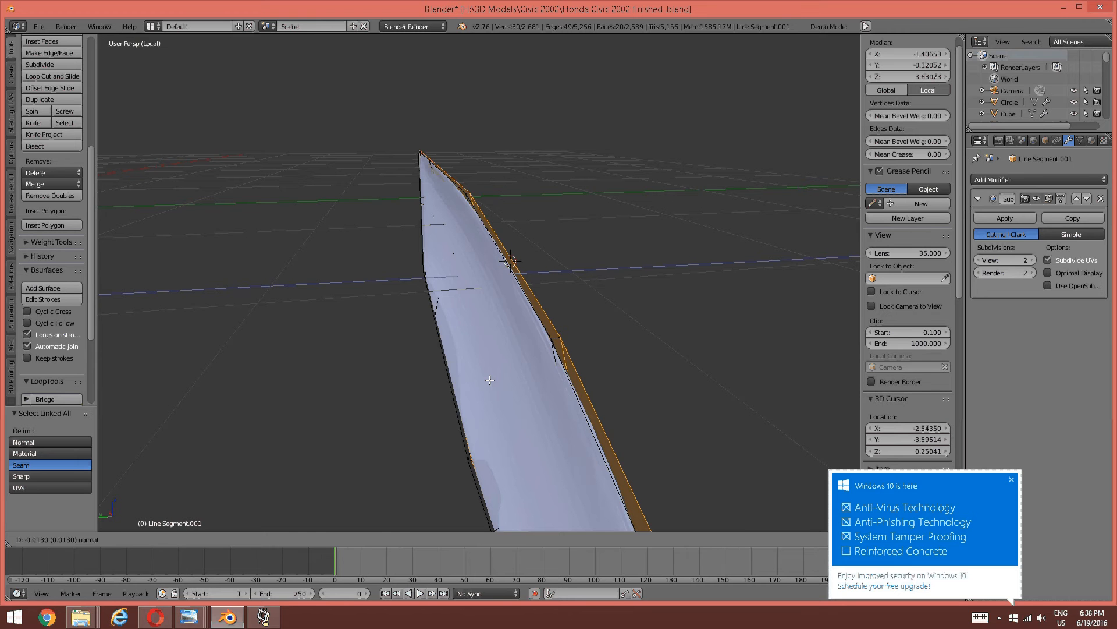
pyautogui.press('g')
pyautogui.press('y')
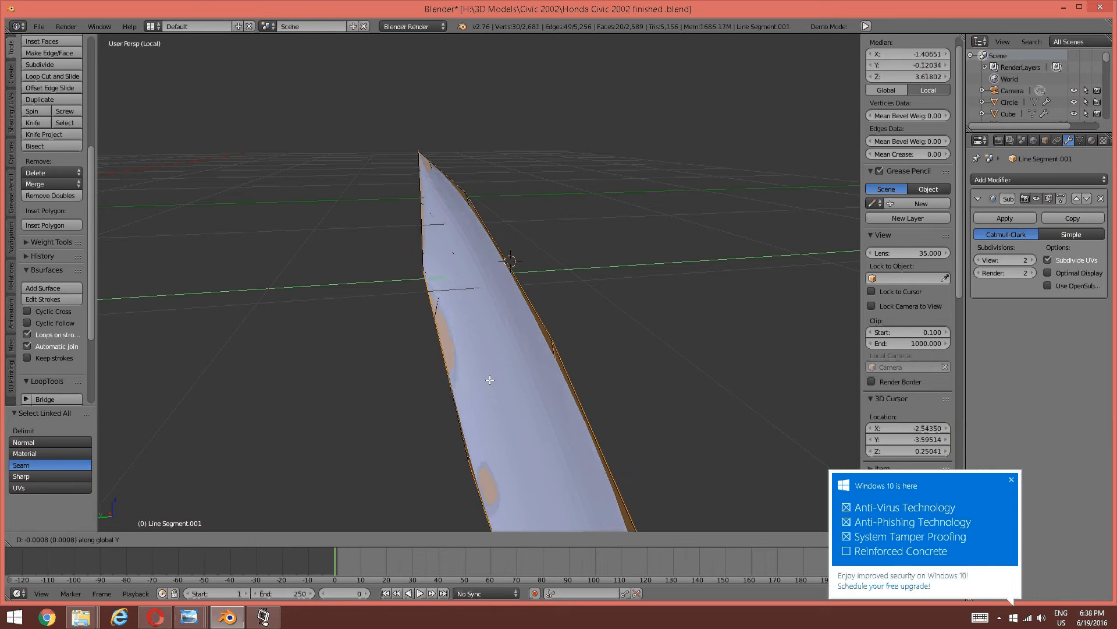
pyautogui.click(470, 413)
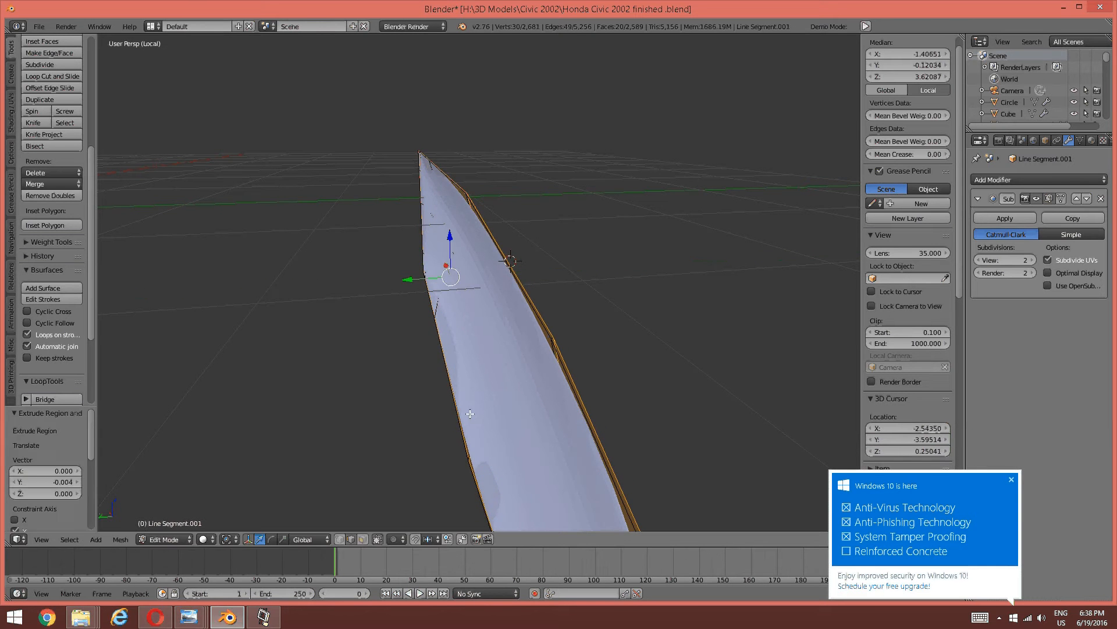
# Extrude the recess patch again by -0.083 along the global Y axis and delete the selected back faces.
pyautogui.hotkey('alt', 's')
pyautogui.press('g')
pyautogui.press('y')
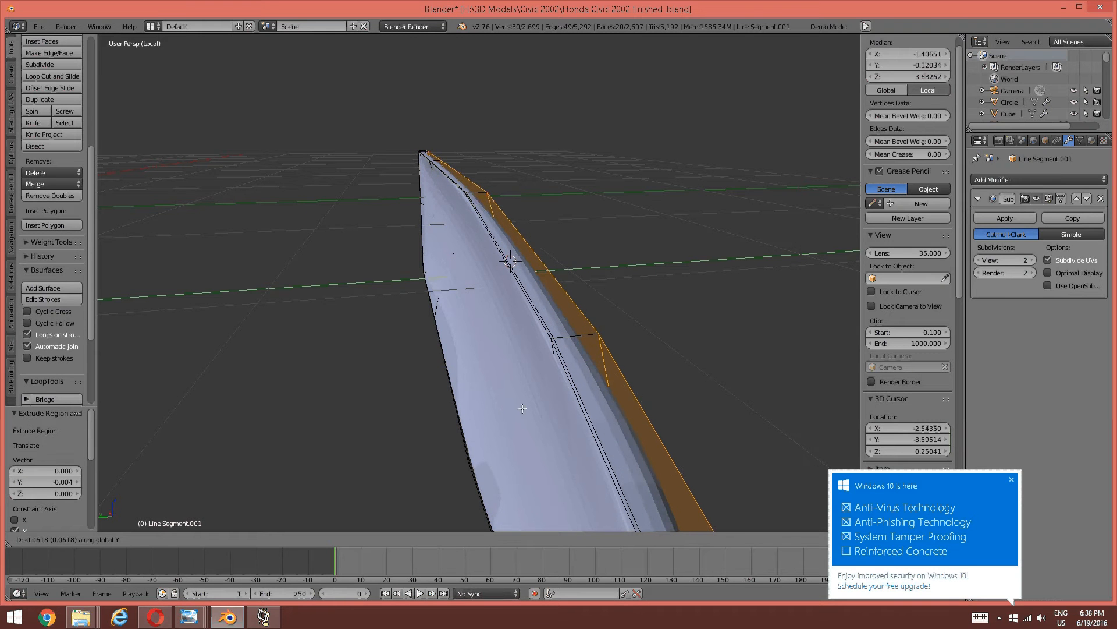
pyautogui.click(556, 418)
pyautogui.press('x')
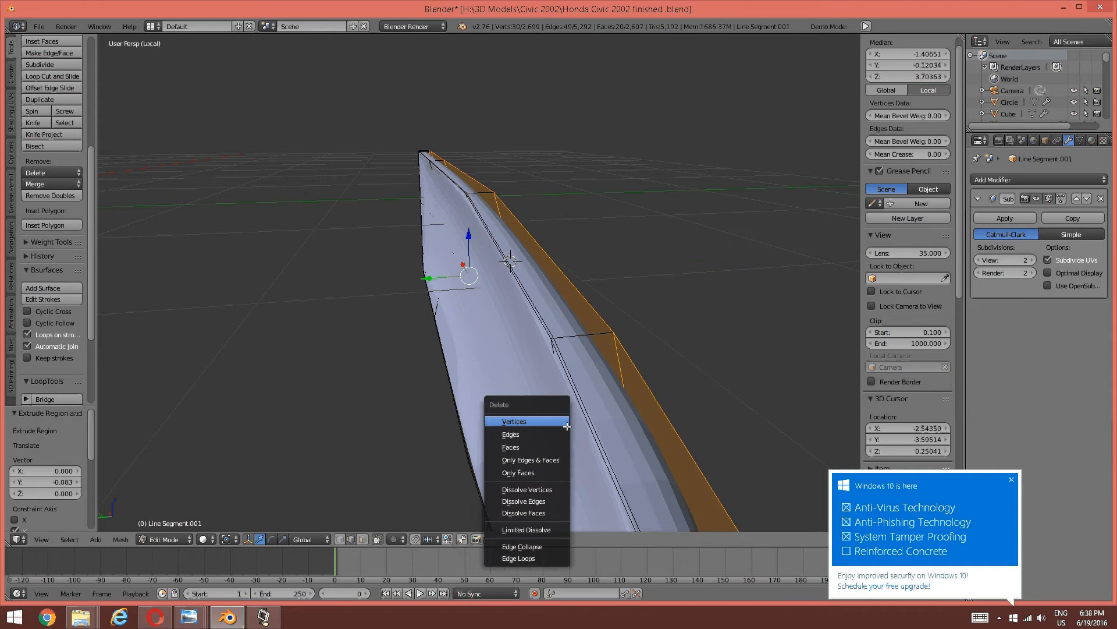
pyautogui.click(559, 447)
pyautogui.scroll(-4, 555, 431)
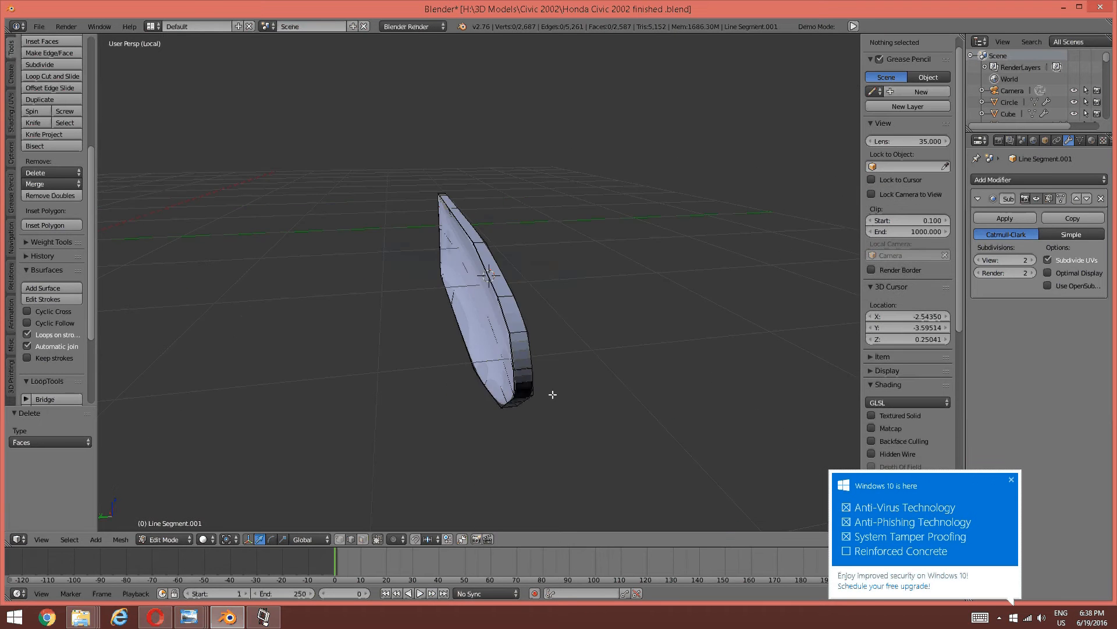
# Select all linked geometry of the thickened recess patch and make its normals consistent.
pyautogui.moveTo(551, 392); pyautogui.dragTo(702, 381, button='middle')
pyautogui.scroll(2, 641, 387)
pyautogui.rightClick(506, 314)
pyautogui.moveTo(507, 314); pyautogui.dragTo(413, 309, button='middle')
pyautogui.hotkey('ctrl', 'l')
pyautogui.press('a')
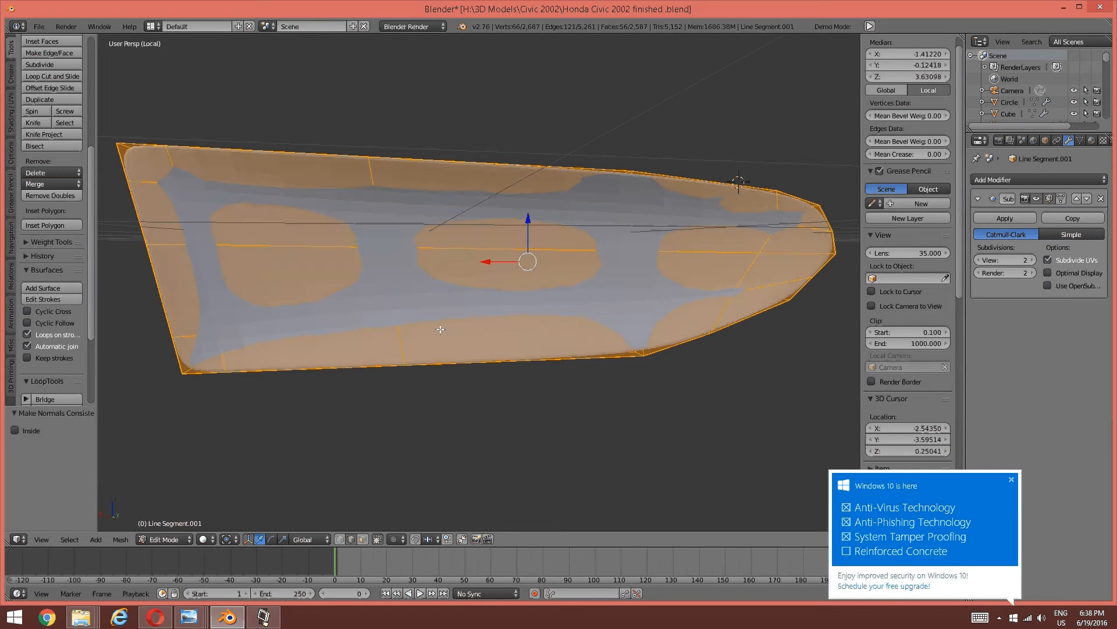
# Reveal the hidden door geometry and deselect everything.
pyautogui.hotkey('alt', 'h')
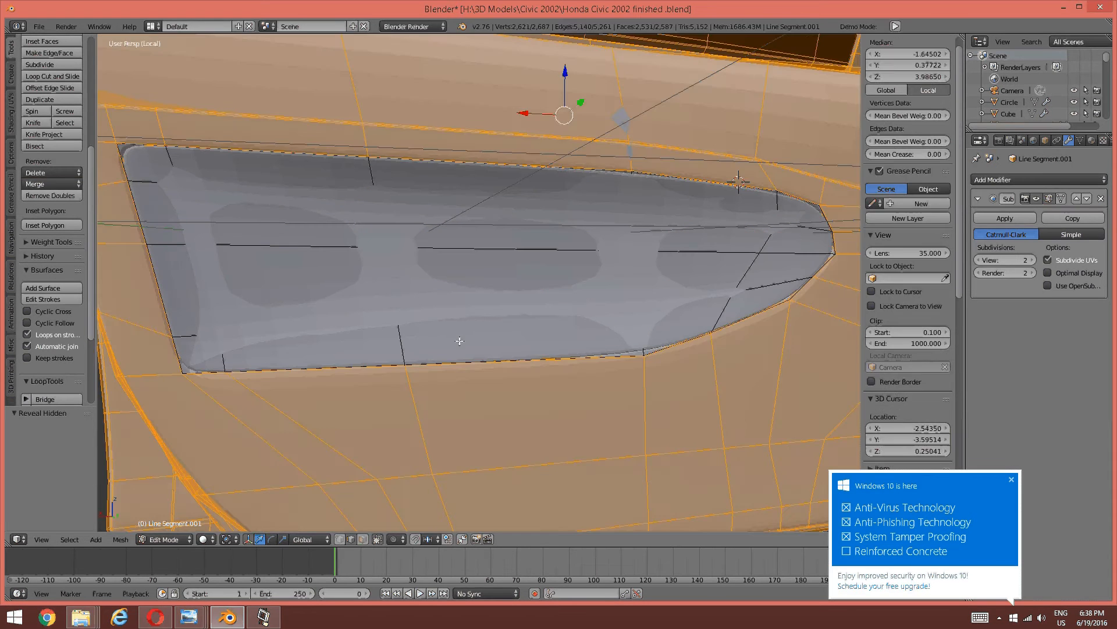
pyautogui.press('a')
pyautogui.scroll(-3, 461, 339)
pyautogui.moveTo(468, 339); pyautogui.dragTo(498, 357, button='middle')
pyautogui.scroll(3, 446, 324)
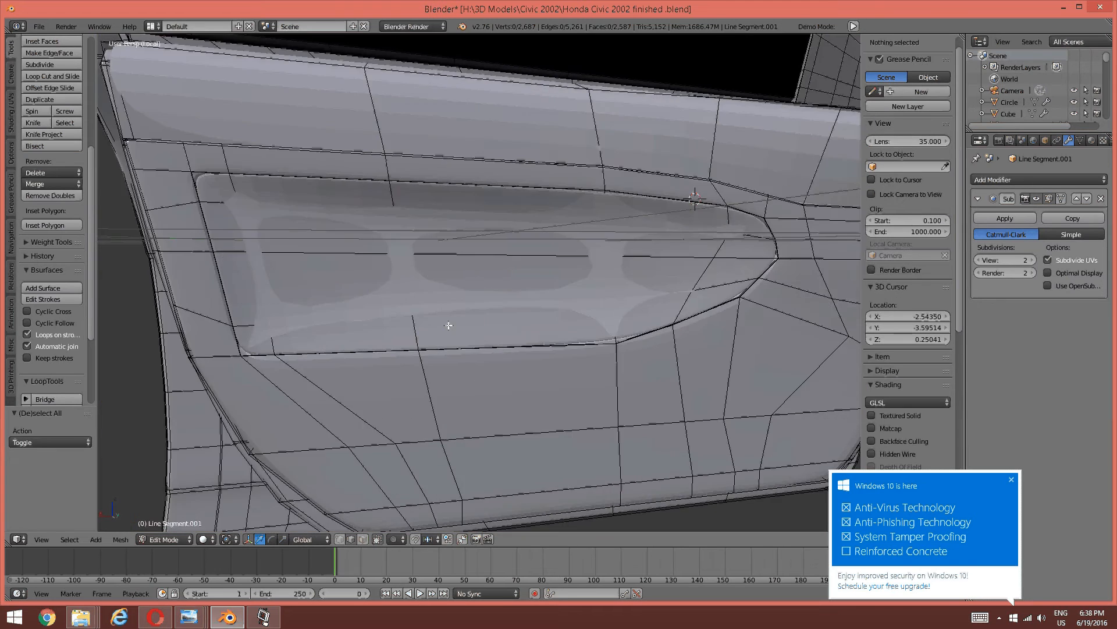
# Isolate the upper trim strip below the window by selecting its linked geometry, inverting the selection and hiding the rest.
pyautogui.moveTo(446, 324); pyautogui.dragTo(419, 330, button='middle')
pyautogui.moveTo(385, 329); pyautogui.dragTo(350, 287, button='middle')
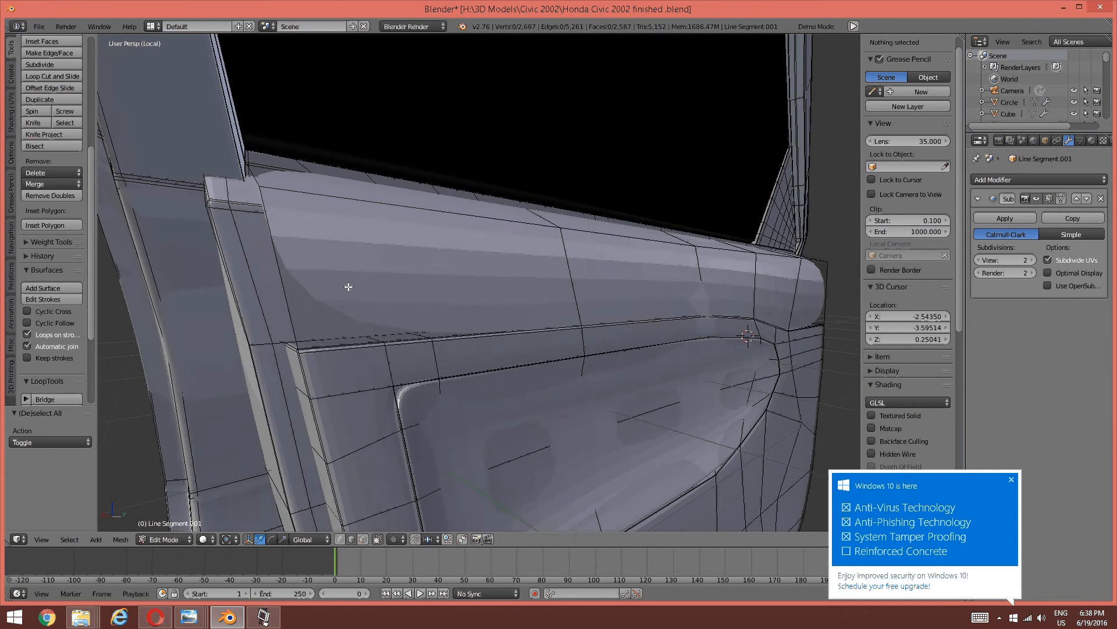
pyautogui.rightClick(294, 333)
pyautogui.hotkey('ctrl', 'l')
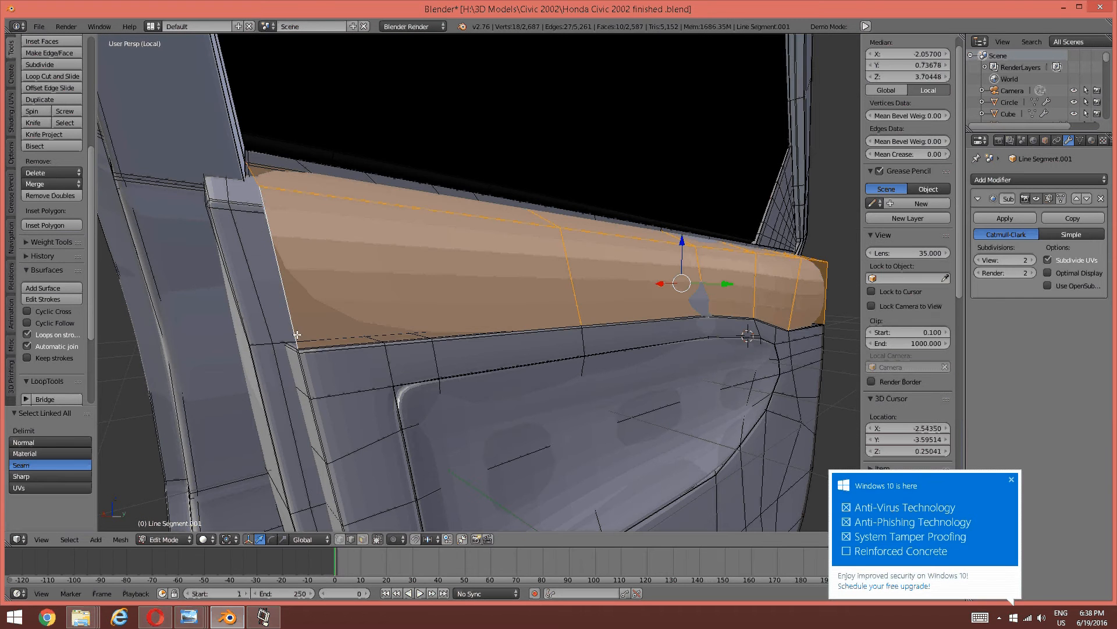
pyautogui.hotkey('ctrl', 'i')
pyautogui.press('h')
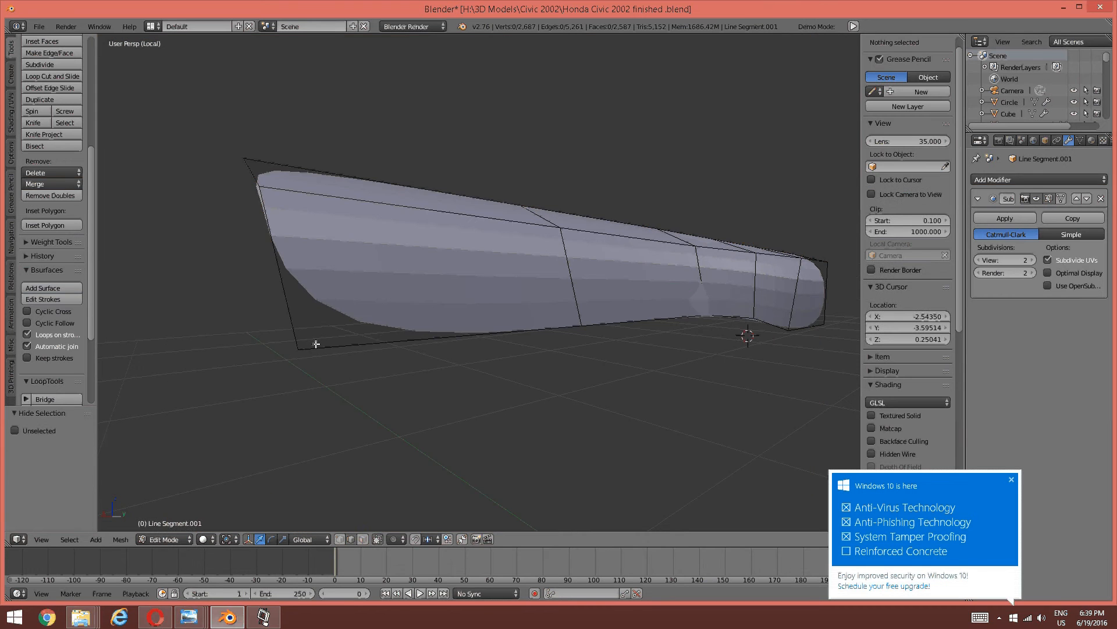
# Using edge selection, select the strip's lower border and both front vertical end edges, leaving out the top end edges.
pyautogui.moveTo(315, 320); pyautogui.dragTo(424, 264, button='middle')
pyautogui.hotkey('ctrl', 'Tab')
pyautogui.click(401, 273)
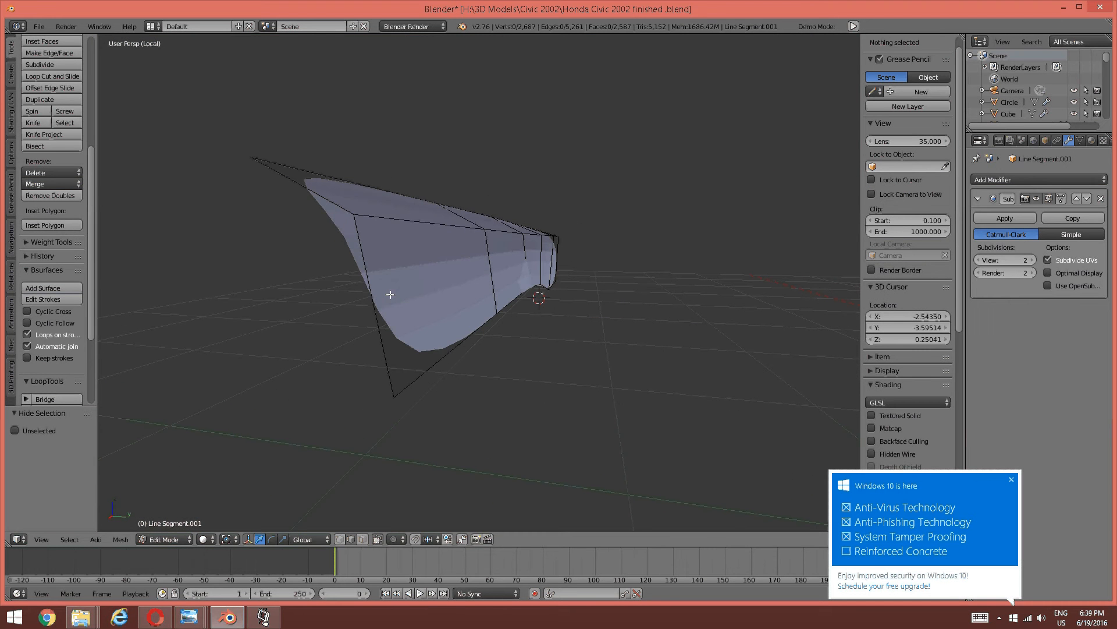
pyautogui.keyDown('alt'); pyautogui.click(391, 324); pyautogui.keyUp('alt')
pyautogui.moveTo(391, 324); pyautogui.dragTo(341, 238, button='middle')
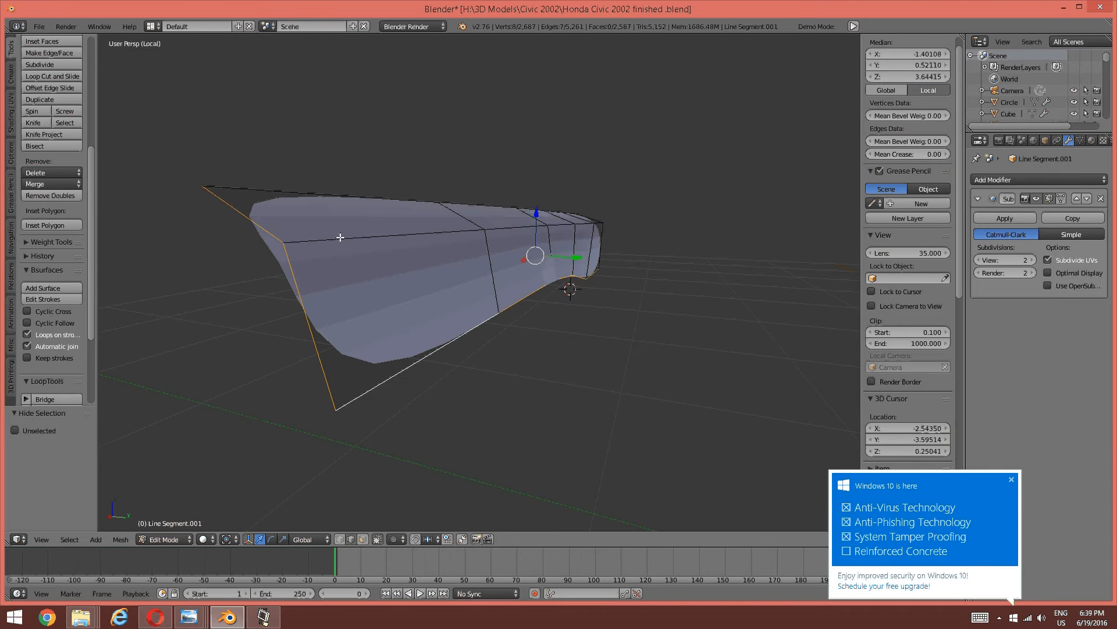
pyautogui.keyDown('shift'); pyautogui.rightClick(279, 227); pyautogui.keyUp('shift')
pyautogui.moveTo(420, 214); pyautogui.dragTo(469, 247, button='middle')
pyautogui.keyDown('shift'); pyautogui.moveTo(593, 250); pyautogui.dragTo(446, 257, button='middle'); pyautogui.keyUp('shift')
pyautogui.scroll(1, 375, 240)
pyautogui.keyDown('shift'); pyautogui.rightClick(375, 240); pyautogui.keyUp('shift')
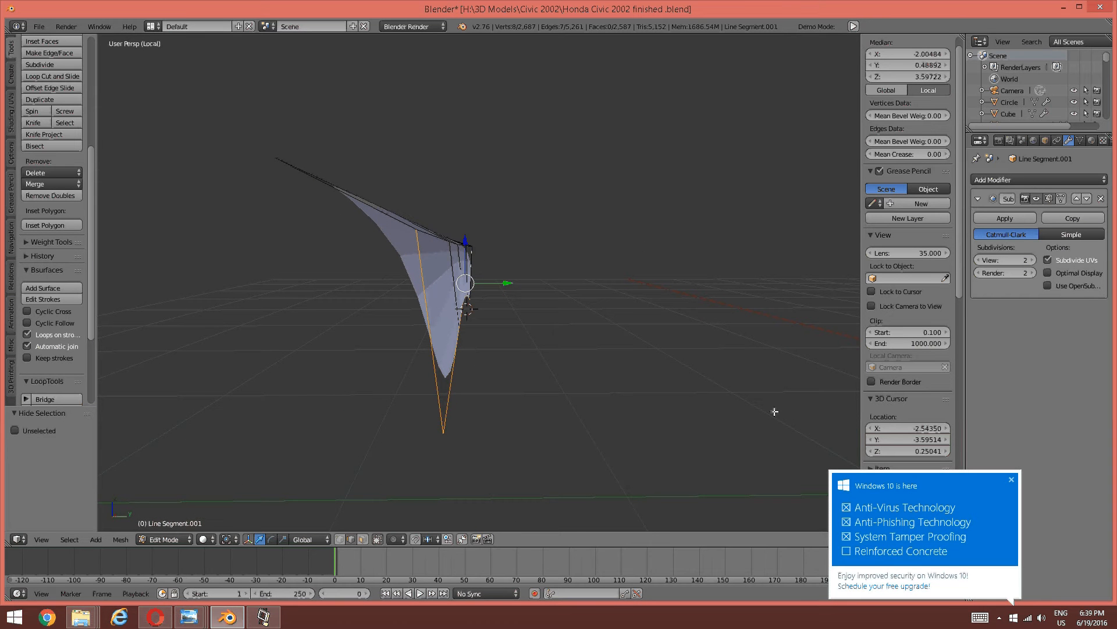
# Extrude the selected border edges backward along the global Y axis in the right orthographic view, then clear the selection.
pyautogui.press('KP_3')
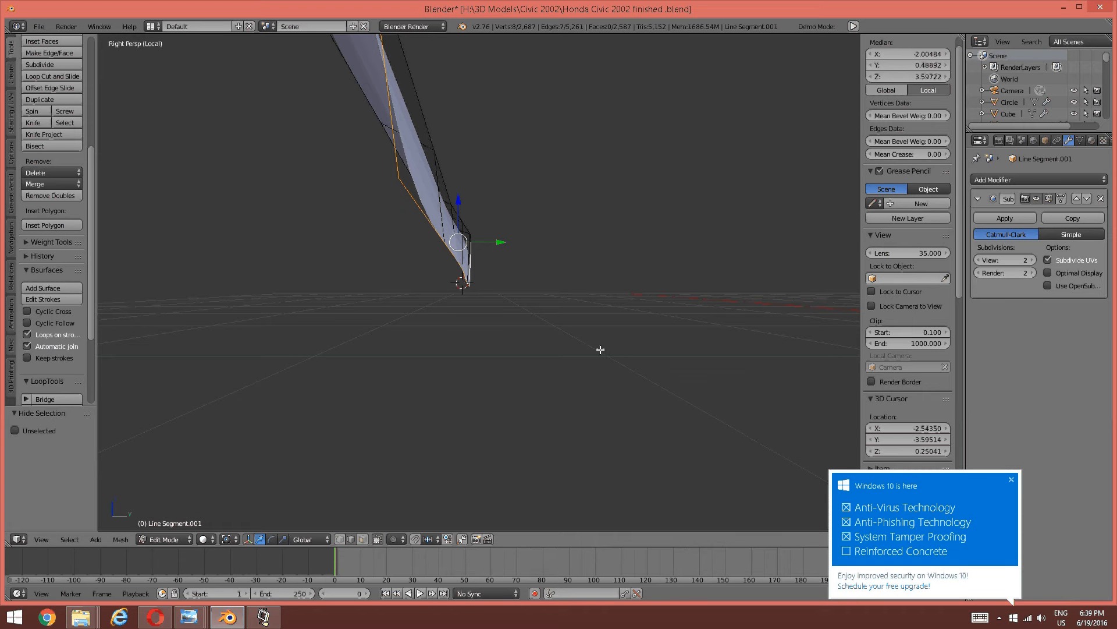
pyautogui.press('KP_5')
pyautogui.press('KP_Decimal')
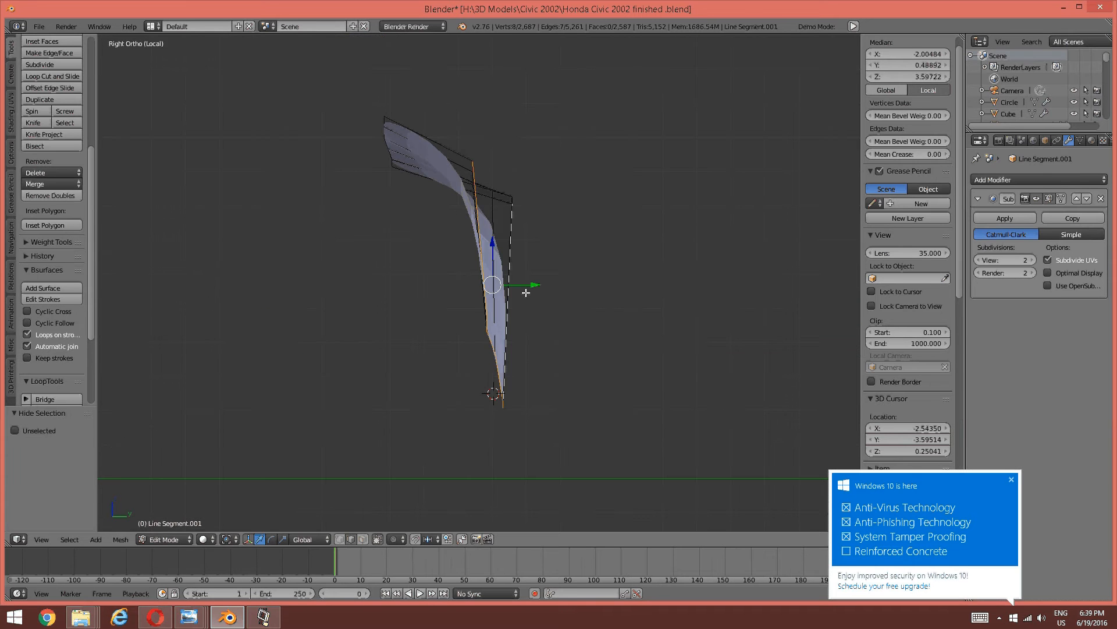
pyautogui.scroll(2, 526, 292)
pyautogui.press('e')
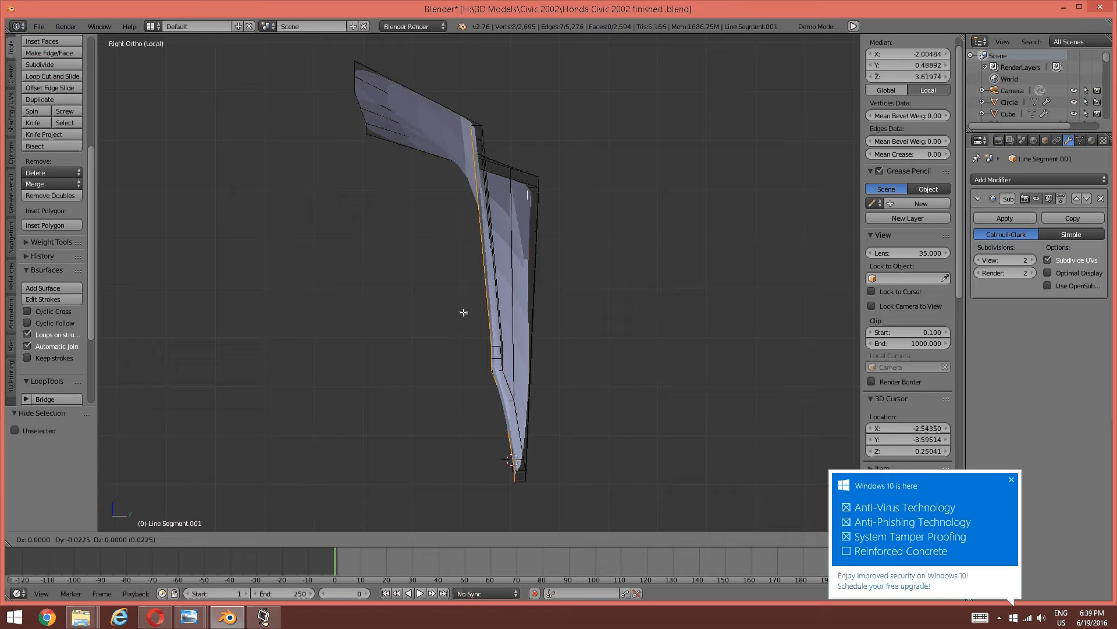
pyautogui.press('y')
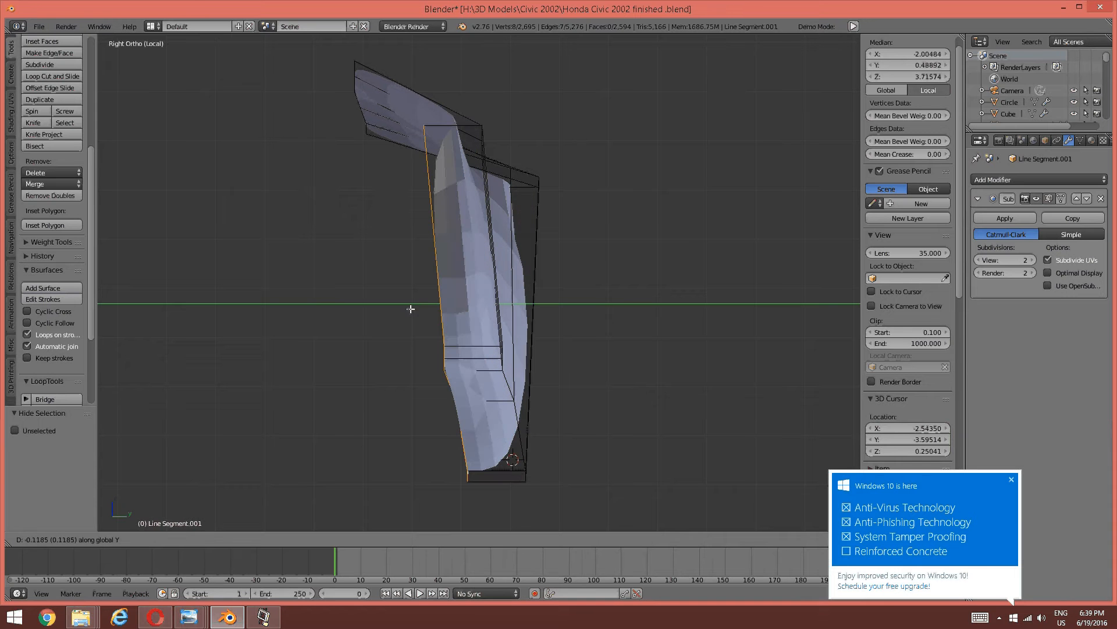
pyautogui.click(359, 313)
pyautogui.press('a')
# Using vertex selection, merge the extruded corner vertex at the strip's straight end into the top rear corner vertex with At Last.
pyautogui.moveTo(417, 274); pyautogui.dragTo(334, 304, button='middle')
pyautogui.scroll(5, 334, 304)
pyautogui.scroll(-4, 334, 305)
pyautogui.moveTo(452, 254); pyautogui.dragTo(491, 264, button='middle')
pyautogui.hotkey('ctrl', 'Tab')
pyautogui.click(384, 262)
pyautogui.rightClick(264, 319)
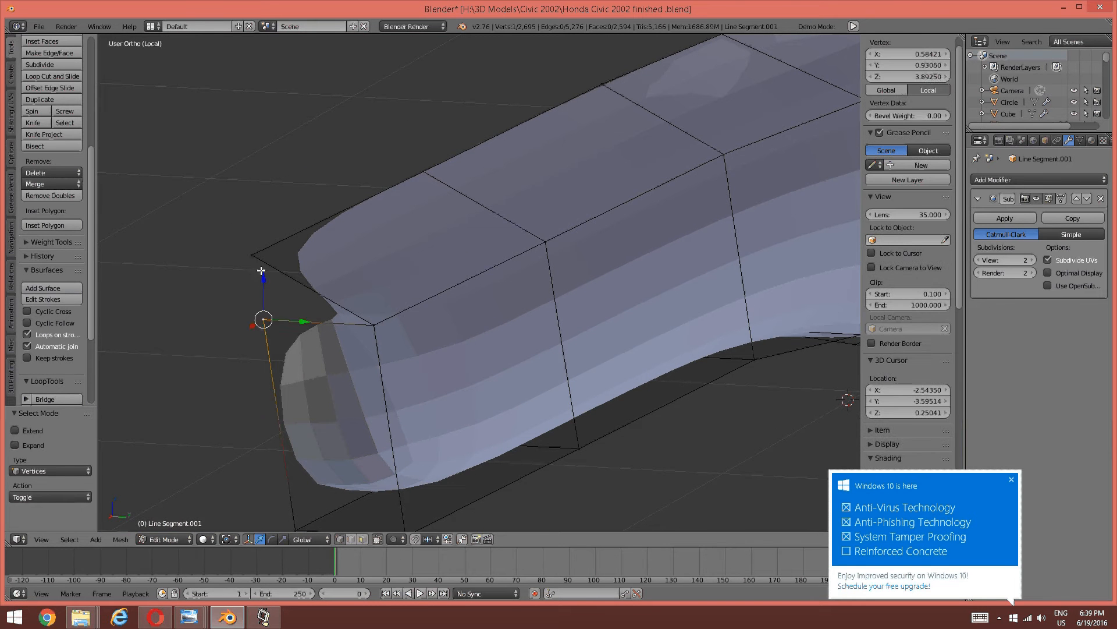
pyautogui.keyDown('shift'); pyautogui.rightClick(252, 254); pyautogui.keyUp('shift')
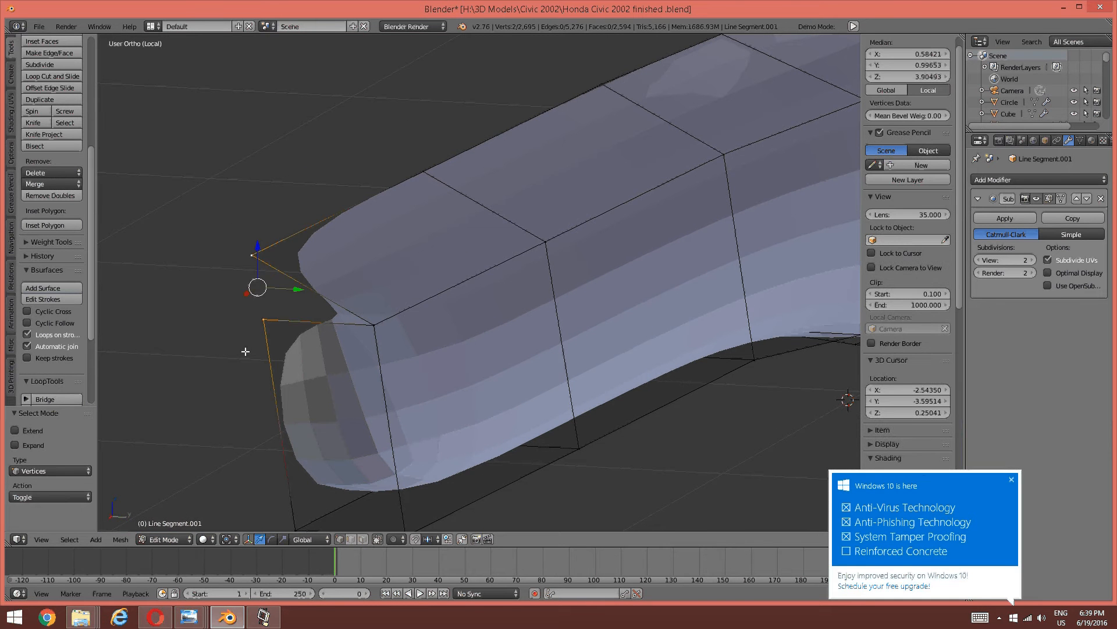
pyautogui.hotkey('alt', 'm')
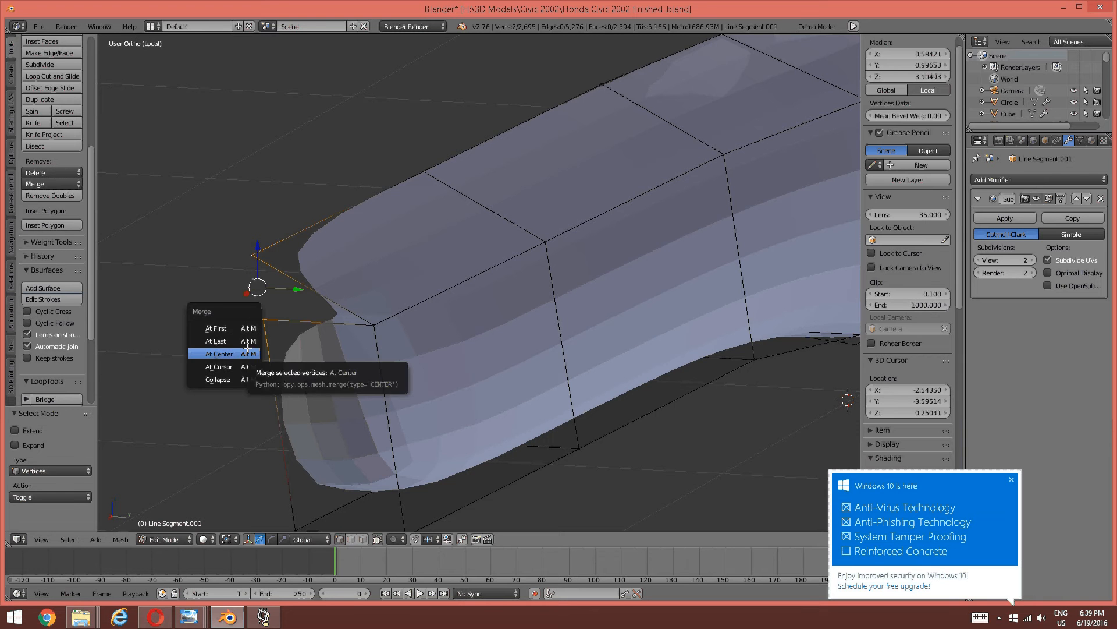
pyautogui.click(220, 341)
pyautogui.press('a')
# Merge the extruded corner vertex at the strip's flared end into the top rear corner vertex with At Last.
pyautogui.scroll(-3, 442, 266)
pyautogui.moveTo(443, 266); pyautogui.dragTo(603, 294, button='middle')
pyautogui.scroll(4, 570, 267)
pyautogui.scroll(2, 570, 267)
pyautogui.keyDown('shift'); pyautogui.moveTo(450, 238); pyautogui.dragTo(494, 316, button='middle'); pyautogui.keyUp('shift')
pyautogui.rightClick(449, 211)
pyautogui.keyDown('shift'); pyautogui.rightClick(496, 83); pyautogui.keyUp('shift')
pyautogui.hotkey('alt', 'm')
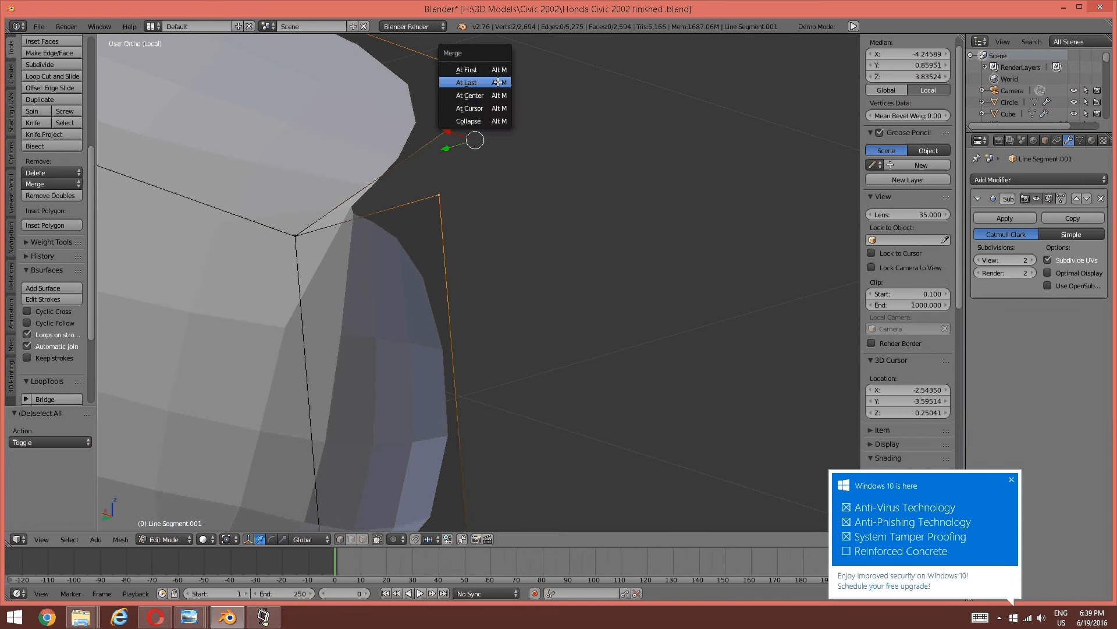
pyautogui.click(498, 82)
pyautogui.scroll(-5, 499, 82)
pyautogui.press('a')
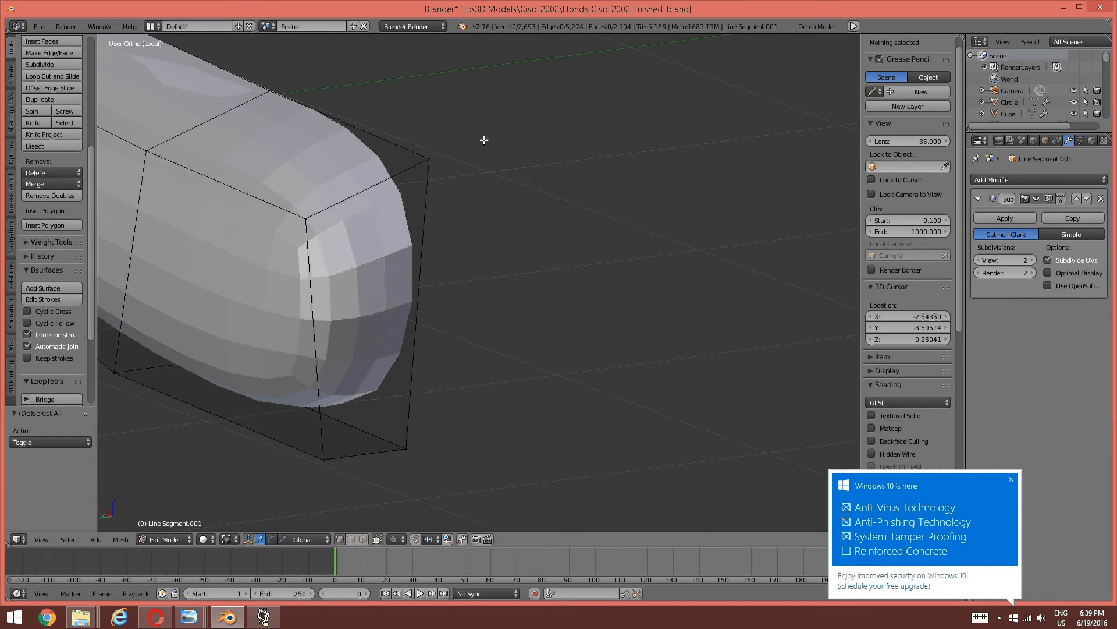
# Add a lengthwise supporting edge loop to the strip and slide it close to the bottom edge.
pyautogui.scroll(3, 486, 140)
pyautogui.keyDown('shift'); pyautogui.moveTo(486, 139); pyautogui.dragTo(600, 150, button='middle'); pyautogui.keyUp('shift')
pyautogui.scroll(3, 600, 149)
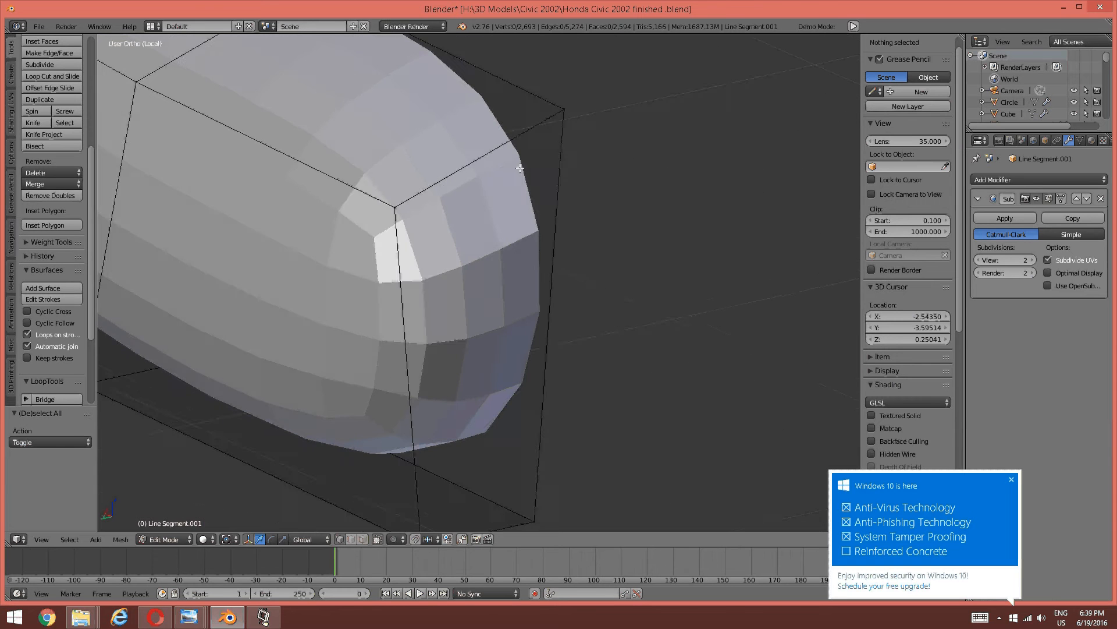
pyautogui.moveTo(476, 169); pyautogui.dragTo(527, 307, button='middle')
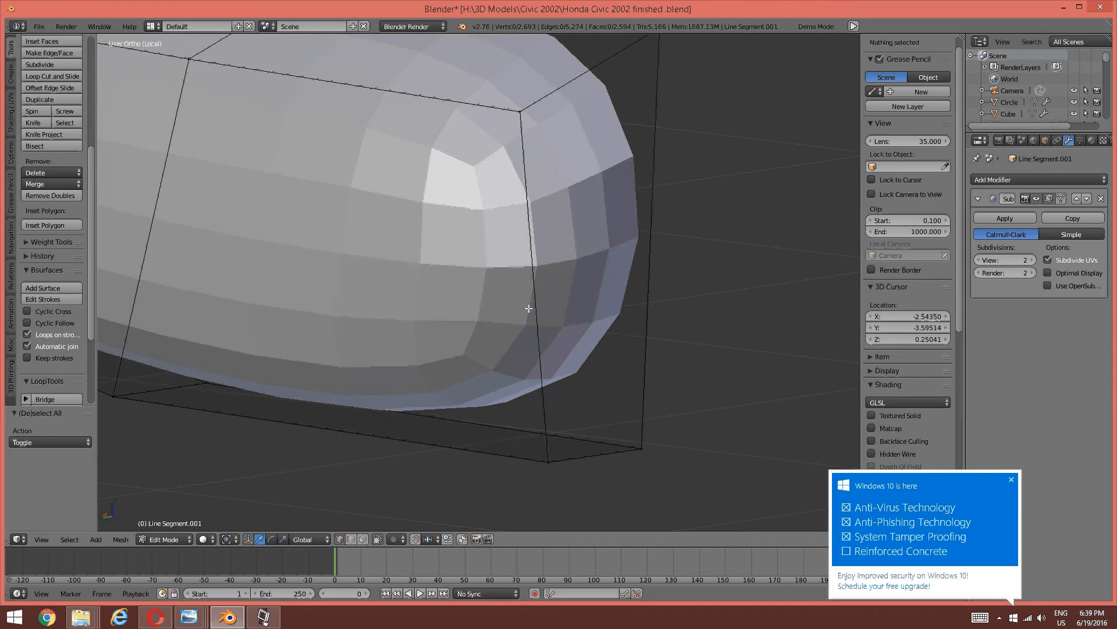
pyautogui.hotkey('ctrl', 'r')
pyautogui.click(528, 308)
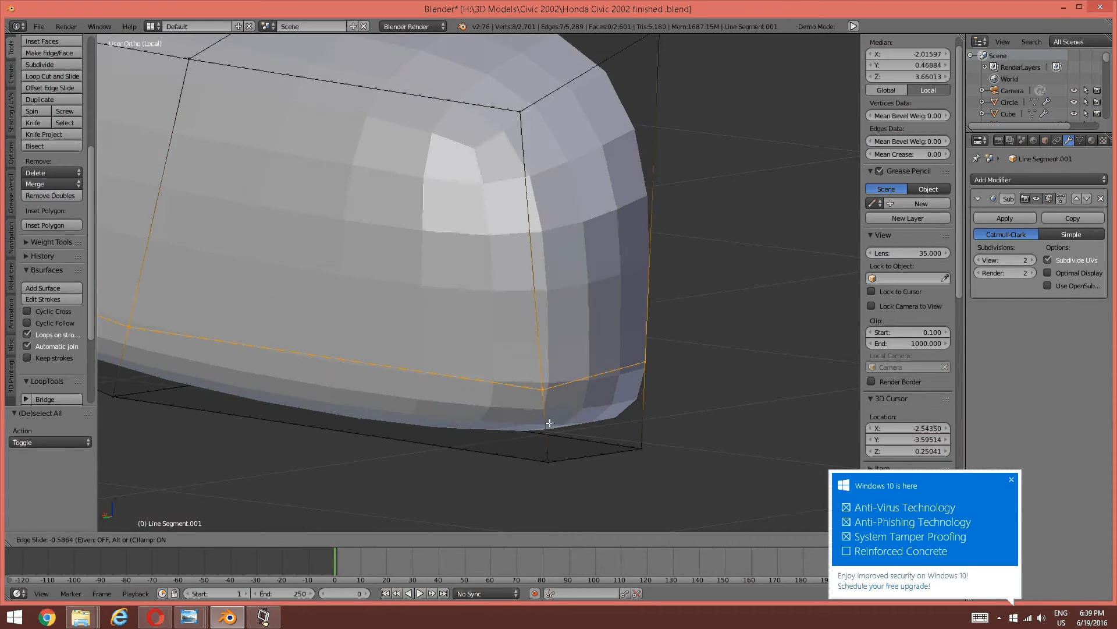
pyautogui.click(558, 477)
pyautogui.press('a')
# Add a crosswise supporting edge loop slid close to the strip's flared end.
pyautogui.moveTo(559, 462); pyautogui.dragTo(638, 331, button='middle')
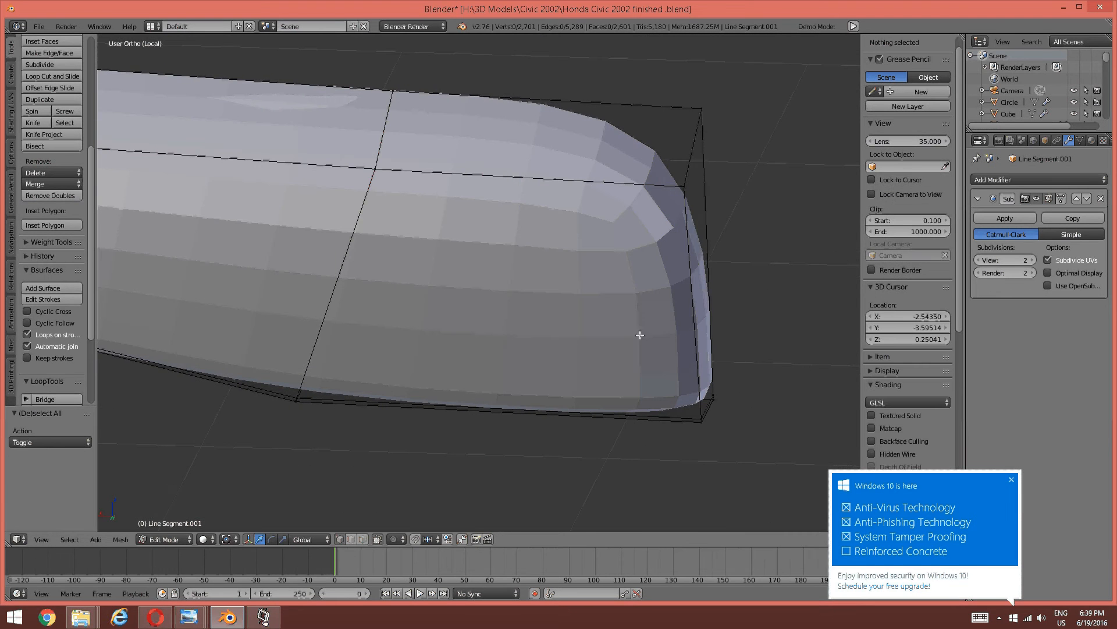
pyautogui.hotkey('ctrl', 'r')
pyautogui.click(642, 223)
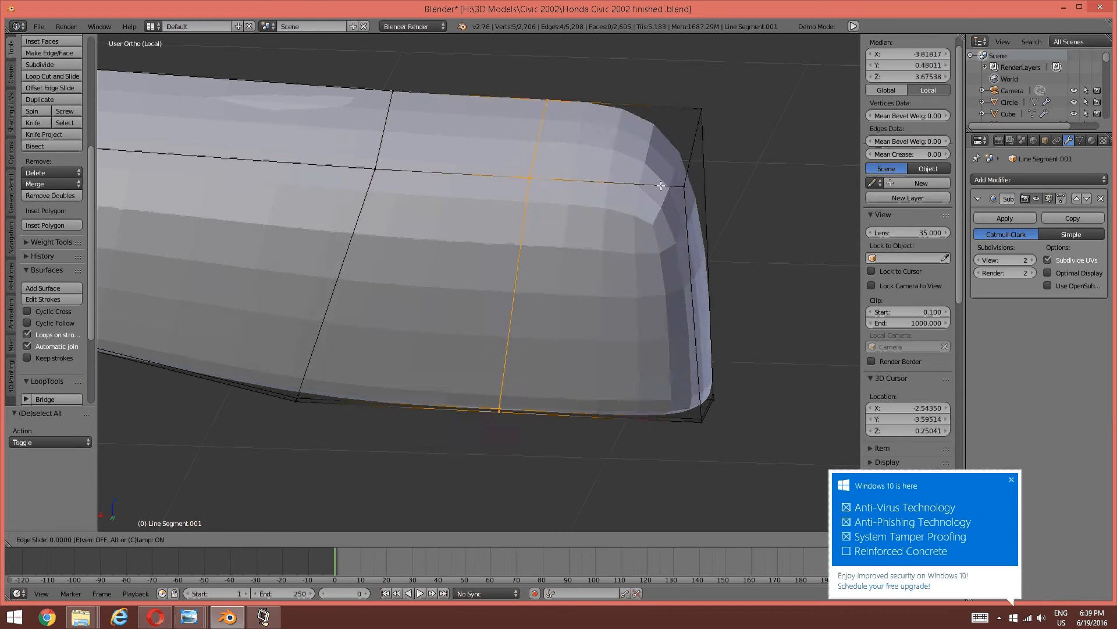
pyautogui.click(774, 189)
pyautogui.press('a')
# Add a crosswise supporting edge loop slid close to the strip's straight end.
pyautogui.scroll(-4, 583, 193)
pyautogui.moveTo(584, 192); pyautogui.dragTo(438, 233, button='middle')
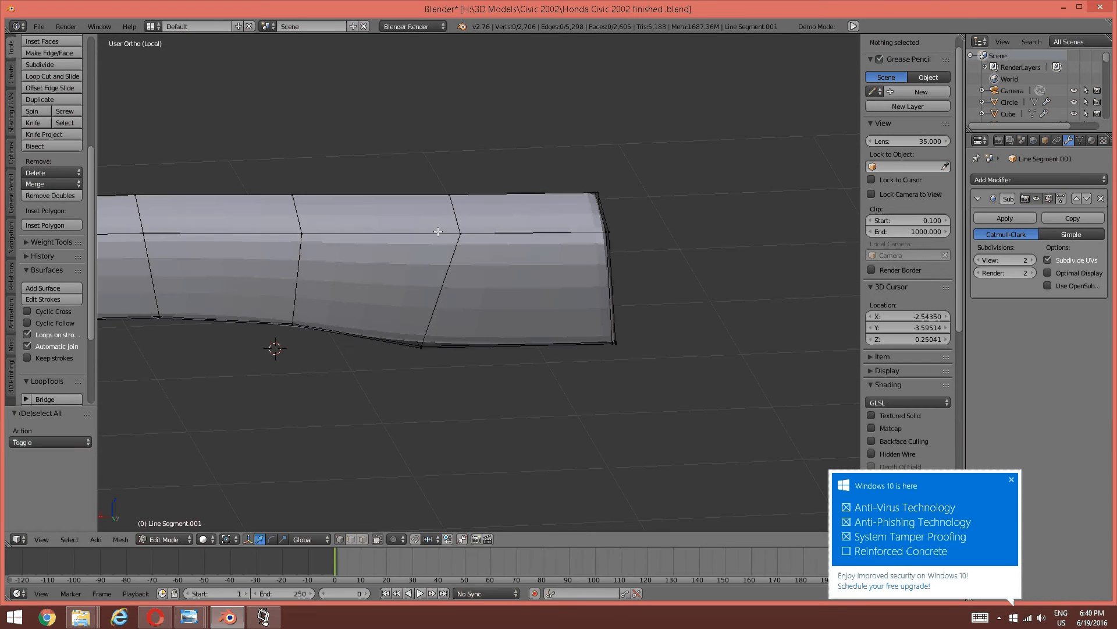
pyautogui.keyDown('shift'); pyautogui.moveTo(267, 245); pyautogui.dragTo(855, 252, button='middle'); pyautogui.keyUp('shift')
pyautogui.scroll(4, 466, 250)
pyautogui.keyDown('shift'); pyautogui.moveTo(338, 261); pyautogui.dragTo(432, 280, button='middle'); pyautogui.keyUp('shift')
pyautogui.scroll(2, 431, 279)
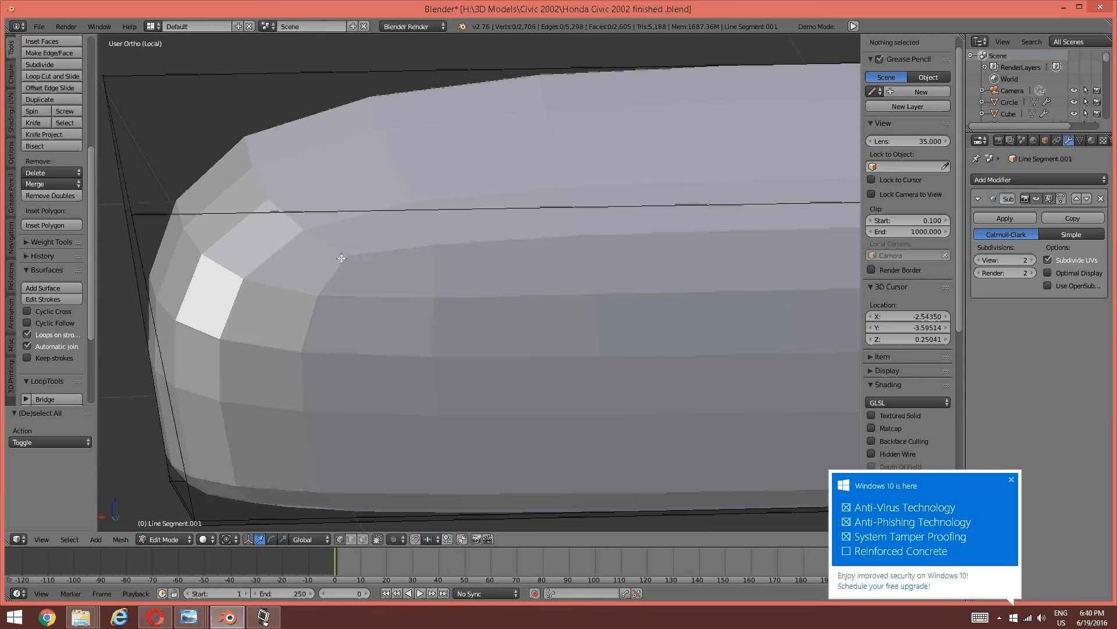
pyautogui.hotkey('ctrl', 'r')
pyautogui.click(751, 233)
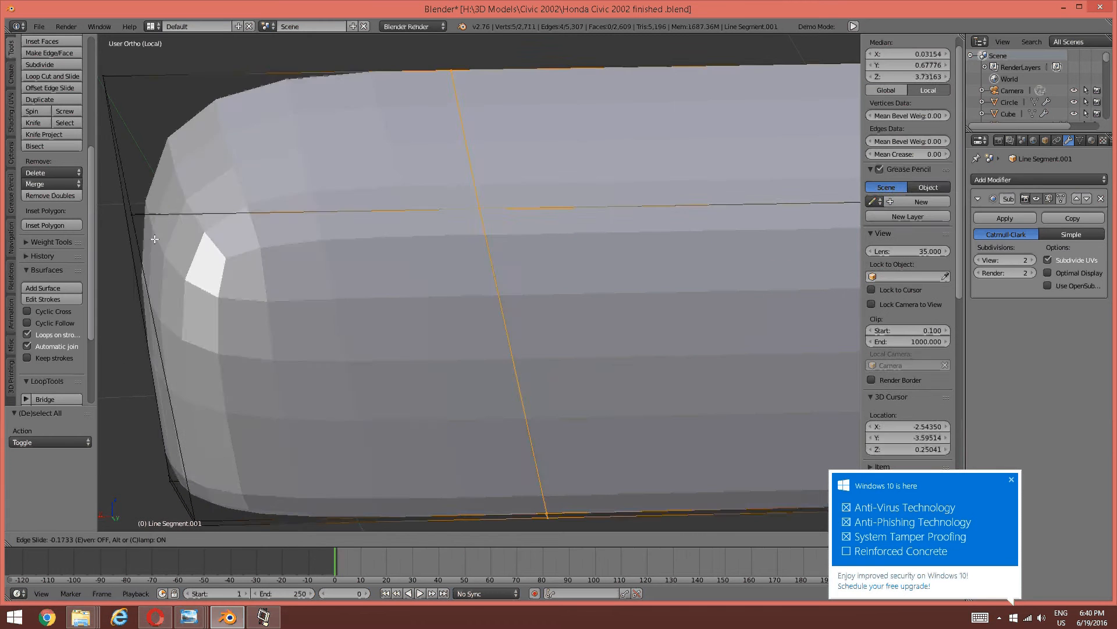
pyautogui.click(629, 244)
pyautogui.press('a')
# Add a lengthwise edge loop along the strip's front face and slide it up close to the top front edge.
pyautogui.scroll(-4, 657, 247)
pyautogui.scroll(-4, 656, 246)
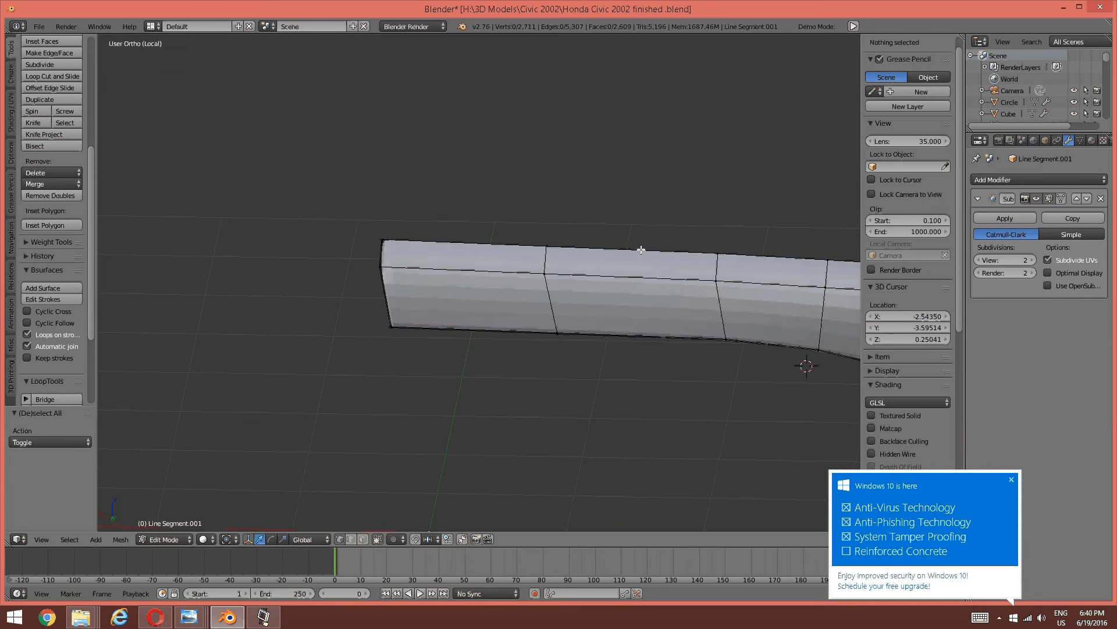
pyautogui.moveTo(559, 234); pyautogui.dragTo(439, 314, button='middle')
pyautogui.scroll(3, 635, 258)
pyautogui.scroll(4, 427, 274)
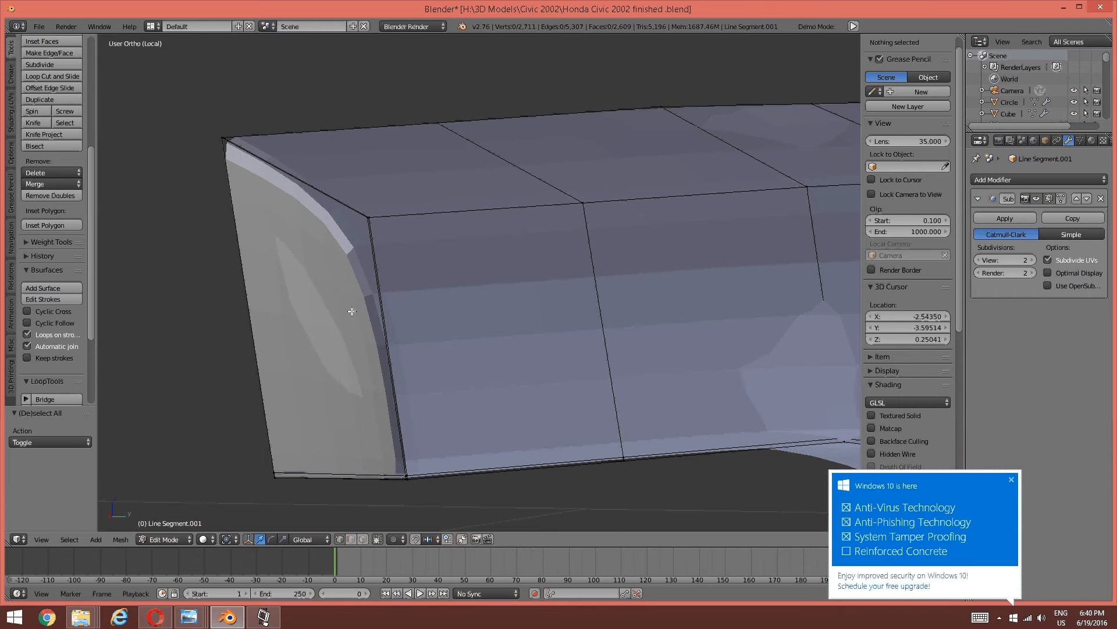
pyautogui.hotkey('ctrl', 'r')
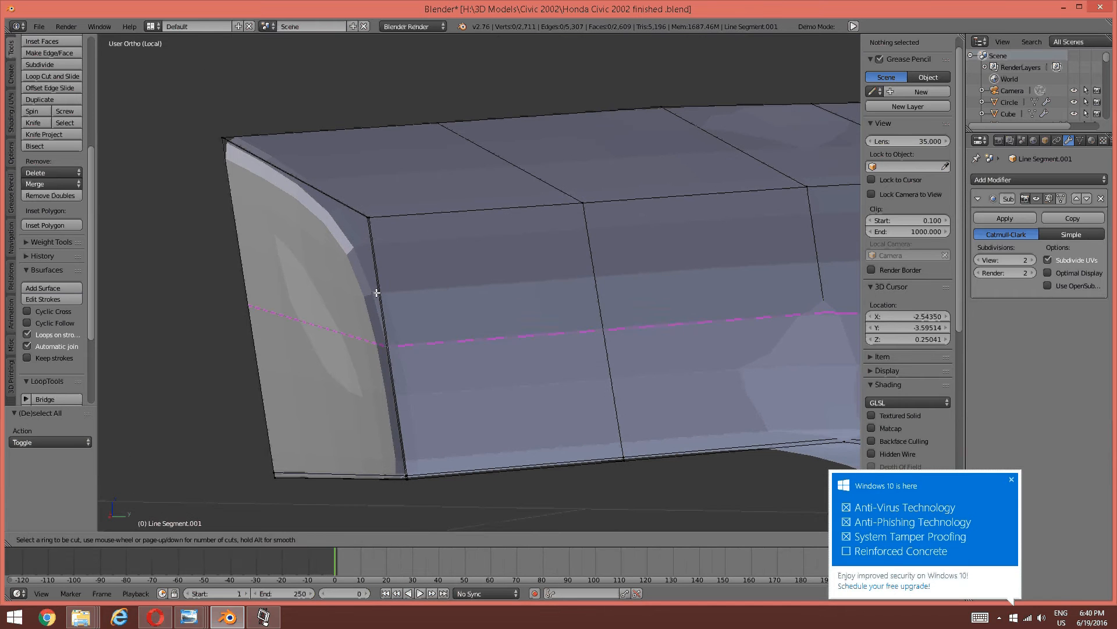
pyautogui.click(375, 285)
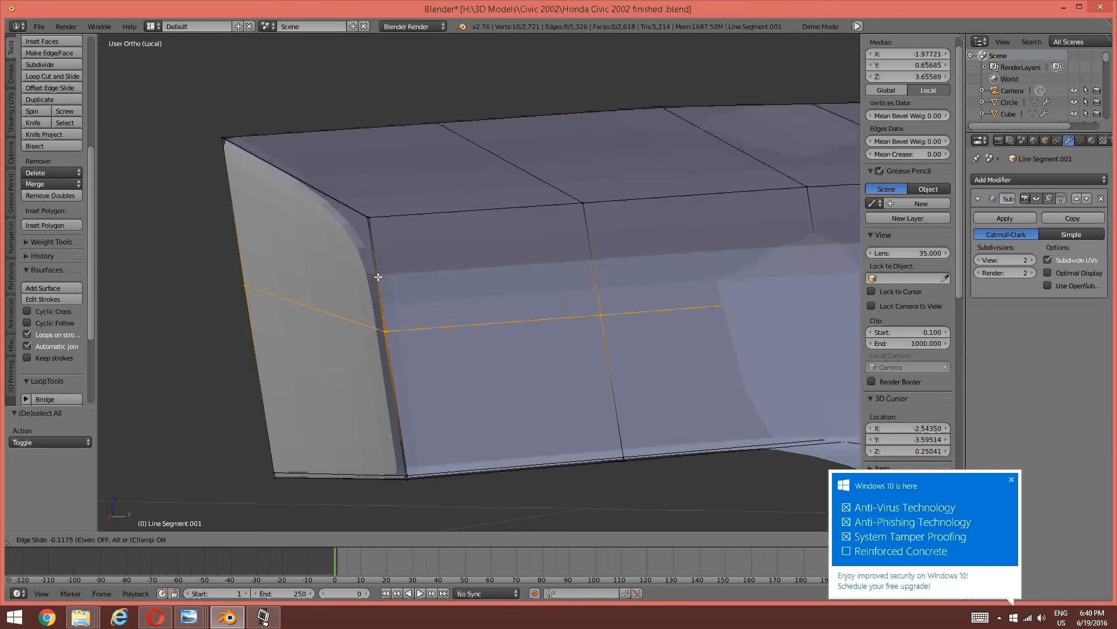
pyautogui.click(370, 228)
pyautogui.press('a')
pyautogui.scroll(-4, 378, 227)
pyautogui.moveTo(471, 222); pyautogui.dragTo(403, 238, button='middle')
pyautogui.scroll(-4, 408, 233)
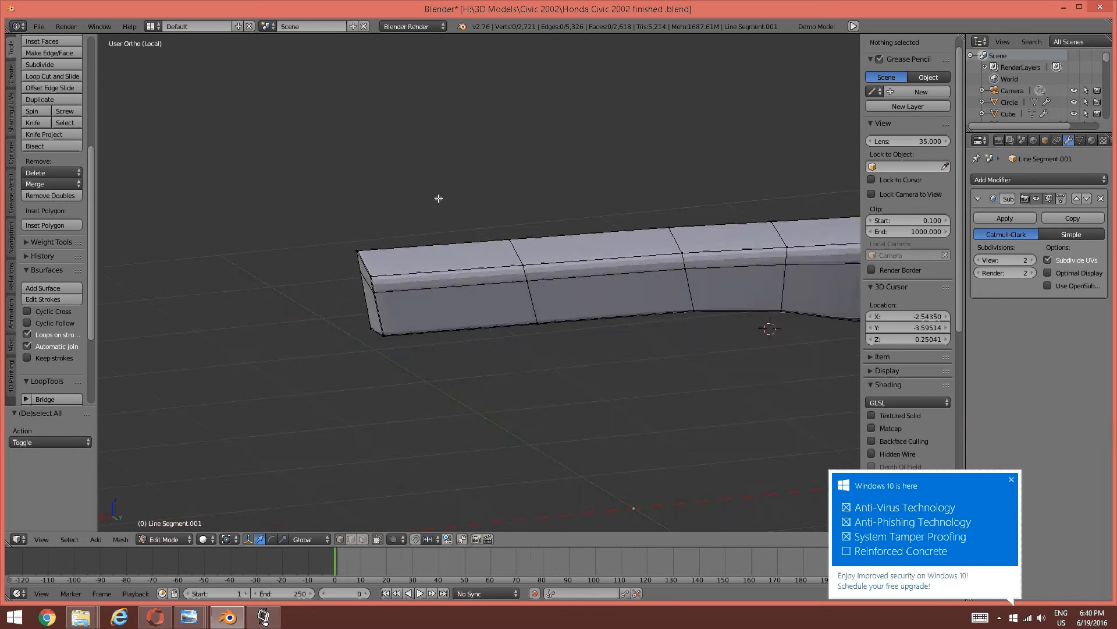
# Select the upper lengthwise loop on the strip's front face and edge-slide it slightly downward.
pyautogui.keyDown('shift'); pyautogui.moveTo(654, 221); pyautogui.dragTo(374, 273, button='middle'); pyautogui.keyUp('shift')
pyautogui.moveTo(663, 349); pyautogui.dragTo(420, 309, button='middle')
pyautogui.scroll(3, 398, 284)
pyautogui.scroll(3, 401, 295)
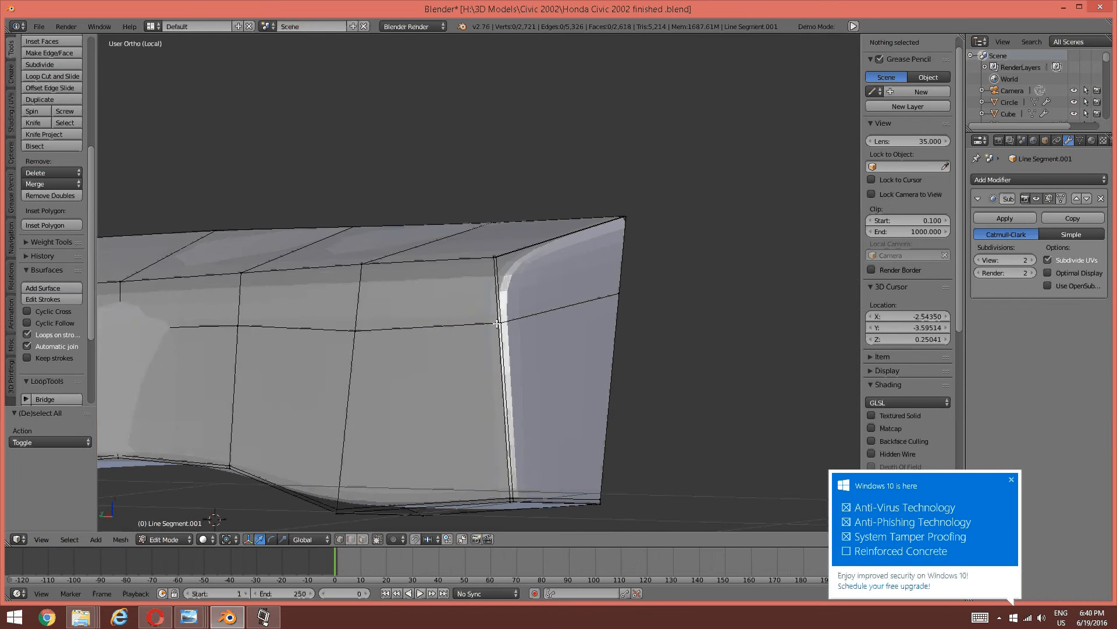
pyautogui.keyDown('alt'); pyautogui.rightClick(536, 320); pyautogui.keyUp('alt')
pyautogui.hotkey('ctrl', 'e')
pyautogui.click(537, 331)
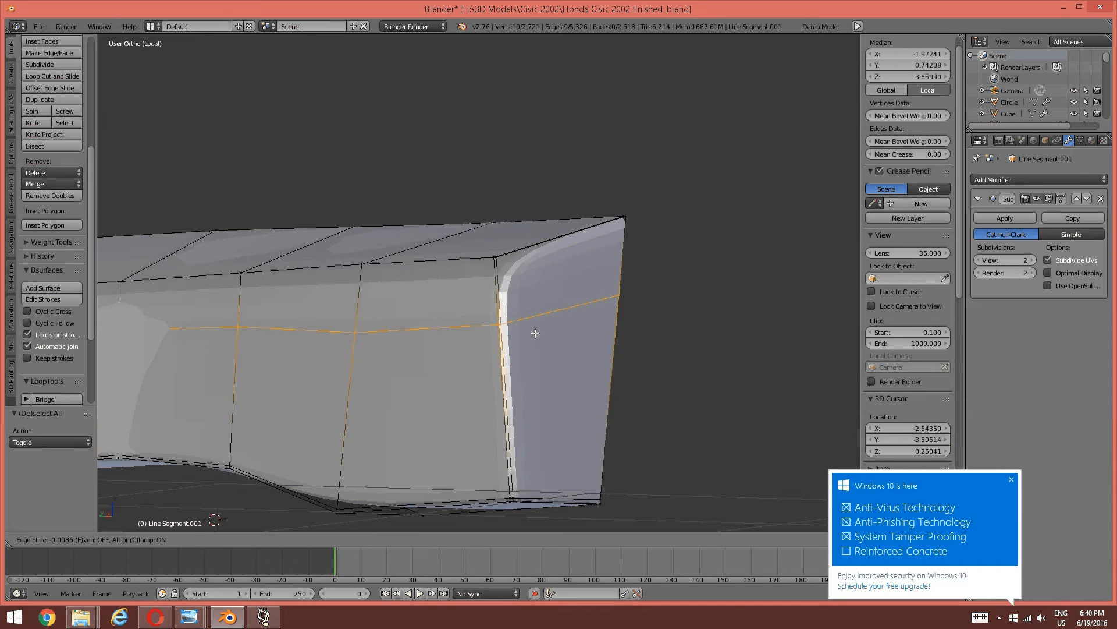
pyautogui.doubleClick(528, 339)
pyautogui.press('a')
pyautogui.scroll(-4, 417, 329)
pyautogui.moveTo(417, 329); pyautogui.dragTo(505, 352, button='middle')
pyautogui.scroll(-2, 505, 351)
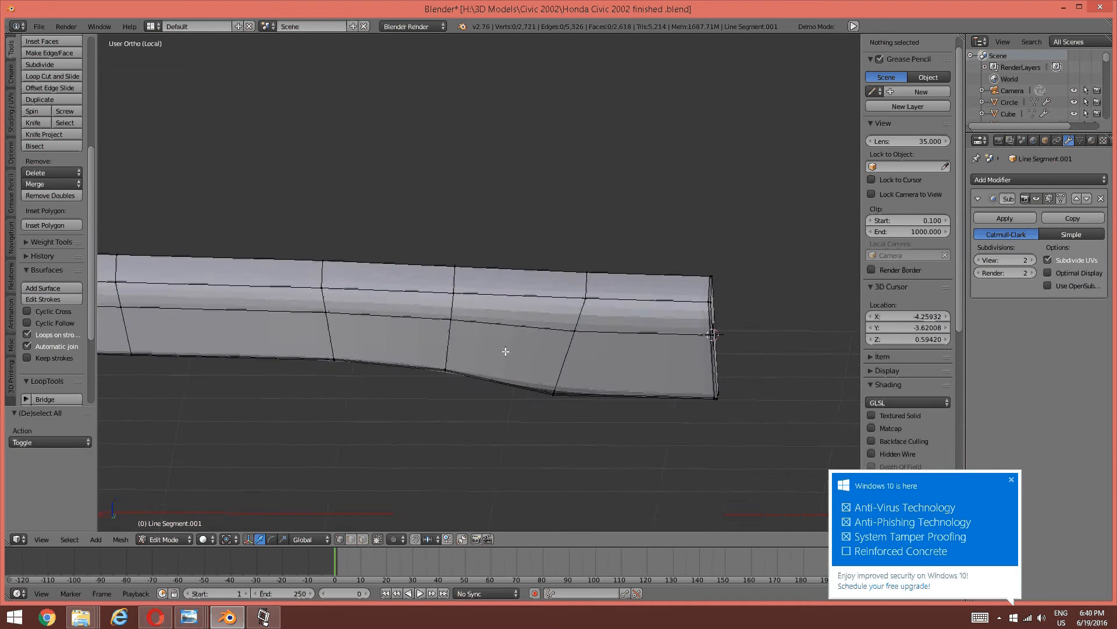
# Add another lengthwise edge loop midway across the lower part of the strip's front face.
pyautogui.scroll(3, 444, 352)
pyautogui.moveTo(464, 319); pyautogui.dragTo(607, 281, button='middle')
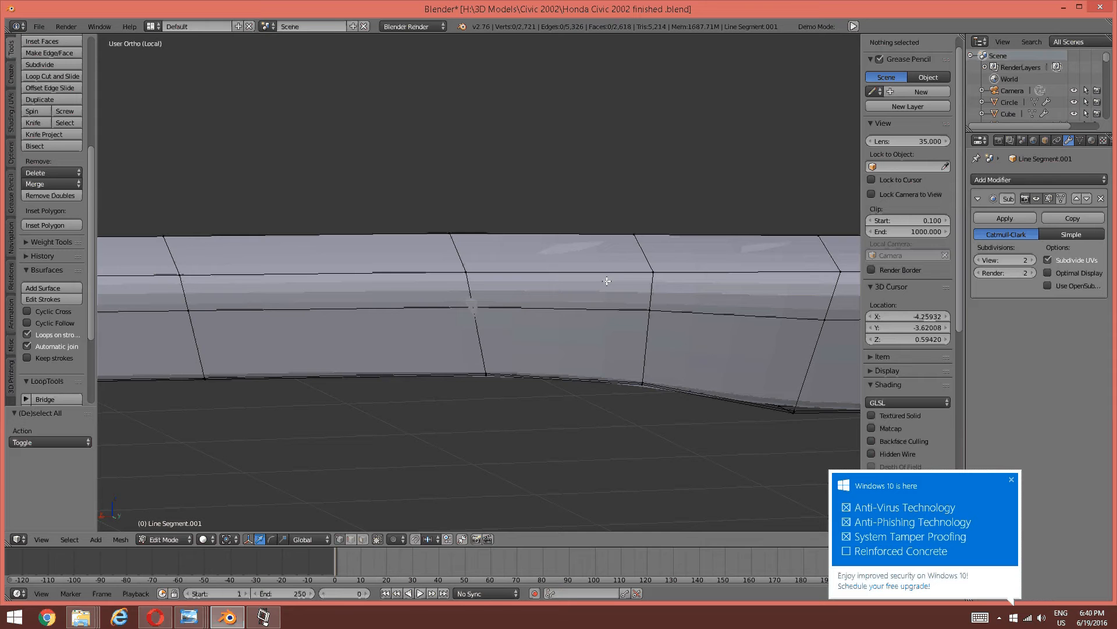
pyautogui.hotkey('ctrl', 'r')
pyautogui.click(474, 339)
pyautogui.click(474, 338)
pyautogui.press('a')
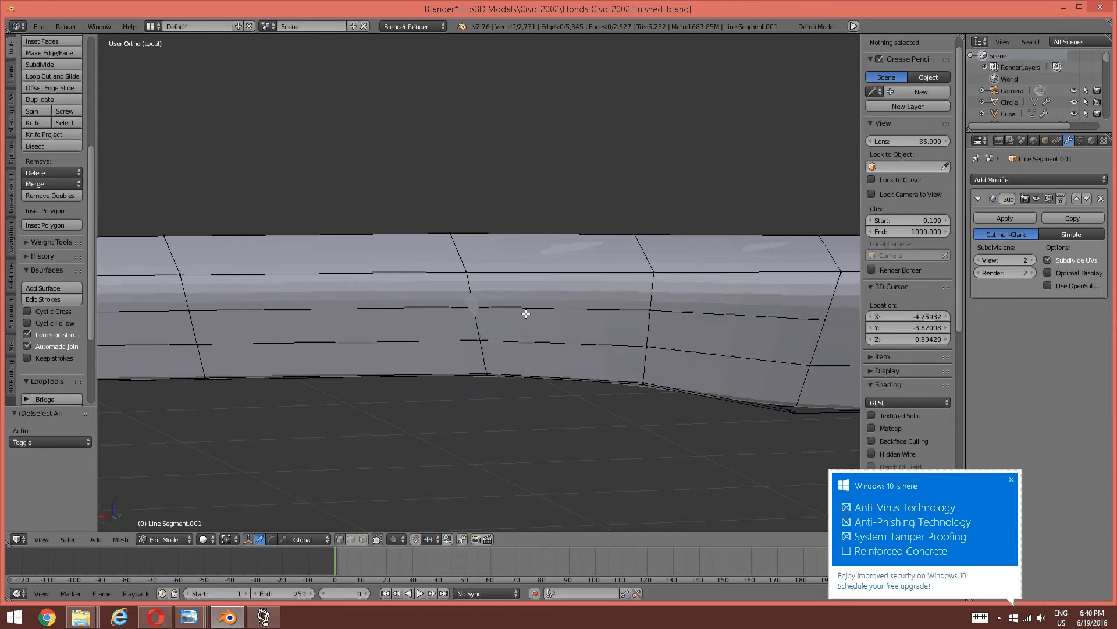
# Reveal the hidden geometry of the door around the strip and clear the selection.
pyautogui.scroll(-3, 537, 316)
pyautogui.moveTo(537, 317); pyautogui.dragTo(526, 319, button='middle')
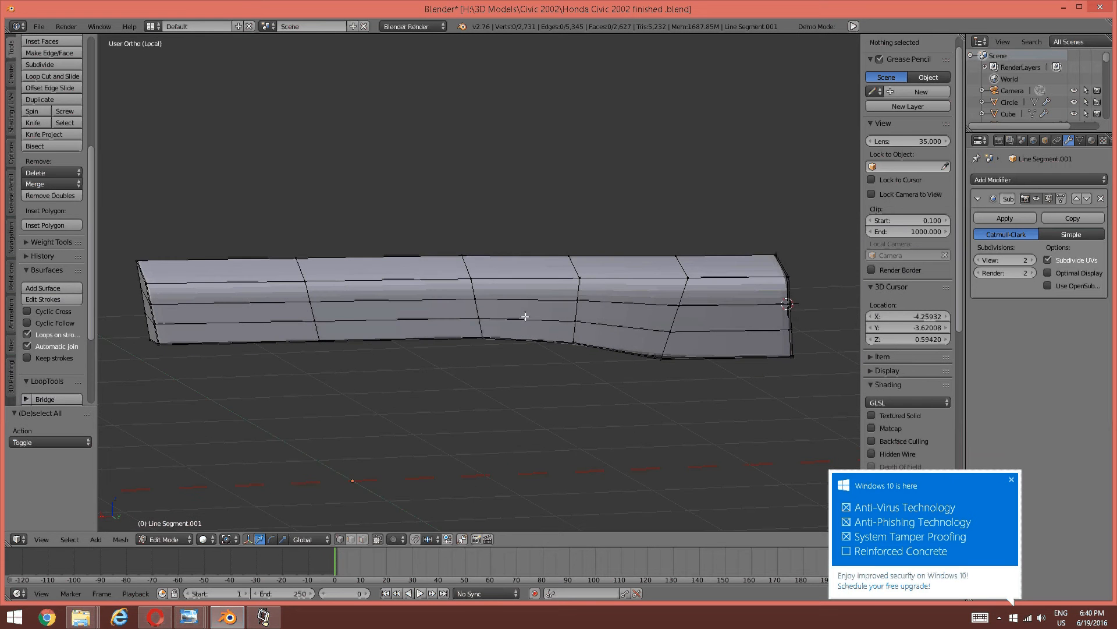
pyautogui.hotkey('alt', 'h')
pyautogui.press('a')
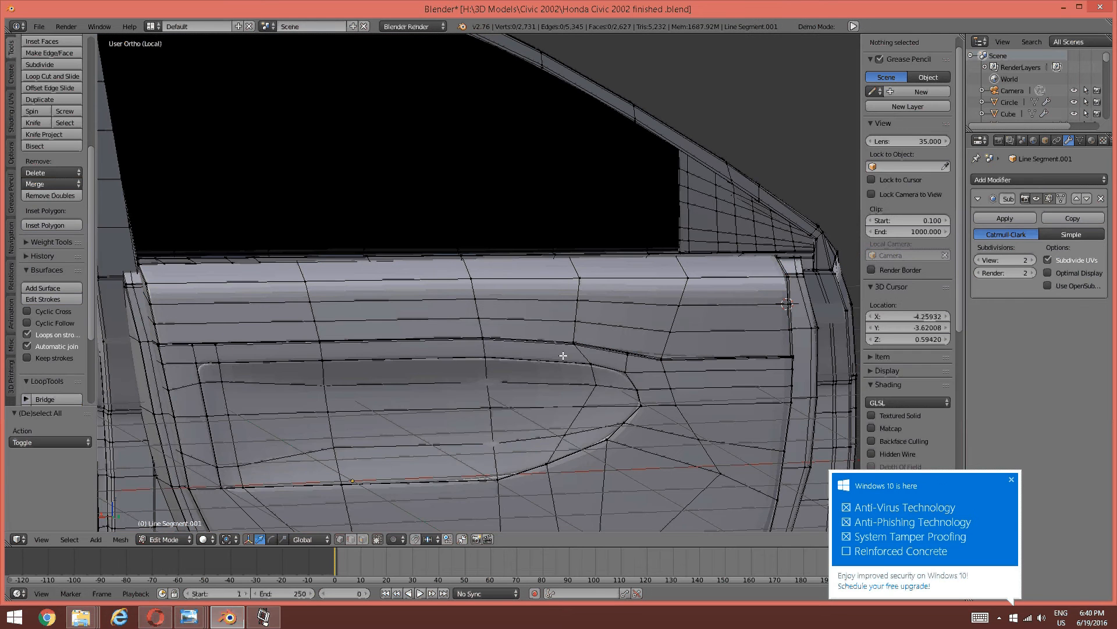
pyautogui.click(263, 617)
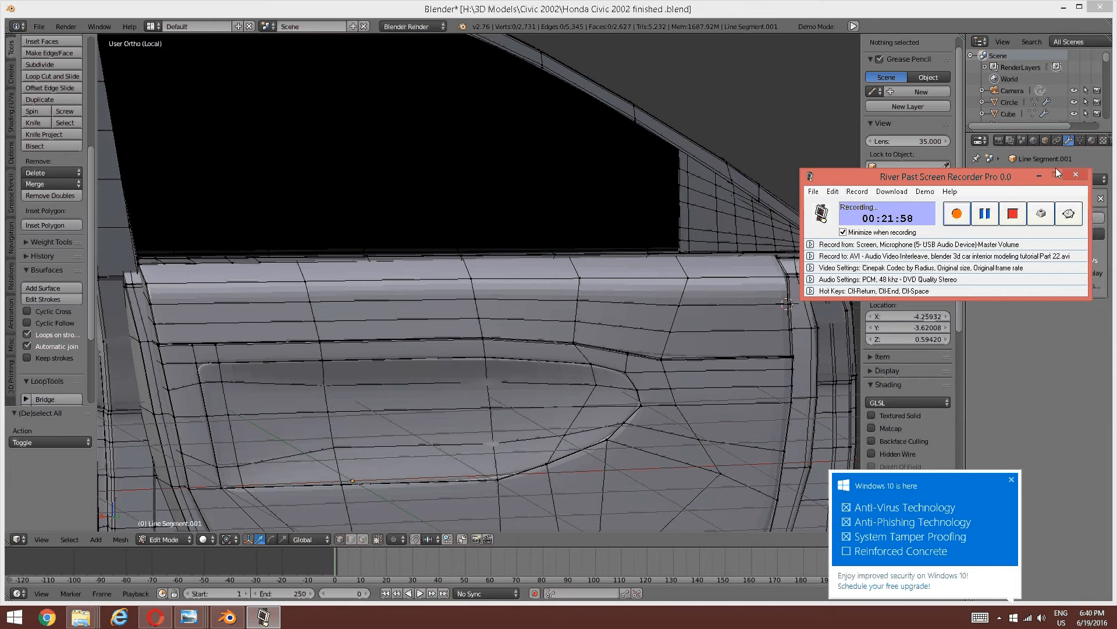
pyautogui.click(810, 245)
pyautogui.click(811, 245)
pyautogui.click(1039, 174)
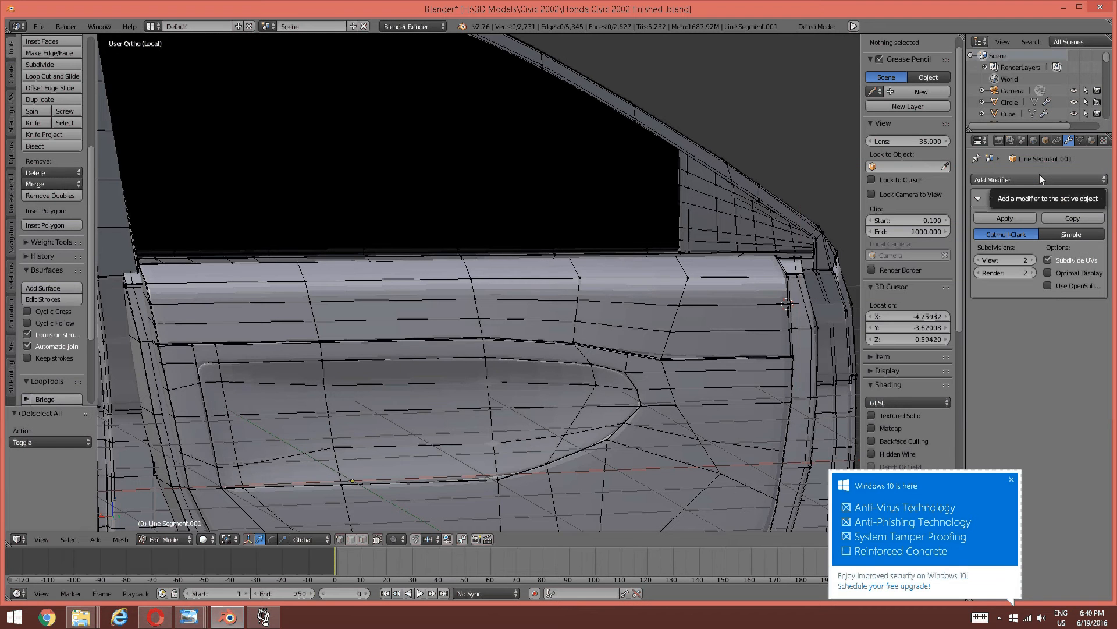
pyautogui.moveTo(495, 329); pyautogui.dragTo(546, 336, button='middle')
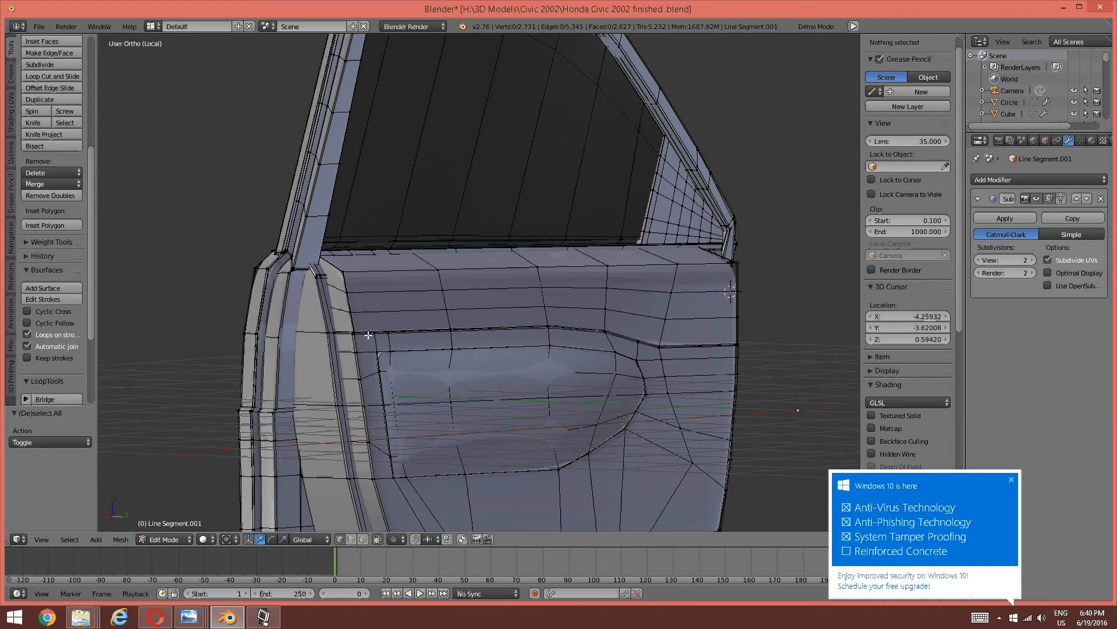
pyautogui.moveTo(369, 335); pyautogui.dragTo(323, 327, button='middle')
pyautogui.keyDown('shift'); pyautogui.moveTo(408, 326); pyautogui.dragTo(420, 219, button='middle'); pyautogui.keyUp('shift')
pyautogui.scroll(2, 526, 247)
pyautogui.moveTo(526, 247); pyautogui.dragTo(482, 243, button='middle')
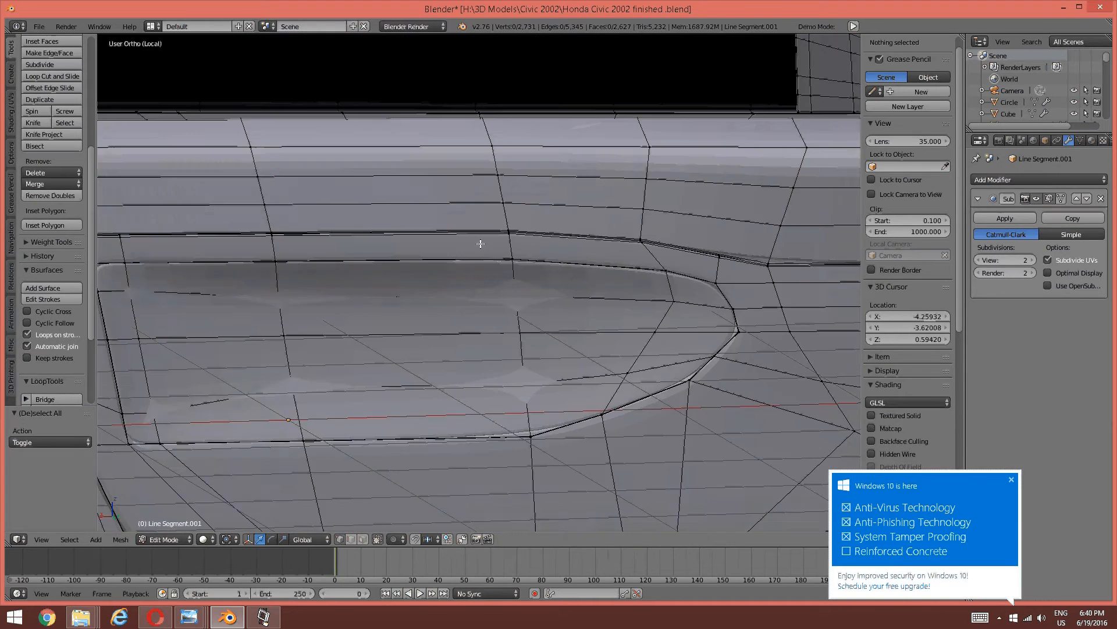
pyautogui.click(271, 619)
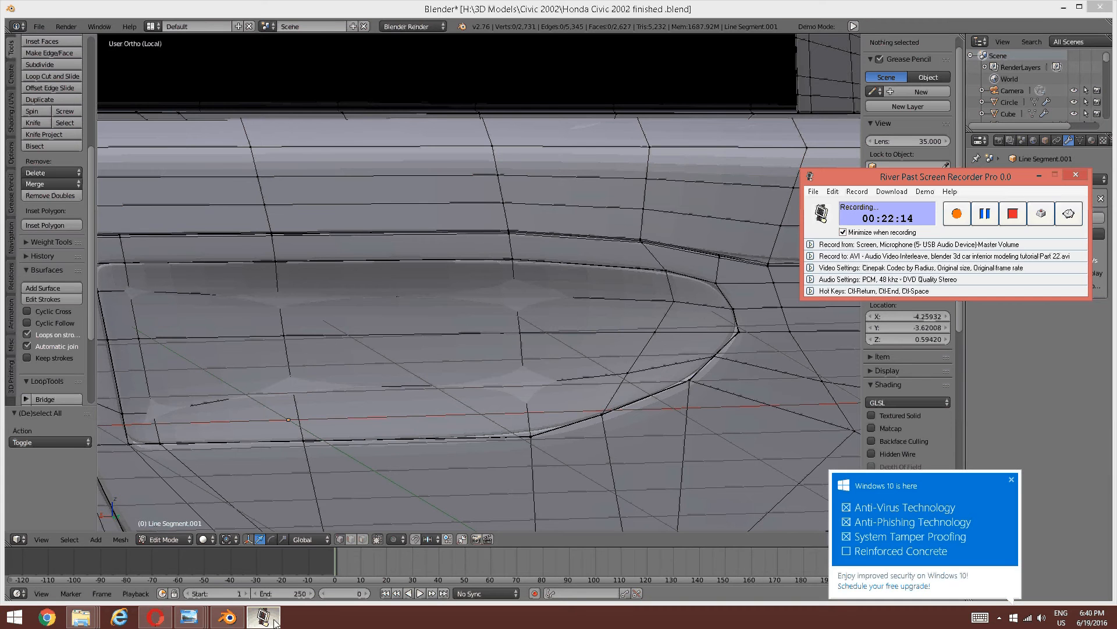
pyautogui.click(274, 620)
# Add a crosswise edge loop in the strip's flared end section and slide it close to the crosswise edge where the flare begins.
pyautogui.scroll(-1, 474, 304)
pyautogui.moveTo(473, 304); pyautogui.dragTo(467, 334, button='middle')
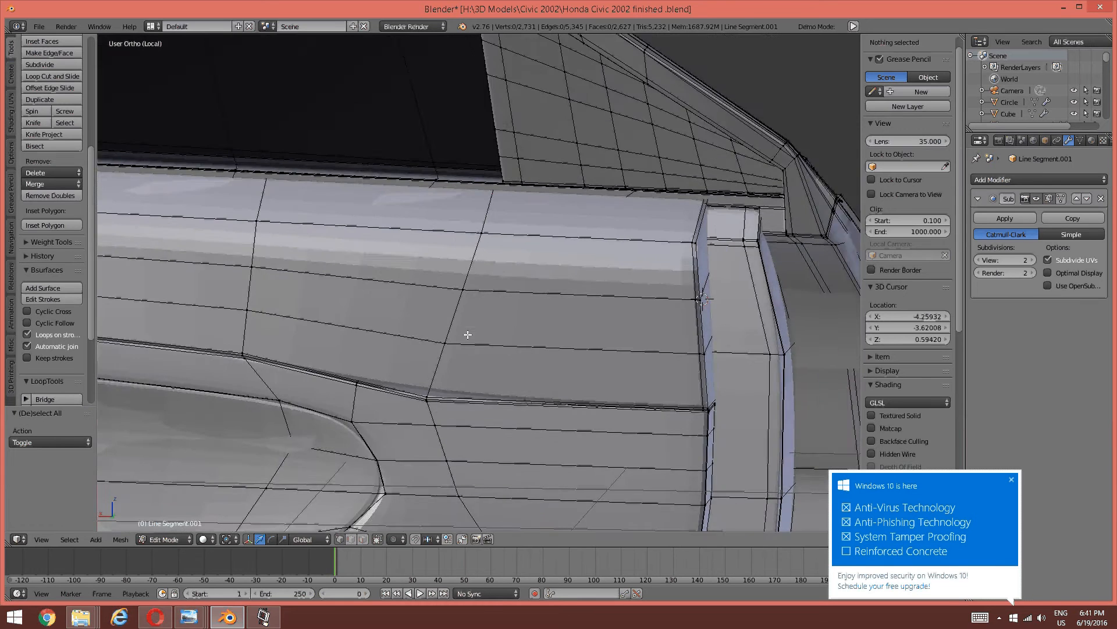
pyautogui.scroll(3, 468, 334)
pyautogui.hotkey('ctrl', 'r')
pyautogui.click(508, 284)
pyautogui.rightClick(508, 283)
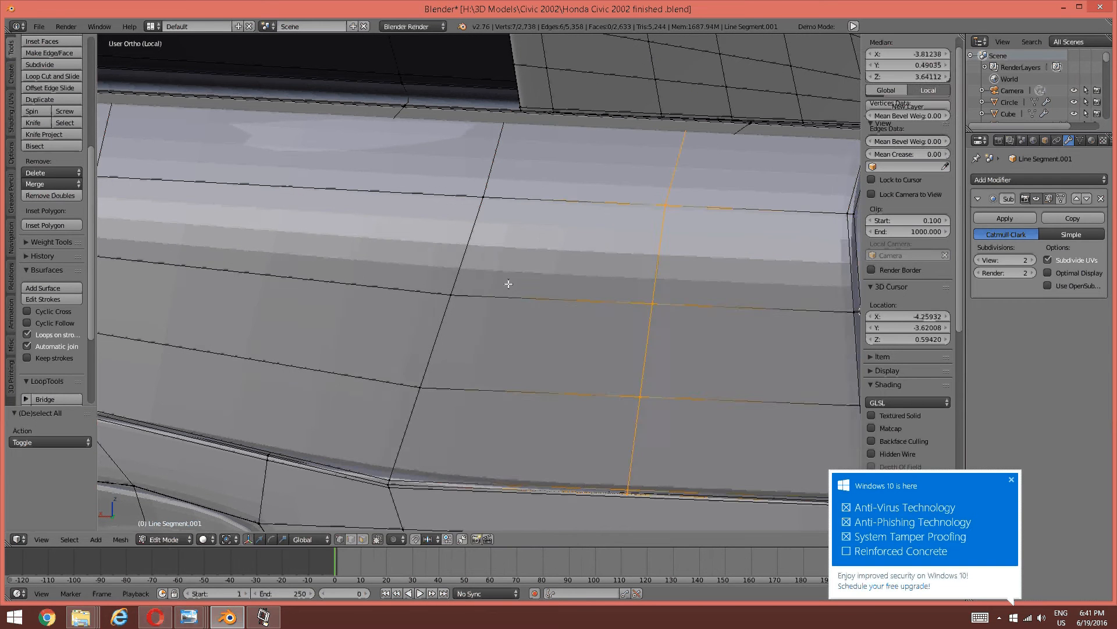
pyautogui.press('g')
pyautogui.press('g')
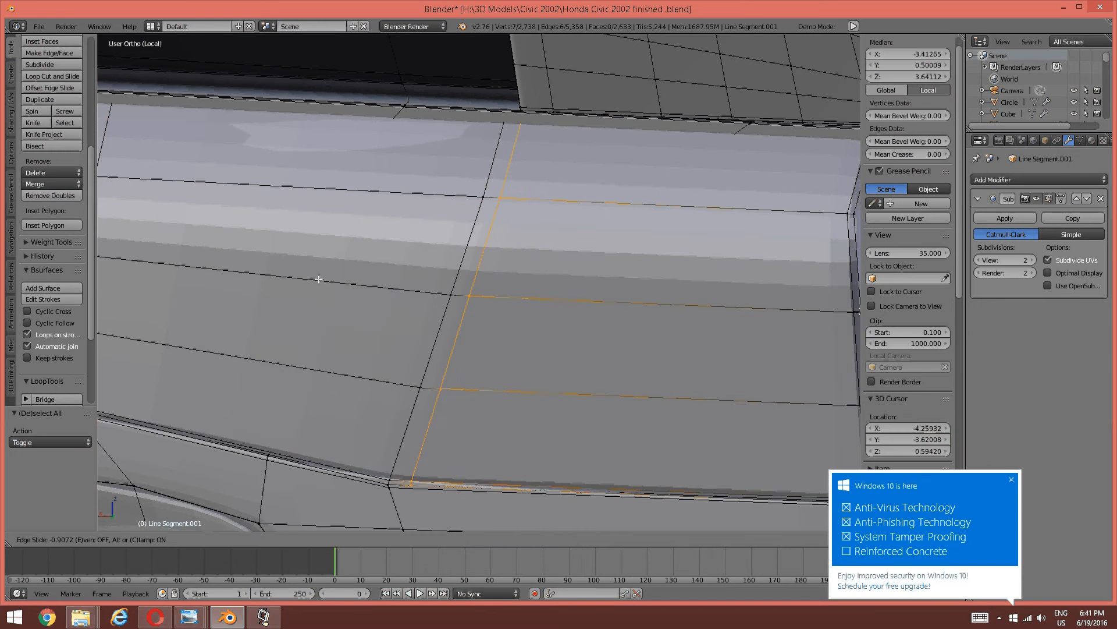
pyautogui.click(312, 279)
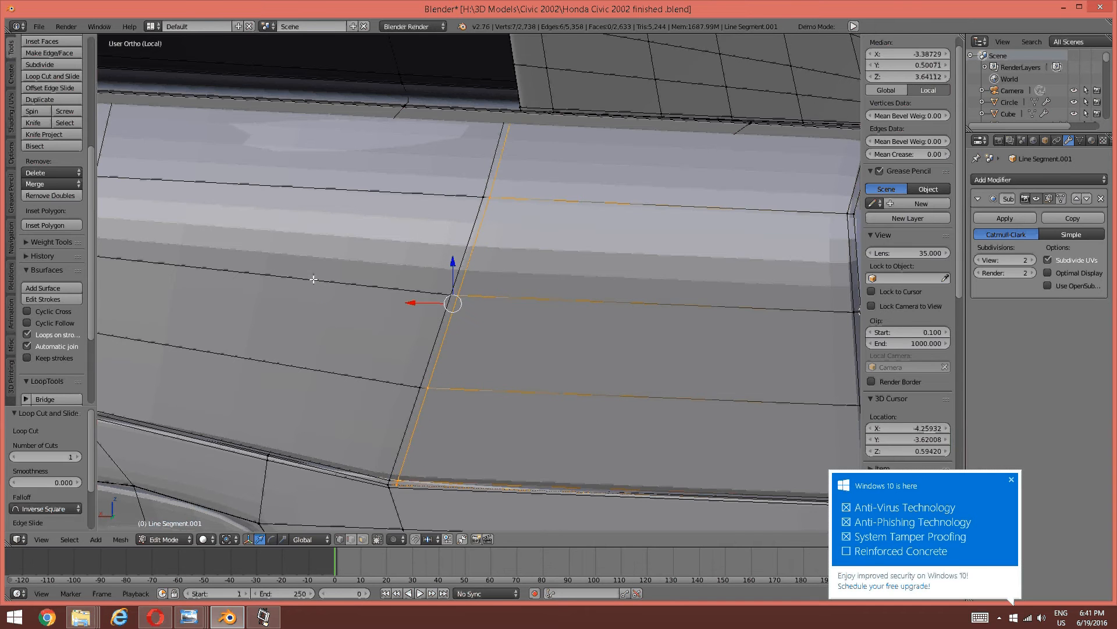
pyautogui.press('a')
# Add a centred vertical loop cut through the panel faces between the recess's rounded end and the panel's side edge.
pyautogui.moveTo(434, 356); pyautogui.dragTo(499, 263, button='middle')
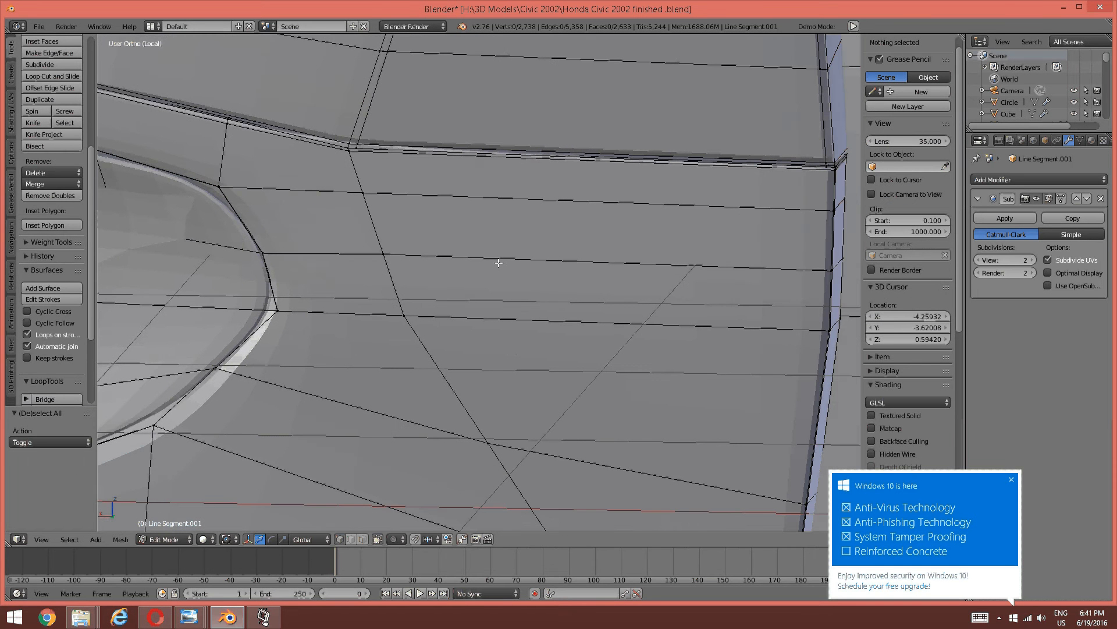
pyautogui.moveTo(516, 348); pyautogui.dragTo(507, 299, button='middle')
pyautogui.hotkey('ctrl', 'r')
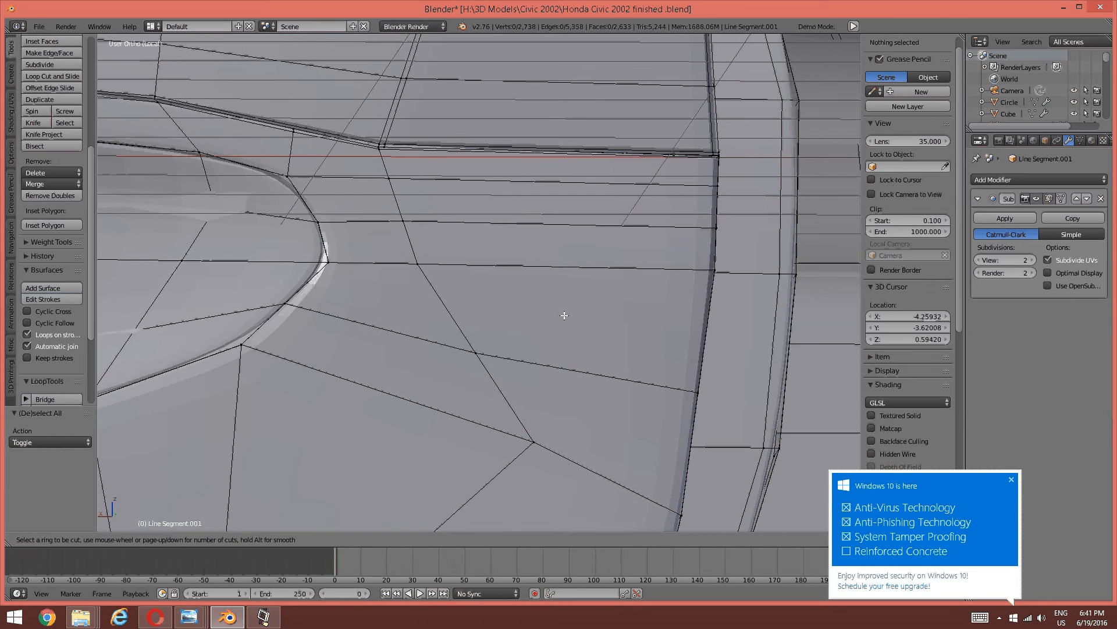
pyautogui.click(535, 349)
pyautogui.rightClick(538, 350)
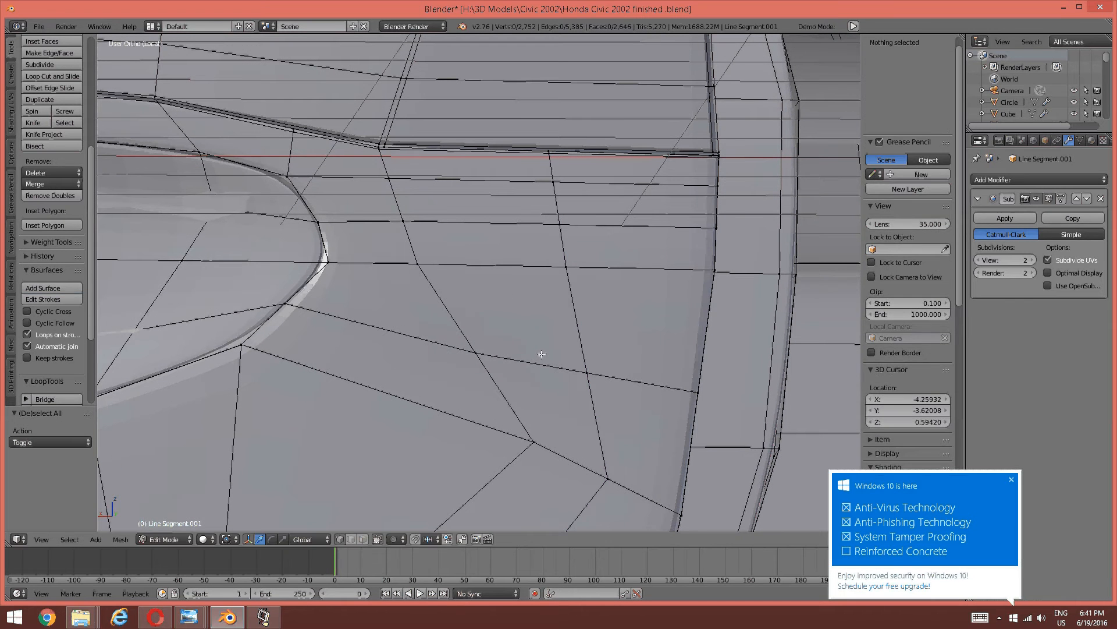
# Add a centred loop cut across the faces running from the recess's lower curve to the panel's side edge.
pyautogui.hotkey('ctrl', 'r')
pyautogui.click(544, 408)
pyautogui.rightClick(544, 408)
pyautogui.press('a')
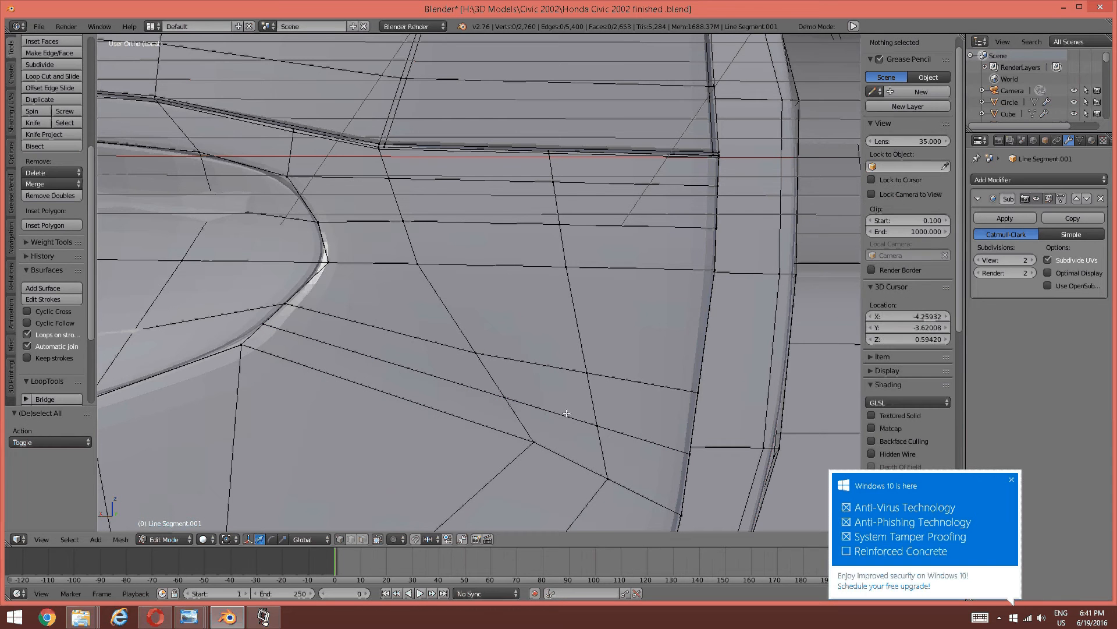
# Undo the last loop cut along the lower part of the recess.
pyautogui.moveTo(418, 385); pyautogui.dragTo(426, 388, button='middle')
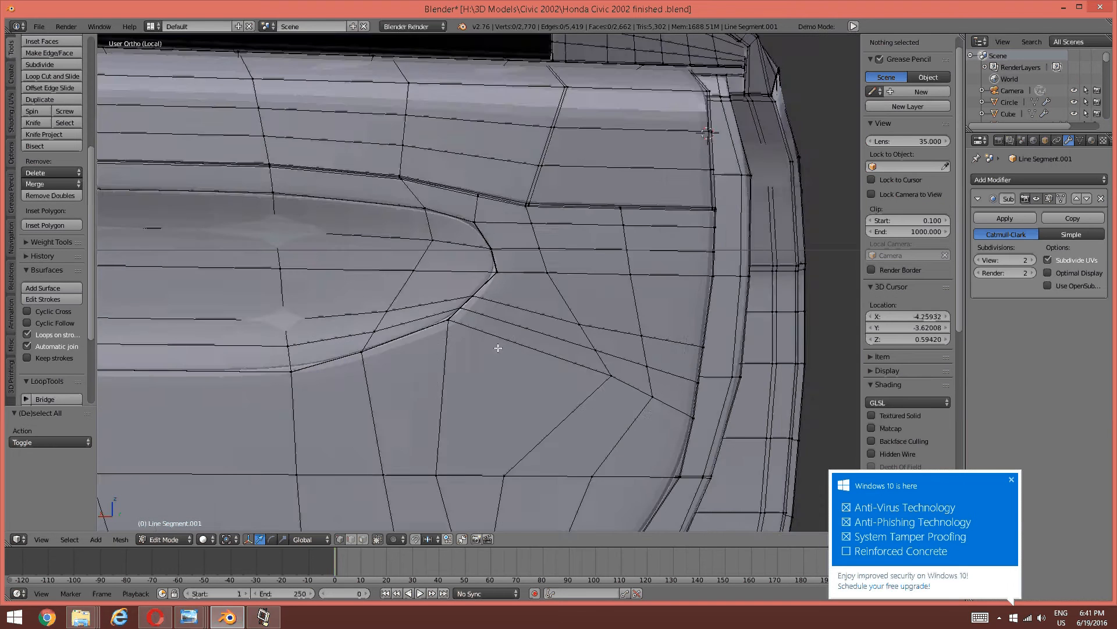
pyautogui.moveTo(498, 342); pyautogui.dragTo(542, 374, button='middle')
pyautogui.hotkey('ctrl', 'z')
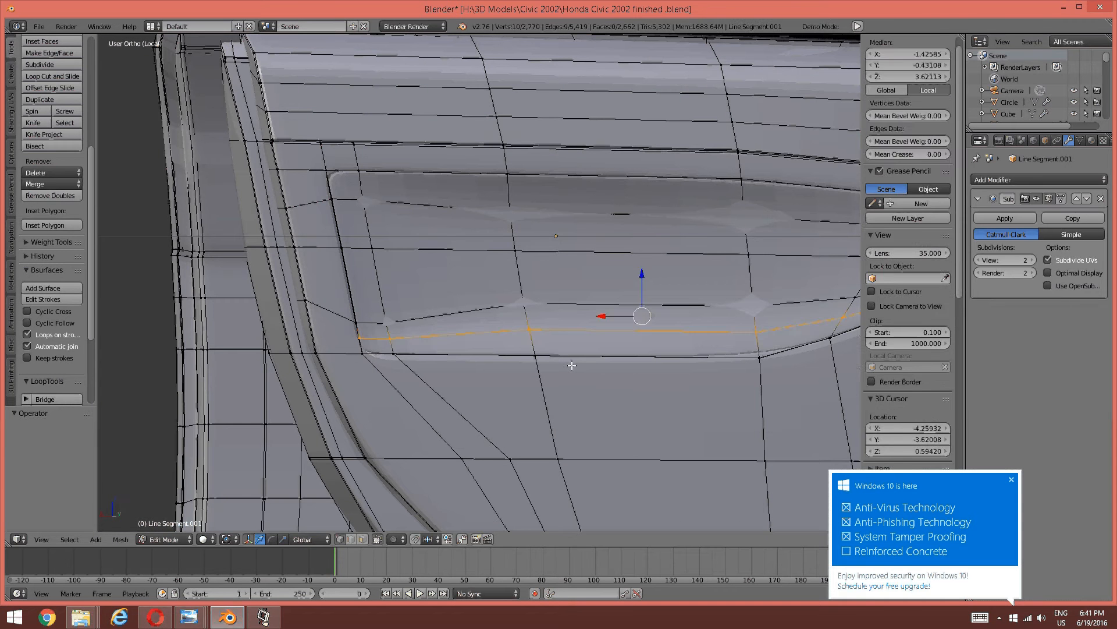
pyautogui.hotkey('ctrl', 'z')
pyautogui.moveTo(654, 351); pyautogui.dragTo(629, 352, button='middle')
pyautogui.keyDown('shift'); pyautogui.moveTo(780, 308); pyautogui.dragTo(501, 315, button='middle'); pyautogui.keyUp('shift')
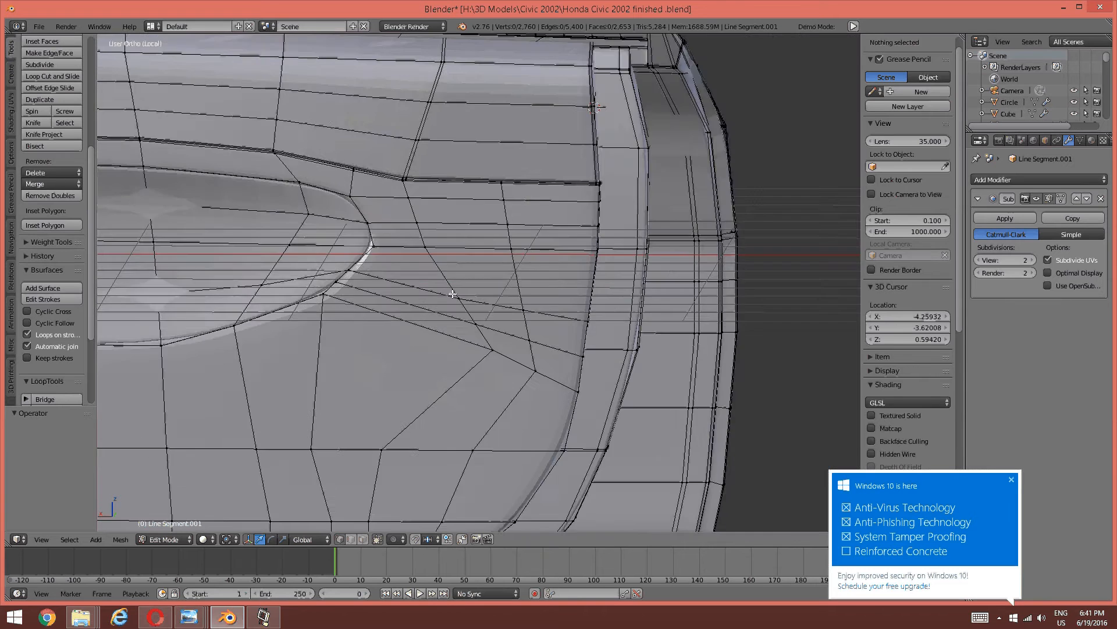
pyautogui.scroll(6, 507, 328)
pyautogui.scroll(-5, 507, 328)
pyautogui.rightClick(526, 372)
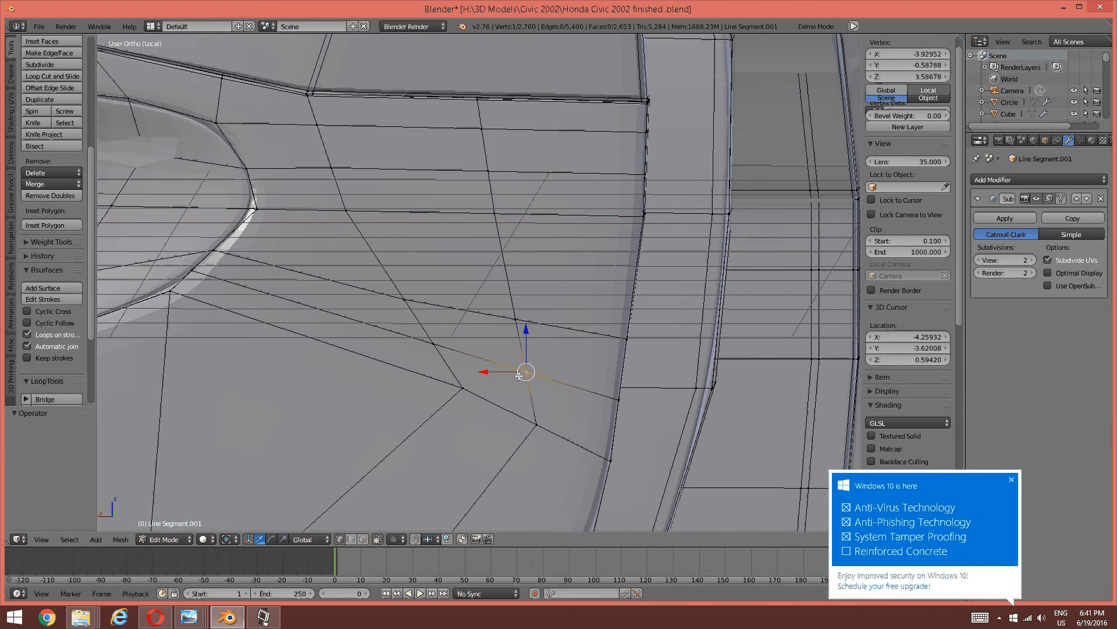
pyautogui.keyDown('shift'); pyautogui.rightClick(536, 414); pyautogui.keyUp('shift')
pyautogui.keyDown('shift'); pyautogui.rightClick(515, 319); pyautogui.keyUp('shift')
pyautogui.keyDown('shift'); pyautogui.rightClick(493, 211); pyautogui.keyUp('shift')
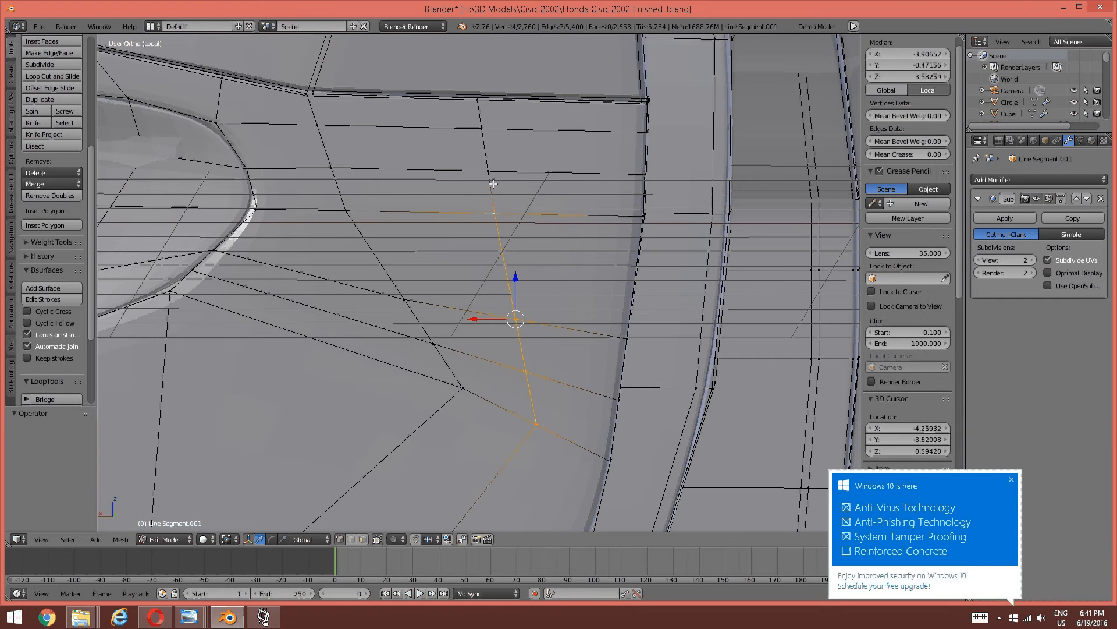
pyautogui.press('a')
# Select the new vertical edge loop beside the recess, switch to wireframe display and exclude the loop's vertices at the panel's bottom rim.
pyautogui.keyDown('alt'); pyautogui.rightClick(508, 273); pyautogui.keyUp('alt')
pyautogui.scroll(-4, 508, 273)
pyautogui.keyDown('shift'); pyautogui.moveTo(508, 273); pyautogui.dragTo(520, 220, button='middle'); pyautogui.keyUp('shift')
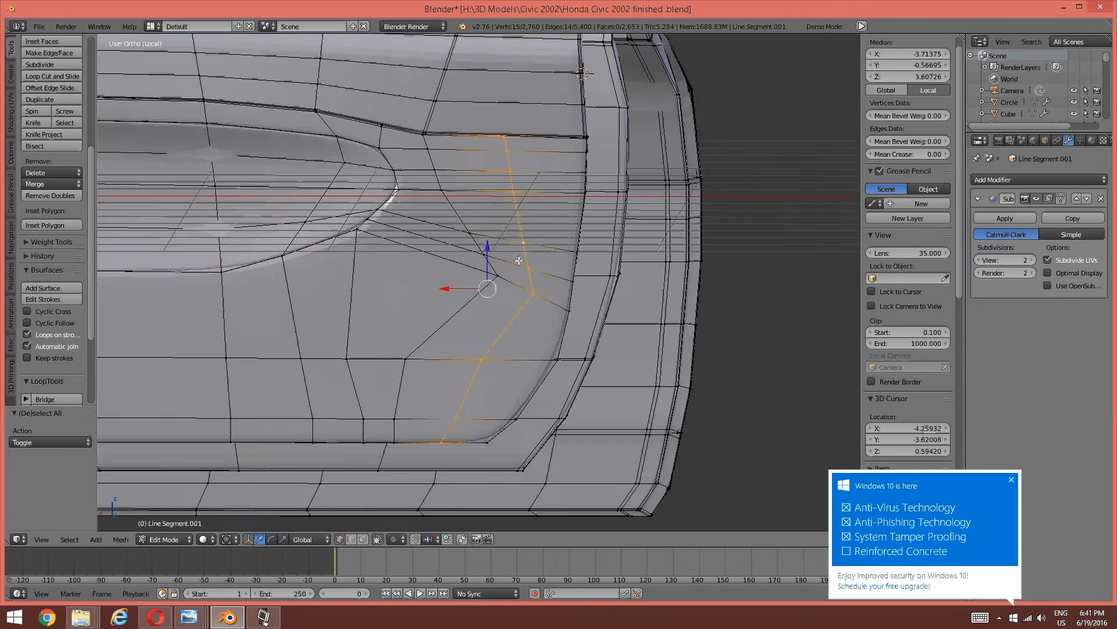
pyautogui.moveTo(519, 261); pyautogui.dragTo(502, 198, button='middle')
pyautogui.scroll(4, 456, 250)
pyautogui.keyDown('shift'); pyautogui.moveTo(457, 250); pyautogui.dragTo(497, 325, button='middle'); pyautogui.keyUp('shift')
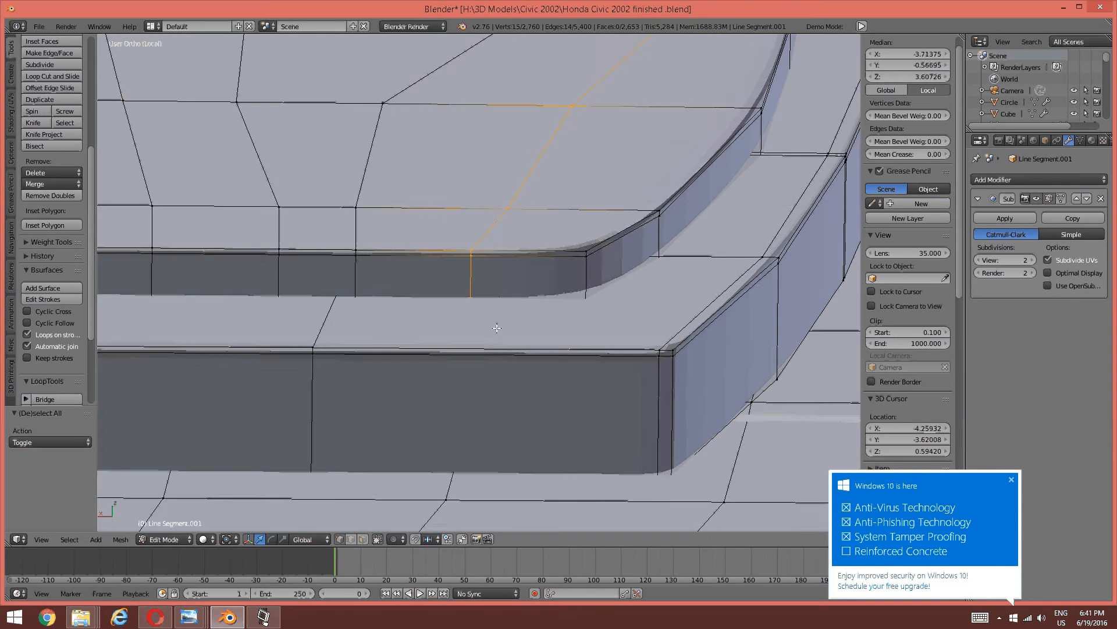
pyautogui.scroll(3, 496, 324)
pyautogui.keyDown('shift'); pyautogui.rightClick(466, 237); pyautogui.keyUp('shift')
pyautogui.keyDown('shift'); pyautogui.rightClick(469, 225); pyautogui.keyUp('shift')
pyautogui.press('z')
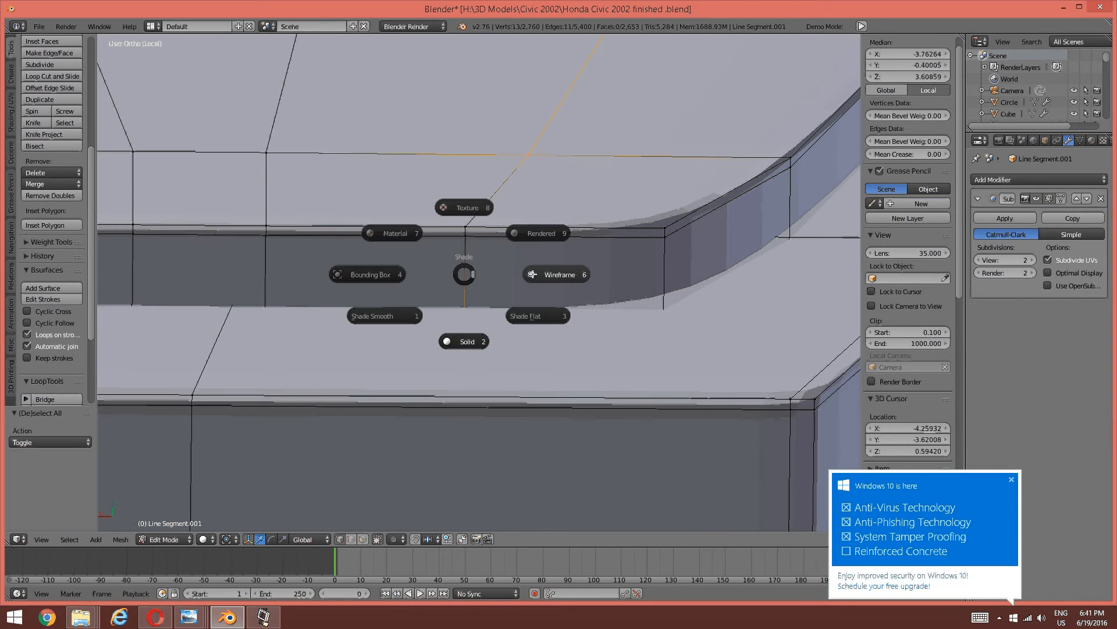
pyautogui.click(533, 275)
pyautogui.keyDown('shift'); pyautogui.rightClick(465, 320); pyautogui.keyUp('shift')
# Exclude the remaining unwanted vertices, edge-slide the vertical loop towards the recess by a factor of -0.978, and return to solid display.
pyautogui.scroll(-7, 505, 295)
pyautogui.moveTo(506, 294); pyautogui.dragTo(563, 251, button='middle')
pyautogui.scroll(3, 537, 287)
pyautogui.keyDown('shift'); pyautogui.rightClick(509, 477); pyautogui.keyUp('shift')
pyautogui.keyDown('shift'); pyautogui.rightClick(570, 348); pyautogui.keyUp('shift')
pyautogui.keyDown('shift'); pyautogui.moveTo(656, 175); pyautogui.dragTo(619, 261, button='middle'); pyautogui.keyUp('shift')
pyautogui.hotkey('ctrl', 'e')
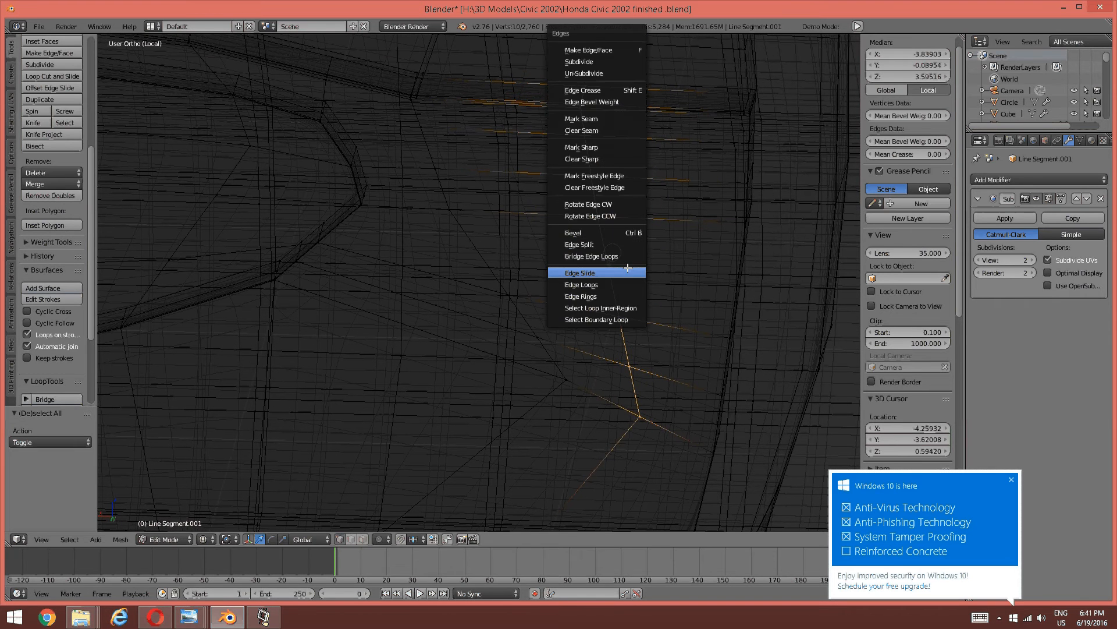
pyautogui.click(628, 268)
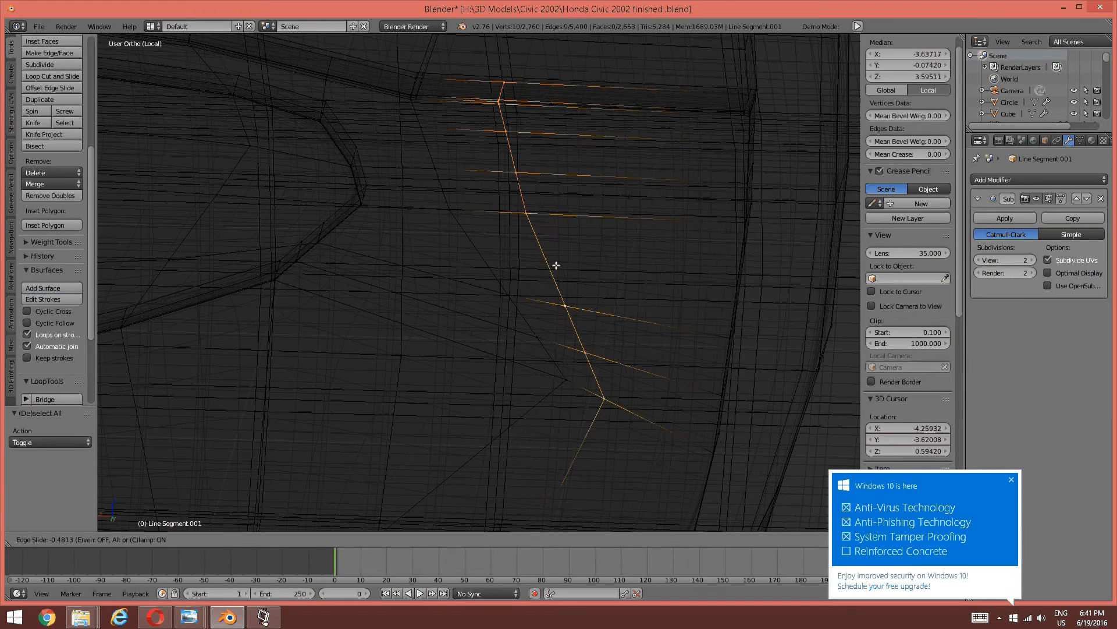
pyautogui.click(513, 263)
pyautogui.press('z')
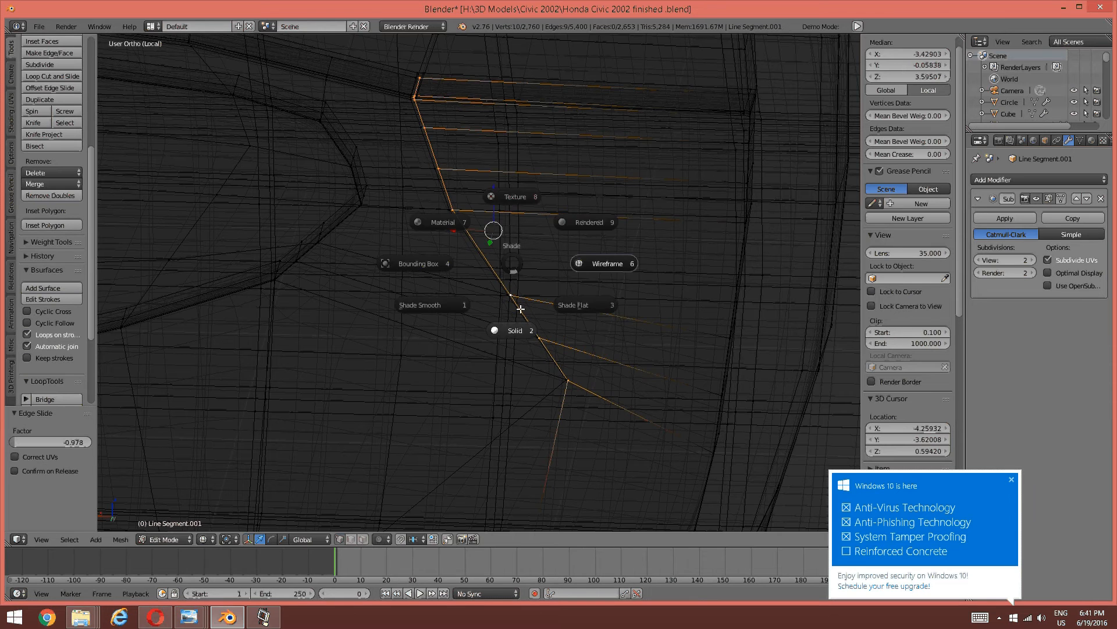
pyautogui.click(494, 235)
pyautogui.moveTo(494, 236); pyautogui.dragTo(424, 207, button='middle')
pyautogui.press('a')
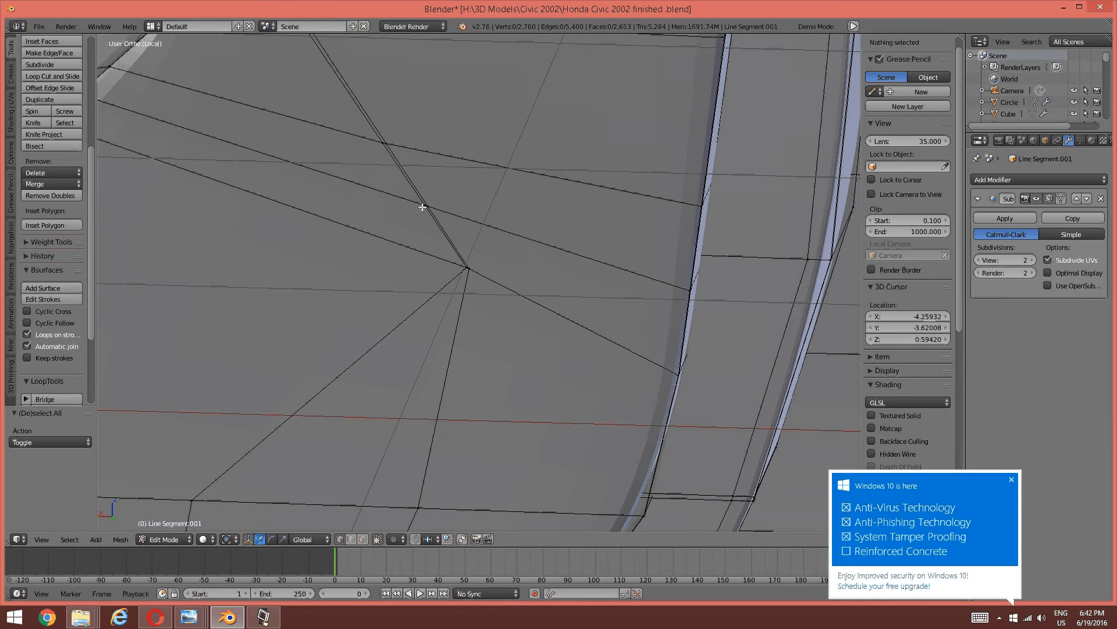
# Edge-slide the row of vertices running from the shifted loop to the panel's side edge down close to the diagonal edge below it.
pyautogui.rightClick(425, 204)
pyautogui.moveTo(578, 260); pyautogui.dragTo(464, 269, button='middle')
pyautogui.keyDown('shift'); pyautogui.rightClick(420, 280); pyautogui.keyUp('shift')
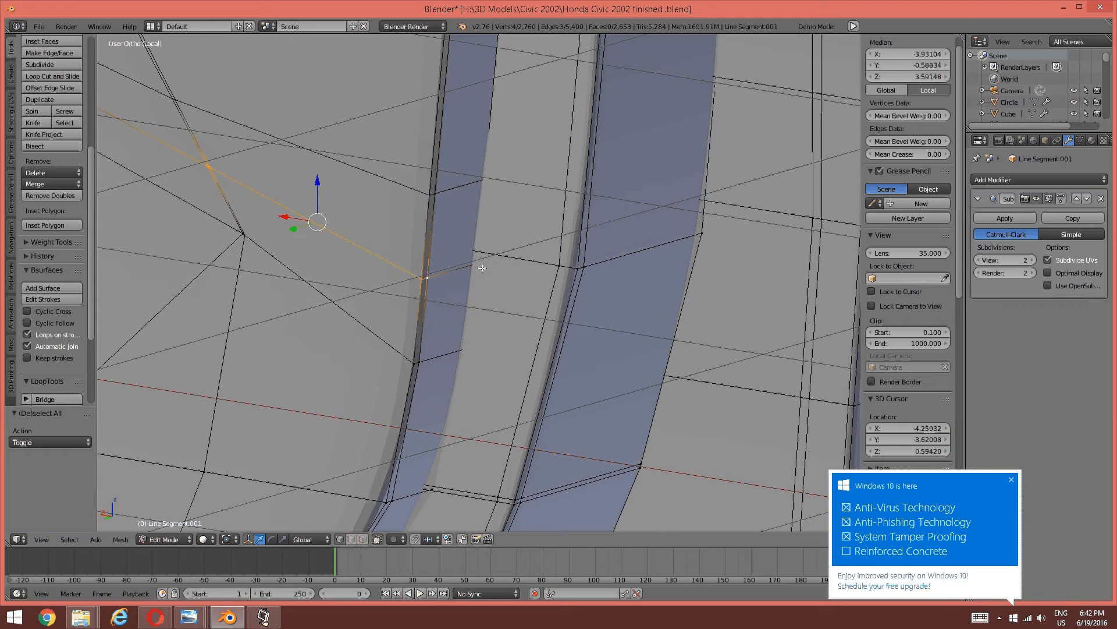
pyautogui.press('z')
pyautogui.click(574, 260)
pyautogui.keyDown('shift'); pyautogui.rightClick(481, 259); pyautogui.keyUp('shift')
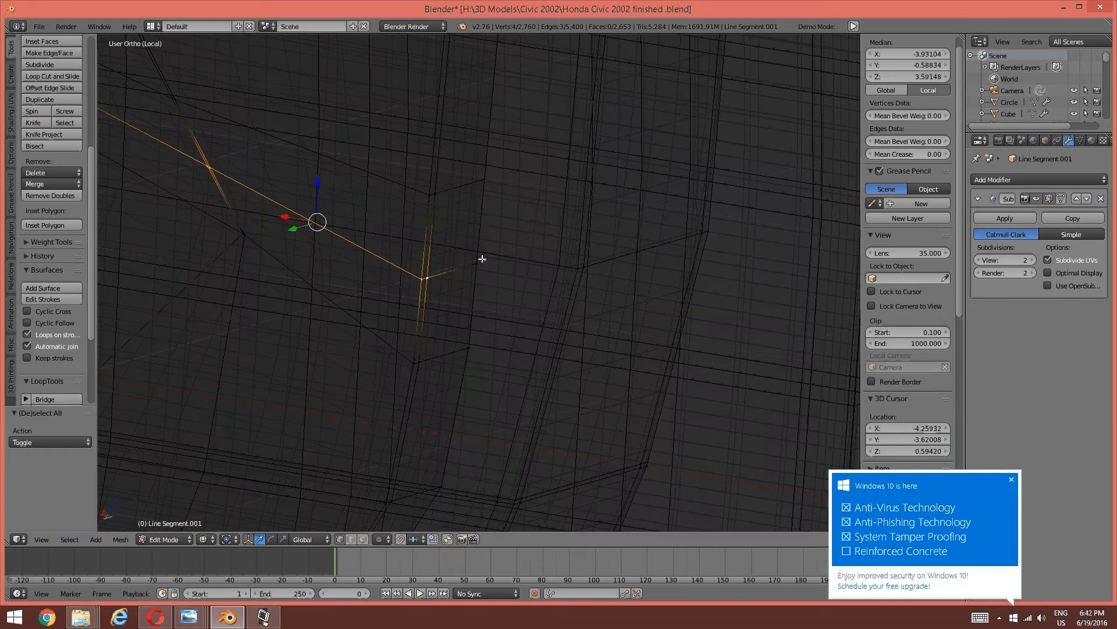
pyautogui.press('z')
pyautogui.click(485, 323)
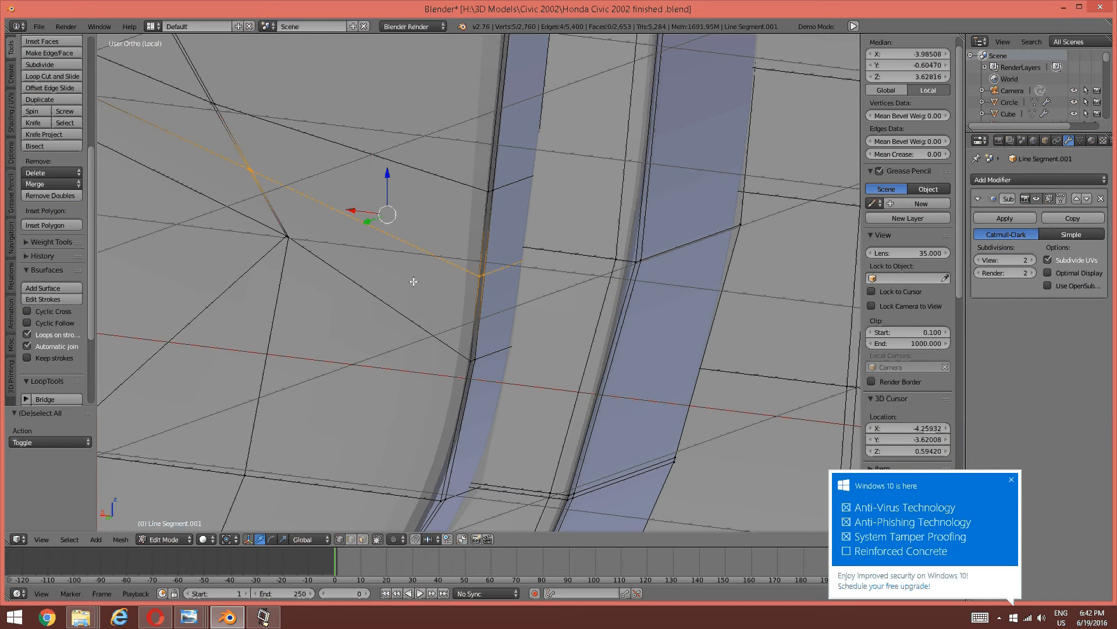
pyautogui.hotkey('ctrl', 'e')
pyautogui.click(418, 279)
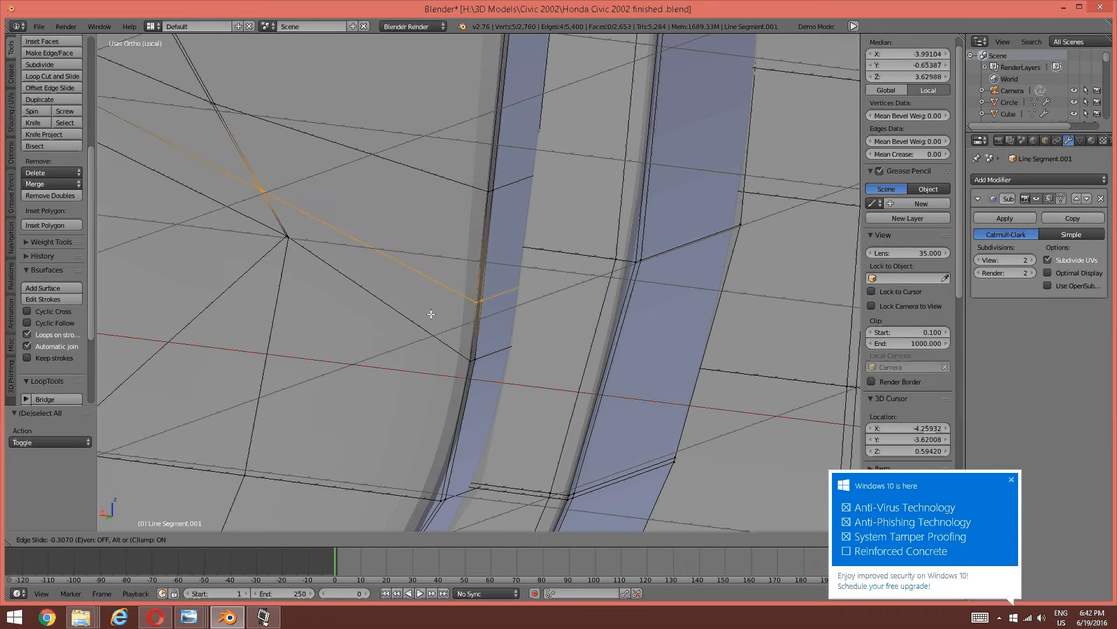
pyautogui.click(450, 359)
pyautogui.press('a')
# Examine the whole door panel's topology and the area beneath the recess.
pyautogui.scroll(-5, 406, 289)
pyautogui.scroll(-5, 405, 289)
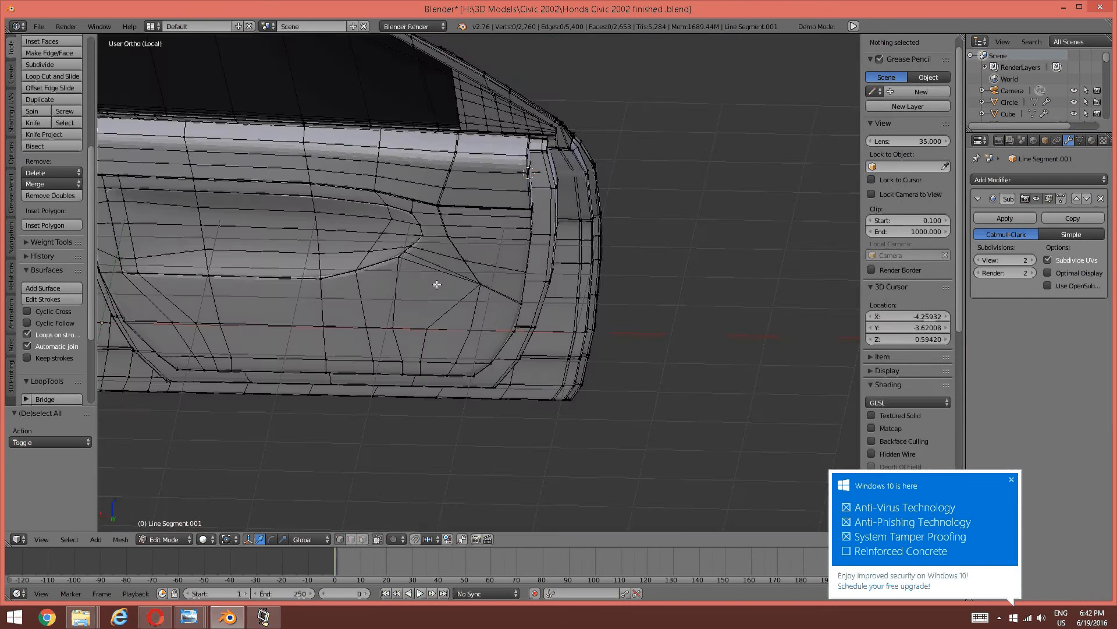
pyautogui.keyDown('shift'); pyautogui.moveTo(437, 282); pyautogui.dragTo(577, 206, button='middle'); pyautogui.keyUp('shift')
pyautogui.scroll(4, 499, 316)
pyautogui.scroll(-2, 577, 206)
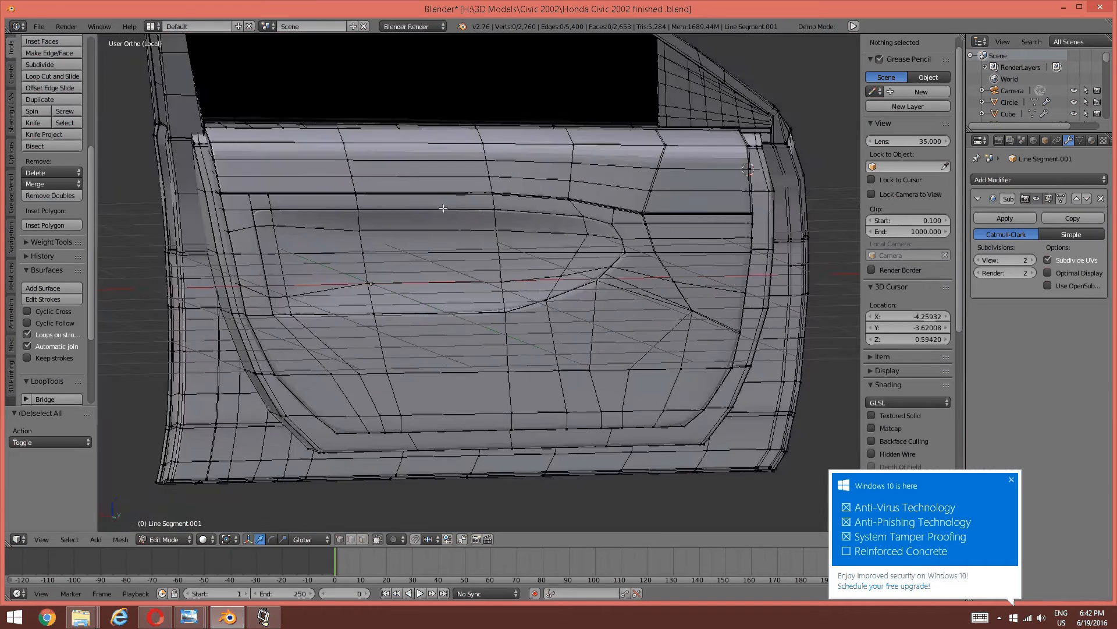
pyautogui.scroll(3, 494, 201)
pyautogui.moveTo(463, 200)
pyautogui.mouseDown(button='middle')
pyautogui.moveTo(481, 197)
pyautogui.moveTo(464, 197)
pyautogui.mouseUp(button='middle')
pyautogui.scroll(-2, 460, 201)
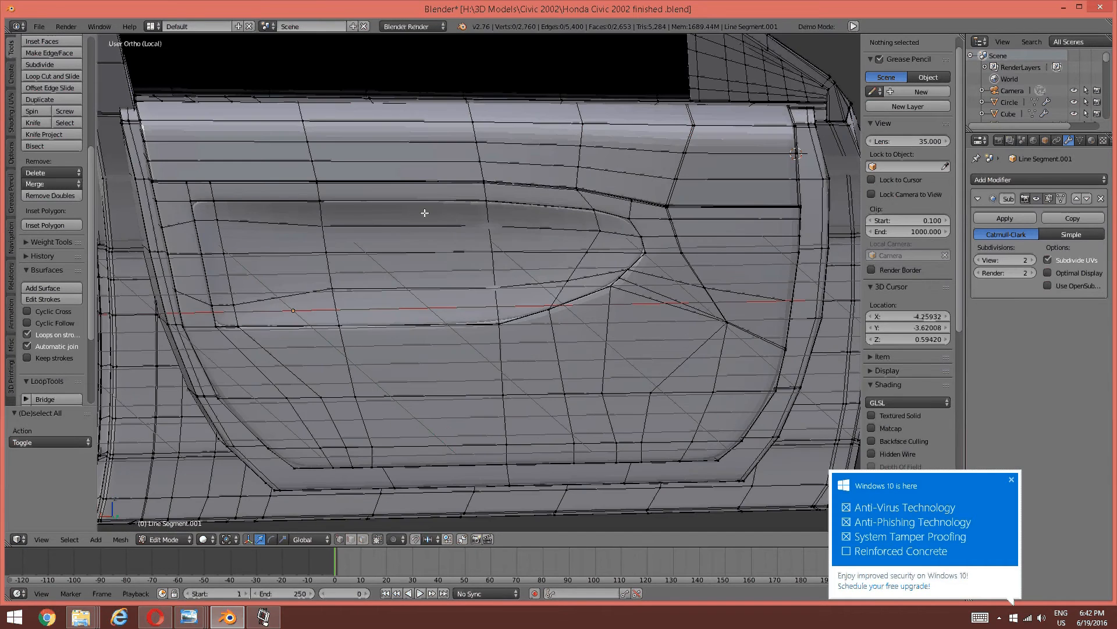
pyautogui.scroll(5, 424, 225)
pyautogui.keyDown('shift'); pyautogui.moveTo(391, 284); pyautogui.dragTo(389, 365, button='middle'); pyautogui.keyUp('shift')
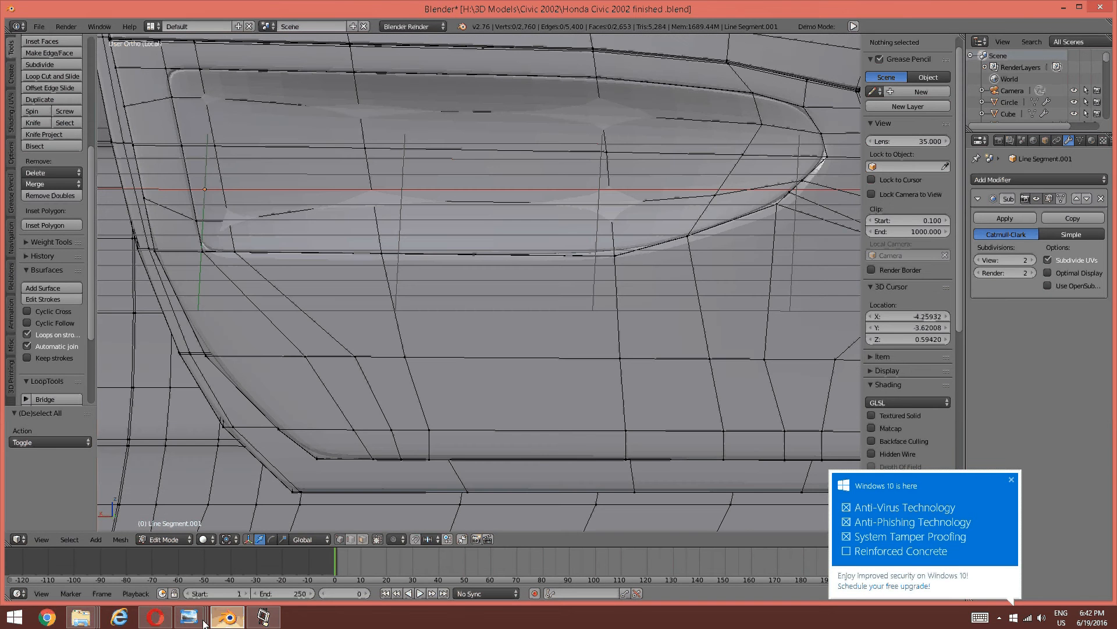
# Open the s-l225.jpg door panel photo in Windows Photo Viewer, study the armrest and storage pocket, and return to Blender.
pyautogui.click(263, 617)
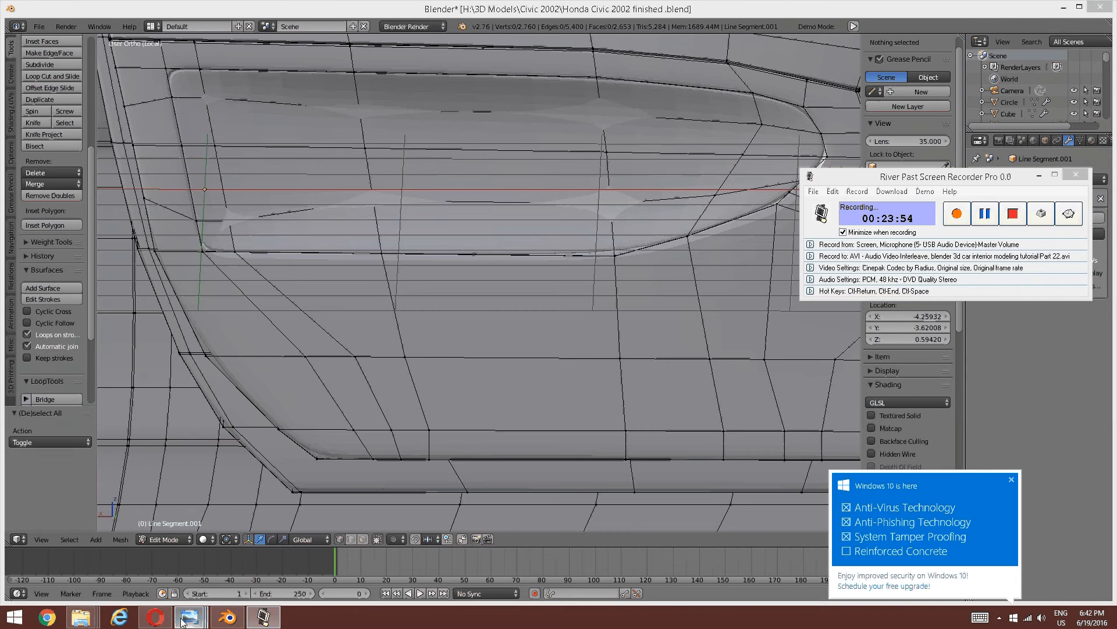
pyautogui.moveTo(189, 617)
pyautogui.moveTo(348, 560)
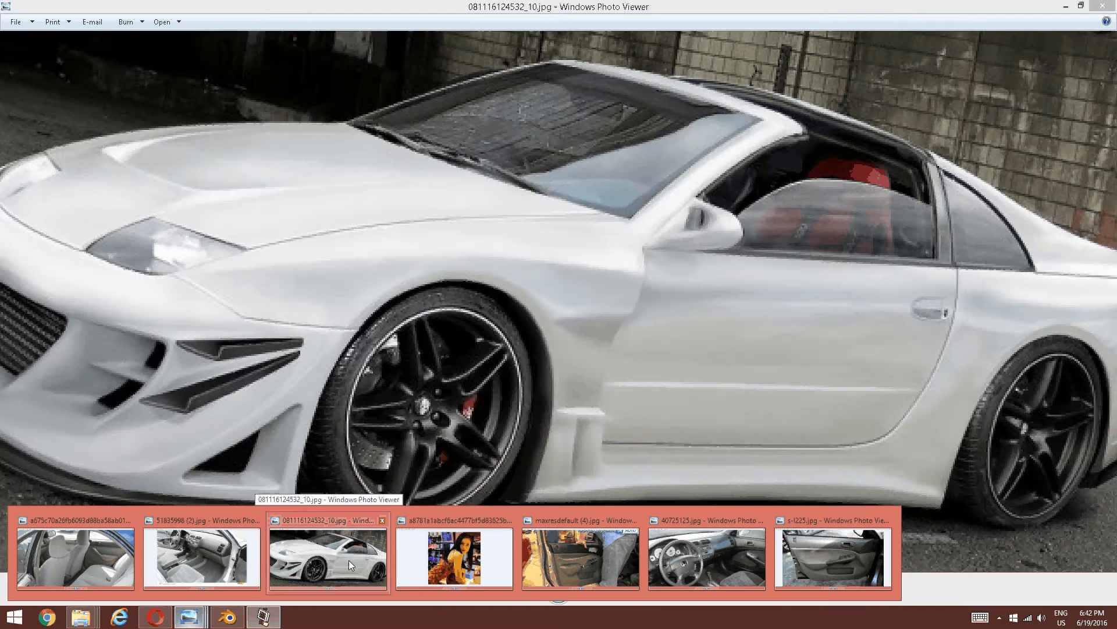
pyautogui.moveTo(767, 558)
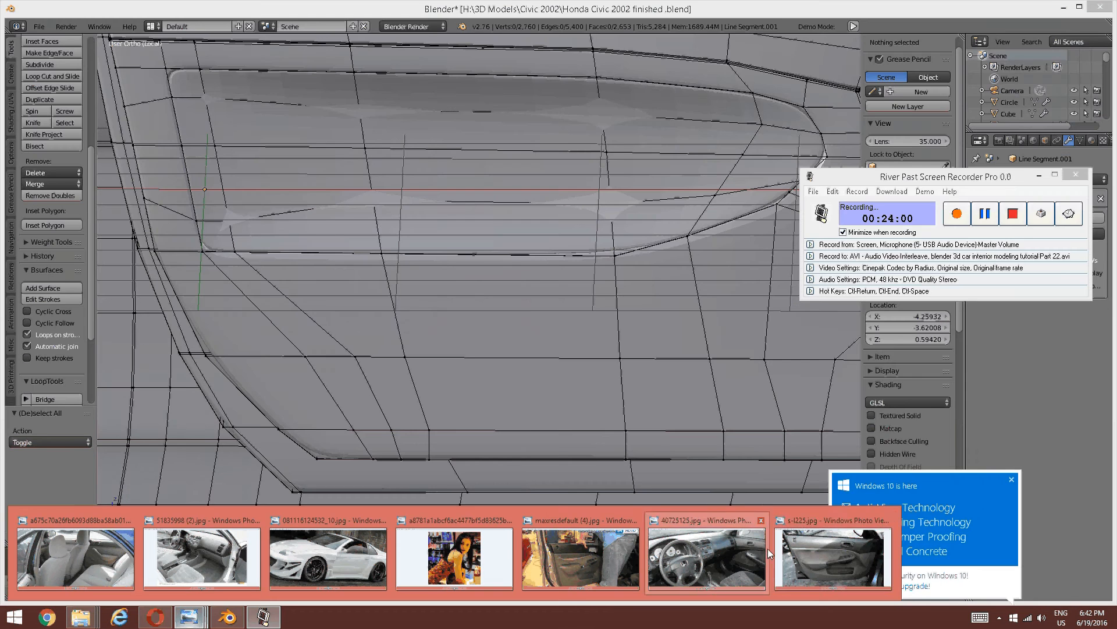
pyautogui.moveTo(811, 557)
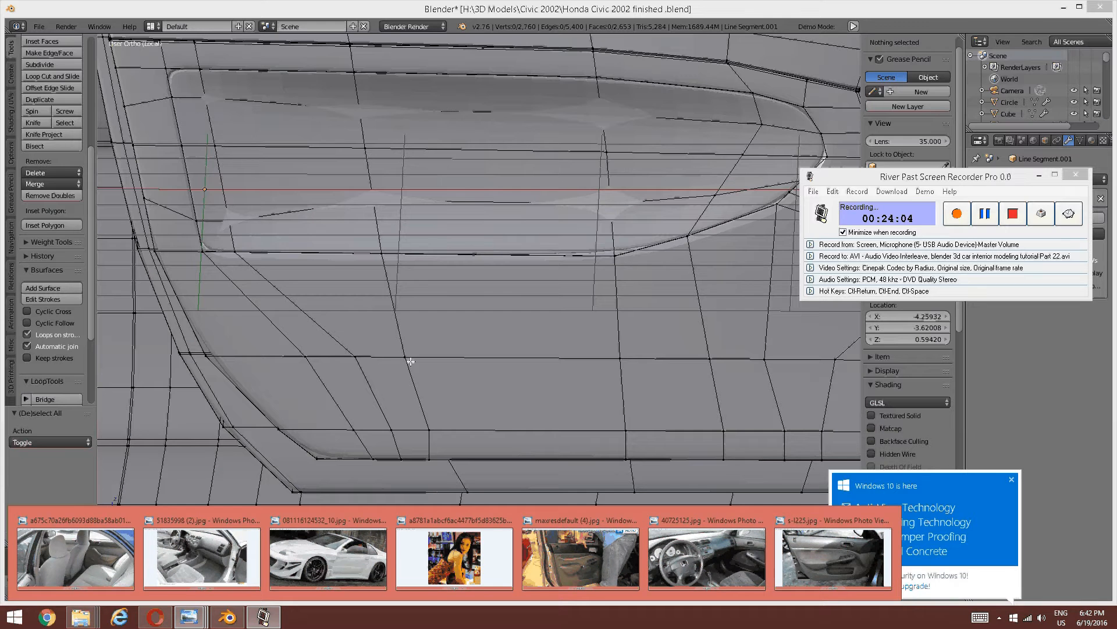
pyautogui.click(770, 543)
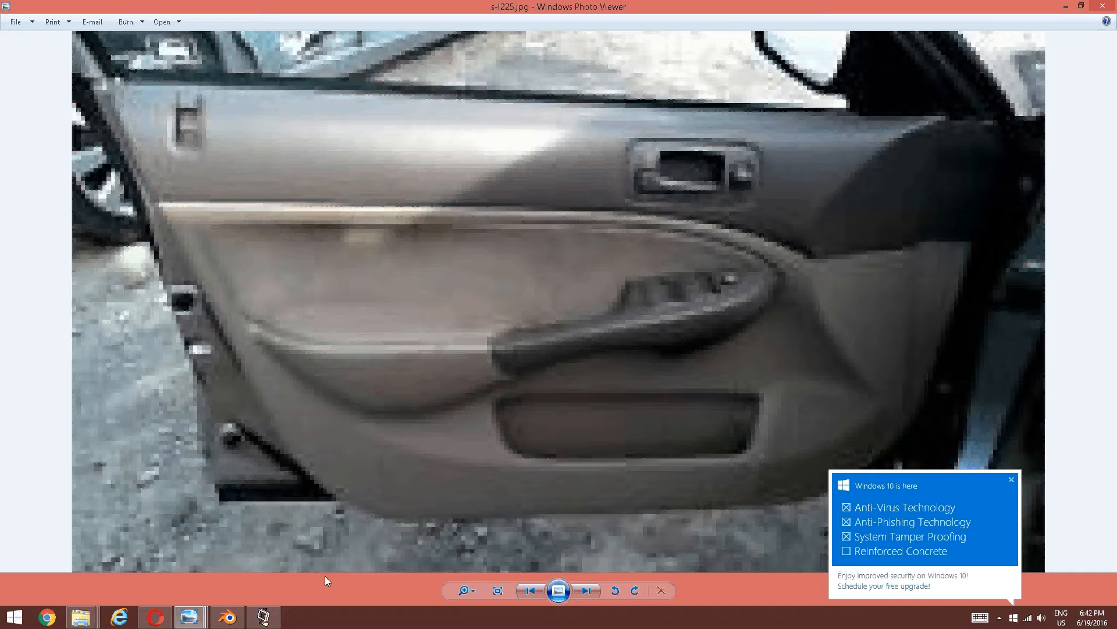
pyautogui.hotkey('alt', 'Tab')
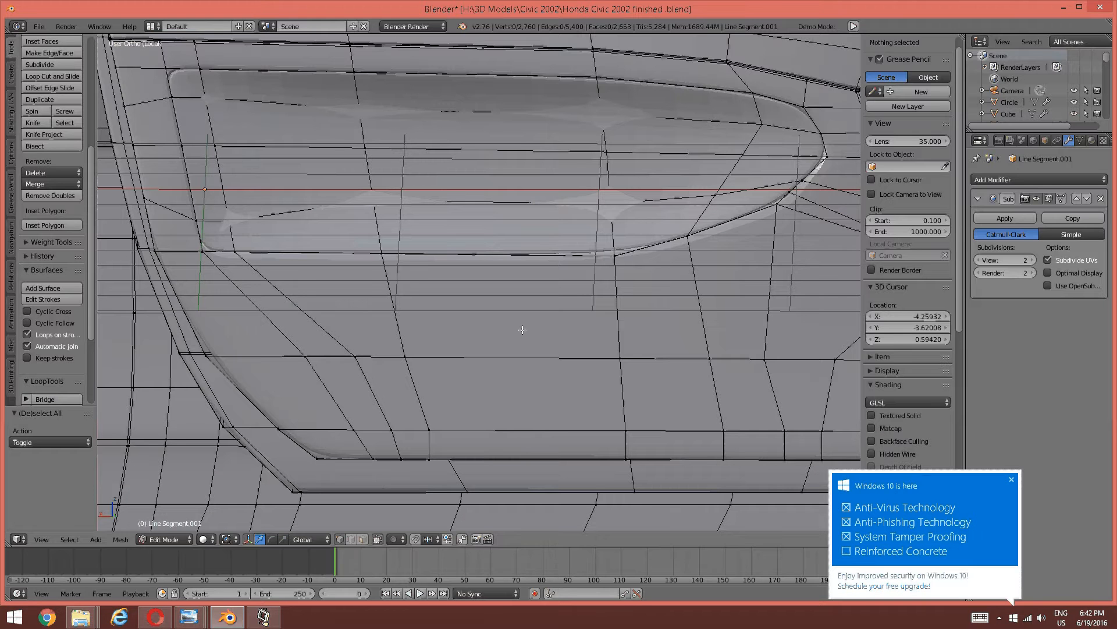
# Add a centred vertical loop cut through the panel faces below the middle of the recess.
pyautogui.hotkey('ctrl', 'r')
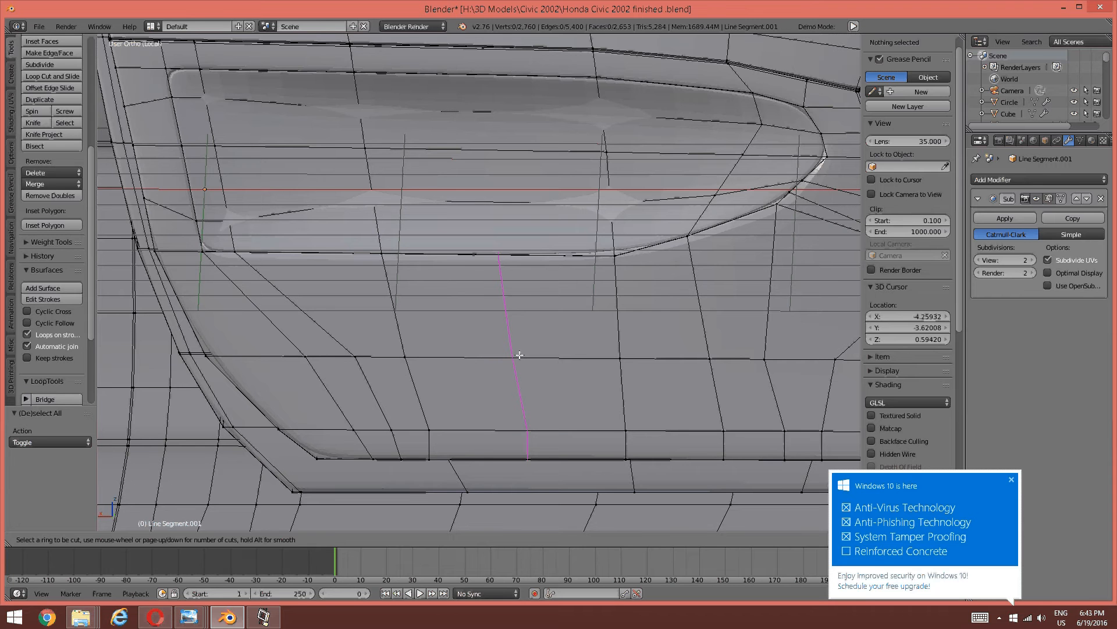
pyautogui.click(519, 354)
pyautogui.click(488, 324)
pyautogui.moveTo(489, 324); pyautogui.dragTo(496, 390, button='middle')
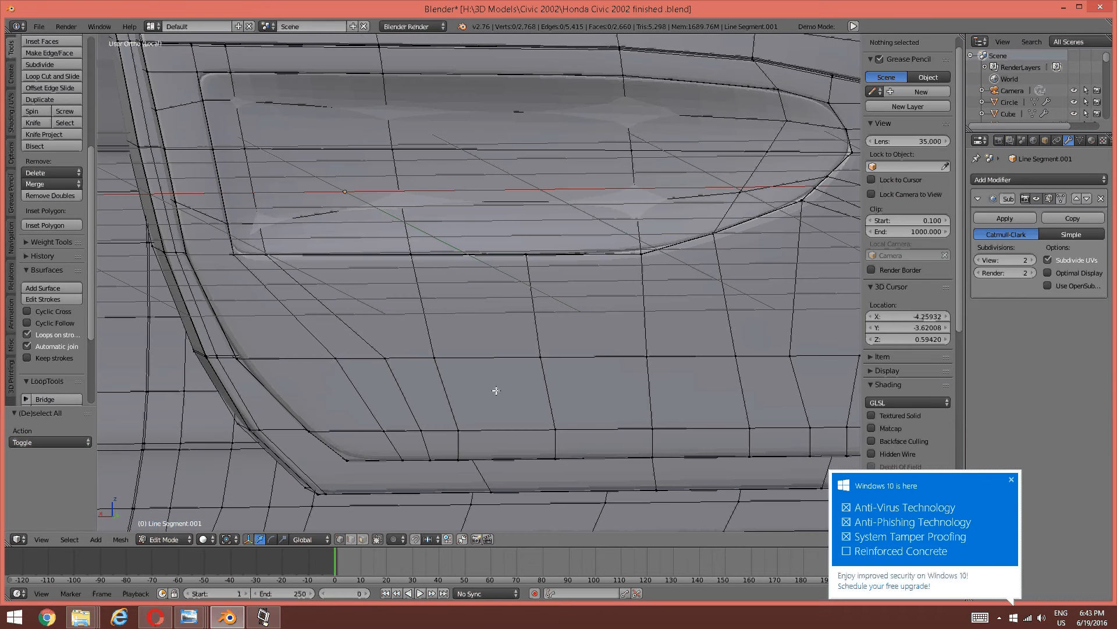
# Add a centred horizontal loop cut between the recess's lower edge and the first horizontal edge row beneath it.
pyautogui.hotkey('ctrl', 'r')
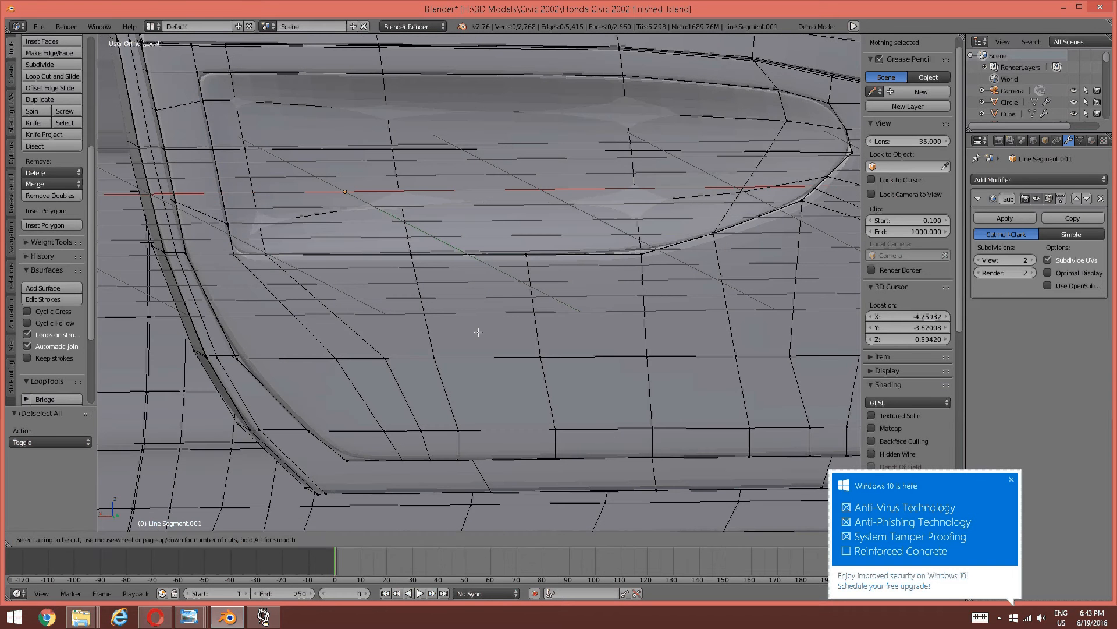
pyautogui.click(431, 328)
pyautogui.click(433, 332)
pyautogui.click(432, 332)
pyautogui.press('a')
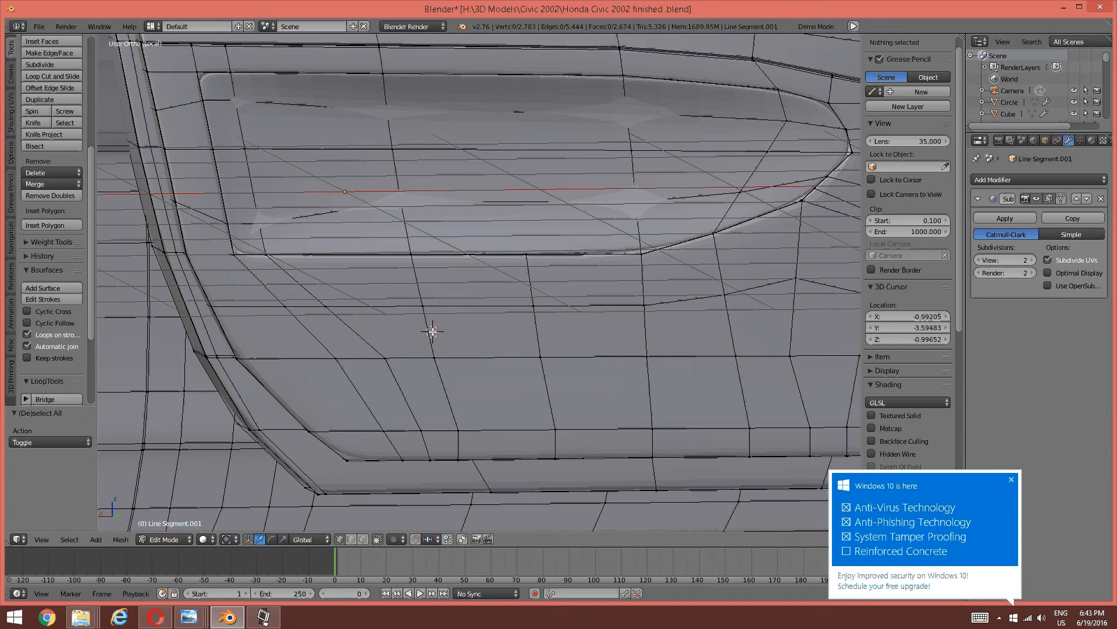
# Edge-slide the new horizontal loop's four vertices beneath the recess's straight lower edge down towards the edge row below.
pyautogui.rightClick(286, 309)
pyautogui.keyDown('shift'); pyautogui.rightClick(327, 309); pyautogui.keyUp('shift')
pyautogui.keyDown('shift'); pyautogui.rightClick(429, 316); pyautogui.keyUp('shift')
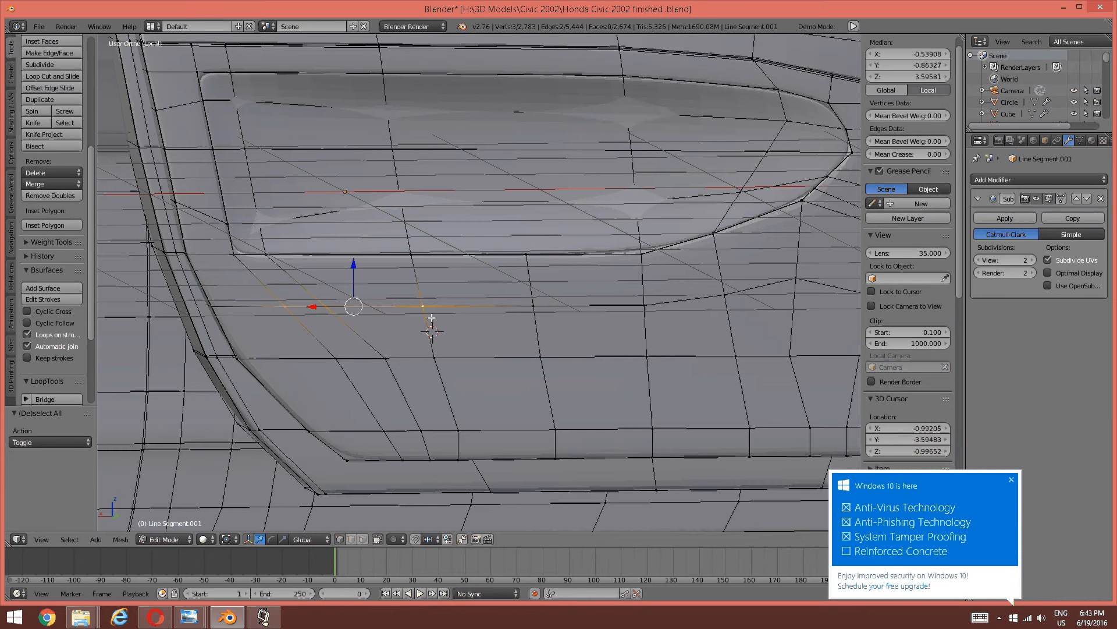
pyautogui.keyDown('shift'); pyautogui.rightClick(533, 306); pyautogui.keyUp('shift')
pyautogui.hotkey('ctrl', 'e')
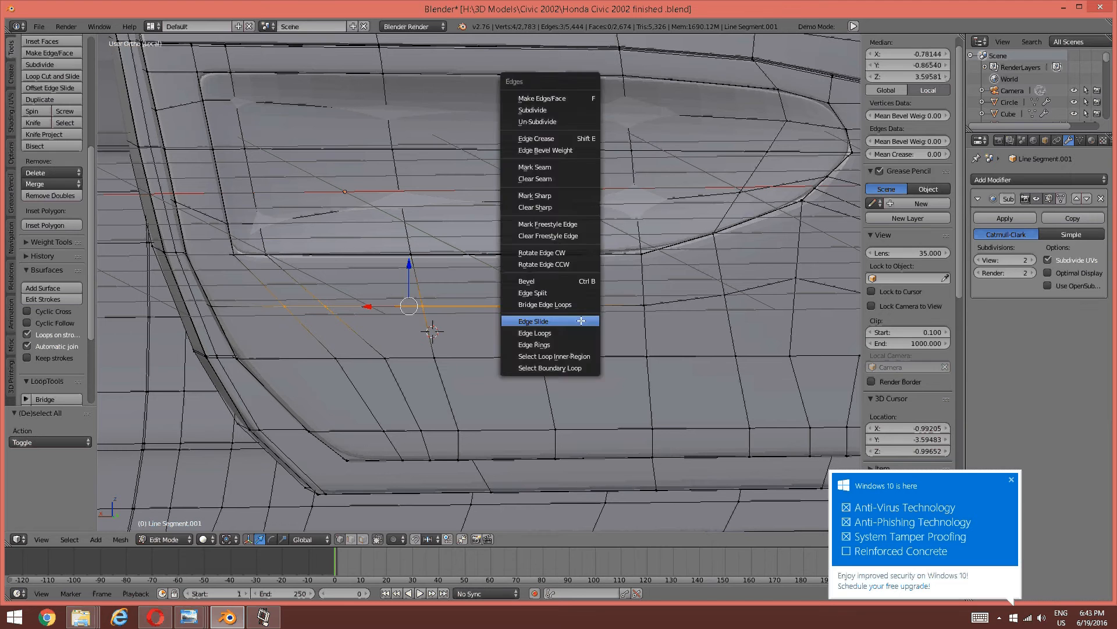
pyautogui.click(581, 319)
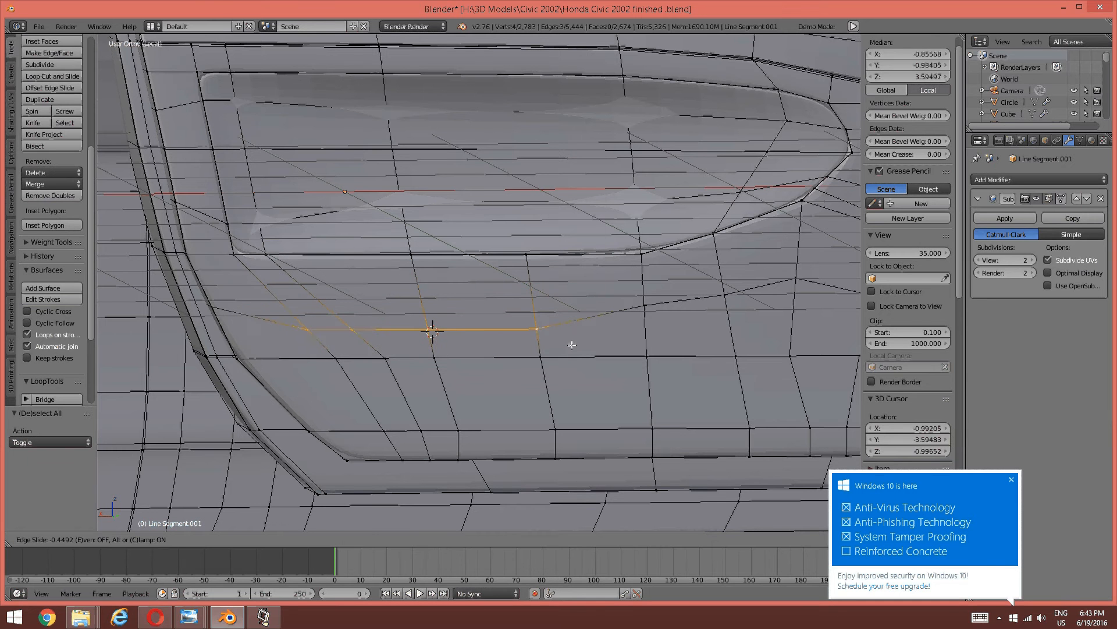
pyautogui.click(567, 354)
pyautogui.press('a')
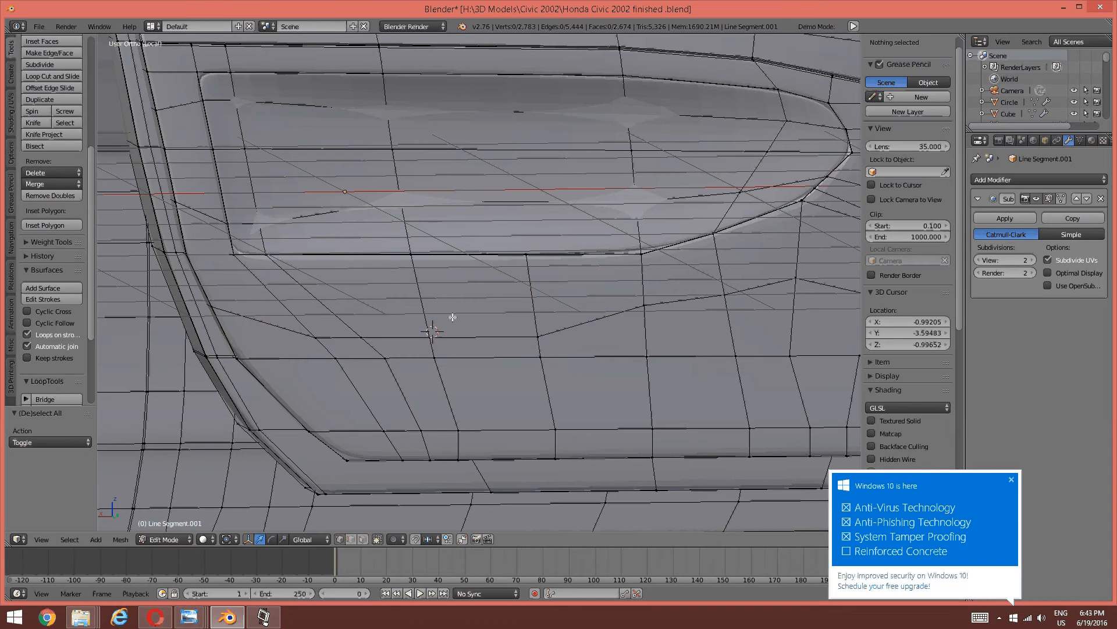
# Add another centred horizontal loop cut between the recess's lower edge and the lowered loop.
pyautogui.moveTo(452, 316); pyautogui.dragTo(449, 322, button='middle')
pyautogui.scroll(2, 419, 316)
pyautogui.keyDown('shift'); pyautogui.moveTo(339, 340); pyautogui.dragTo(407, 299, button='middle'); pyautogui.keyUp('shift')
pyautogui.hotkey('ctrl', 'r')
pyautogui.click(347, 318)
pyautogui.rightClick(347, 318)
pyautogui.press('a')
# Vertex-slide the newest loop's vertex below the recess's square lower corner sideways towards the panel's slanted edge.
pyautogui.rightClick(275, 297)
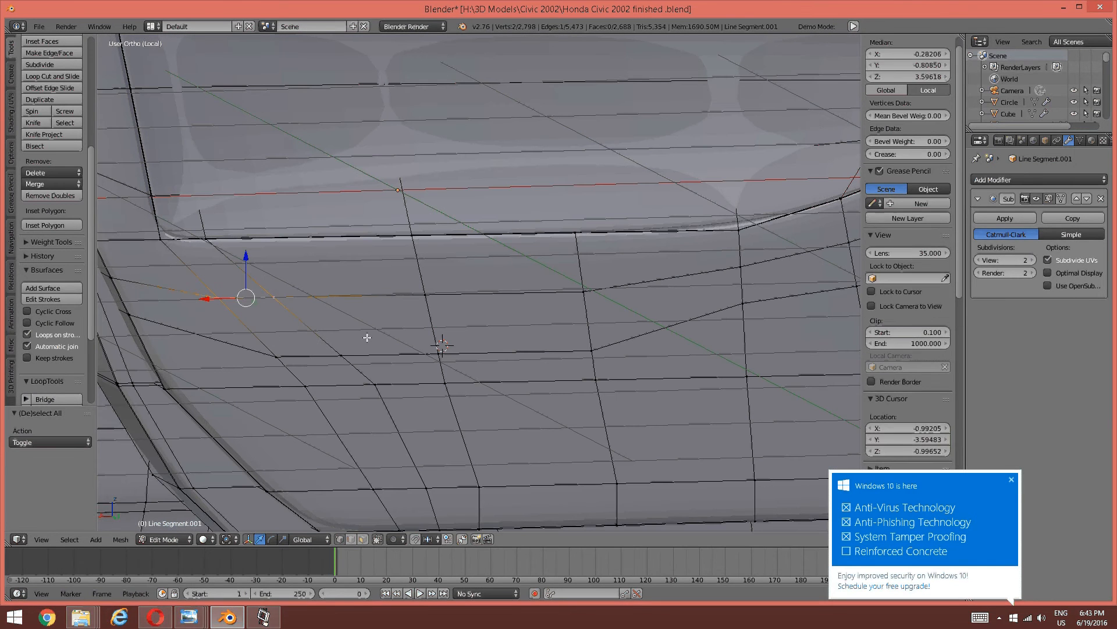
pyautogui.rightClick(246, 308)
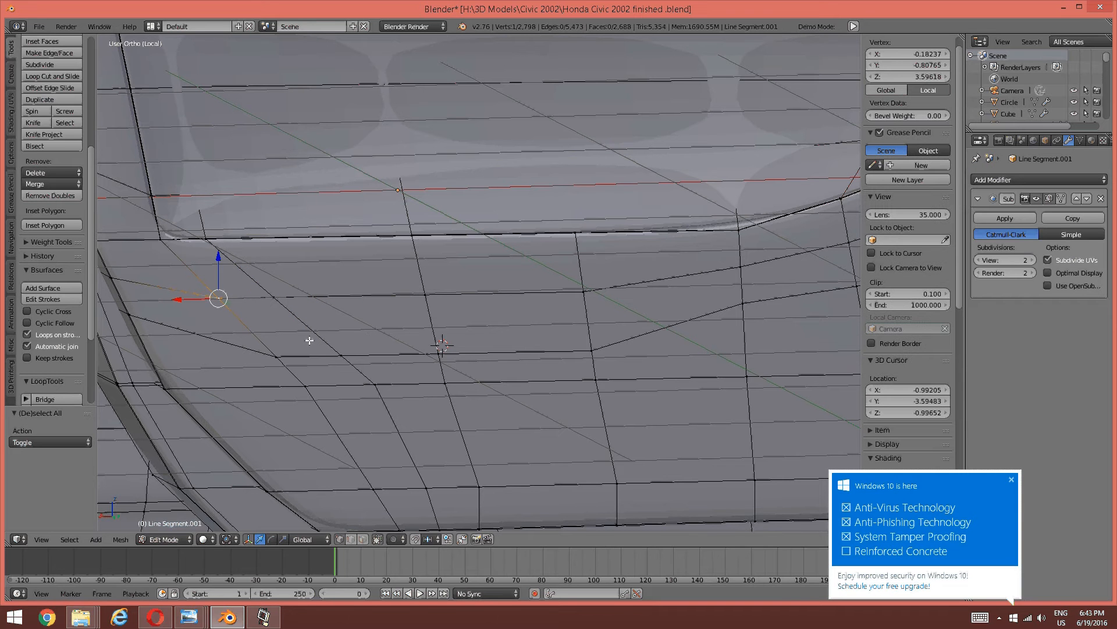
pyautogui.hotkey('shift', 'v')
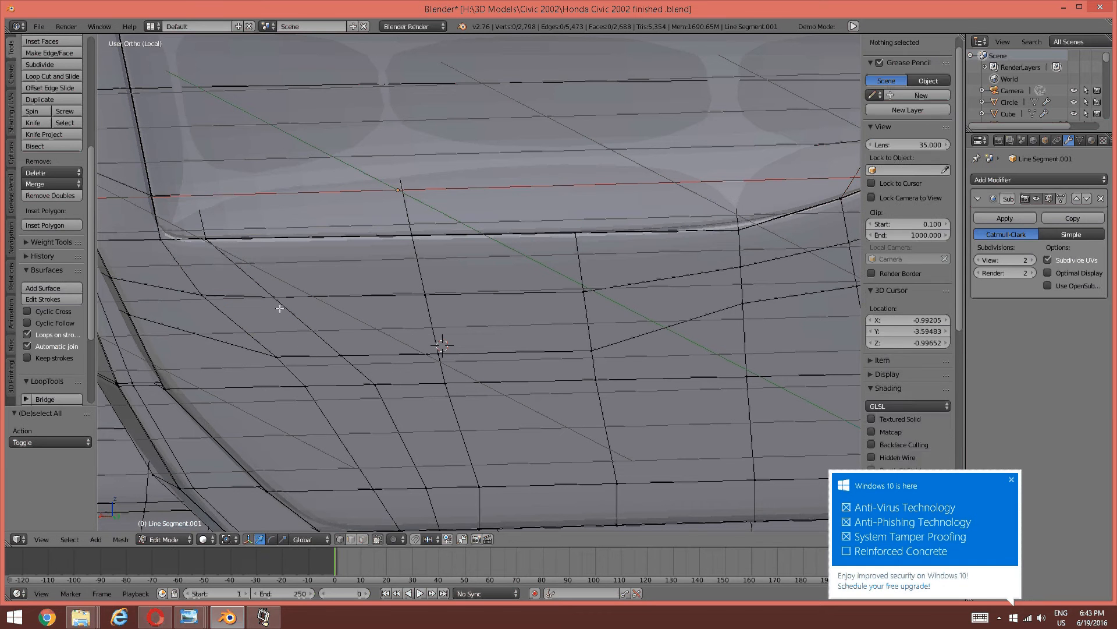
pyautogui.click(279, 305)
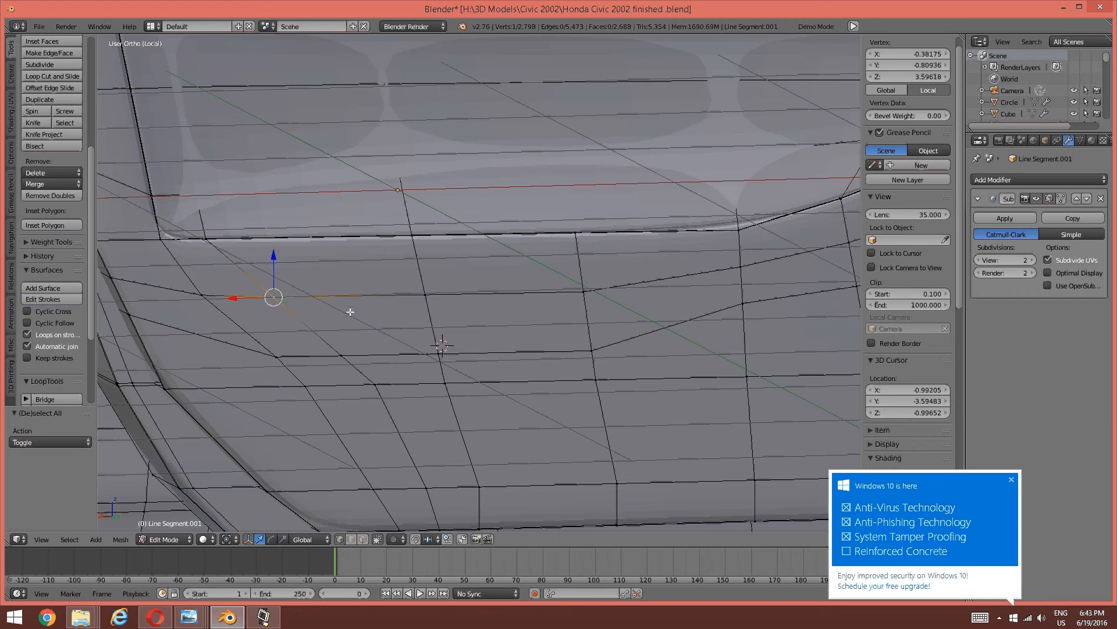
pyautogui.press('a')
pyautogui.moveTo(452, 305); pyautogui.dragTo(506, 299, button='middle')
pyautogui.rightClick(500, 302)
pyautogui.press('g')
pyautogui.press('g')
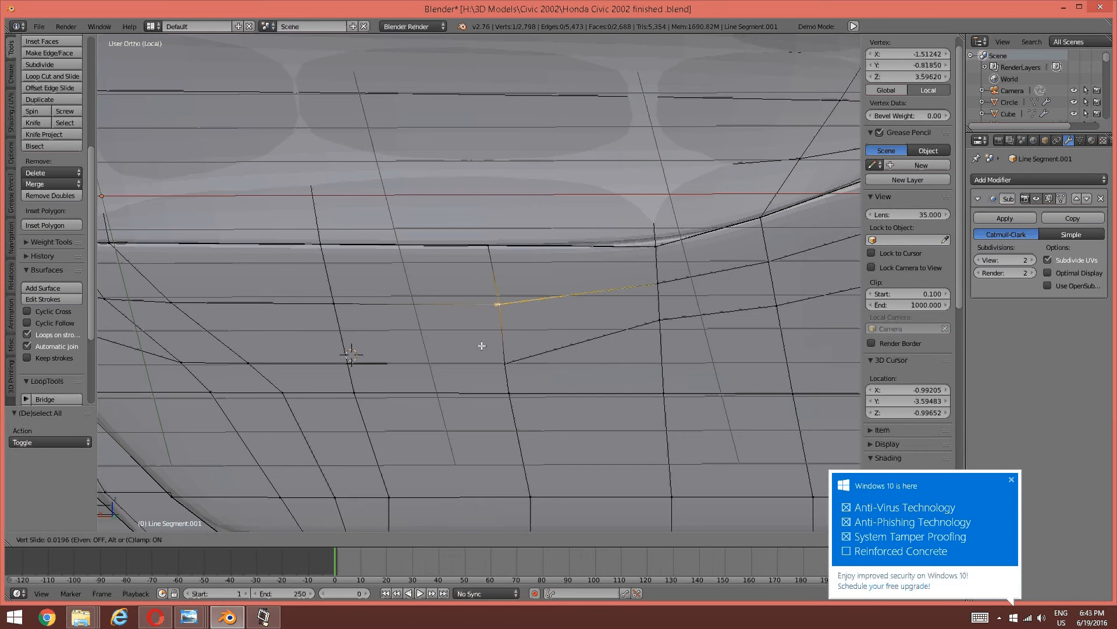
pyautogui.rightClick(486, 345)
pyautogui.press('a')
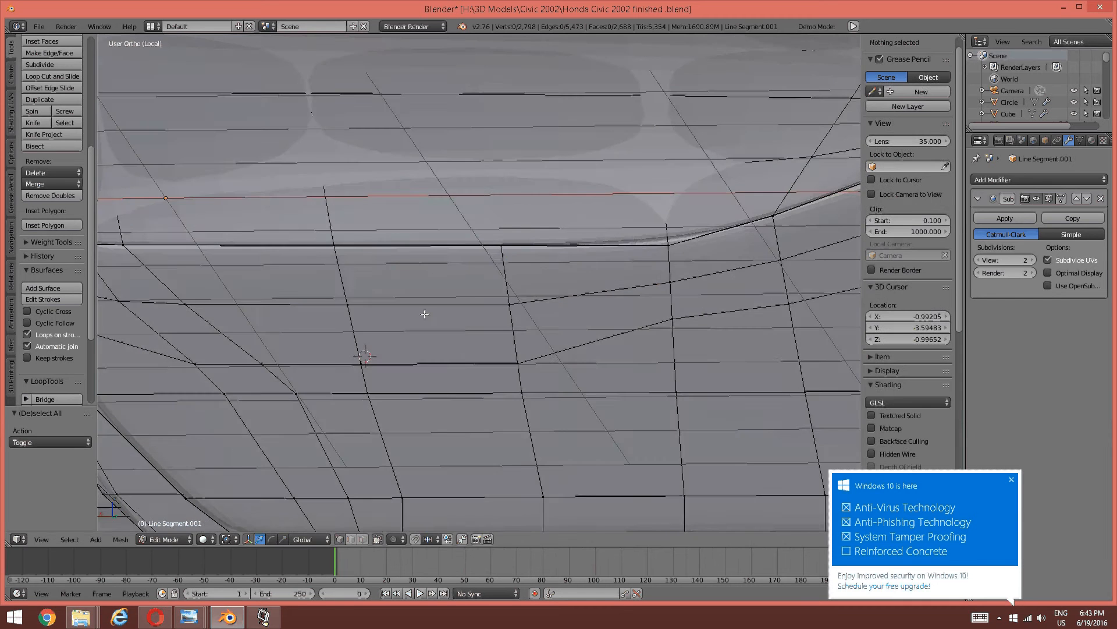
# Extrude the six faces directly beneath the recess's straight lower edge about 0.142 into the panel to form a pocket.
pyautogui.moveTo(428, 317); pyautogui.dragTo(378, 326, button='middle')
pyautogui.hotkey('ctrl', 'Tab')
pyautogui.click(382, 348)
pyautogui.rightClick(232, 320)
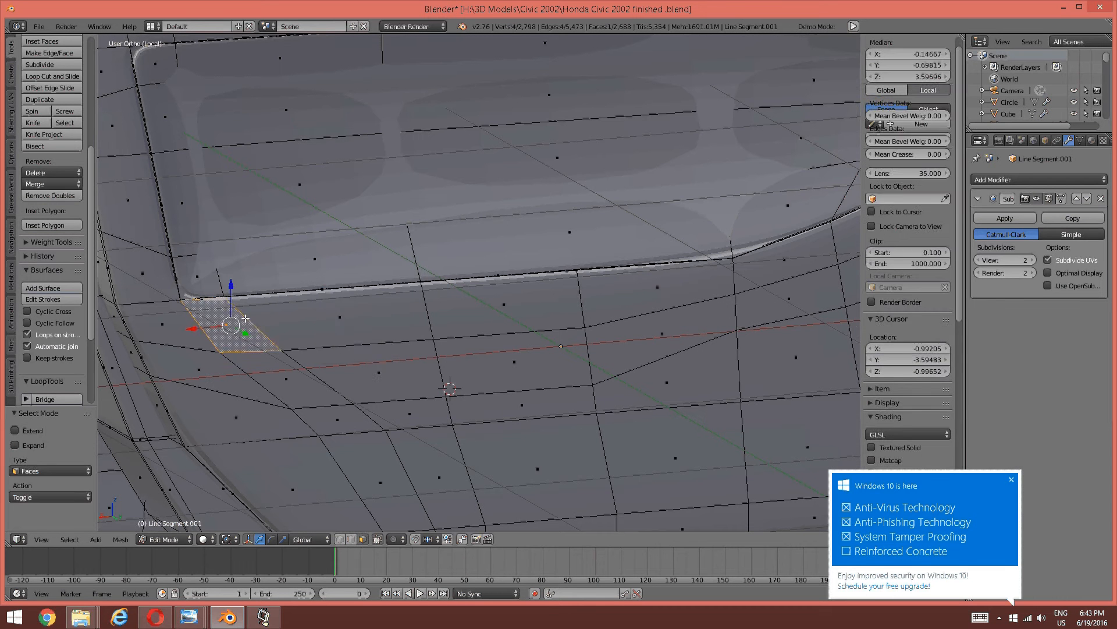
pyautogui.keyDown('shift'); pyautogui.rightClick(305, 320); pyautogui.keyUp('shift')
pyautogui.keyDown('shift'); pyautogui.rightClick(306, 347); pyautogui.keyUp('shift')
pyautogui.keyDown('shift'); pyautogui.rightClick(521, 330); pyautogui.keyUp('shift')
pyautogui.keyDown('shift'); pyautogui.rightClick(506, 306); pyautogui.keyUp('shift')
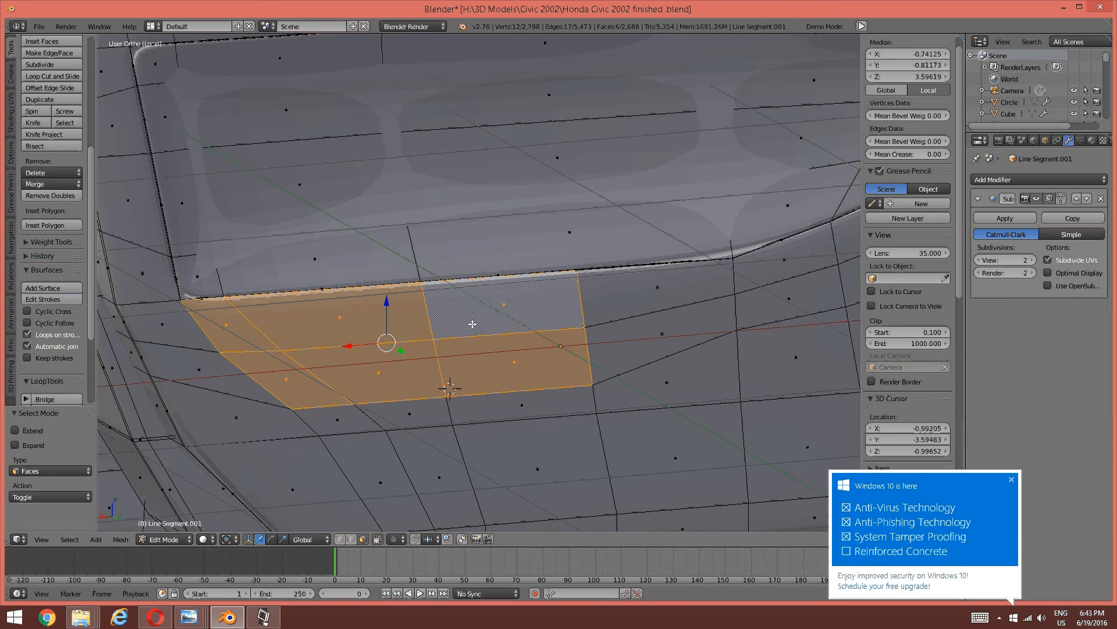
pyautogui.moveTo(507, 305); pyautogui.dragTo(443, 296, button='middle')
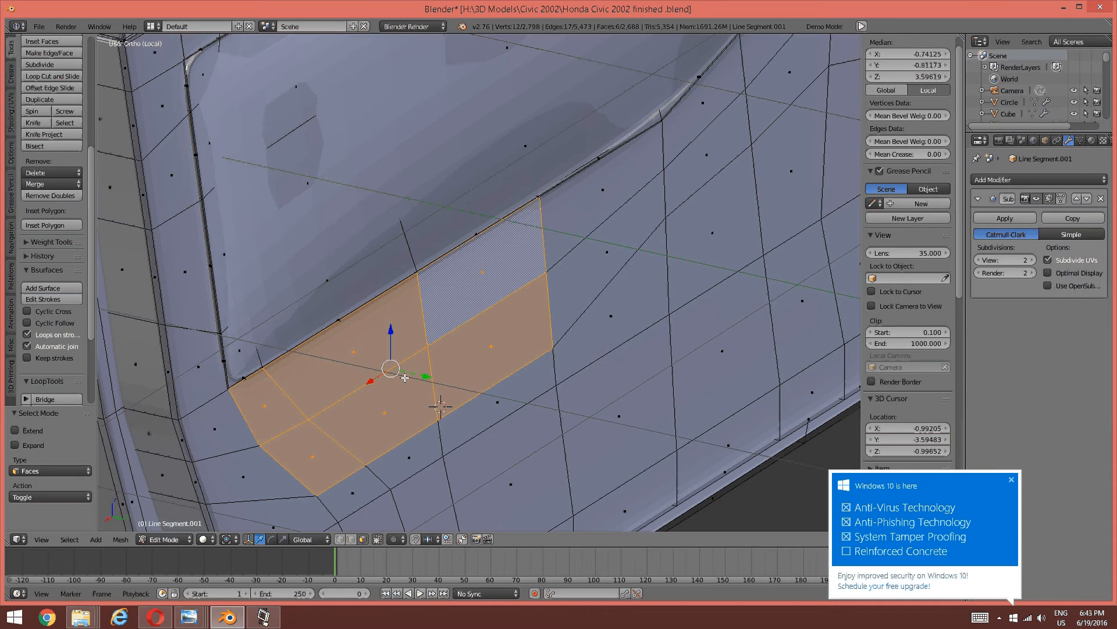
pyautogui.press('e')
pyautogui.click(462, 393)
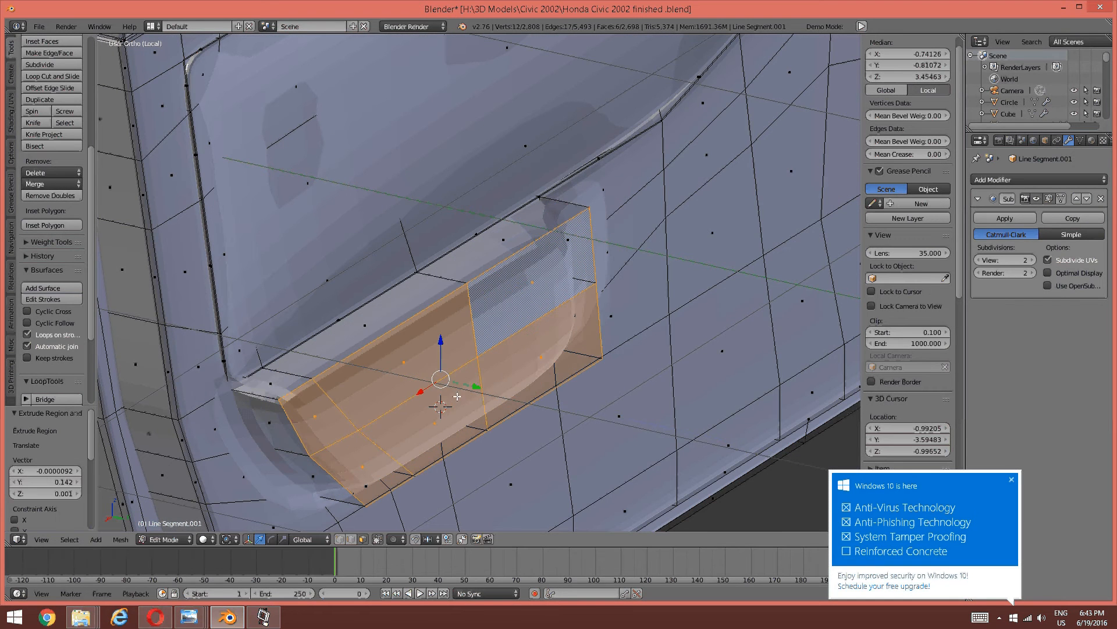
# Set the subdivision modifier's viewport level to 0 and move the extruded pocket faces 0.099 deeper along Y.
pyautogui.click(979, 260)
pyautogui.moveTo(785, 277); pyautogui.dragTo(634, 288, button='middle')
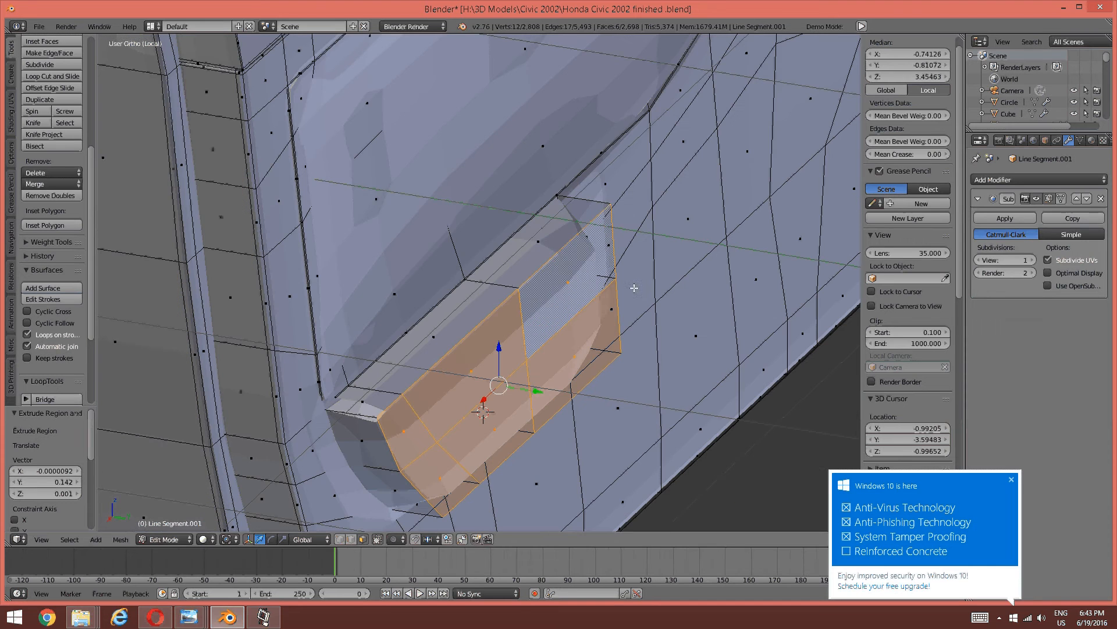
pyautogui.click(985, 258)
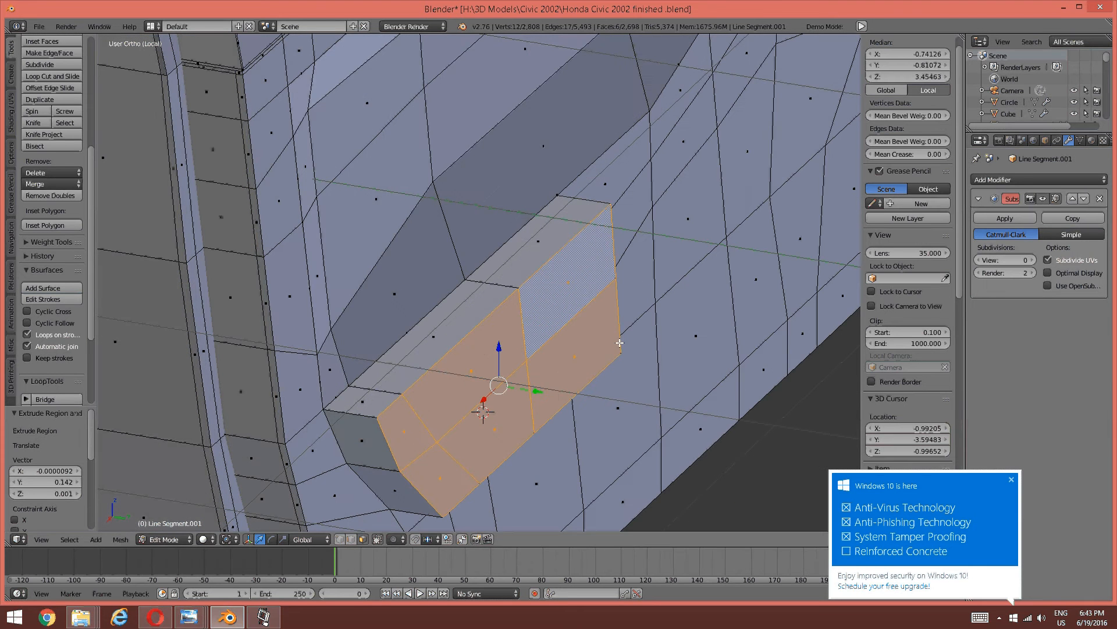
pyautogui.moveTo(531, 391); pyautogui.dragTo(582, 387)
pyautogui.scroll(-1, 585, 382)
pyautogui.moveTo(612, 344); pyautogui.dragTo(639, 321, button='middle')
pyautogui.scroll(2, 553, 369)
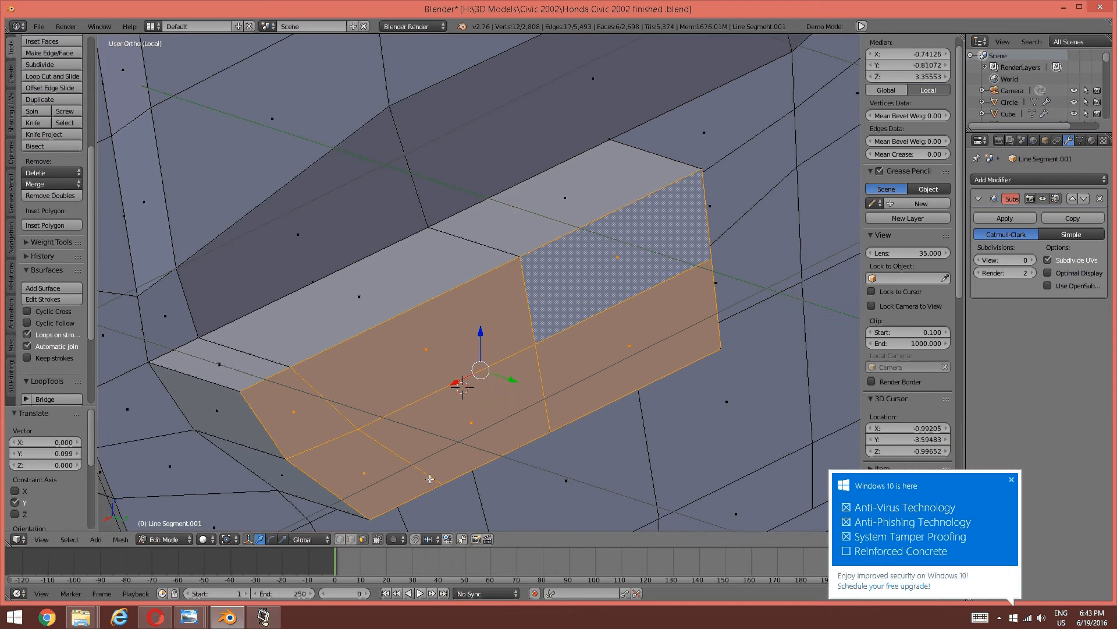
# Check the s-l225.jpg door photo in Windows Photo Viewer, and in Blender move the pocket back's two slanted edge columns inward along X.
pyautogui.click(273, 615)
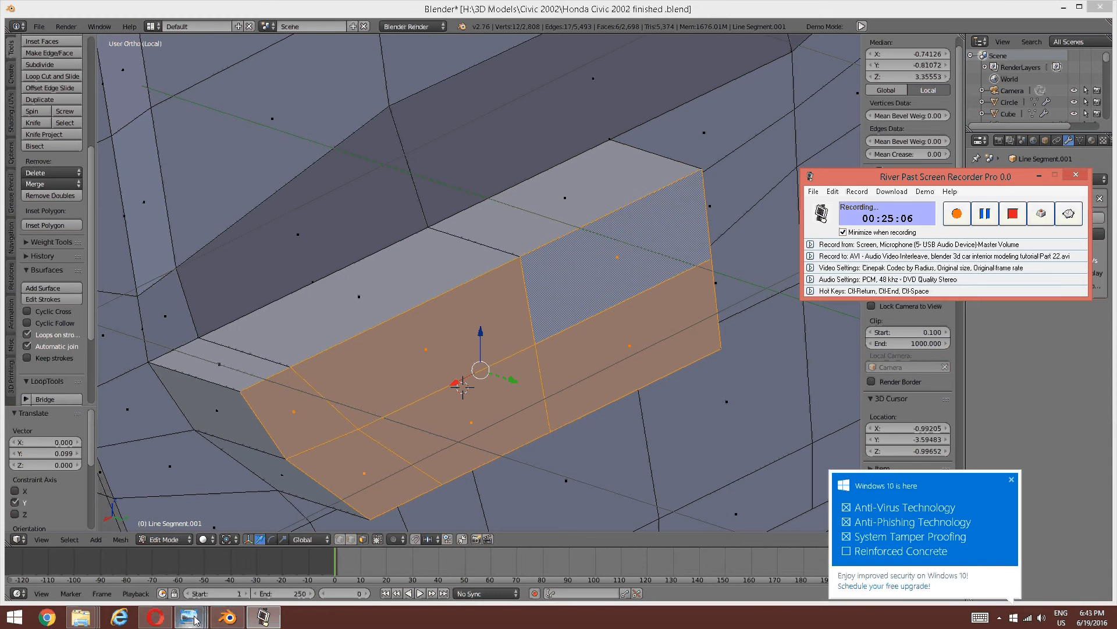
pyautogui.moveTo(189, 616)
pyautogui.click(834, 557)
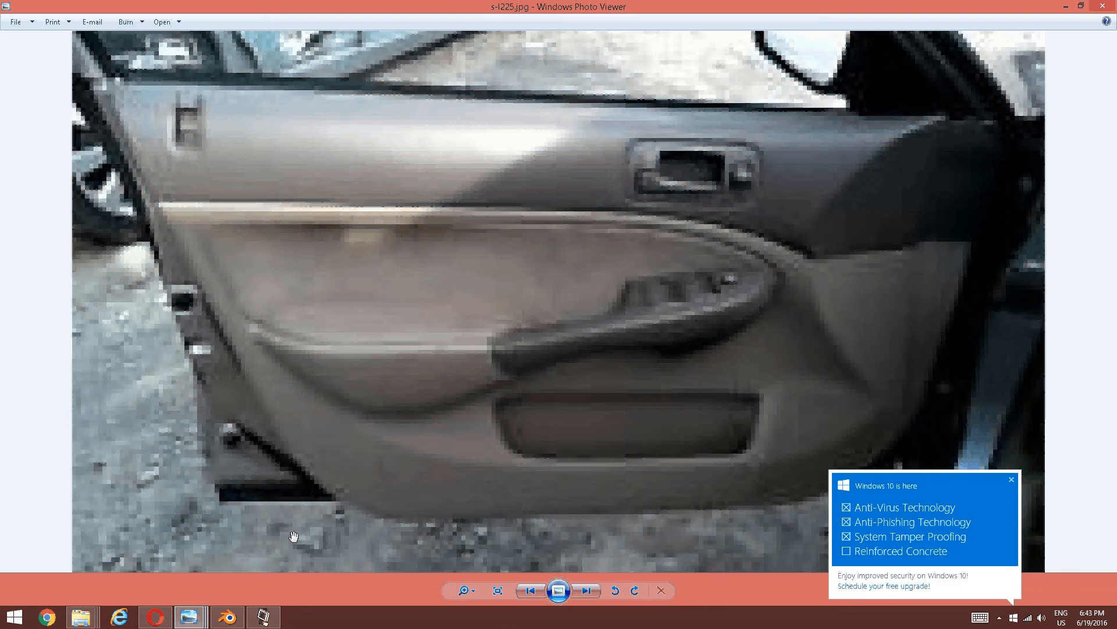
pyautogui.click(227, 616)
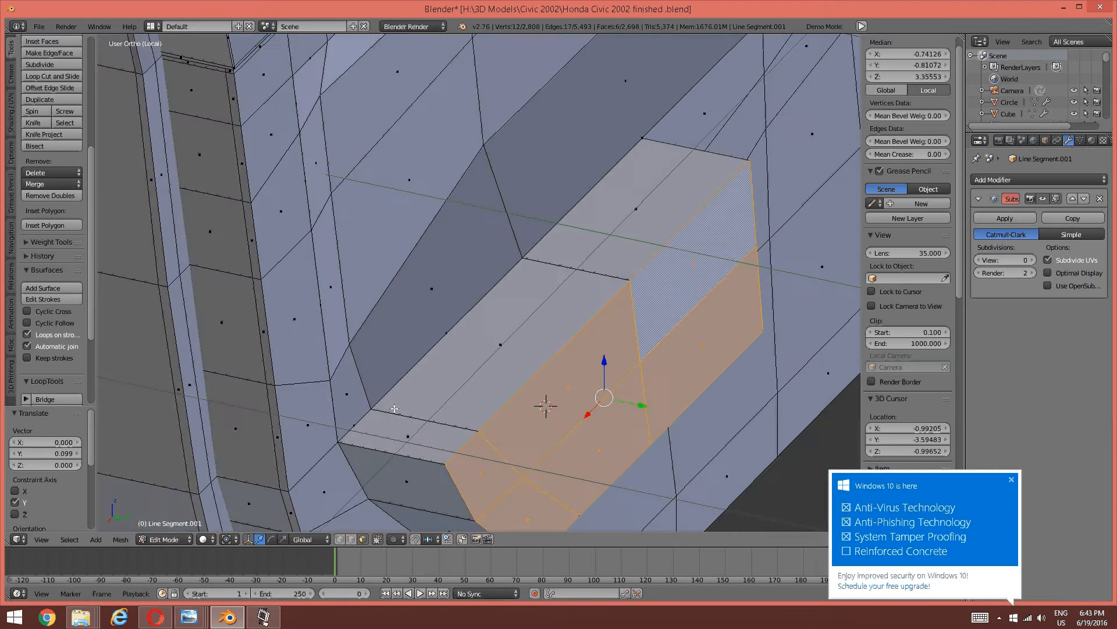
pyautogui.moveTo(425, 382); pyautogui.dragTo(771, 234, button='middle')
pyautogui.press('a')
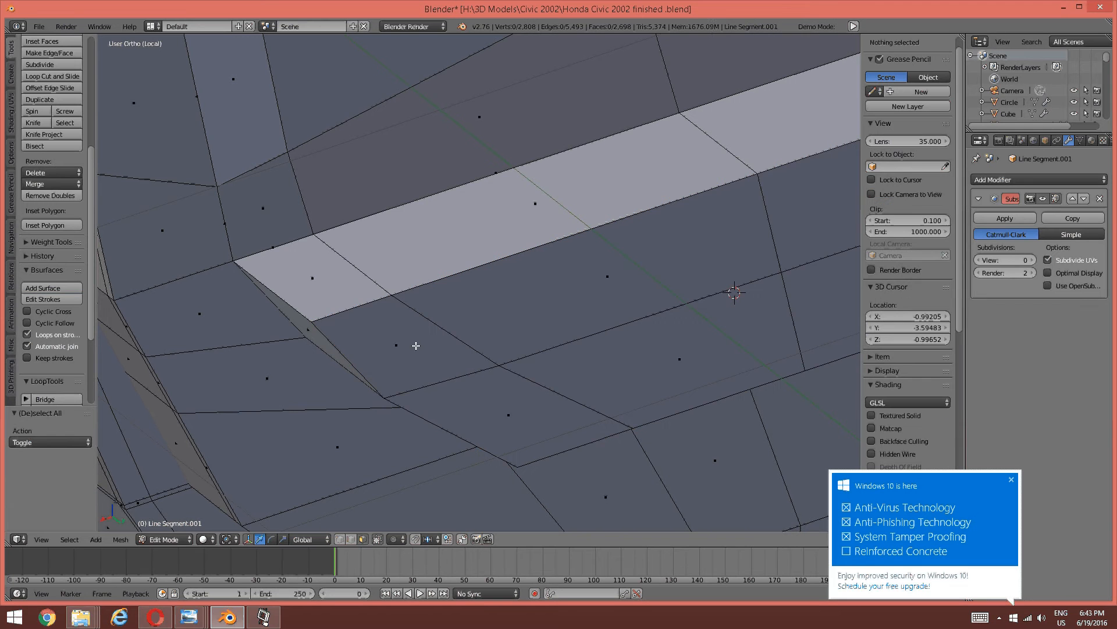
pyautogui.hotkey('ctrl', 'Tab')
pyautogui.click(348, 342)
pyautogui.rightClick(347, 346)
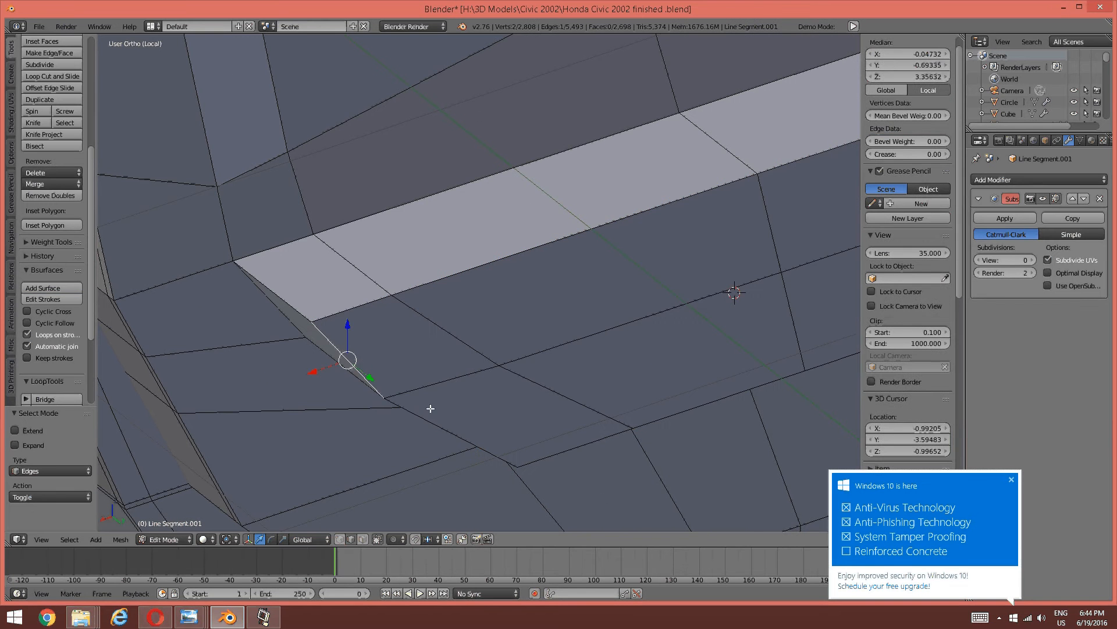
pyautogui.moveTo(429, 408); pyautogui.dragTo(438, 386, button='middle')
pyautogui.keyDown('shift'); pyautogui.rightClick(546, 278); pyautogui.keyUp('shift')
pyautogui.keyDown('shift'); pyautogui.moveTo(573, 253); pyautogui.dragTo(518, 358, button='middle'); pyautogui.keyUp('shift')
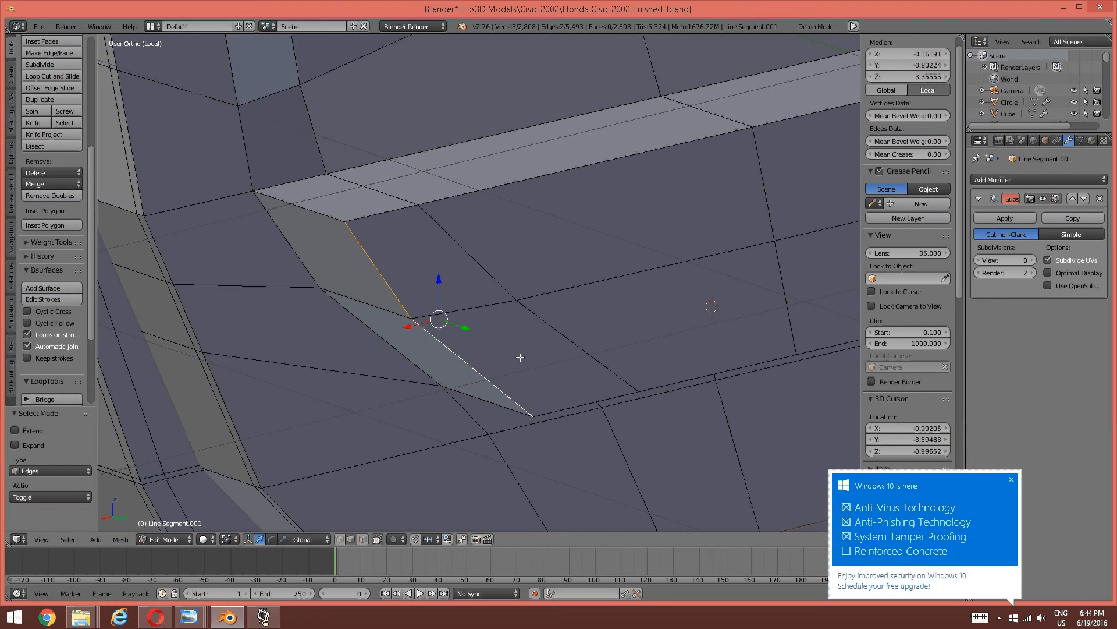
pyautogui.keyDown('shift'); pyautogui.rightClick(519, 354); pyautogui.keyUp('shift')
pyautogui.keyDown('shift'); pyautogui.rightClick(472, 267); pyautogui.keyUp('shift')
pyautogui.moveTo(471, 267); pyautogui.dragTo(522, 316, button='middle')
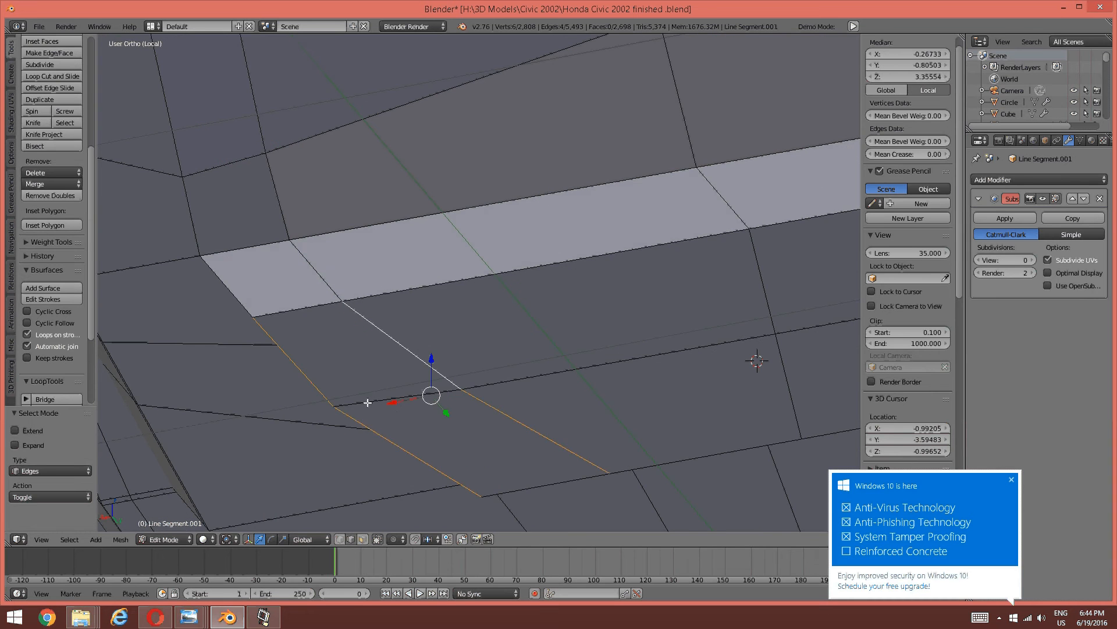
pyautogui.moveTo(397, 406); pyautogui.dragTo(563, 373)
pyautogui.press('a')
pyautogui.hotkey('ctrl', 'Tab')
pyautogui.click(565, 368)
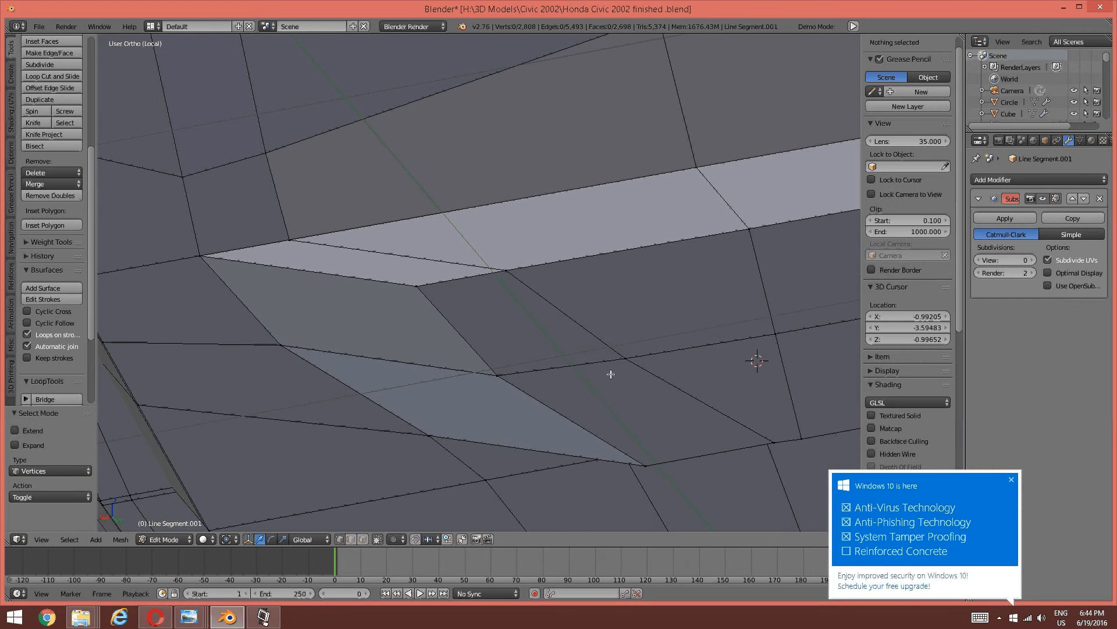
# Move the bottom and middle vertices of the pocket back's third edge column along X to slant it like the neighbouring columns.
pyautogui.moveTo(661, 364); pyautogui.dragTo(628, 366, button='middle')
pyautogui.rightClick(636, 431)
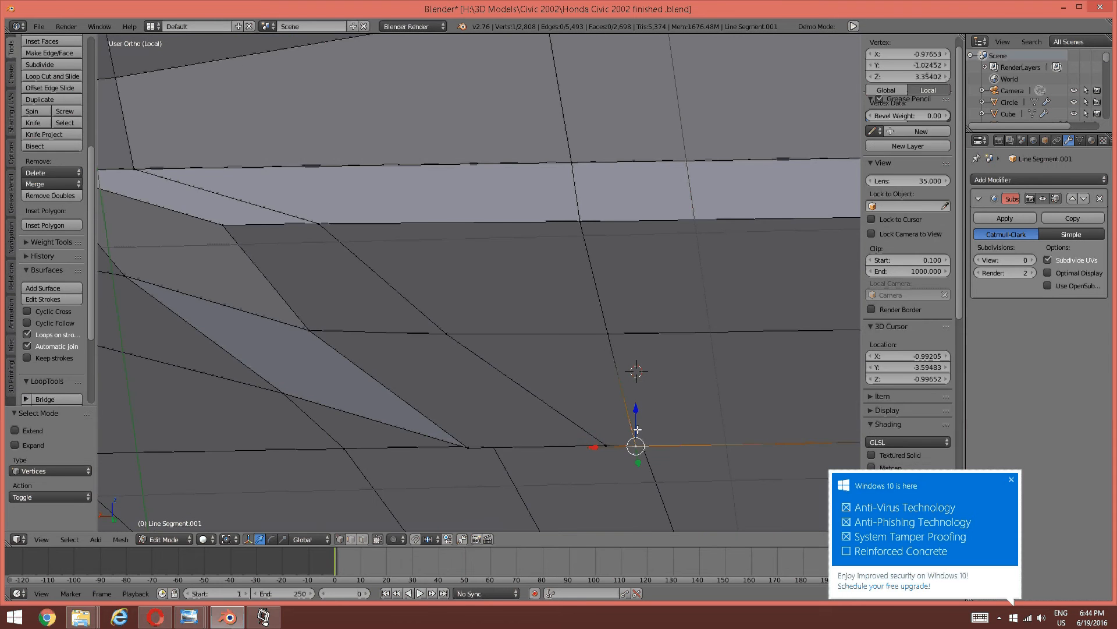
pyautogui.keyDown('shift'); pyautogui.moveTo(617, 416); pyautogui.dragTo(504, 413, button='middle'); pyautogui.keyUp('shift')
pyautogui.moveTo(492, 442); pyautogui.dragTo(578, 430)
pyautogui.rightClick(500, 339)
pyautogui.moveTo(456, 330); pyautogui.dragTo(496, 325)
# Move the top and middle vertices of the pocket back's second edge column along X, the middle one by -0.068.
pyautogui.rightClick(201, 223)
pyautogui.moveTo(186, 220); pyautogui.dragTo(274, 220)
pyautogui.press('a')
pyautogui.rightClick(330, 331)
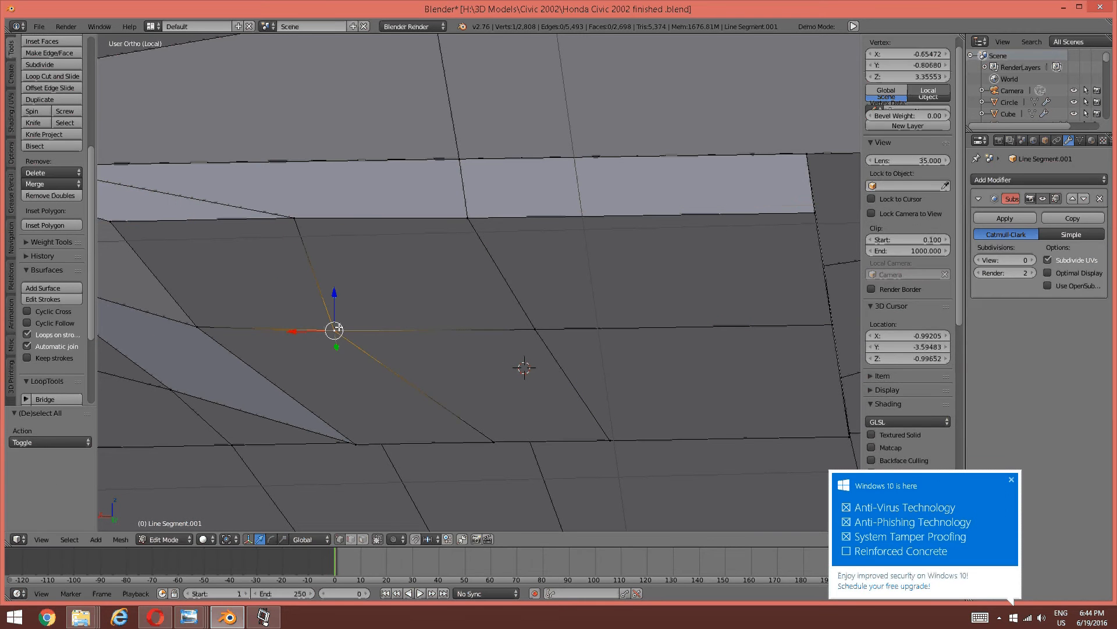
pyautogui.moveTo(308, 336); pyautogui.dragTo(348, 334)
pyautogui.rightClick(492, 440)
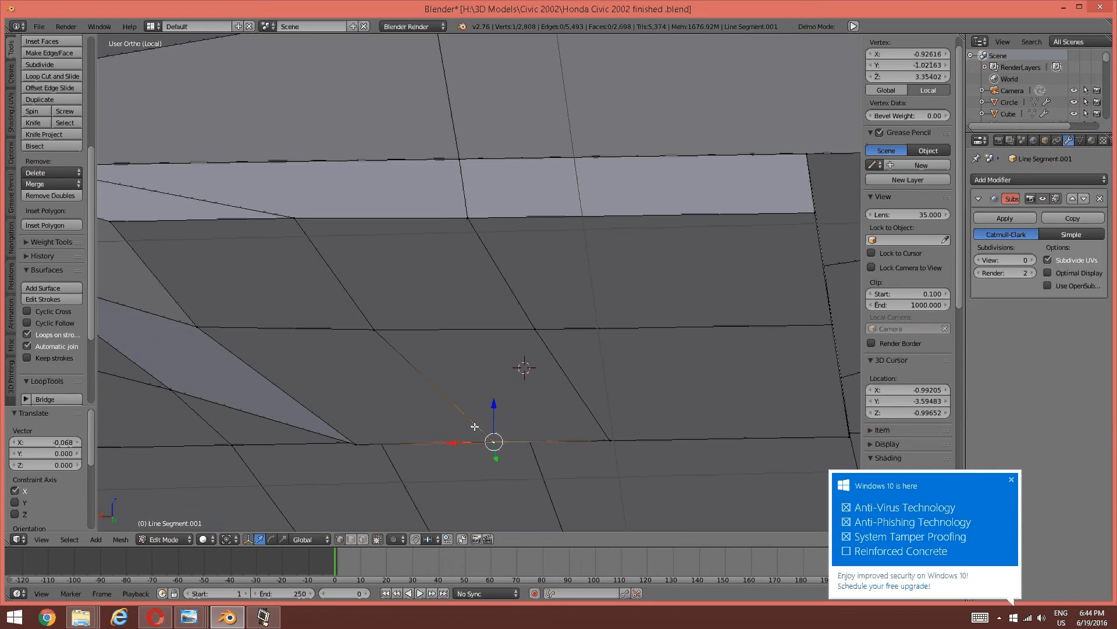
# Lower the top vertex of the pocket back's second edge column slightly along Z.
pyautogui.scroll(-2, 404, 352)
pyautogui.moveTo(404, 352); pyautogui.dragTo(503, 378, button='middle')
pyautogui.scroll(1, 432, 374)
pyautogui.press('a')
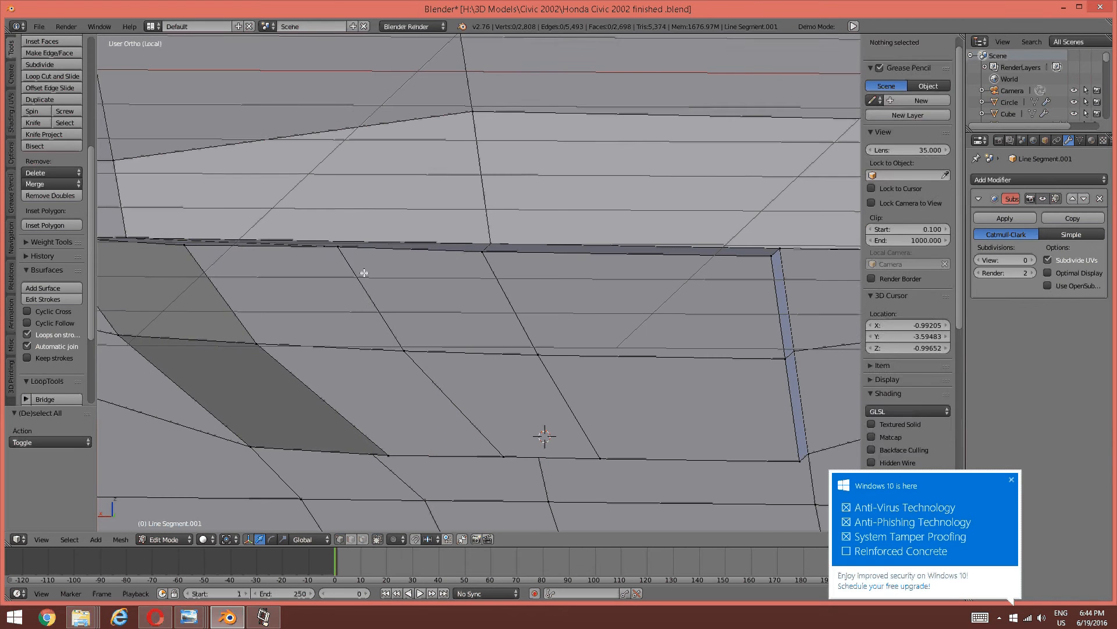
pyautogui.rightClick(339, 247)
pyautogui.moveTo(335, 205); pyautogui.dragTo(334, 207)
pyautogui.press('a')
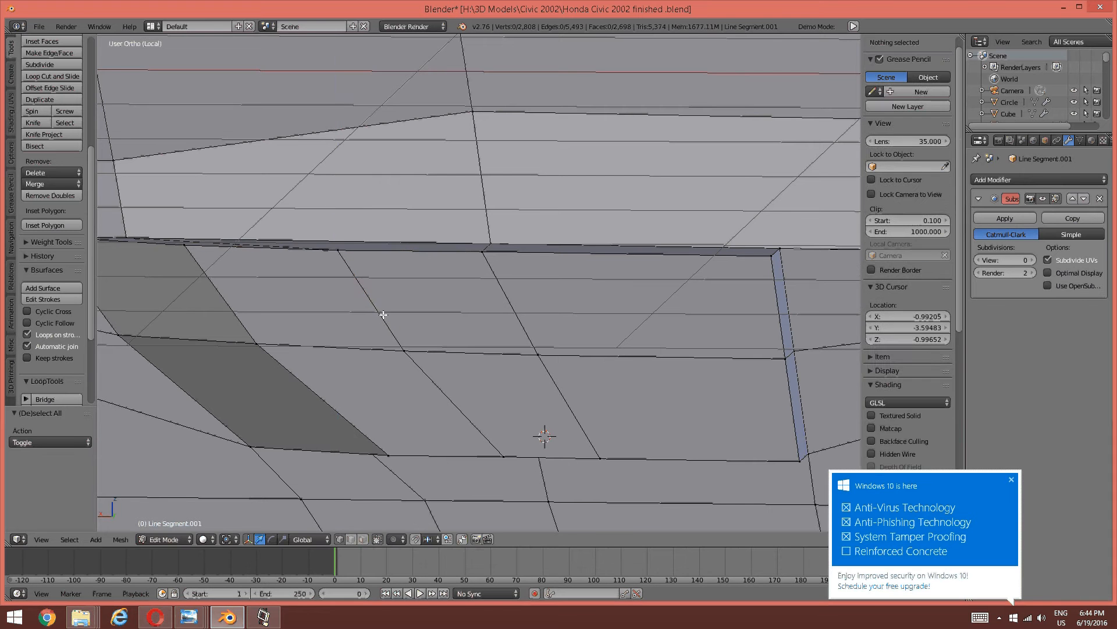
# Check the s-l225.jpg photo in Windows Photo Viewer, and in Blender edge-slide the pocket back's four lower-edge vertices upward.
pyautogui.moveTo(382, 315); pyautogui.dragTo(376, 340, button='middle')
pyautogui.rightClick(375, 319)
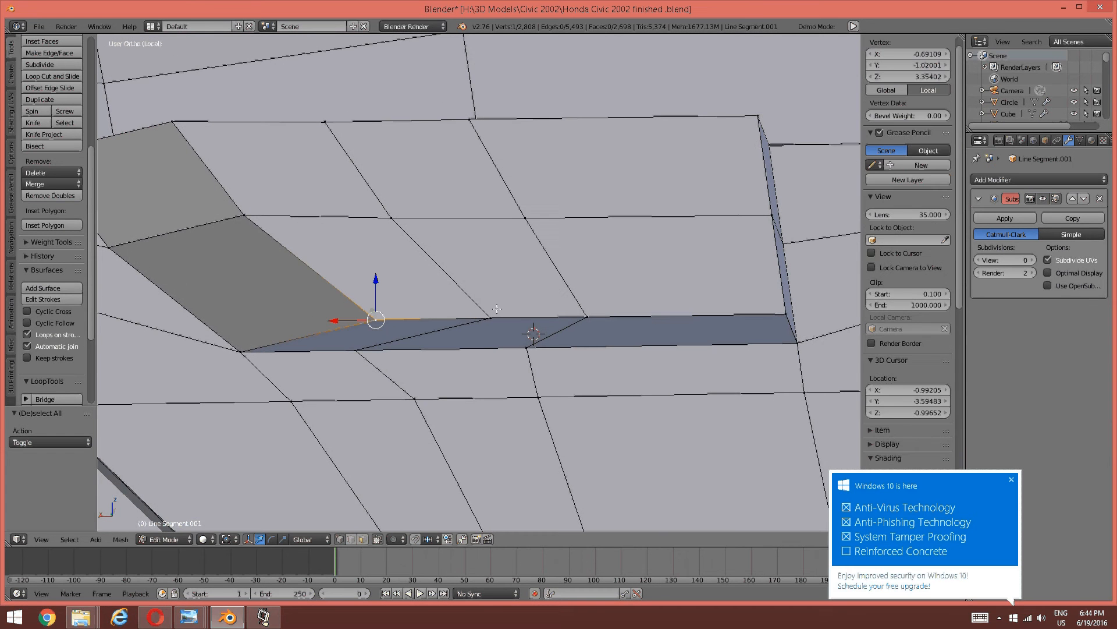
pyautogui.keyDown('shift'); pyautogui.rightClick(492, 318); pyautogui.keyUp('shift')
pyautogui.keyDown('shift'); pyautogui.rightClick(587, 316); pyautogui.keyUp('shift')
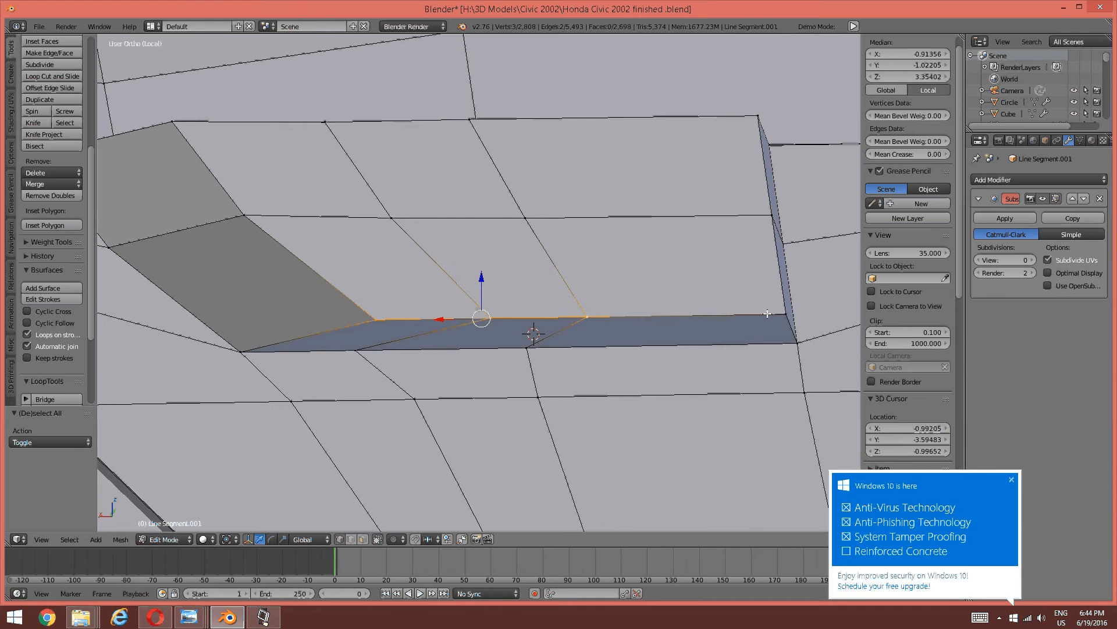
pyautogui.keyDown('shift'); pyautogui.rightClick(785, 314); pyautogui.keyUp('shift')
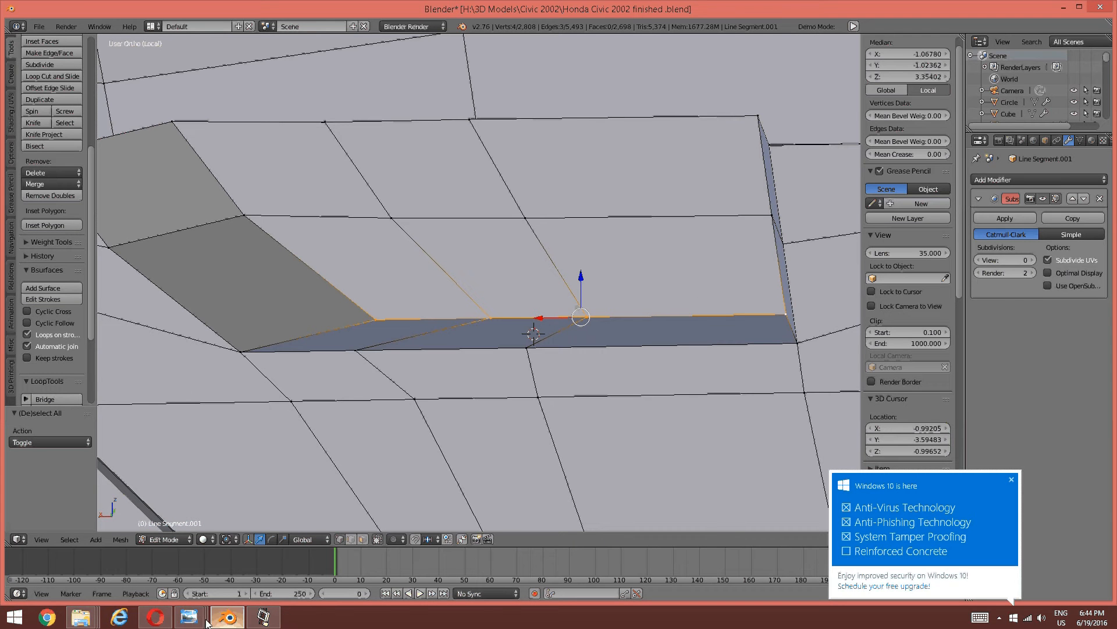
pyautogui.click(189, 617)
pyautogui.click(822, 576)
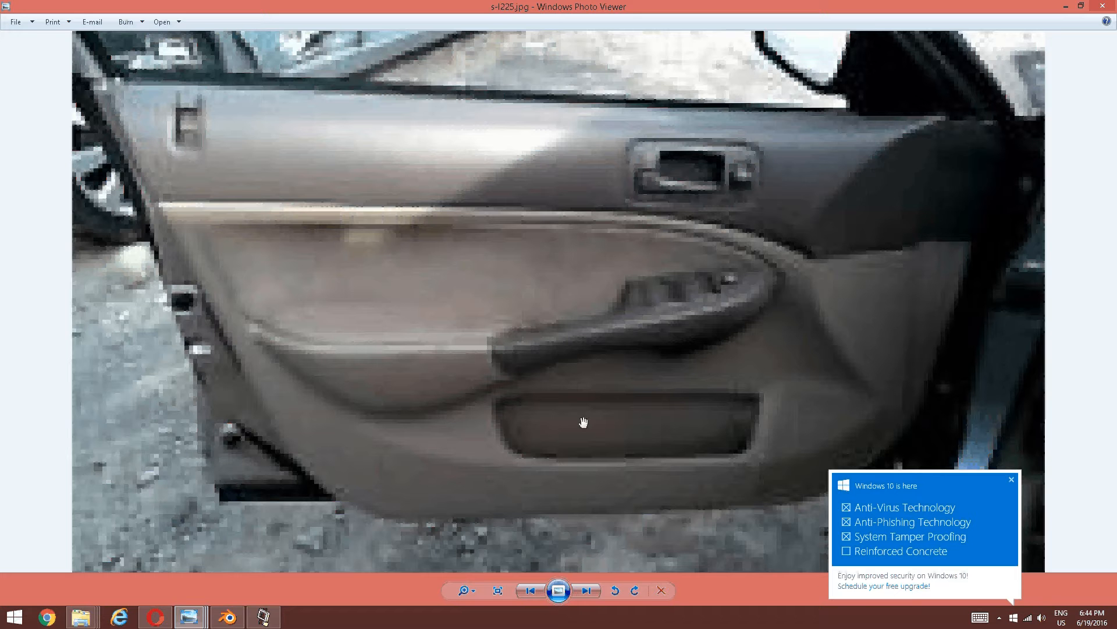
pyautogui.hotkey('alt', 'Tab')
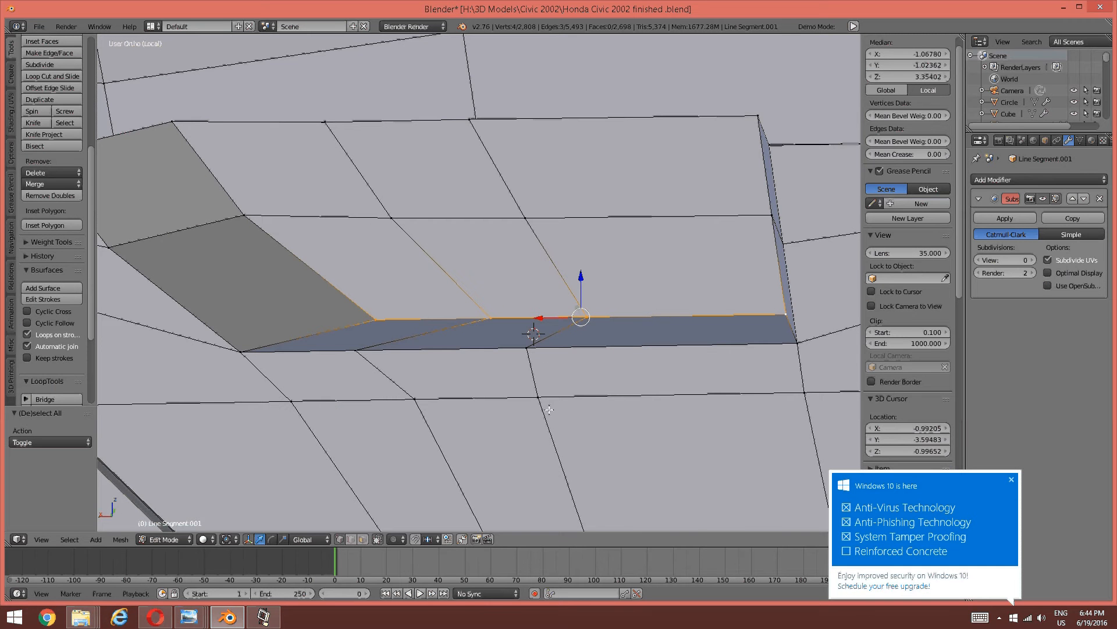
pyautogui.hotkey('ctrl', 'e')
pyautogui.click(550, 413)
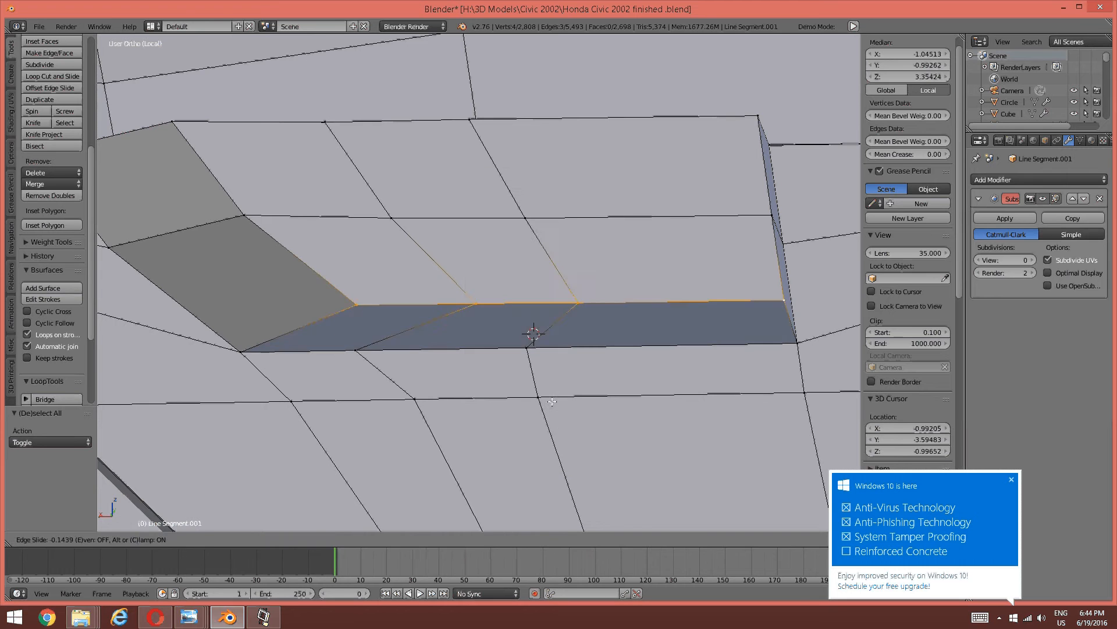
pyautogui.click(532, 331)
pyautogui.press('a')
pyautogui.moveTo(567, 345); pyautogui.dragTo(540, 338, button='middle')
pyautogui.moveTo(427, 330); pyautogui.dragTo(411, 334, button='middle')
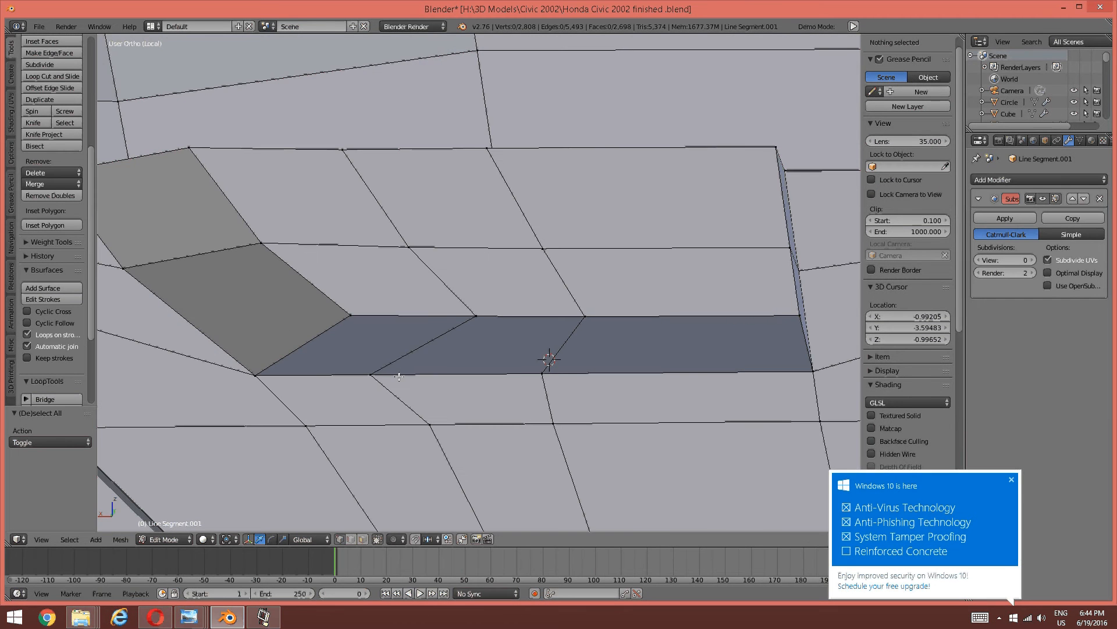
# Edge-slide the depth edge at the pocket's slanted-end lower corner up along the slanted side to round that corner.
pyautogui.rightClick(373, 375)
pyautogui.keyDown('shift'); pyautogui.rightClick(542, 373); pyautogui.keyUp('shift')
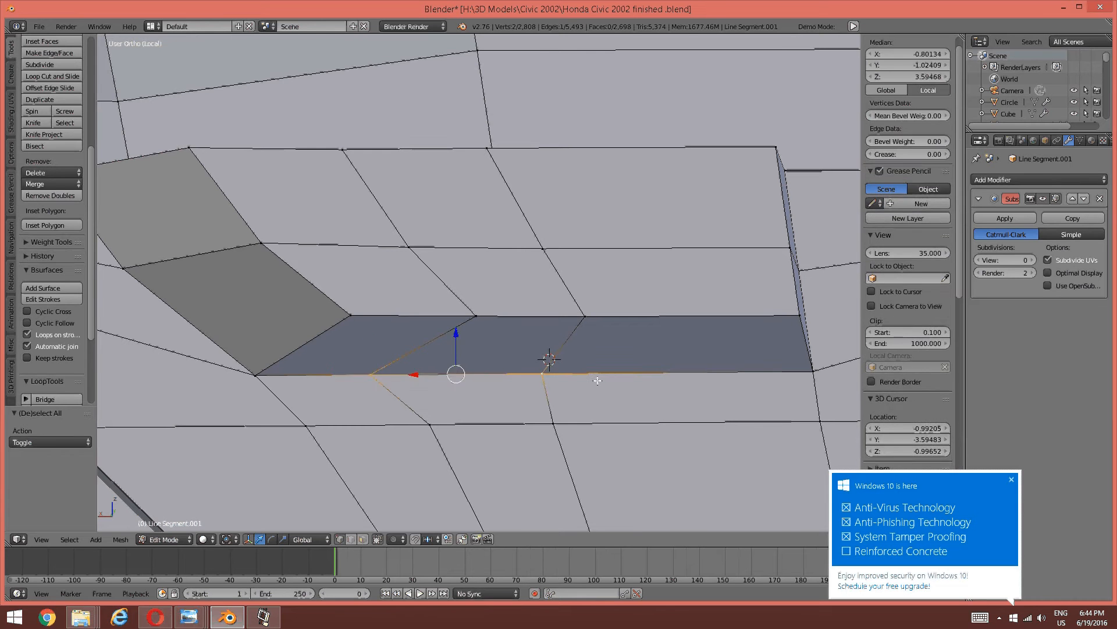
pyautogui.rightClick(256, 374)
pyautogui.keyDown('shift'); pyautogui.rightClick(346, 314); pyautogui.keyUp('shift')
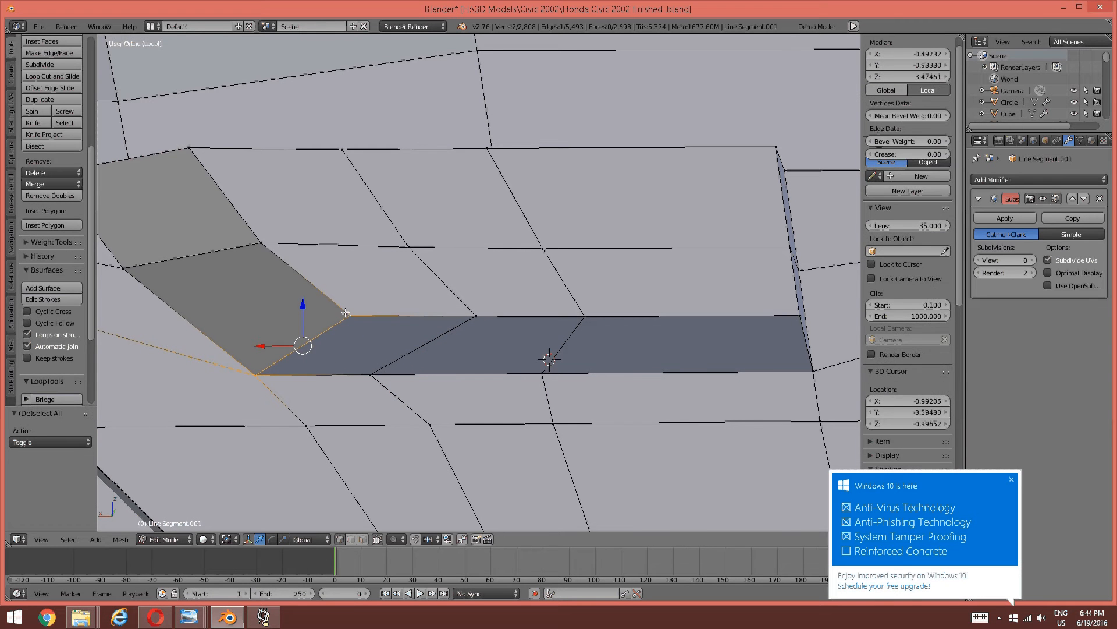
pyautogui.hotkey('ctrl', 'e')
pyautogui.click(373, 377)
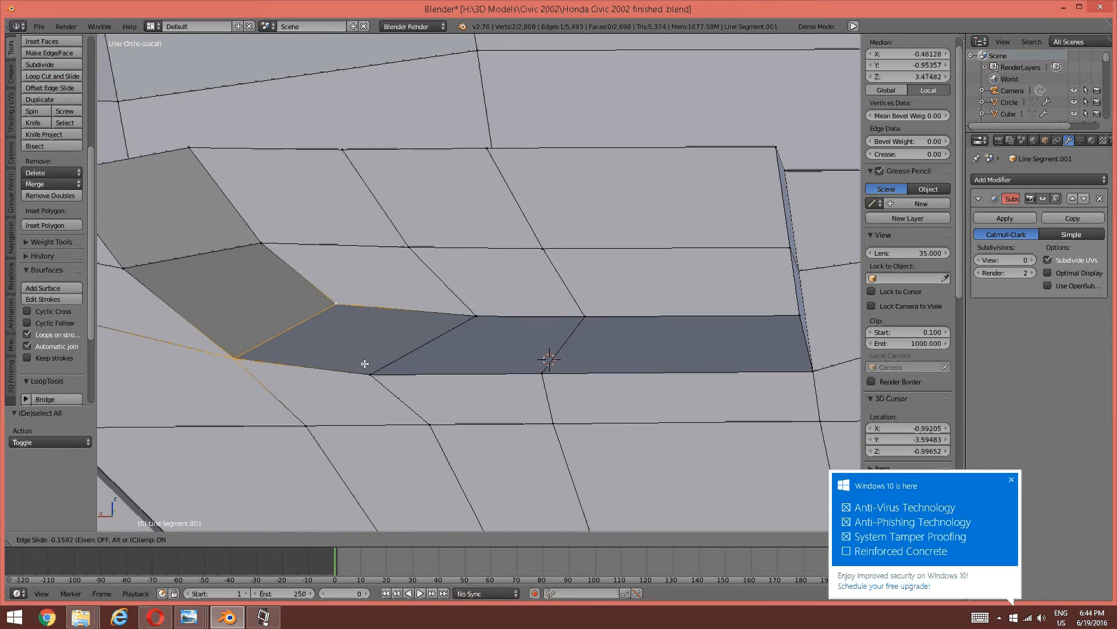
pyautogui.click(362, 364)
pyautogui.press('a')
# Check the s-l225.jpg photo in Windows Photo Viewer, and in Blender edge-slide the depth edge at the pocket's steep-end lower corner upward.
pyautogui.moveTo(362, 362)
pyautogui.mouseDown(button='middle')
pyautogui.moveTo(373, 334)
pyautogui.moveTo(622, 335)
pyautogui.moveTo(449, 341)
pyautogui.mouseUp(button='middle')
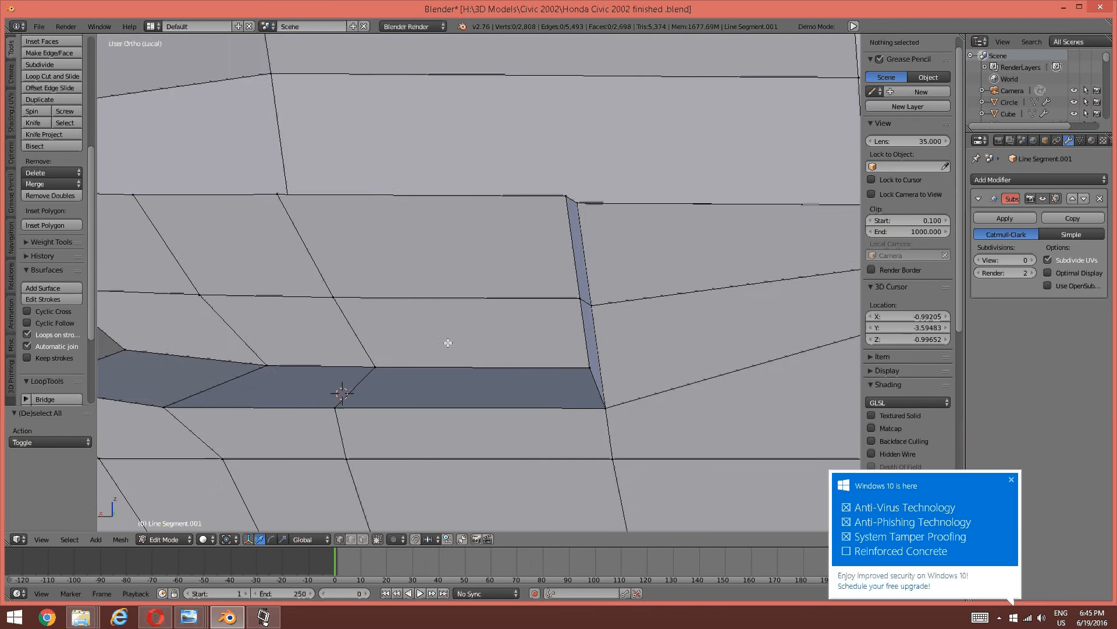
pyautogui.scroll(1, 449, 341)
pyautogui.keyDown('shift'); pyautogui.moveTo(599, 374); pyautogui.dragTo(499, 348, button='middle'); pyautogui.keyUp('shift')
pyautogui.moveTo(189, 617)
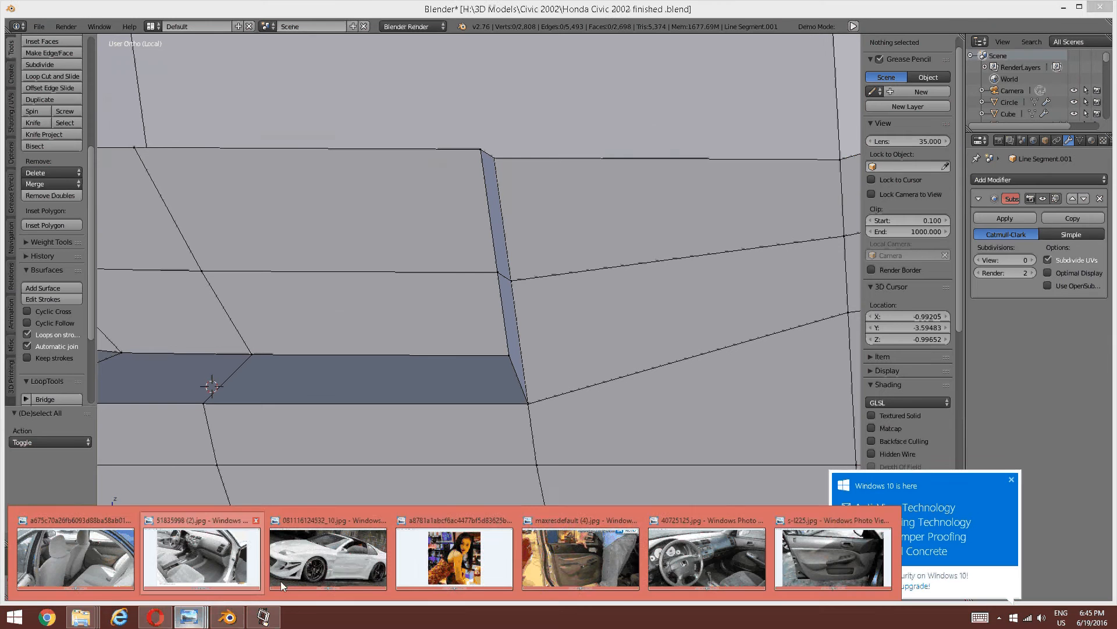
pyautogui.click(834, 562)
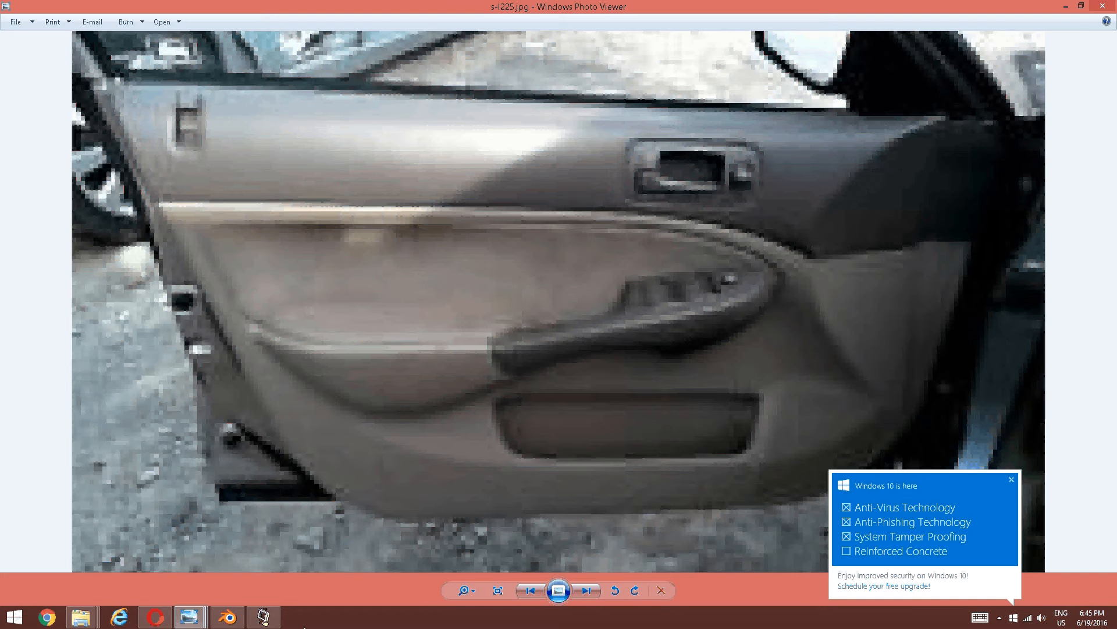
pyautogui.hotkey('alt', 'Tab')
pyautogui.rightClick(503, 407)
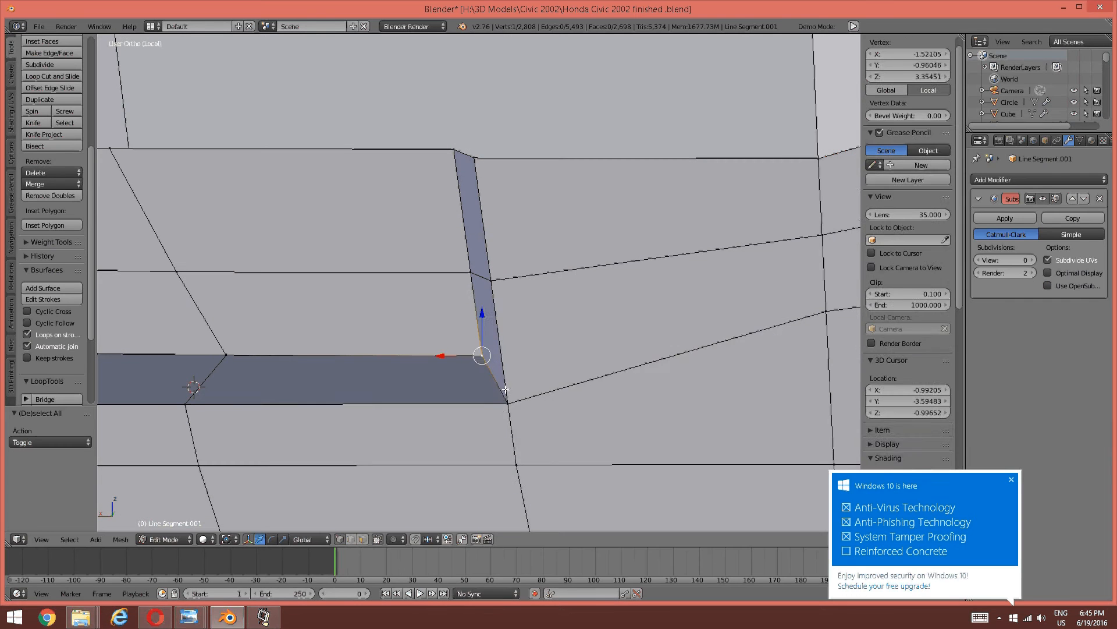
pyautogui.hotkey('ctrl', 'e')
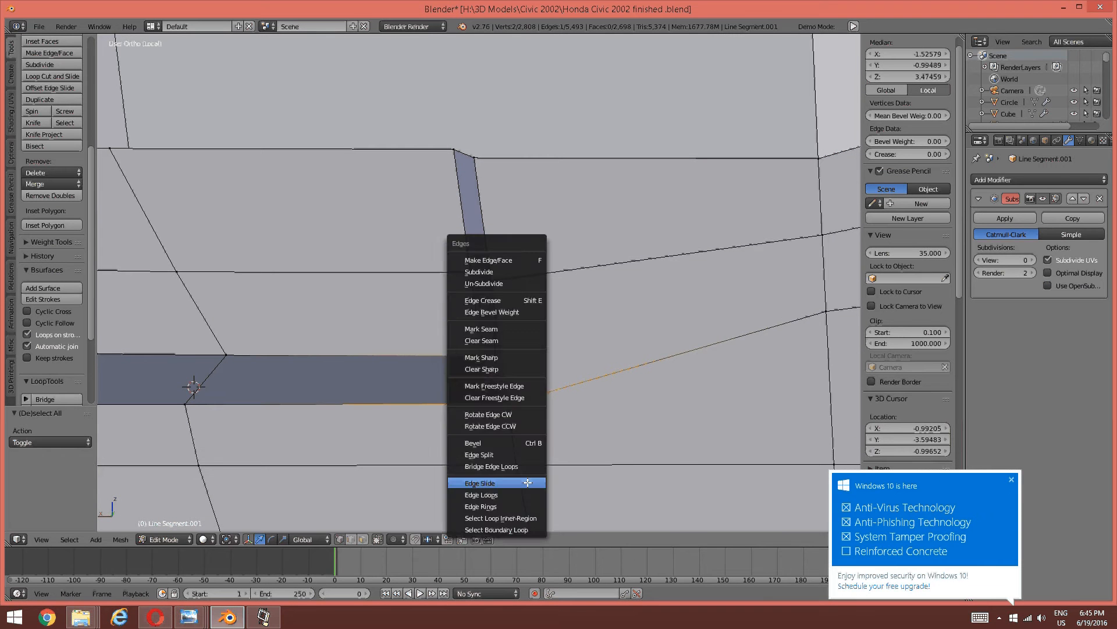
pyautogui.click(527, 482)
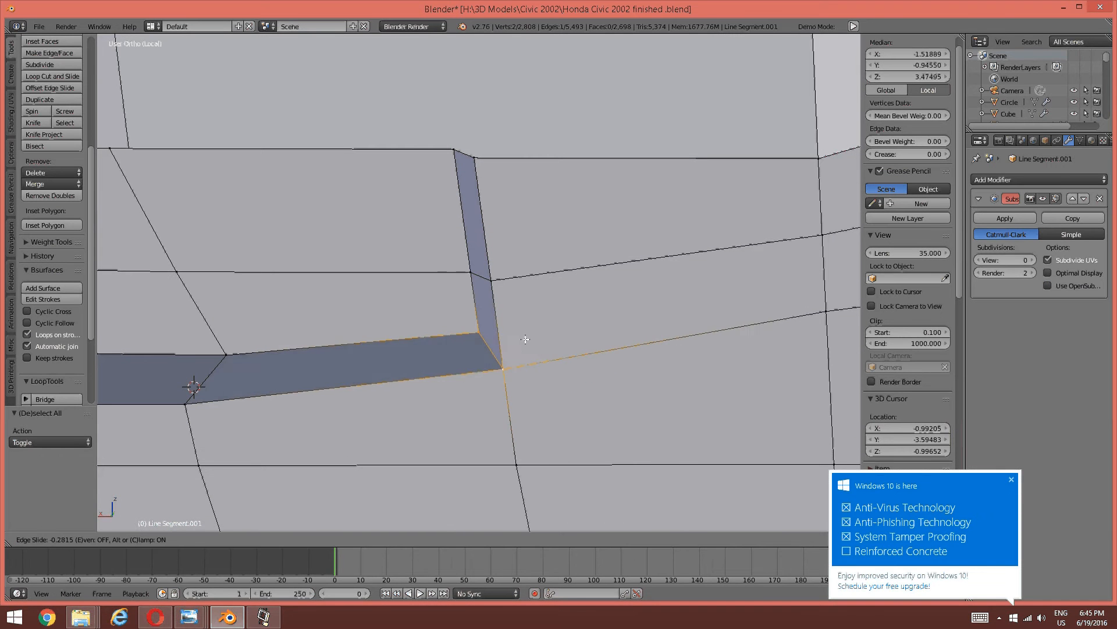
pyautogui.click(522, 257)
pyautogui.press('a')
pyautogui.moveTo(544, 302); pyautogui.dragTo(502, 305, button='middle')
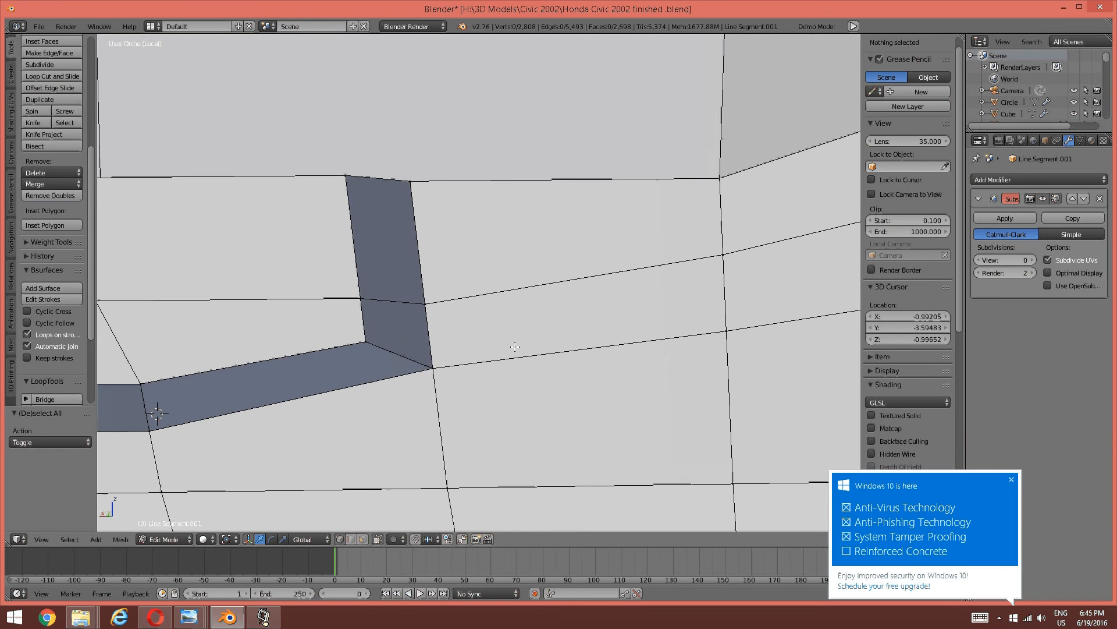
# Slide the inner middle vertex of the pocket's steep end wall up along its edge in vertex select mode.
pyautogui.hotkey('ctrl', 'Tab')
pyautogui.click(418, 360)
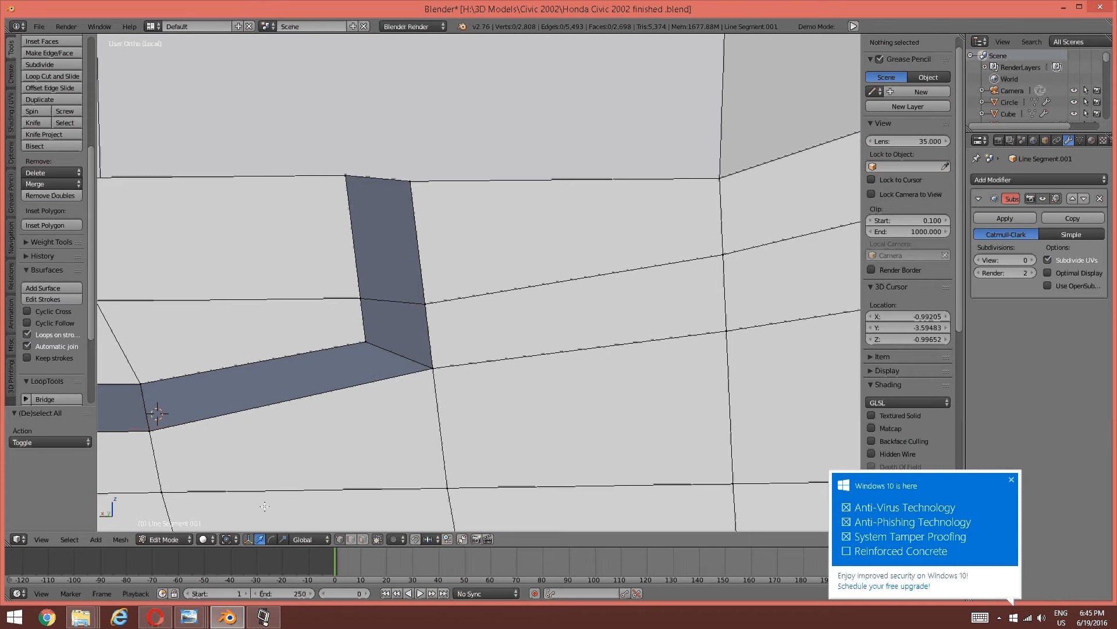
pyautogui.hotkey('ctrl', 'Tab')
pyautogui.click(445, 392)
pyautogui.rightClick(388, 289)
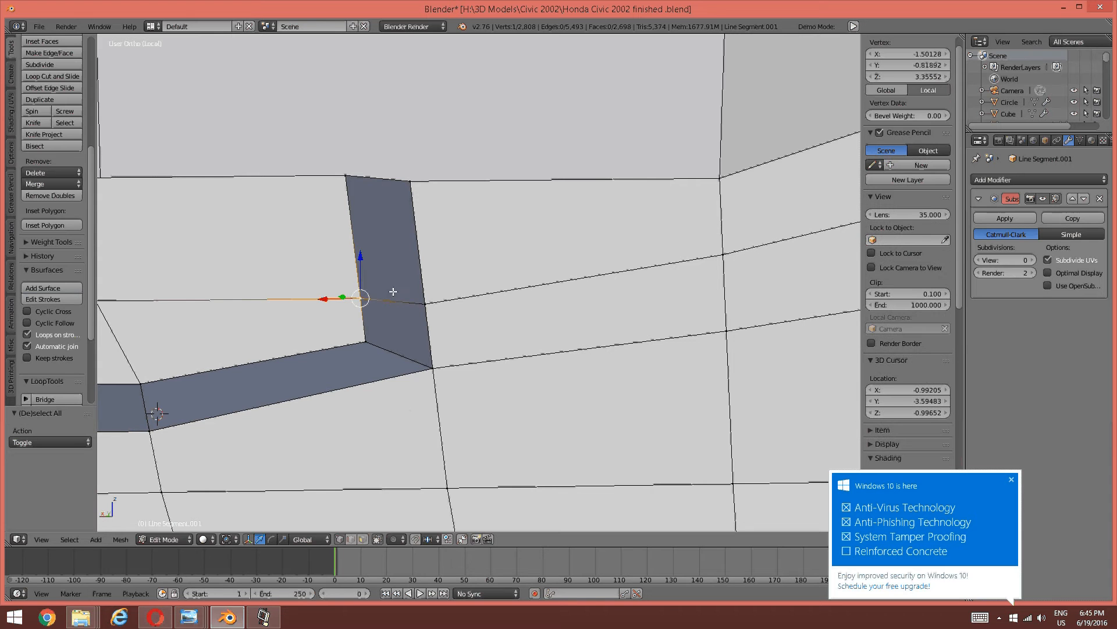
pyautogui.press('g')
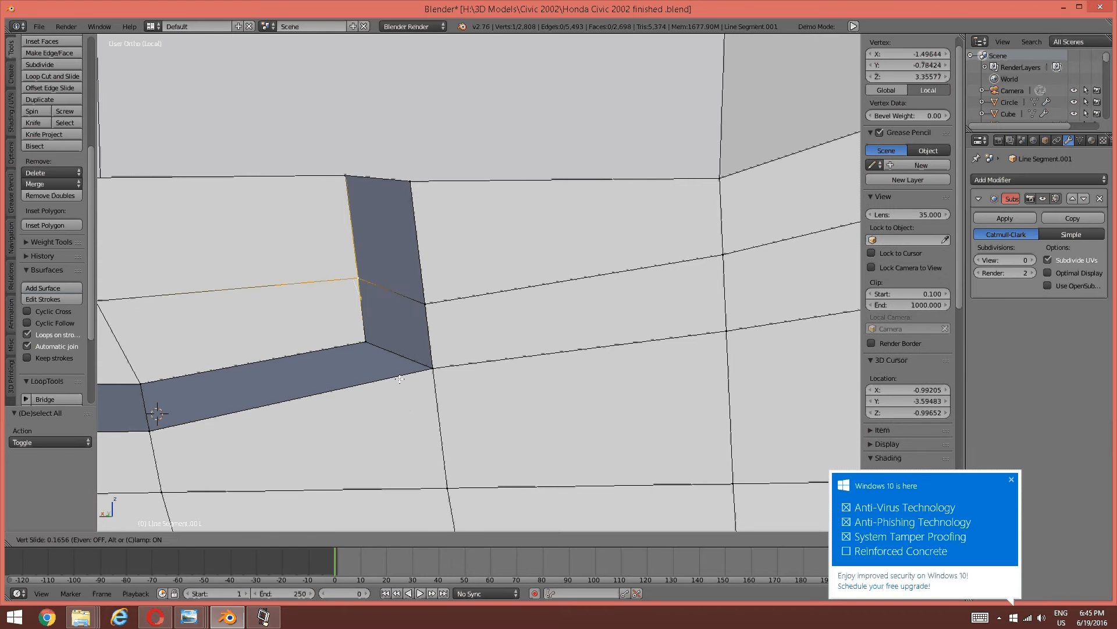
pyautogui.click(406, 360)
pyautogui.press('a')
# Slide the outer middle vertex of the pocket's steep end wall up along the rim edge.
pyautogui.rightClick(425, 304)
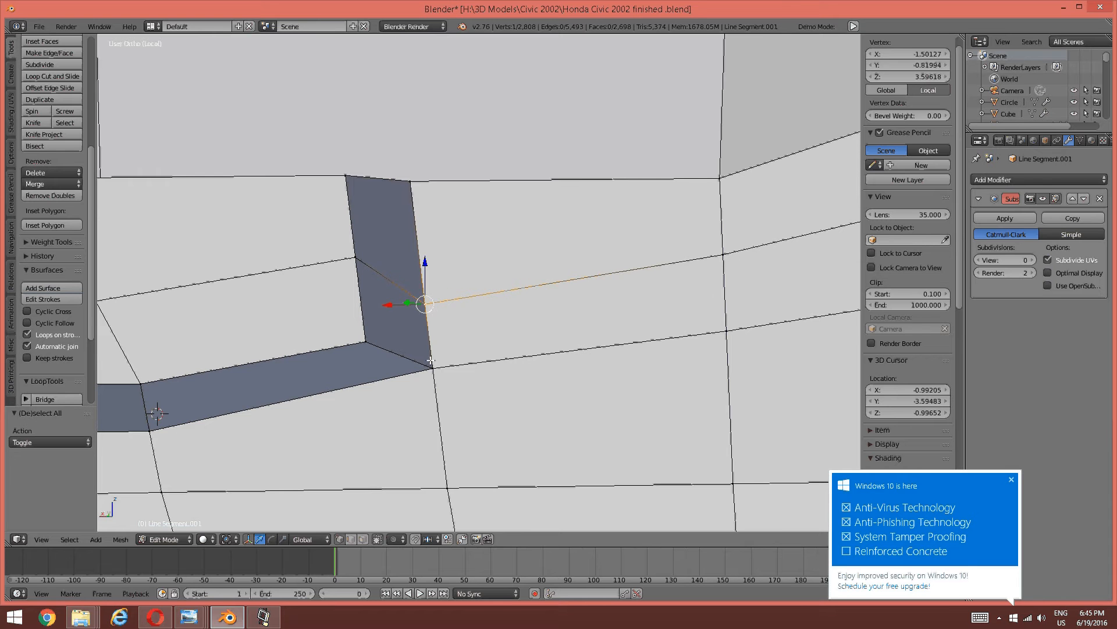
pyautogui.press('g')
pyautogui.click(431, 334)
pyautogui.press('a')
# Examine the pocket's depth and back face from below and from both ends.
pyautogui.rightClick(441, 348)
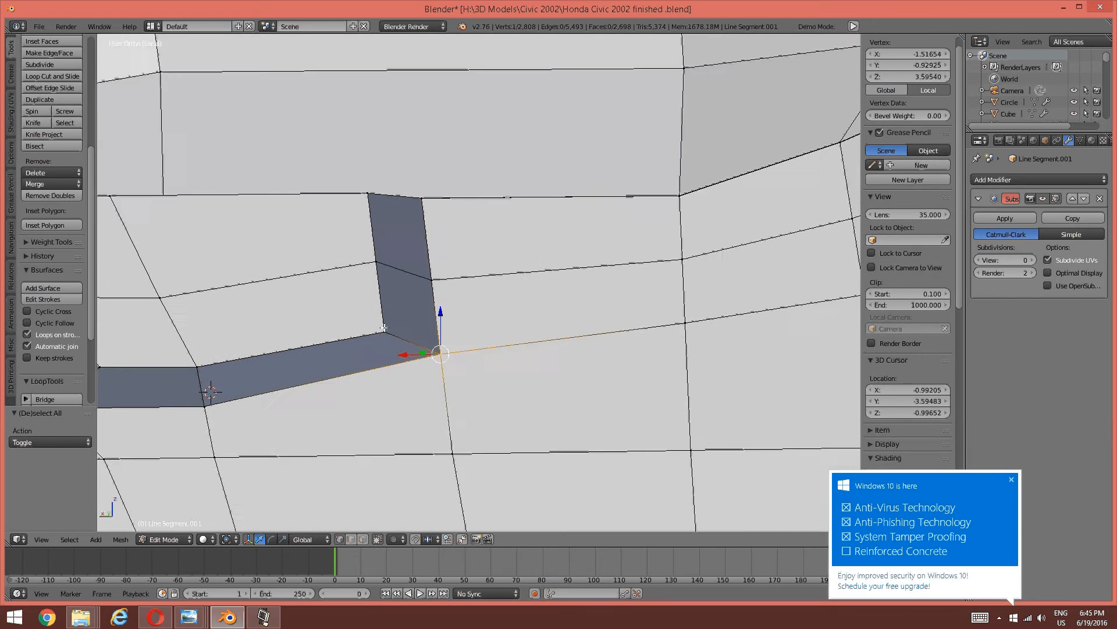
pyautogui.moveTo(441, 348); pyautogui.dragTo(490, 340, button='middle')
pyautogui.scroll(-3, 497, 343)
pyautogui.scroll(3, 494, 333)
pyautogui.scroll(-2, 494, 333)
pyautogui.scroll(2, 490, 340)
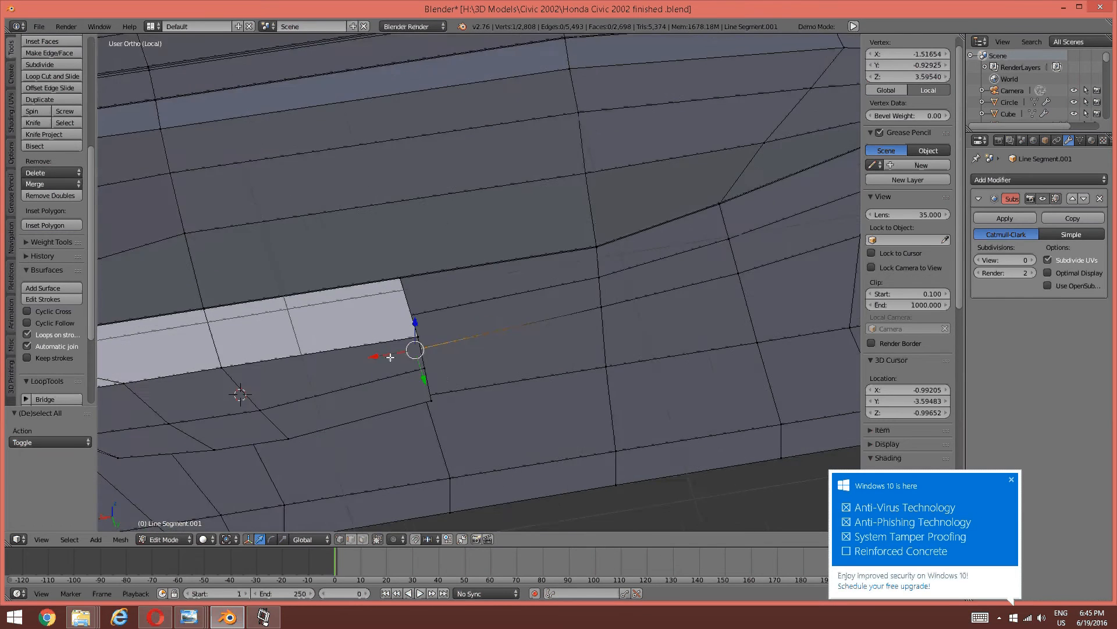
pyautogui.moveTo(389, 354); pyautogui.dragTo(402, 384, button='middle')
pyautogui.keyDown('shift'); pyautogui.moveTo(168, 466); pyautogui.dragTo(406, 367, button='middle'); pyautogui.keyUp('shift')
pyautogui.rightClick(385, 346)
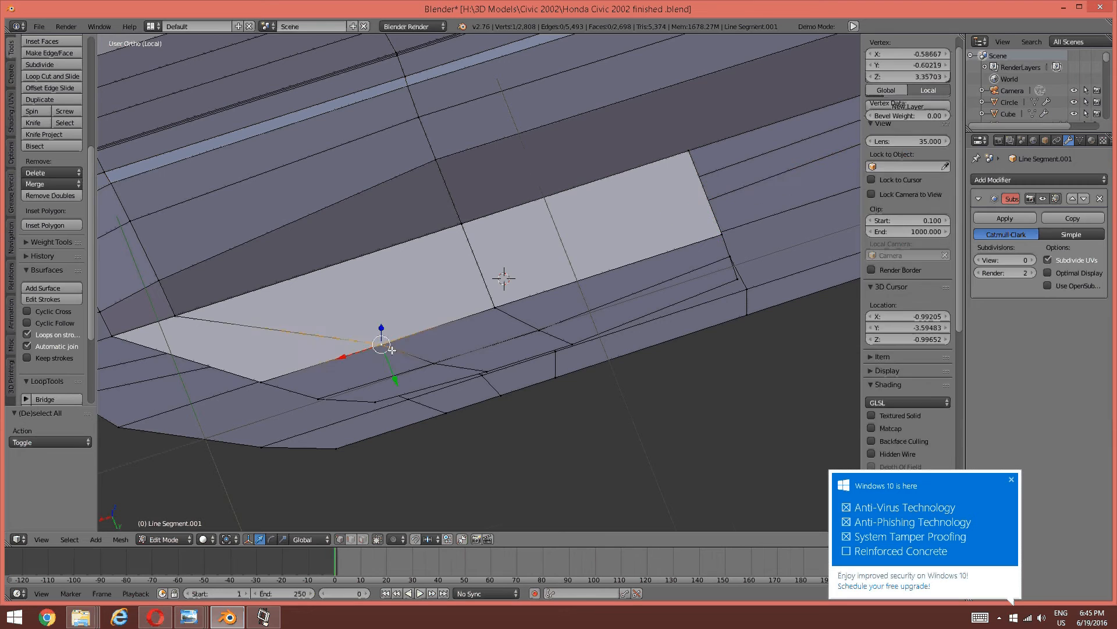
pyautogui.moveTo(422, 356); pyautogui.dragTo(420, 336, button='middle')
pyautogui.press('a')
pyautogui.moveTo(481, 287); pyautogui.dragTo(511, 248, button='middle')
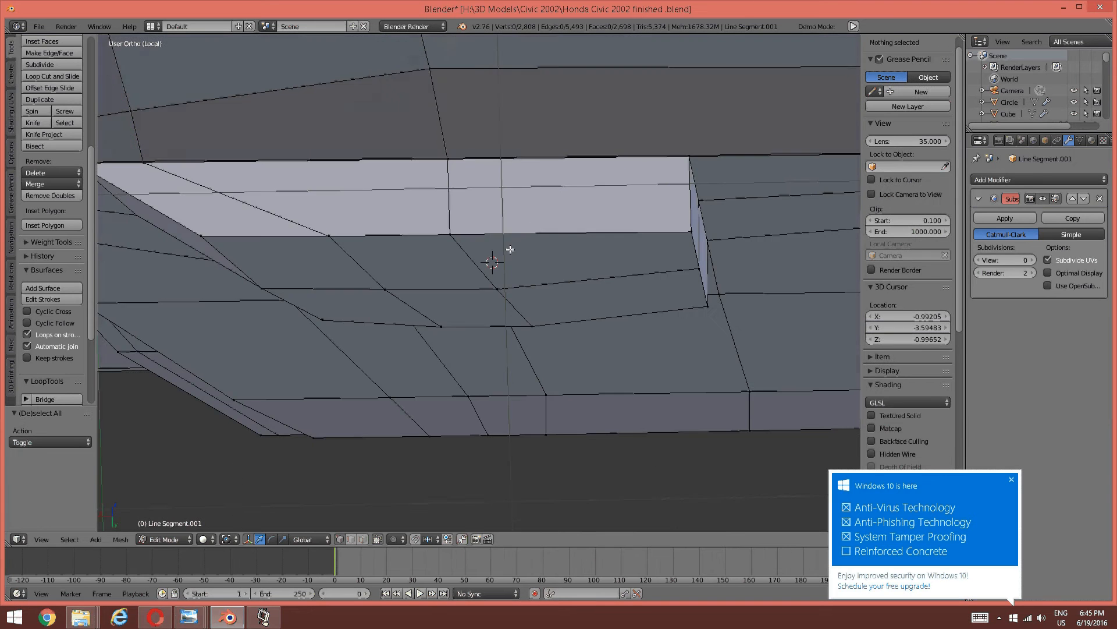
# Add an edge loop around the pocket's side walls and slide it close to the outer rim.
pyautogui.moveTo(427, 278)
pyautogui.mouseDown(button='middle')
pyautogui.moveTo(452, 250)
pyautogui.moveTo(384, 292)
pyautogui.moveTo(419, 270)
pyautogui.mouseUp(button='middle')
pyautogui.scroll(-3, 453, 253)
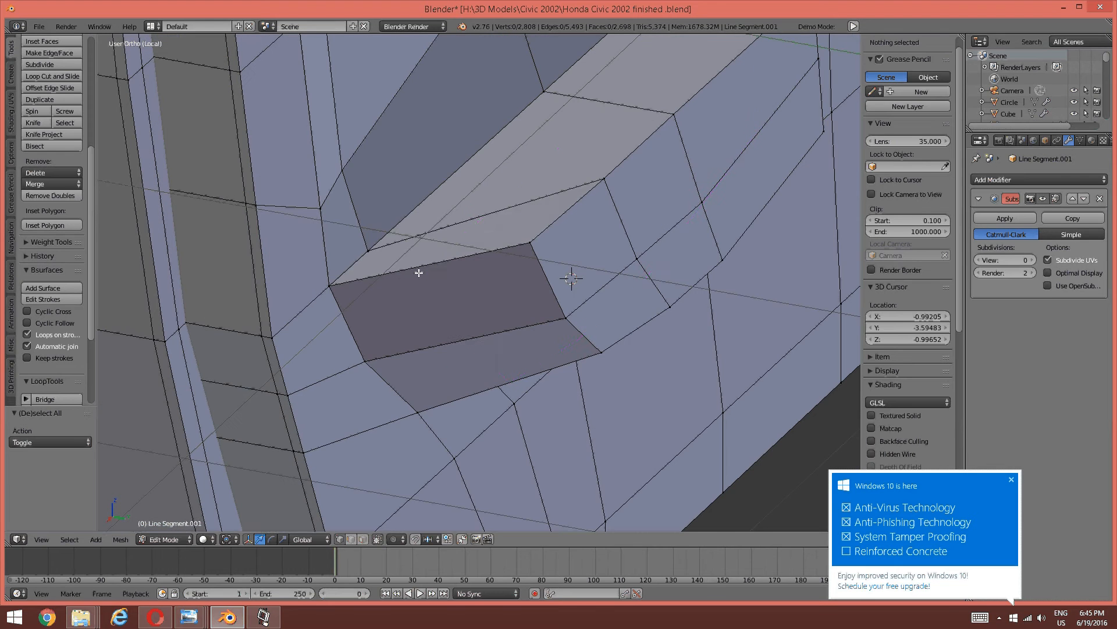
pyautogui.hotkey('ctrl', 'r')
pyautogui.click(419, 268)
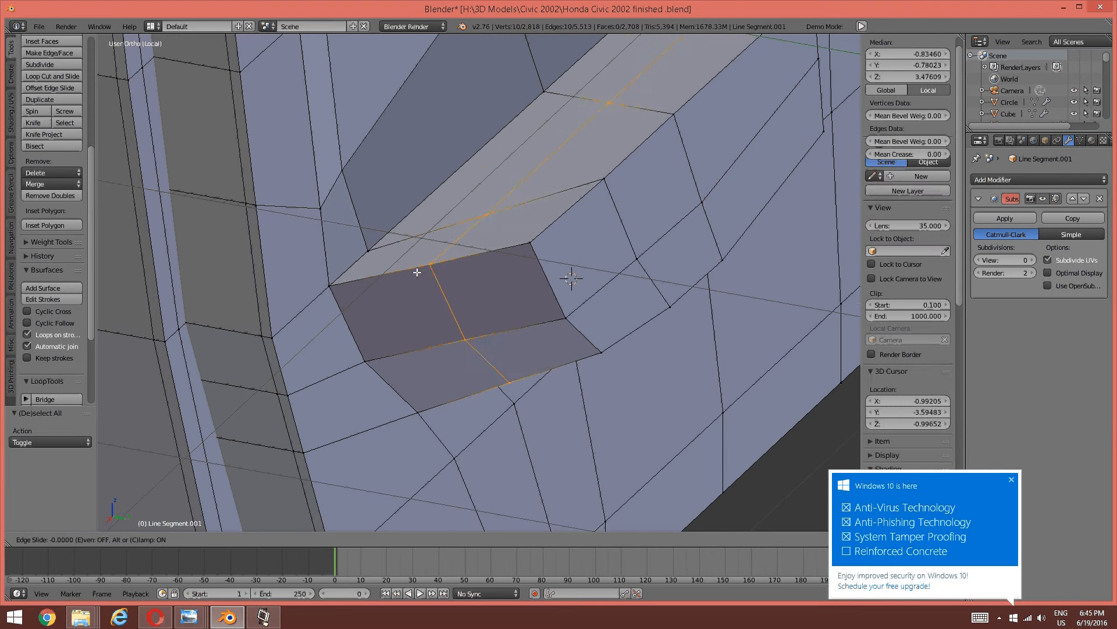
pyautogui.click(329, 278)
pyautogui.press('a')
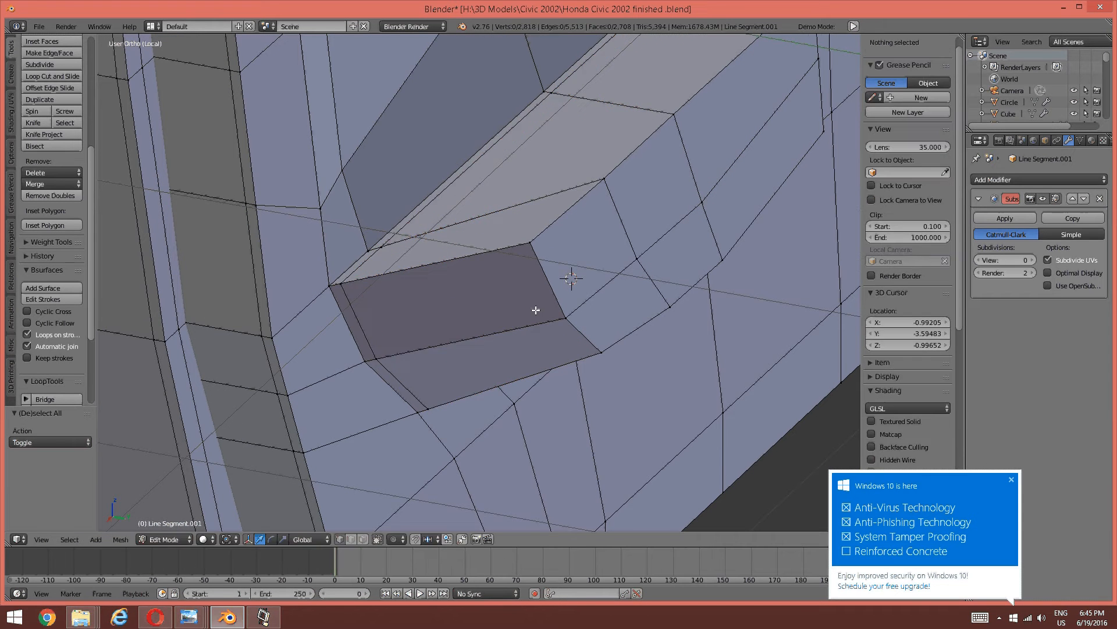
# Move the three back vertices at the pocket's slanted end along negative Y toward the rim.
pyautogui.moveTo(536, 309); pyautogui.dragTo(150, 522, button='middle')
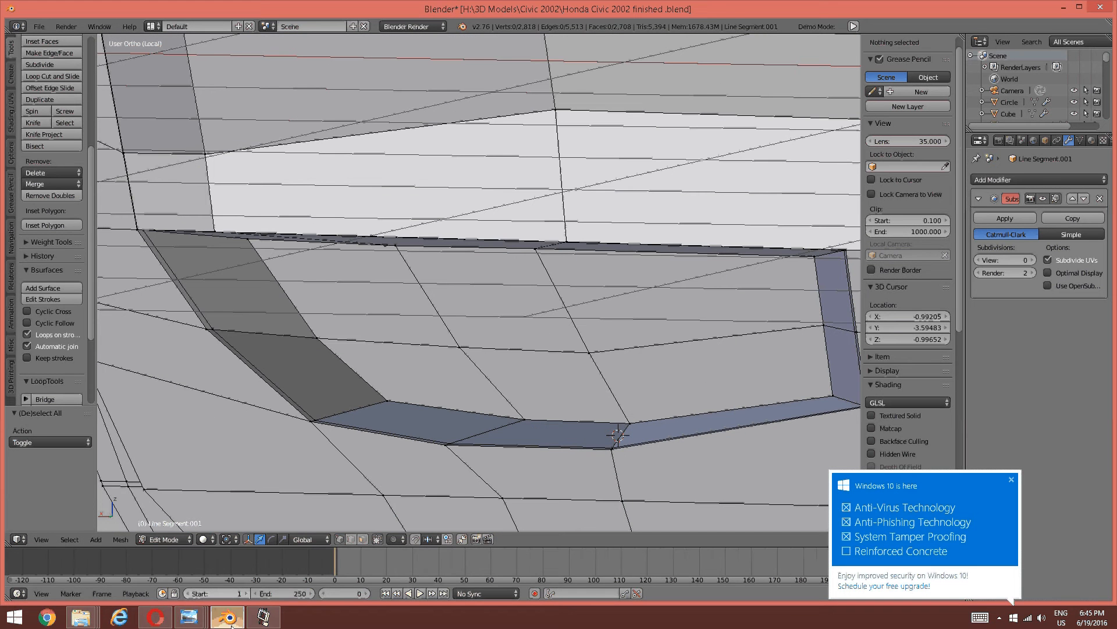
pyautogui.click(264, 618)
pyautogui.click(264, 618)
pyautogui.moveTo(283, 437); pyautogui.dragTo(342, 357, button='middle')
pyautogui.rightClick(351, 361)
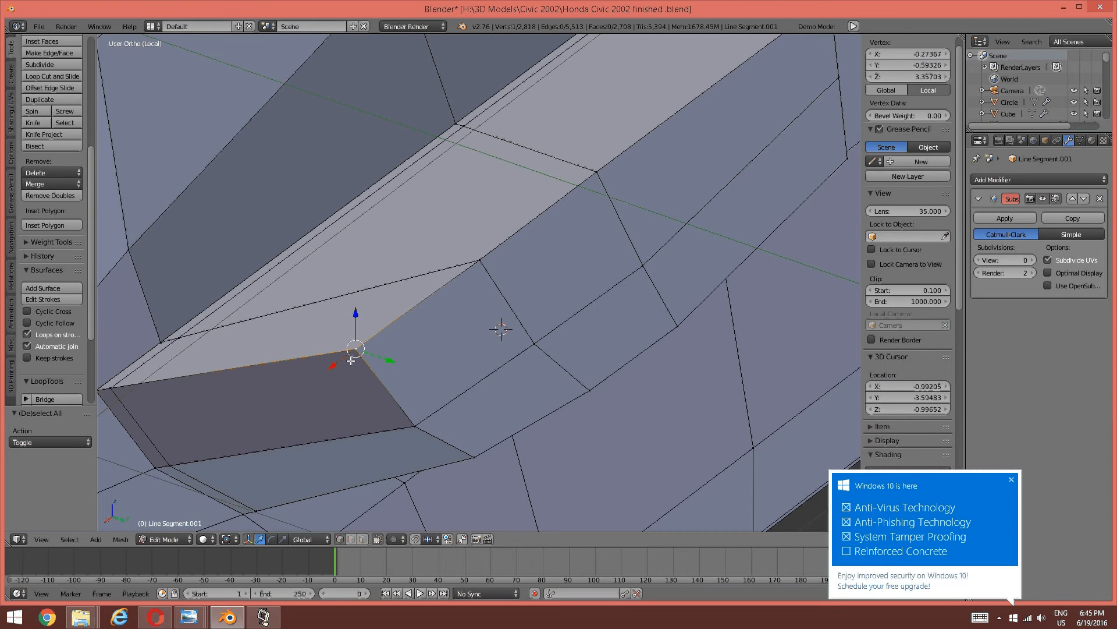
pyautogui.keyDown('shift'); pyautogui.rightClick(414, 426); pyautogui.keyUp('shift')
pyautogui.keyDown('shift'); pyautogui.rightClick(460, 440); pyautogui.keyUp('shift')
pyautogui.press('g')
pyautogui.press('y')
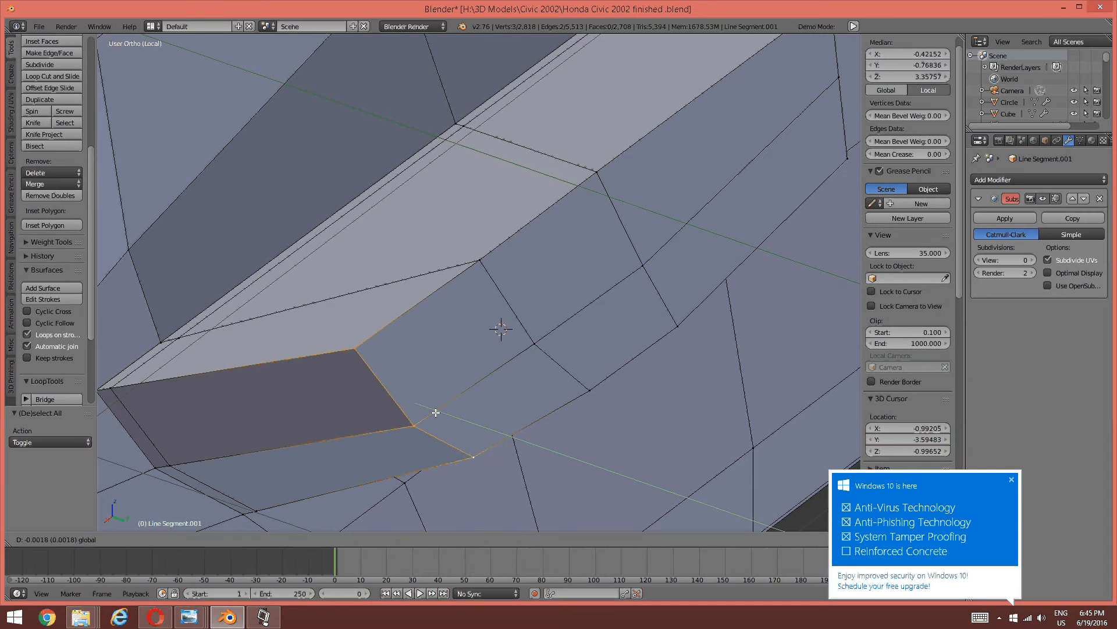
pyautogui.click(406, 410)
pyautogui.press('a')
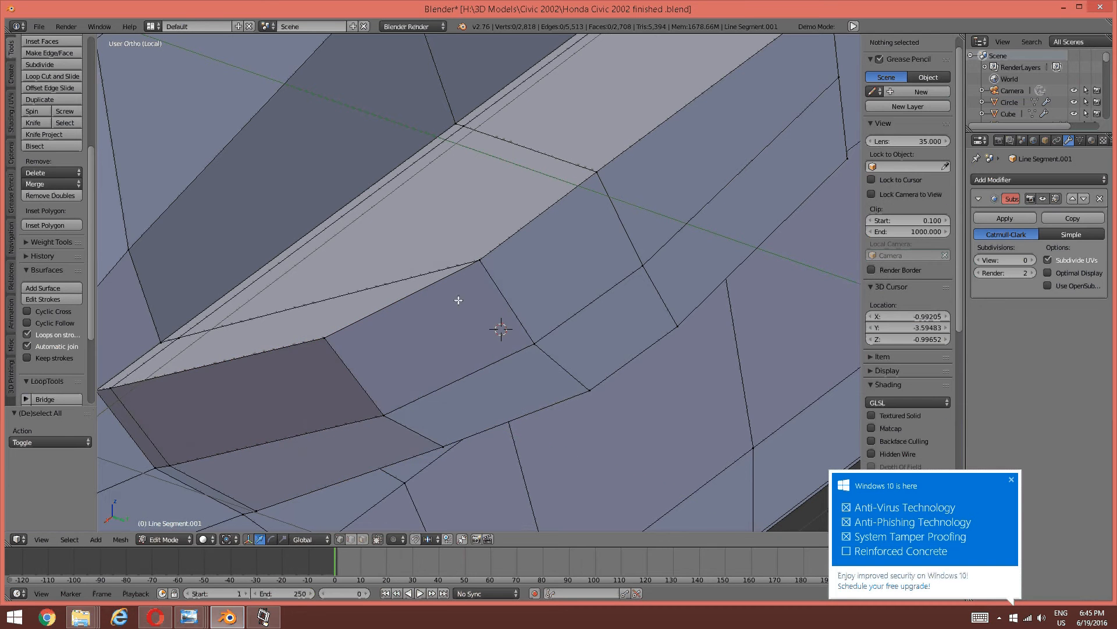
# Move the three vertices of the pocket back's third edge column along Y by about 0.012.
pyautogui.moveTo(491, 309); pyautogui.dragTo(419, 332, button='middle')
pyautogui.rightClick(475, 267)
pyautogui.keyDown('shift'); pyautogui.rightClick(535, 343); pyautogui.keyUp('shift')
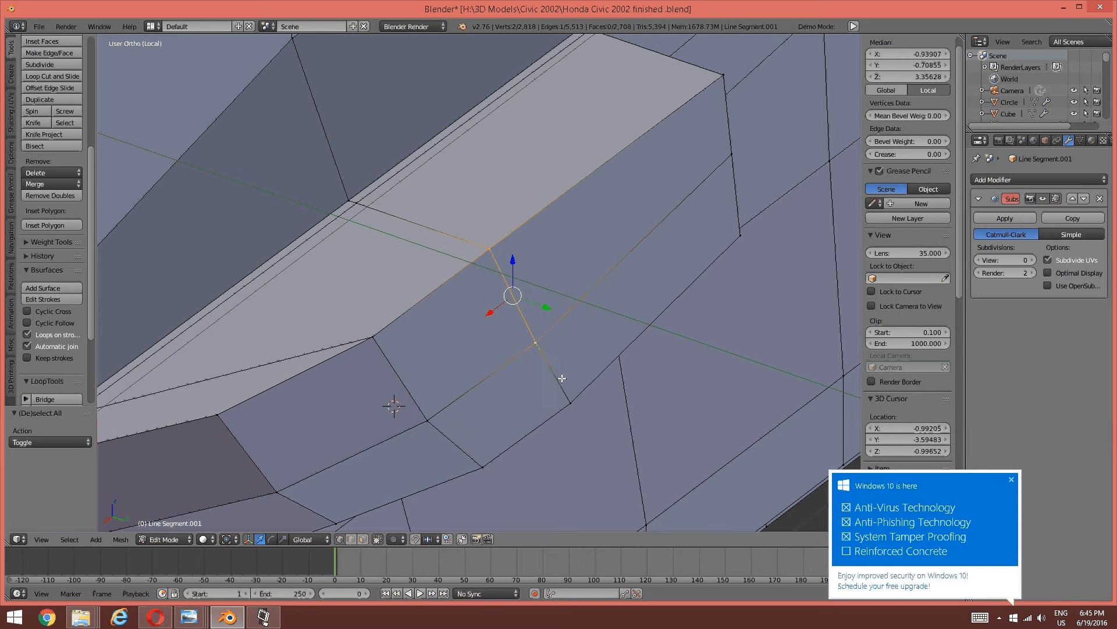
pyautogui.keyDown('shift'); pyautogui.rightClick(570, 403); pyautogui.keyUp('shift')
pyautogui.press('g')
pyautogui.press('y')
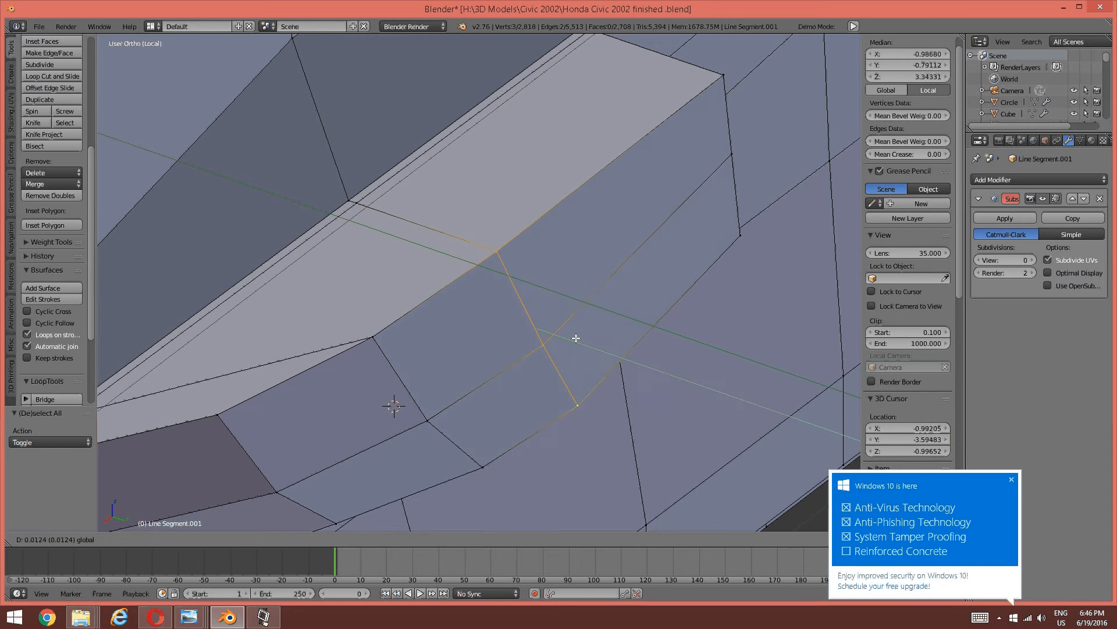
pyautogui.click(577, 337)
pyautogui.press('a')
# Add a horizontal edge loop across the upper row of faces of the pocket.
pyautogui.scroll(-3, 588, 332)
pyautogui.moveTo(588, 332); pyautogui.dragTo(491, 365, button='middle')
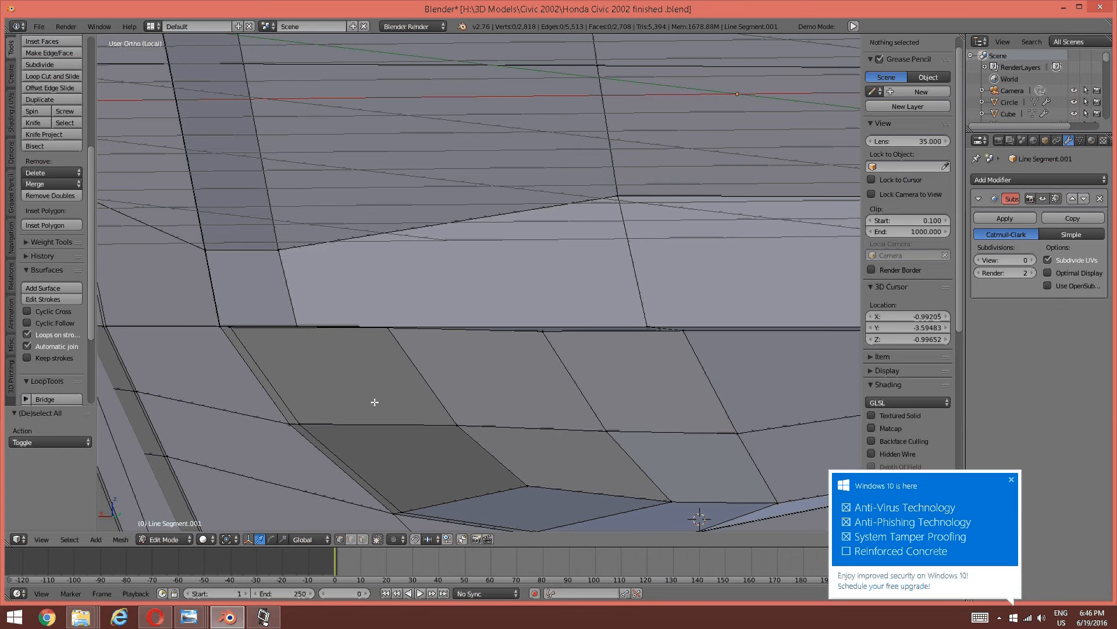
pyautogui.rightClick(304, 418)
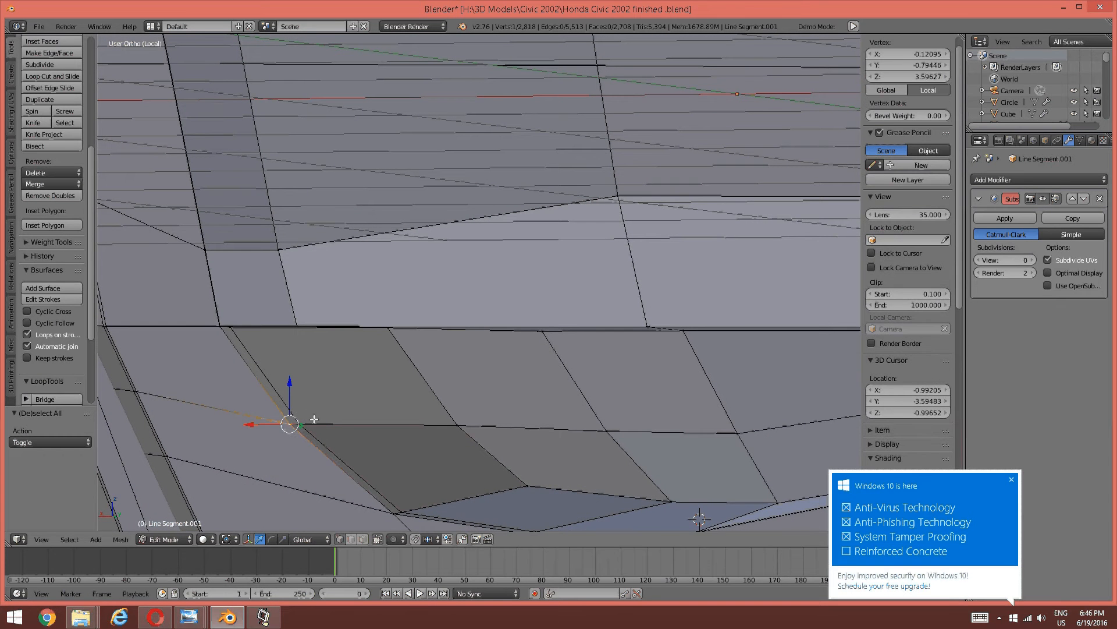
pyautogui.press('a')
pyautogui.hotkey('ctrl', 'r')
pyautogui.click(423, 387)
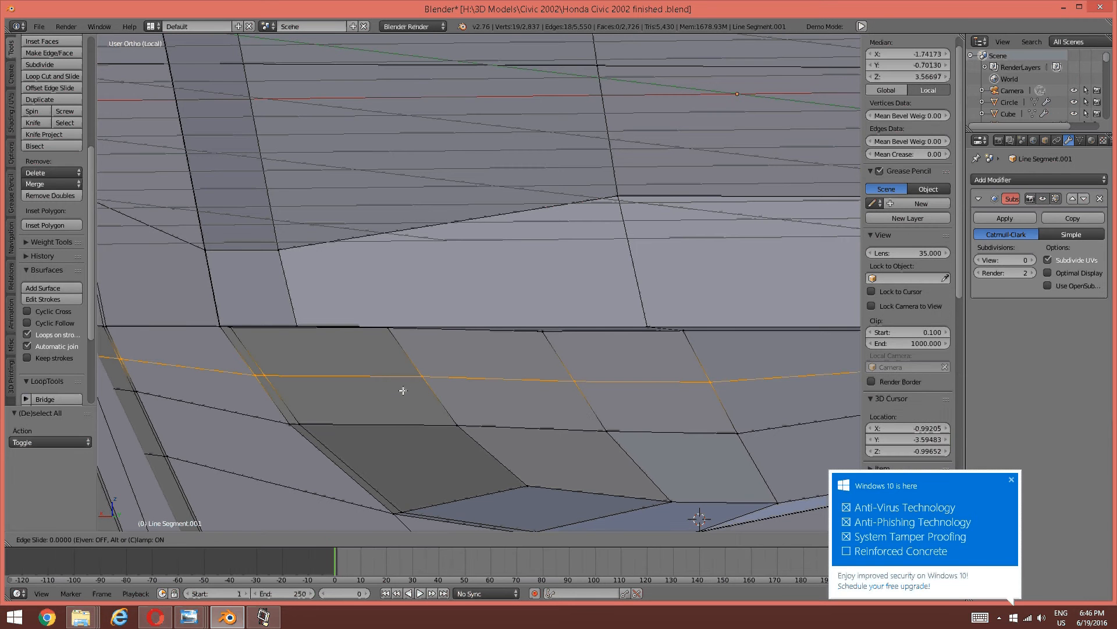
pyautogui.click(344, 384)
# Edge-slide the pocket portion of the new horizontal loop, including the steep end wall vertices, up close to the pocket's top edge.
pyautogui.rightClick(252, 376)
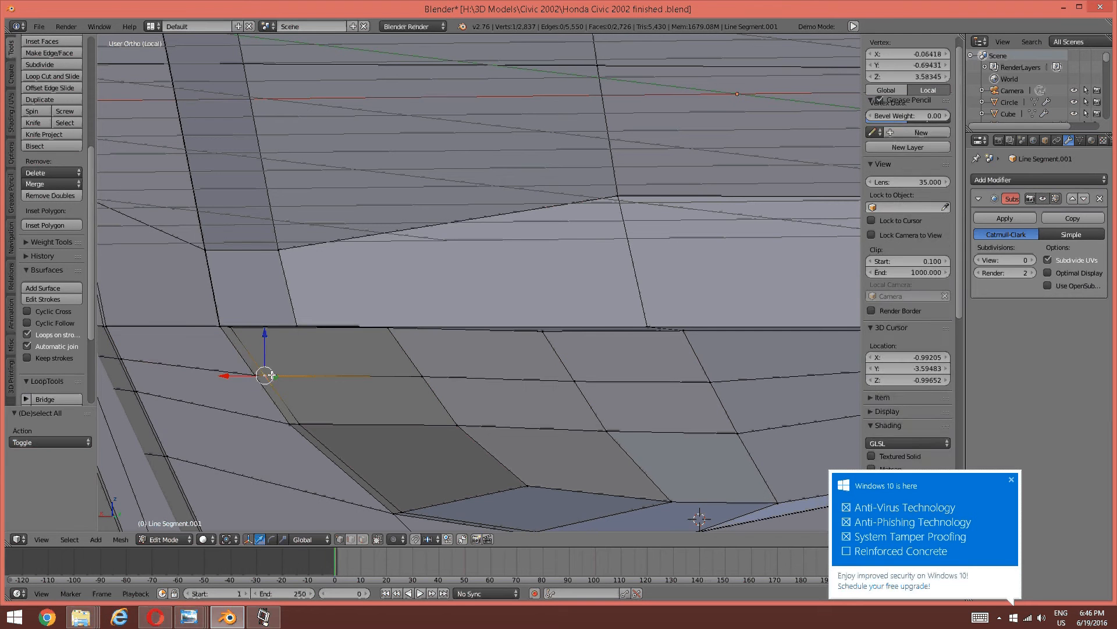
pyautogui.keyDown('shift'); pyautogui.rightClick(410, 384); pyautogui.keyUp('shift')
pyautogui.keyDown('shift'); pyautogui.moveTo(557, 342); pyautogui.dragTo(446, 344, button='middle'); pyautogui.keyUp('shift')
pyautogui.keyDown('shift'); pyautogui.rightClick(457, 380); pyautogui.keyUp('shift')
pyautogui.keyDown('shift'); pyautogui.rightClick(582, 379); pyautogui.keyUp('shift')
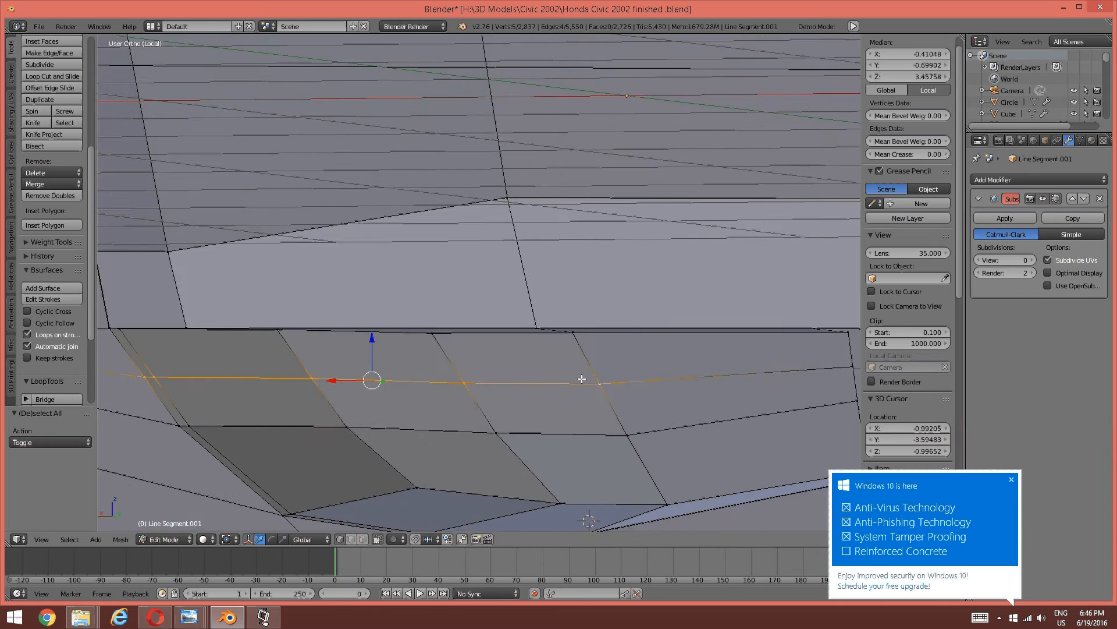
pyautogui.keyDown('shift'); pyautogui.moveTo(838, 353); pyautogui.dragTo(483, 343, button='middle'); pyautogui.keyUp('shift')
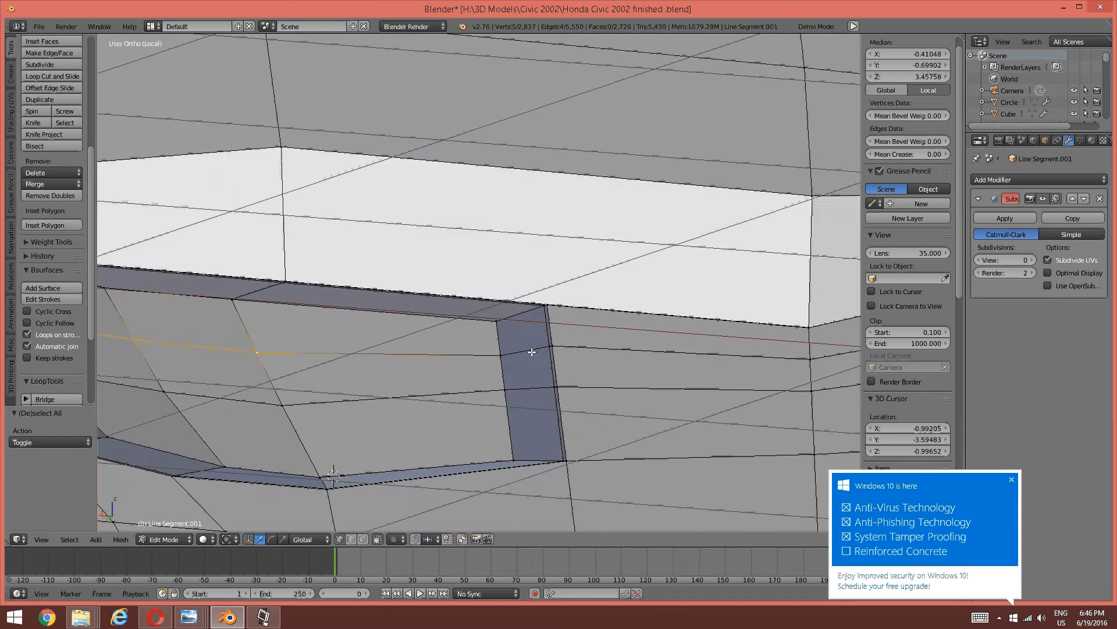
pyautogui.scroll(2, 501, 373)
pyautogui.keyDown('shift'); pyautogui.rightClick(509, 383); pyautogui.keyUp('shift')
pyautogui.keyDown('shift'); pyautogui.rightClick(578, 376); pyautogui.keyUp('shift')
pyautogui.keyDown('shift'); pyautogui.rightClick(588, 374); pyautogui.keyUp('shift')
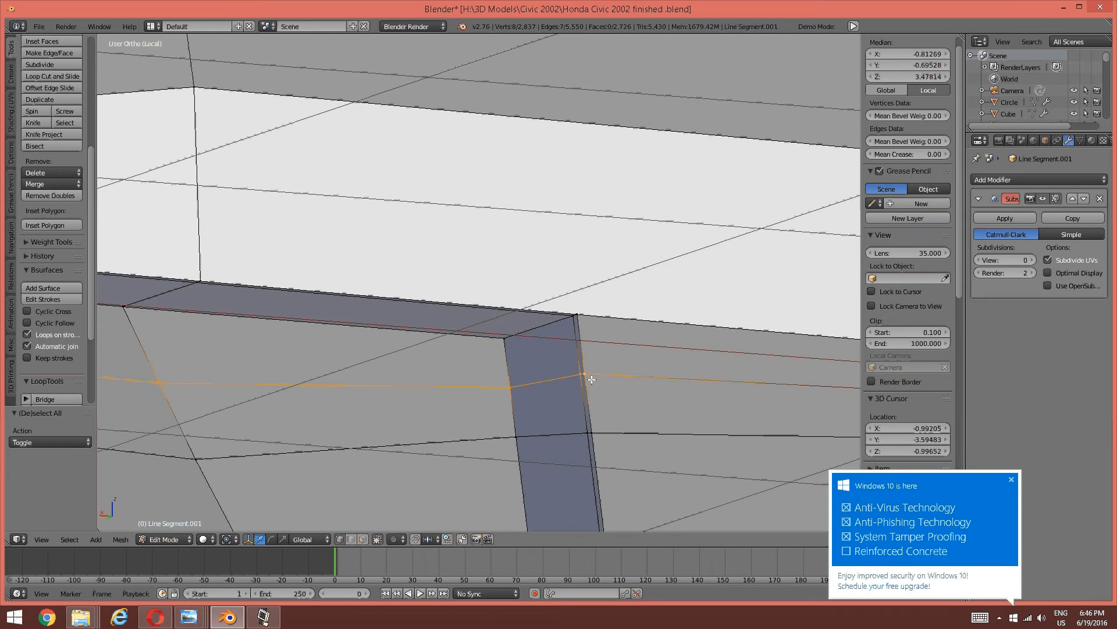
pyautogui.hotkey('ctrl', 'r')
pyautogui.press('Escape')
pyautogui.hotkey('ctrl', 'e')
pyautogui.click(572, 396)
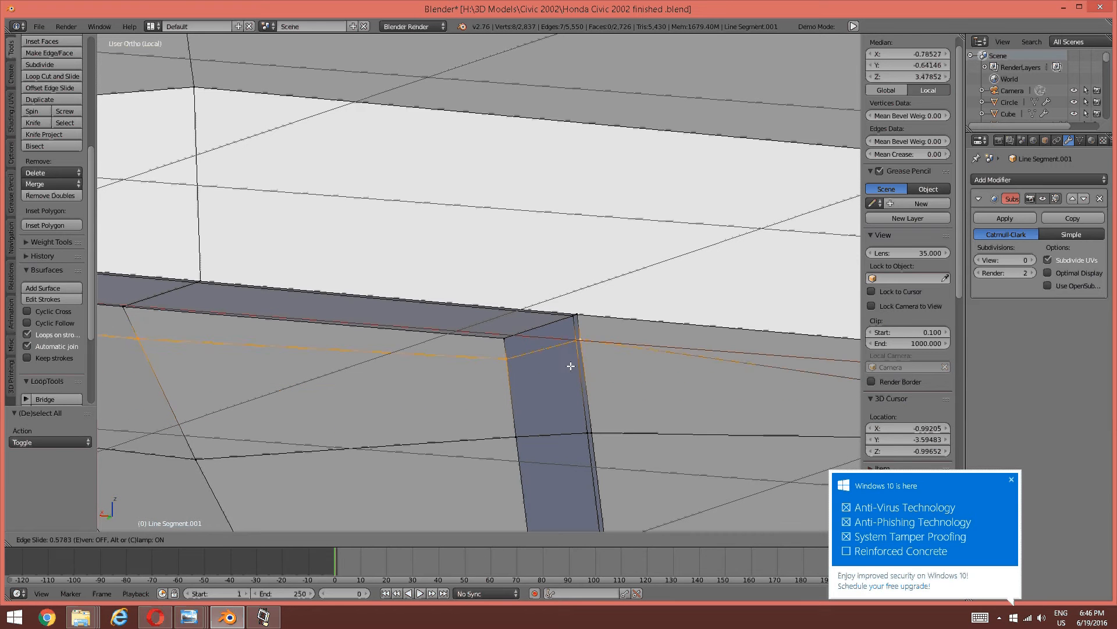
pyautogui.click(572, 348)
pyautogui.press('a')
# Set the Subdivision Surface modifier's View subdivisions to 2 to preview the smoothed pocket.
pyautogui.scroll(-2, 570, 348)
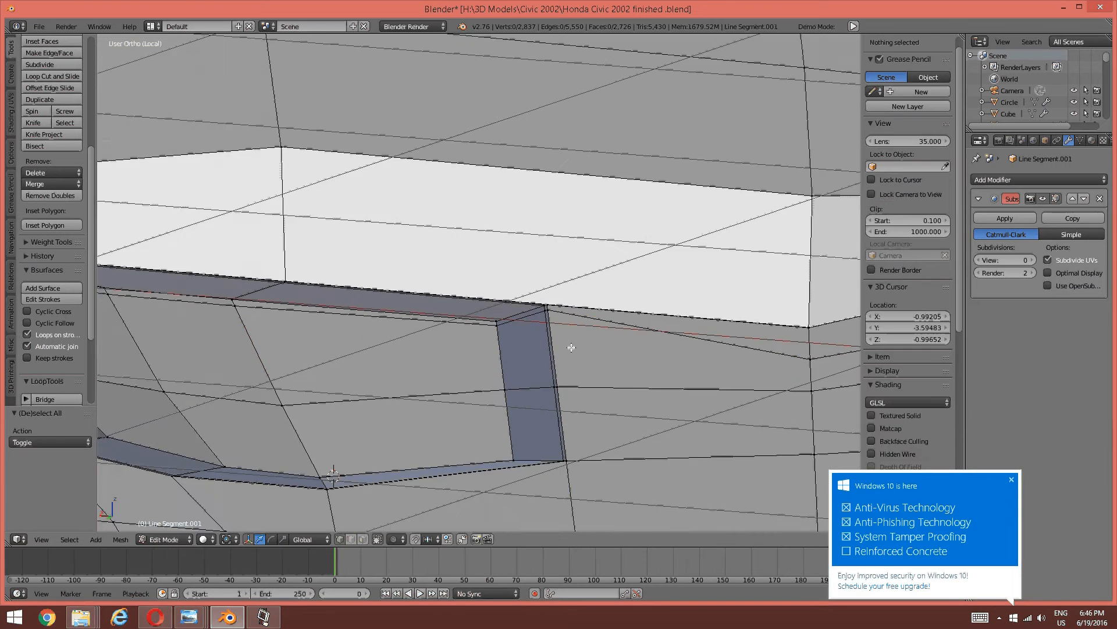
pyautogui.moveTo(571, 348); pyautogui.dragTo(624, 319, button='middle')
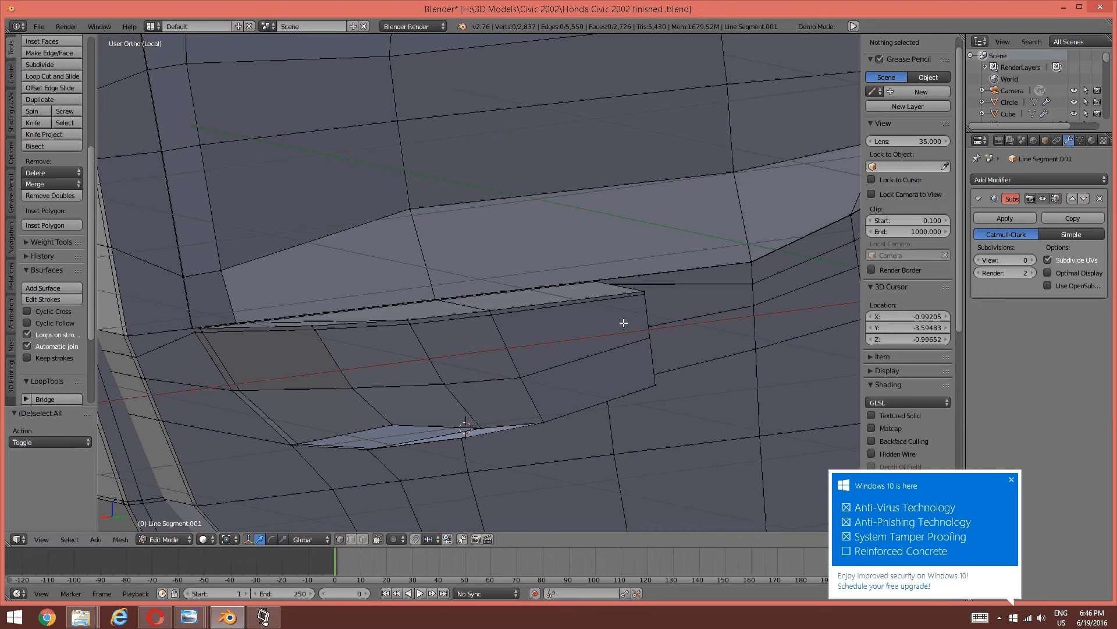
pyautogui.click(1032, 261)
pyautogui.click(1032, 261)
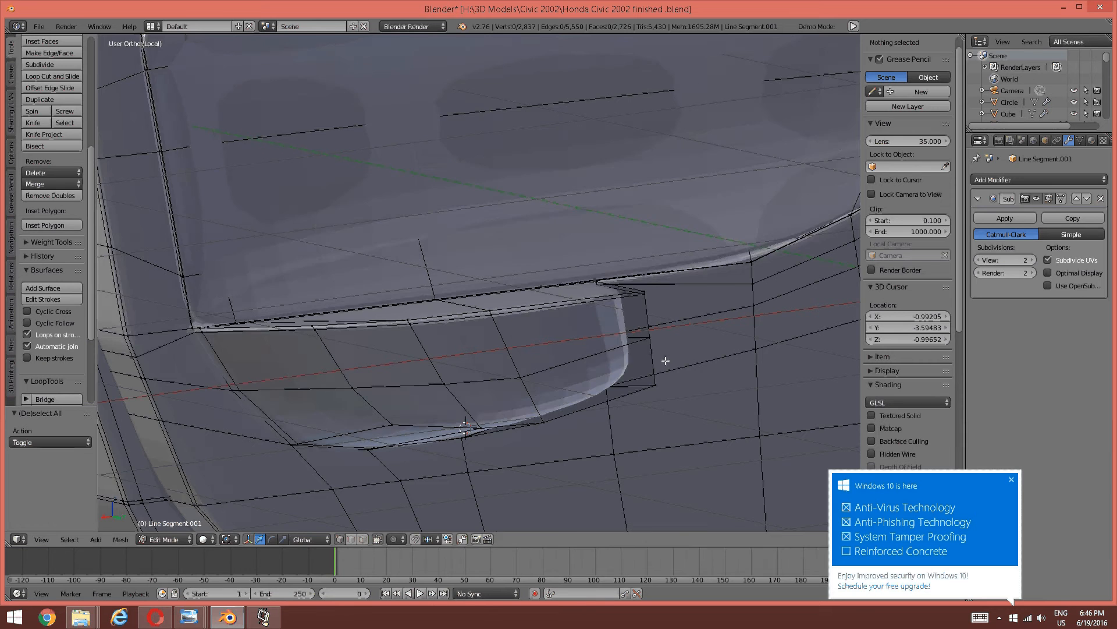
# Add a vertical edge loop through the pocket between its last edge column and the steep end wall.
pyautogui.moveTo(666, 359); pyautogui.dragTo(374, 344, button='middle')
pyautogui.scroll(2, 589, 364)
pyautogui.scroll(2, 552, 349)
pyautogui.hotkey('ctrl', 'r')
pyautogui.click(429, 369)
pyautogui.click(413, 348)
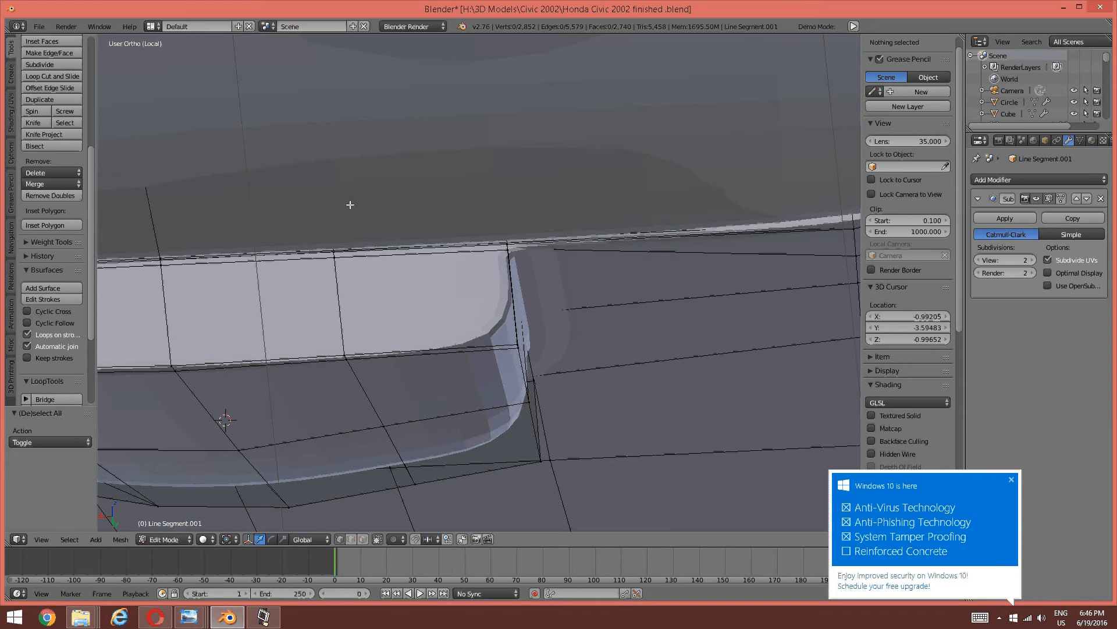
# Hide the linked panel piece that covers the ledge above the pocket.
pyautogui.rightClick(143, 147)
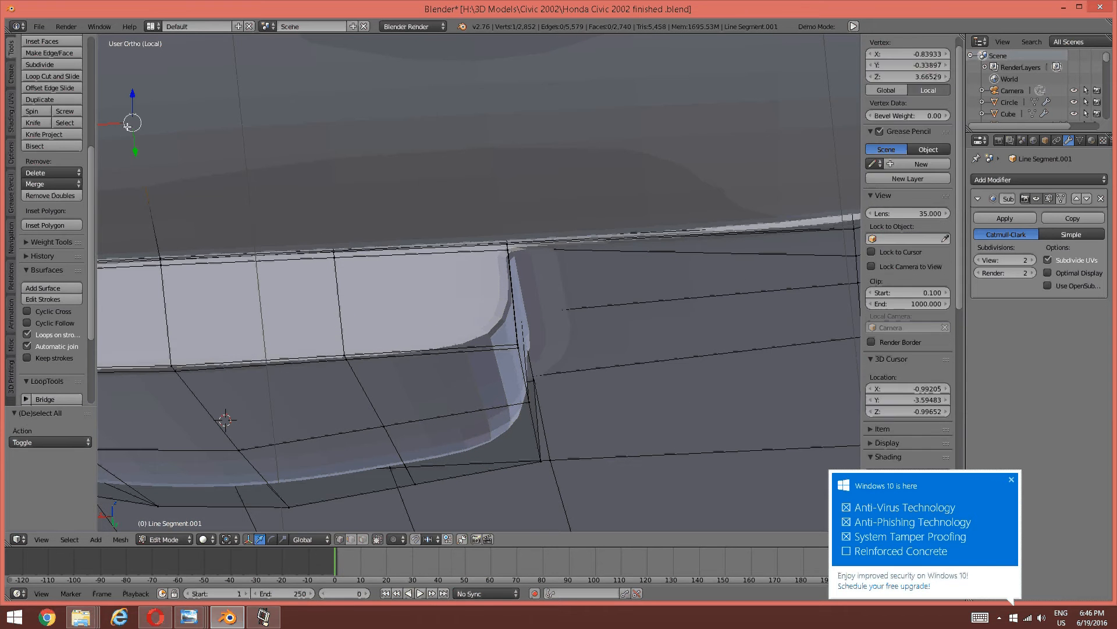
pyautogui.hotkey('ctrl', 'l')
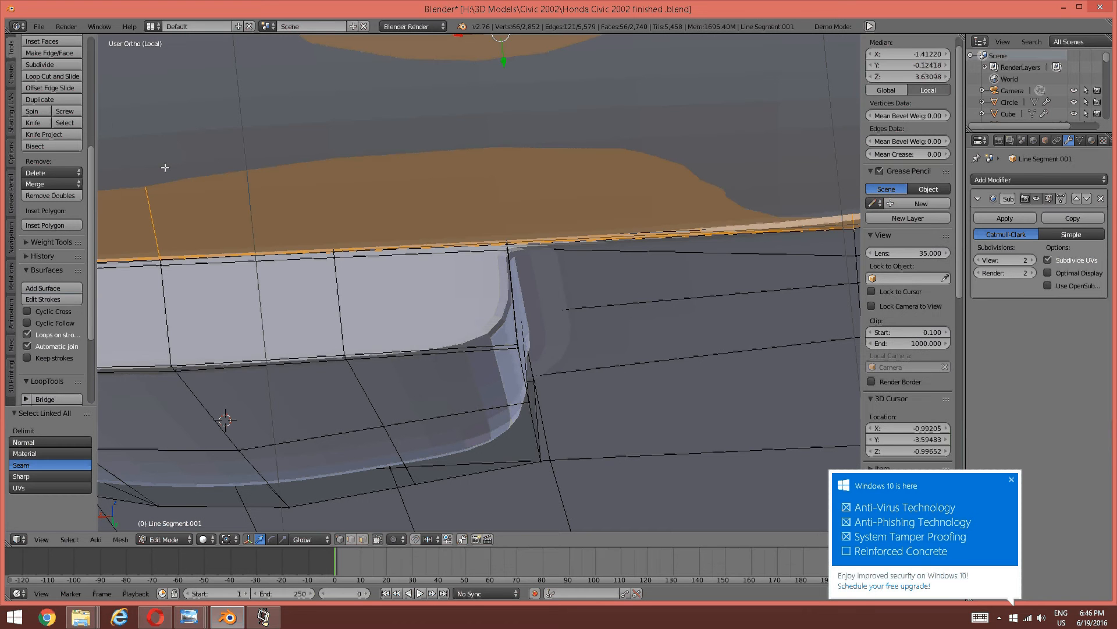
pyautogui.press('h')
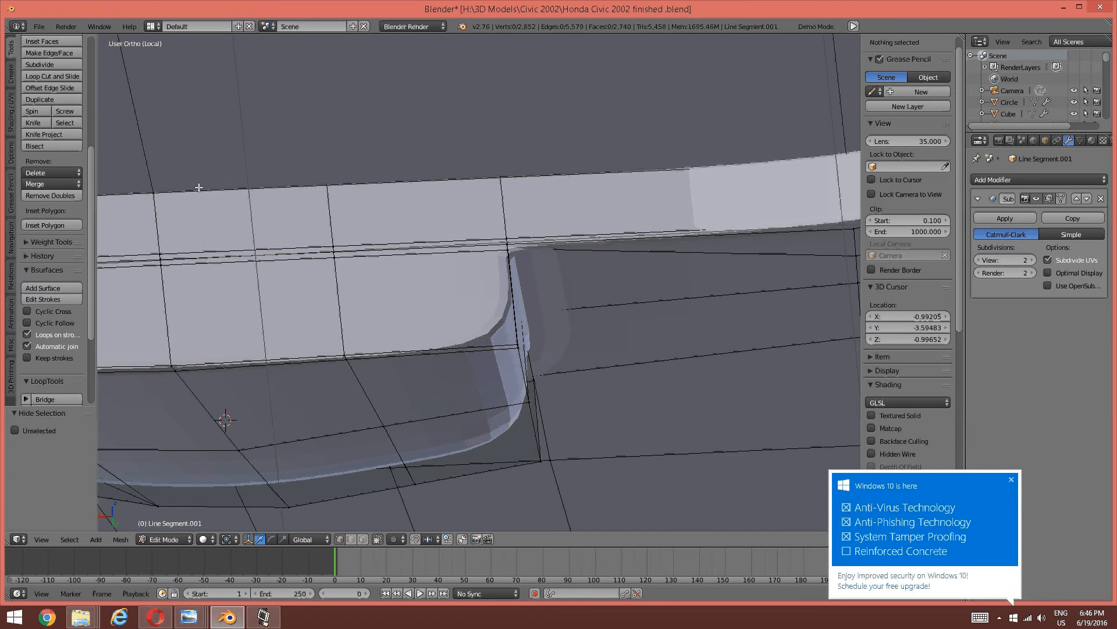
# Edge-slide the pocket portion of the new vertical loop, from the ledge's far edge down the pocket wall to its lower edge.
pyautogui.hotkey('ctrl', 'Tab')
pyautogui.click(277, 223)
pyautogui.rightClick(331, 243)
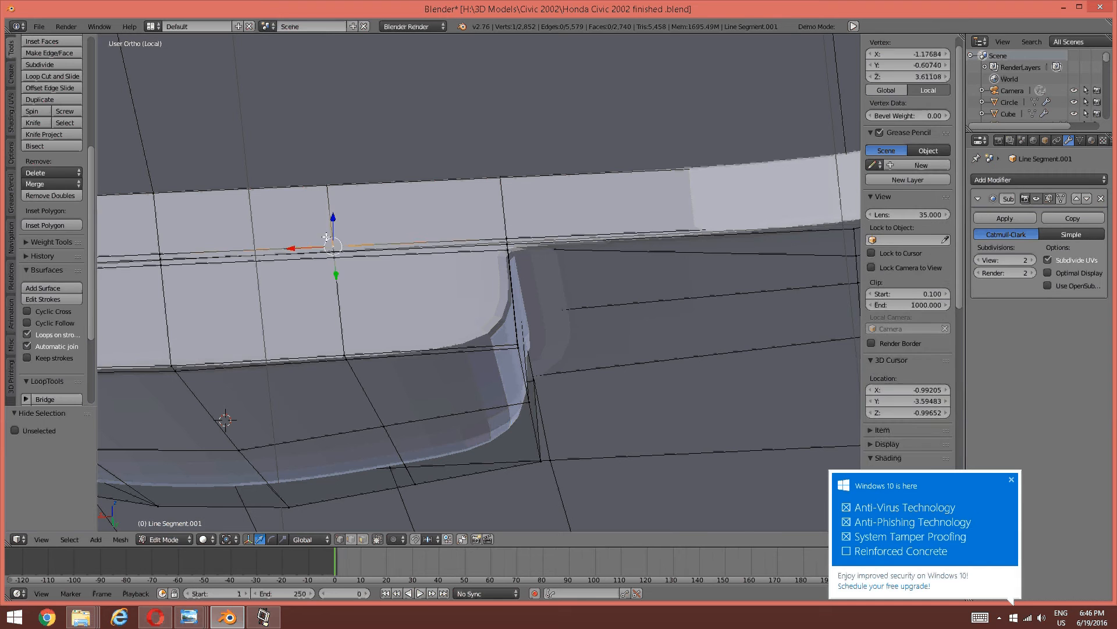
pyautogui.keyDown('shift'); pyautogui.rightClick(334, 259); pyautogui.keyUp('shift')
pyautogui.keyDown('shift'); pyautogui.rightClick(334, 252); pyautogui.keyUp('shift')
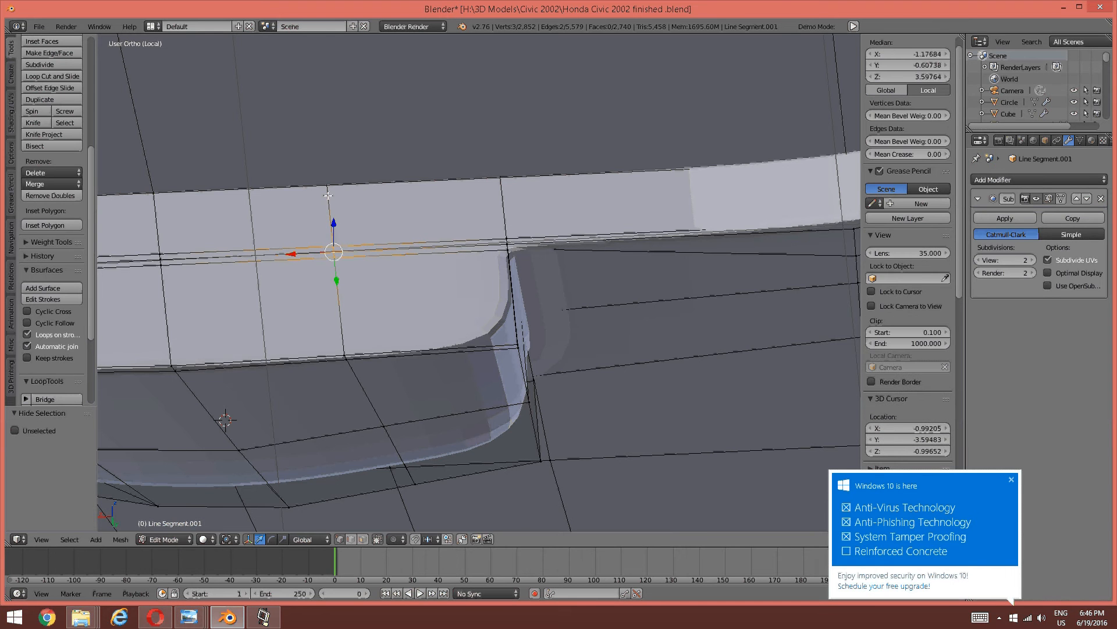
pyautogui.moveTo(330, 180)
pyautogui.mouseDown(button='middle')
pyautogui.moveTo(292, 182)
pyautogui.moveTo(324, 187)
pyautogui.mouseUp(button='middle')
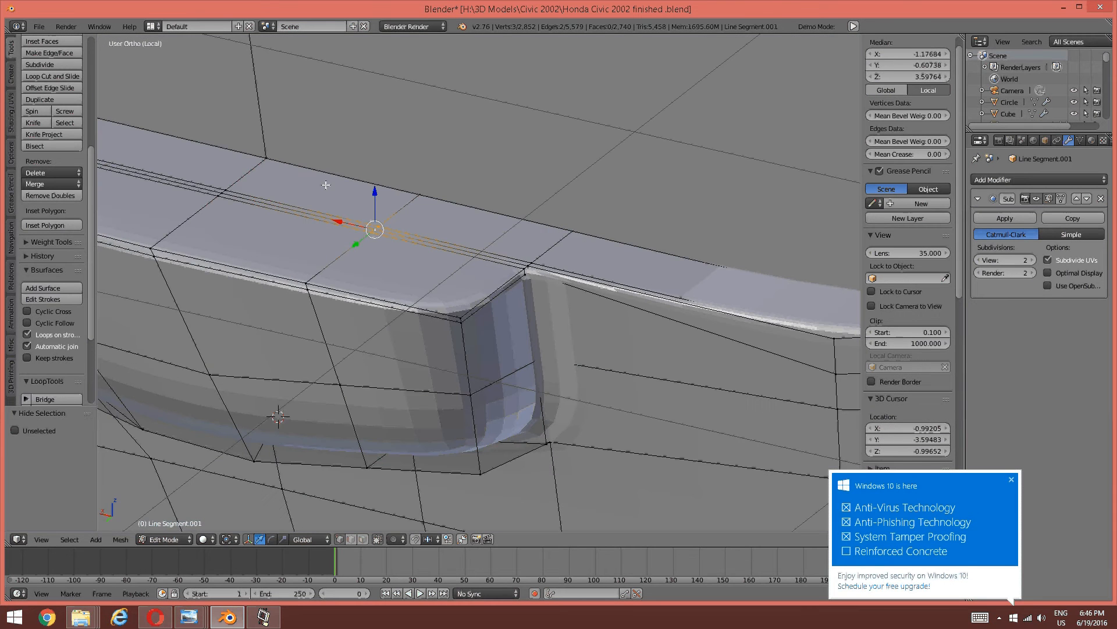
pyautogui.press('z')
pyautogui.click(412, 187)
pyautogui.keyDown('shift'); pyautogui.rightClick(427, 192); pyautogui.keyUp('shift')
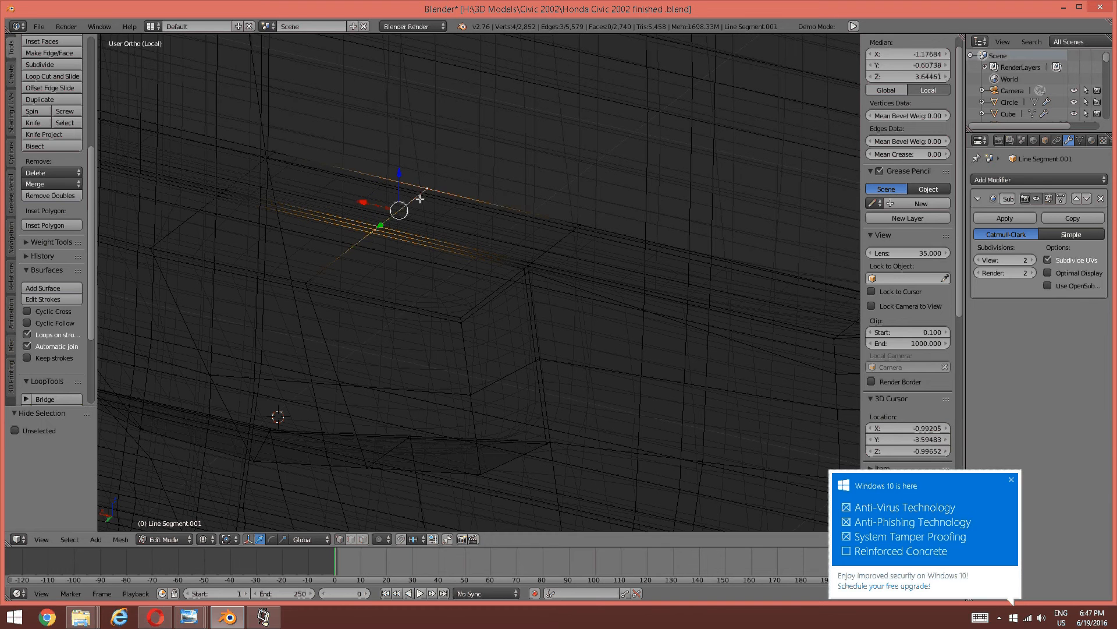
pyautogui.press('z')
pyautogui.click(418, 260)
pyautogui.moveTo(419, 263); pyautogui.dragTo(437, 264, button='middle')
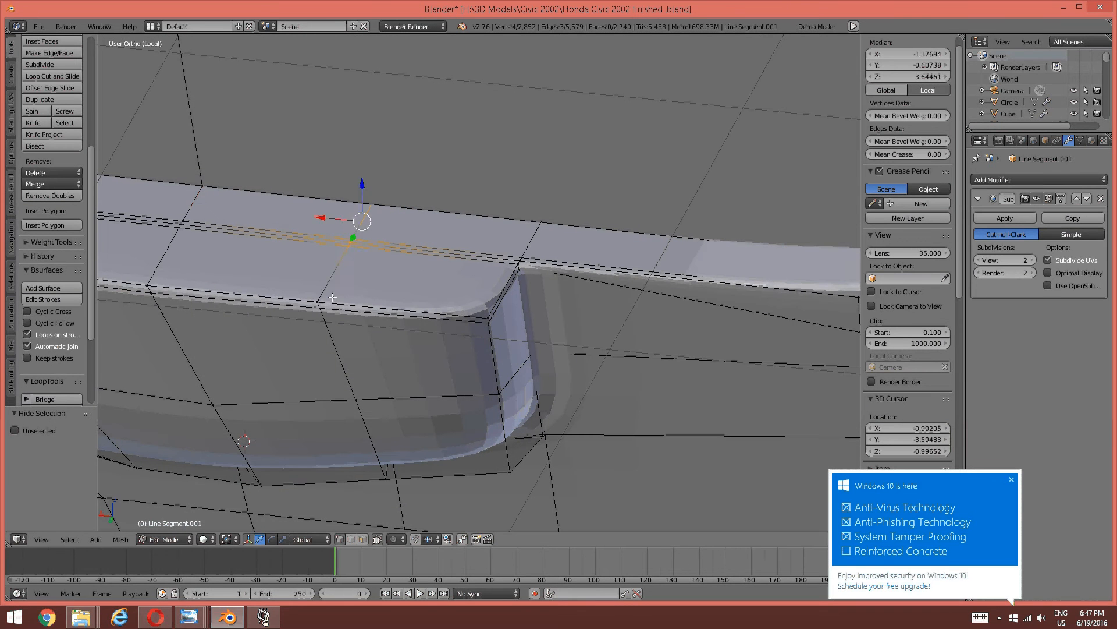
pyautogui.keyDown('shift'); pyautogui.rightClick(324, 311); pyautogui.keyUp('shift')
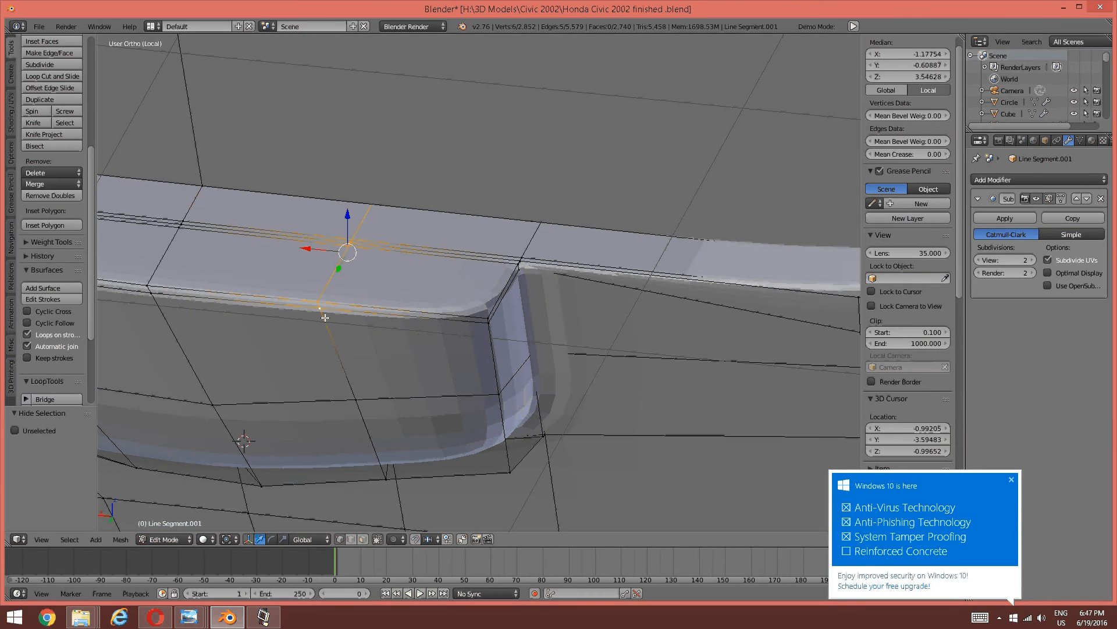
pyautogui.keyDown('shift'); pyautogui.rightClick(311, 313); pyautogui.keyUp('shift')
pyautogui.moveTo(312, 312); pyautogui.dragTo(352, 280, button='middle')
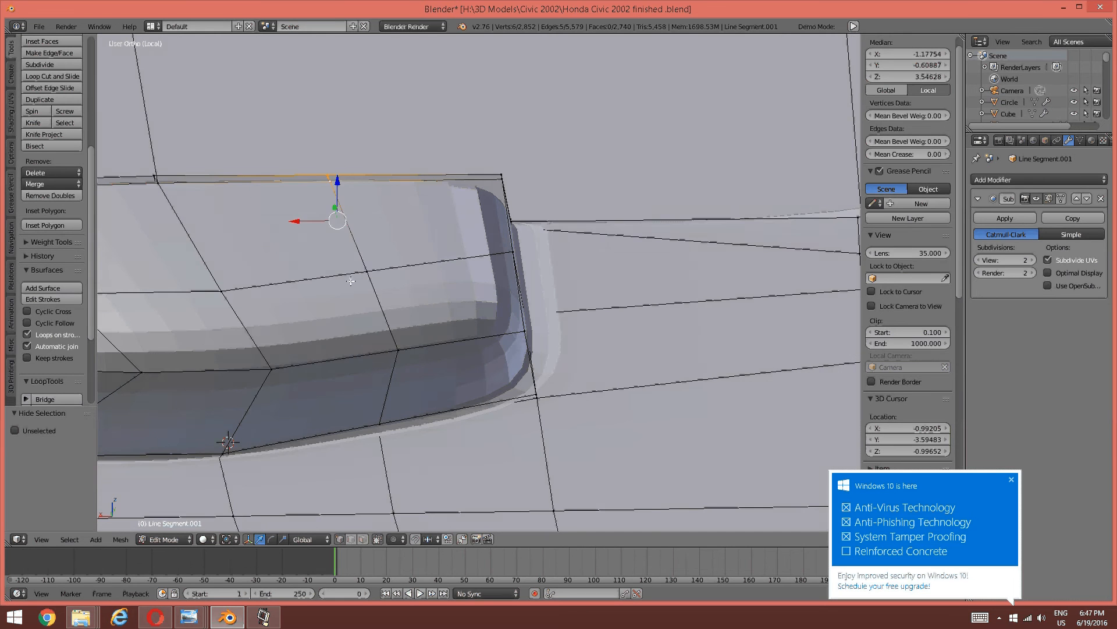
pyautogui.keyDown('shift'); pyautogui.rightClick(362, 277); pyautogui.keyUp('shift')
pyautogui.keyDown('shift'); pyautogui.rightClick(397, 350); pyautogui.keyUp('shift')
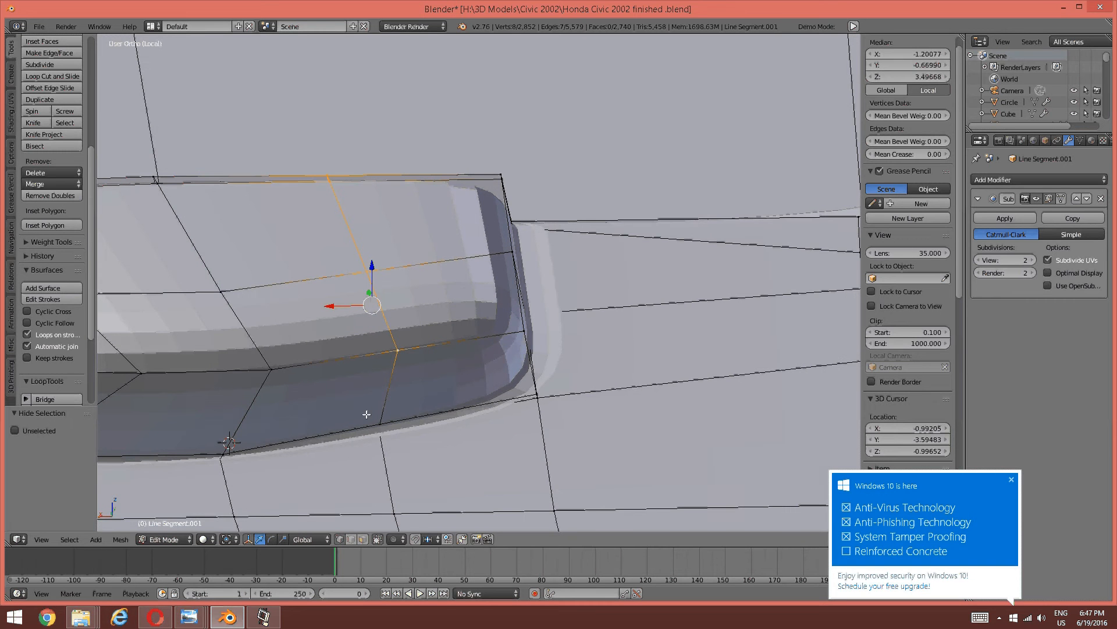
pyautogui.moveTo(402, 401); pyautogui.dragTo(392, 329, button='middle')
pyautogui.keyDown('shift'); pyautogui.rightClick(388, 432); pyautogui.keyUp('shift')
pyautogui.keyDown('shift'); pyautogui.rightClick(390, 447); pyautogui.keyUp('shift')
pyautogui.hotkey('ctrl', 'e')
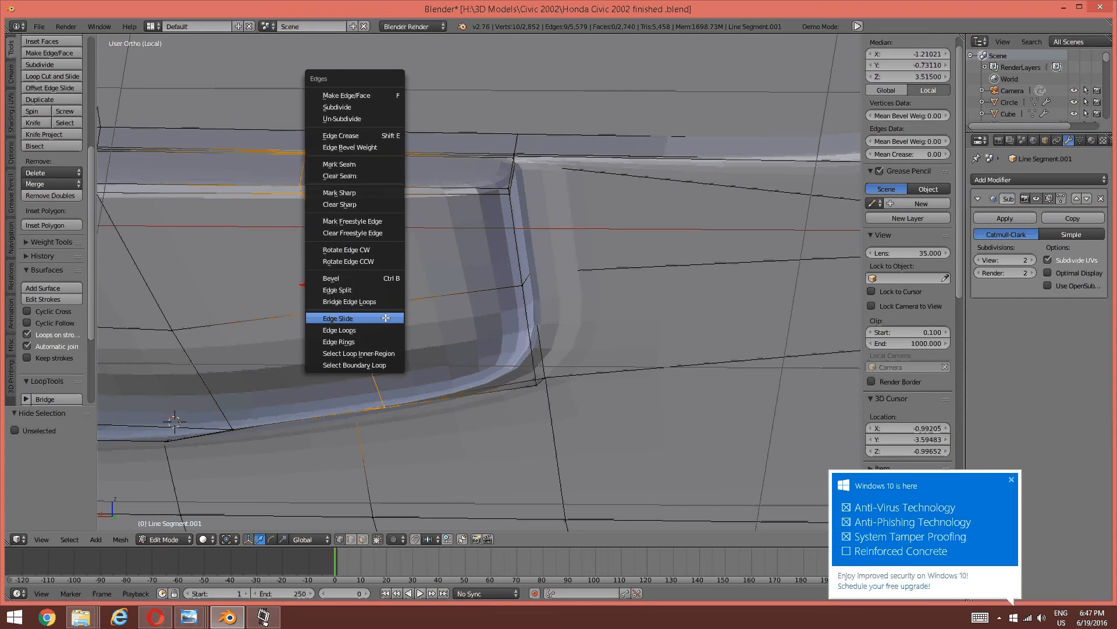
# Try sliding the selected edge loop that crosses the curved ledge on the door panel.
pyautogui.click(386, 318)
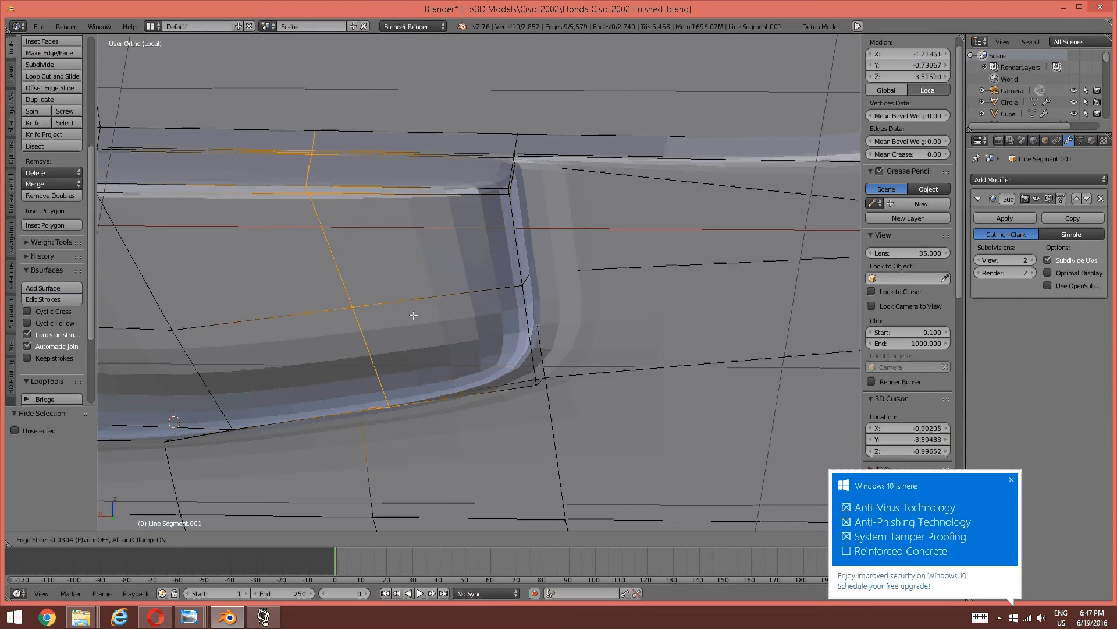
pyautogui.click(554, 309)
pyautogui.press('a')
pyautogui.scroll(-4, 496, 240)
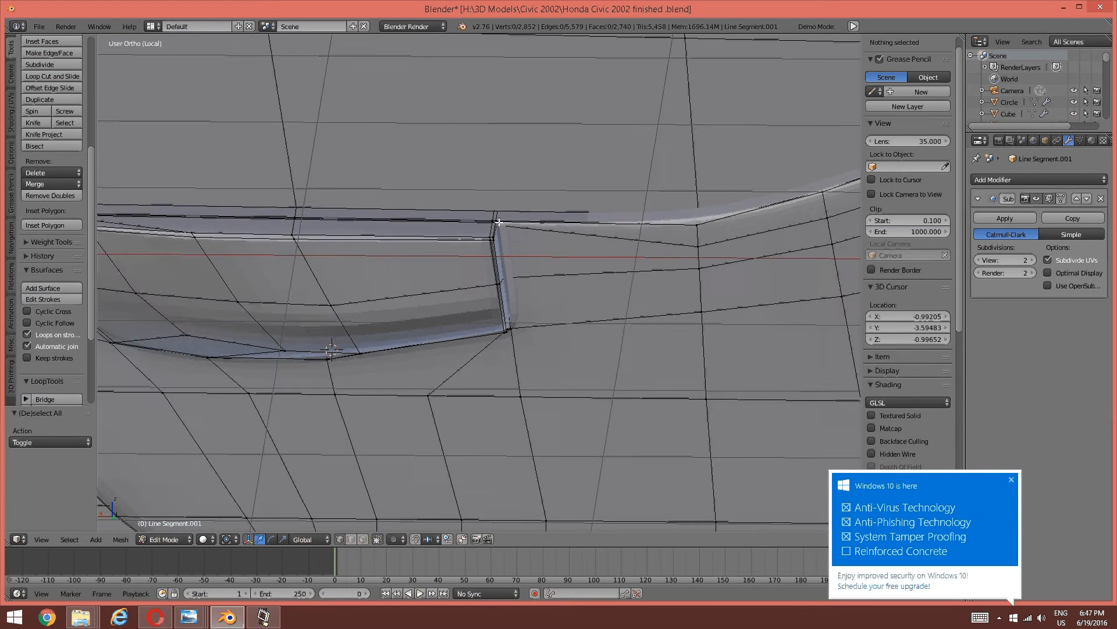
pyautogui.scroll(-1, 512, 201)
pyautogui.moveTo(513, 198)
pyautogui.mouseDown(button='middle')
pyautogui.moveTo(448, 245)
pyautogui.moveTo(460, 230)
pyautogui.moveTo(346, 241)
pyautogui.moveTo(349, 219)
pyautogui.moveTo(429, 224)
pyautogui.moveTo(386, 230)
pyautogui.mouseUp(button='middle')
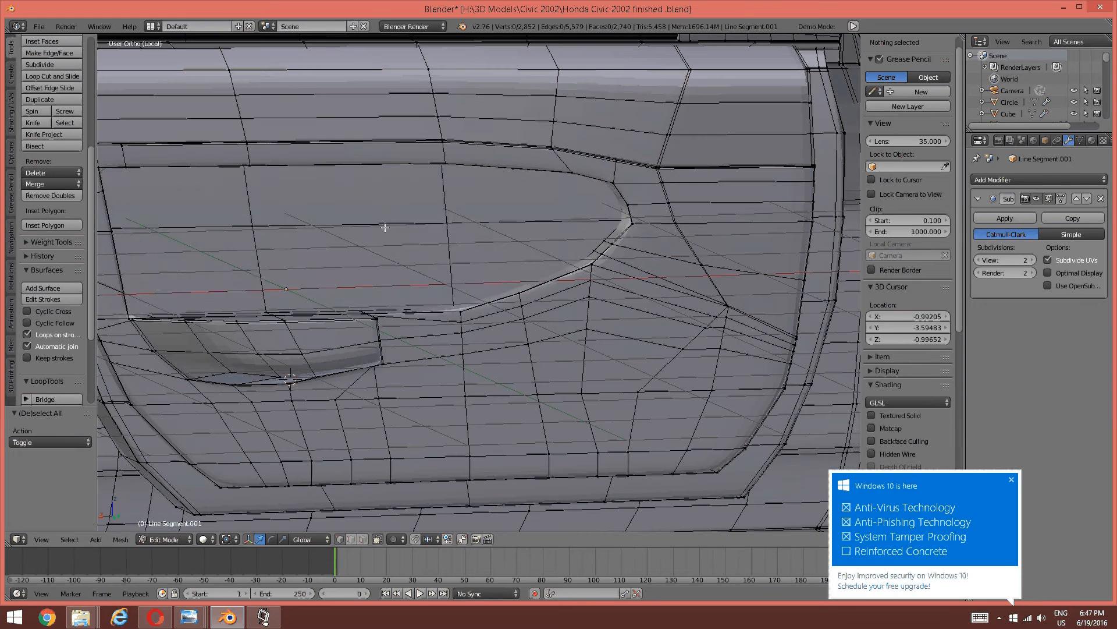
pyautogui.hotkey('ctrl', 'z')
pyautogui.hotkey('ctrl', 'z')
pyautogui.press('a')
# Select all the faces covering the flat top of the door panel's curved ledge, including the narrow border faces at its end.
pyautogui.scroll(4, 589, 80)
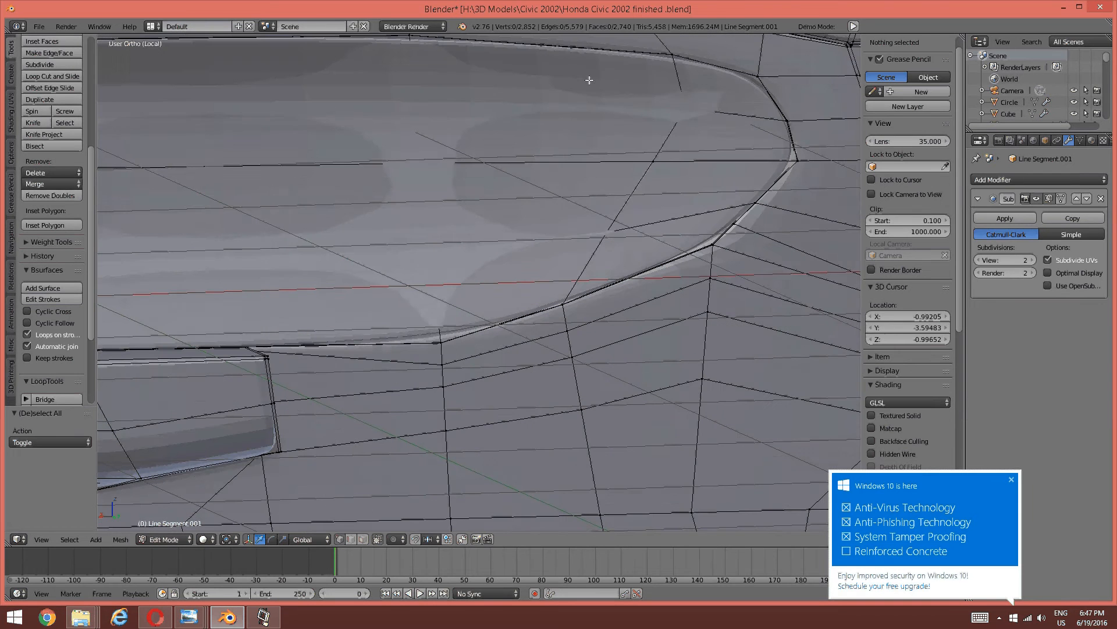
pyautogui.moveTo(620, 130); pyautogui.dragTo(478, 245, button='middle')
pyautogui.scroll(-2, 569, 178)
pyautogui.scroll(2, 342, 279)
pyautogui.scroll(4, 477, 244)
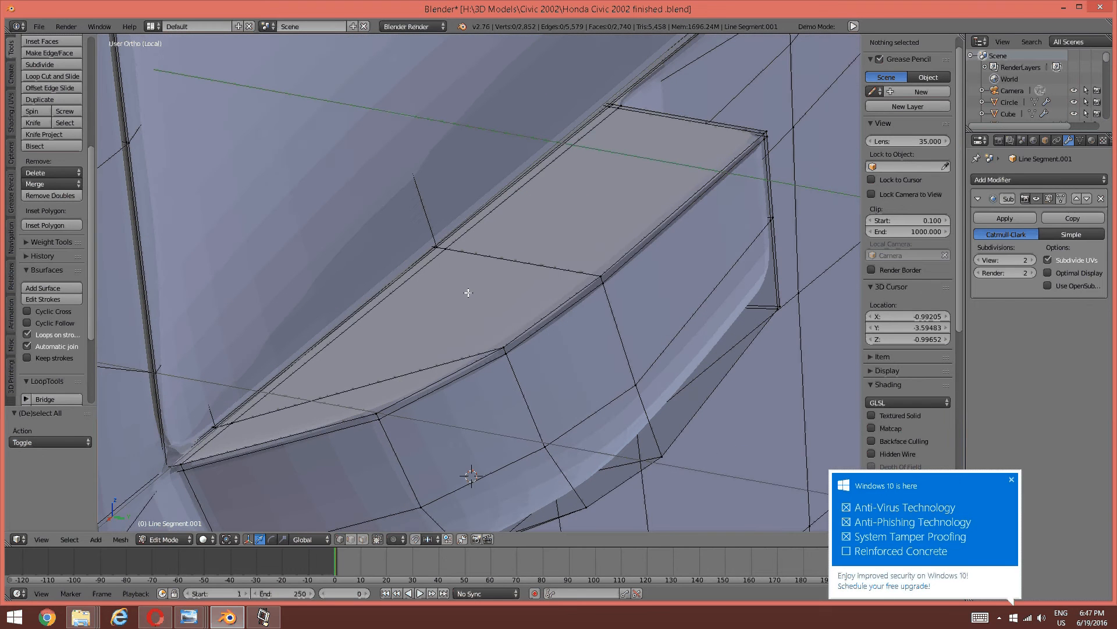
pyautogui.hotkey('ctrl', 'Tab')
pyautogui.click(384, 340)
pyautogui.rightClick(345, 367)
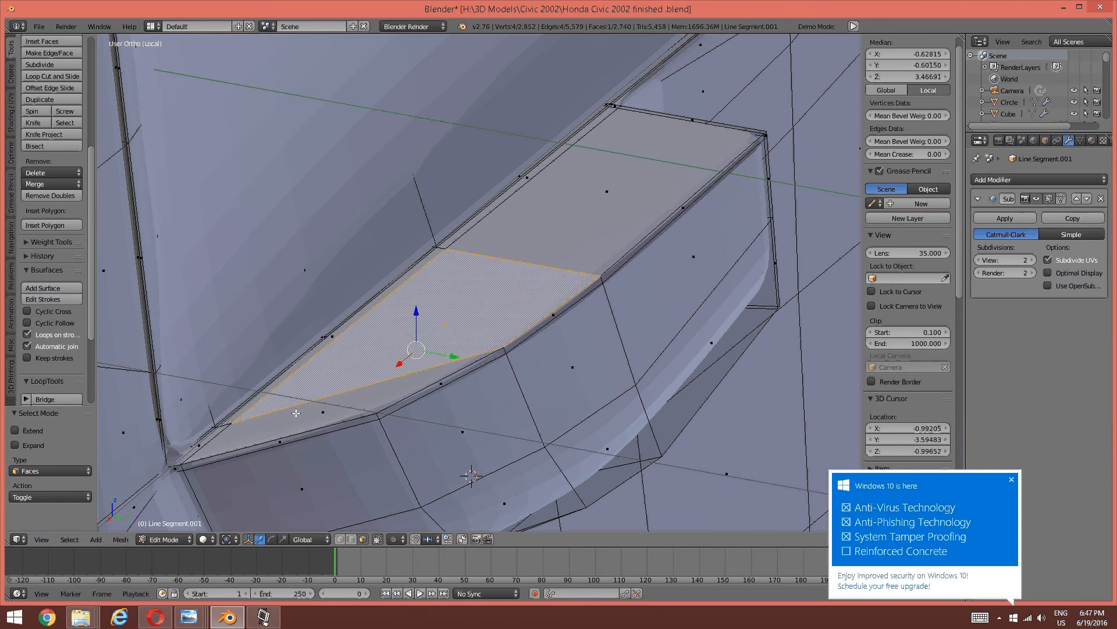
pyautogui.keyDown('shift'); pyautogui.rightClick(294, 412); pyautogui.keyUp('shift')
pyautogui.keyDown('shift'); pyautogui.rightClick(206, 439); pyautogui.keyUp('shift')
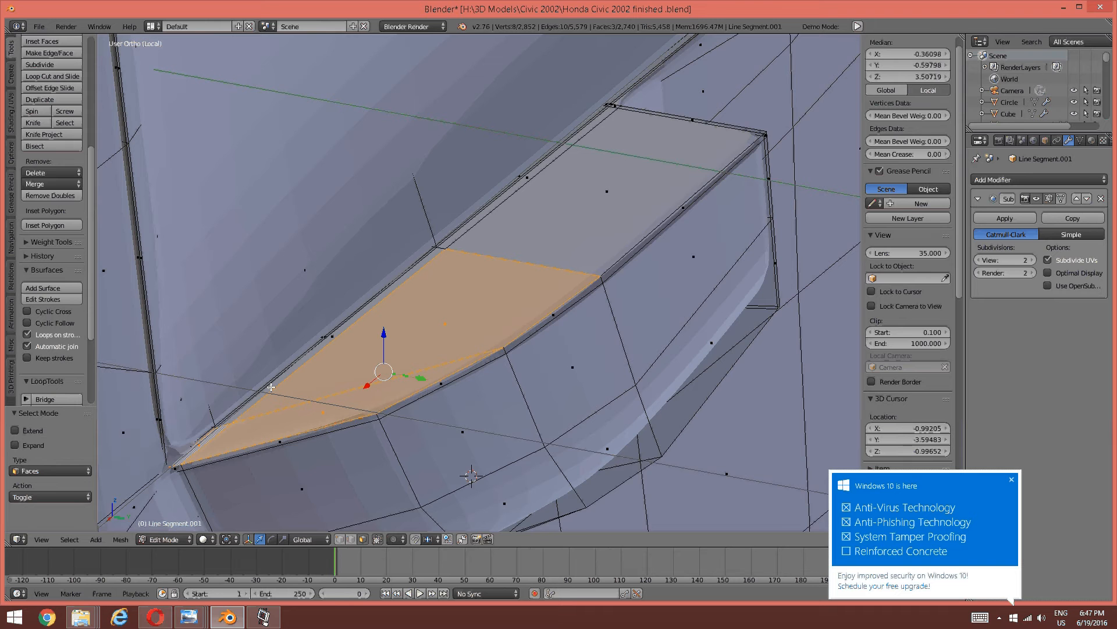
pyautogui.keyDown('shift'); pyautogui.rightClick(317, 346); pyautogui.keyUp('shift')
pyautogui.keyDown('shift'); pyautogui.moveTo(541, 168); pyautogui.dragTo(431, 282, button='middle'); pyautogui.keyUp('shift')
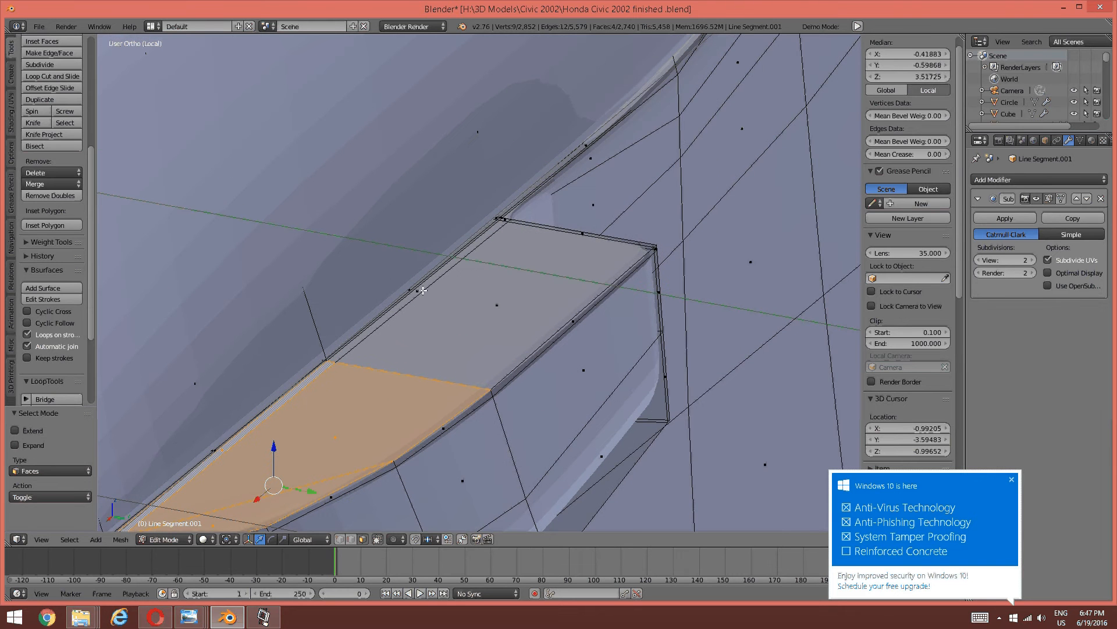
pyautogui.keyDown('shift'); pyautogui.rightClick(431, 281); pyautogui.keyUp('shift')
pyautogui.keyDown('shift'); pyautogui.rightClick(572, 254); pyautogui.keyUp('shift')
pyautogui.moveTo(573, 253); pyautogui.dragTo(485, 281, button='middle')
pyautogui.keyDown('shift'); pyautogui.rightClick(485, 282); pyautogui.keyUp('shift')
pyautogui.moveTo(360, 327); pyautogui.dragTo(415, 350, button='middle')
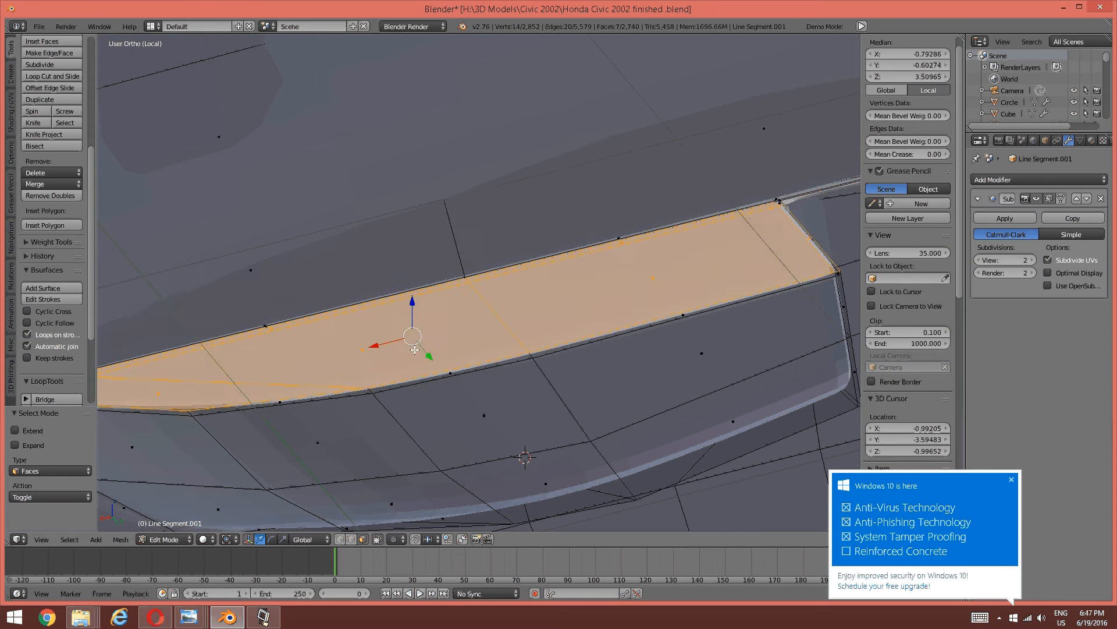
# Try extruding a duplicate of the ledge's top faces upward by about 0.04, and try shrinking the original faces.
pyautogui.hotkey('shift', 'd')
pyautogui.rightClick(464, 320)
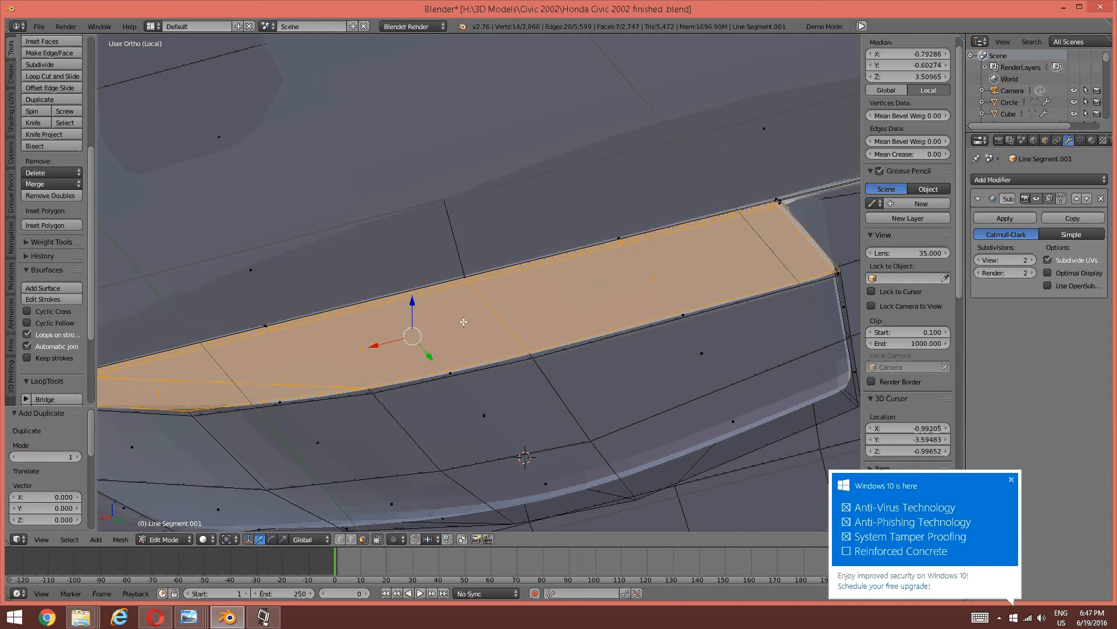
pyautogui.press('e')
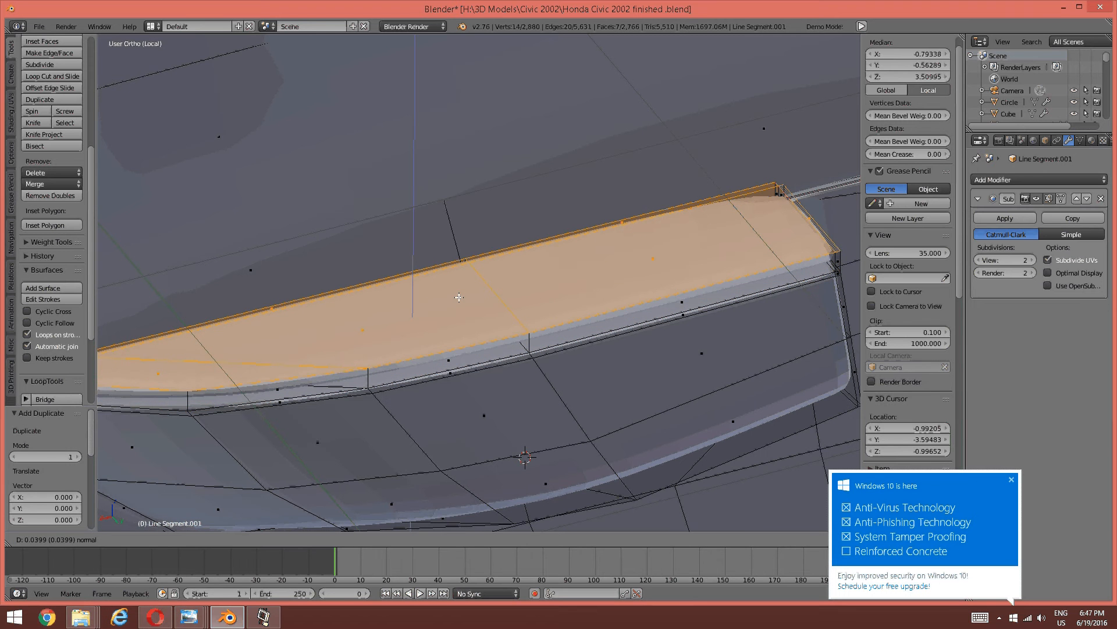
pyautogui.rightClick(458, 297)
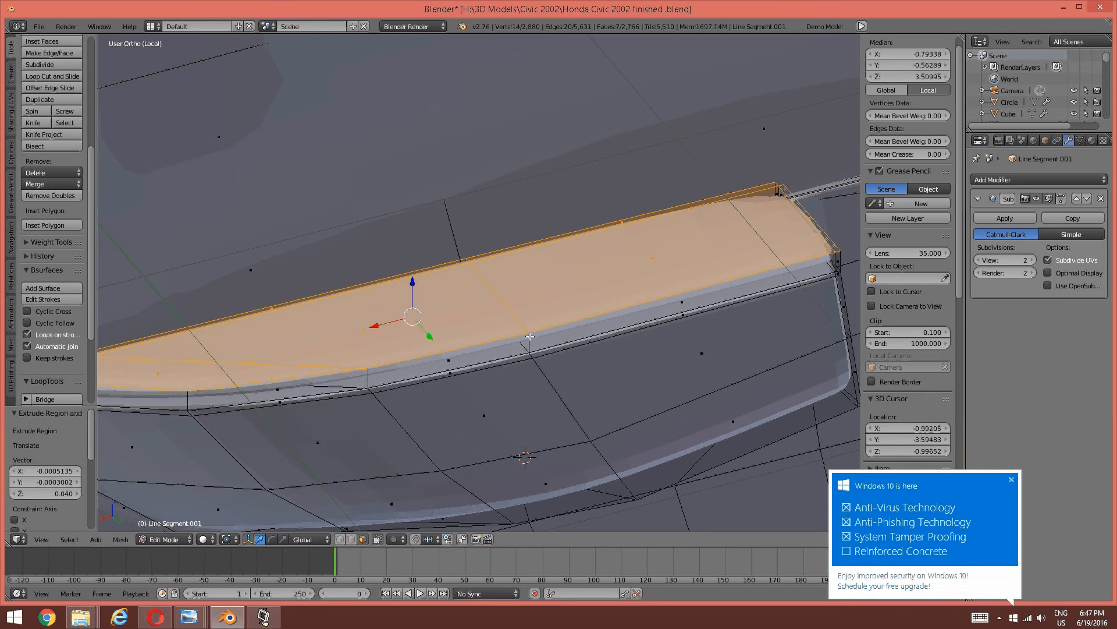
pyautogui.hotkey('ctrl', 'z')
pyautogui.hotkey('ctrl', 'z')
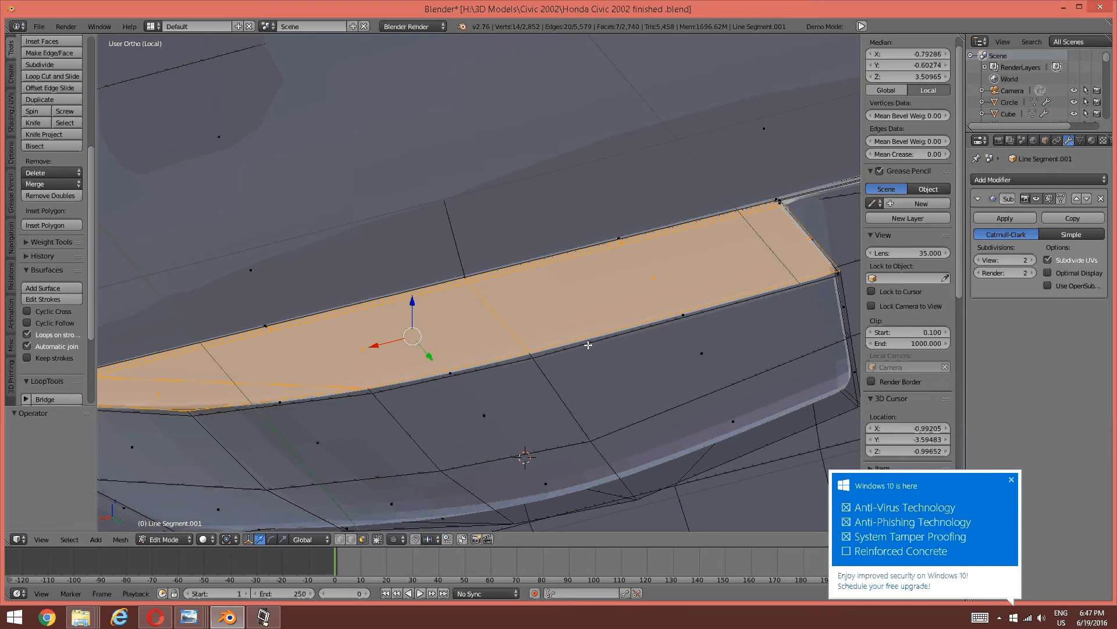
pyautogui.press('s')
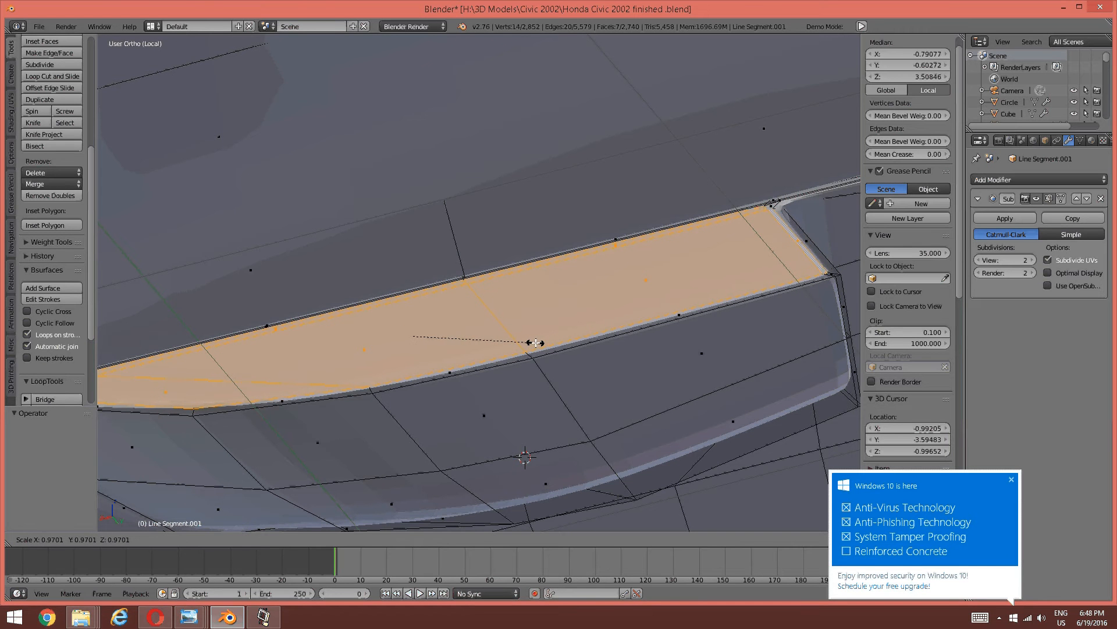
pyautogui.press('Escape')
# Duplicate the ledge's top faces in place and scale the copy uniformly to about 0.964.
pyautogui.hotkey('shift', 'd')
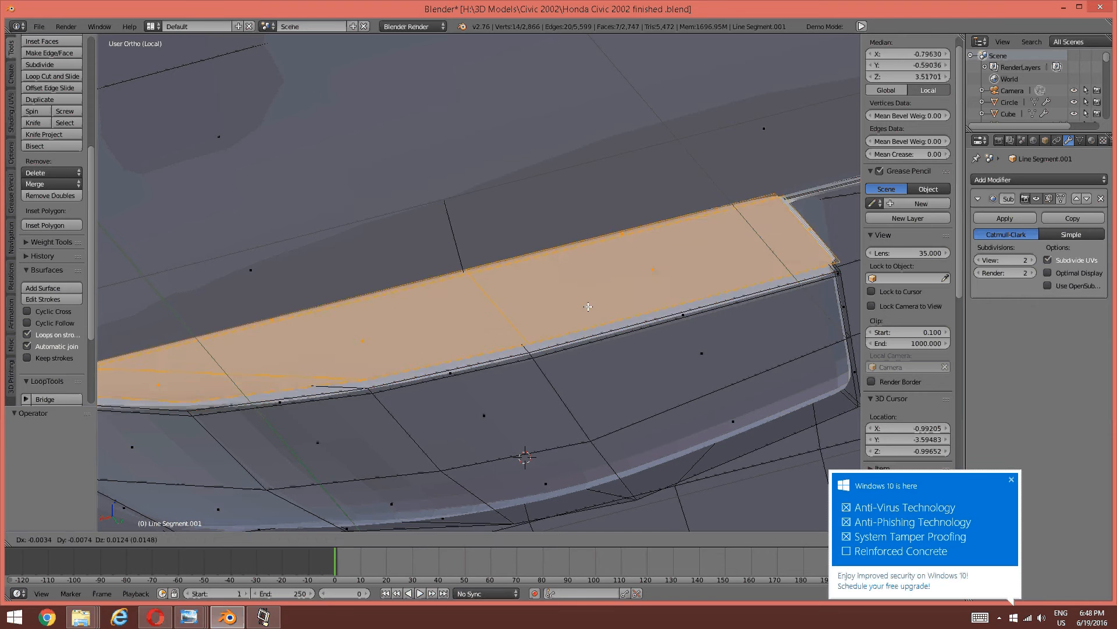
pyautogui.press('Escape')
pyautogui.press('s')
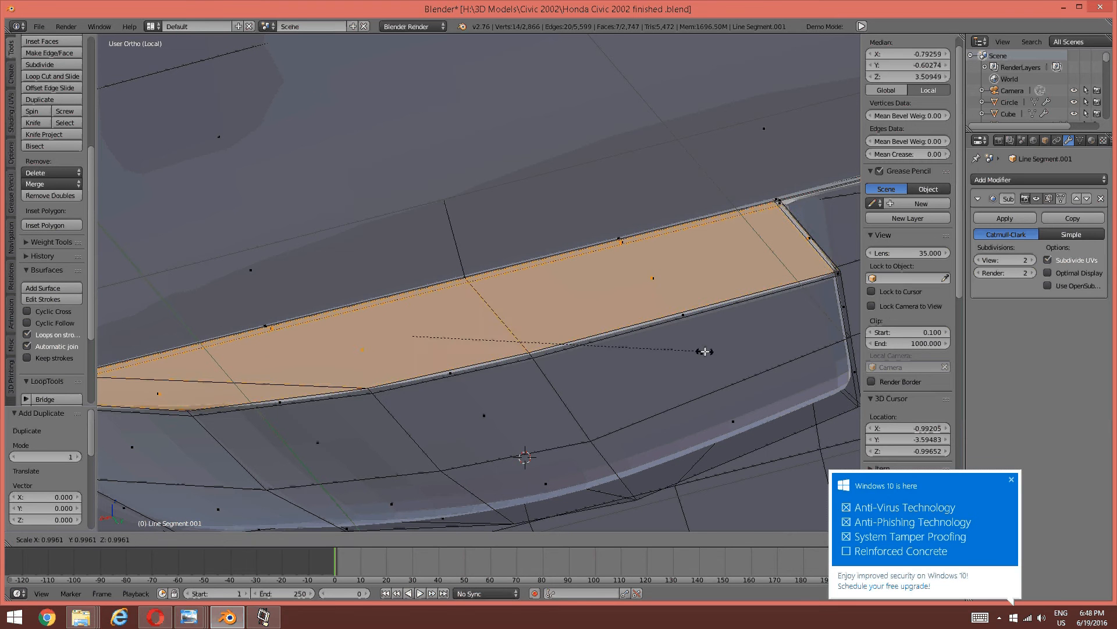
pyautogui.click(635, 346)
pyautogui.moveTo(635, 346); pyautogui.dragTo(680, 329, button='middle')
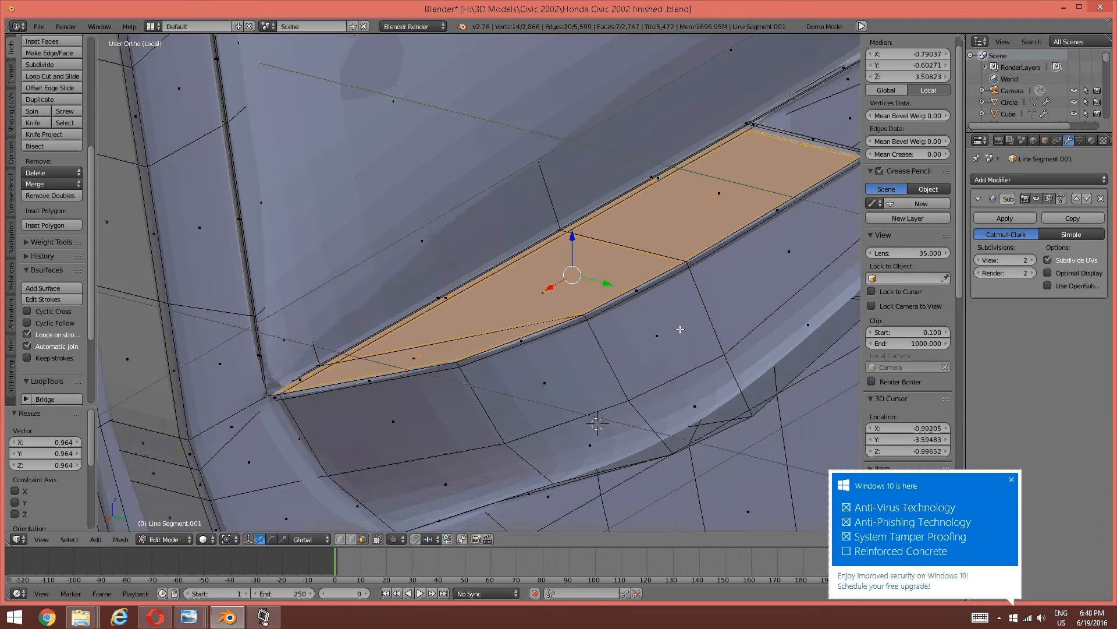
# Extrude the scaled copy of the ledge's top upward by about 0.035 and raise its upper faces slightly more.
pyautogui.press('e')
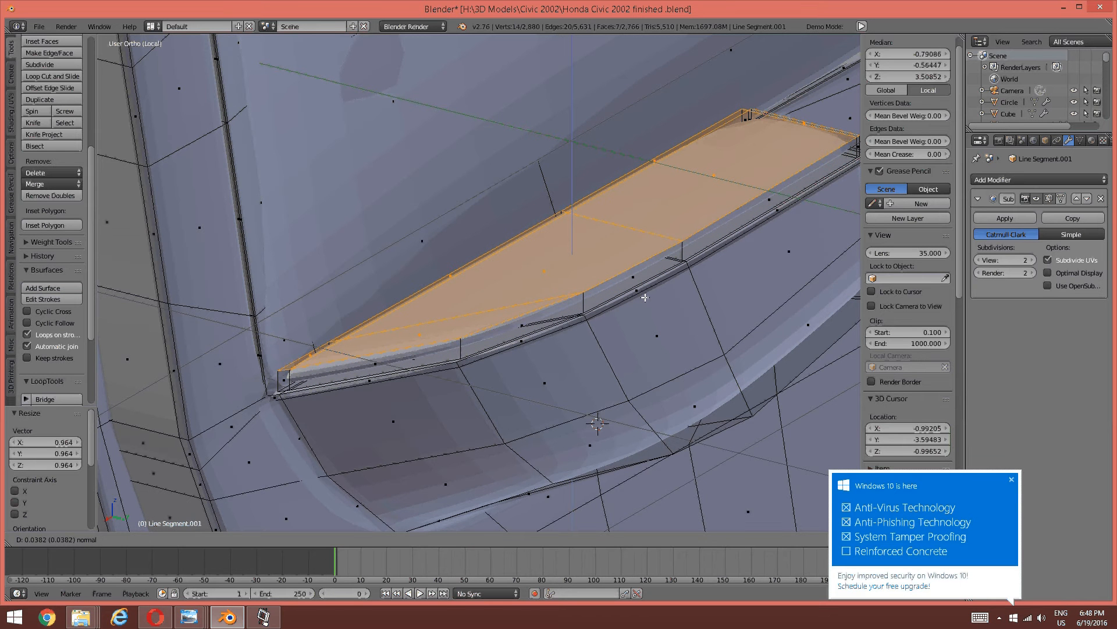
pyautogui.click(530, 328)
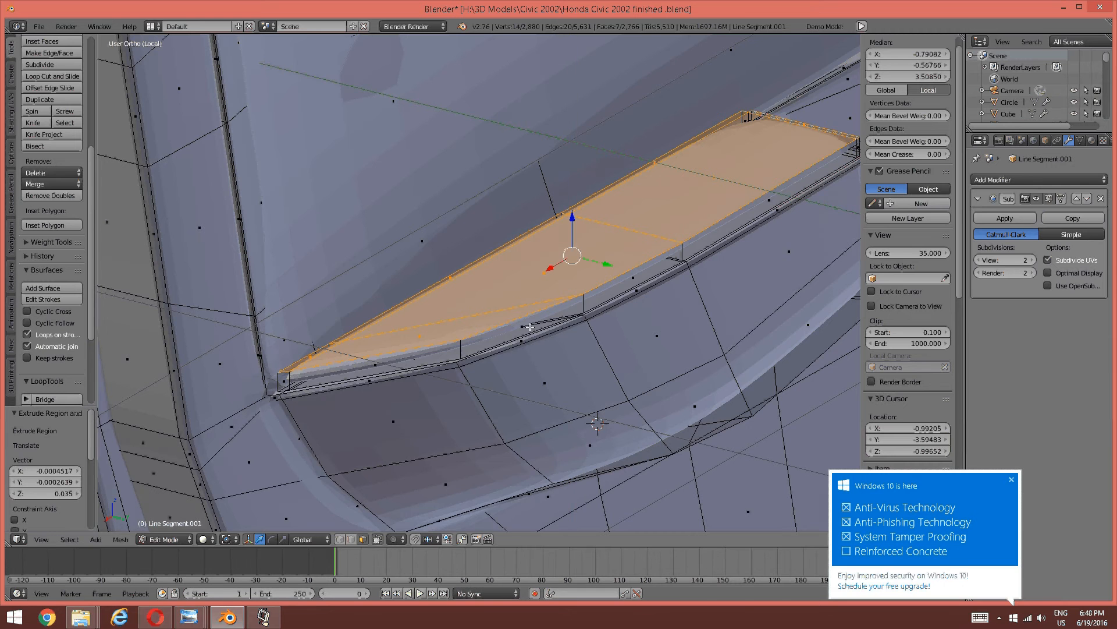
pyautogui.moveTo(519, 317); pyautogui.dragTo(493, 301, button='middle')
pyautogui.scroll(4, 505, 291)
pyautogui.moveTo(570, 278); pyautogui.dragTo(570, 271)
pyautogui.press('a')
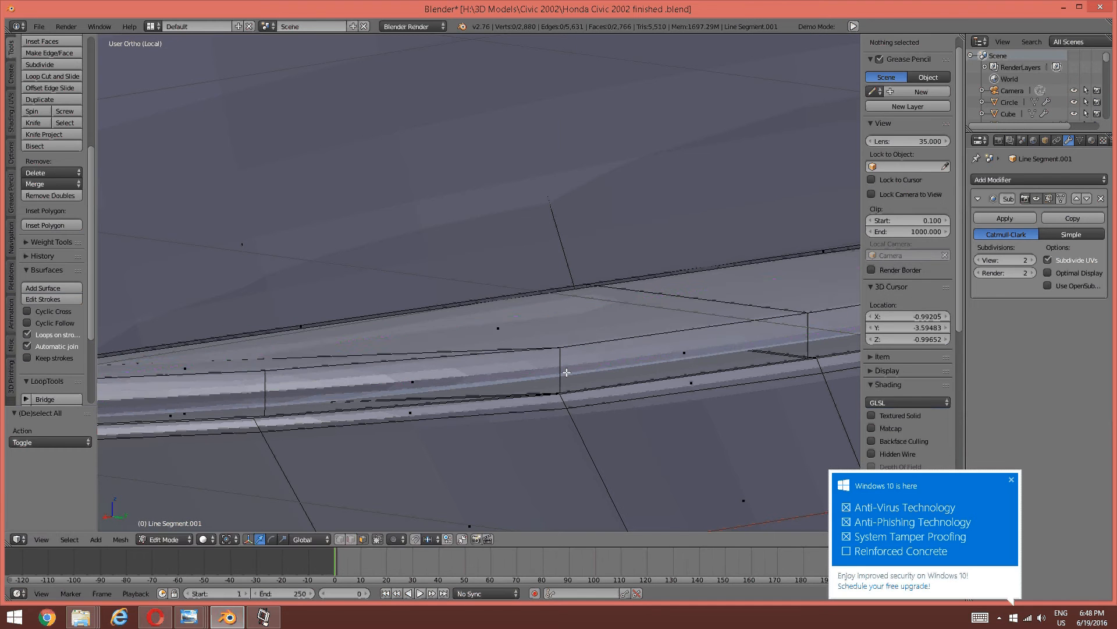
# Add a loop cut around the extruded piece's side wall and slide it close to the lower edge.
pyautogui.hotkey('ctrl', 'r')
pyautogui.click(565, 375)
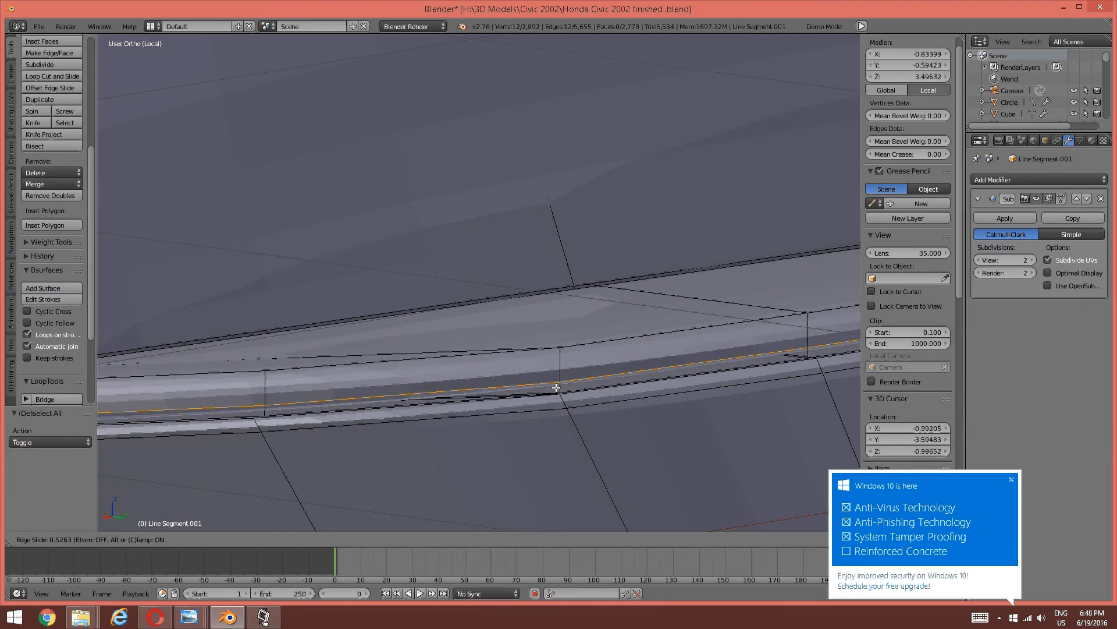
pyautogui.click(557, 389)
pyautogui.press('a')
pyautogui.moveTo(556, 389); pyautogui.dragTo(508, 387, button='middle')
pyautogui.scroll(6, 504, 384)
# Delete the four small faces at the end corner of the extruded piece, using wireframe display to select them.
pyautogui.hotkey('ctrl', 'Tab')
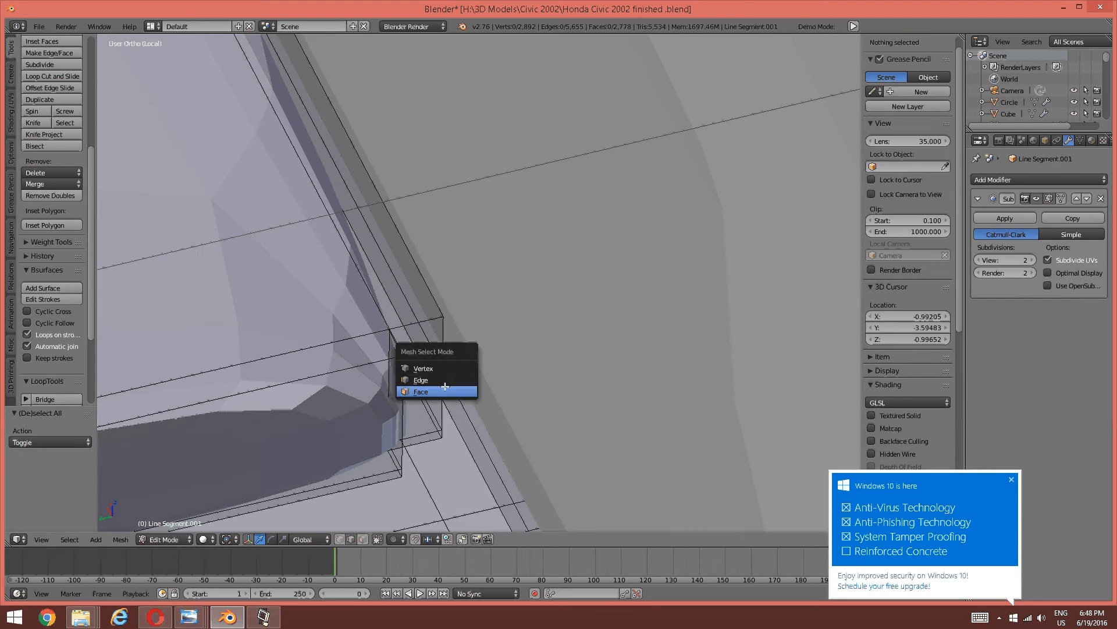
pyautogui.click(447, 390)
pyautogui.rightClick(433, 393)
pyautogui.moveTo(436, 395); pyautogui.dragTo(308, 406, button='middle')
pyautogui.keyDown('shift'); pyautogui.rightClick(374, 438); pyautogui.keyUp('shift')
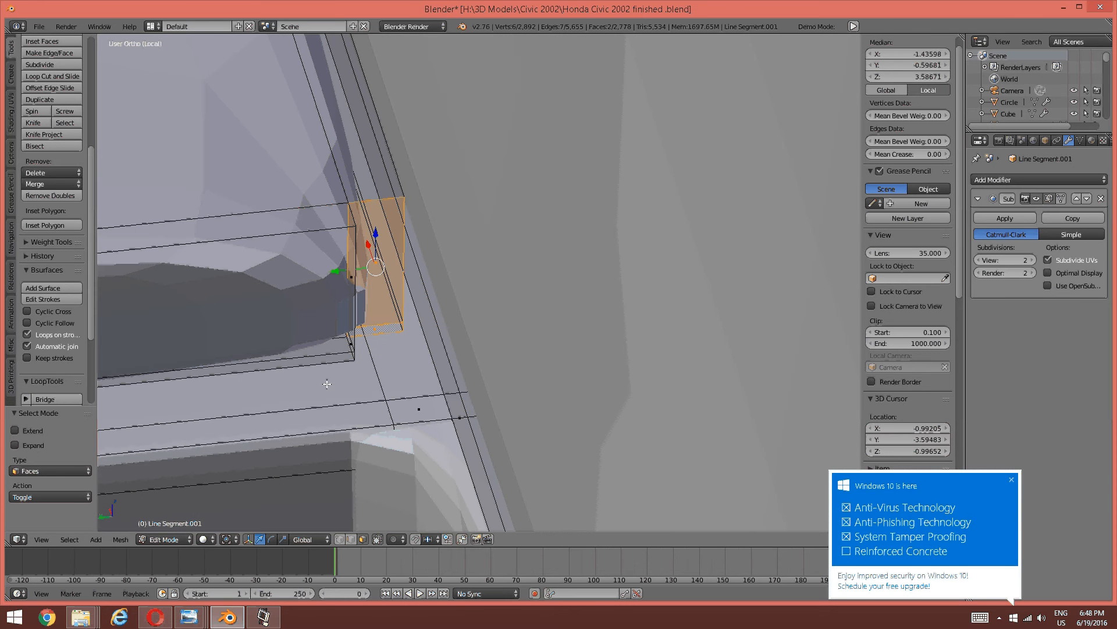
pyautogui.press('z')
pyautogui.click(434, 362)
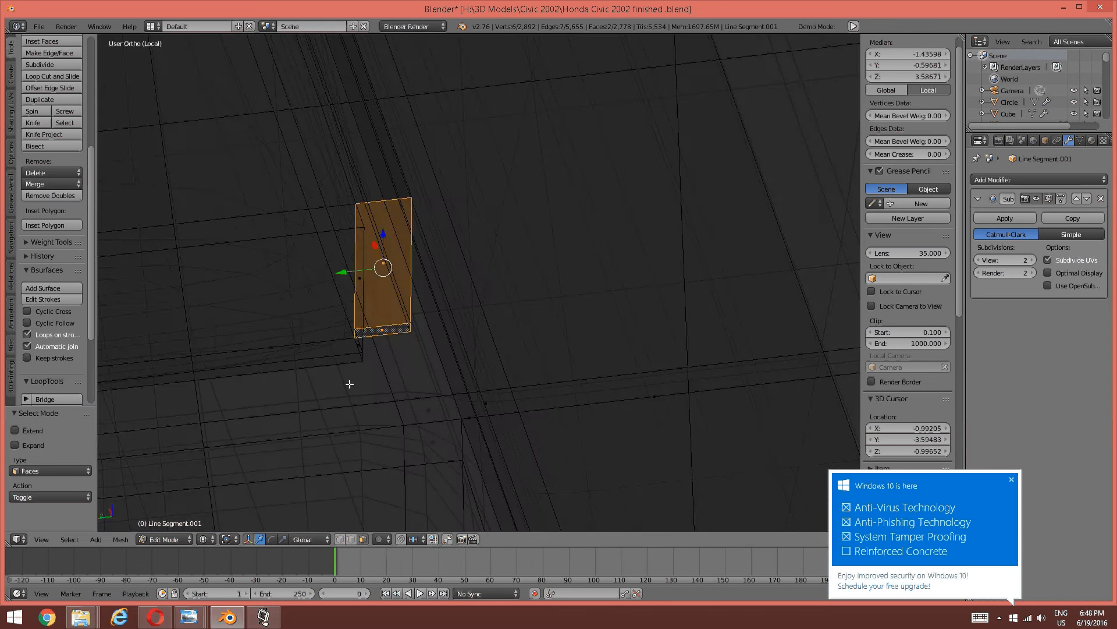
pyautogui.moveTo(349, 382); pyautogui.dragTo(407, 369, button='middle')
pyautogui.keyDown('shift'); pyautogui.rightClick(460, 302); pyautogui.keyUp('shift')
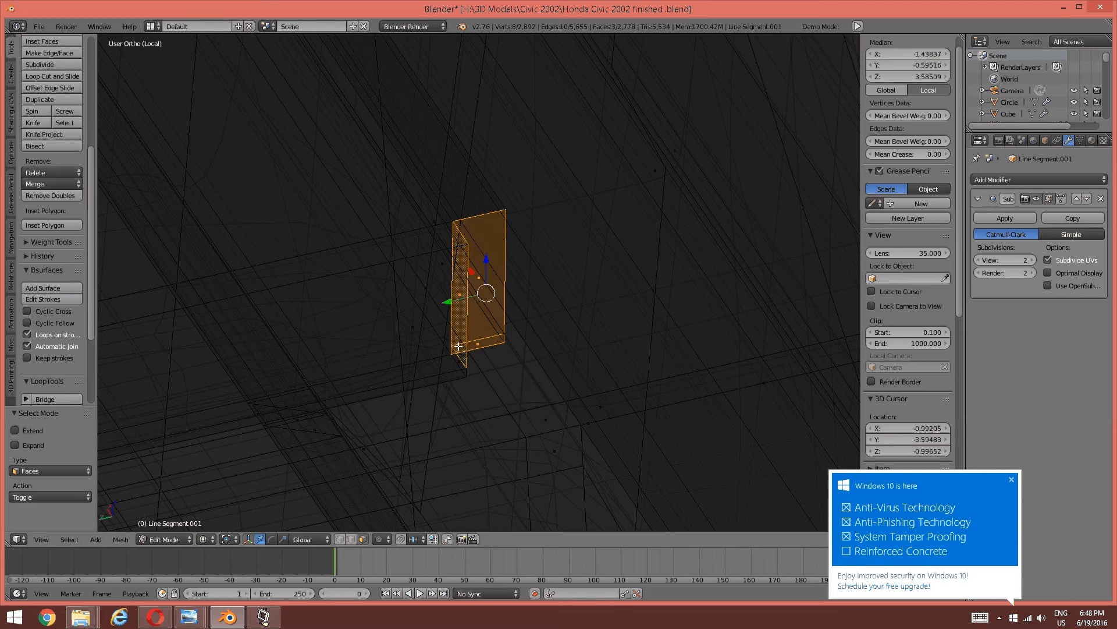
pyautogui.keyDown('shift'); pyautogui.rightClick(460, 359); pyautogui.keyUp('shift')
pyautogui.press('x')
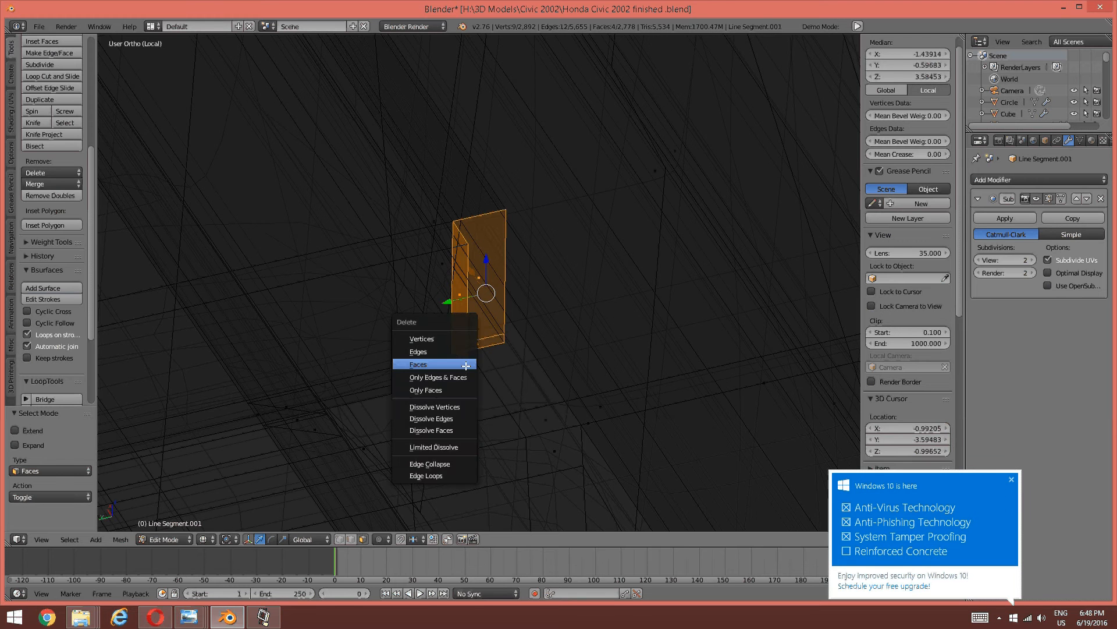
pyautogui.click(461, 363)
# Bridge the vertical edges on both sides of the gap left at the extruded piece's end with LoopTools, using a twist of -1.
pyautogui.hotkey('ctrl', 'Tab')
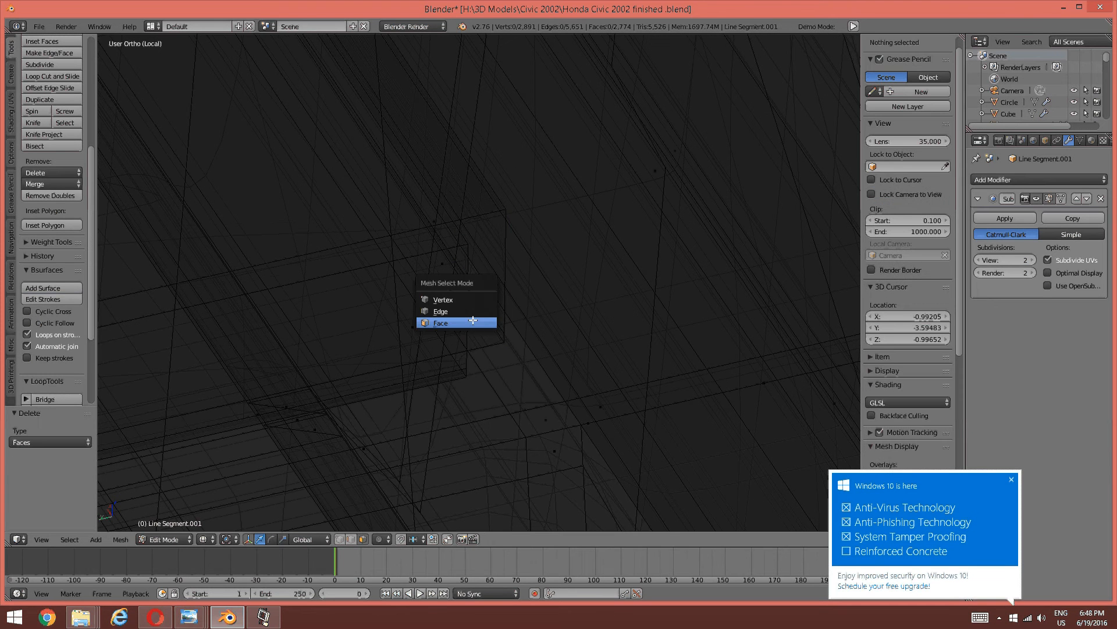
pyautogui.click(468, 310)
pyautogui.press('a')
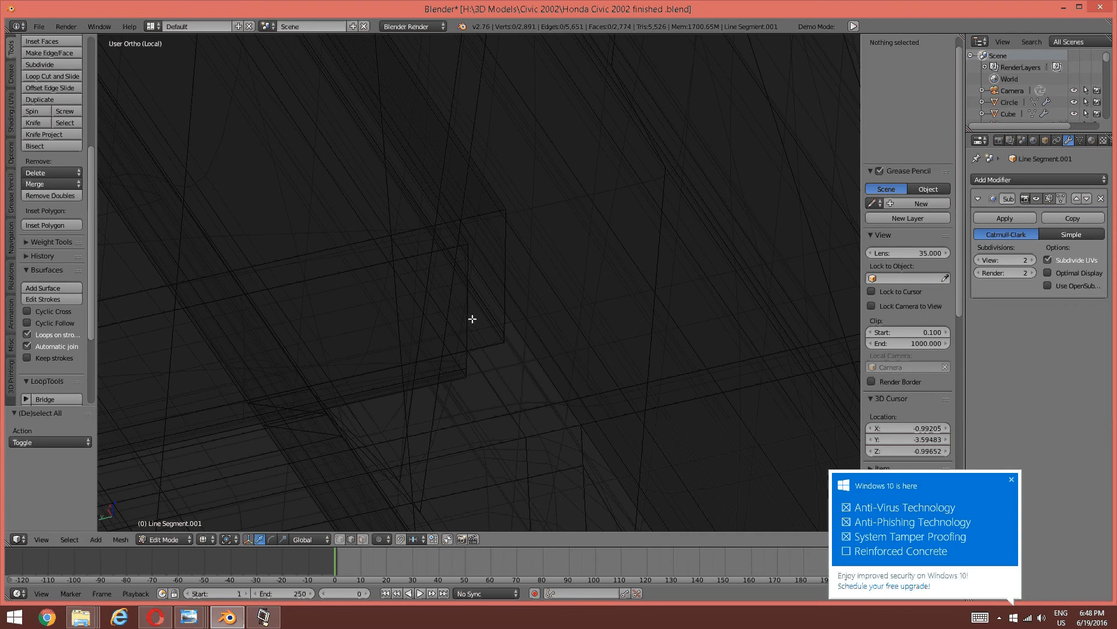
pyautogui.rightClick(469, 315)
pyautogui.keyDown('shift'); pyautogui.rightClick(468, 371); pyautogui.keyUp('shift')
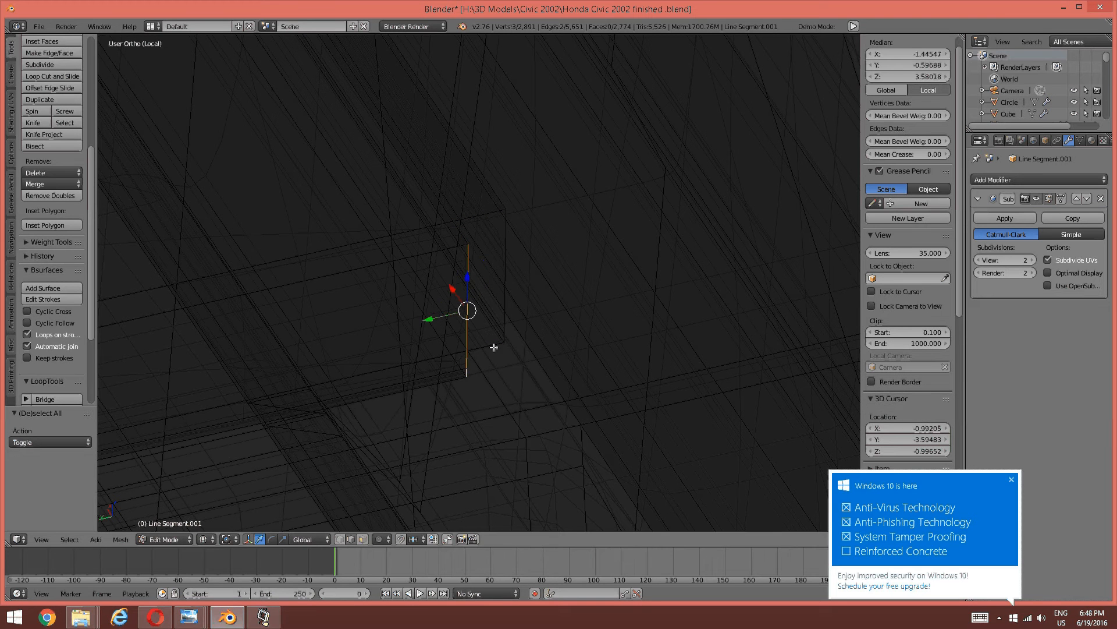
pyautogui.keyDown('shift'); pyautogui.rightClick(504, 332); pyautogui.keyUp('shift')
pyautogui.keyDown('shift'); pyautogui.rightClick(507, 309); pyautogui.keyUp('shift')
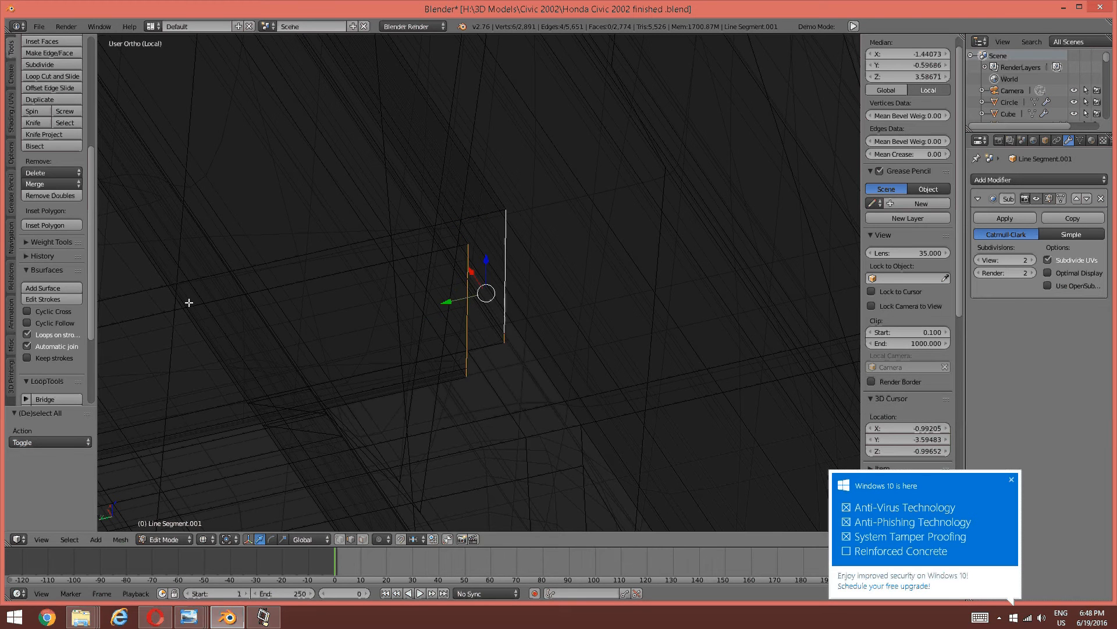
pyautogui.scroll(-4, 14, 266)
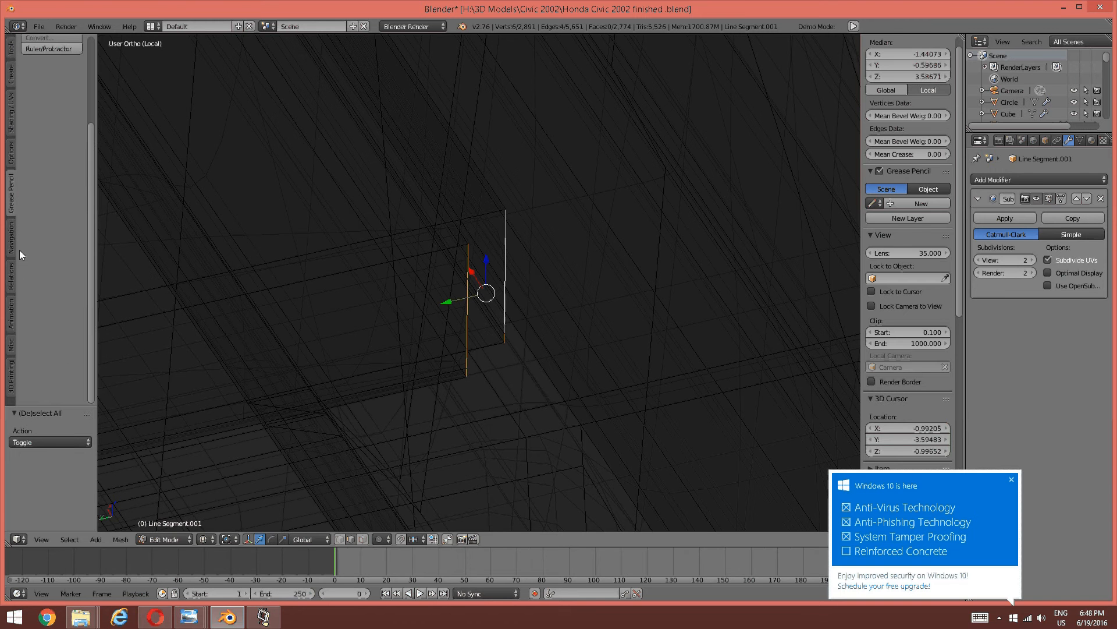
pyautogui.scroll(5, 20, 249)
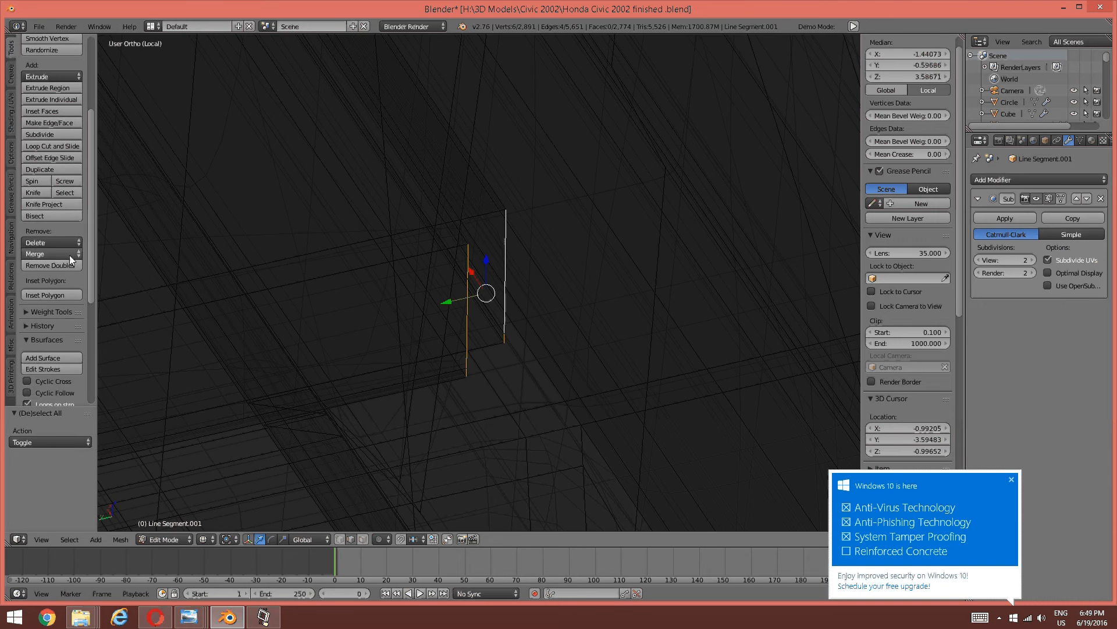
pyautogui.scroll(4, 69, 255)
pyautogui.scroll(-5, 69, 255)
pyautogui.click(68, 278)
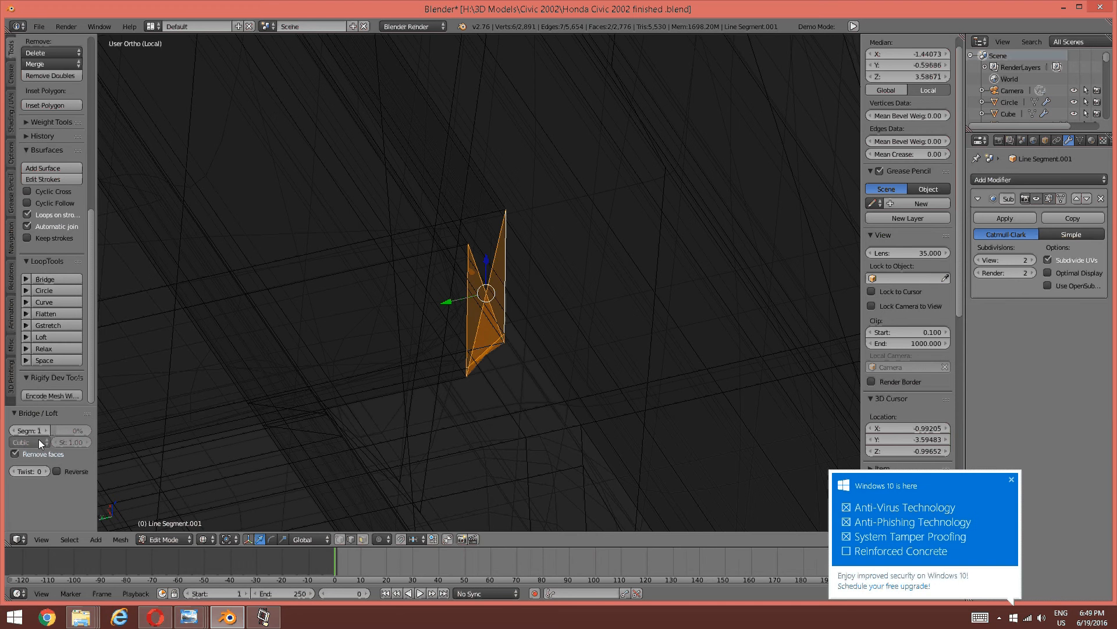
pyautogui.click(45, 470)
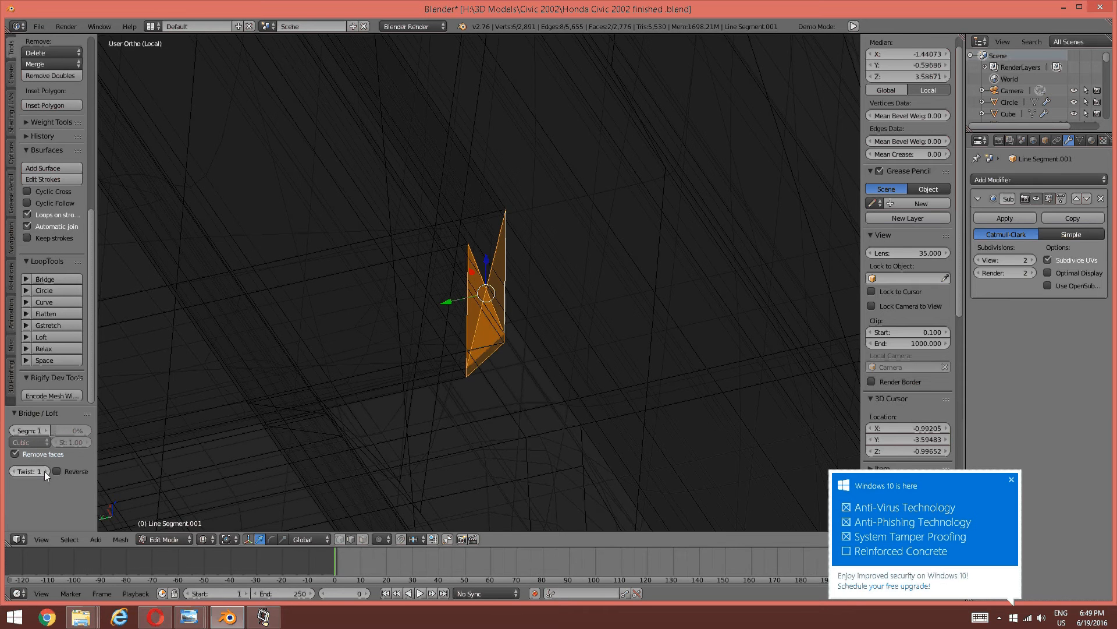
pyautogui.click(13, 472)
pyautogui.click(13, 471)
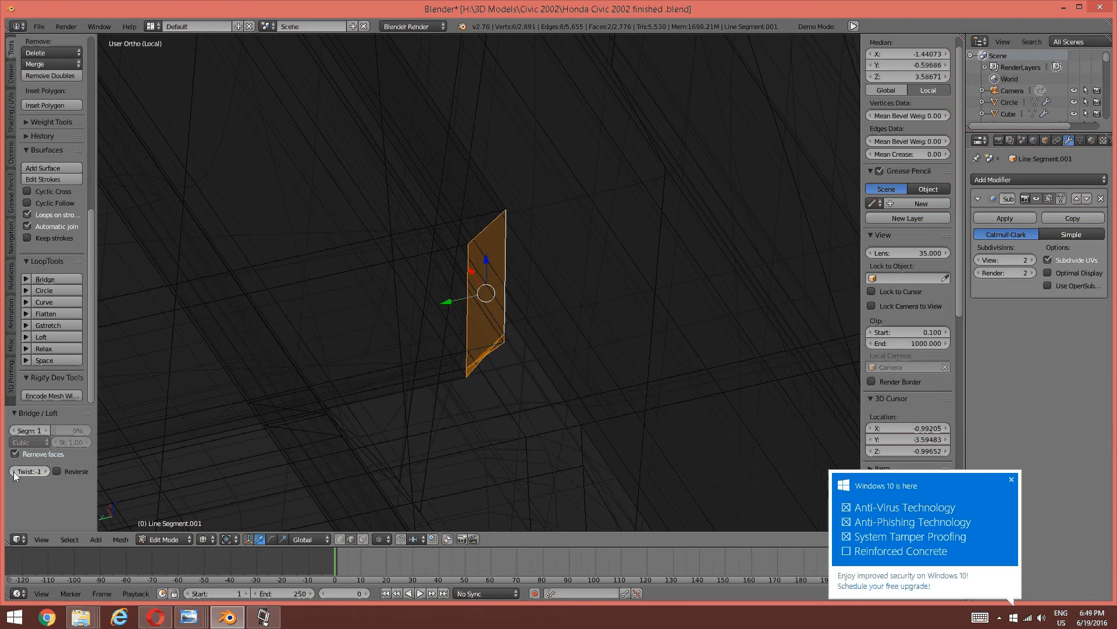
# Try other twist values, including -2, for the bridge across the gap at the extruded piece's end.
pyautogui.click(13, 471)
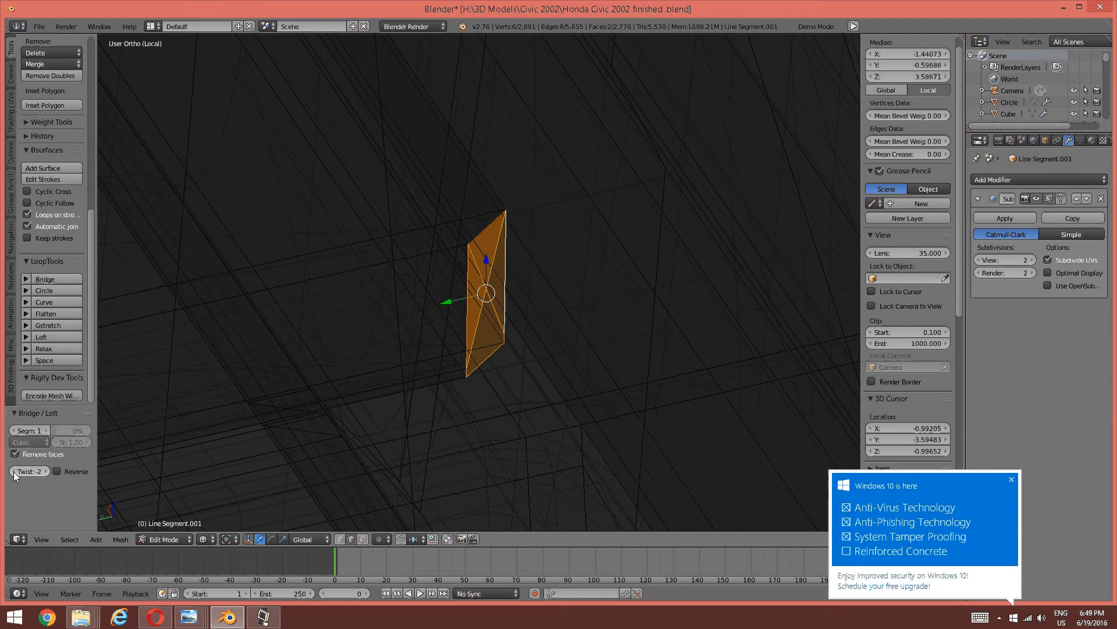
pyautogui.click(13, 471)
pyautogui.click(45, 471)
pyautogui.click(45, 471)
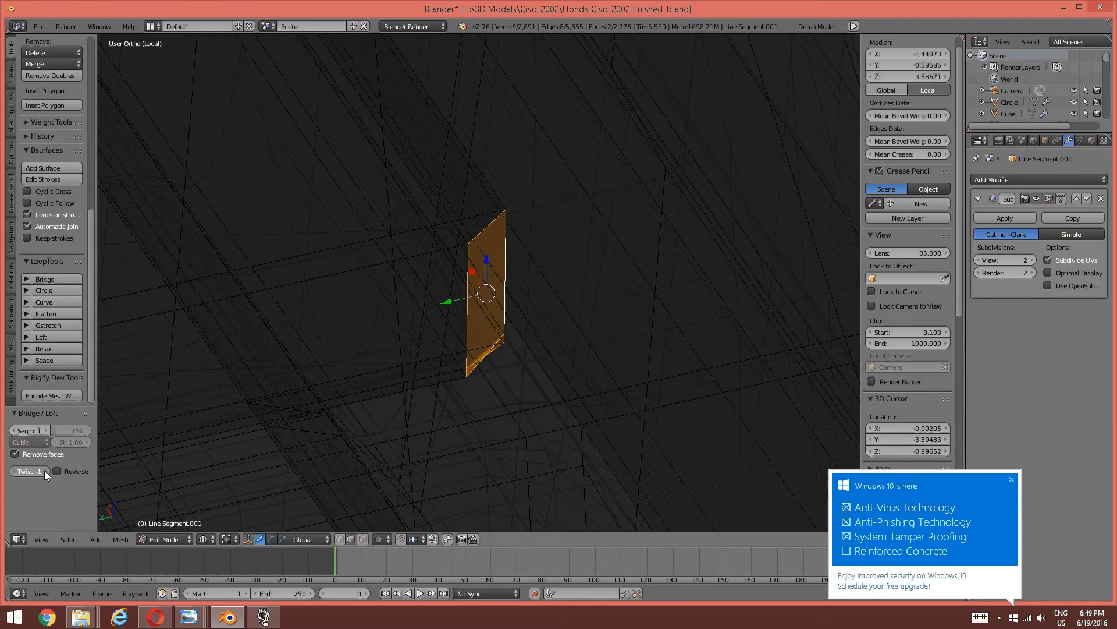
pyautogui.click(45, 472)
# Undo the bridge and fill the gap between the two vertical edge runs with a single face.
pyautogui.hotkey('ctrl', 'z')
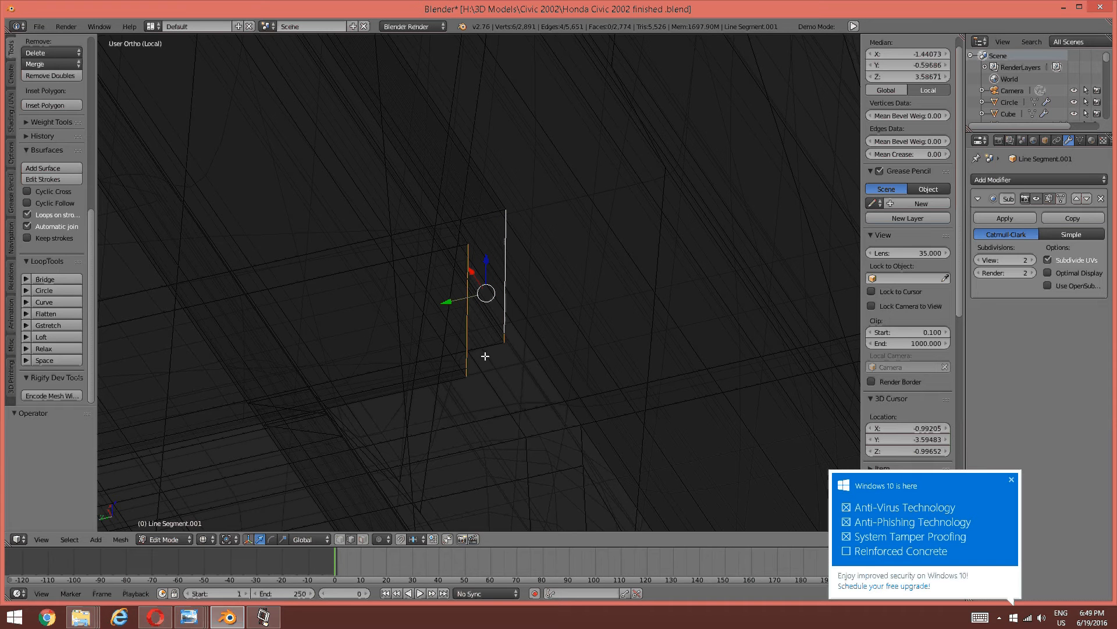
pyautogui.press('f')
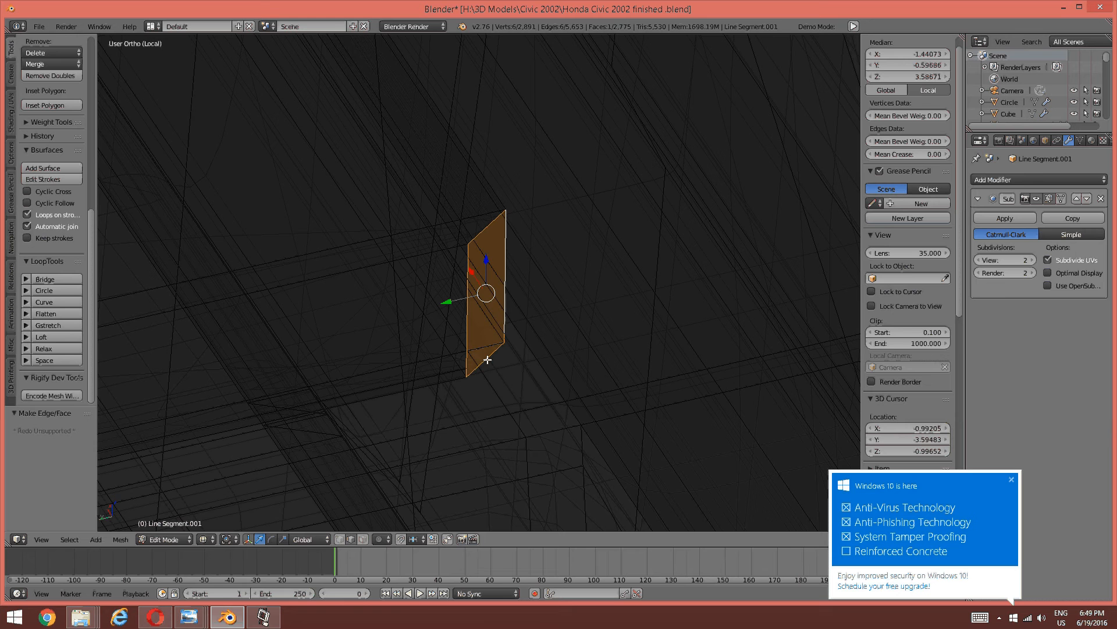
pyautogui.press('a')
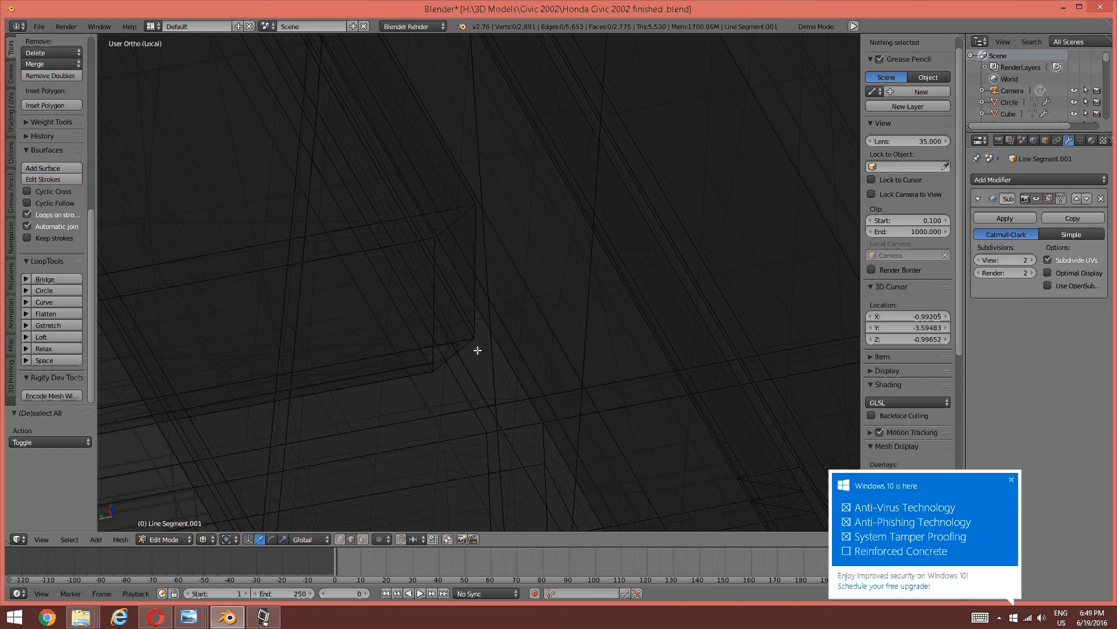
# Split the new end face by connecting its two vertices just above the lower edge.
pyautogui.hotkey('ctrl', 'Tab')
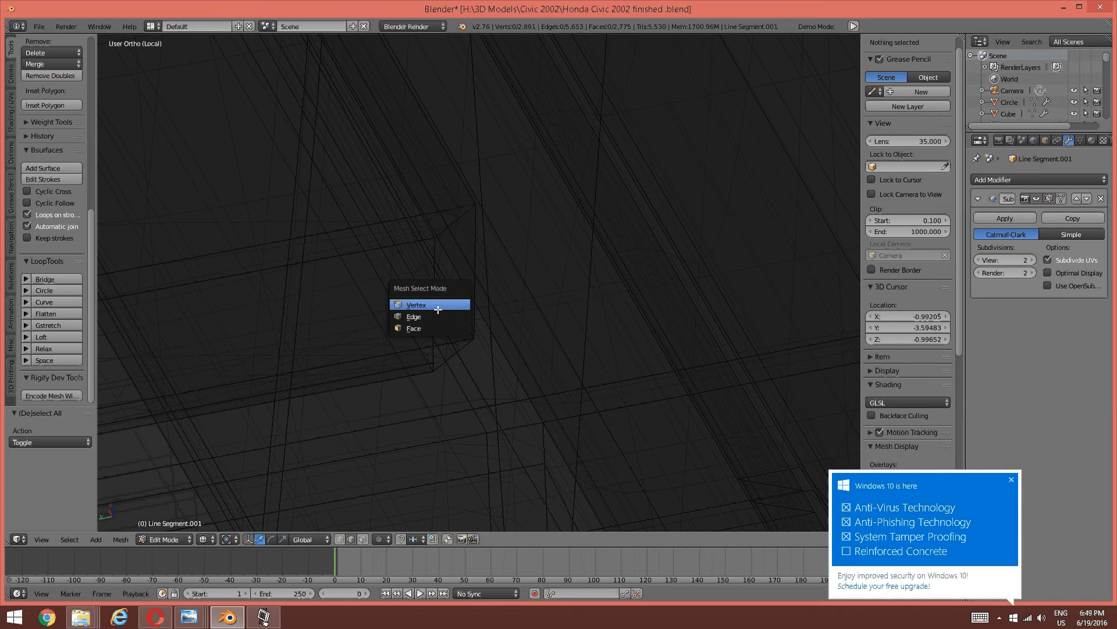
pyautogui.click(448, 302)
pyautogui.rightClick(473, 329)
pyautogui.keyDown('shift'); pyautogui.rightClick(432, 363); pyautogui.keyUp('shift')
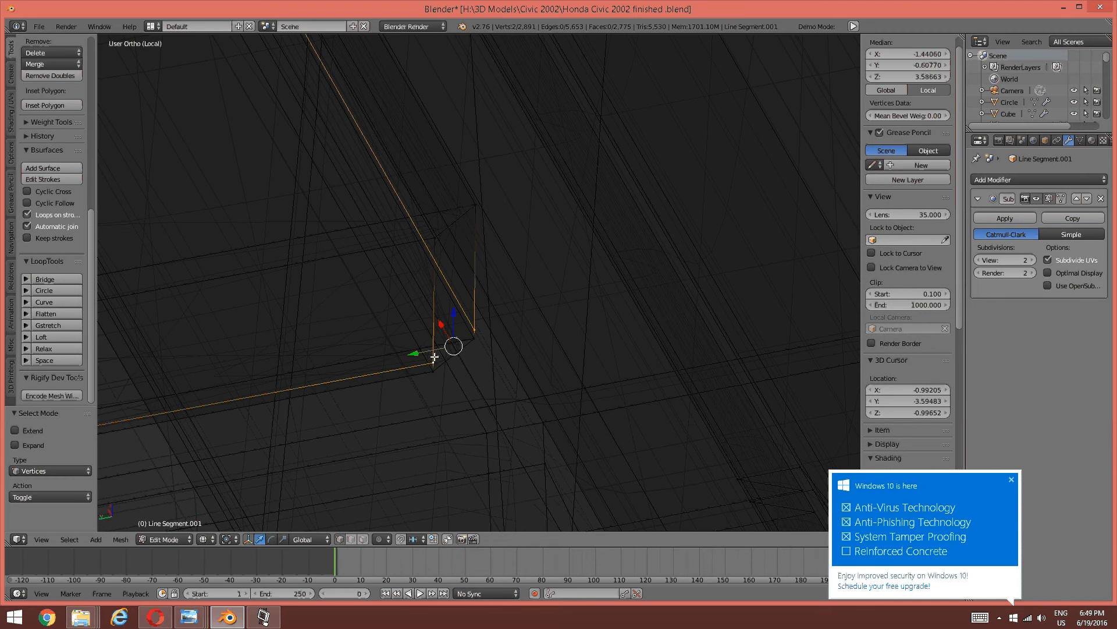
pyautogui.press('f')
pyautogui.press('a')
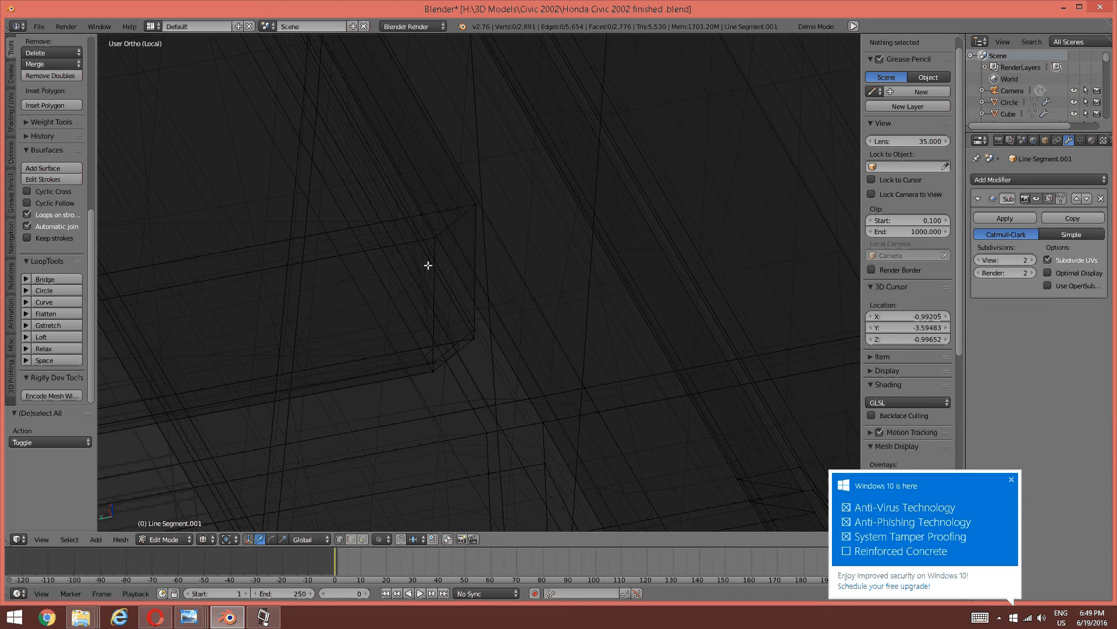
# Add a vertical loop cut through the middle of the new end corner faces.
pyautogui.hotkey('ctrl', 'Tab')
pyautogui.click(402, 278)
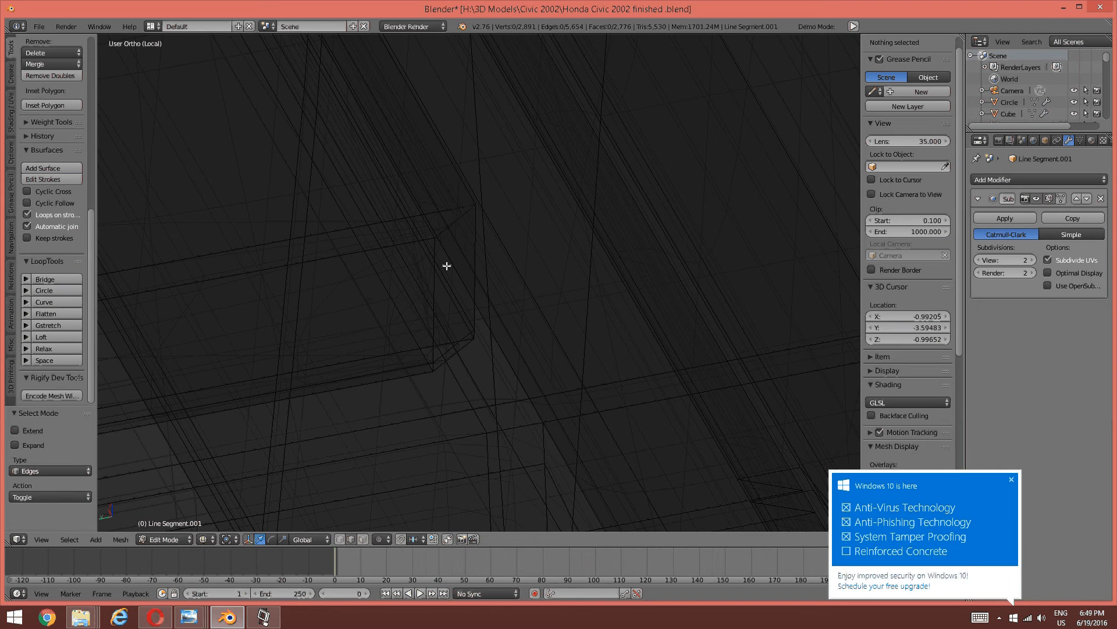
pyautogui.hotkey('ctrl', 'r')
pyautogui.click(451, 236)
pyautogui.click(451, 244)
pyautogui.press('a')
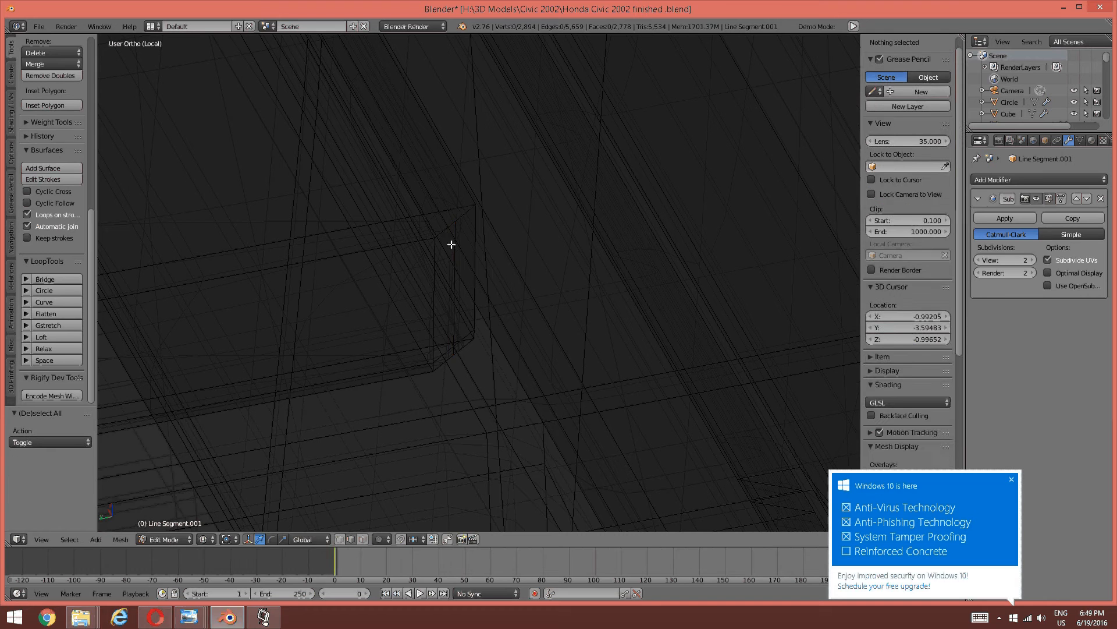
# In solid display, move the new vertical edge loop outward by -0.004 along X and about -0.007 along Y to square the corner.
pyautogui.keyDown('alt'); pyautogui.rightClick(454, 249); pyautogui.keyUp('alt')
pyautogui.moveTo(442, 249); pyautogui.dragTo(483, 297, button='middle')
pyautogui.press('z')
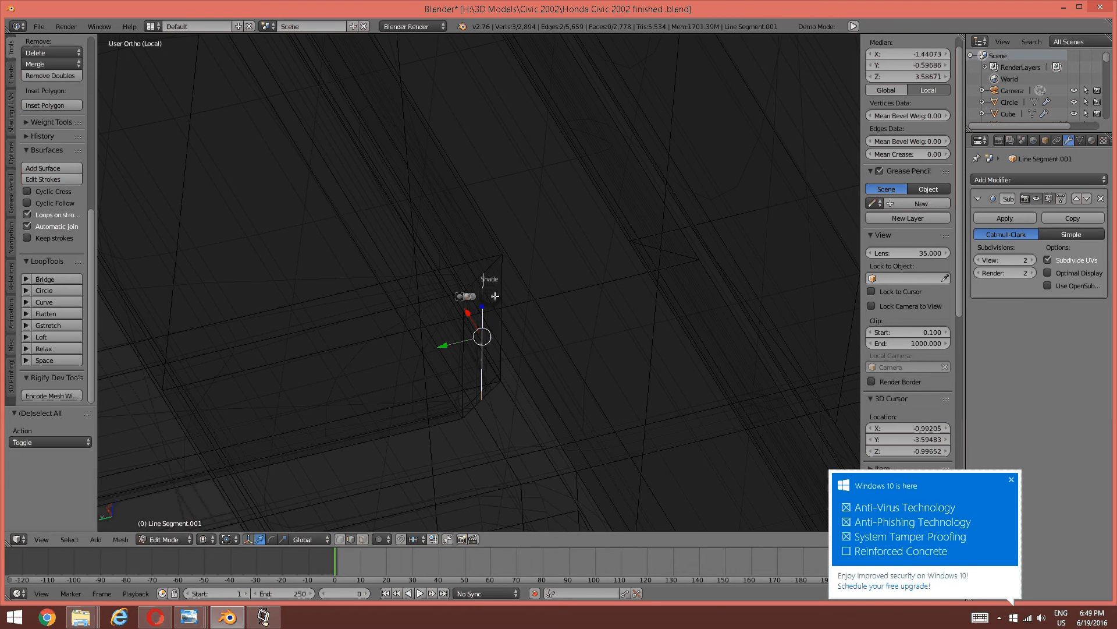
pyautogui.click(565, 291)
pyautogui.press('z')
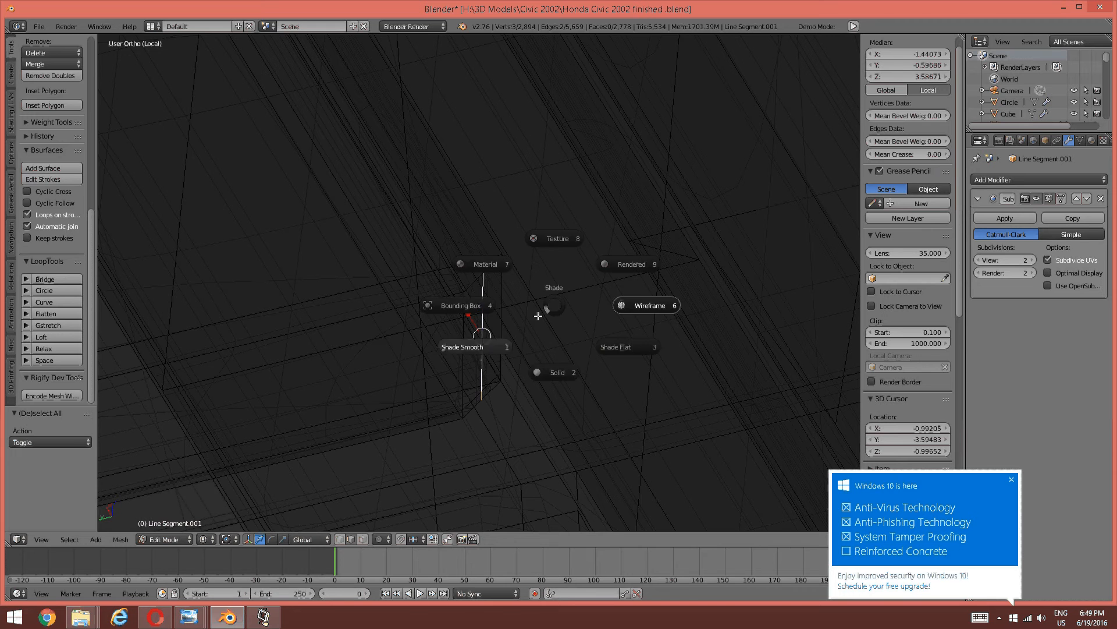
pyautogui.click(549, 367)
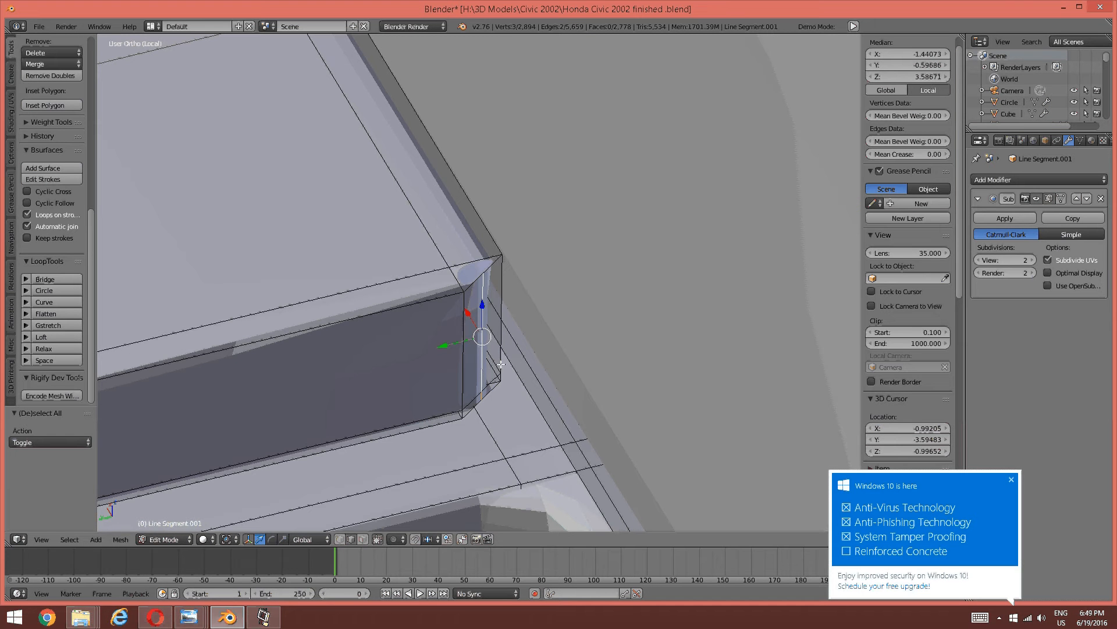
pyautogui.press('g')
pyautogui.press('x')
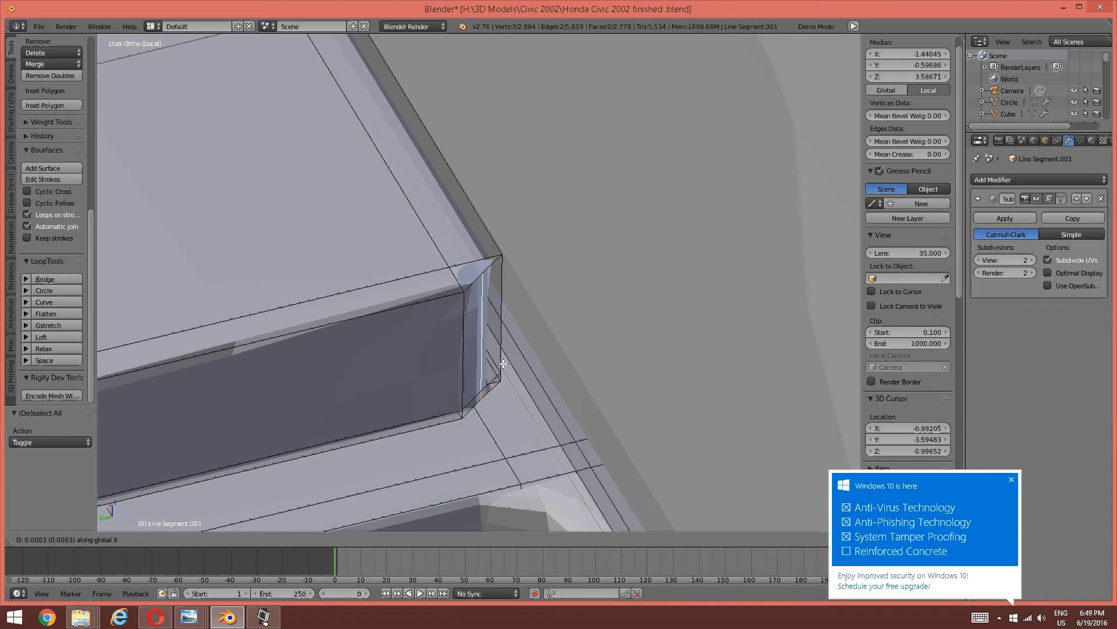
pyautogui.click(536, 358)
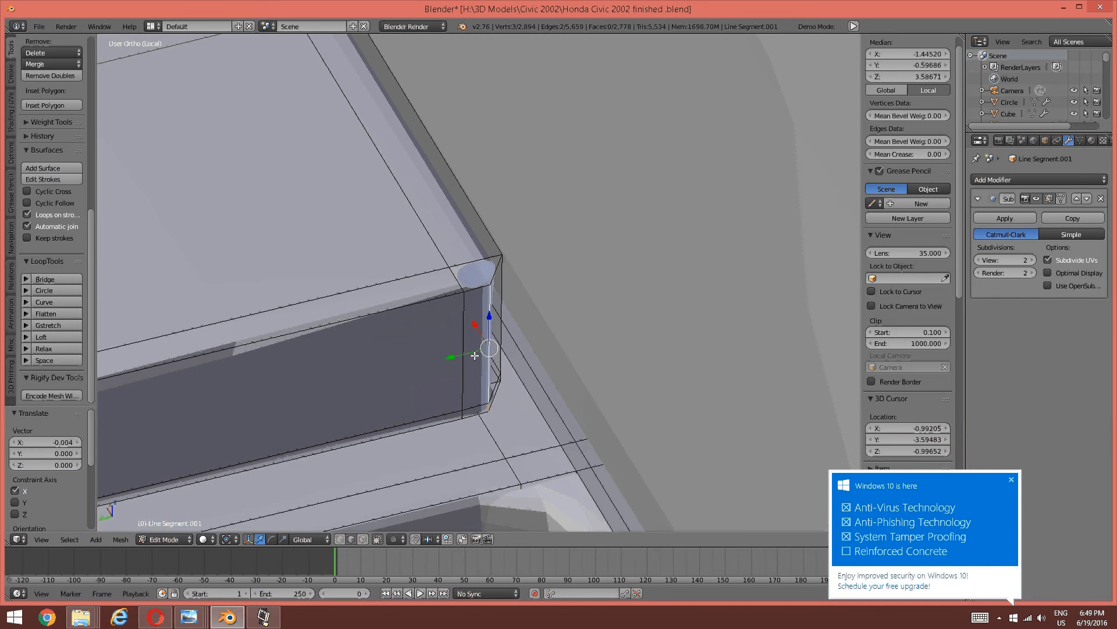
pyautogui.press('g')
pyautogui.press('y')
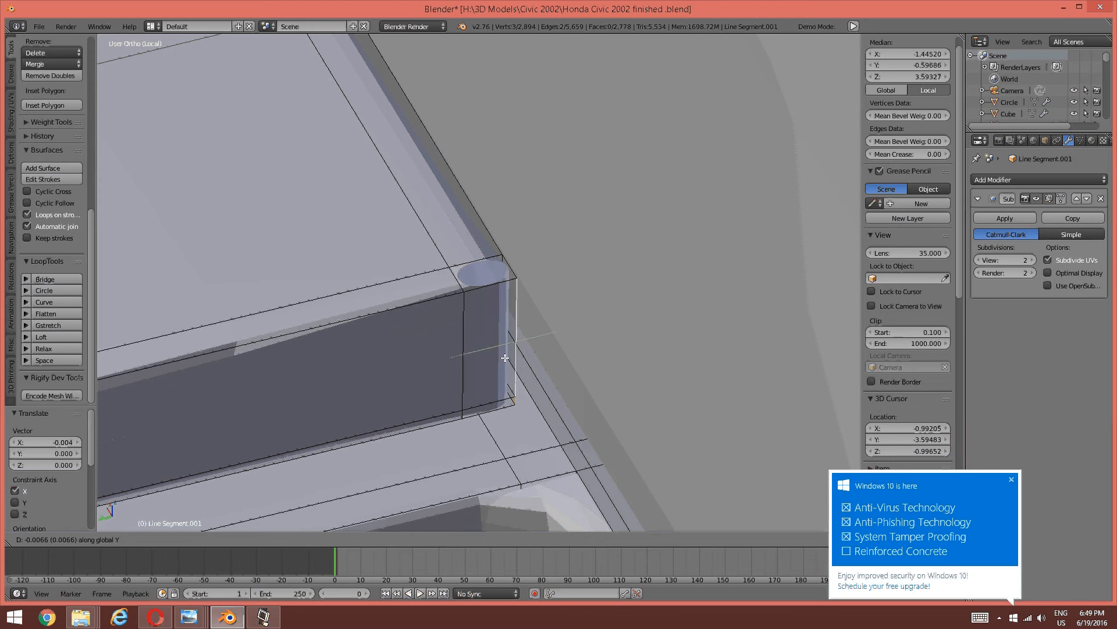
pyautogui.click(502, 359)
pyautogui.press('a')
# Select the open boundary on top of the squared corner and fill it with a face.
pyautogui.keyDown('alt'); pyautogui.rightClick(489, 298); pyautogui.keyUp('alt')
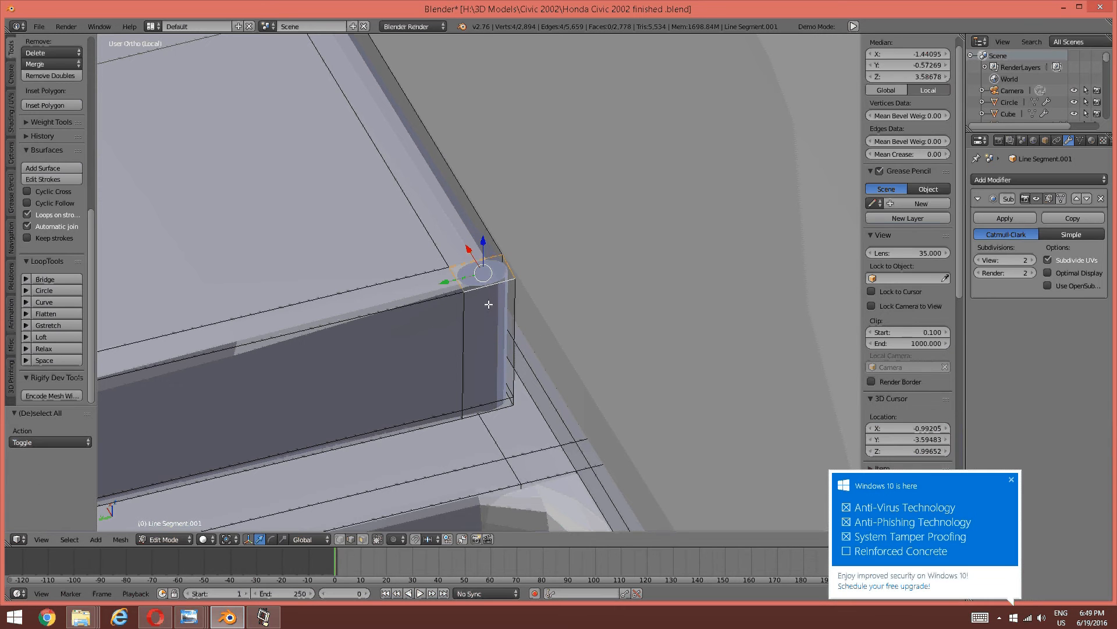
pyautogui.press('f')
pyautogui.press('a')
# Fill the open boundary underneath the squared corner with a face, using wireframe display to select it, and return to solid display.
pyautogui.moveTo(479, 324); pyautogui.dragTo(478, 328, button='middle')
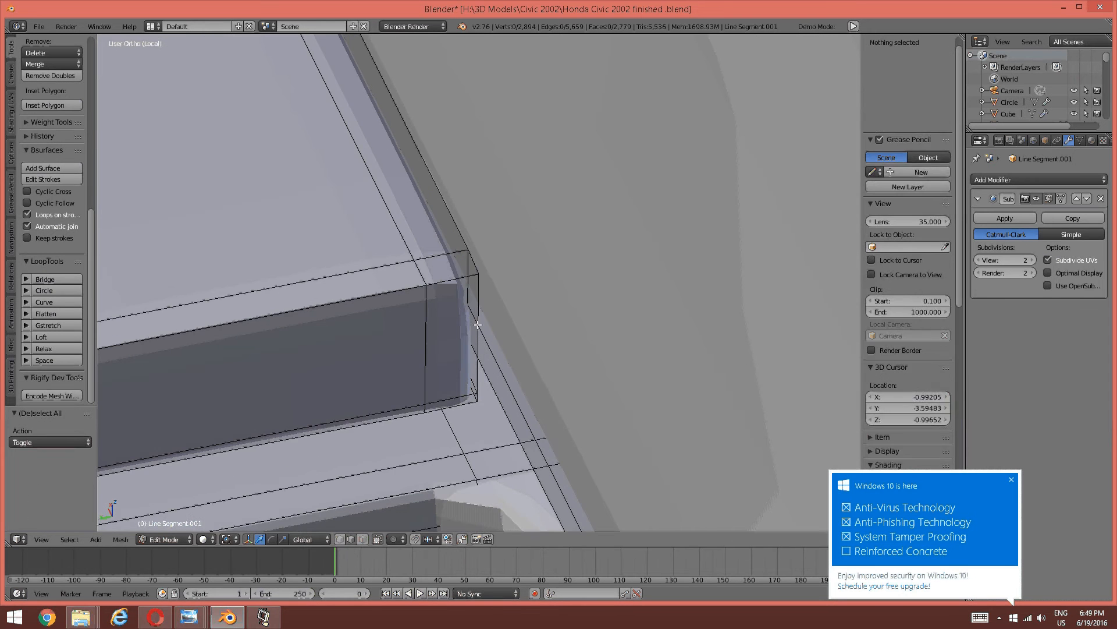
pyautogui.press('z')
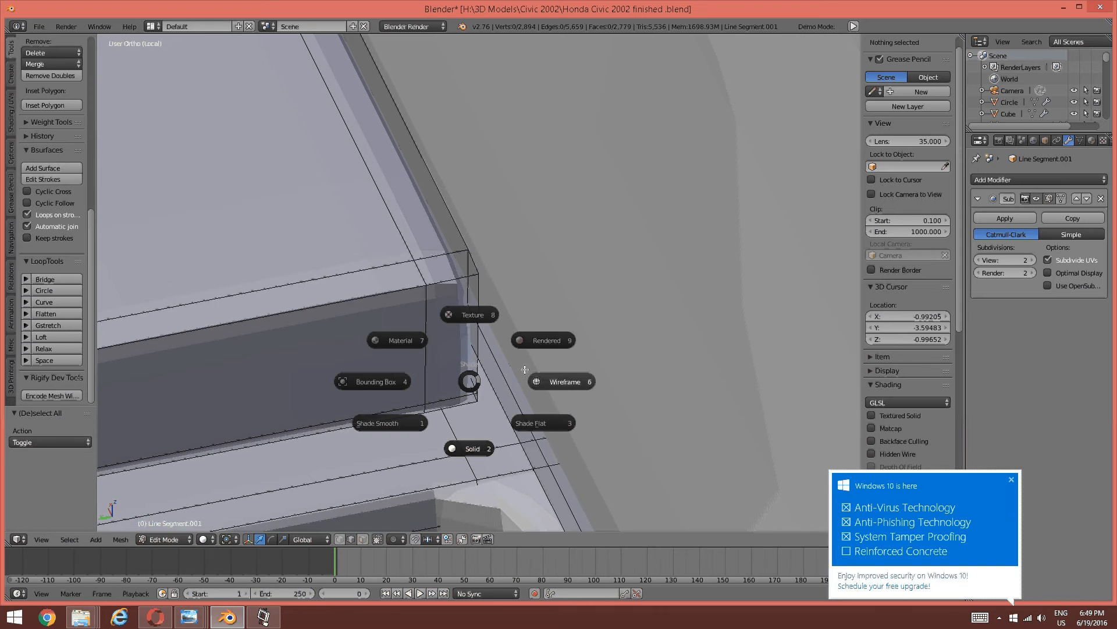
pyautogui.click(472, 383)
pyautogui.keyDown('alt'); pyautogui.rightClick(469, 382); pyautogui.keyUp('alt')
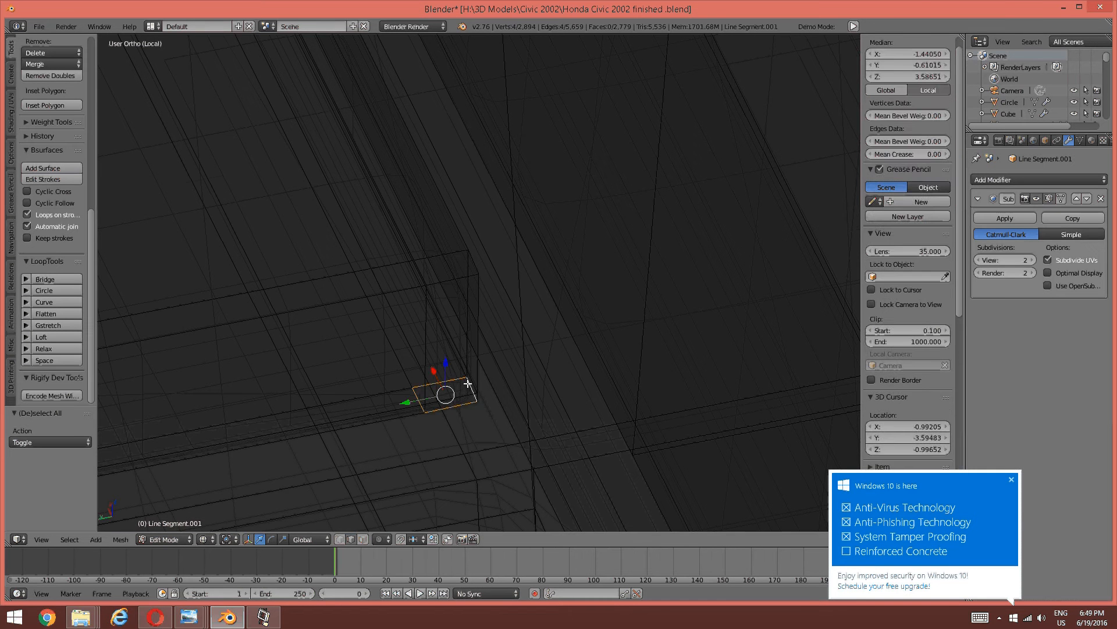
pyautogui.press('f')
pyautogui.press('a')
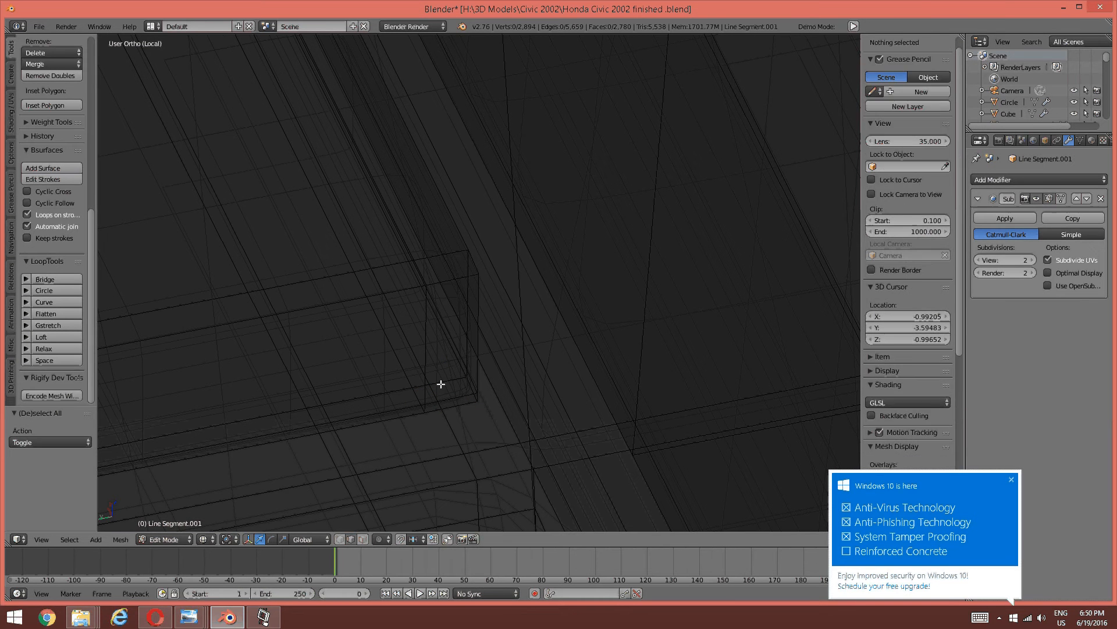
pyautogui.press('z')
pyautogui.click(438, 451)
# Examine the ledge on the door panel and compare it with the reference photo s-l225.jpg in Windows Photo Viewer.
pyautogui.scroll(-4, 364, 329)
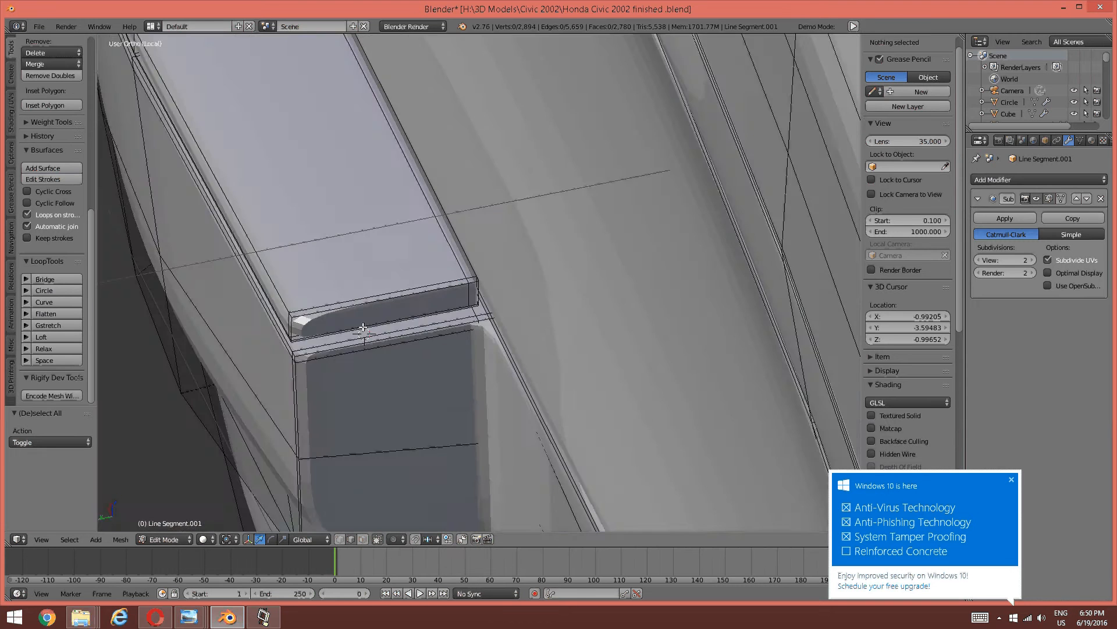
pyautogui.moveTo(364, 330)
pyautogui.mouseDown(button='middle')
pyautogui.moveTo(427, 335)
pyautogui.moveTo(452, 317)
pyautogui.mouseUp(button='middle')
pyautogui.moveTo(374, 311); pyautogui.dragTo(299, 516, button='middle')
pyautogui.scroll(-5, 438, 300)
pyautogui.scroll(-4, 544, 304)
pyautogui.scroll(7, 500, 291)
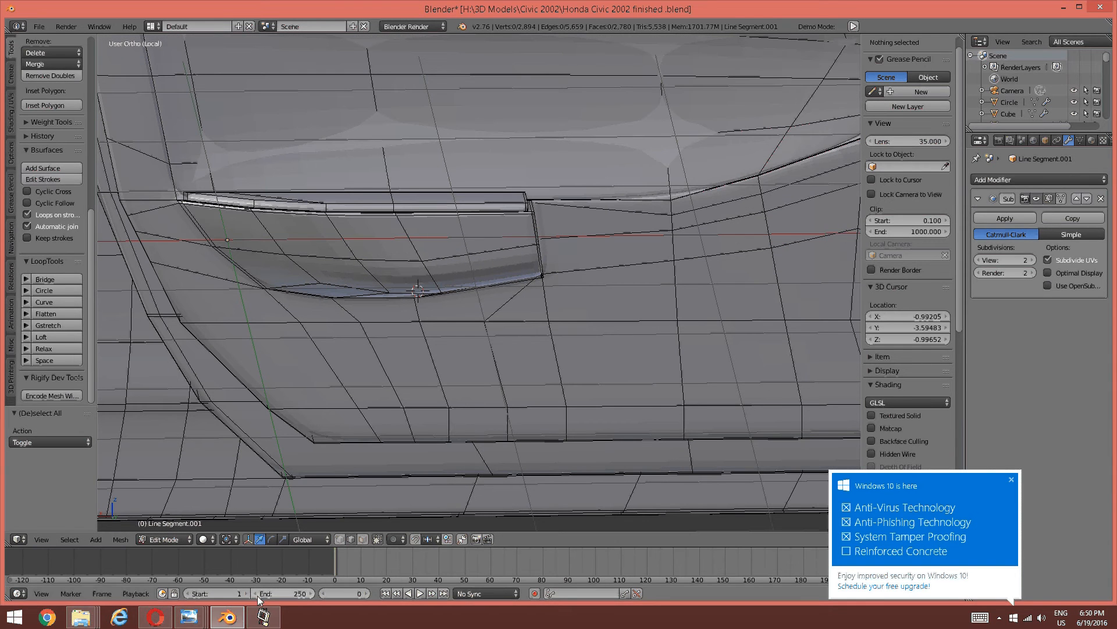
pyautogui.click(264, 617)
pyautogui.click(228, 616)
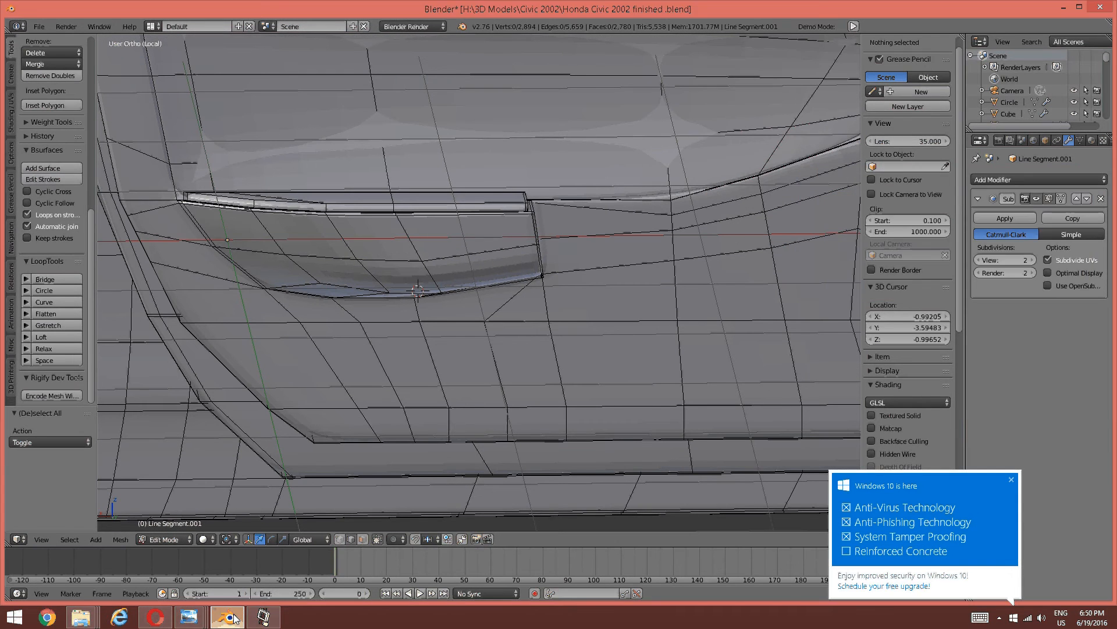
pyautogui.click(188, 616)
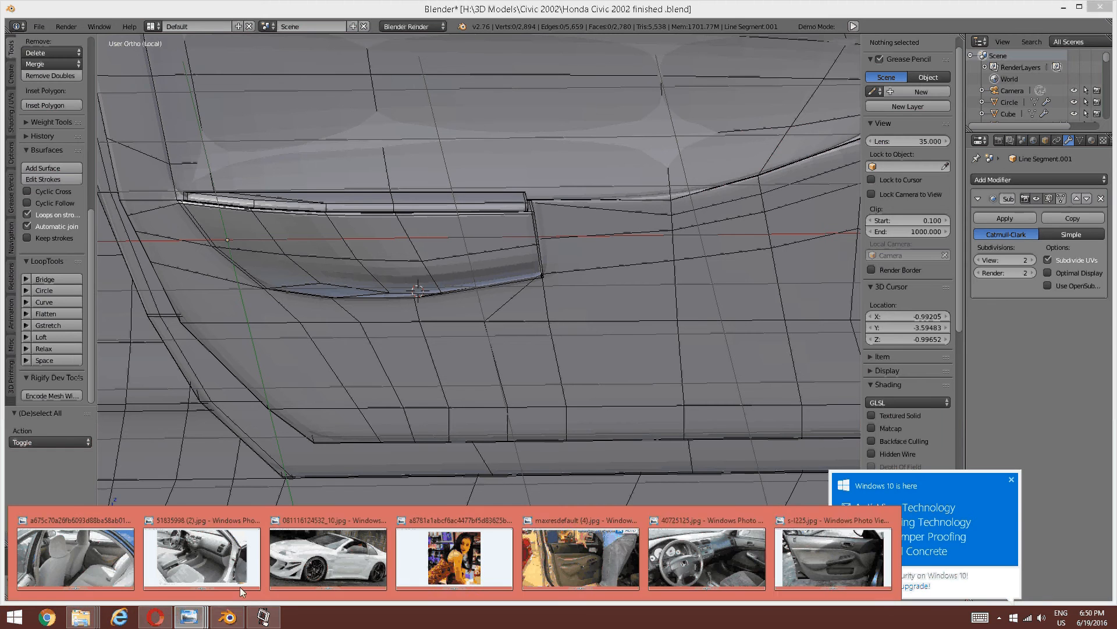
pyautogui.click(888, 581)
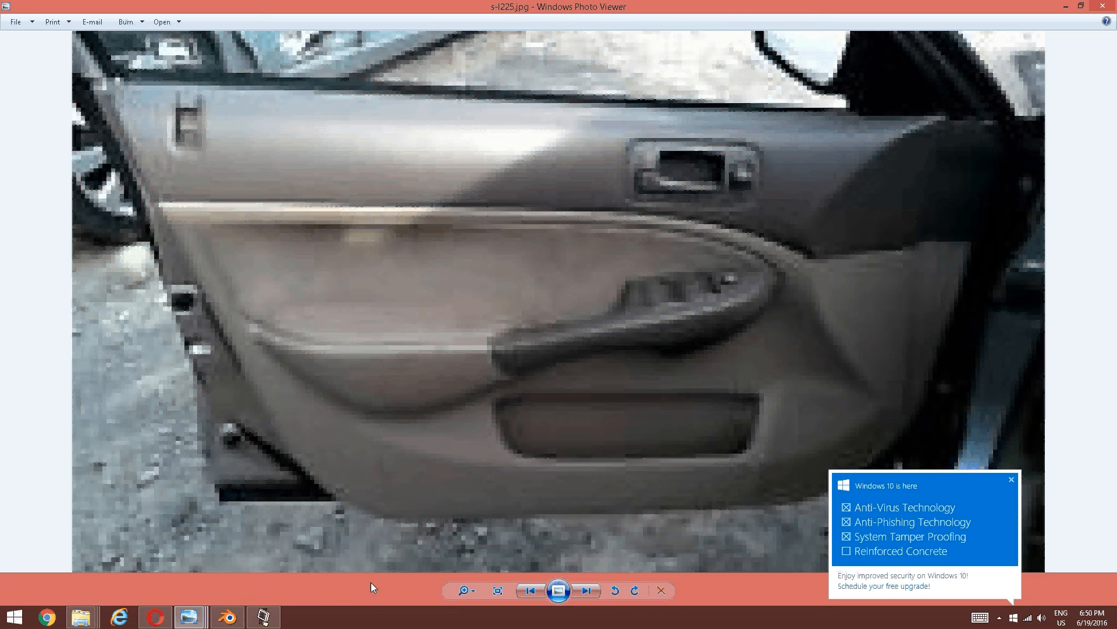
# Return to Blender and select the row of ten faces along the lower door panel below the ledge, up to the curved corner.
pyautogui.click(243, 620)
pyautogui.hotkey('ctrl', 'Tab')
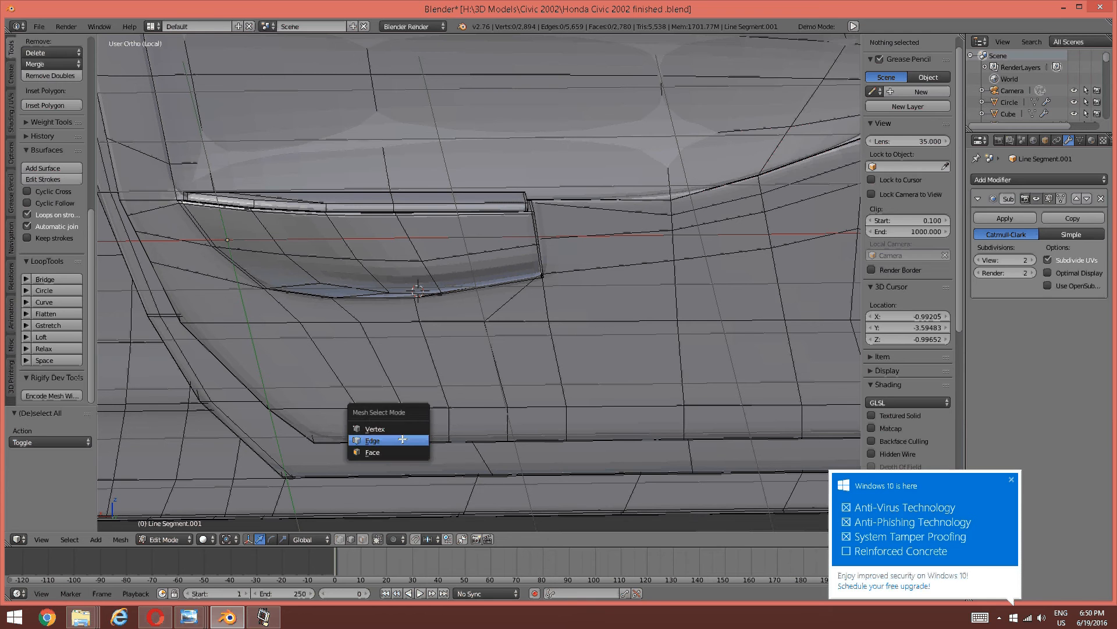
pyautogui.click(401, 451)
pyautogui.rightClick(346, 368)
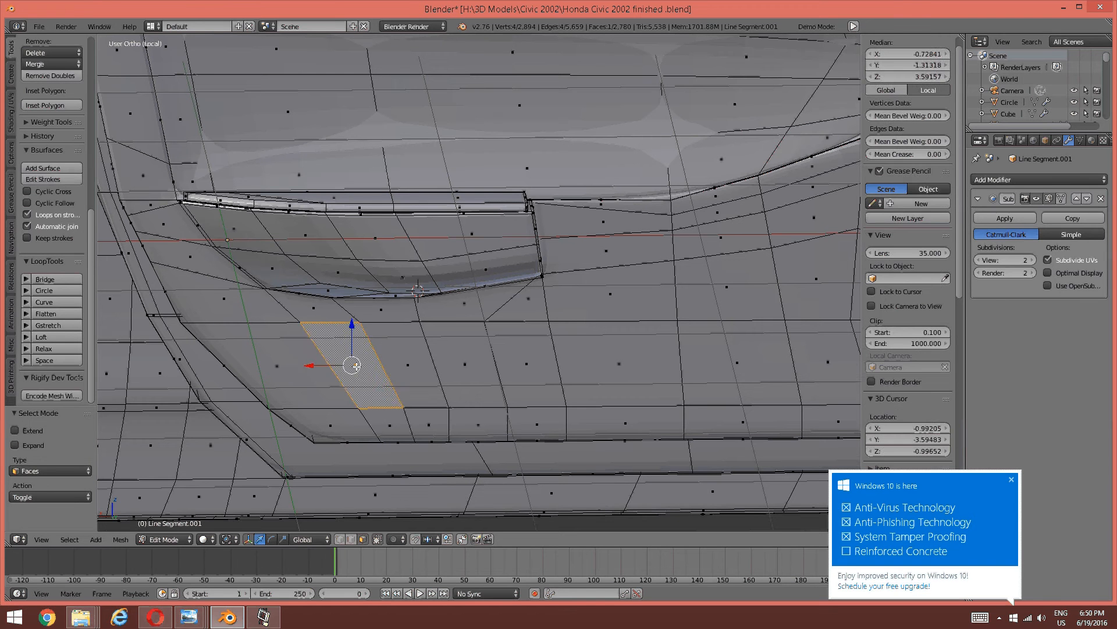
pyautogui.keyDown('shift'); pyautogui.rightClick(409, 362); pyautogui.keyUp('shift')
pyautogui.keyDown('shift'); pyautogui.moveTo(540, 345); pyautogui.dragTo(345, 345, button='middle'); pyautogui.keyUp('shift')
pyautogui.keyDown('shift'); pyautogui.rightClick(288, 368); pyautogui.keyUp('shift')
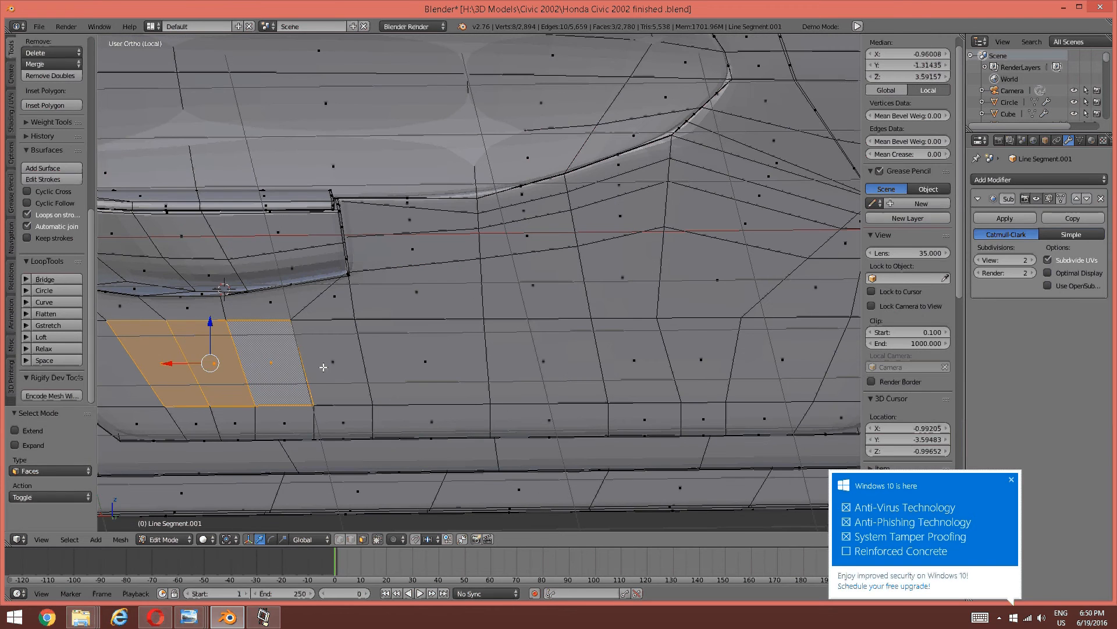
pyautogui.keyDown('shift'); pyautogui.rightClick(332, 365); pyautogui.keyUp('shift')
pyautogui.keyDown('shift'); pyautogui.rightClick(428, 357); pyautogui.keyUp('shift')
pyautogui.keyDown('shift'); pyautogui.moveTo(528, 347); pyautogui.dragTo(362, 354, button='middle'); pyautogui.keyUp('shift')
pyautogui.keyDown('shift'); pyautogui.rightClick(378, 368); pyautogui.keyUp('shift')
pyautogui.keyDown('shift'); pyautogui.rightClick(469, 368); pyautogui.keyUp('shift')
pyautogui.keyDown('shift'); pyautogui.rightClick(536, 368); pyautogui.keyUp('shift')
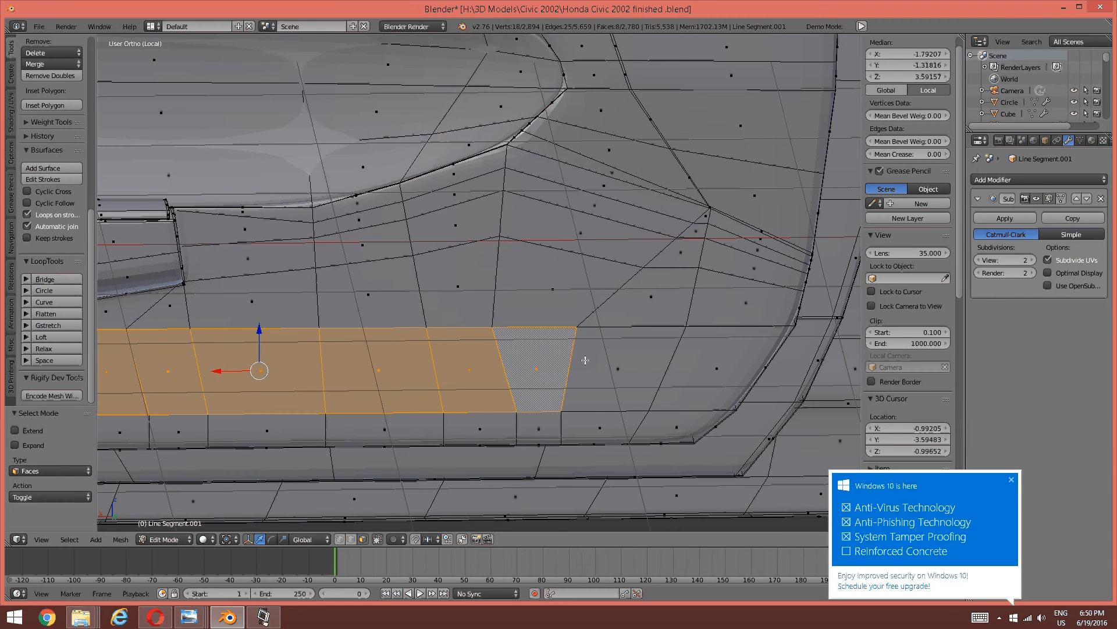
pyautogui.keyDown('shift'); pyautogui.rightClick(666, 364); pyautogui.keyUp('shift')
pyautogui.keyDown('shift'); pyautogui.rightClick(666, 364); pyautogui.keyUp('shift')
pyautogui.keyDown('shift'); pyautogui.rightClick(646, 376); pyautogui.keyUp('shift')
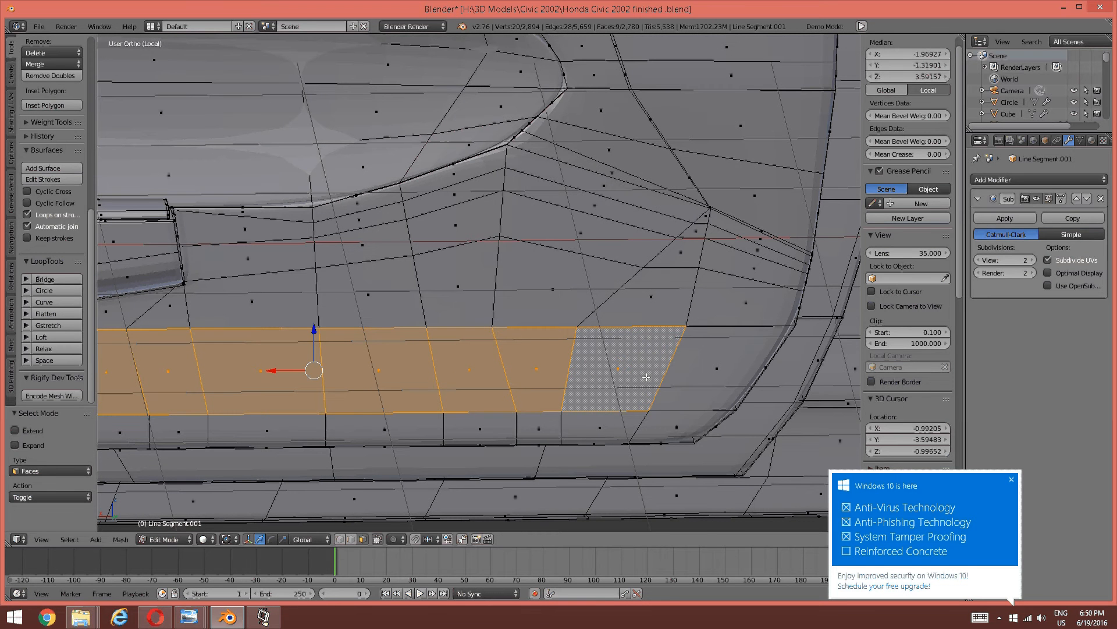
pyautogui.keyDown('shift'); pyautogui.rightClick(715, 364); pyautogui.keyUp('shift')
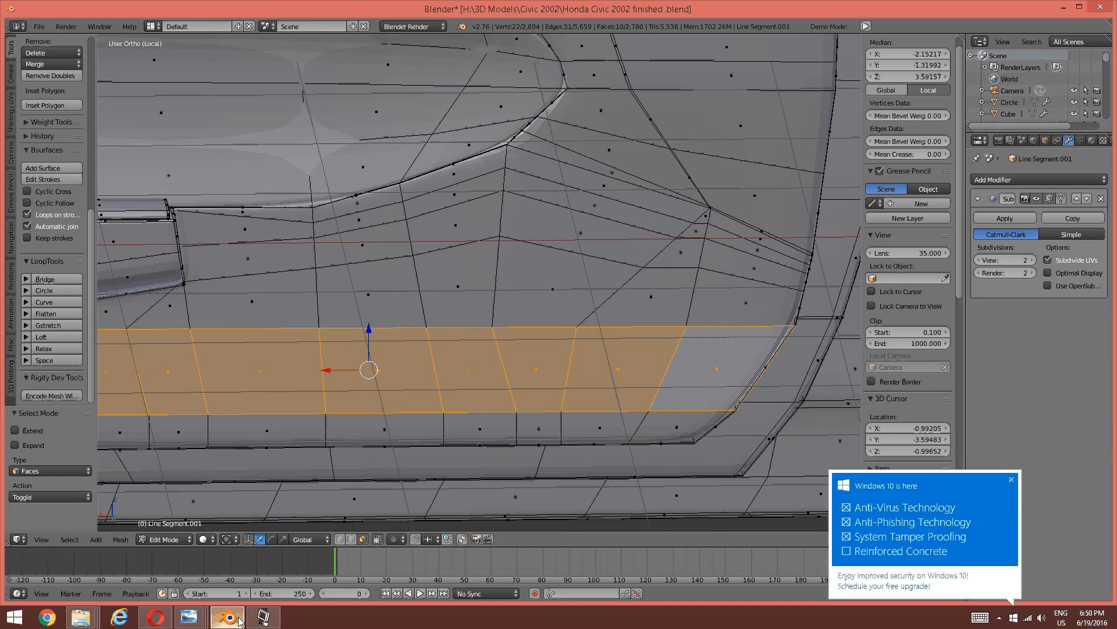
# Check the reference photo s-l225.jpg again and remove the face at the curved corner from the selected row in Blender.
pyautogui.moveTo(189, 617)
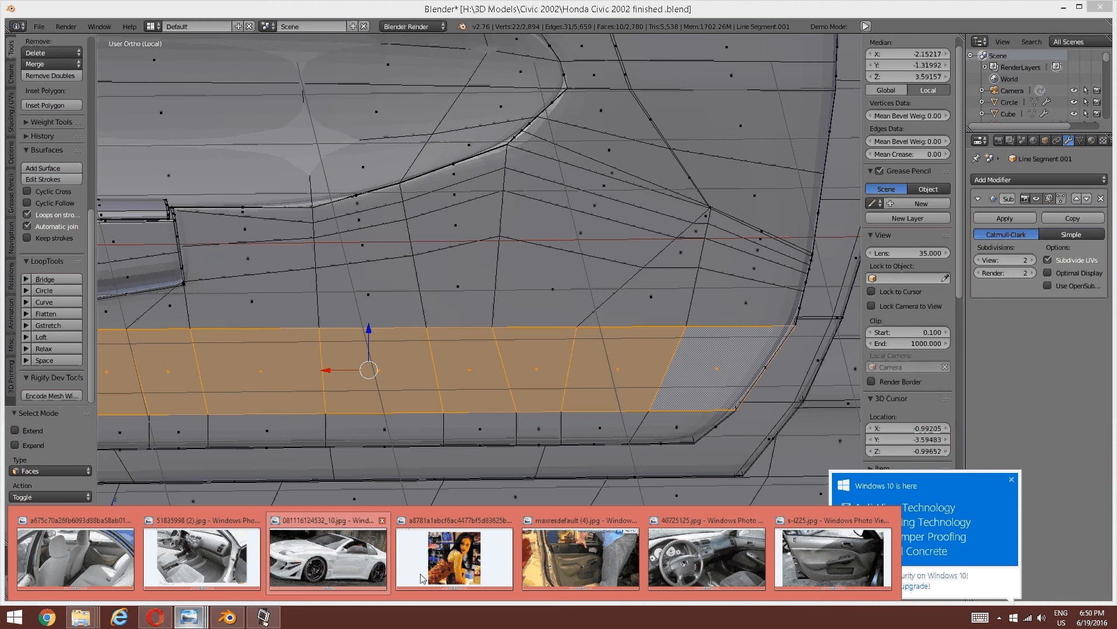
pyautogui.click(812, 558)
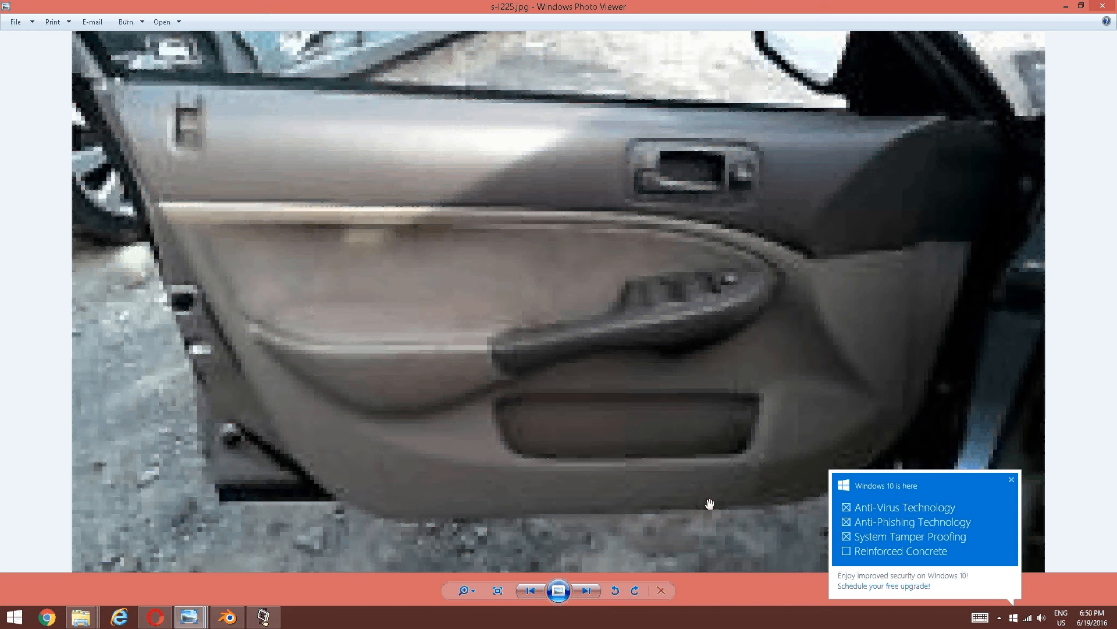
pyautogui.click(232, 615)
pyautogui.keyDown('shift'); pyautogui.rightClick(699, 370); pyautogui.keyUp('shift')
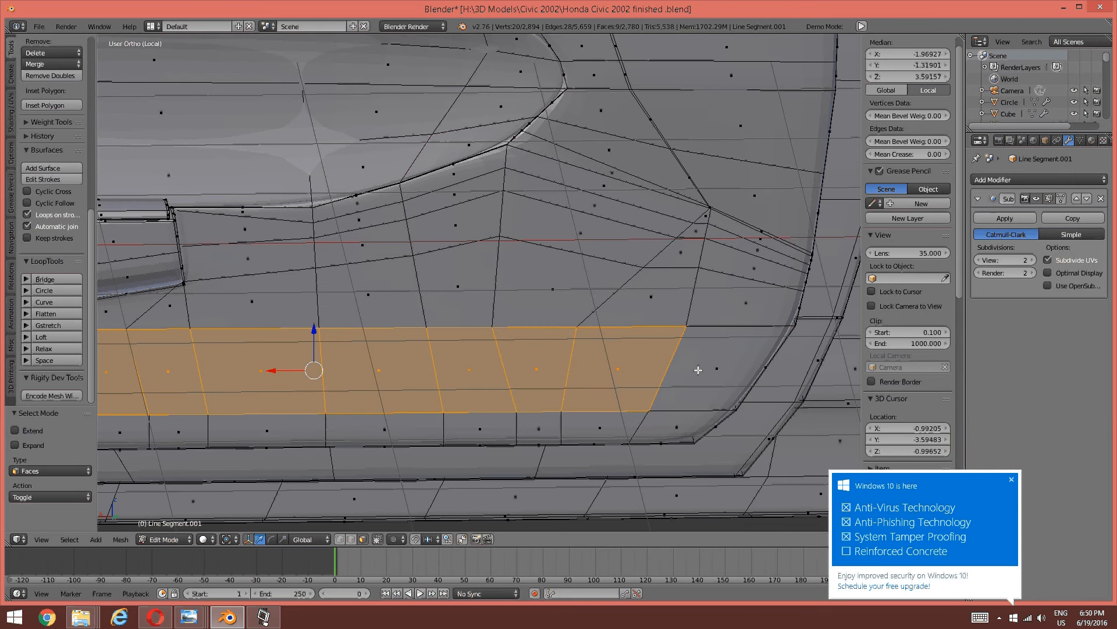
# Extend the selection with the row of narrow faces directly beneath the selected row, stopping before the curved corner.
pyautogui.keyDown('shift'); pyautogui.moveTo(699, 369); pyautogui.dragTo(738, 377, button='middle'); pyautogui.keyUp('shift')
pyautogui.scroll(-2, 609, 391)
pyautogui.keyDown('shift'); pyautogui.moveTo(590, 380); pyautogui.dragTo(650, 394, button='middle'); pyautogui.keyUp('shift')
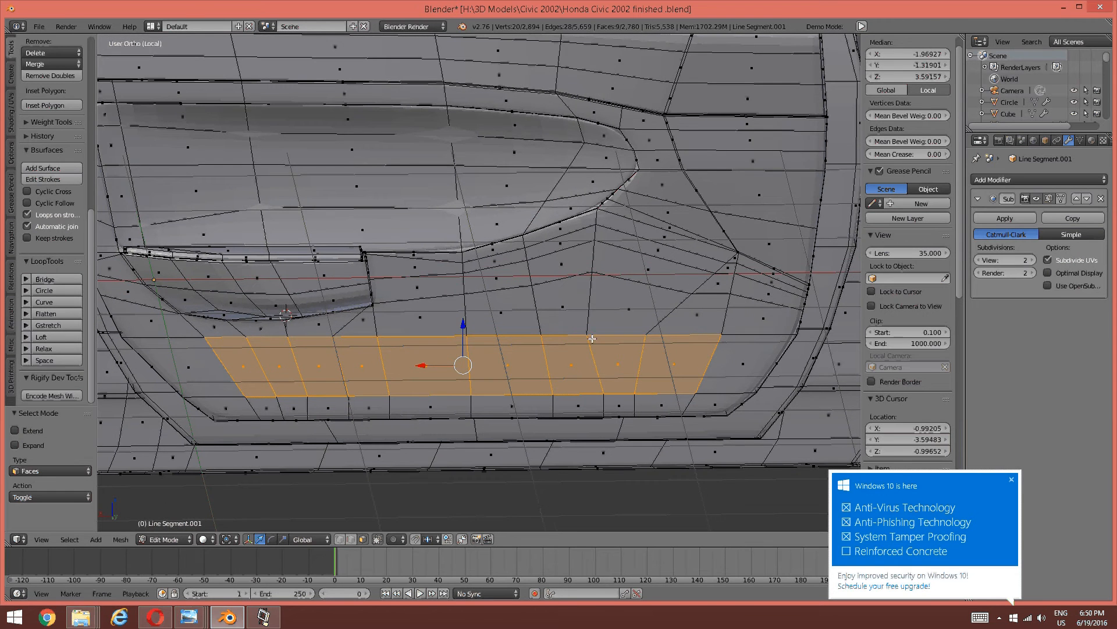
pyautogui.moveTo(591, 337); pyautogui.dragTo(539, 372, button='middle')
pyautogui.scroll(2, 539, 372)
pyautogui.keyDown('shift'); pyautogui.moveTo(471, 405); pyautogui.dragTo(560, 386, button='middle'); pyautogui.keyUp('shift')
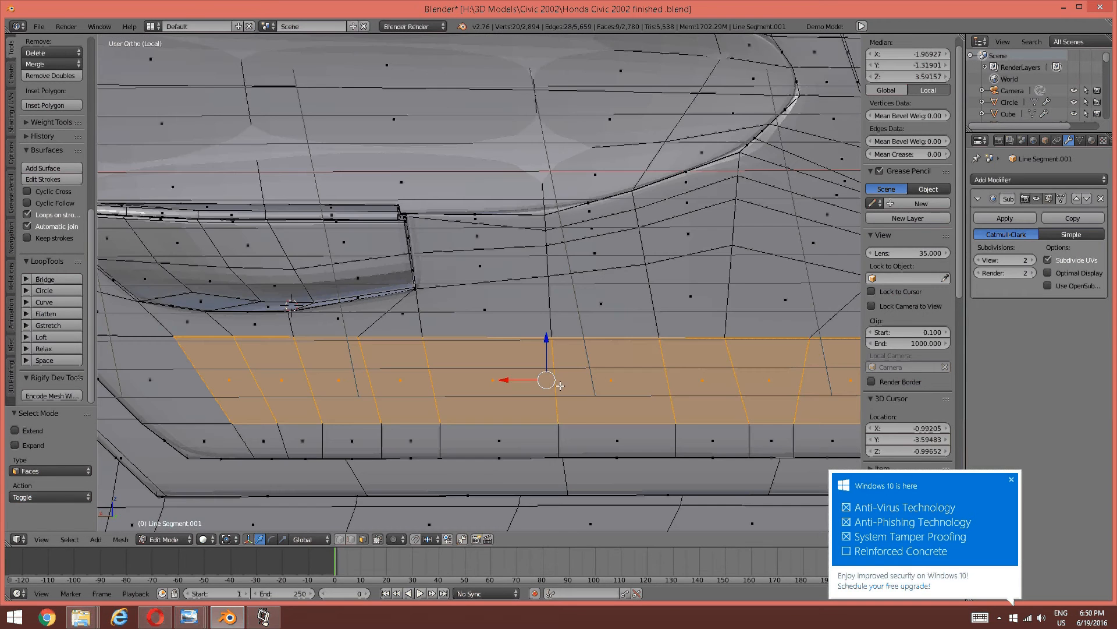
pyautogui.keyDown('shift'); pyautogui.rightClick(274, 441); pyautogui.keyUp('shift')
pyautogui.keyDown('shift'); pyautogui.rightClick(305, 440); pyautogui.keyUp('shift')
pyautogui.keyDown('shift'); pyautogui.rightClick(352, 441); pyautogui.keyUp('shift')
pyautogui.keyDown('shift'); pyautogui.rightClick(411, 440); pyautogui.keyUp('shift')
pyautogui.keyDown('shift'); pyautogui.rightClick(500, 440); pyautogui.keyUp('shift')
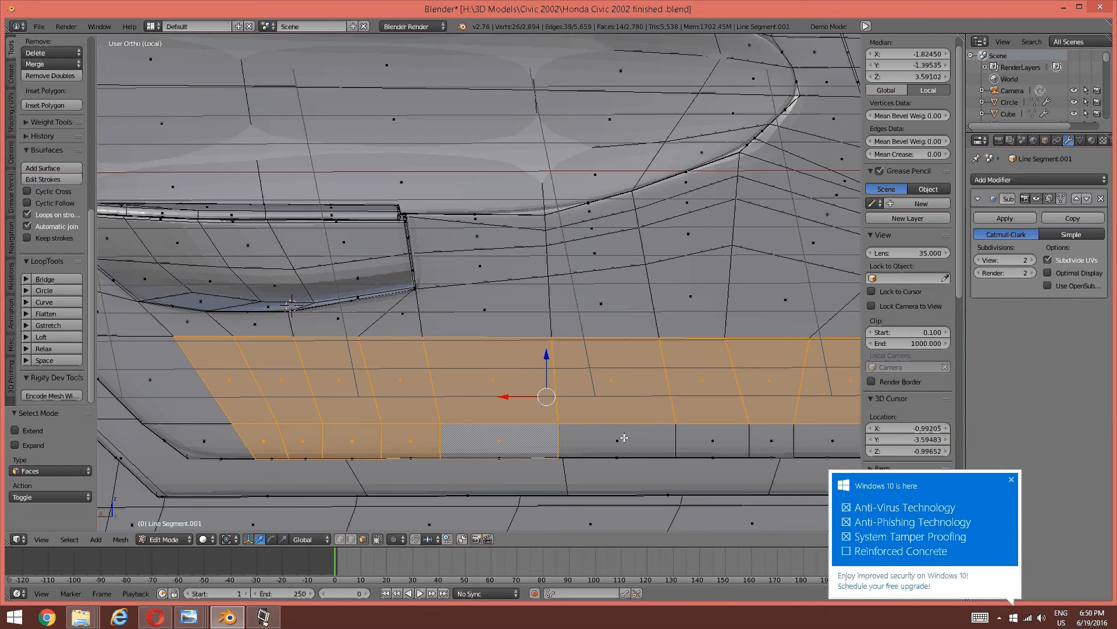
pyautogui.keyDown('shift'); pyautogui.rightClick(617, 440); pyautogui.keyUp('shift')
pyautogui.keyDown('shift'); pyautogui.moveTo(617, 411); pyautogui.dragTo(420, 391, button='middle'); pyautogui.keyUp('shift')
pyautogui.keyDown('shift'); pyautogui.rightClick(515, 420); pyautogui.keyUp('shift')
pyautogui.keyDown('shift'); pyautogui.rightClick(574, 420); pyautogui.keyUp('shift')
pyautogui.keyDown('shift'); pyautogui.rightClick(627, 433); pyautogui.keyUp('shift')
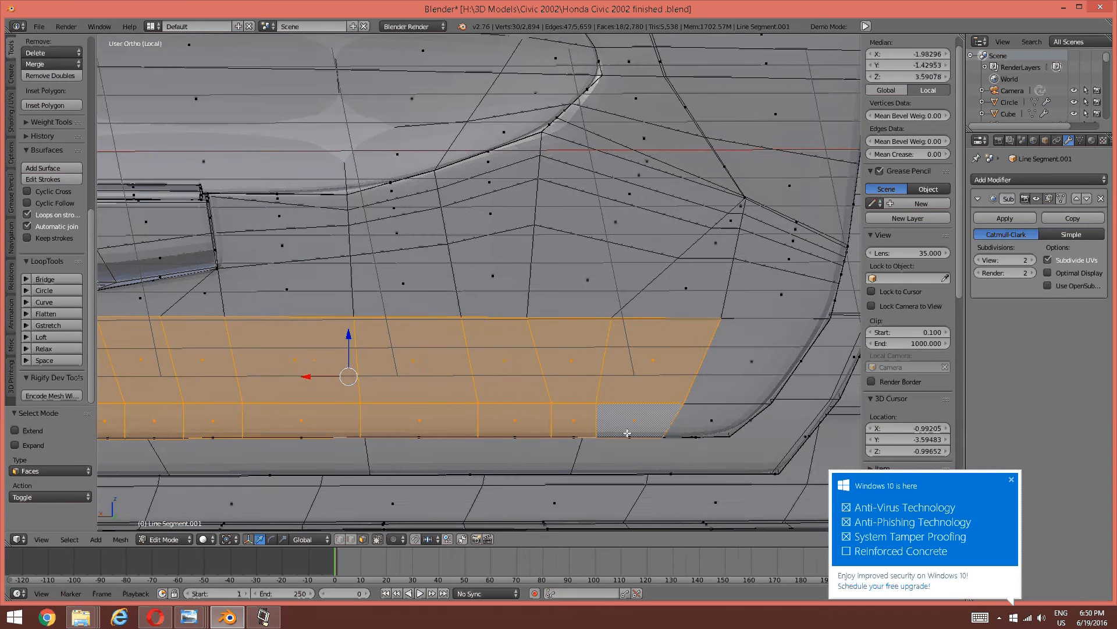
# Add the thin rim faces along the lower edge to the selection, from the curved corner to the middle of the panel.
pyautogui.moveTo(627, 433); pyautogui.dragTo(434, 326, button='middle')
pyautogui.scroll(4, 607, 365)
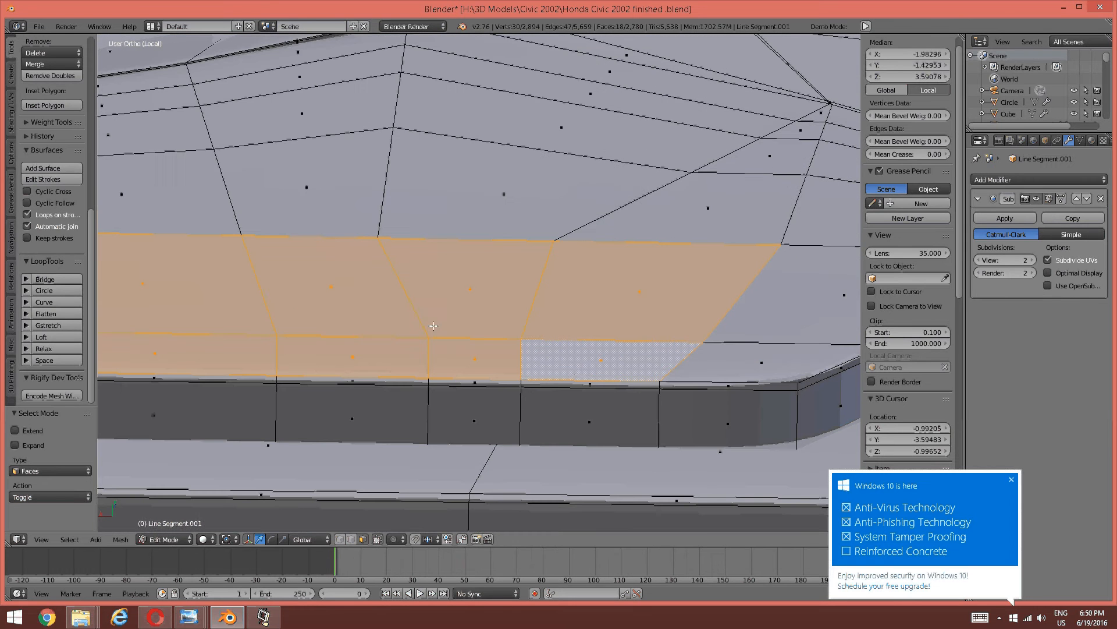
pyautogui.keyDown('shift'); pyautogui.rightClick(579, 384); pyautogui.keyUp('shift')
pyautogui.keyDown('shift'); pyautogui.rightClick(486, 385); pyautogui.keyUp('shift')
pyautogui.keyDown('shift'); pyautogui.rightClick(356, 383); pyautogui.keyUp('shift')
pyautogui.keyDown('shift'); pyautogui.moveTo(356, 384); pyautogui.dragTo(487, 388, button='middle'); pyautogui.keyUp('shift')
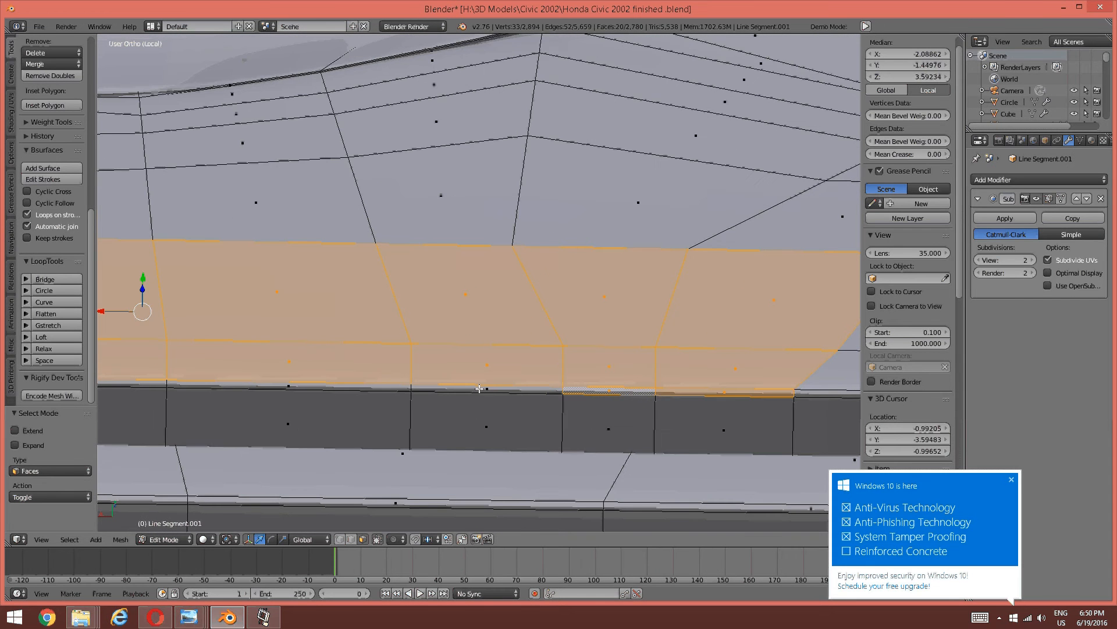
pyautogui.keyDown('shift'); pyautogui.moveTo(390, 409); pyautogui.dragTo(562, 411, button='middle'); pyautogui.keyUp('shift')
pyautogui.keyDown('shift'); pyautogui.moveTo(459, 392); pyautogui.dragTo(586, 397, button='middle'); pyautogui.keyUp('shift')
pyautogui.keyDown('shift'); pyautogui.rightClick(578, 393); pyautogui.keyUp('shift')
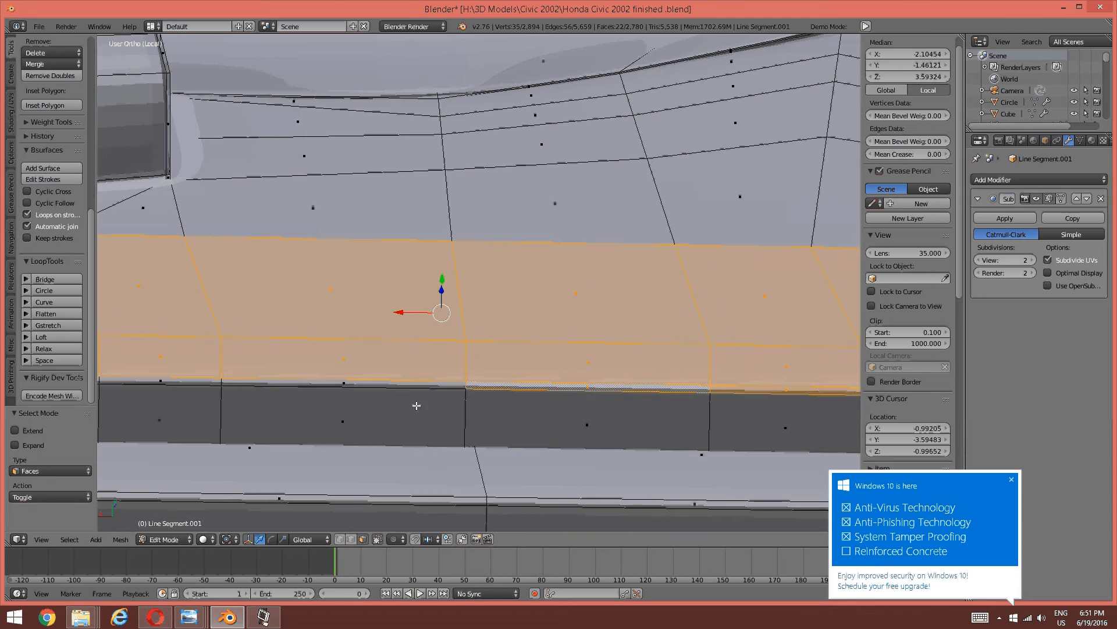
# Continue adding the thin rim faces to the selection up to the far end of the row, leaving the dark side faces unselected.
pyautogui.keyDown('shift'); pyautogui.moveTo(387, 406); pyautogui.dragTo(666, 410, button='middle'); pyautogui.keyUp('shift')
pyautogui.keyDown('shift'); pyautogui.rightClick(553, 392); pyautogui.keyUp('shift')
pyautogui.keyDown('shift'); pyautogui.moveTo(362, 424); pyautogui.dragTo(647, 423, button='middle'); pyautogui.keyUp('shift')
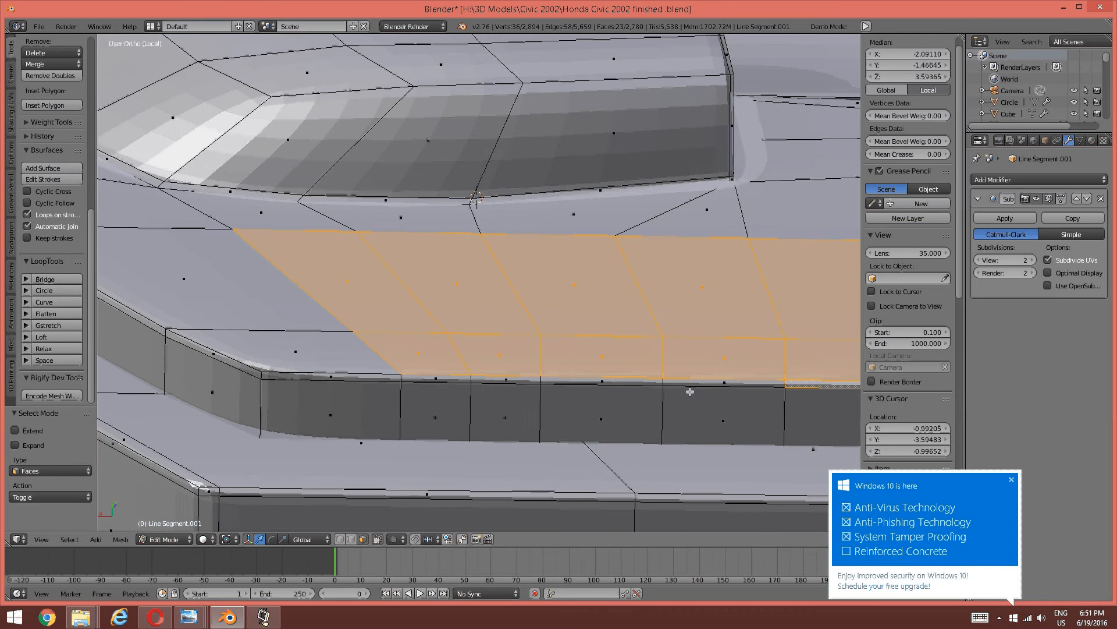
pyautogui.keyDown('shift'); pyautogui.rightClick(697, 385); pyautogui.keyUp('shift')
pyautogui.keyDown('shift'); pyautogui.rightClick(599, 385); pyautogui.keyUp('shift')
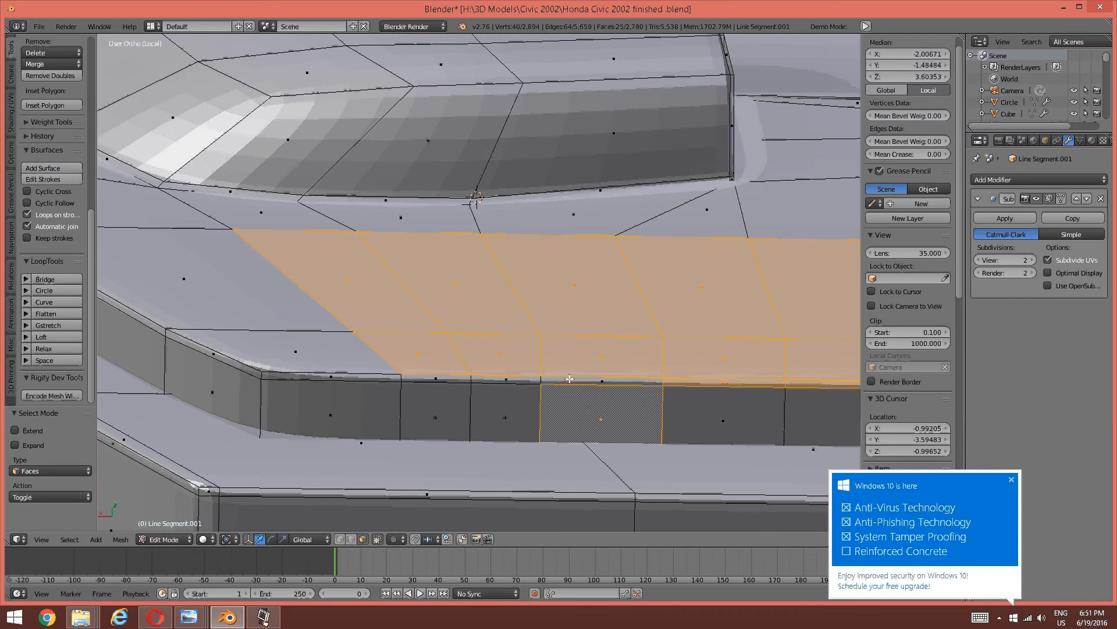
pyautogui.hotkey('ctrl', 'z')
pyautogui.keyDown('shift'); pyautogui.rightClick(503, 380); pyautogui.keyUp('shift')
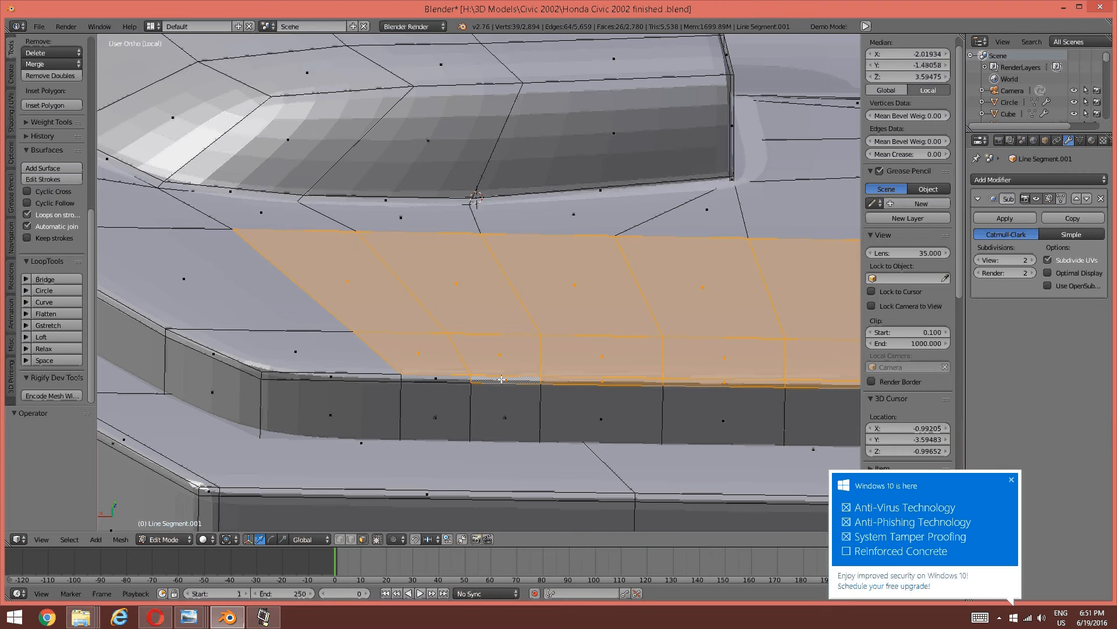
pyautogui.keyDown('shift'); pyautogui.rightClick(450, 381); pyautogui.keyUp('shift')
# Pull the selected faces outward along the Y axis in successive moves, including 0.063, 0.043 and 0.021, and deselect everything.
pyautogui.scroll(-4, 654, 318)
pyautogui.moveTo(654, 318); pyautogui.dragTo(599, 322, button='middle')
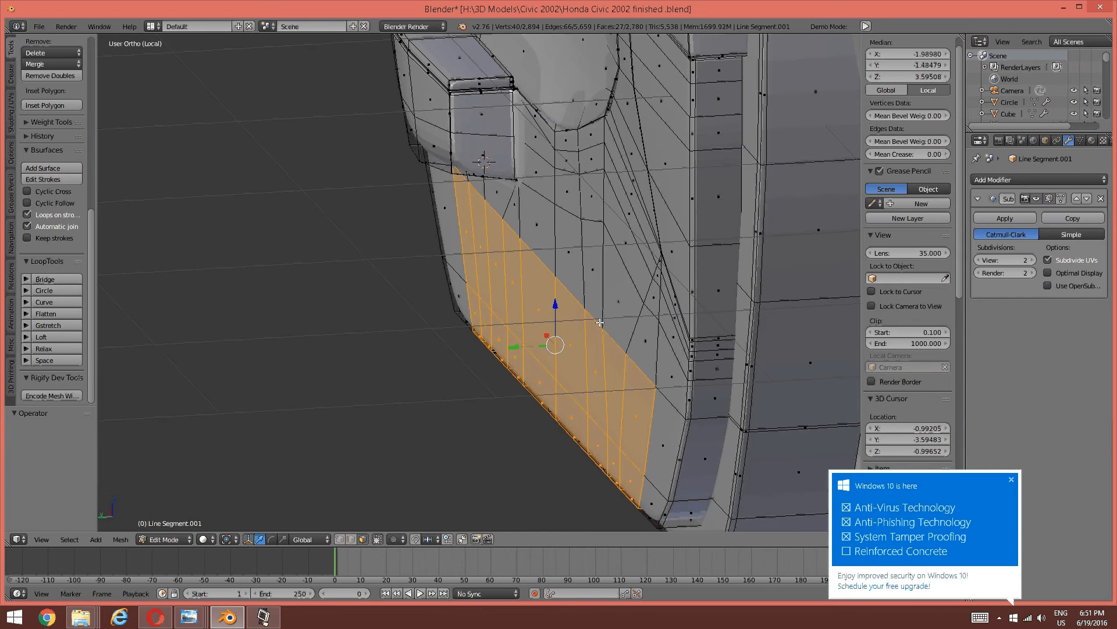
pyautogui.moveTo(524, 346); pyautogui.dragTo(466, 348)
pyautogui.moveTo(466, 348); pyautogui.dragTo(490, 339, button='middle')
pyautogui.moveTo(485, 339); pyautogui.dragTo(489, 339)
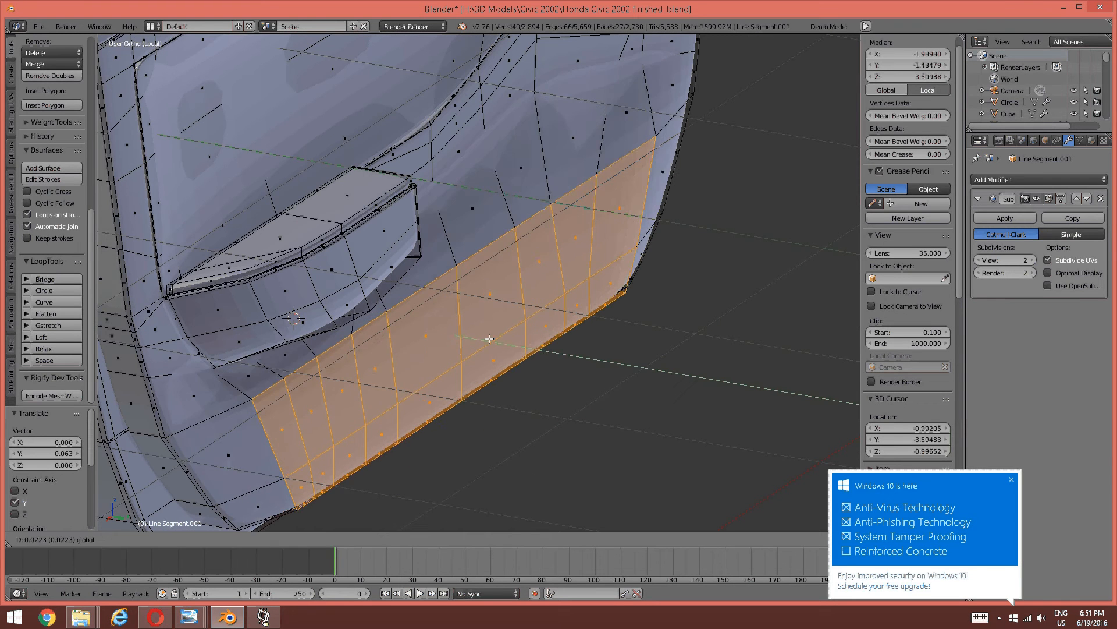
pyautogui.click(489, 338)
pyautogui.moveTo(490, 337); pyautogui.dragTo(475, 287, button='middle')
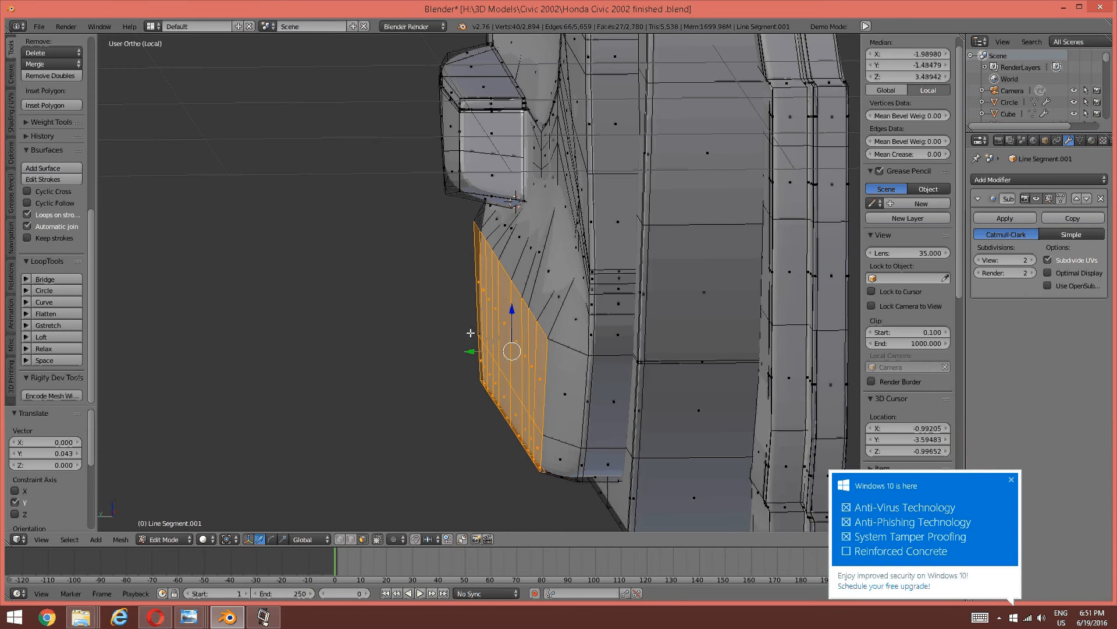
pyautogui.moveTo(475, 350); pyautogui.dragTo(470, 350)
pyautogui.moveTo(469, 350); pyautogui.dragTo(504, 277, button='middle')
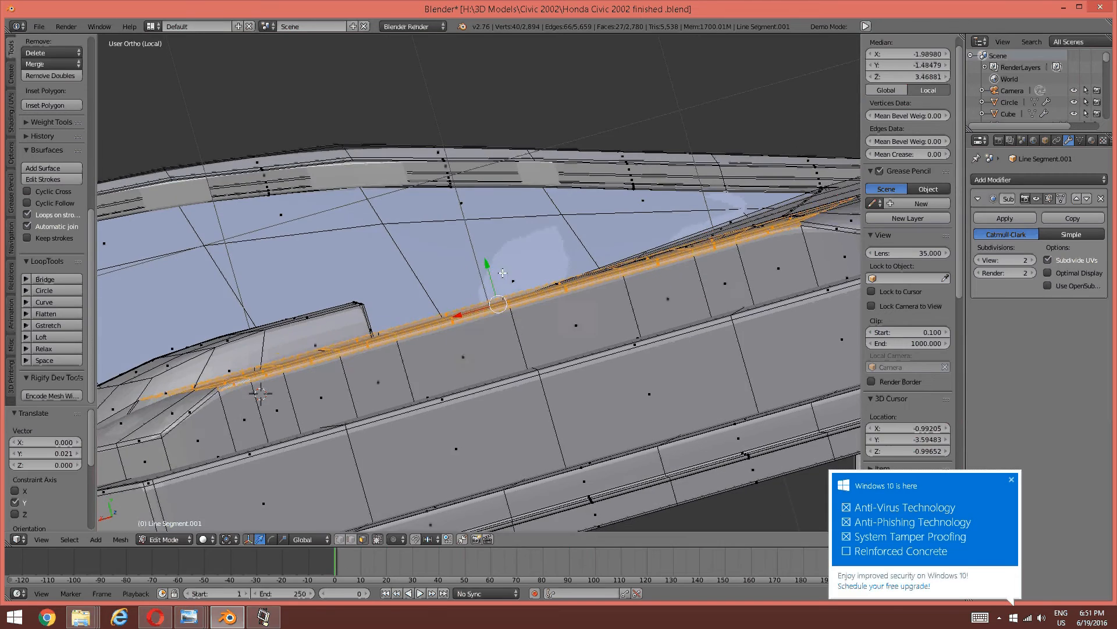
pyautogui.moveTo(489, 266); pyautogui.dragTo(486, 258)
pyautogui.moveTo(460, 265); pyautogui.dragTo(488, 314, button='middle')
pyautogui.press('a')
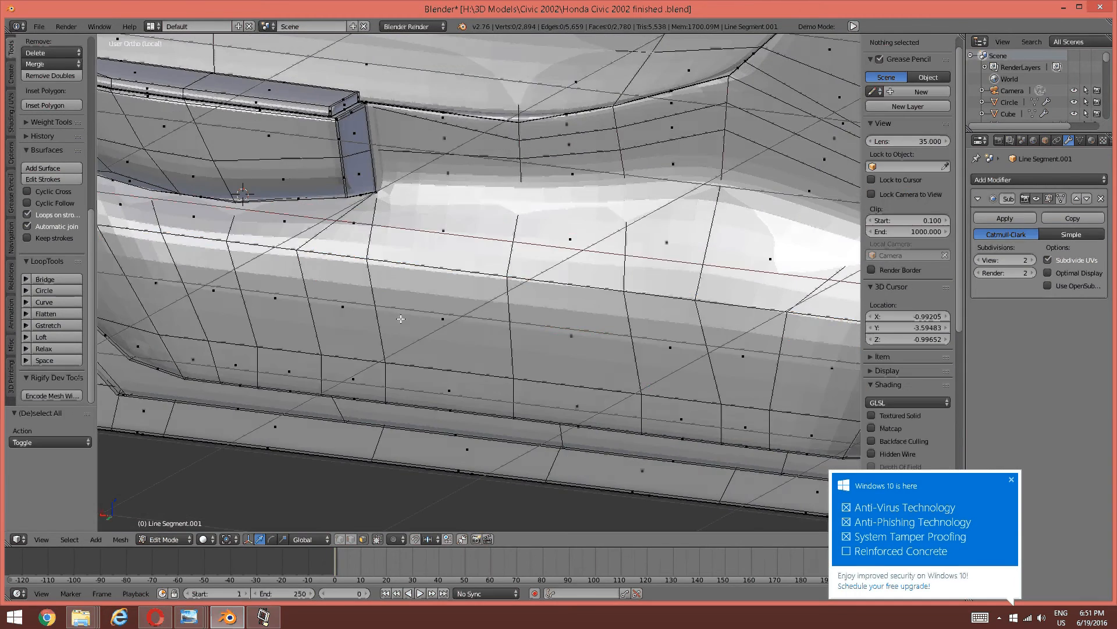
# Slide the three middle edges of the bulge's upper boundary downward by a factor of about 0.375 with Edge Slide in edge select mode.
pyautogui.moveTo(399, 317); pyautogui.dragTo(427, 299, button='middle')
pyautogui.hotkey('ctrl', 'Tab')
pyautogui.click(398, 310)
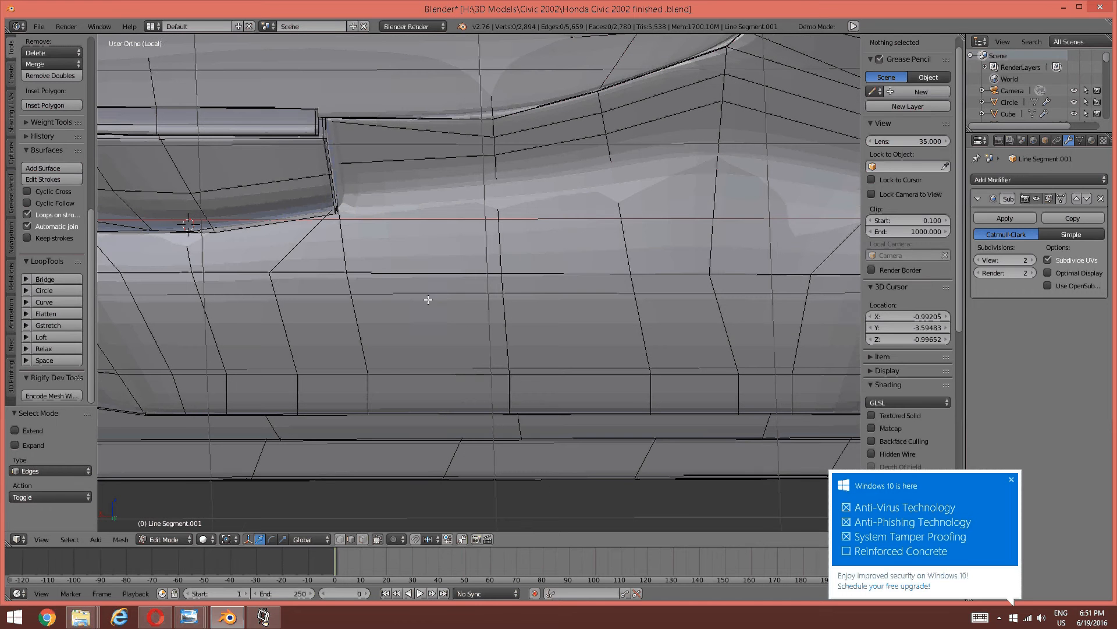
pyautogui.rightClick(425, 278)
pyautogui.keyDown('shift'); pyautogui.rightClick(543, 279); pyautogui.keyUp('shift')
pyautogui.keyDown('shift'); pyautogui.rightClick(649, 279); pyautogui.keyUp('shift')
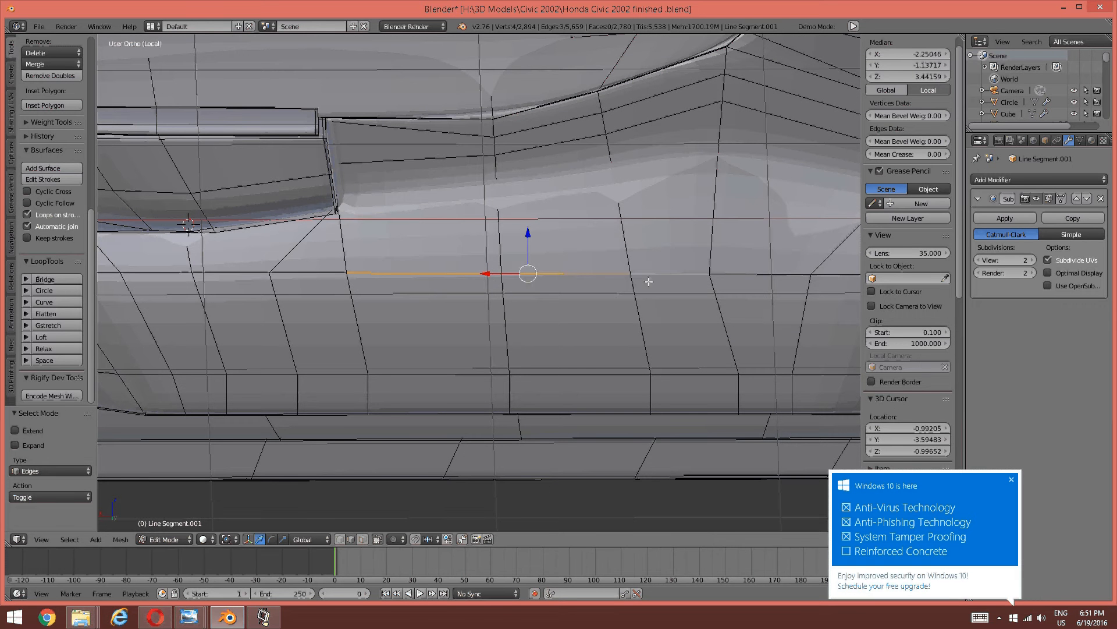
pyautogui.hotkey('ctrl', 'e')
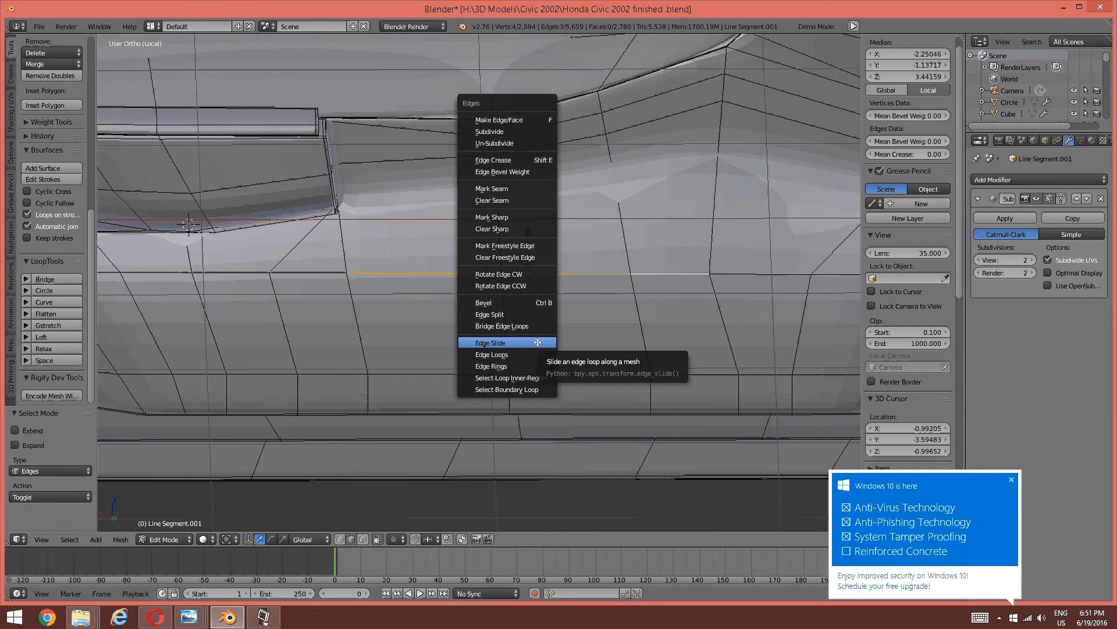
pyautogui.click(538, 342)
pyautogui.click(527, 379)
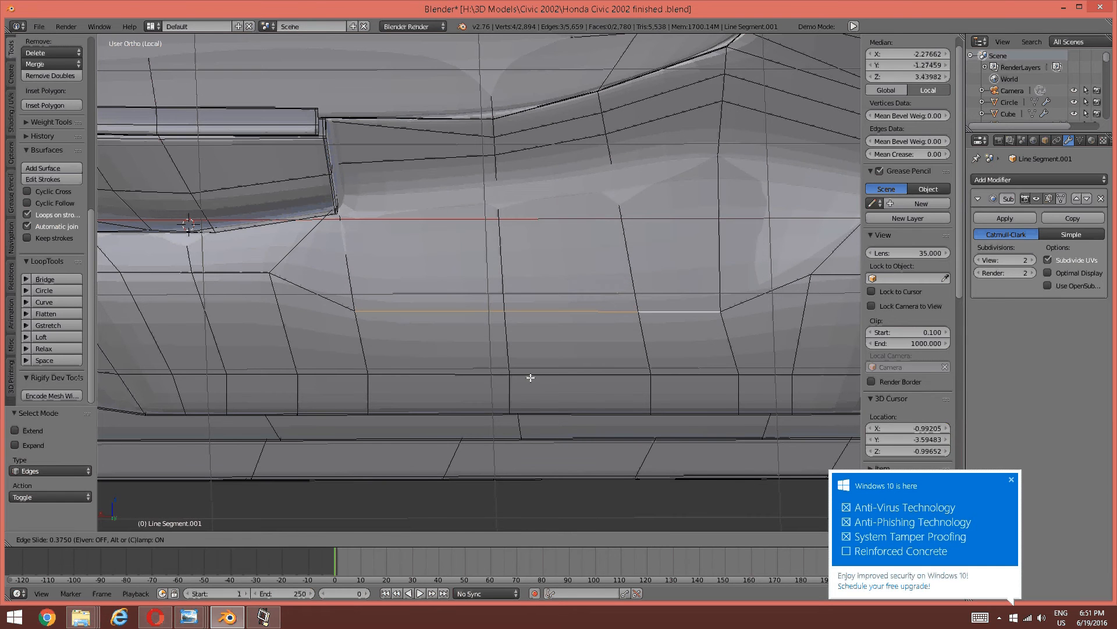
pyautogui.press('a')
# In vertex select mode, slide the upper-boundary vertex beside the lowered edges, near the ledge's corner, down its edge by about 0.31.
pyautogui.moveTo(424, 329); pyautogui.dragTo(521, 329, button='middle')
pyautogui.hotkey('ctrl', 'Tab')
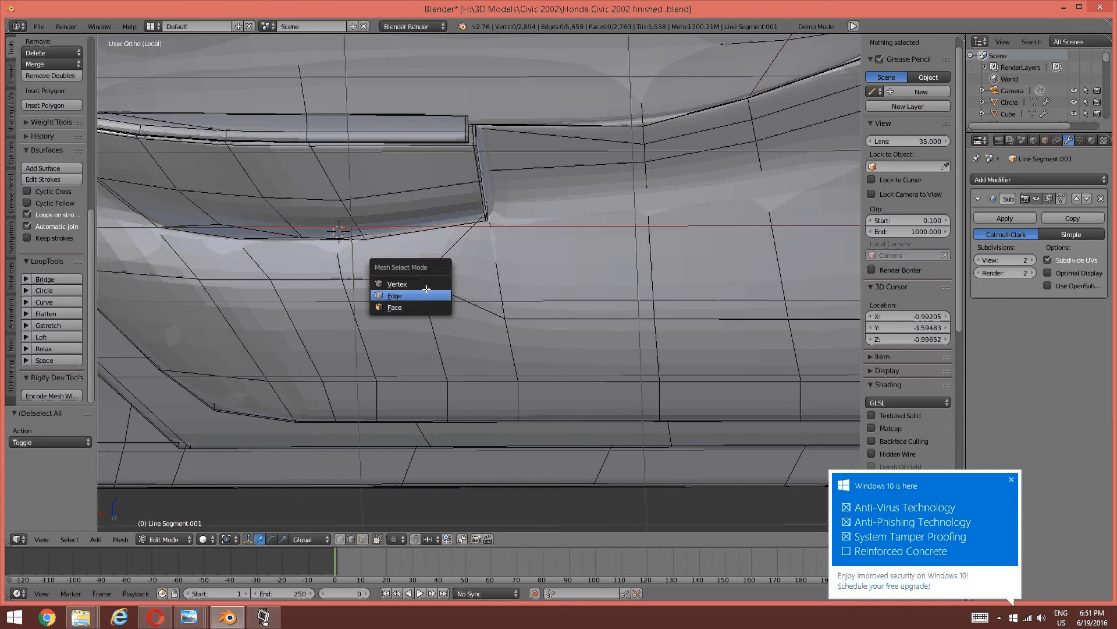
pyautogui.click(424, 285)
pyautogui.rightClick(421, 281)
pyautogui.hotkey('shift', 'v')
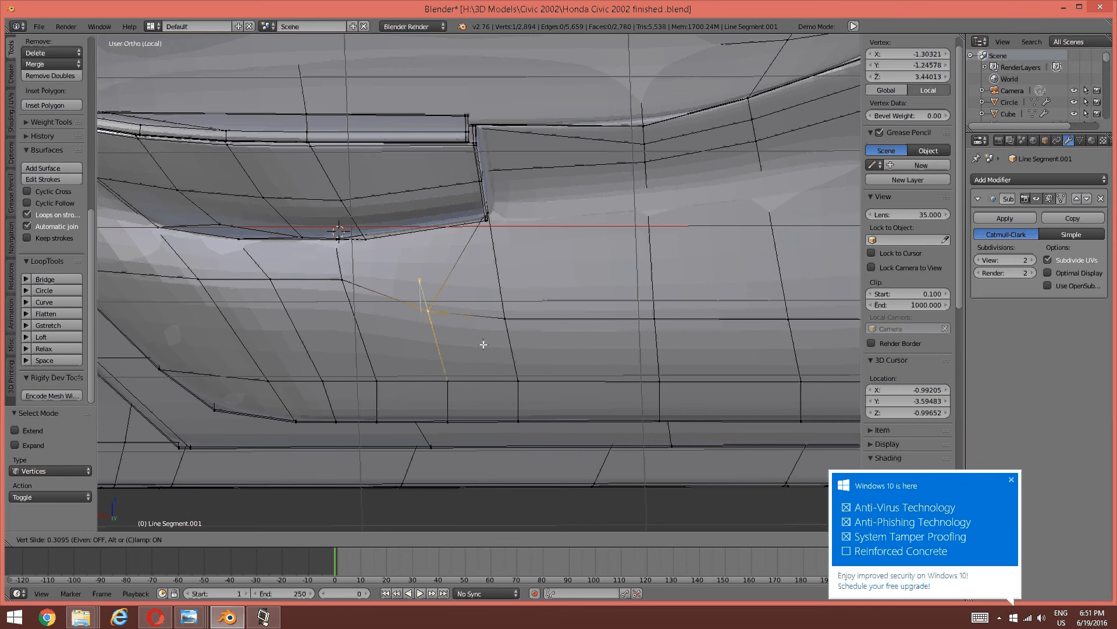
pyautogui.click(483, 344)
pyautogui.press('a')
# Slide the next two upper-boundary vertices beneath the ledge slightly down their edges, the outer one by about 0.08.
pyautogui.rightClick(363, 284)
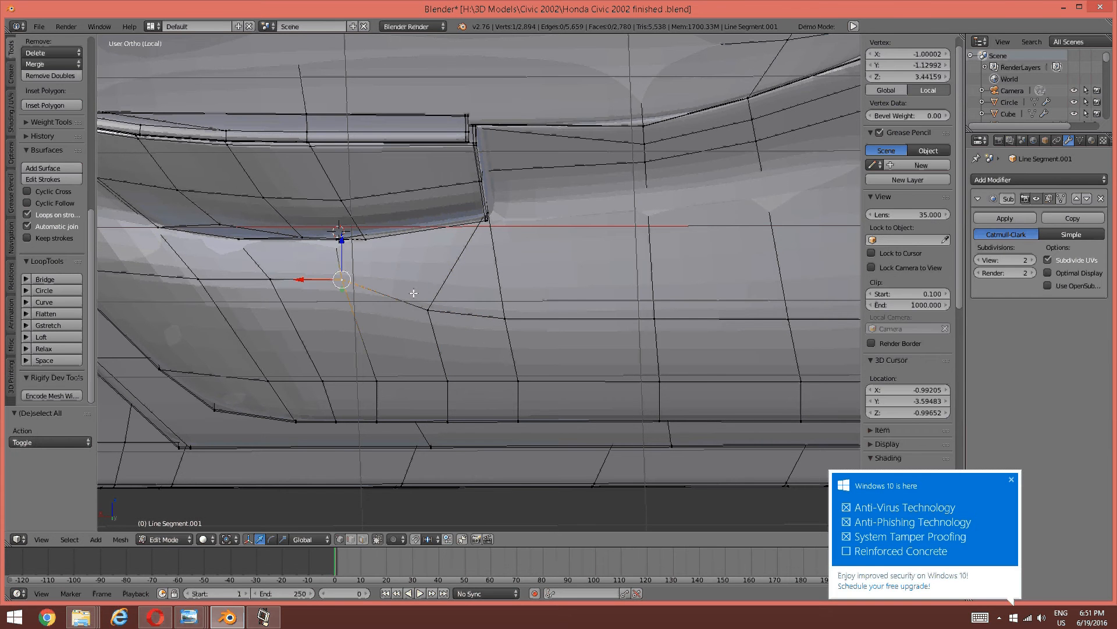
pyautogui.hotkey('shift', 'v')
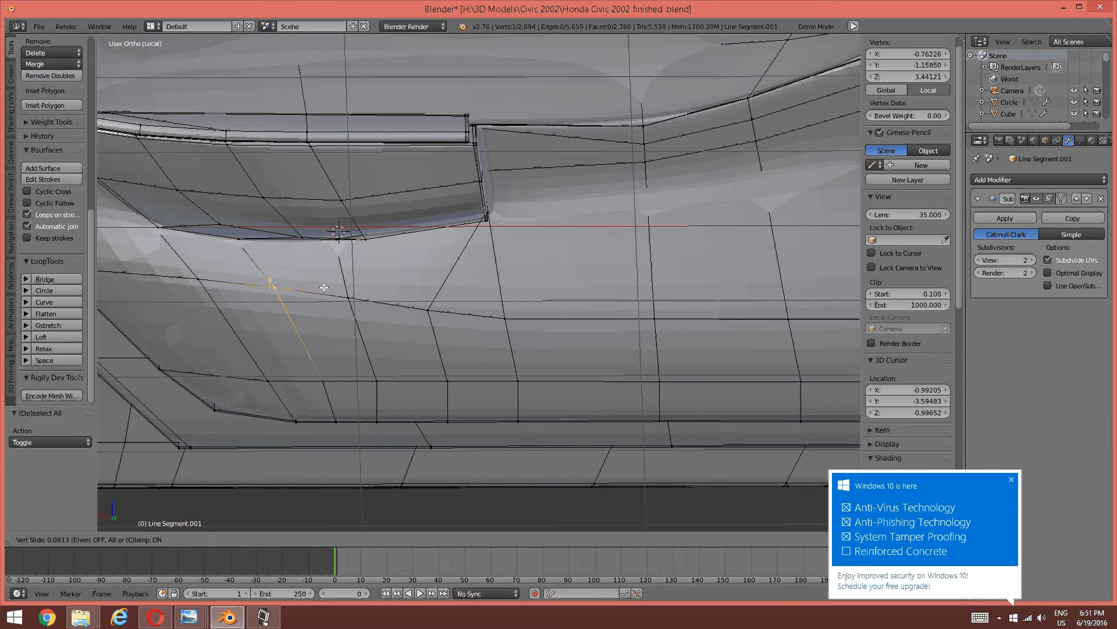
pyautogui.click(324, 288)
pyautogui.press('a')
# Slide the last upper-boundary vertex by about 0.90 along its edge up to the pointed lower corner of the ledge.
pyautogui.rightClick(226, 276)
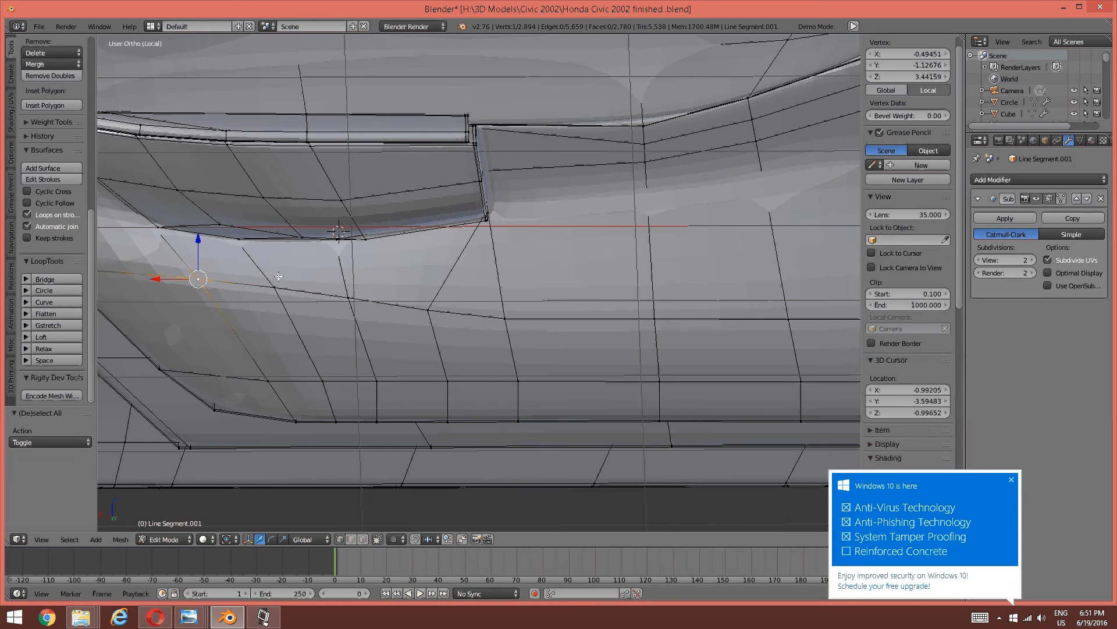
pyautogui.moveTo(228, 276); pyautogui.dragTo(347, 345, button='middle')
pyautogui.hotkey('shift', 'v')
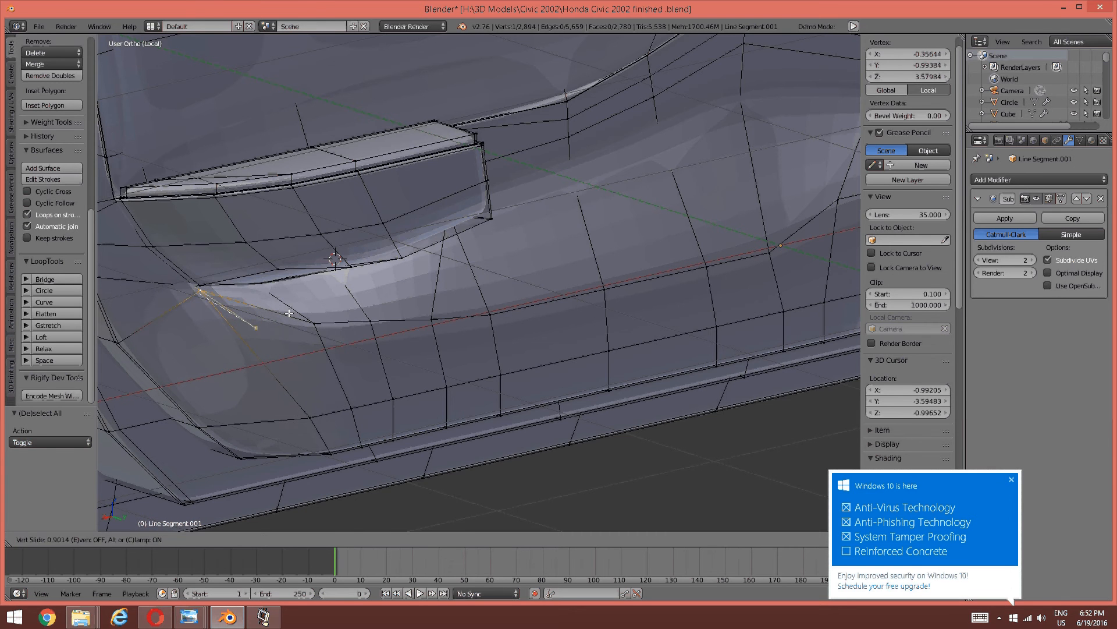
pyautogui.click(287, 314)
pyautogui.moveTo(287, 314); pyautogui.dragTo(474, 283, button='middle')
pyautogui.press('a')
# Check s-l225.jpg in Windows Photo Viewer, return to Blender and slide the upper-boundary vertex near the curved corner down its edge.
pyautogui.rightClick(478, 285)
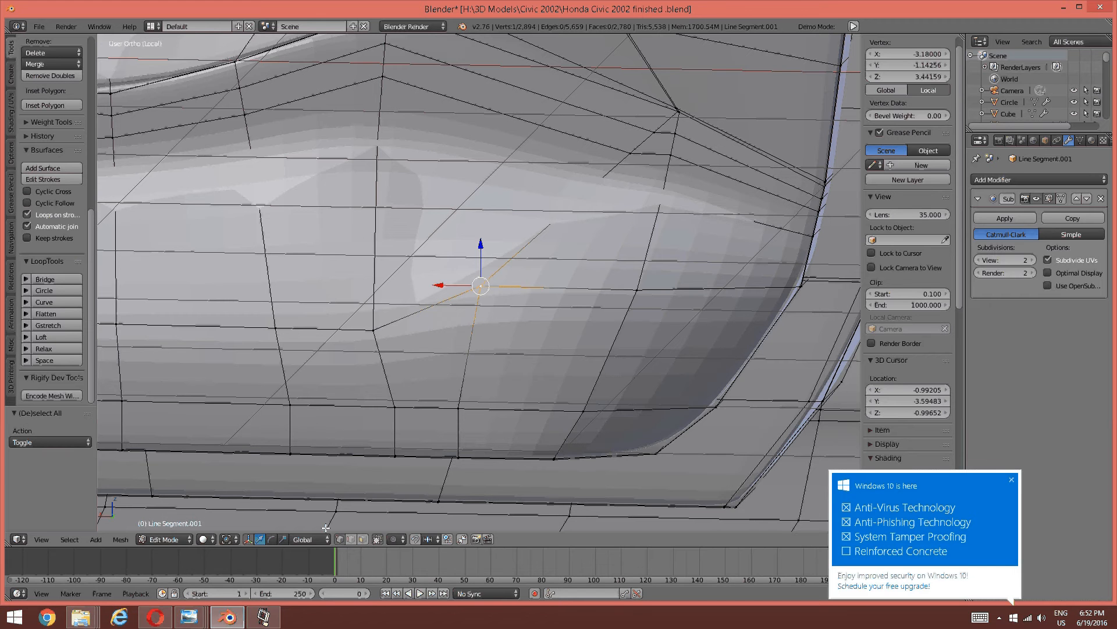
pyautogui.moveTo(189, 617)
pyautogui.click(833, 556)
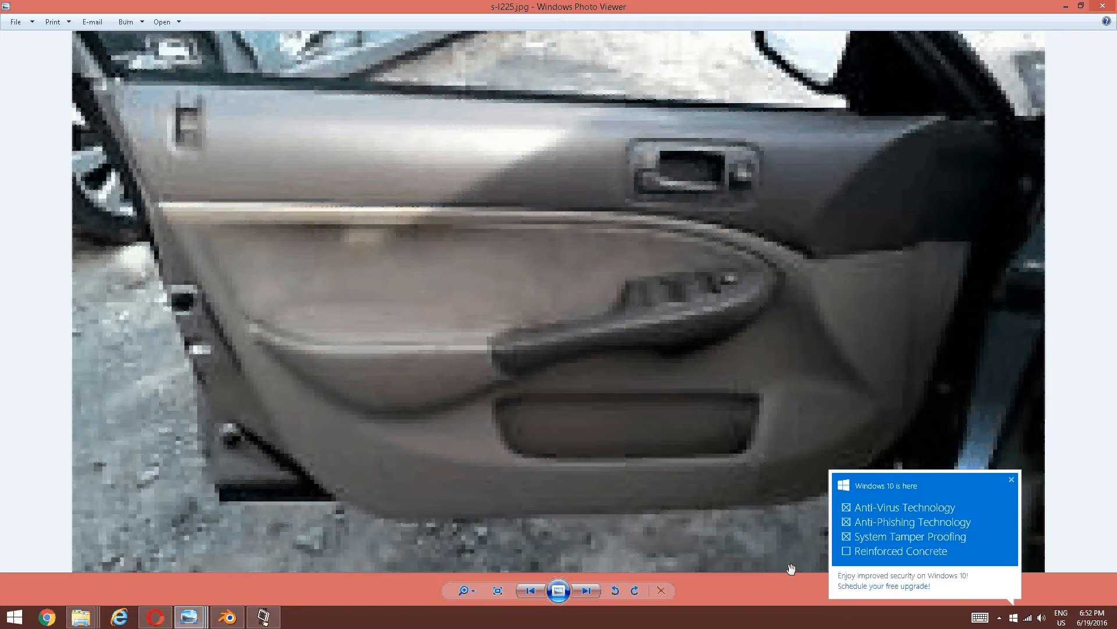
pyautogui.click(227, 617)
pyautogui.hotkey('shift', 'v')
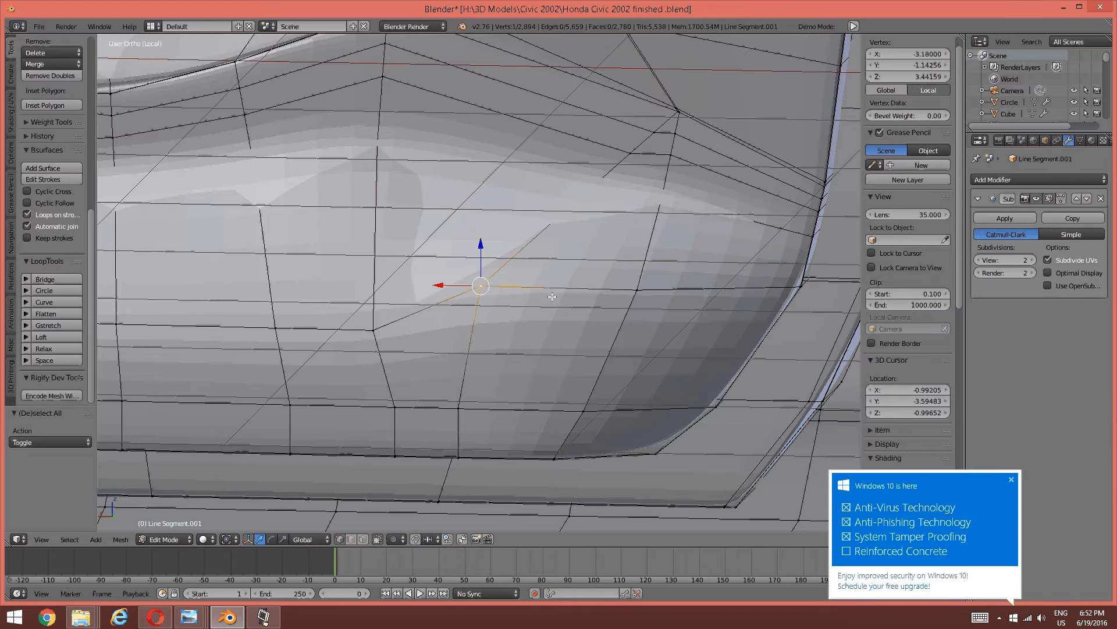
pyautogui.click(553, 316)
pyautogui.press('a')
# Insert a centred loop cut along the bulge, between its upper boundary and the edge row below, and deselect it.
pyautogui.scroll(-2, 549, 298)
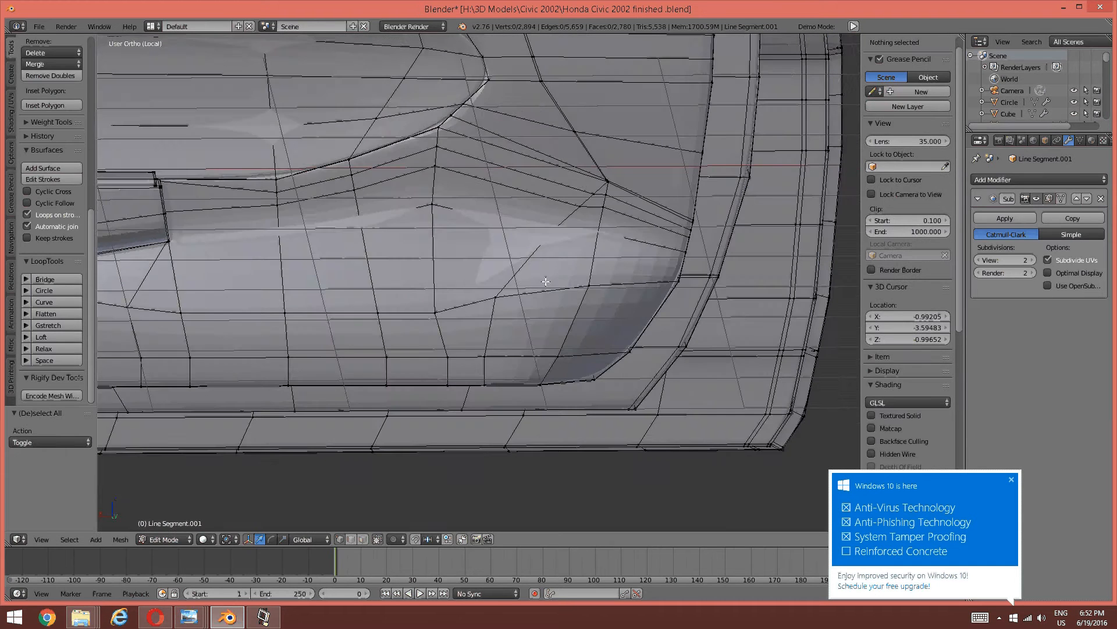
pyautogui.moveTo(546, 281); pyautogui.dragTo(551, 284, button='middle')
pyautogui.keyDown('shift'); pyautogui.moveTo(251, 303); pyautogui.dragTo(523, 321, button='middle'); pyautogui.keyUp('shift')
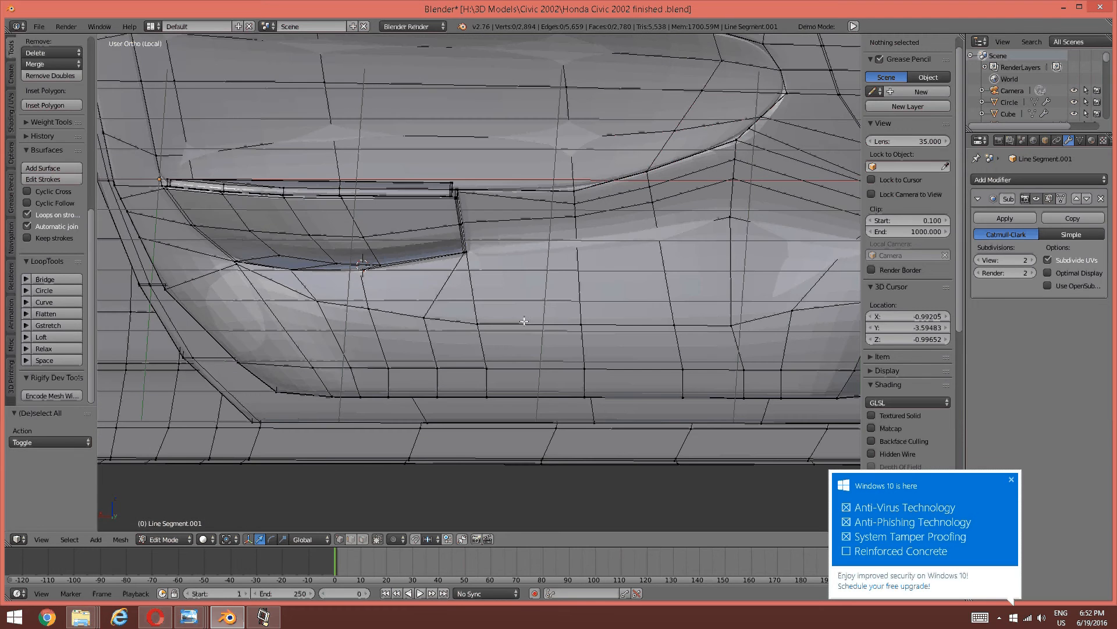
pyautogui.moveTo(290, 309); pyautogui.dragTo(475, 344, button='middle')
pyautogui.scroll(2, 253, 302)
pyautogui.scroll(2, 306, 334)
pyautogui.moveTo(247, 334); pyautogui.dragTo(322, 336, button='middle')
pyautogui.scroll(1, 337, 341)
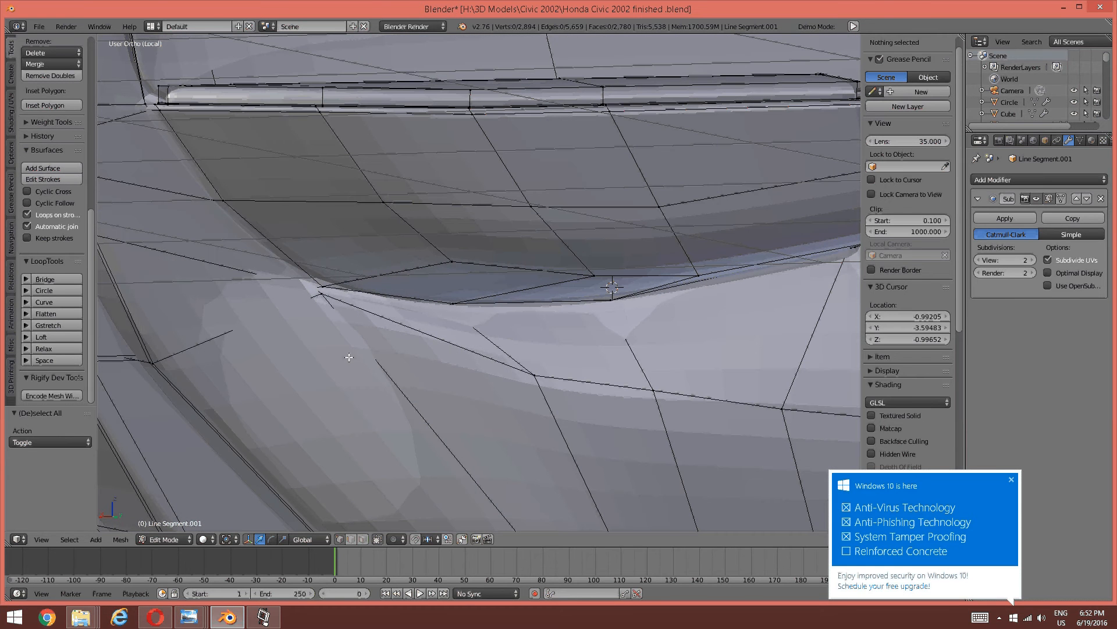
pyautogui.hotkey('ctrl', 'r')
pyautogui.click(348, 352)
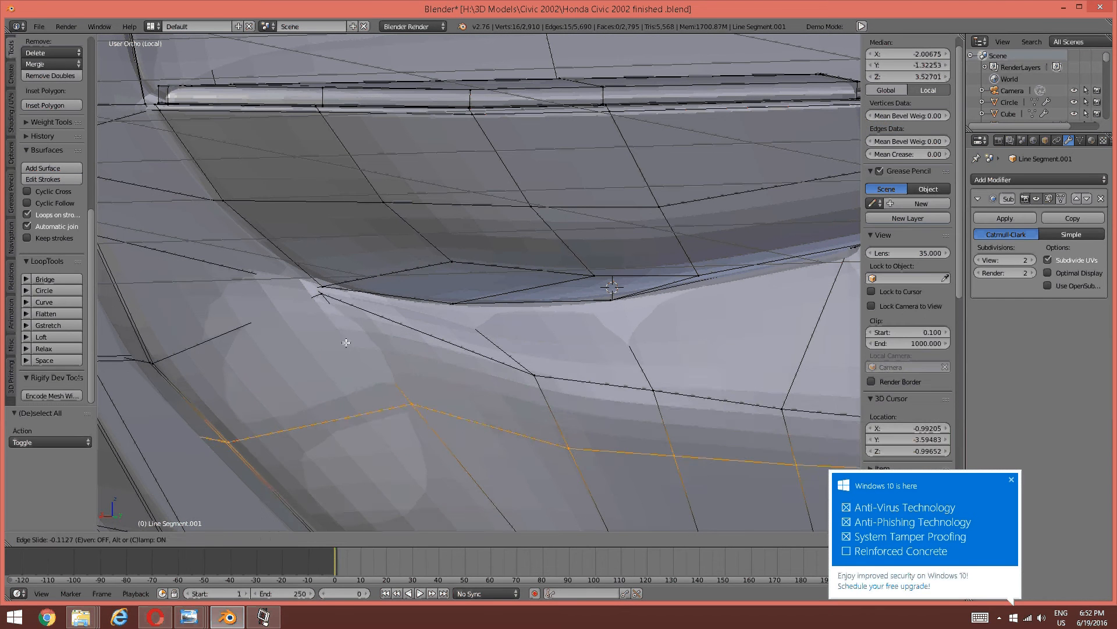
pyautogui.rightClick(346, 344)
pyautogui.press('a')
# Select the new loop's vertices along the bulge and edge-slide them up to just beneath the upper boundary, then deselect them.
pyautogui.rightClick(422, 414)
pyautogui.keyDown('shift'); pyautogui.rightClick(574, 454); pyautogui.keyUp('shift')
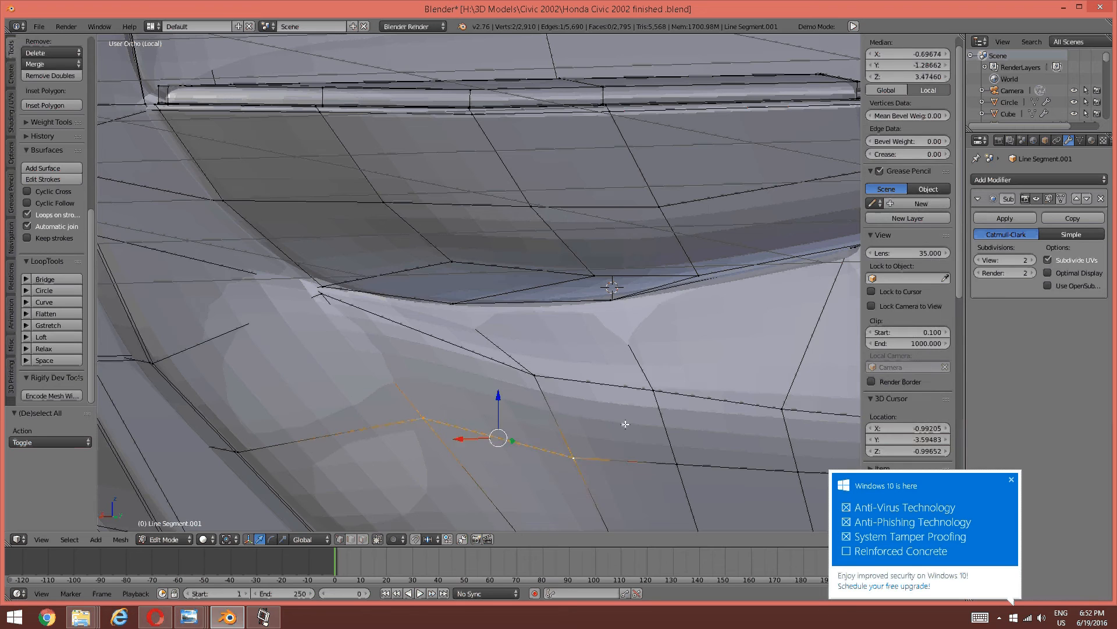
pyautogui.moveTo(626, 424); pyautogui.dragTo(449, 363, button='middle')
pyautogui.scroll(-3, 617, 407)
pyautogui.keyDown('shift'); pyautogui.rightClick(402, 352); pyautogui.keyUp('shift')
pyautogui.keyDown('shift'); pyautogui.rightClick(474, 355); pyautogui.keyUp('shift')
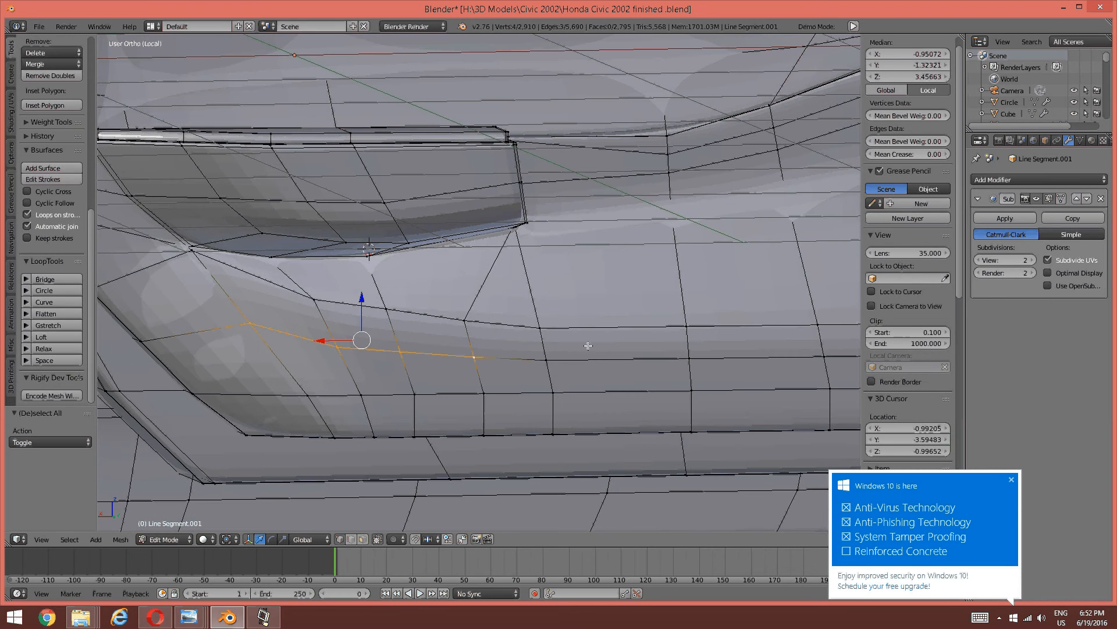
pyautogui.keyDown('shift'); pyautogui.moveTo(589, 346); pyautogui.dragTo(425, 347, button='middle'); pyautogui.keyUp('shift')
pyautogui.keyDown('shift'); pyautogui.rightClick(385, 357); pyautogui.keyUp('shift')
pyautogui.keyDown('shift'); pyautogui.rightClick(525, 357); pyautogui.keyUp('shift')
pyautogui.moveTo(525, 358); pyautogui.dragTo(562, 365, button='middle')
pyautogui.keyDown('shift'); pyautogui.rightClick(561, 365); pyautogui.keyUp('shift')
pyautogui.keyDown('shift'); pyautogui.rightClick(601, 371); pyautogui.keyUp('shift')
pyautogui.keyDown('shift'); pyautogui.rightClick(672, 362); pyautogui.keyUp('shift')
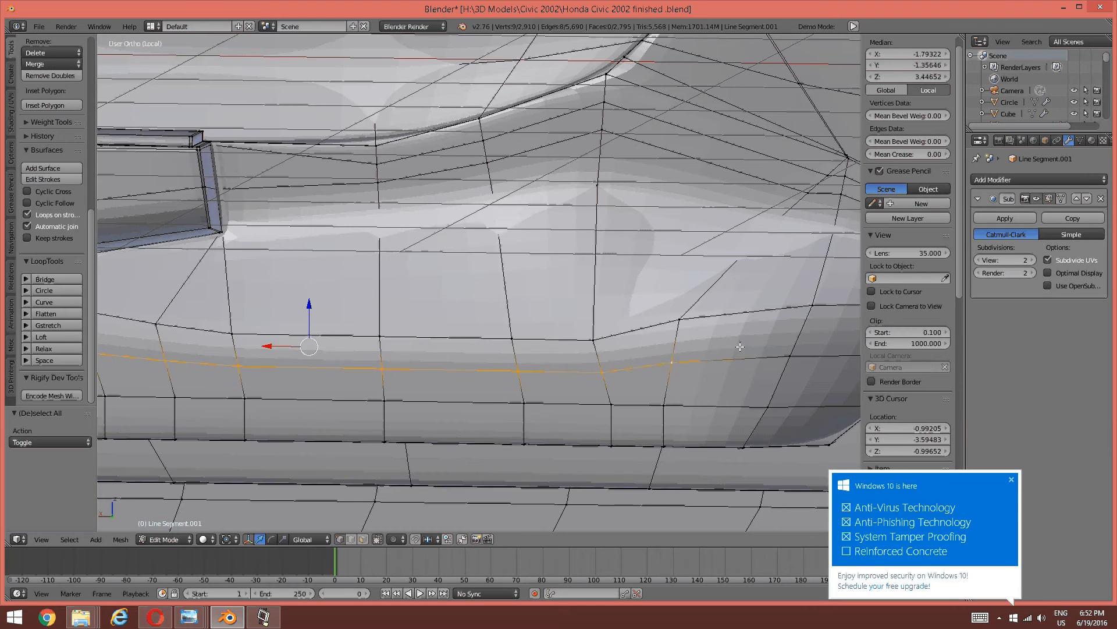
pyautogui.moveTo(740, 347); pyautogui.dragTo(517, 373, button='middle')
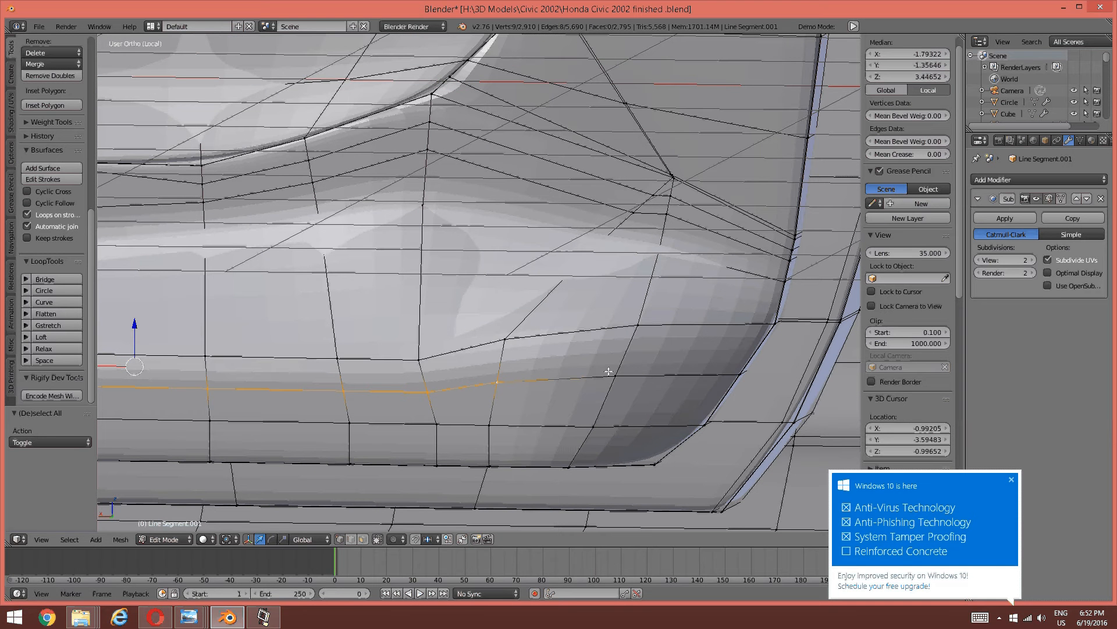
pyautogui.hotkey('ctrl', 'e')
pyautogui.click(483, 394)
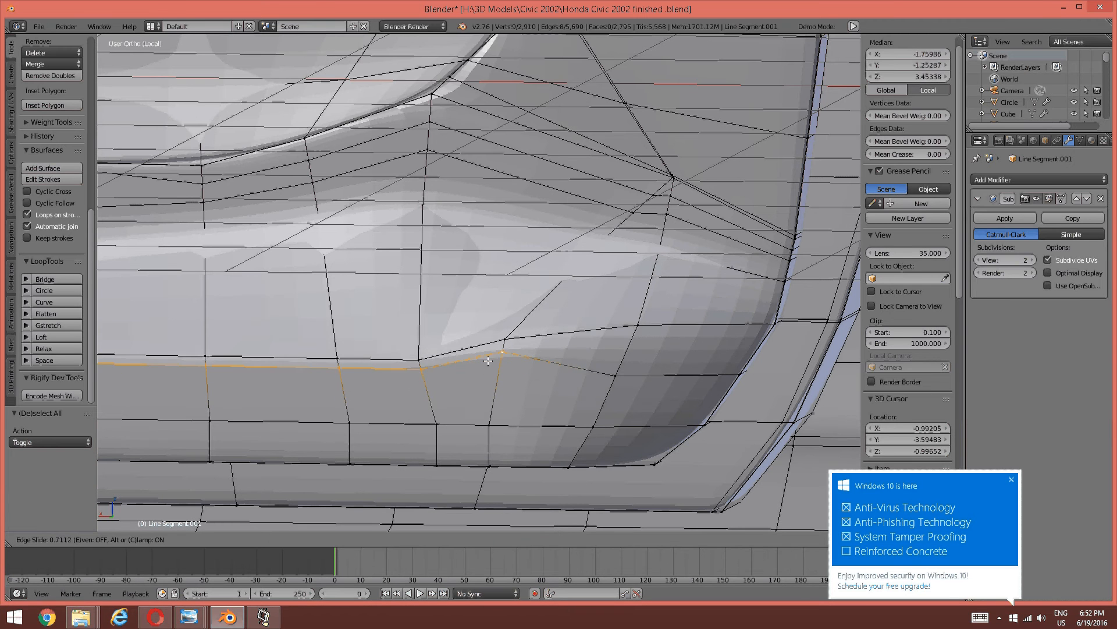
pyautogui.click(494, 354)
pyautogui.press('a')
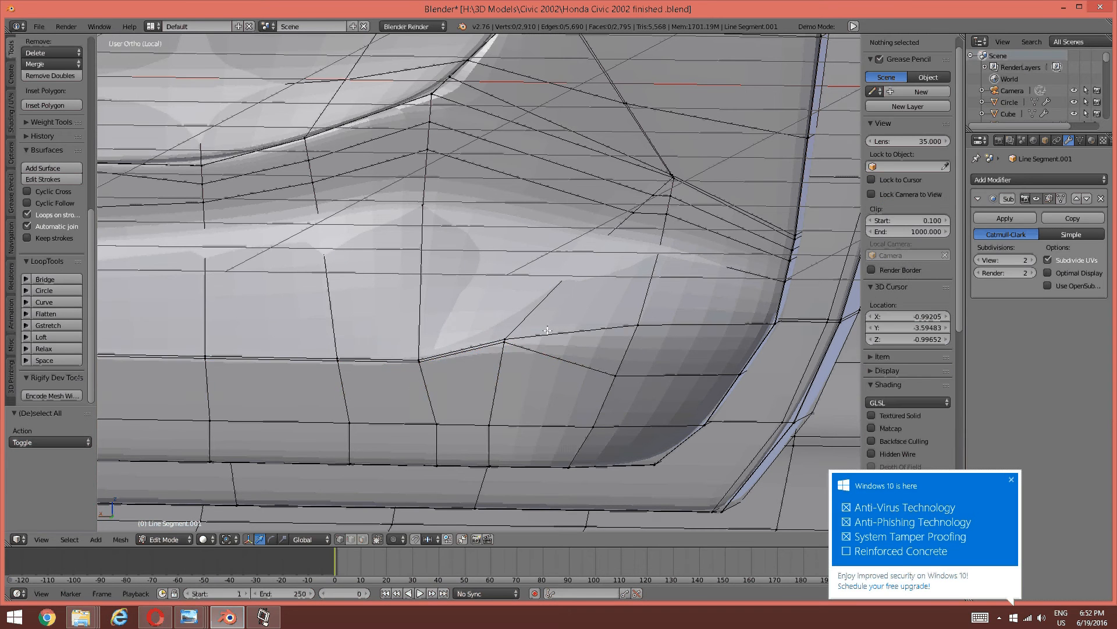
pyautogui.scroll(4, 509, 353)
pyautogui.moveTo(509, 352); pyautogui.dragTo(507, 367, button='middle')
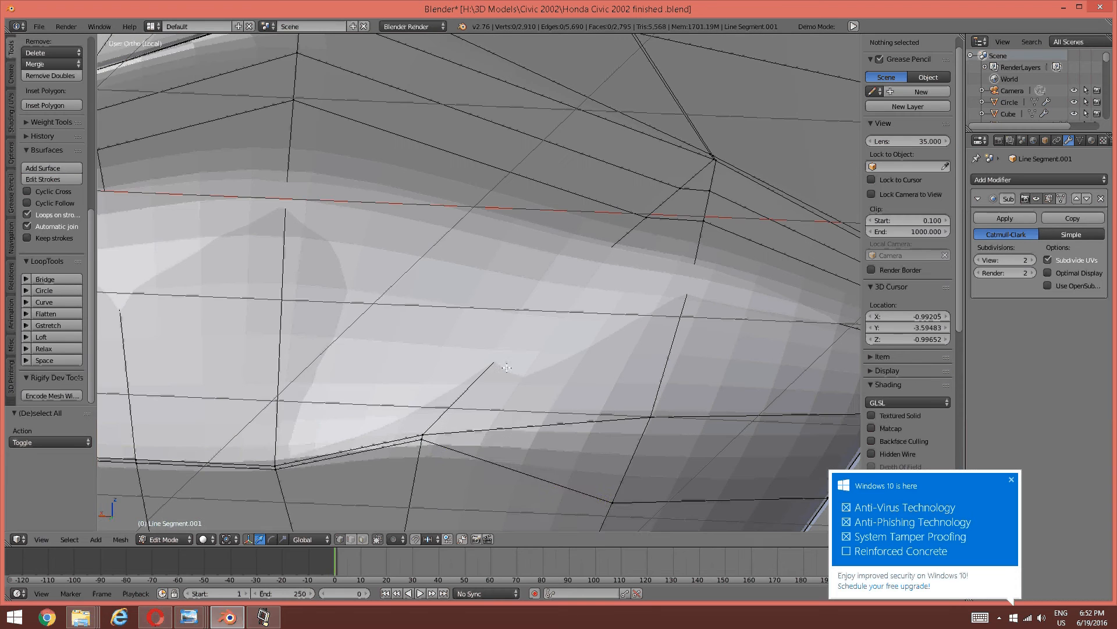
pyautogui.press('k')
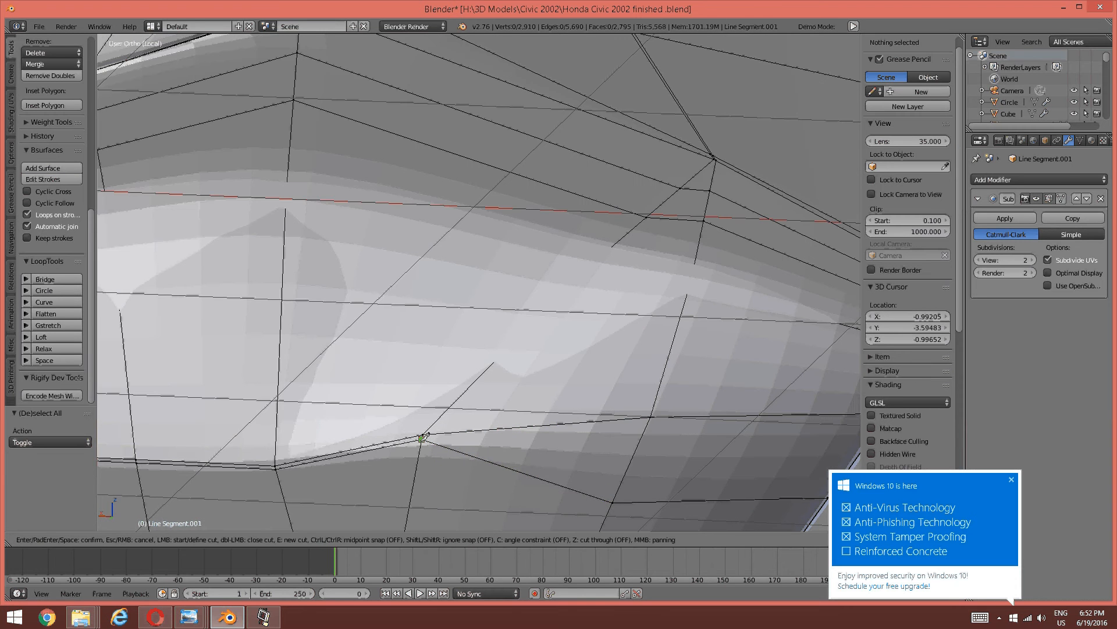
pyautogui.click(421, 439)
pyautogui.press('Escape')
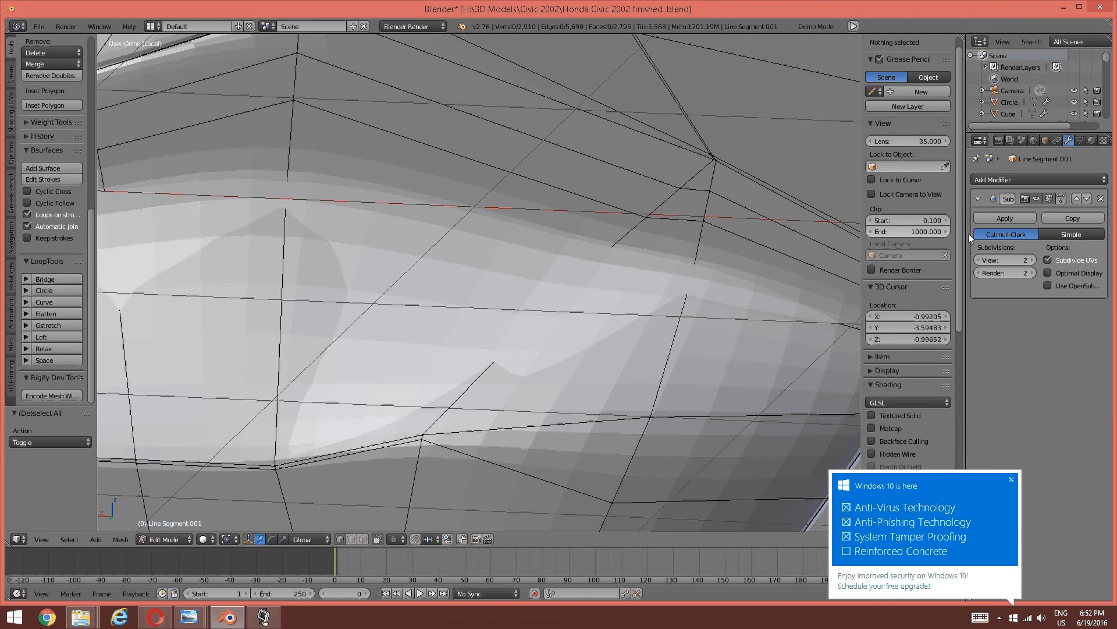
# Set the subdivision view level to 0 and knife a cut alongside the diagonal edge, from the boundary bend up to the converging corner vertex.
pyautogui.click(980, 258)
pyautogui.click(980, 258)
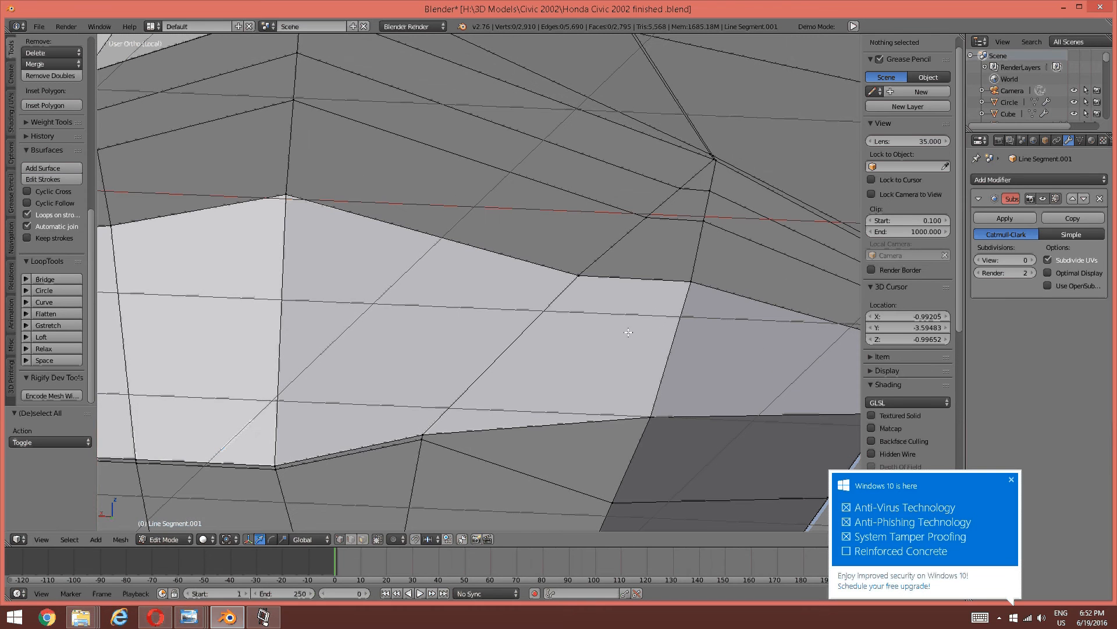
pyautogui.press('k')
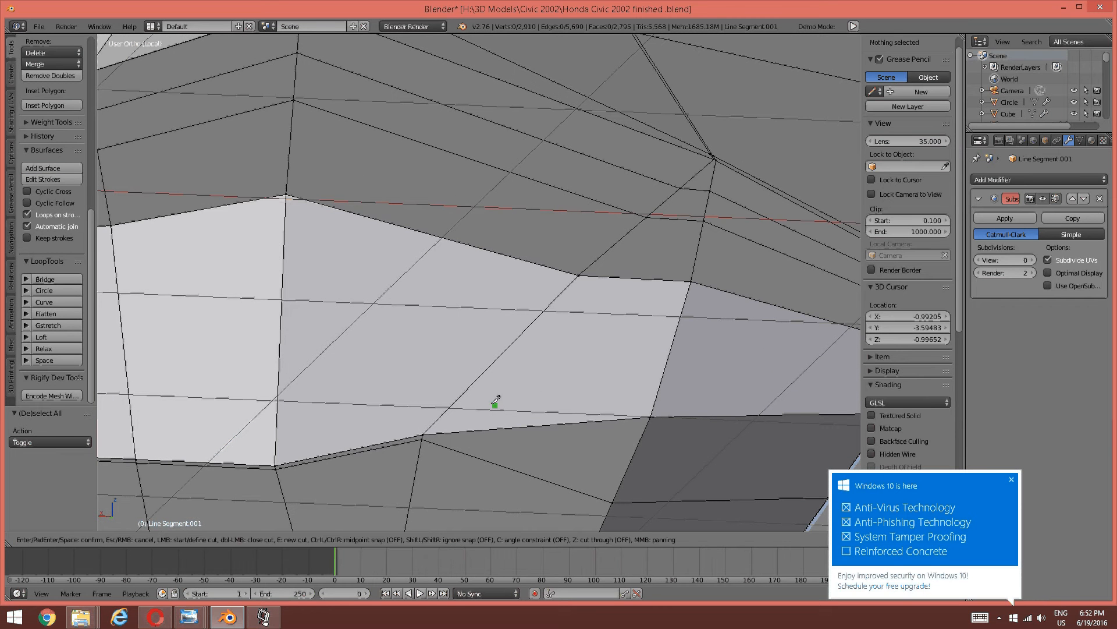
pyautogui.click(429, 434)
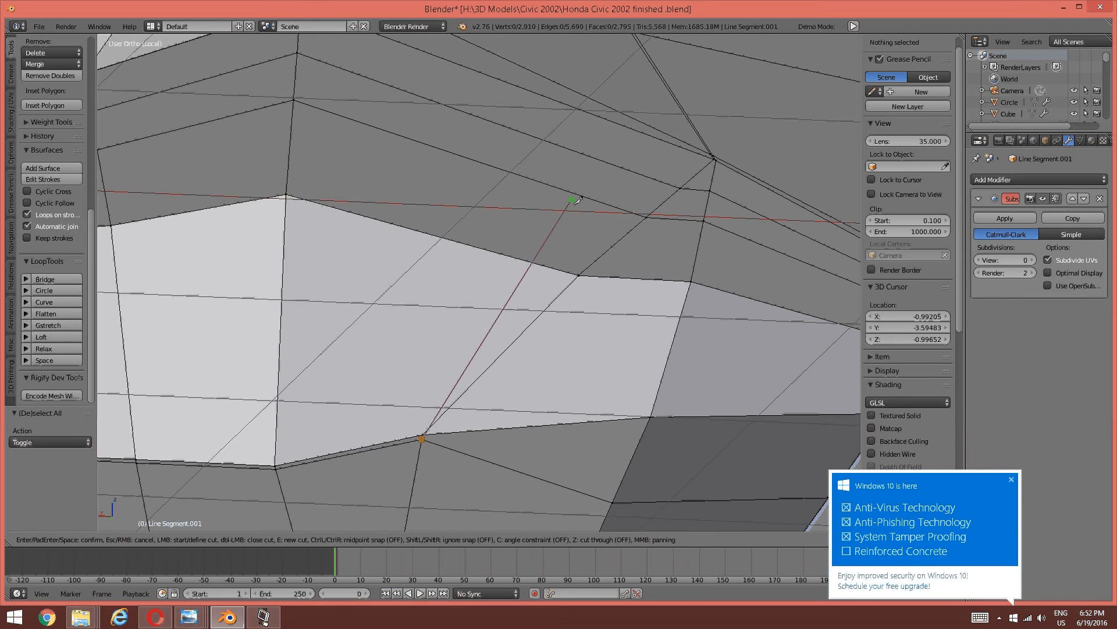
pyautogui.click(655, 213)
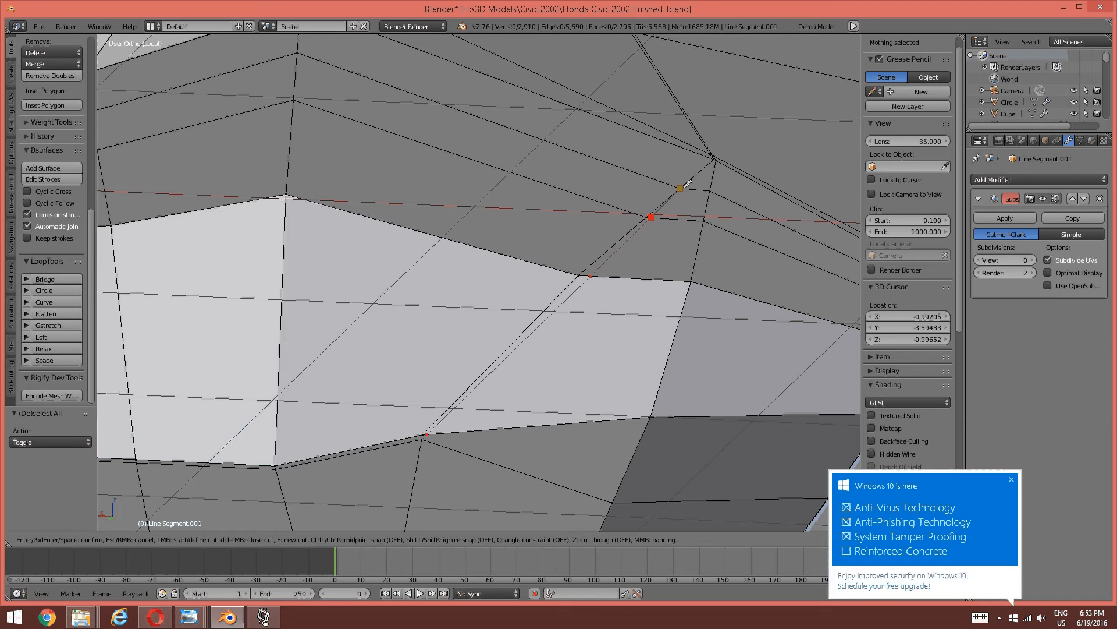
pyautogui.click(715, 157)
pyautogui.press('Return')
pyautogui.scroll(-5, 532, 221)
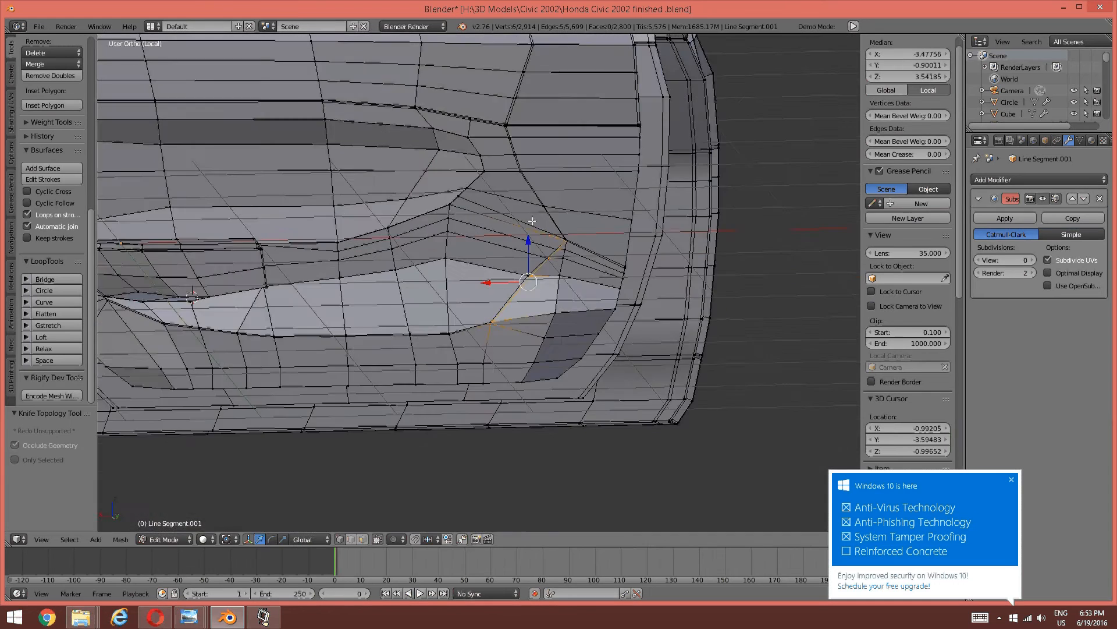
# Look over the pointed corner beneath the ledge and set the subdivision view level to 3.
pyautogui.scroll(3, 532, 221)
pyautogui.moveTo(448, 269); pyautogui.dragTo(444, 269, button='middle')
pyautogui.keyDown('shift'); pyautogui.moveTo(164, 295); pyautogui.dragTo(501, 287, button='middle'); pyautogui.keyUp('shift')
pyautogui.keyDown('shift'); pyautogui.moveTo(263, 323); pyautogui.dragTo(412, 305, button='middle'); pyautogui.keyUp('shift')
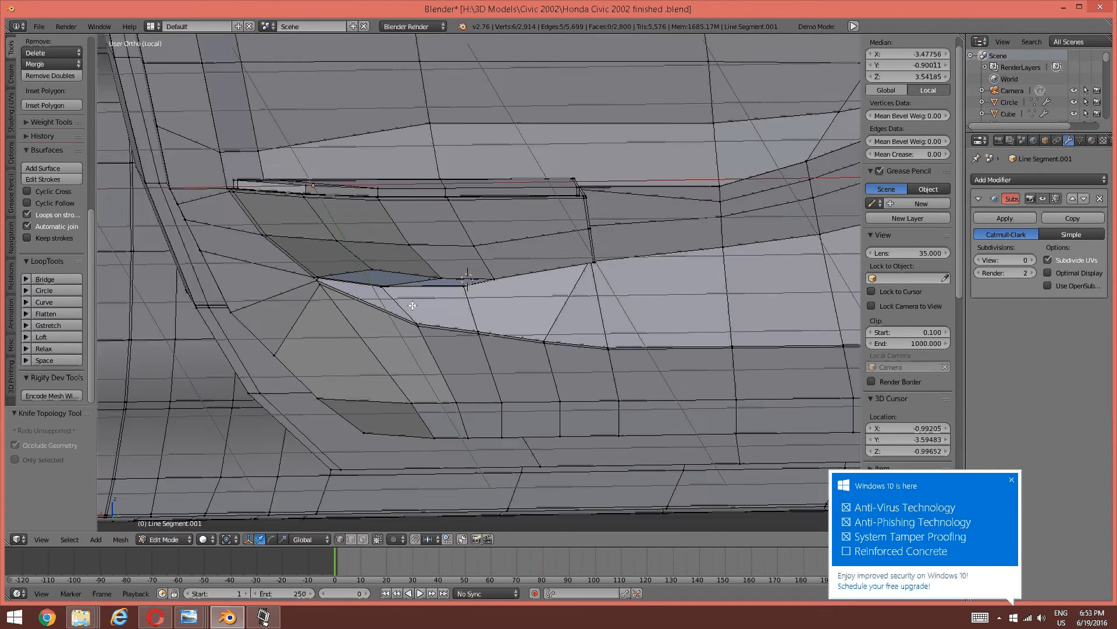
pyautogui.scroll(4, 413, 305)
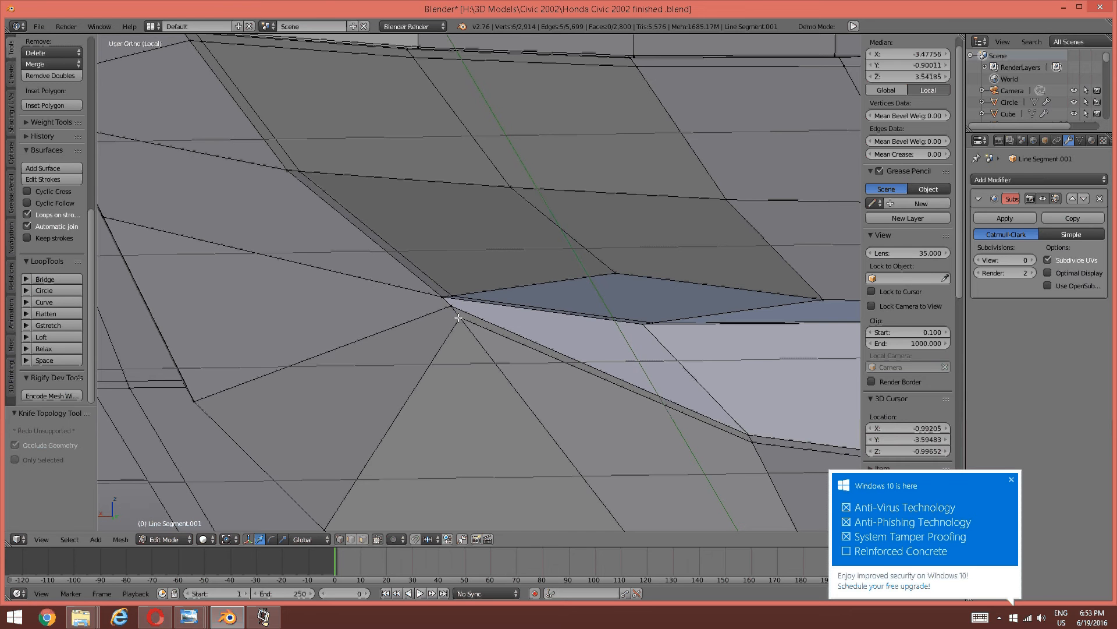
pyautogui.scroll(-3, 458, 317)
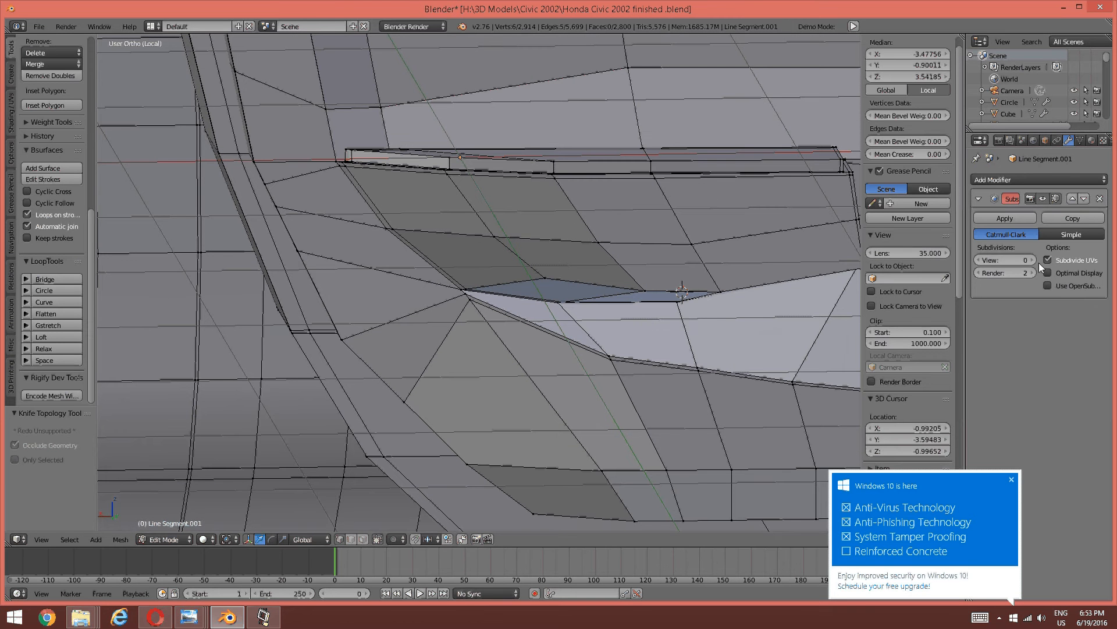
pyautogui.click(1031, 259)
pyautogui.click(1031, 259)
pyautogui.click(1032, 259)
pyautogui.scroll(-6, 678, 319)
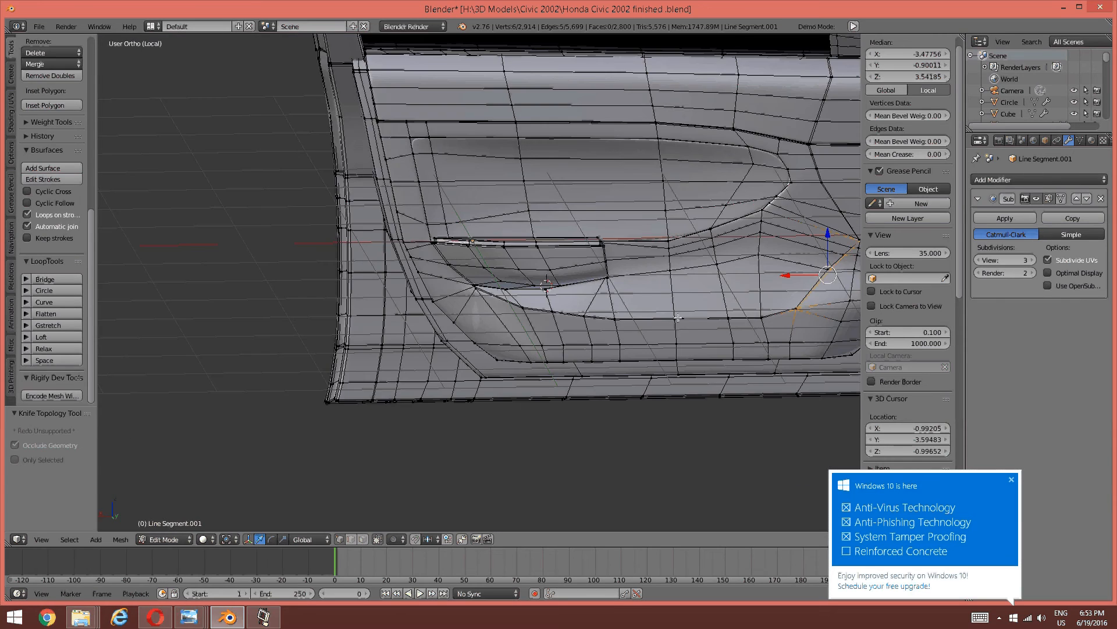
# Inspect the smoothed ledge and lower pocket surface in Object Mode, closing in on the curved end.
pyautogui.moveTo(606, 272); pyautogui.dragTo(491, 284, button='middle')
pyautogui.press('Tab')
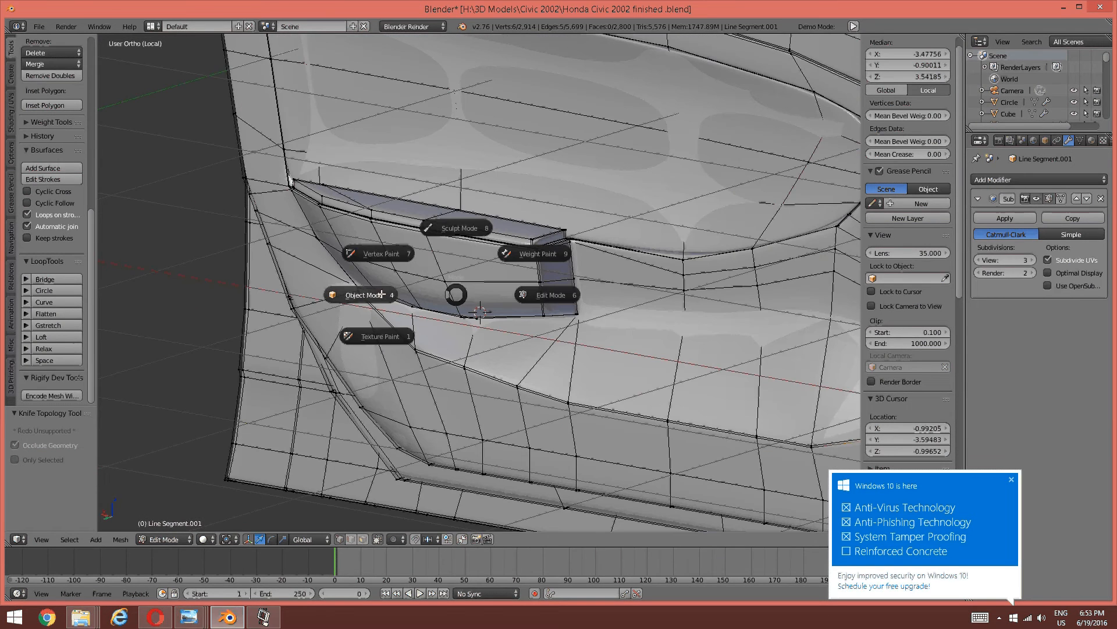
pyautogui.click(372, 294)
pyautogui.moveTo(433, 273); pyautogui.dragTo(526, 253, button='middle')
pyautogui.scroll(3, 586, 290)
pyautogui.keyDown('shift'); pyautogui.moveTo(815, 309); pyautogui.dragTo(519, 319, button='middle'); pyautogui.keyUp('shift')
pyautogui.scroll(4, 452, 303)
# In Edit Mode, merge the two close vertices at the base of the diagonal cut using At Last, then deselect.
pyautogui.press('Tab')
pyautogui.press('6')
pyautogui.scroll(3, 489, 302)
pyautogui.press('a')
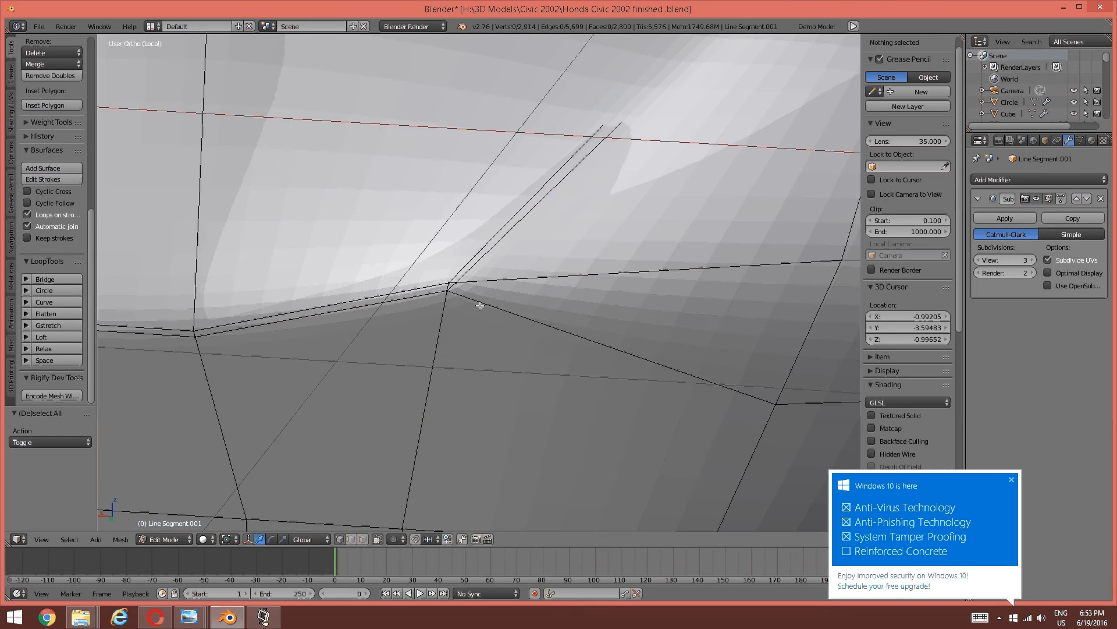
pyautogui.rightClick(453, 296)
pyautogui.keyDown('shift'); pyautogui.rightClick(457, 285); pyautogui.keyUp('shift')
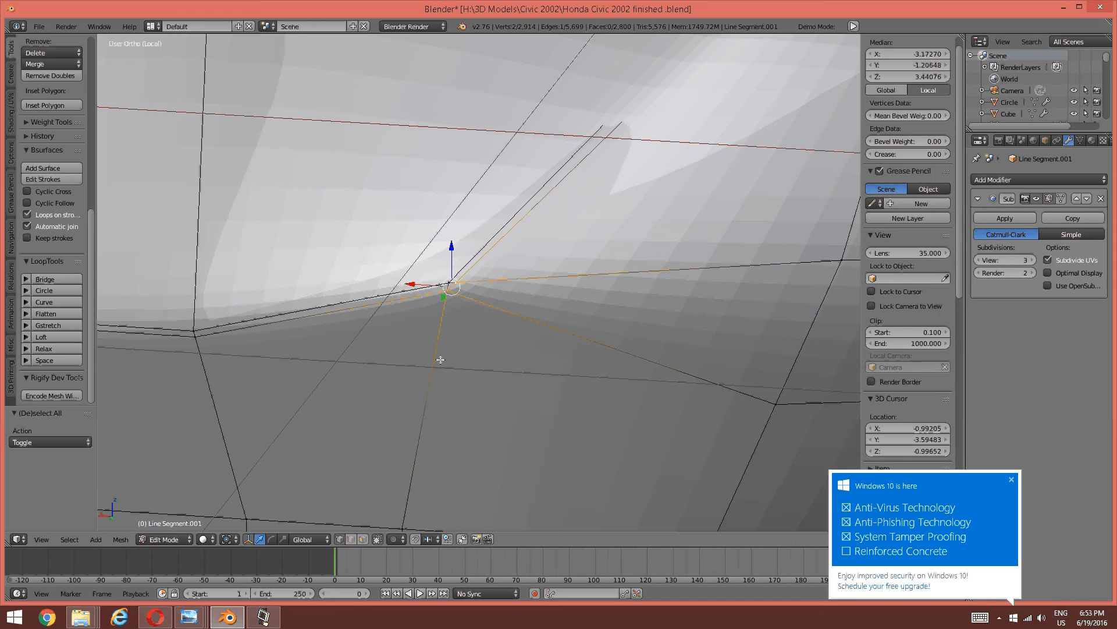
pyautogui.hotkey('alt', 'm')
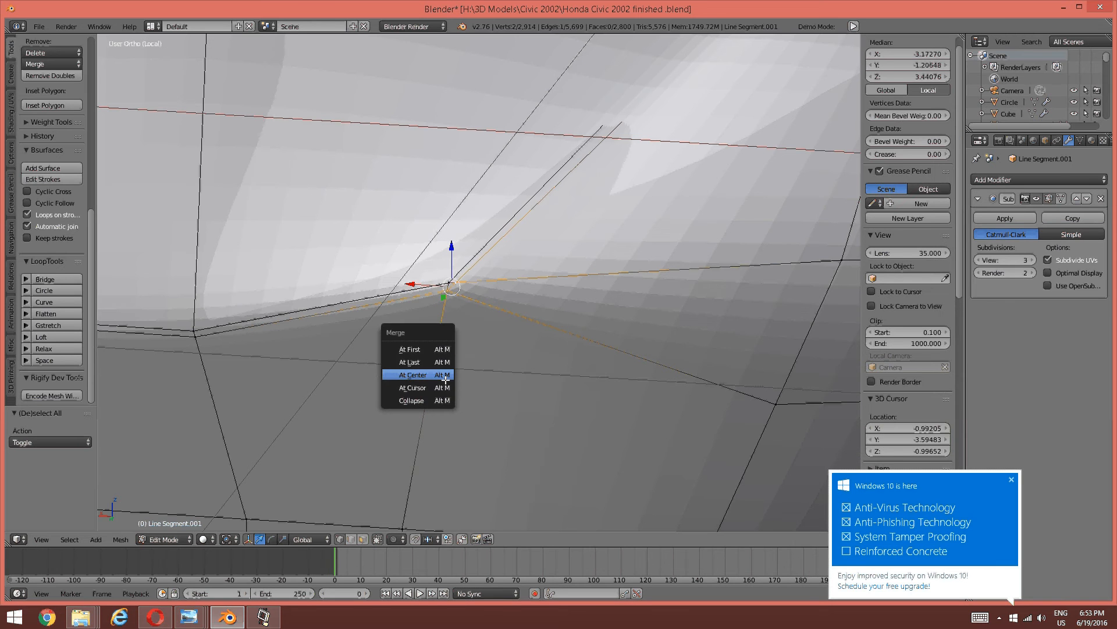
pyautogui.click(446, 362)
pyautogui.press('a')
# Inspect the smoothed surface around the merged vertex and the pocket's curved corner in Object Mode.
pyautogui.scroll(2, 463, 293)
pyautogui.scroll(-3, 463, 292)
pyautogui.press('Tab')
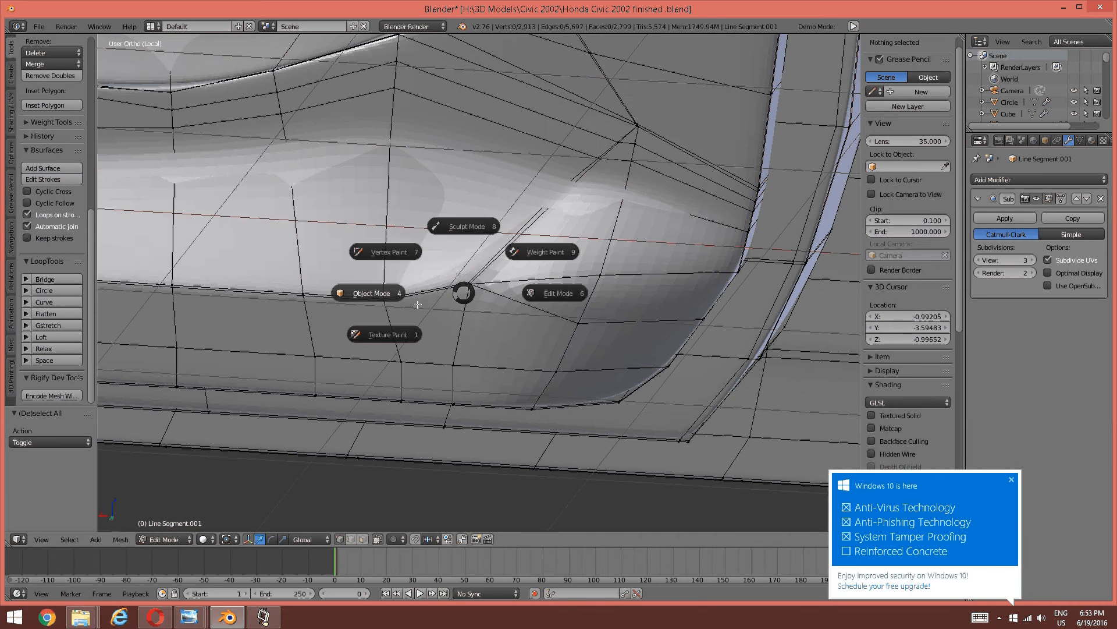
pyautogui.click(387, 296)
pyautogui.scroll(-6, 451, 266)
pyautogui.moveTo(453, 265); pyautogui.dragTo(418, 305, button='middle')
pyautogui.scroll(6, 418, 306)
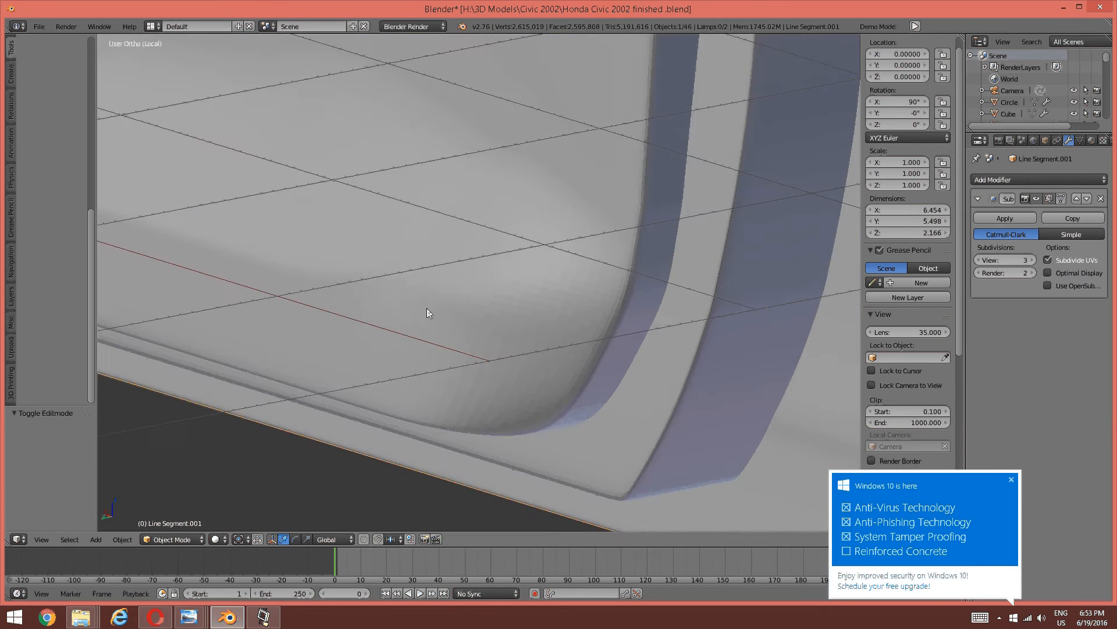
# Check s-l225.jpg in Windows Photo Viewer, then return to Blender and put the door panel back in Edit Mode.
pyautogui.press('Tab')
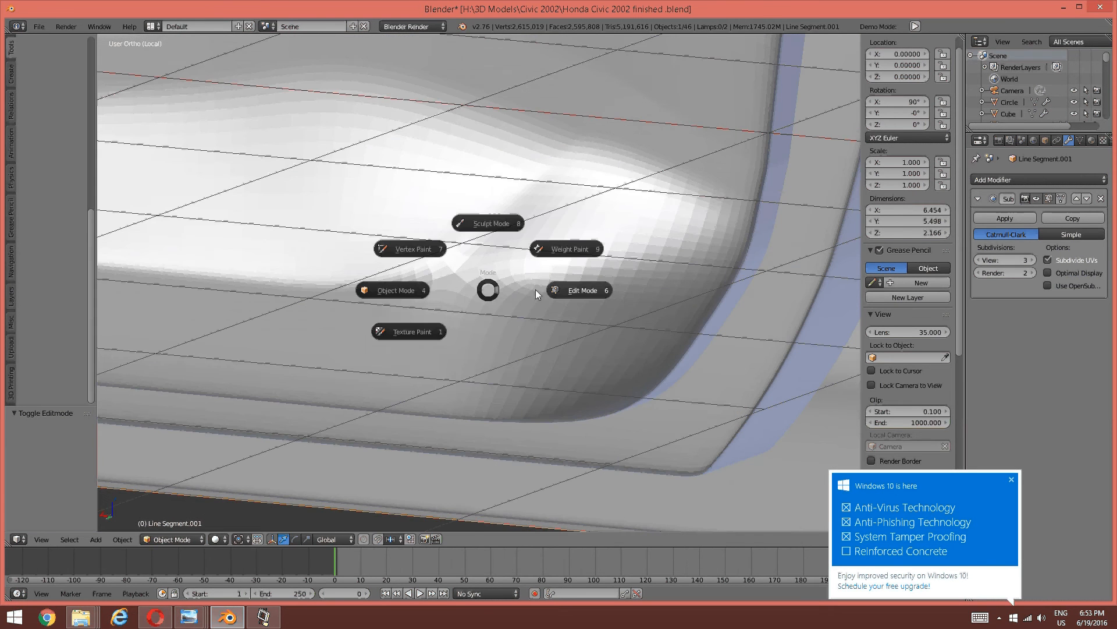
pyautogui.click(283, 560)
pyautogui.click(189, 617)
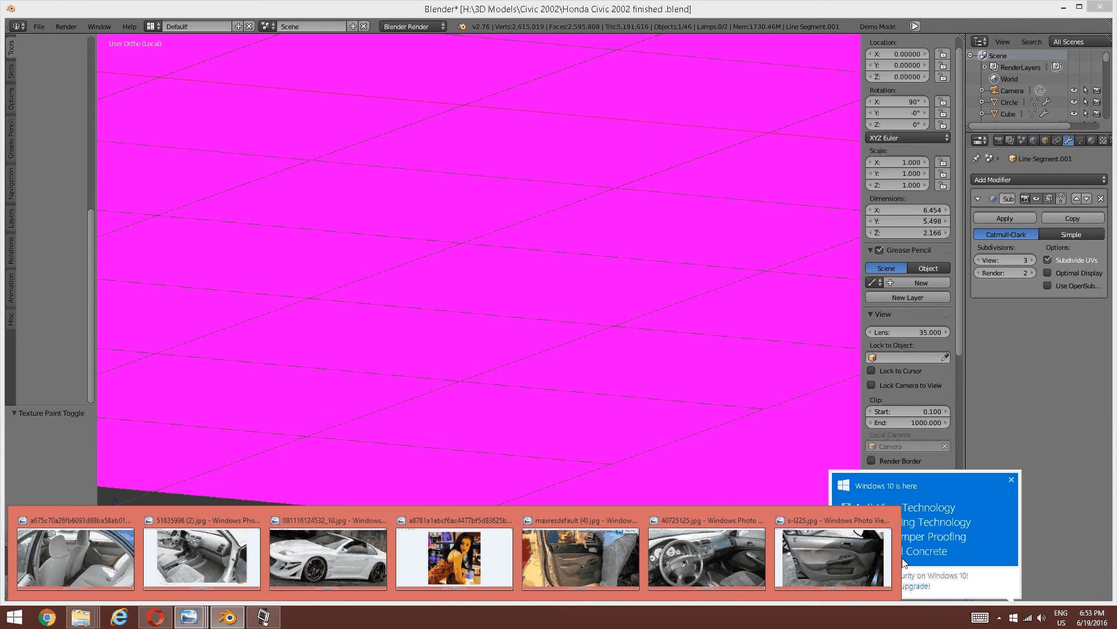
pyautogui.click(803, 562)
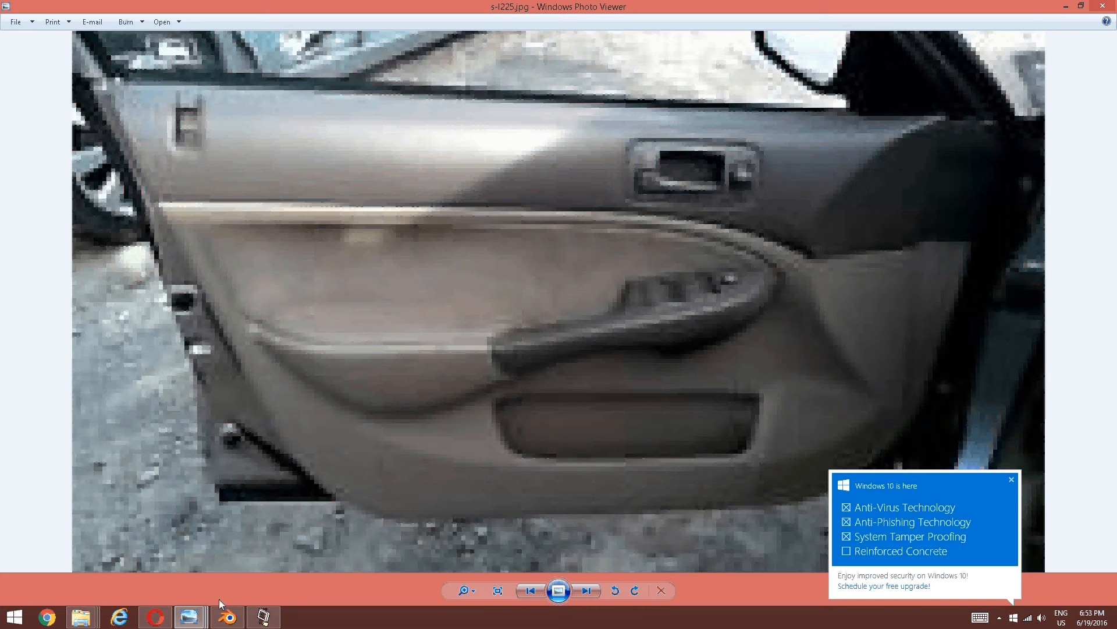
pyautogui.click(227, 617)
pyautogui.press('Tab')
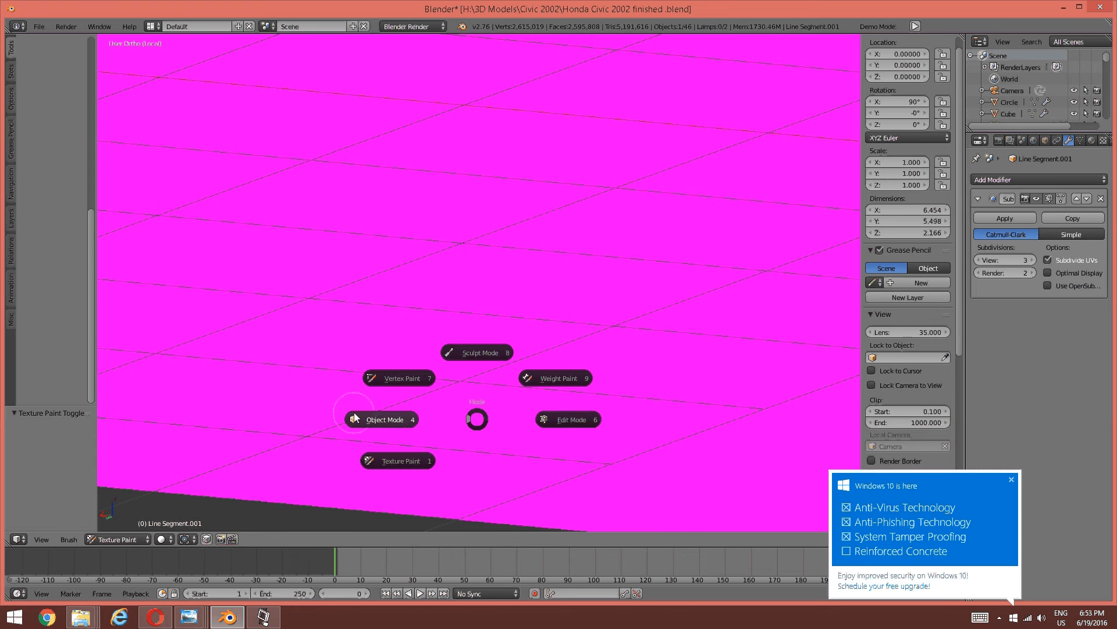
pyautogui.click(399, 421)
pyautogui.press('Tab')
pyautogui.click(474, 315)
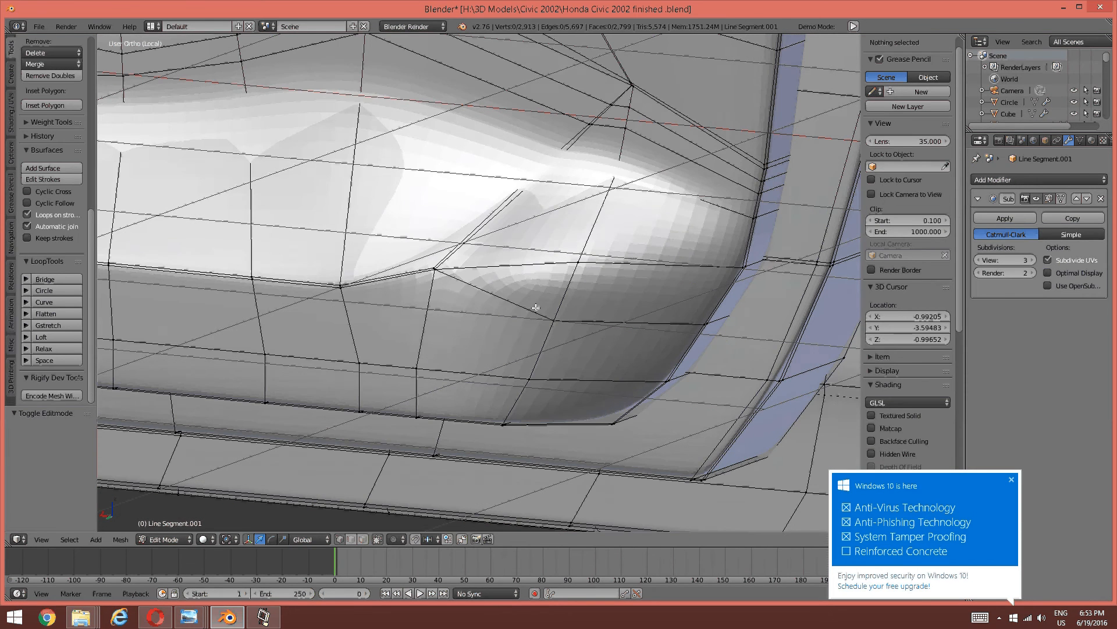
# Edge-slide the edge row inside the pocket's curved corner up to just below the boundary row, then deselect it.
pyautogui.scroll(2, 533, 298)
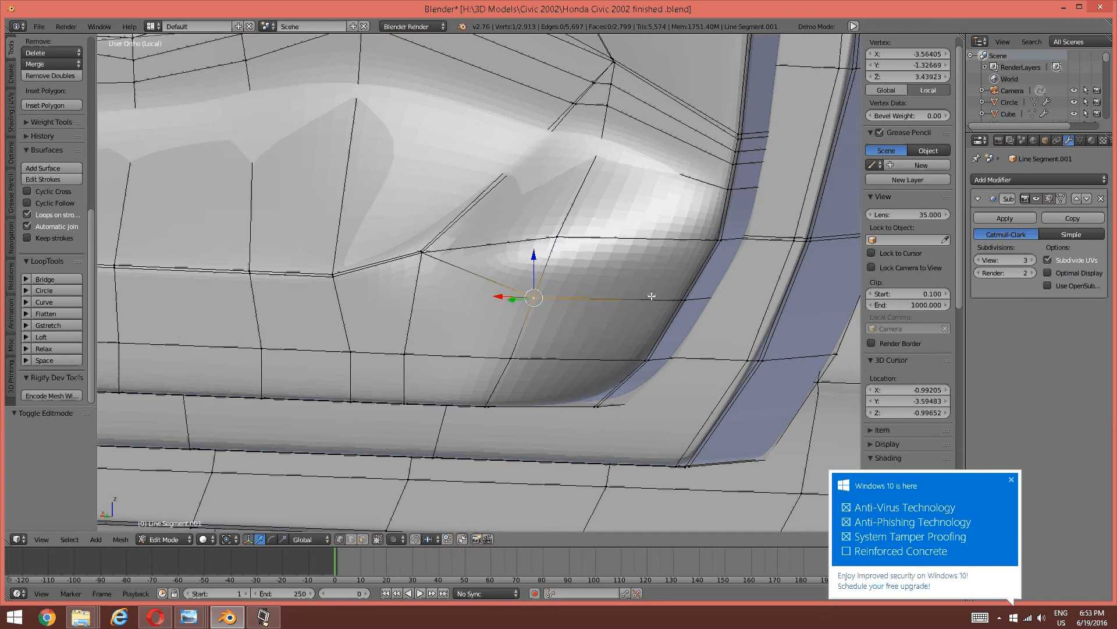
pyautogui.keyDown('shift'); pyautogui.click(687, 296); pyautogui.keyUp('shift')
pyautogui.keyDown('shift'); pyautogui.rightClick(686, 295); pyautogui.keyUp('shift')
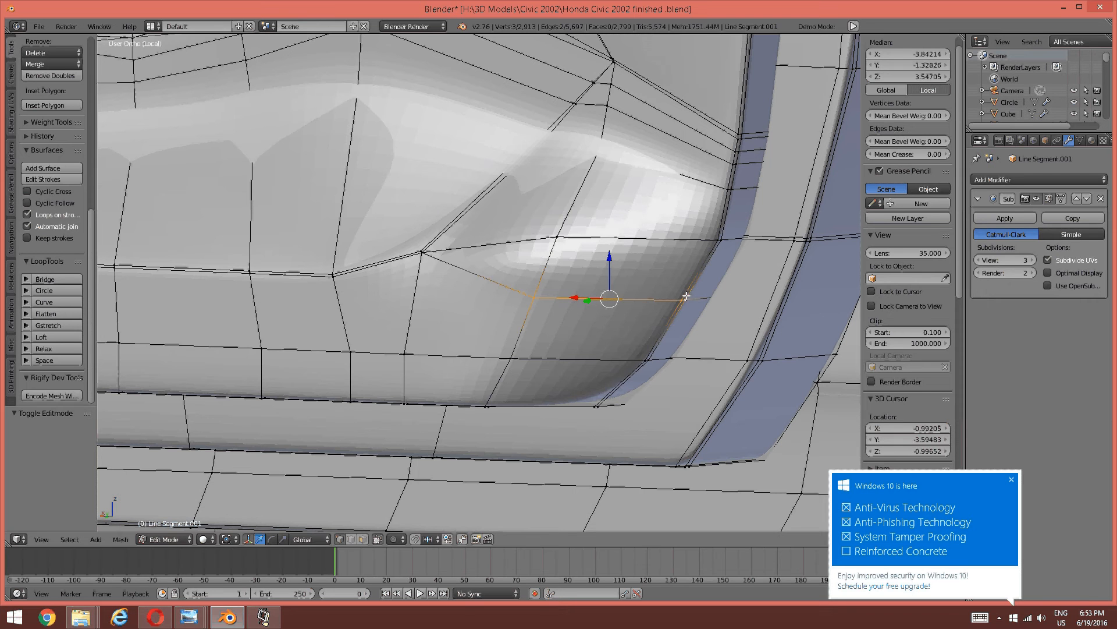
pyautogui.hotkey('ctrl', 'e')
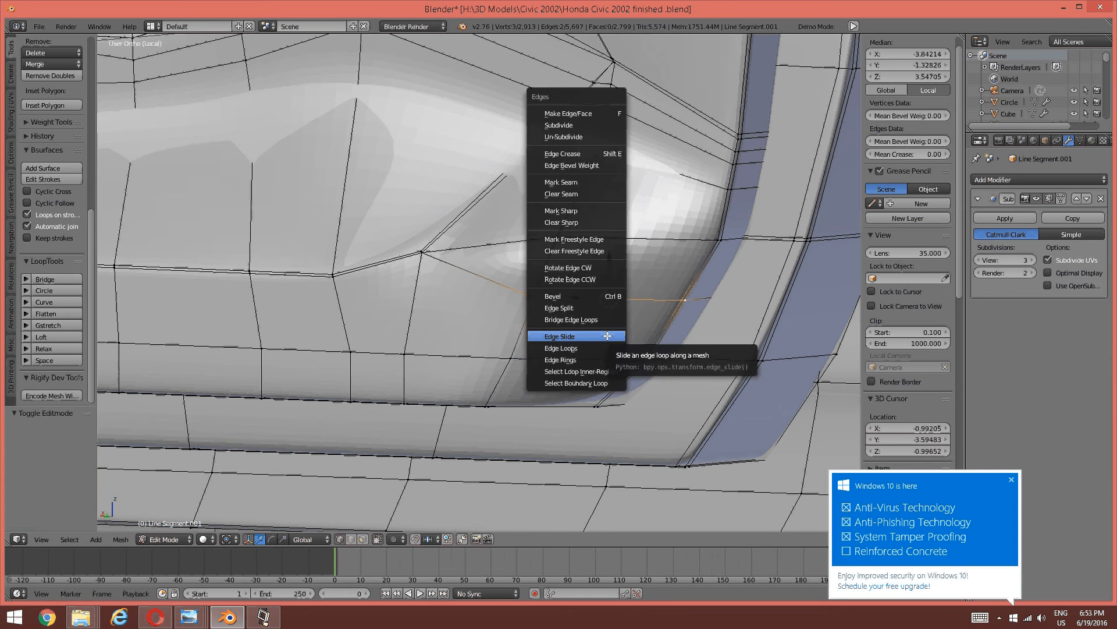
pyautogui.click(608, 335)
pyautogui.click(640, 278)
pyautogui.press('a')
pyautogui.scroll(-3, 484, 272)
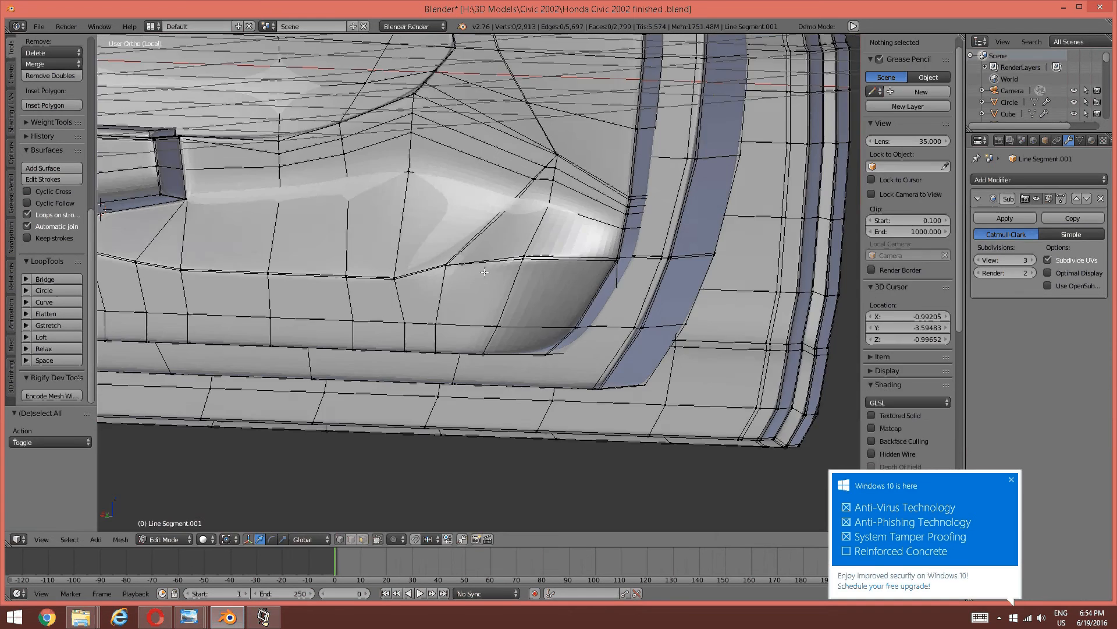
# Examine the reshaped crease at the pocket's curved corner in Object Mode.
pyautogui.press('Tab')
pyautogui.click(506, 268)
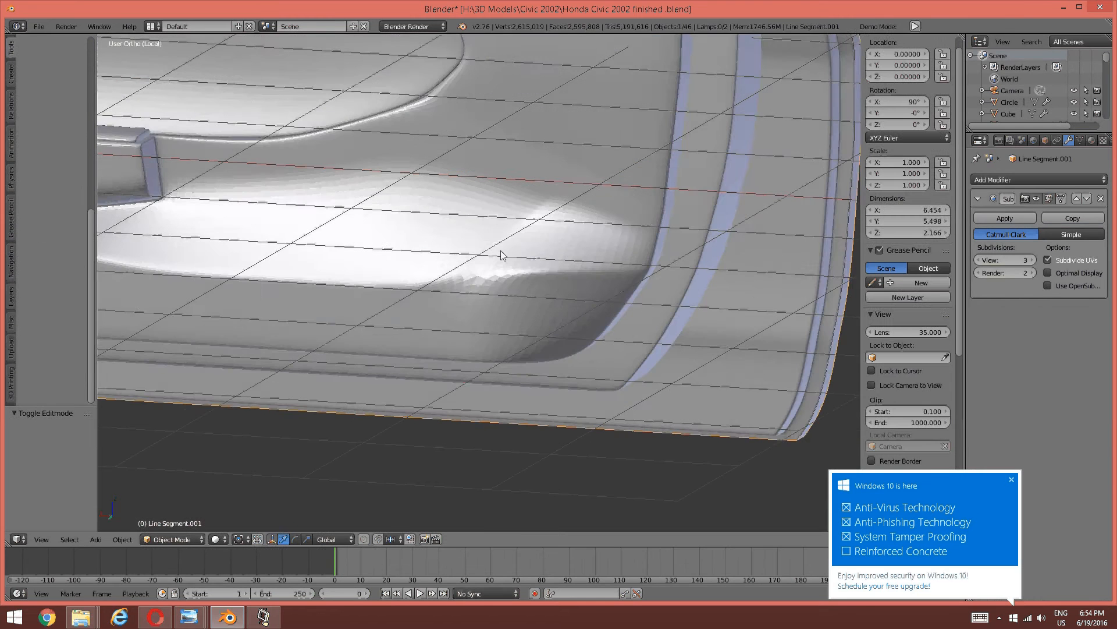
pyautogui.scroll(-4, 508, 266)
pyautogui.moveTo(506, 266); pyautogui.dragTo(578, 265, button='middle')
pyautogui.scroll(6, 585, 318)
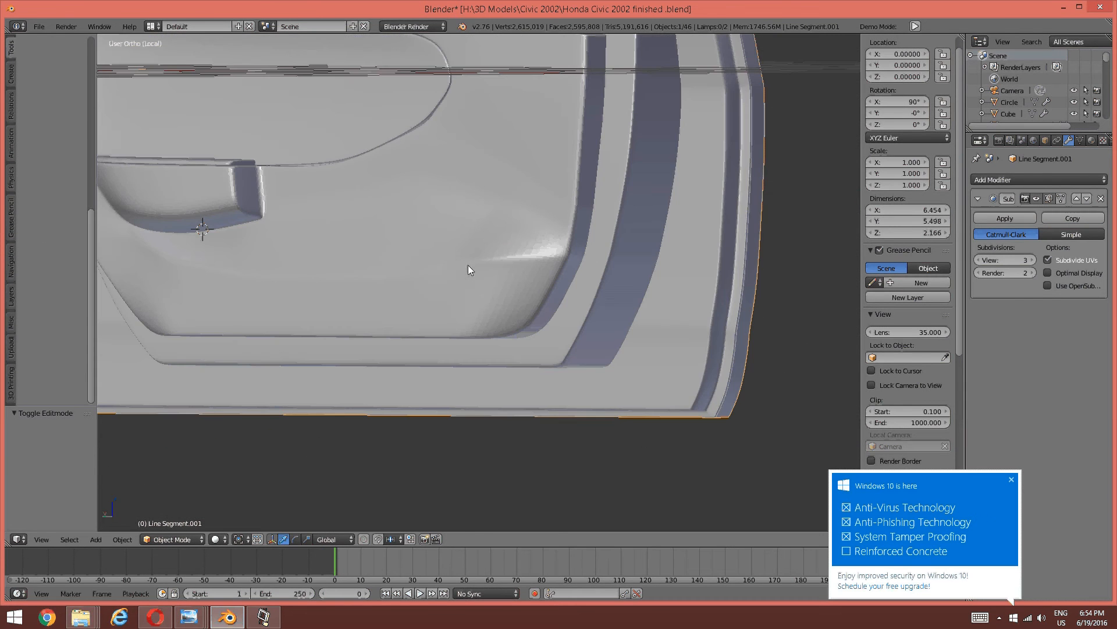
# Inspect the pocket's curved corner and lower crease in Object Mode, then return the door panel to Edit Mode.
pyautogui.moveTo(462, 260); pyautogui.dragTo(505, 265, button='middle')
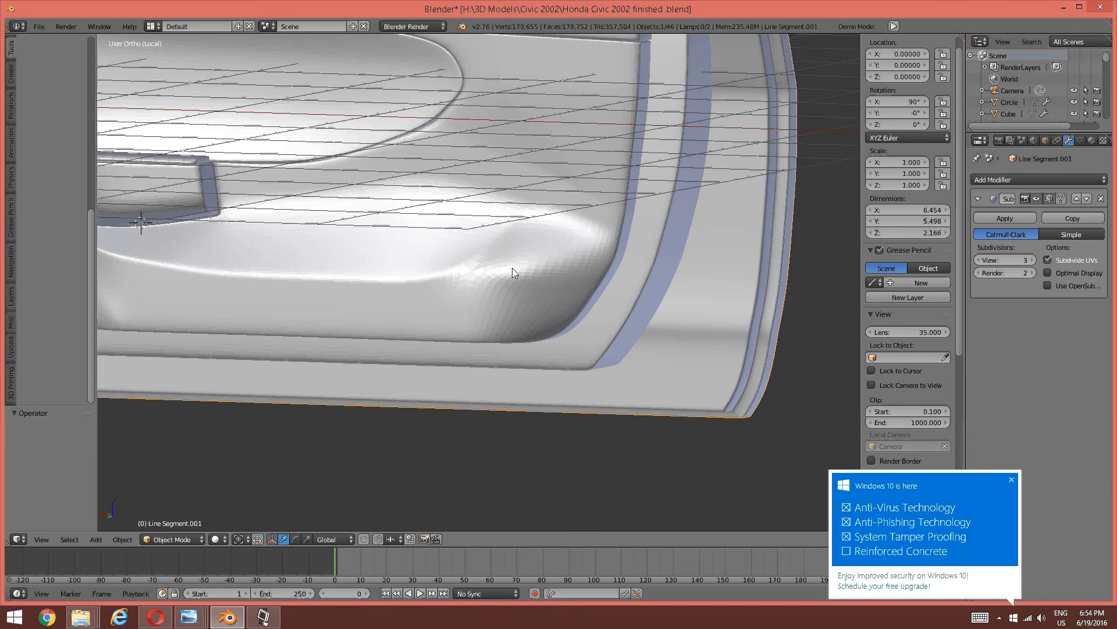
pyautogui.press('Tab')
pyautogui.click(408, 265)
pyautogui.moveTo(382, 257); pyautogui.dragTo(459, 249, button='middle')
pyautogui.press('Tab')
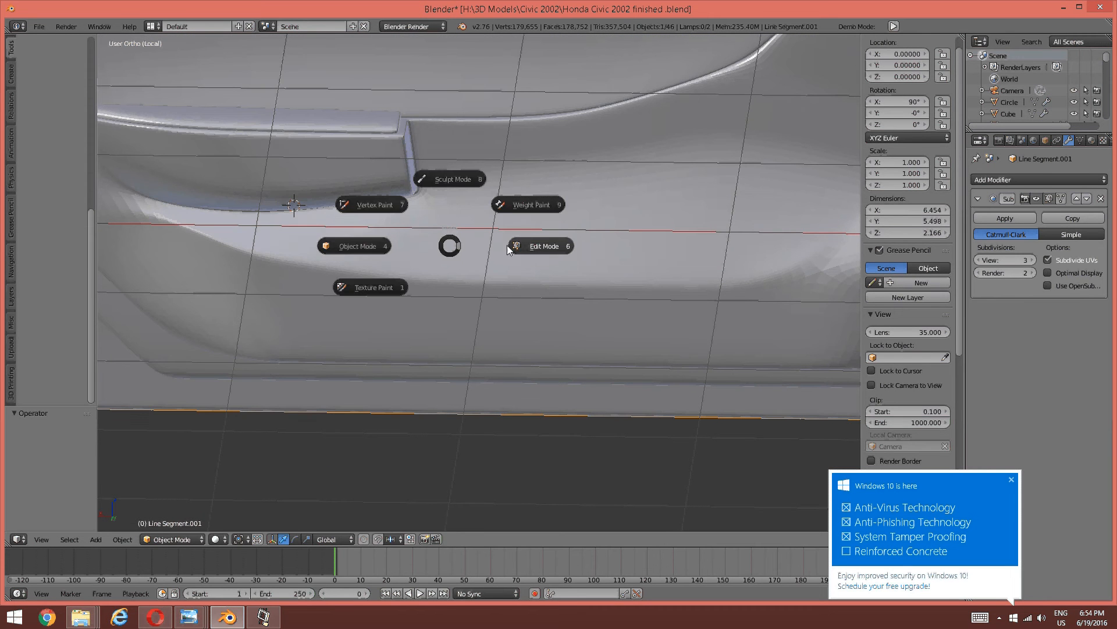
pyautogui.click(508, 245)
# Vertex-slide the short edge joining the doubled crease rows just below the ledge's end, then deselect it.
pyautogui.scroll(3, 497, 221)
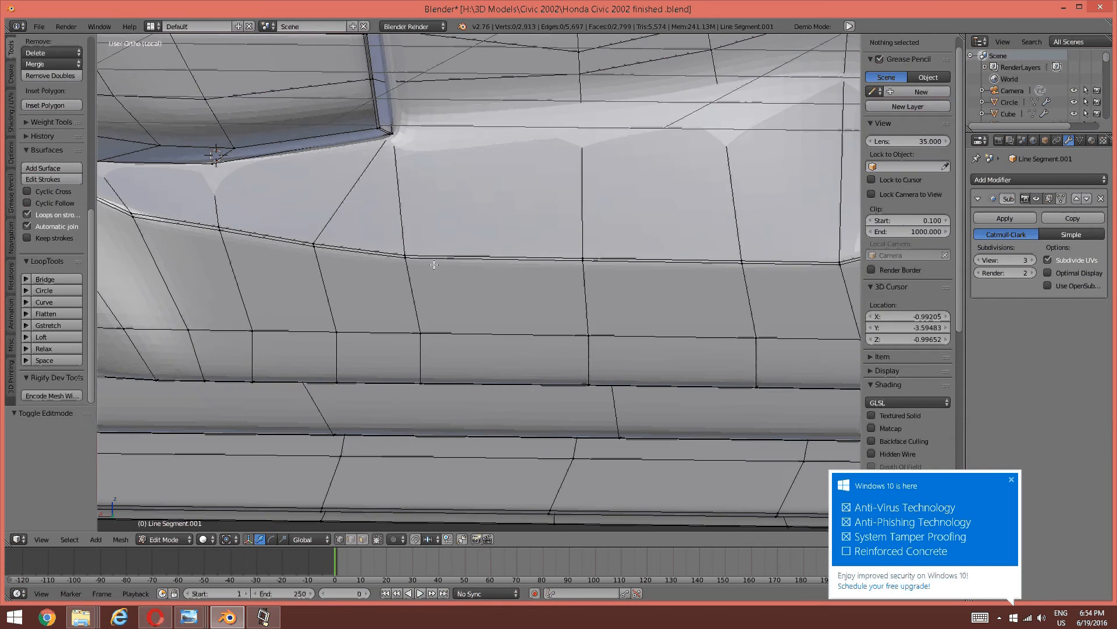
pyautogui.keyDown('alt'); pyautogui.click(335, 254); pyautogui.keyUp('alt')
pyautogui.press('a')
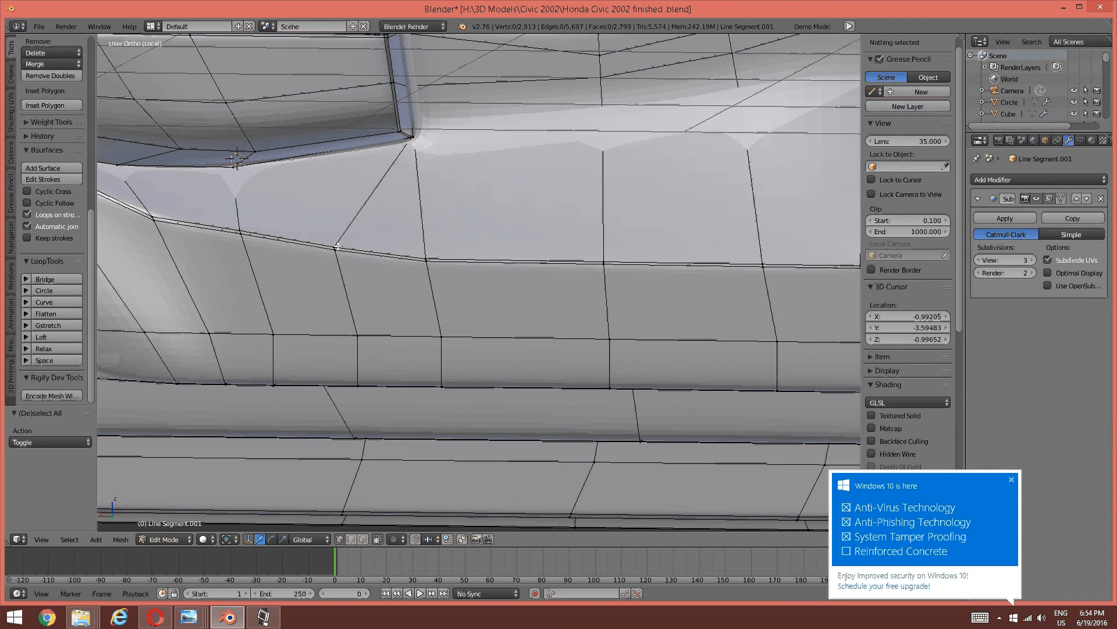
pyautogui.click(336, 250)
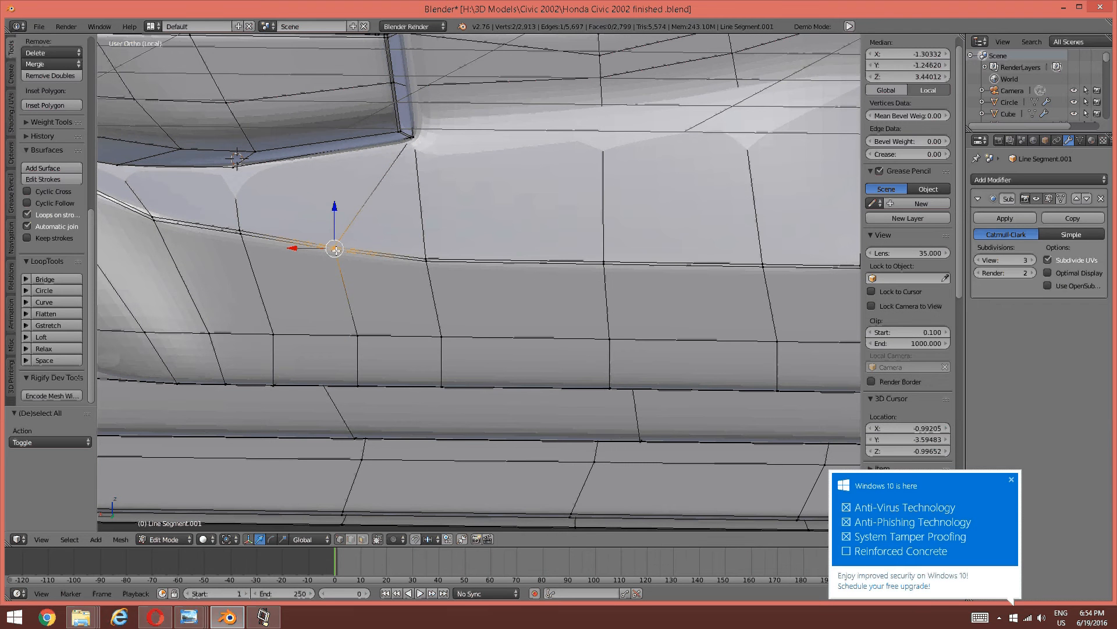
pyautogui.hotkey('shift', 'v')
pyautogui.click(334, 262)
pyautogui.press('a')
pyautogui.scroll(2, 340, 253)
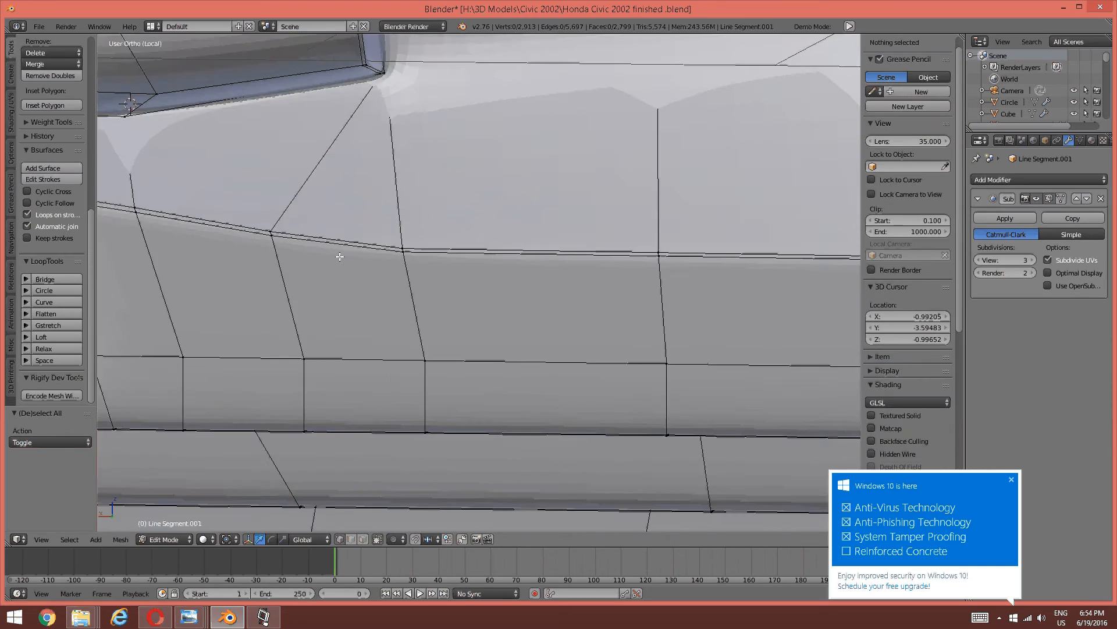
# Examine the crease row and the surface between the raised ledge and the pocket from several angles.
pyautogui.press('a')
pyautogui.scroll(-4, 342, 252)
pyautogui.moveTo(342, 252); pyautogui.dragTo(419, 368, button='middle')
pyautogui.press('a')
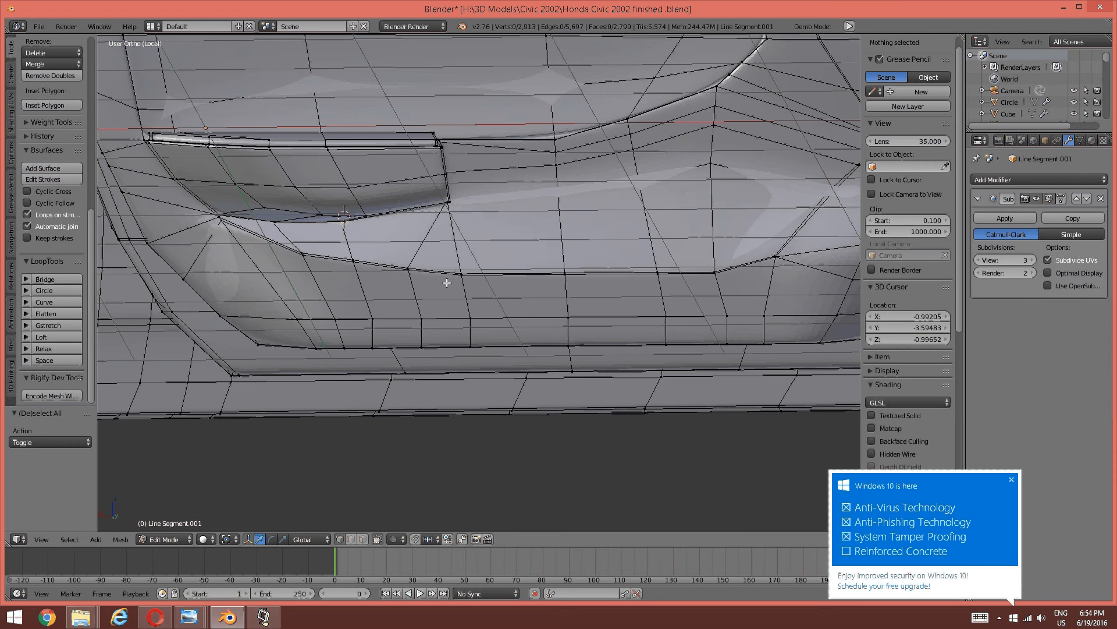
pyautogui.click(264, 617)
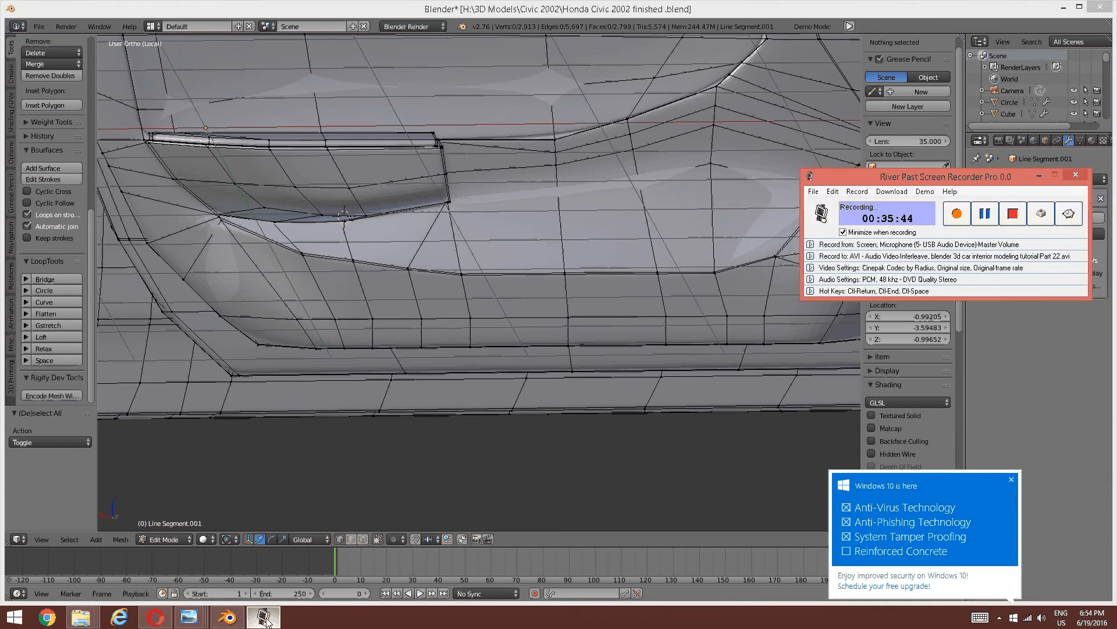
pyautogui.click(264, 617)
pyautogui.moveTo(456, 320); pyautogui.dragTo(409, 395, button='middle')
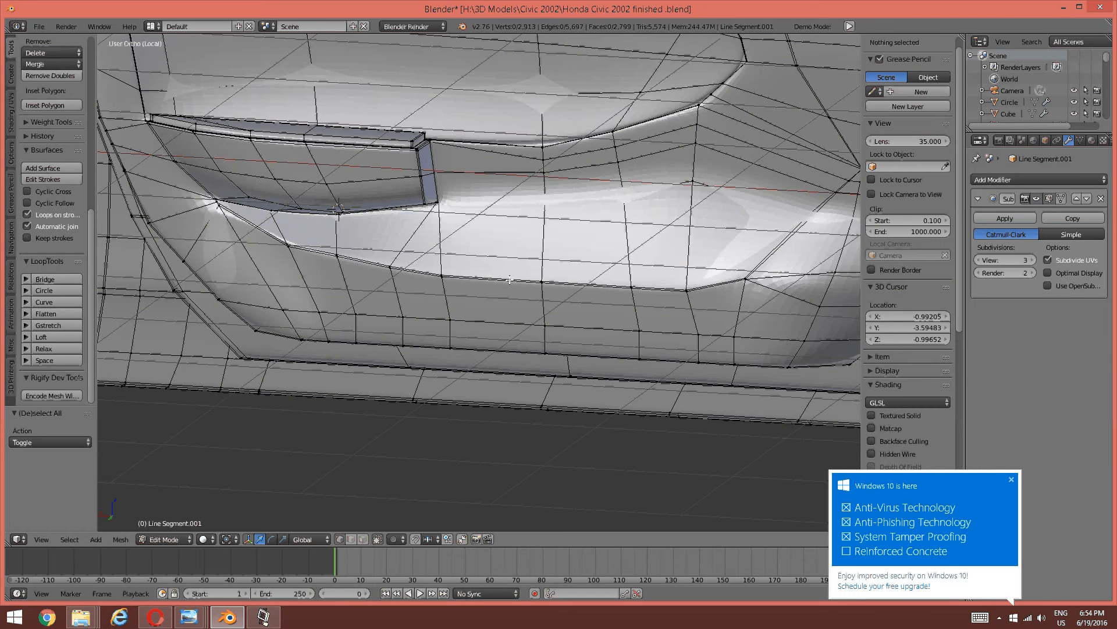
pyautogui.keyDown('shift'); pyautogui.moveTo(520, 261); pyautogui.dragTo(477, 361, button='middle'); pyautogui.keyUp('shift')
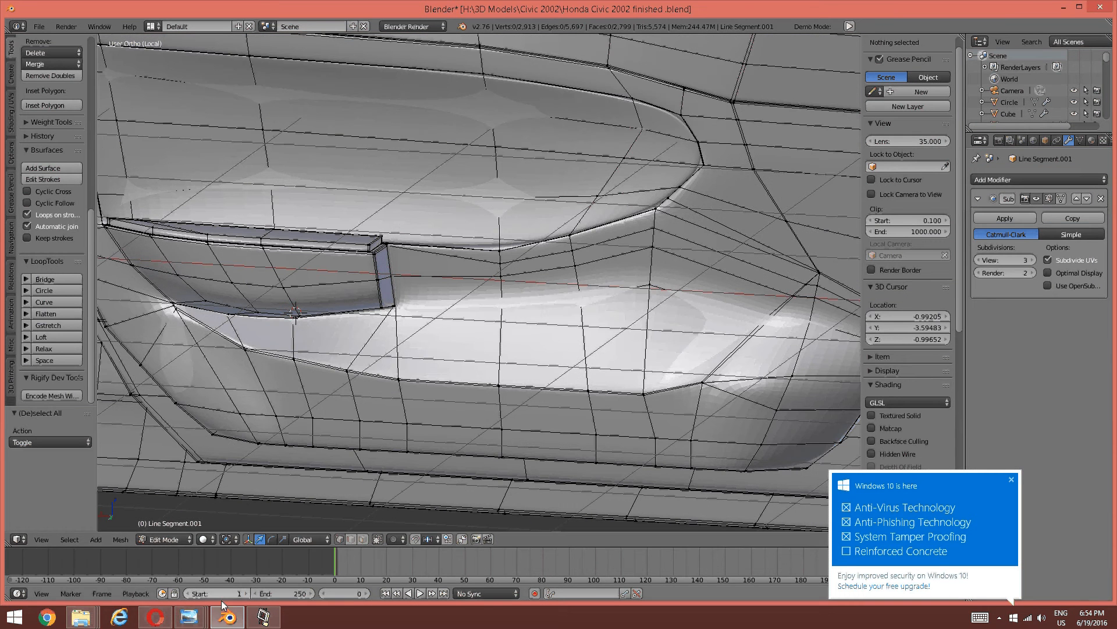
# Compare the pocket area with s-l225.jpg in Windows Photo Viewer, then return to Blender.
pyautogui.click(189, 617)
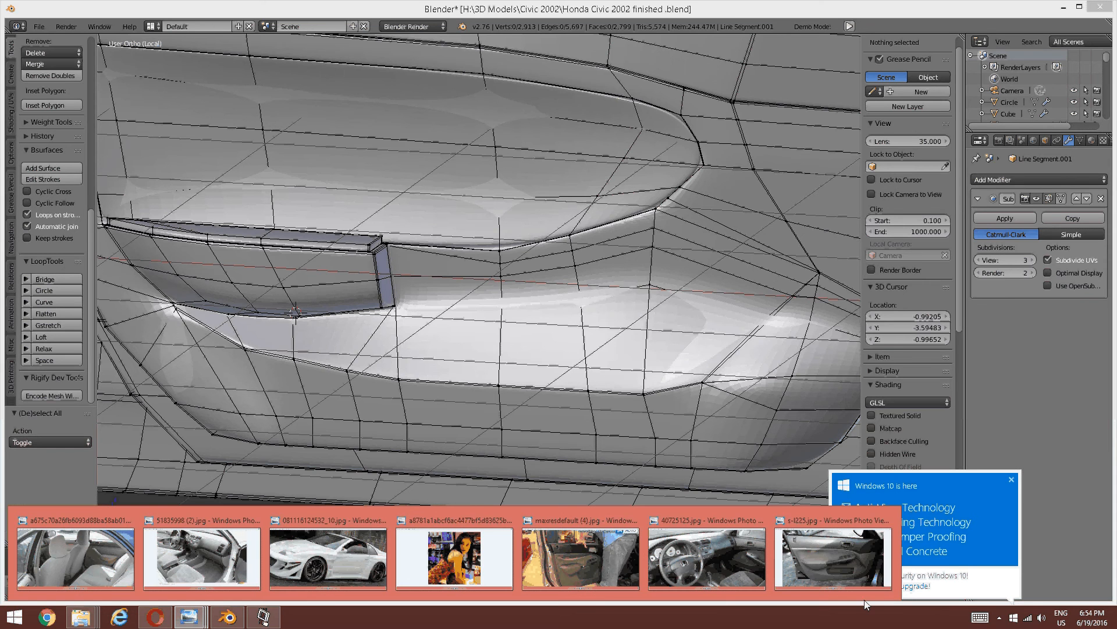
pyautogui.click(838, 558)
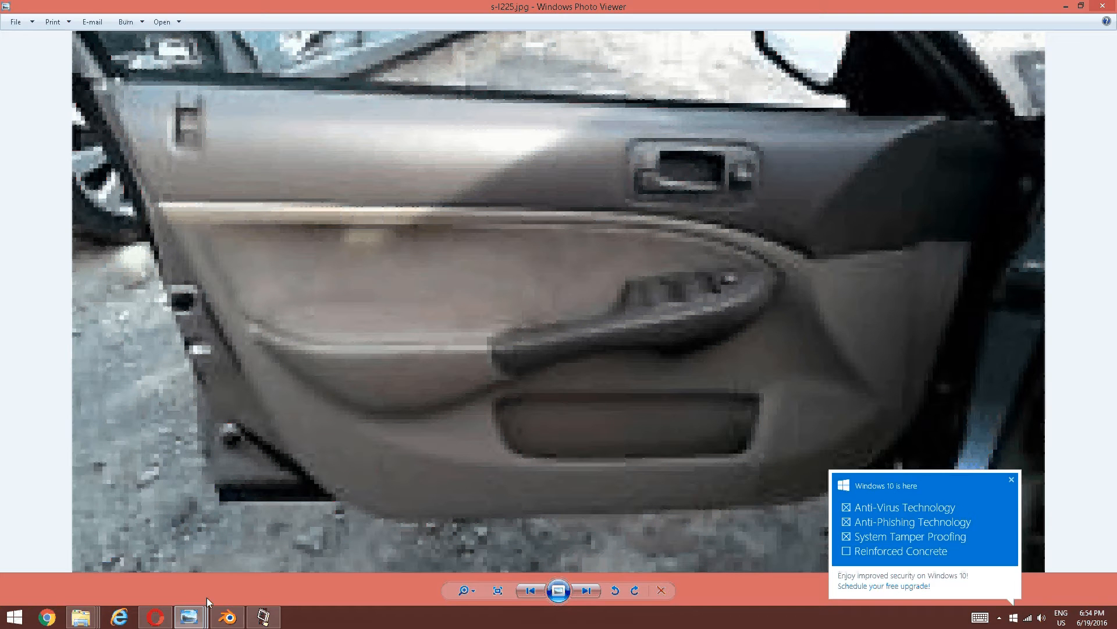
pyautogui.click(225, 616)
pyautogui.moveTo(450, 328); pyautogui.dragTo(398, 281, button='middle')
pyautogui.scroll(3, 398, 281)
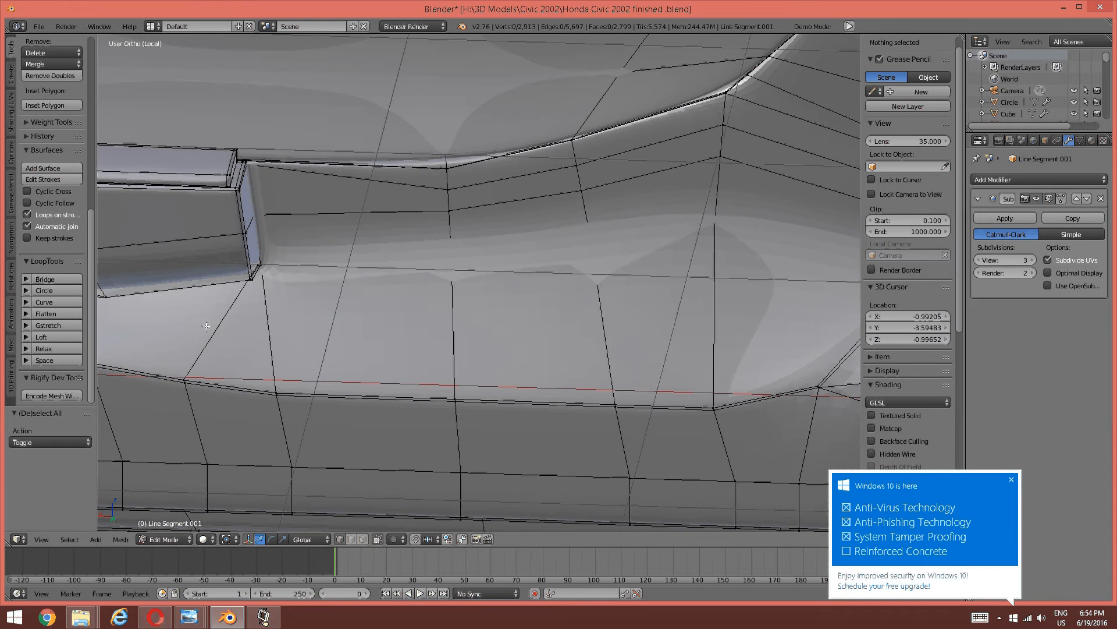
pyautogui.moveTo(286, 332); pyautogui.dragTo(415, 314, button='middle')
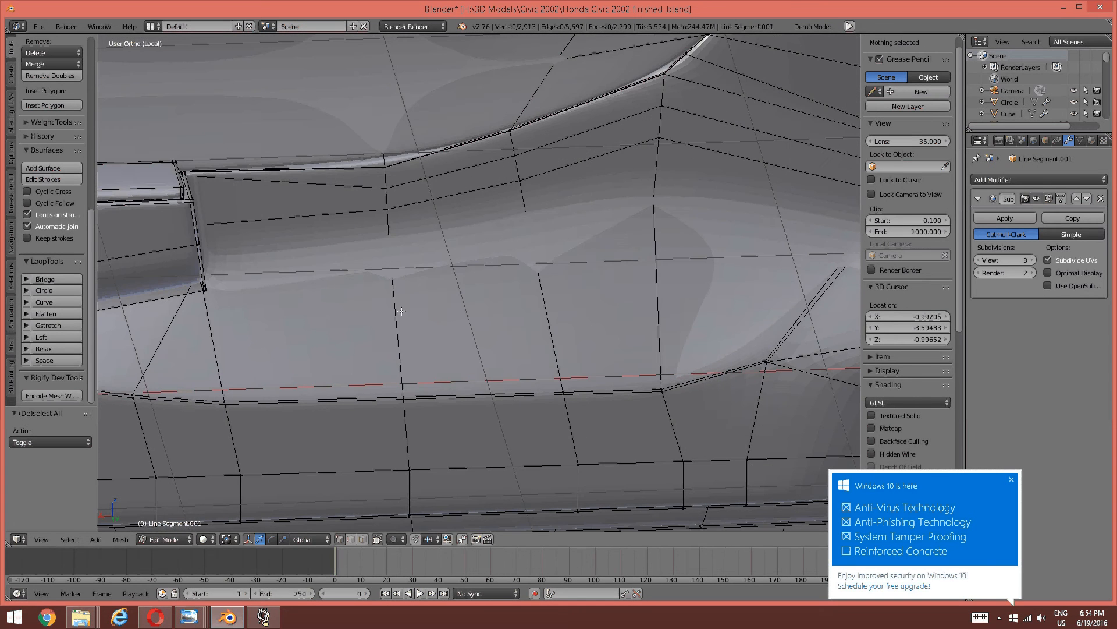
pyautogui.press('Tab')
pyautogui.press('Escape')
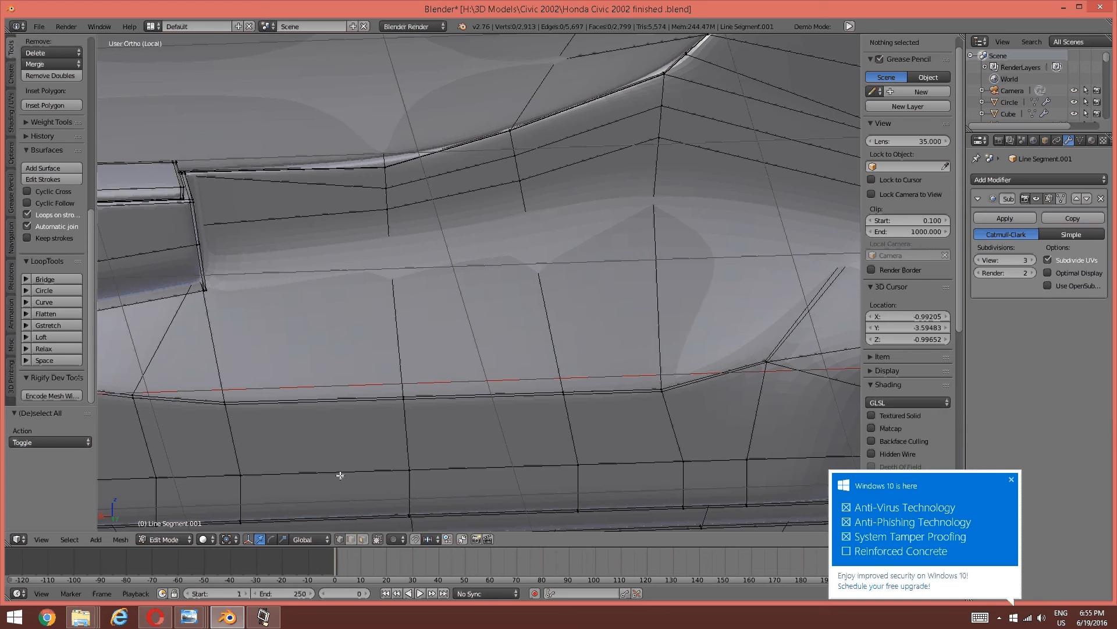
pyautogui.click(251, 625)
pyautogui.click(188, 617)
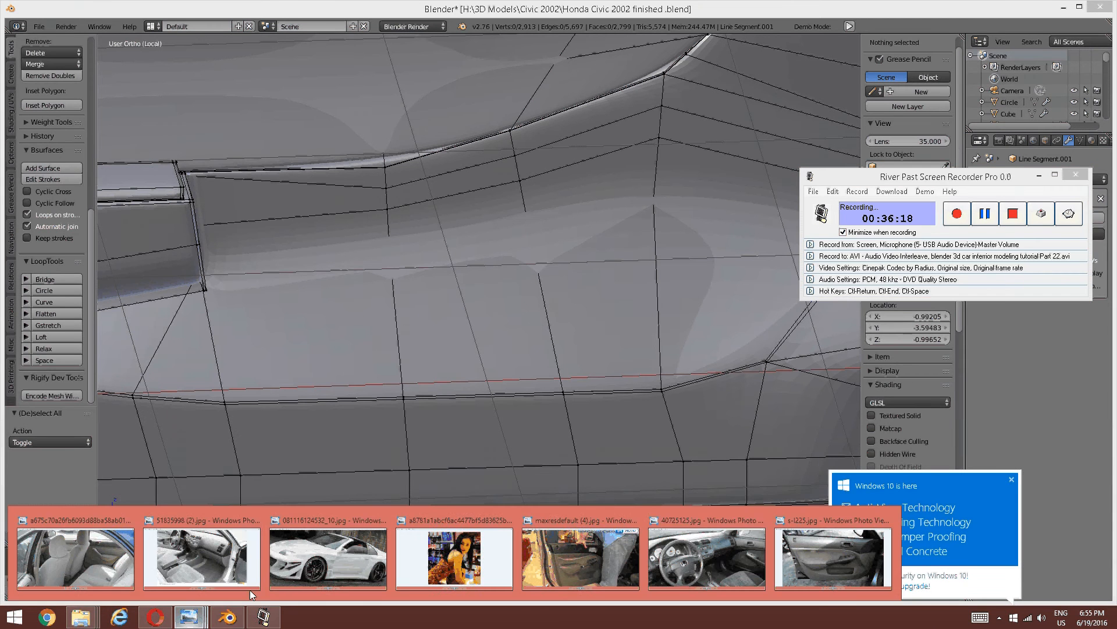
pyautogui.click(822, 573)
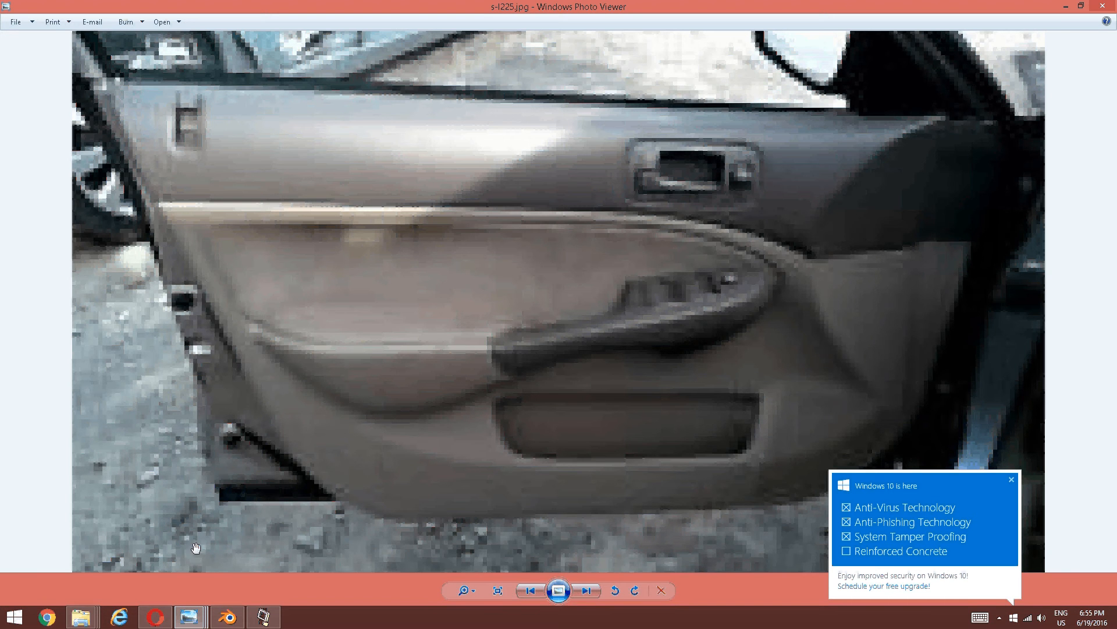
pyautogui.click(227, 616)
# Set the Subdivision Surface modifier's View level to 0 and switch to vertex select mode.
pyautogui.press('Tab')
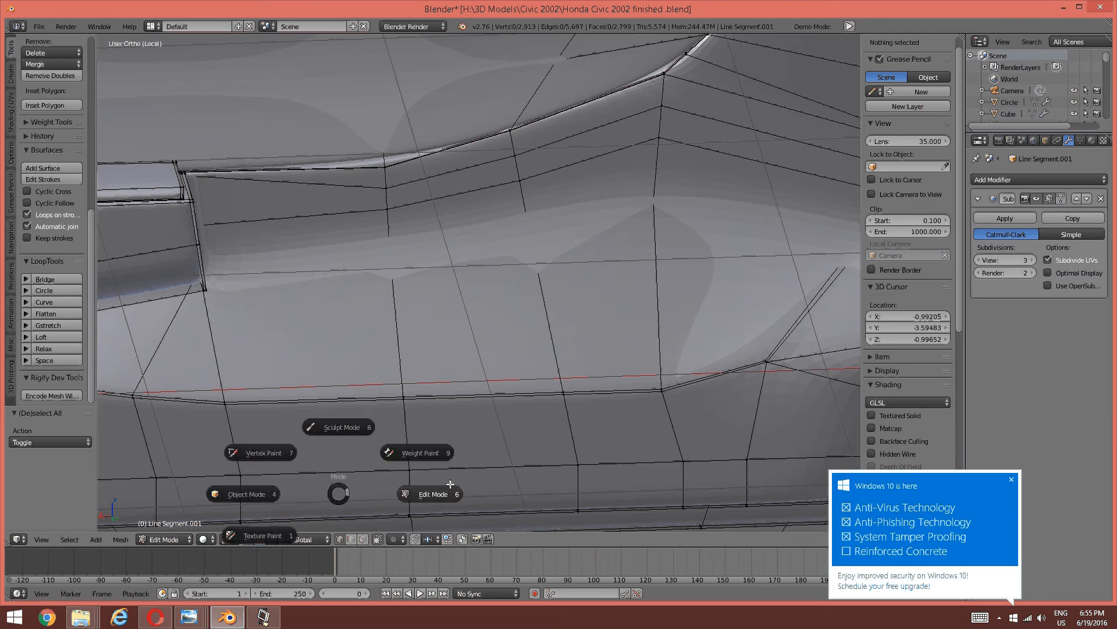
pyautogui.click(976, 261)
pyautogui.click(976, 261)
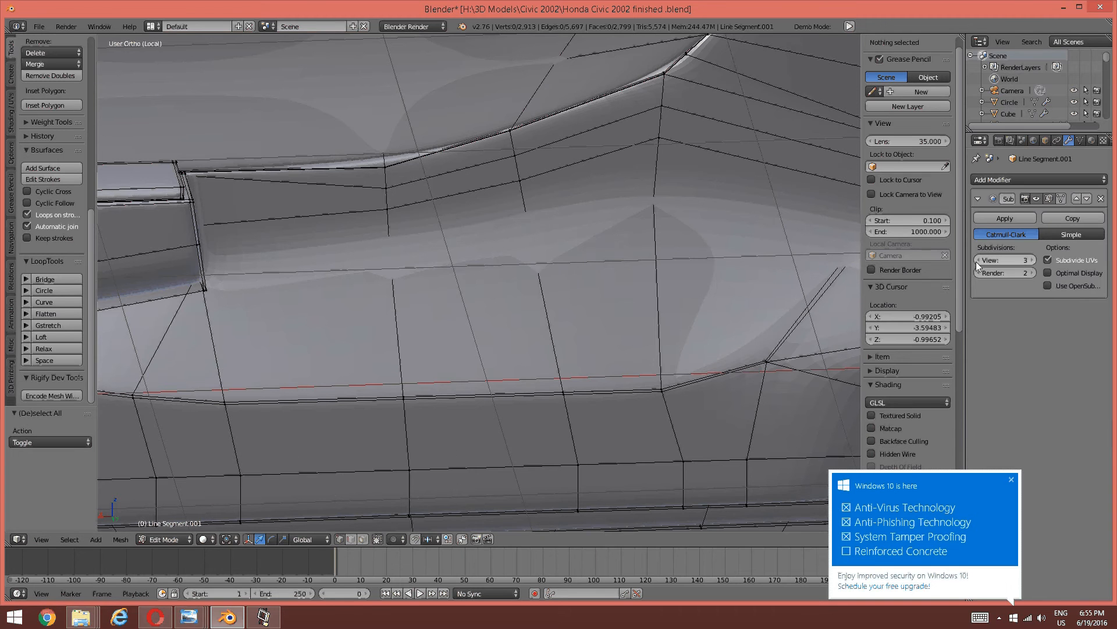
pyautogui.click(976, 261)
pyautogui.moveTo(749, 284)
pyautogui.mouseDown(button='middle')
pyautogui.moveTo(738, 290)
pyautogui.moveTo(735, 278)
pyautogui.mouseUp(button='middle')
pyautogui.keyDown('shift'); pyautogui.moveTo(696, 282); pyautogui.dragTo(621, 287, button='middle'); pyautogui.keyUp('shift')
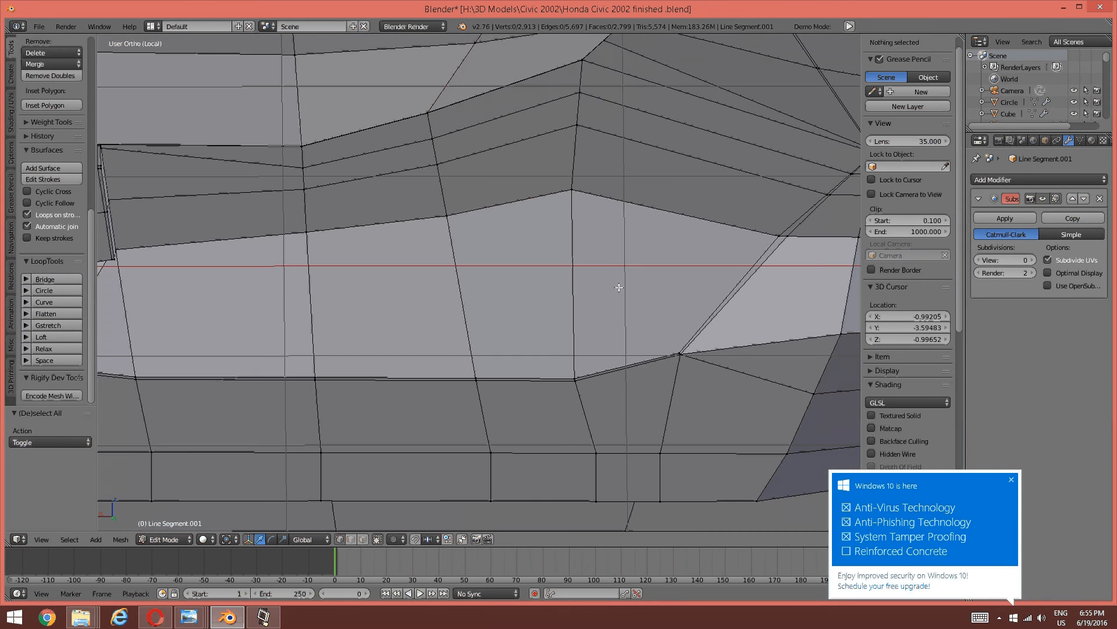
pyautogui.hotkey('ctrl', 'Tab')
pyautogui.click(571, 283)
# Vertex-slide the peak vertex of the row above the pocket crease down its vertical edge by a factor of about 0.27.
pyautogui.rightClick(589, 201)
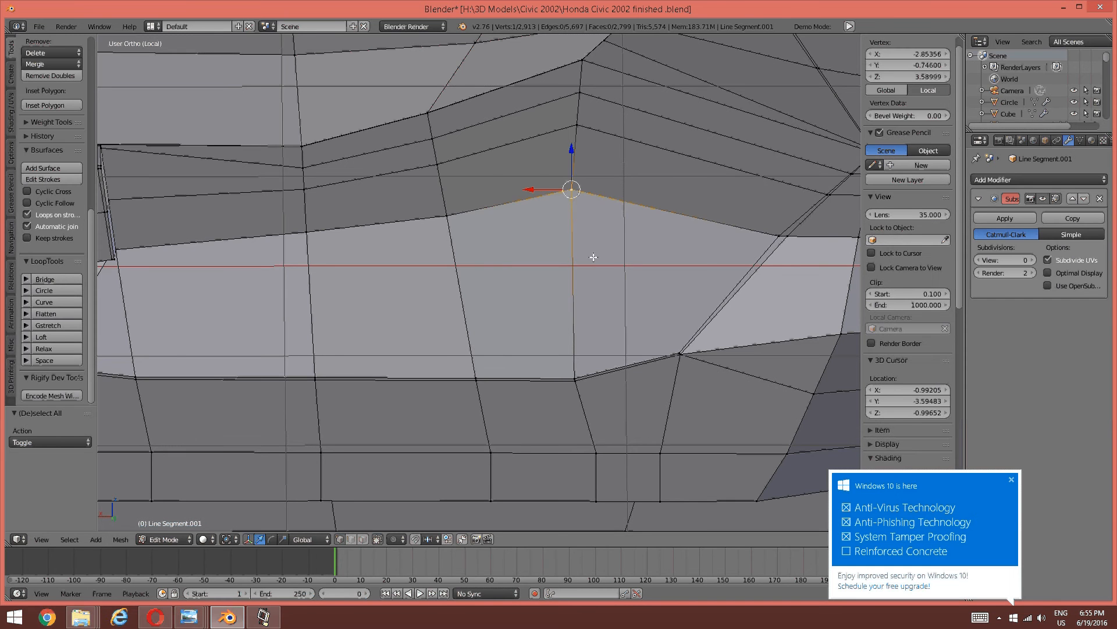
pyautogui.hotkey('shift', 'v')
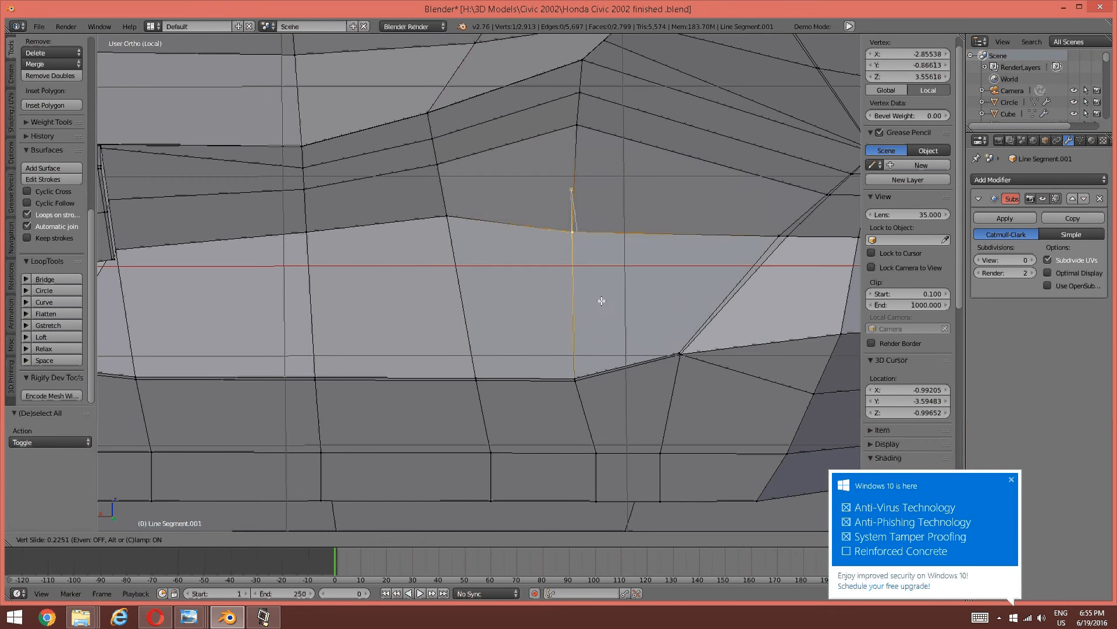
pyautogui.click(601, 305)
pyautogui.moveTo(601, 305); pyautogui.dragTo(573, 271, button='middle')
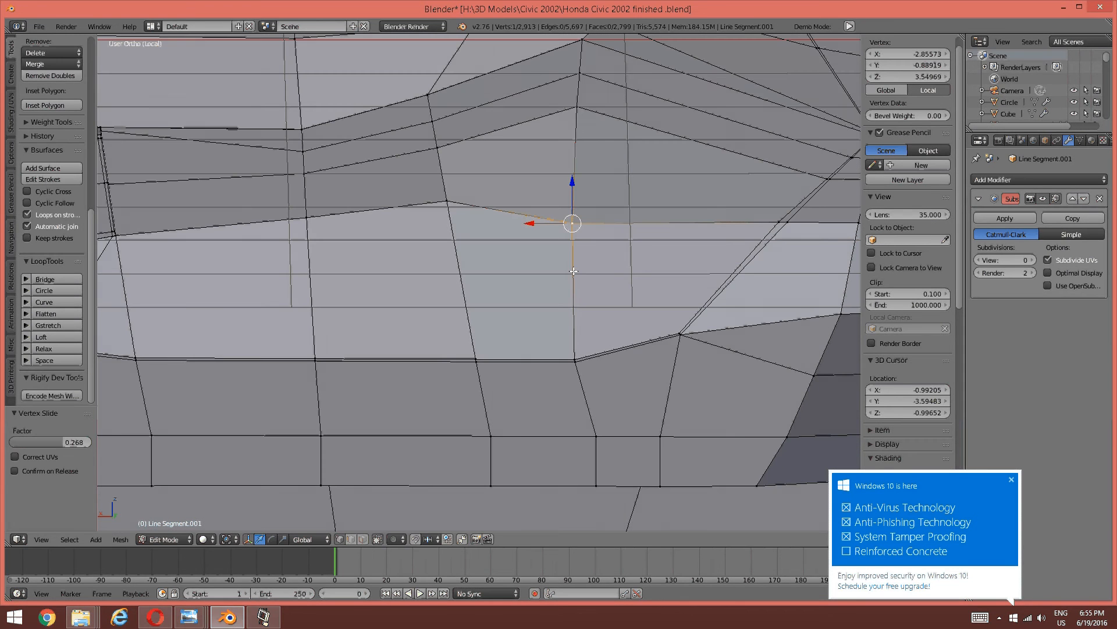
pyautogui.press('KP_1')
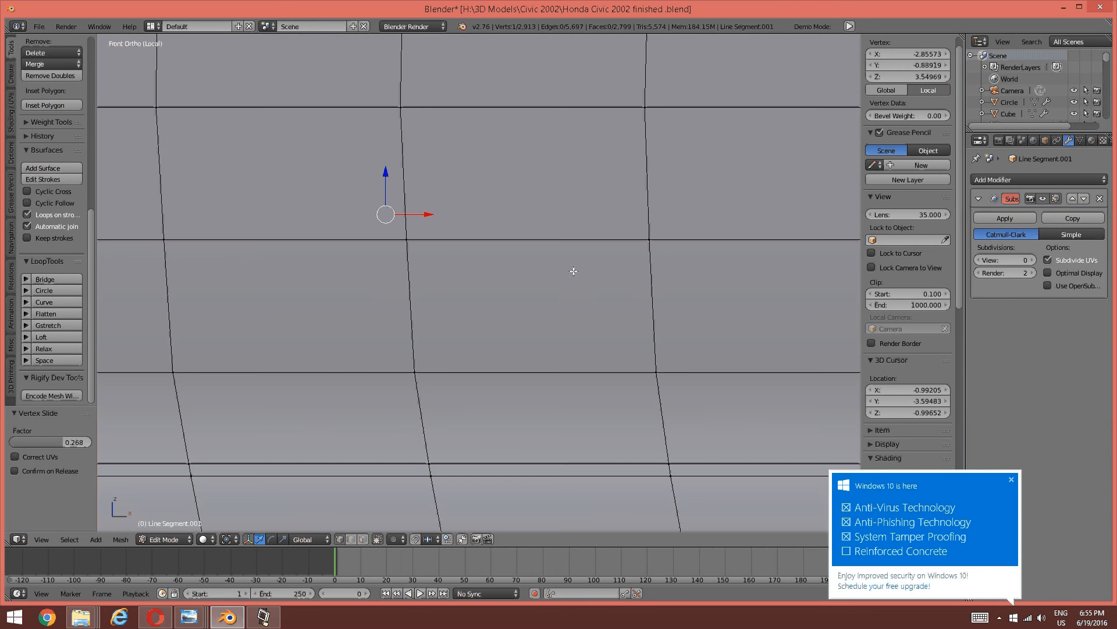
pyautogui.press('ctrl+KP_1')
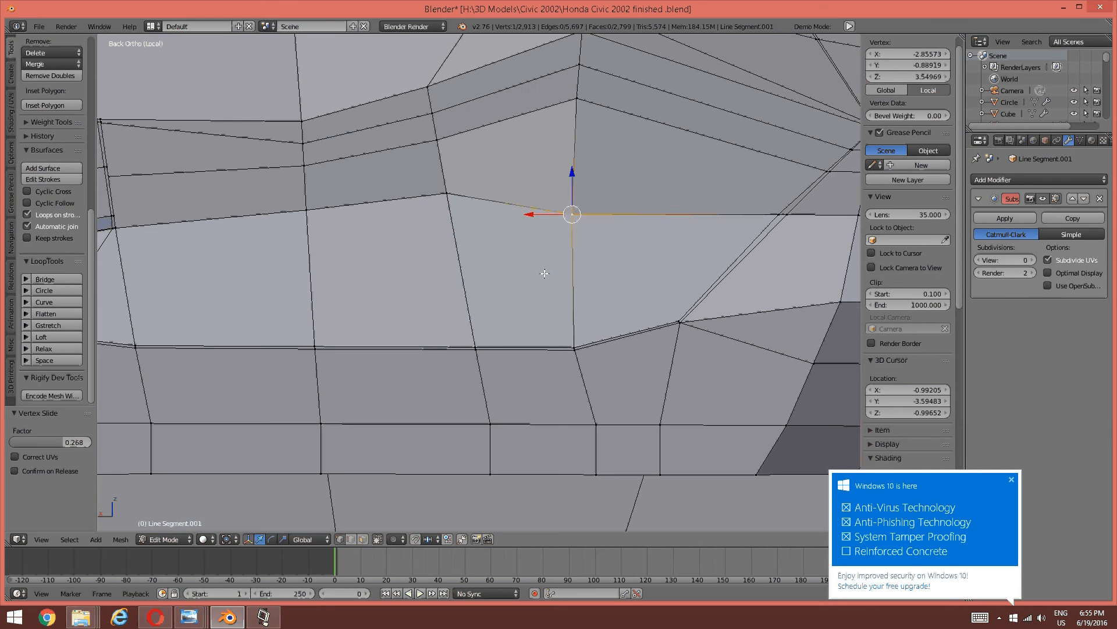
pyautogui.press('a')
# Vertex-slide the next two vertices toward the ledge down their vertical edges to straighten the row above the crease.
pyautogui.rightClick(445, 198)
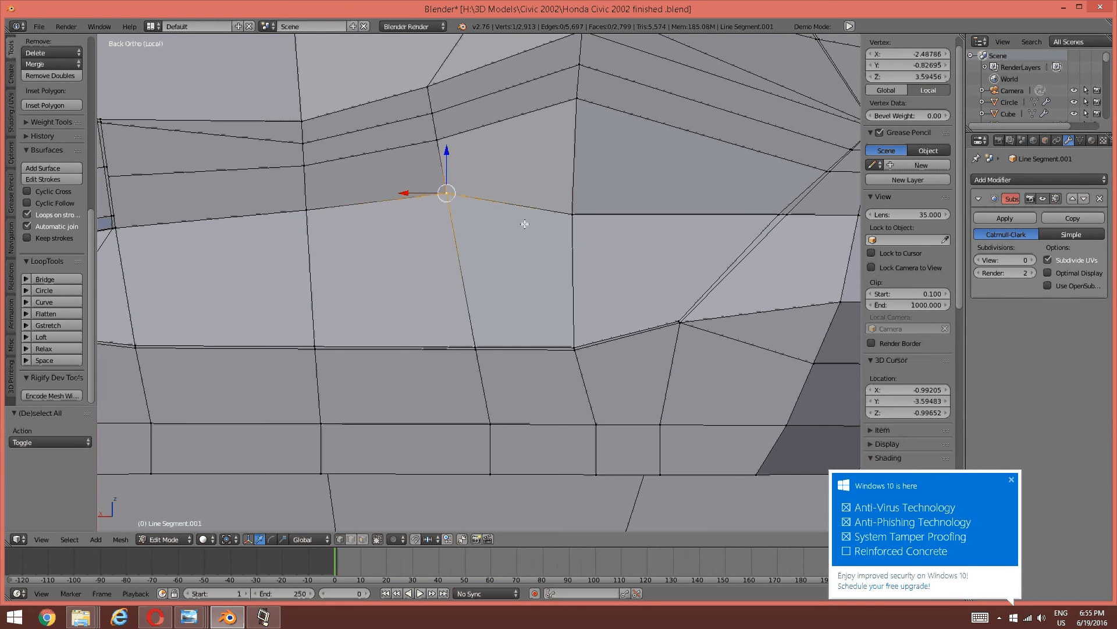
pyautogui.hotkey('shift', 'v')
pyautogui.click(548, 244)
pyautogui.press('a')
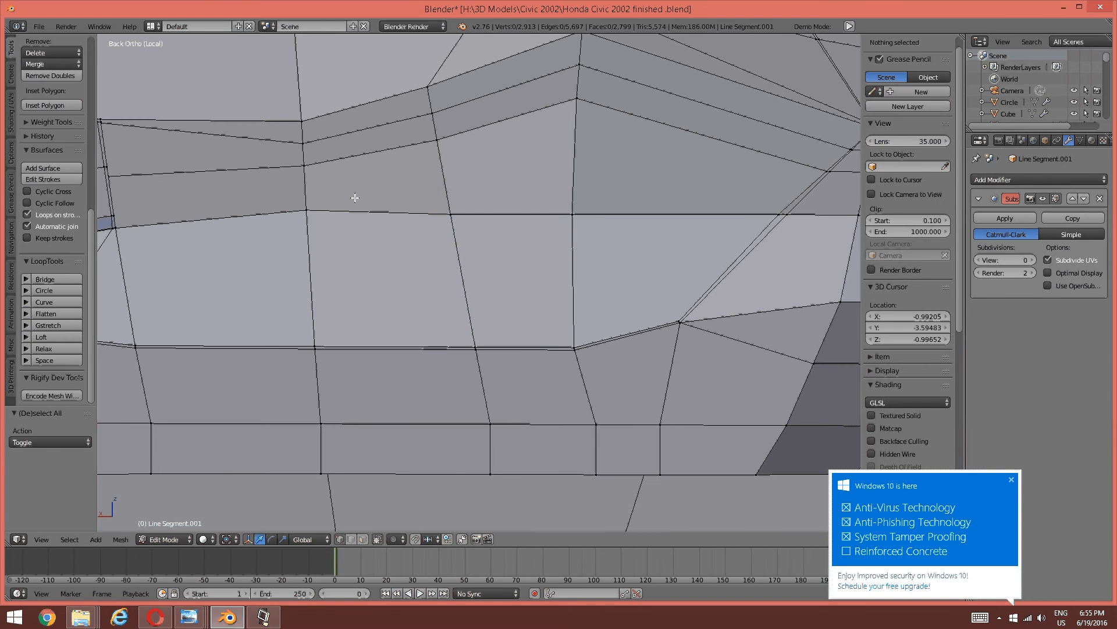
pyautogui.rightClick(305, 214)
pyautogui.keyDown('shift'); pyautogui.moveTo(313, 212); pyautogui.dragTo(376, 208, button='middle'); pyautogui.keyUp('shift')
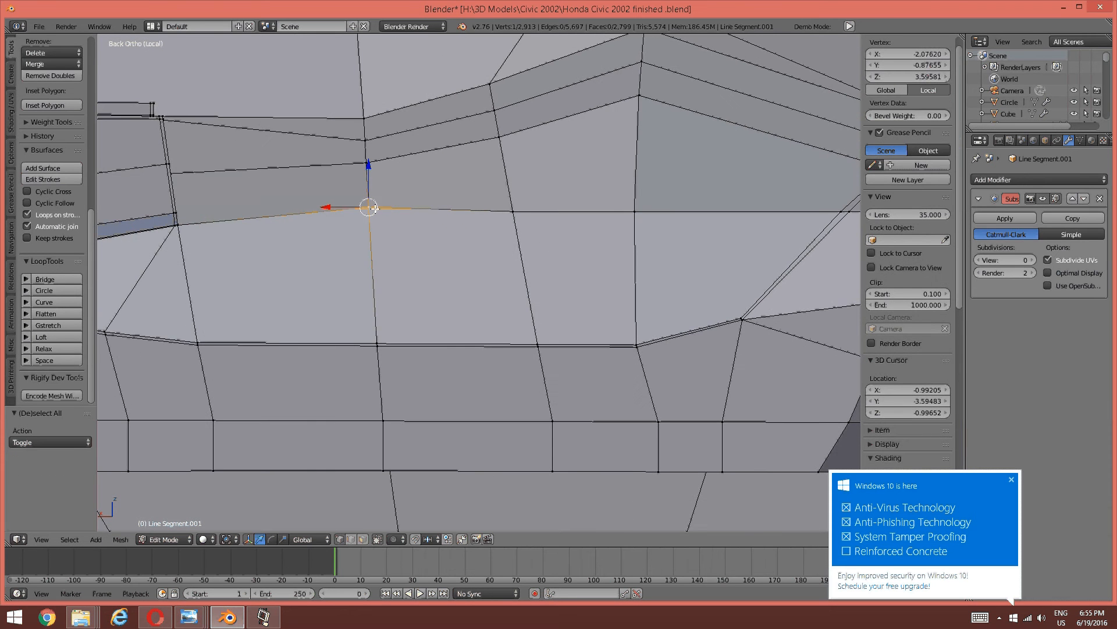
pyautogui.hotkey('shift', 'v')
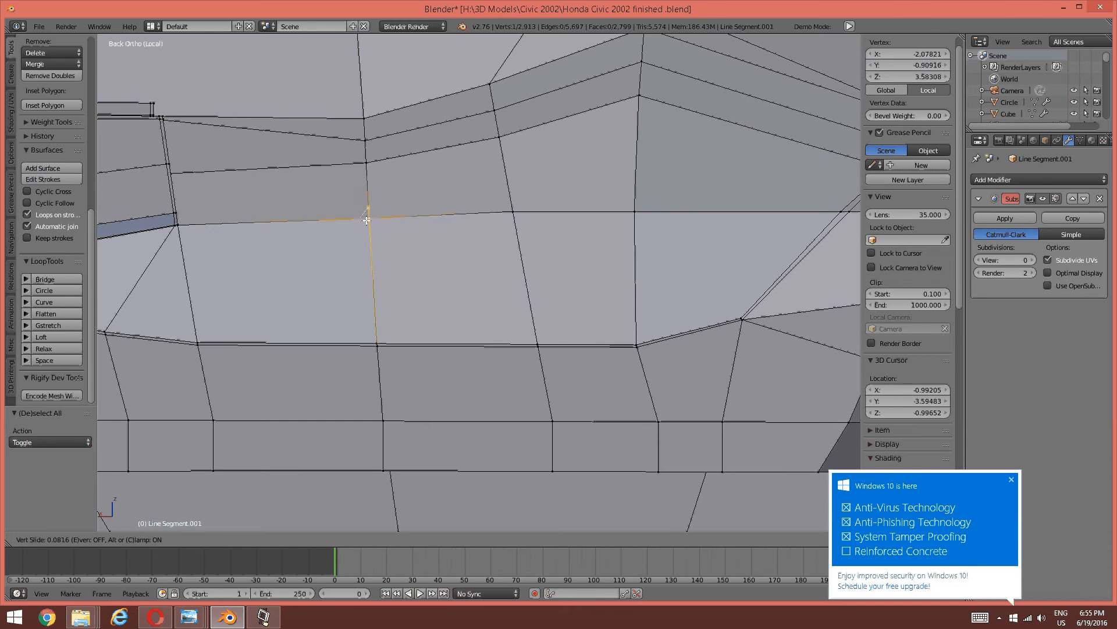
pyautogui.click(367, 219)
pyautogui.press('a')
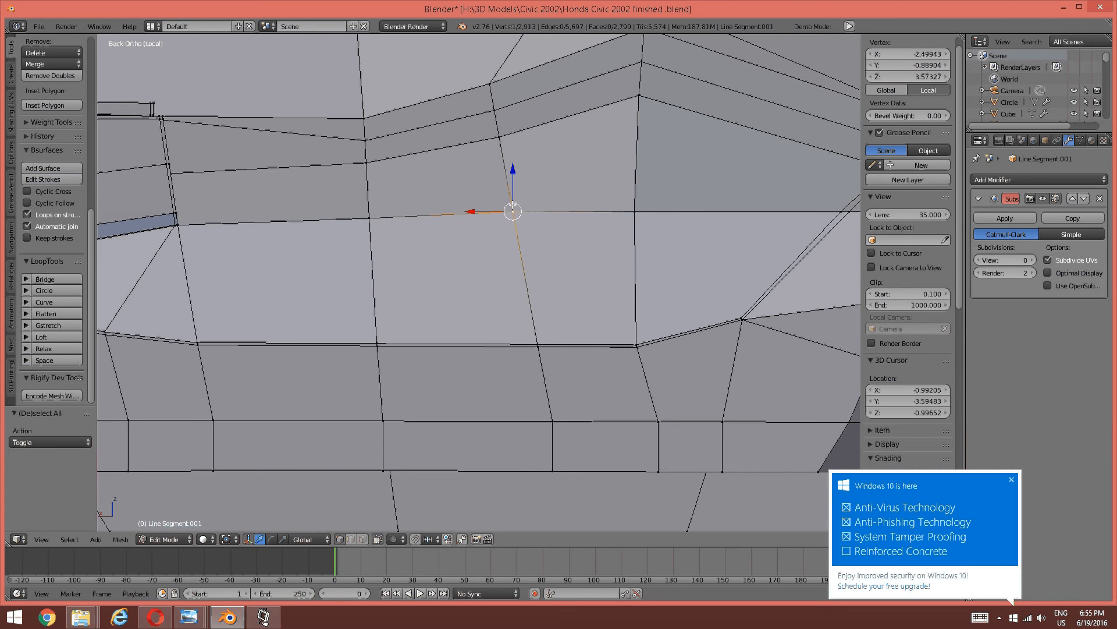
# Fine-tune the row above the crease by vertex-sliding its middle vertex and the neighbouring vertex nearer the pocket's corner.
pyautogui.hotkey('shift', 'v')
pyautogui.click(589, 202)
pyautogui.press('a')
pyautogui.rightClick(635, 214)
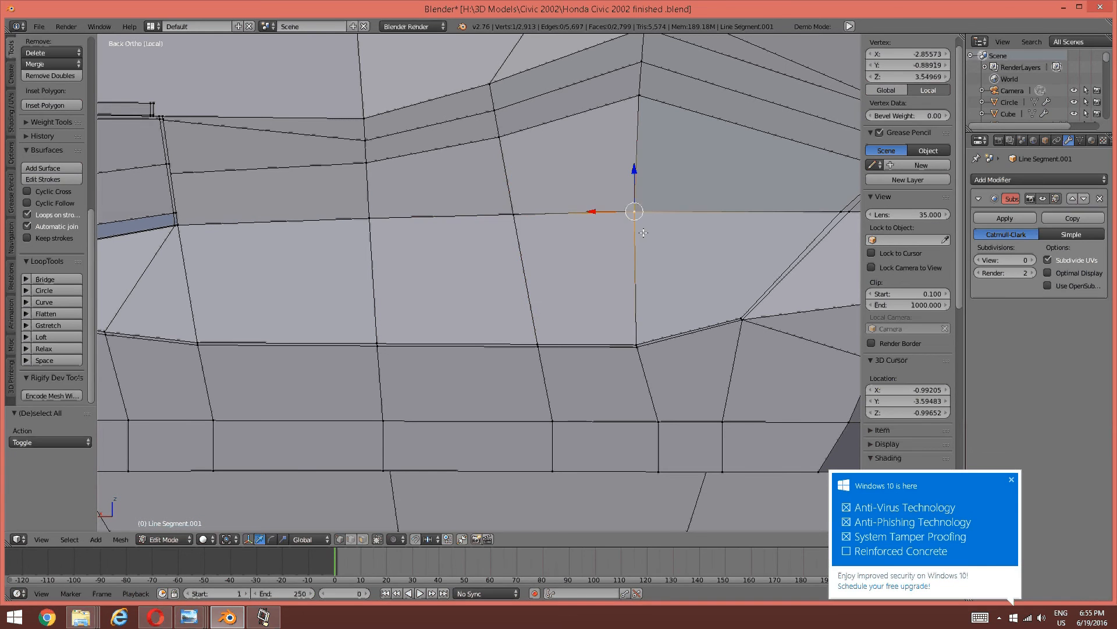
pyautogui.hotkey('shift', 'v')
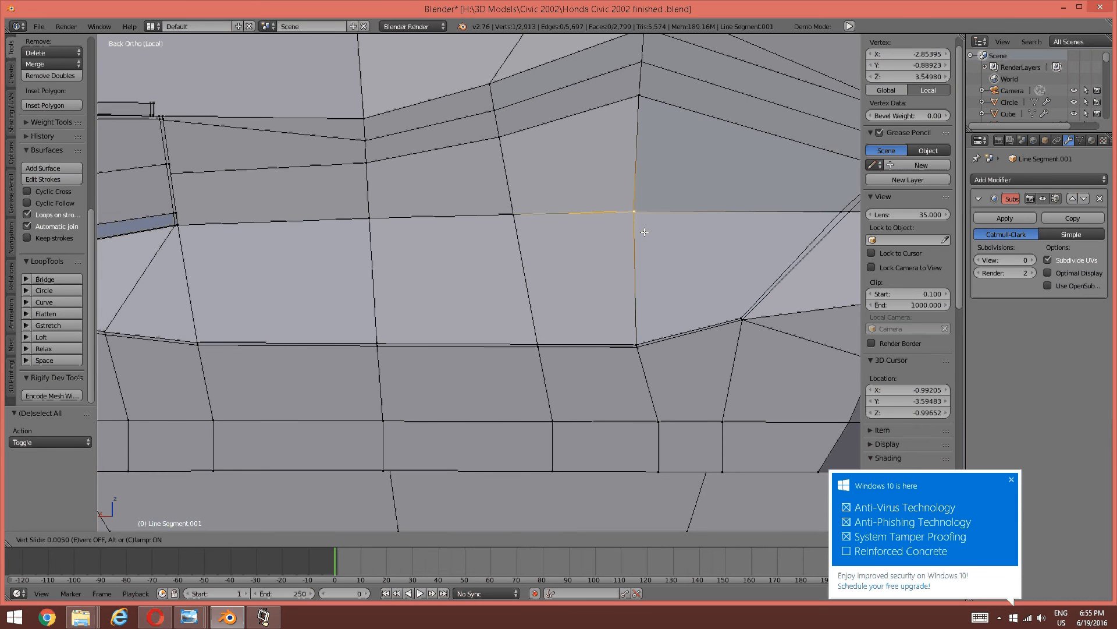
pyautogui.click(644, 232)
pyautogui.press('a')
# Move the peak vertex of the row above the pocket crease slightly along the Y axis to even out its depth.
pyautogui.scroll(-3, 560, 233)
pyautogui.moveTo(560, 233); pyautogui.dragTo(533, 326, button='middle')
pyautogui.scroll(3, 552, 255)
pyautogui.rightClick(627, 323)
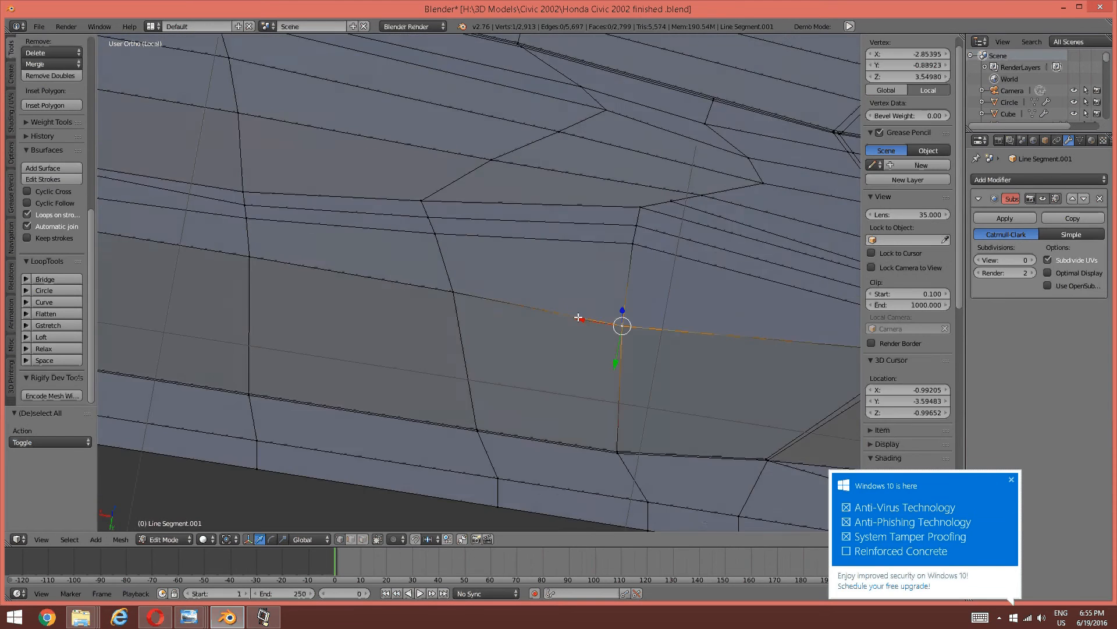
pyautogui.moveTo(623, 324); pyautogui.dragTo(506, 306, button='middle')
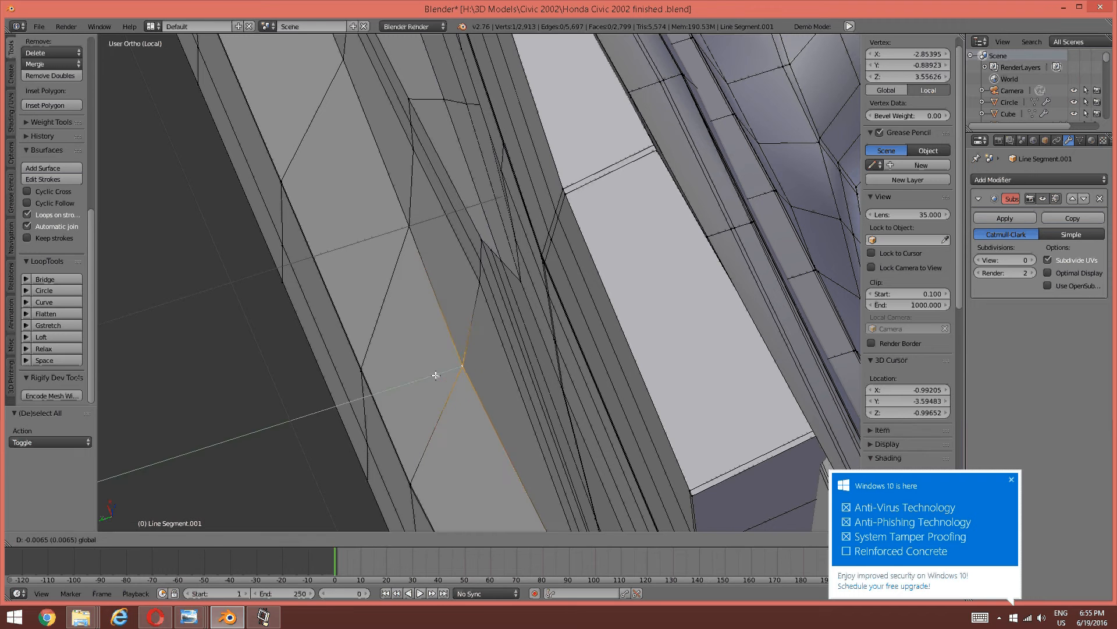
pyautogui.press('a')
pyautogui.rightClick(407, 255)
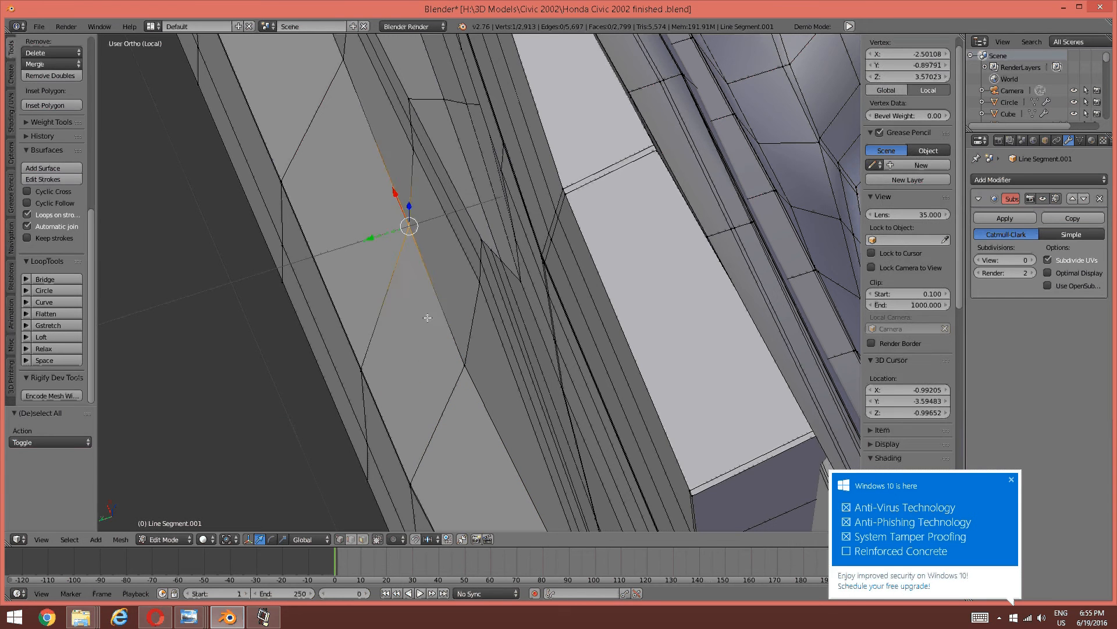
pyautogui.moveTo(427, 317); pyautogui.dragTo(407, 290, button='middle')
pyautogui.rightClick(419, 289)
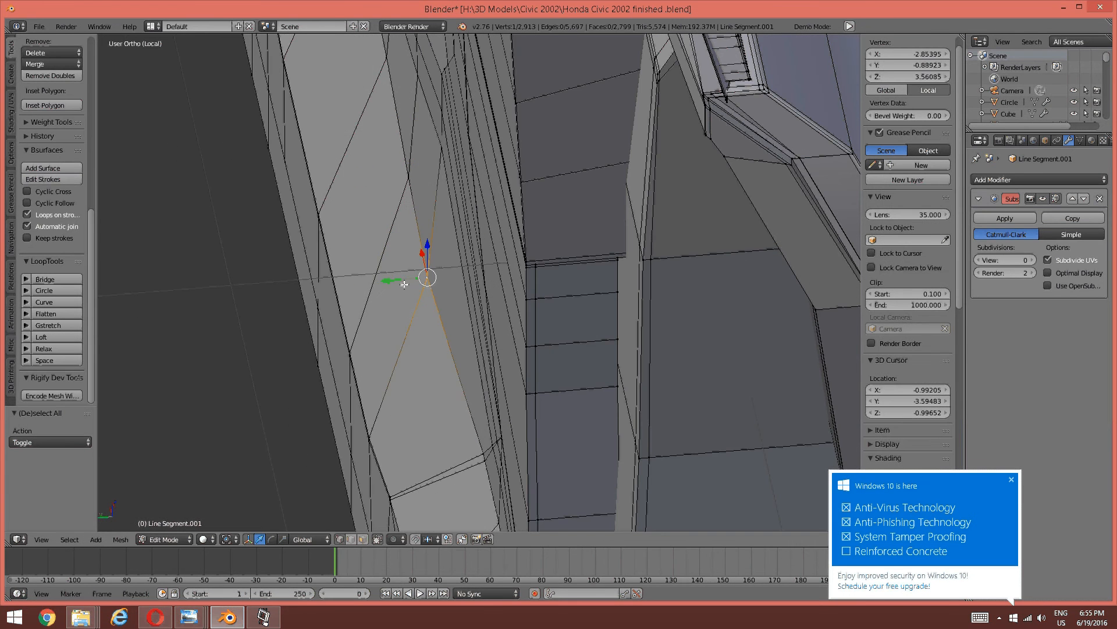
pyautogui.press('a')
# Move the neighbouring vertex in the row above the pocket crease by -0.006 along the Y axis.
pyautogui.rightClick(413, 175)
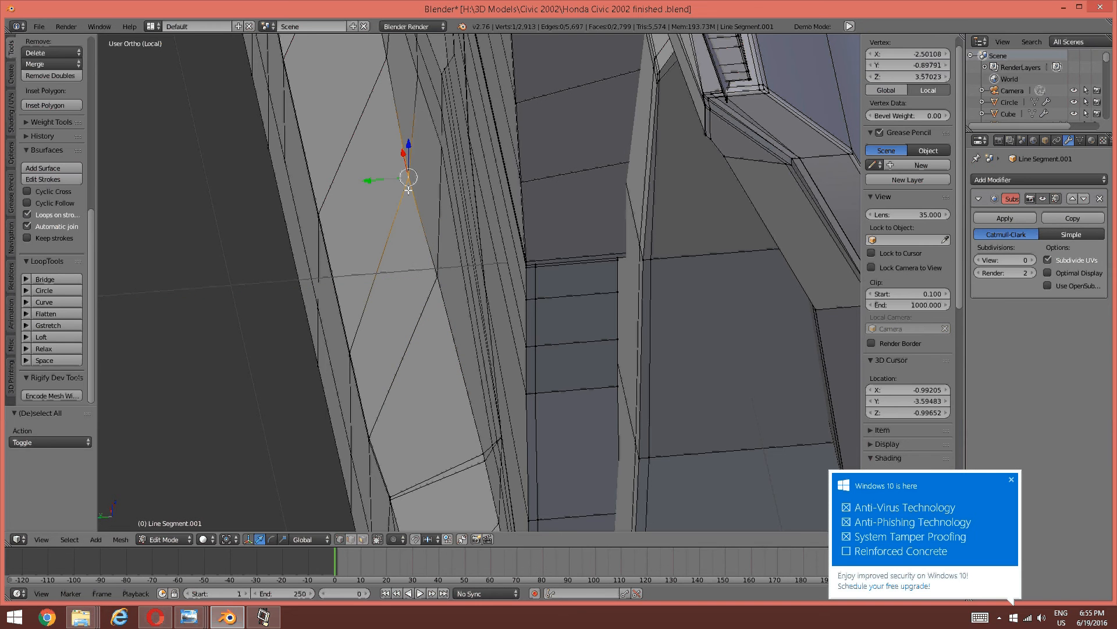
pyautogui.press('g')
pyautogui.press('y')
pyautogui.click(381, 180)
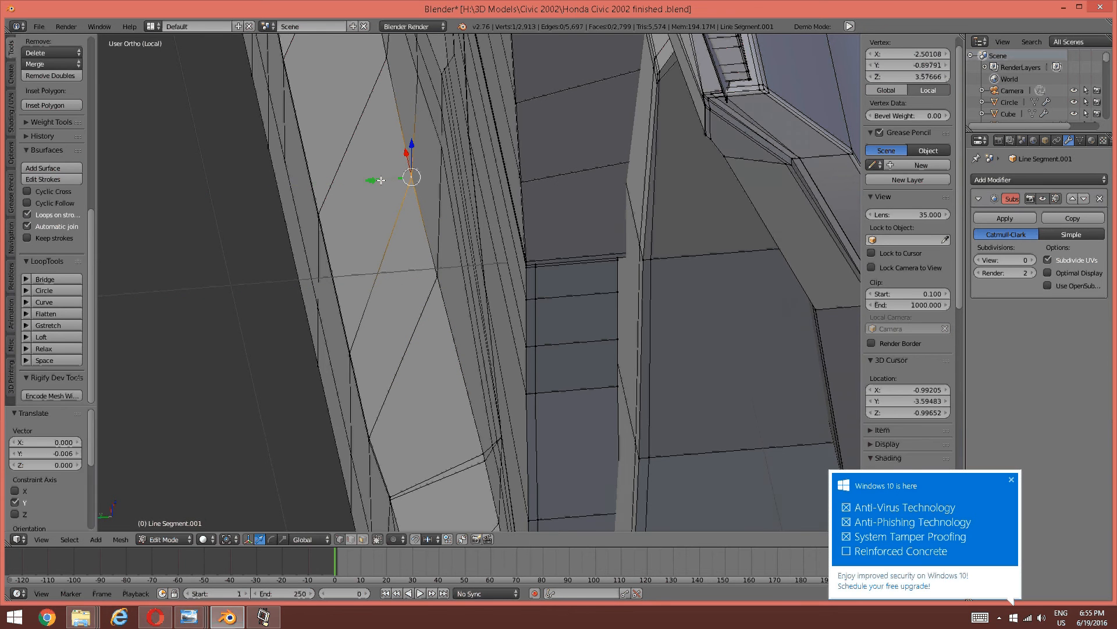
pyautogui.press('a')
pyautogui.moveTo(396, 200); pyautogui.dragTo(492, 268, button='middle')
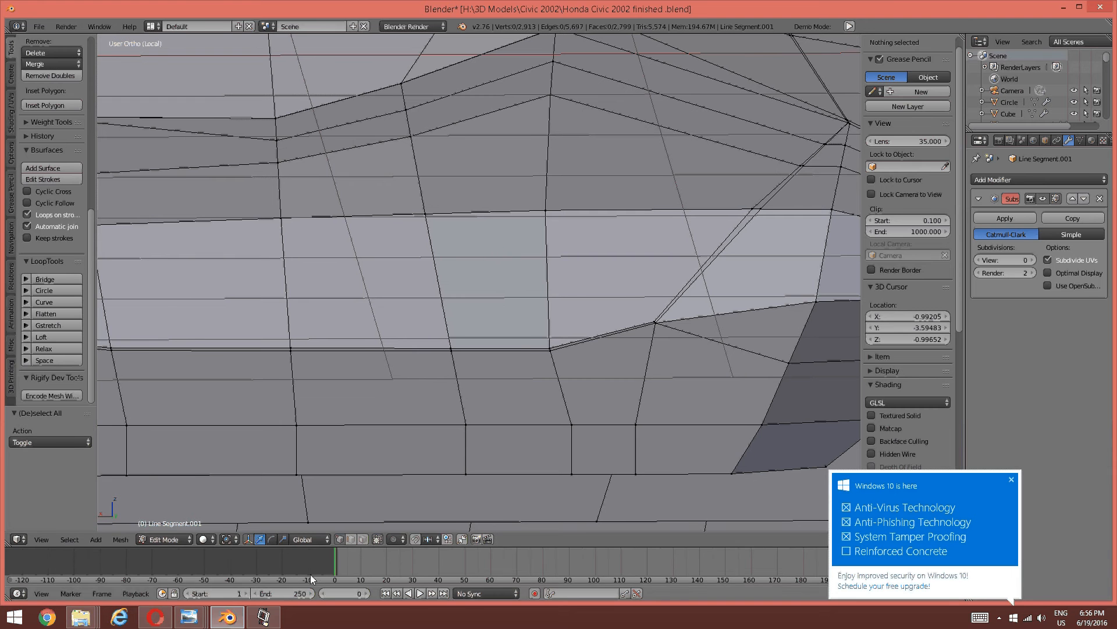
# Switch to Windows Photo Viewer, examine the door panel's pocket area in s-l225.jpg, and return to Blender.
pyautogui.click(264, 617)
pyautogui.click(200, 618)
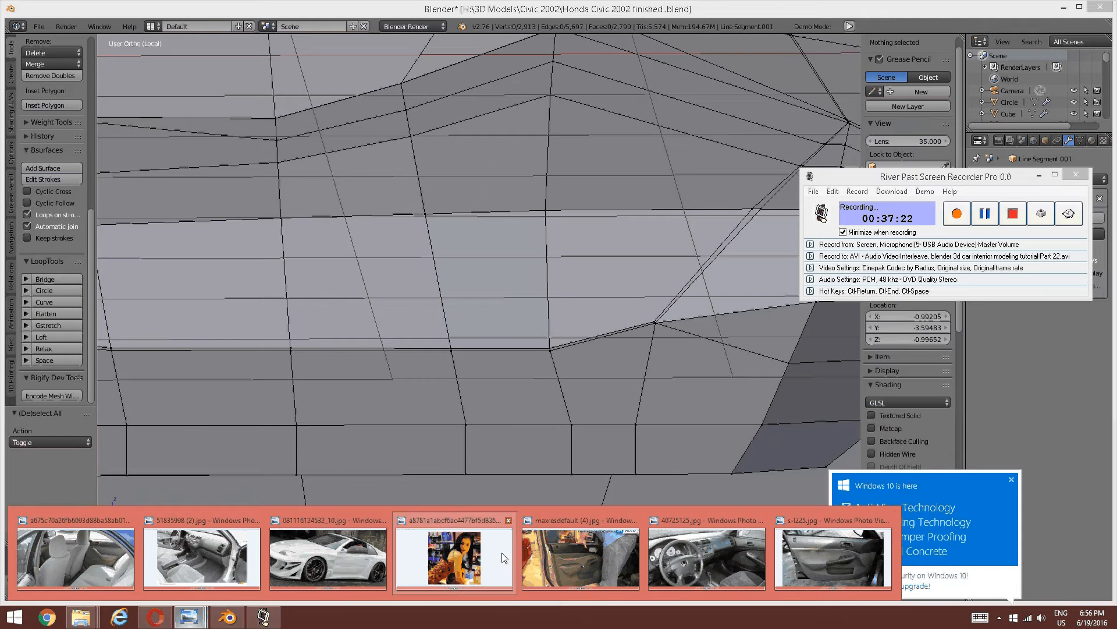
pyautogui.click(860, 565)
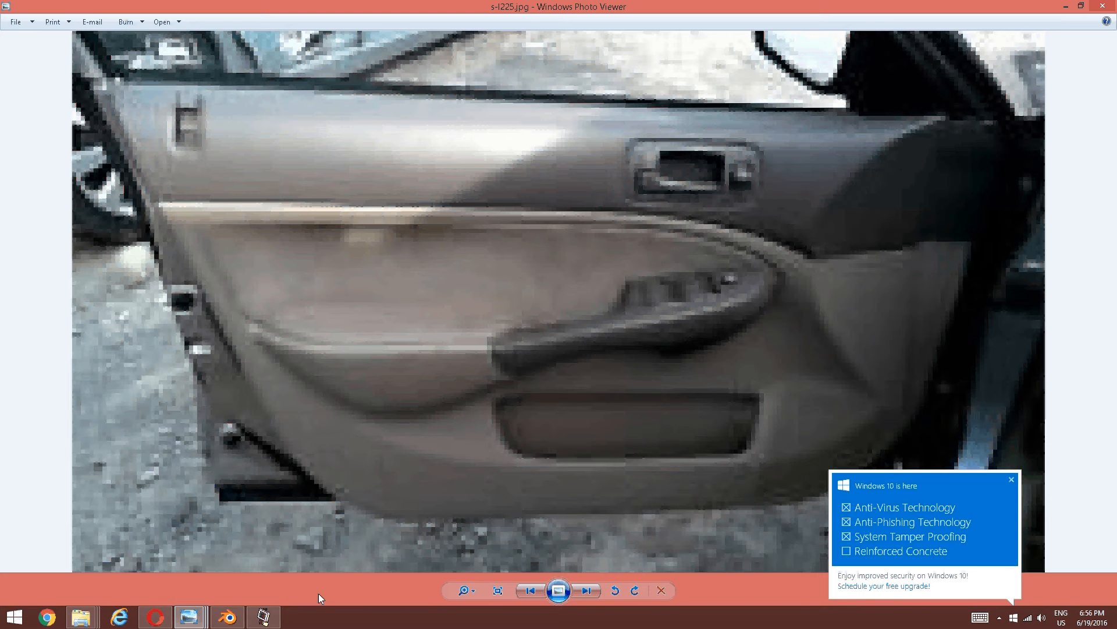
pyautogui.moveTo(230, 620)
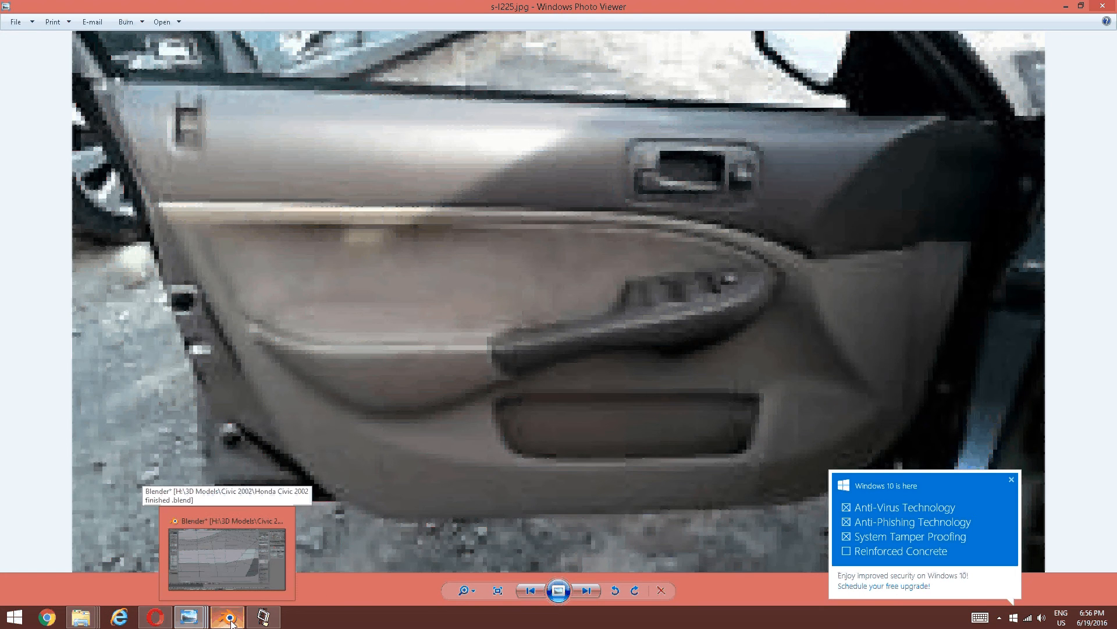
pyautogui.click(227, 553)
# Edge-slide the vertical segment between the row's peak vertex and the crease toward the diagonal crease by a factor of 0.290.
pyautogui.keyDown('shift'); pyautogui.moveTo(555, 362); pyautogui.dragTo(536, 477, button='middle'); pyautogui.keyUp('shift')
pyautogui.moveTo(541, 389); pyautogui.dragTo(547, 371, button='middle')
pyautogui.rightClick(519, 344)
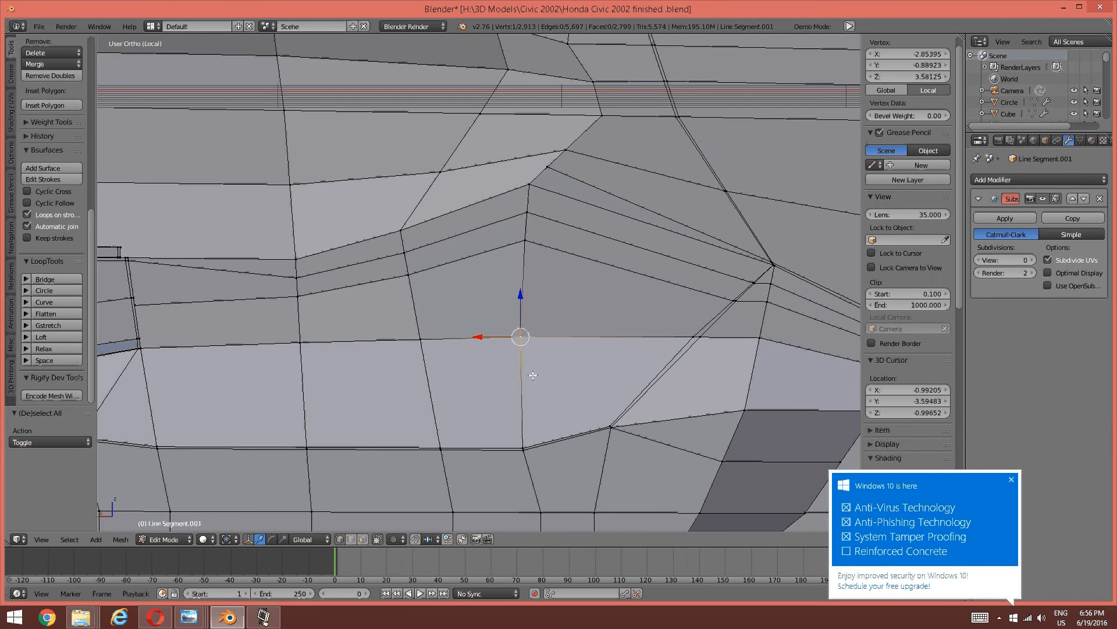
pyautogui.keyDown('shift'); pyautogui.rightClick(522, 435); pyautogui.keyUp('shift')
pyautogui.keyDown('shift'); pyautogui.rightClick(522, 459); pyautogui.keyUp('shift')
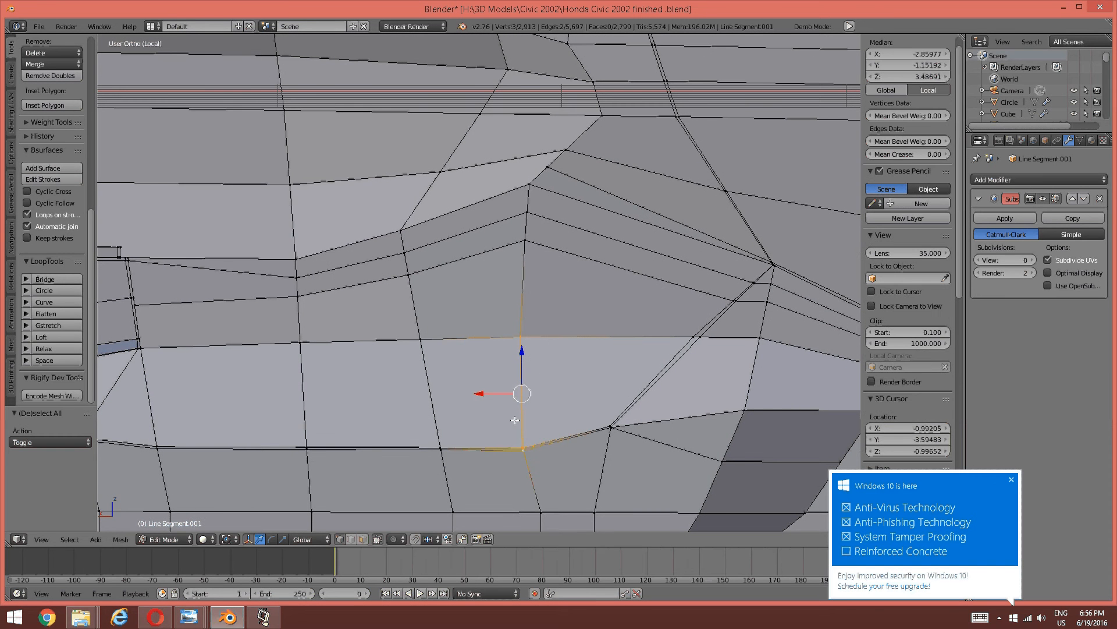
pyautogui.hotkey('ctrl', 'e')
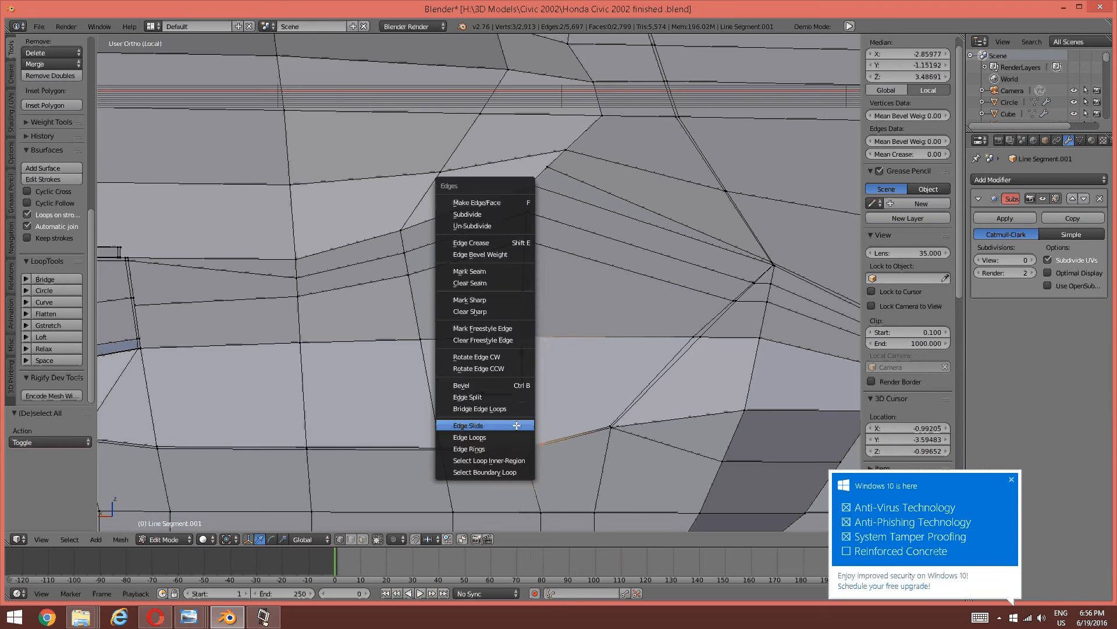
pyautogui.click(516, 426)
pyautogui.click(541, 420)
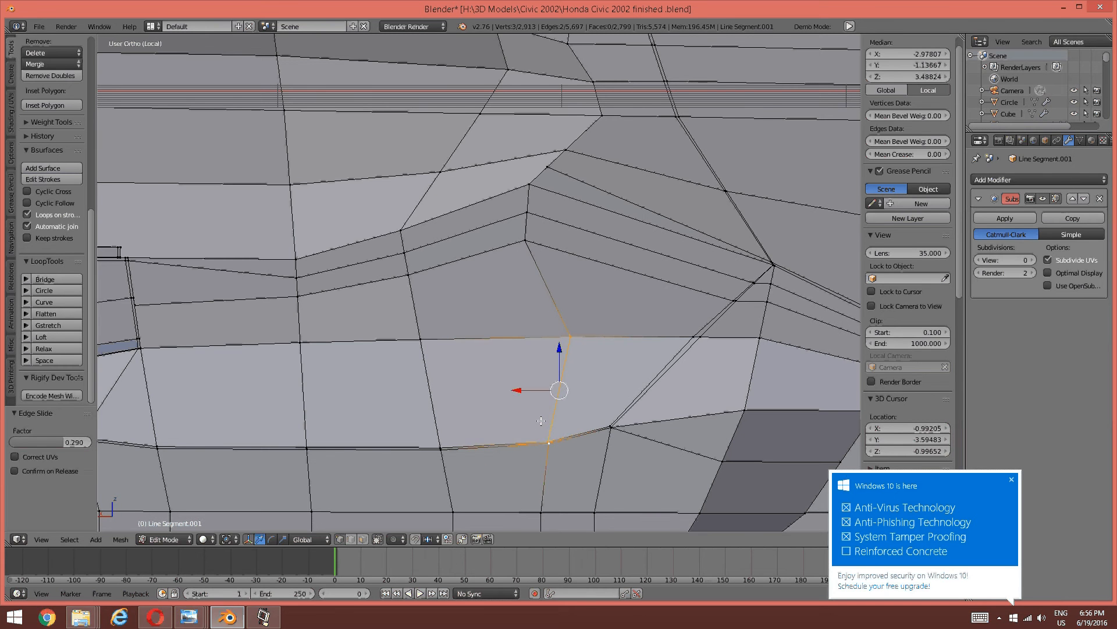
# Move the two crease vertices at the foot of the slid segment by -0.008 along the Z axis.
pyautogui.rightClick(549, 443)
pyautogui.keyDown('shift'); pyautogui.rightClick(549, 443); pyautogui.keyUp('shift')
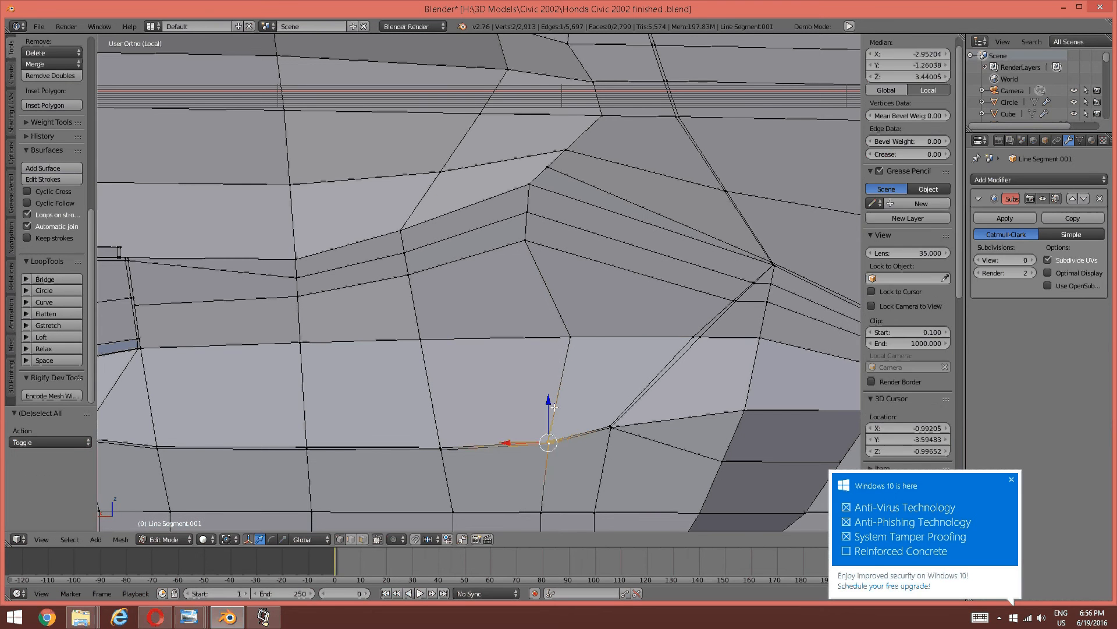
pyautogui.press('g')
pyautogui.press('z')
pyautogui.click(548, 409)
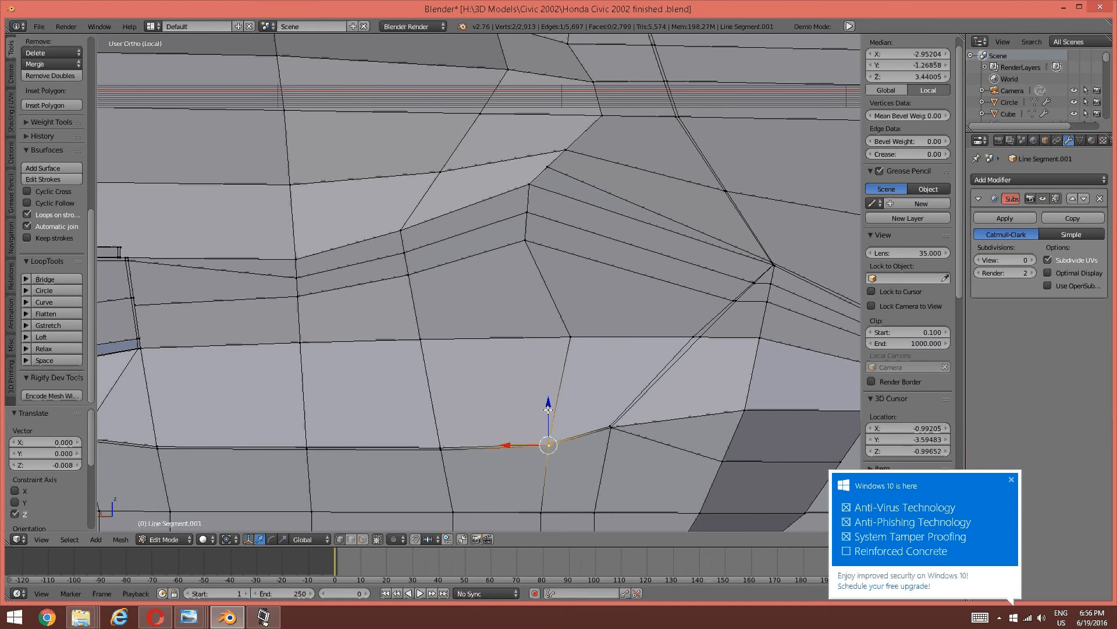
pyautogui.press('a')
# Switch to Windows Photo Viewer to compare the armrest's front end and ledge with s-l225.jpg, and return to Blender.
pyautogui.keyDown('shift'); pyautogui.moveTo(496, 405); pyautogui.dragTo(557, 405, button='middle'); pyautogui.keyUp('shift')
pyautogui.keyDown('shift'); pyautogui.moveTo(494, 421); pyautogui.dragTo(558, 413, button='middle'); pyautogui.keyUp('shift')
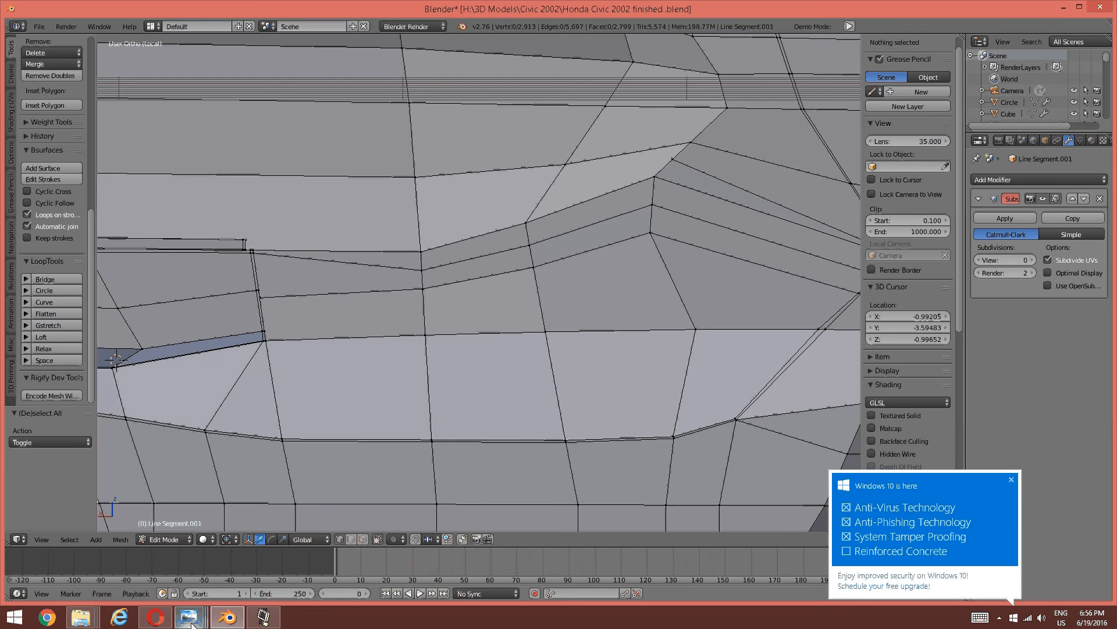
pyautogui.moveTo(193, 623)
pyautogui.click(830, 566)
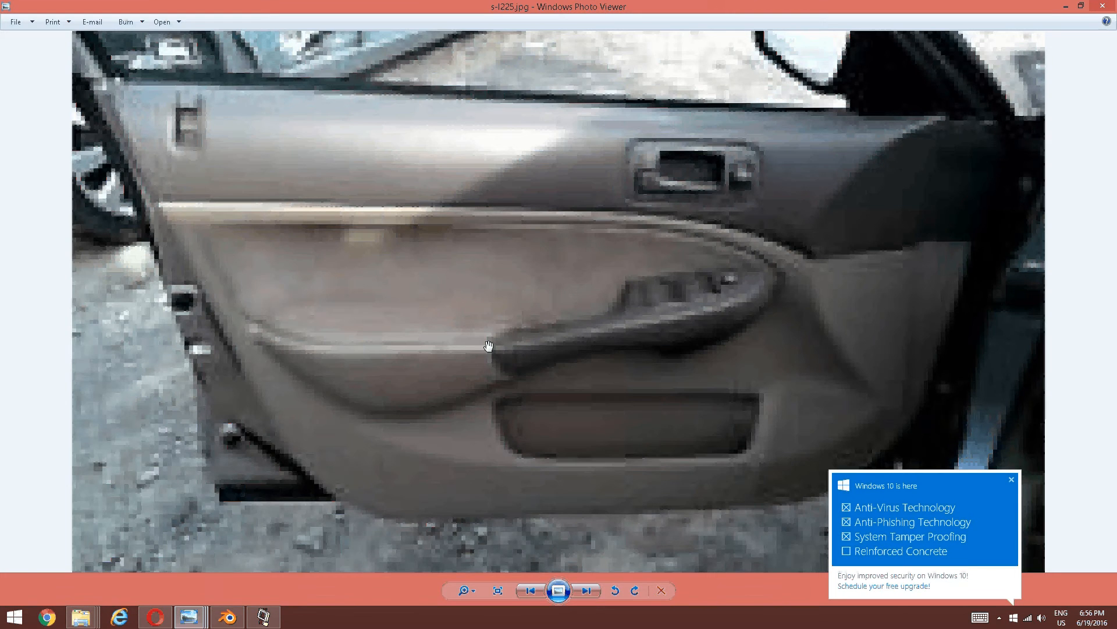
pyautogui.click(227, 617)
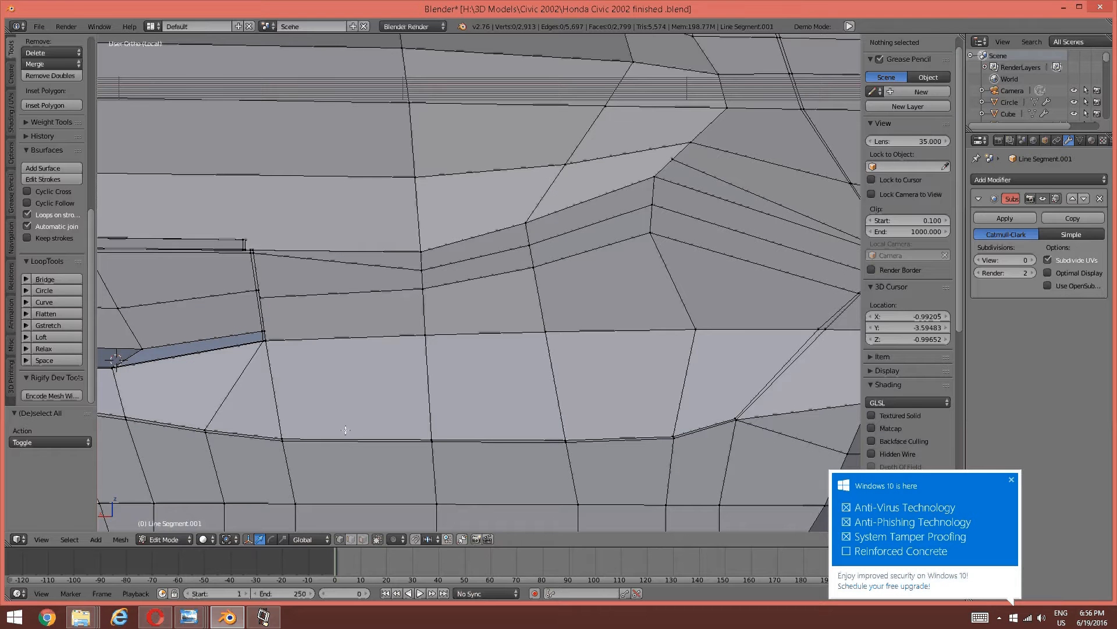
# Switch to face select mode and add one centred vertical loop cut through the face column beside the ledge's corner.
pyautogui.hotkey('ctrl', 'Tab')
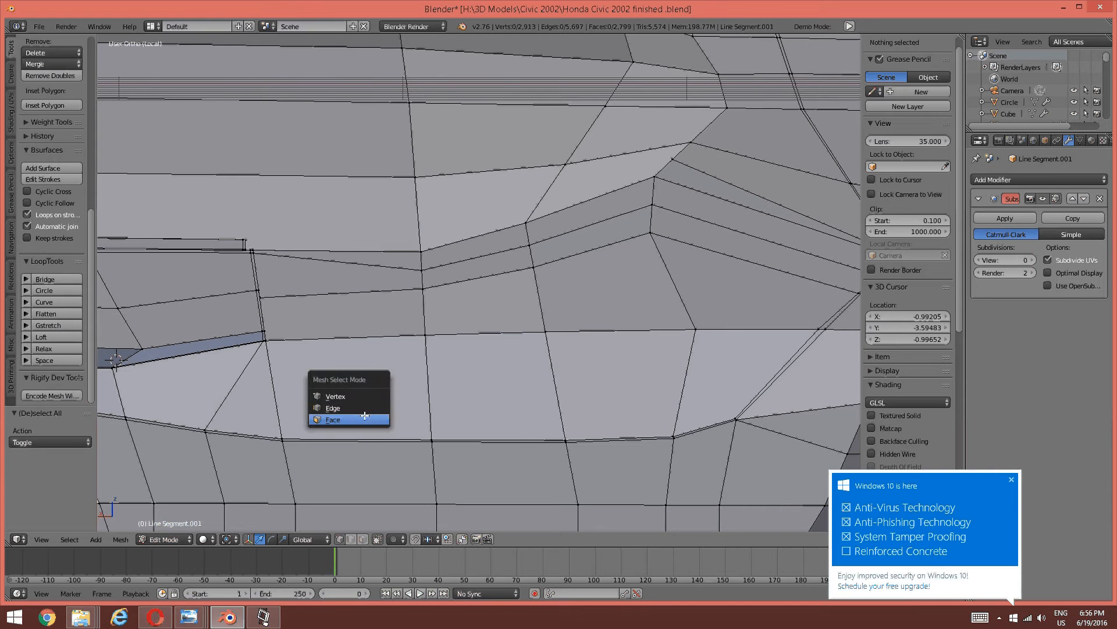
pyautogui.click(366, 418)
pyautogui.rightClick(354, 390)
pyautogui.press('a')
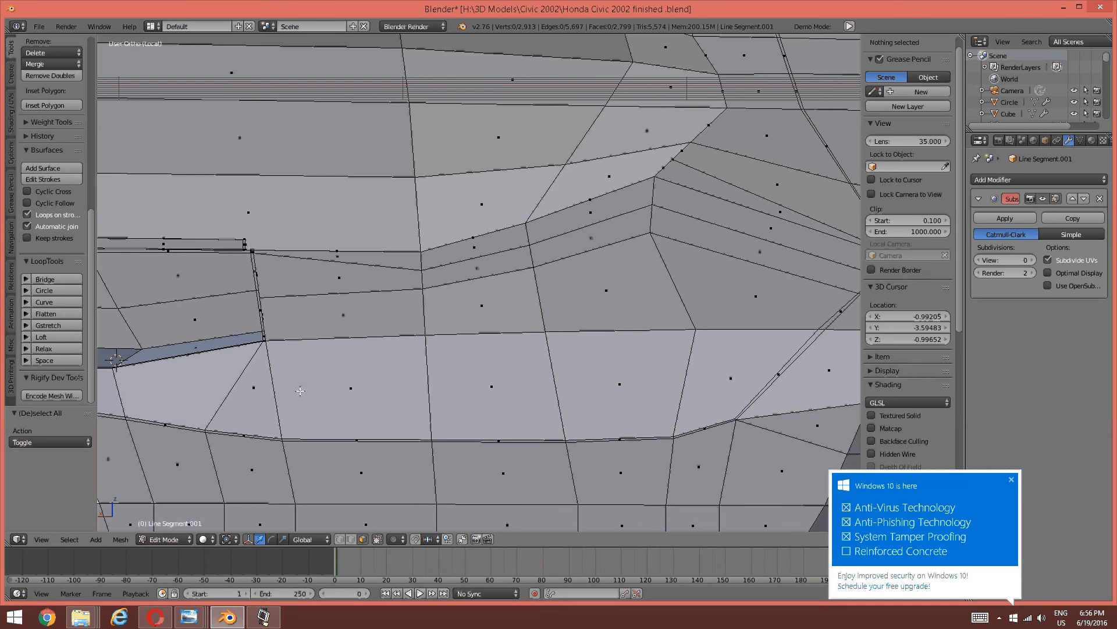
pyautogui.hotkey('ctrl', 'r')
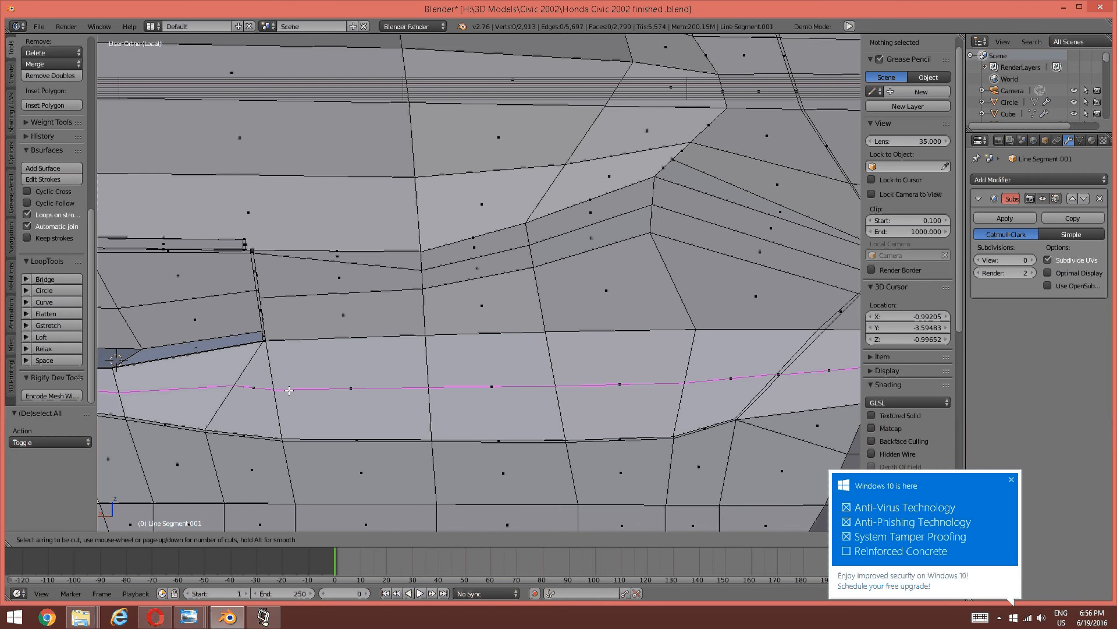
pyautogui.click(291, 433)
pyautogui.click(324, 387)
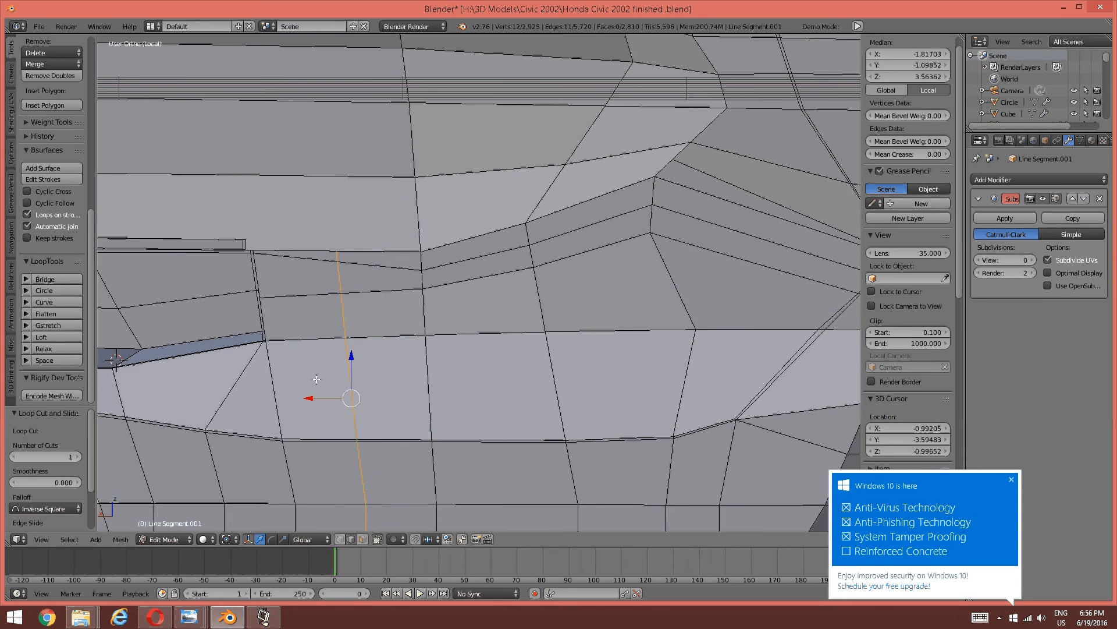
pyautogui.press('a')
# In vertex select mode, edge-slide the new loop's segment between the upper row and the crease close to the ledge's corner edge.
pyautogui.scroll(2, 332, 359)
pyautogui.keyDown('shift'); pyautogui.moveTo(309, 436); pyautogui.dragTo(370, 379, button='middle'); pyautogui.keyUp('shift')
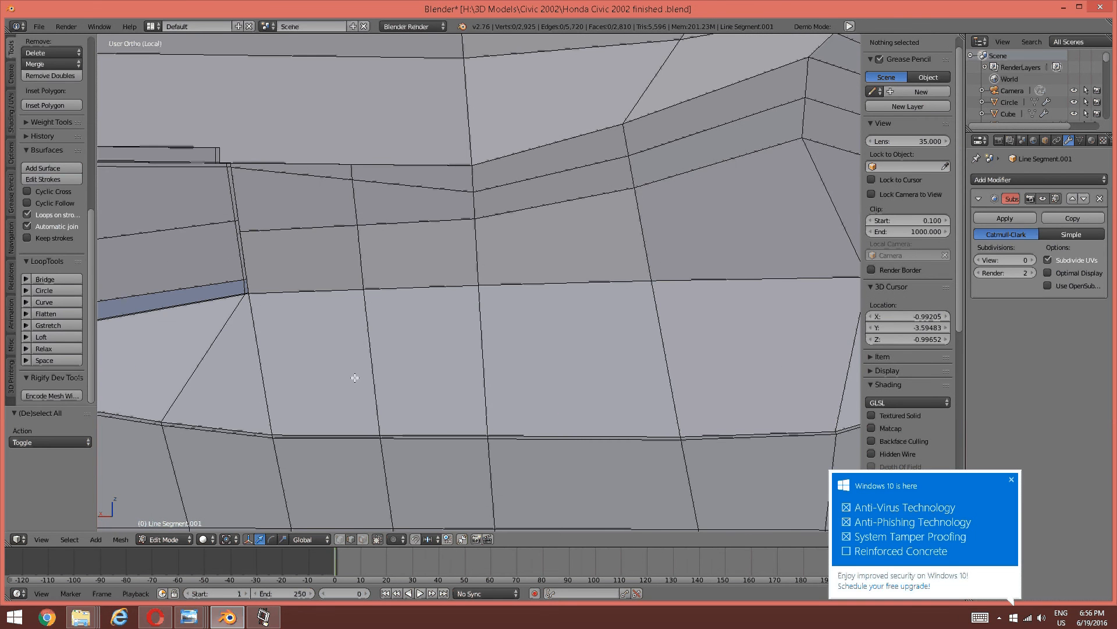
pyautogui.hotkey('ctrl', 'Tab')
pyautogui.click(349, 352)
pyautogui.rightClick(385, 453)
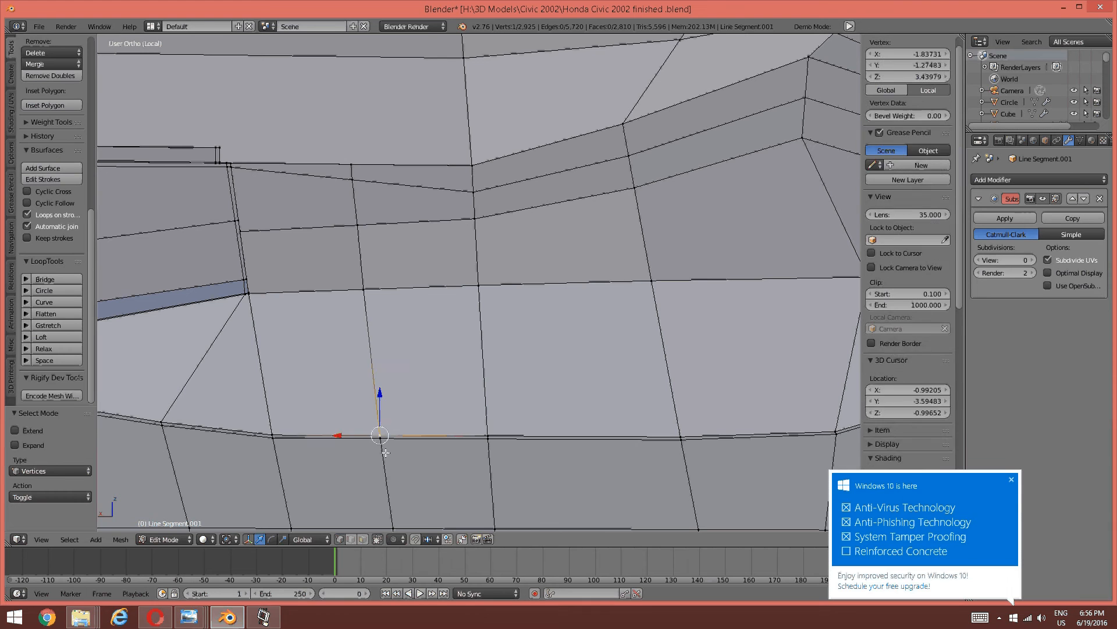
pyautogui.keyDown('shift'); pyautogui.rightClick(372, 299); pyautogui.keyUp('shift')
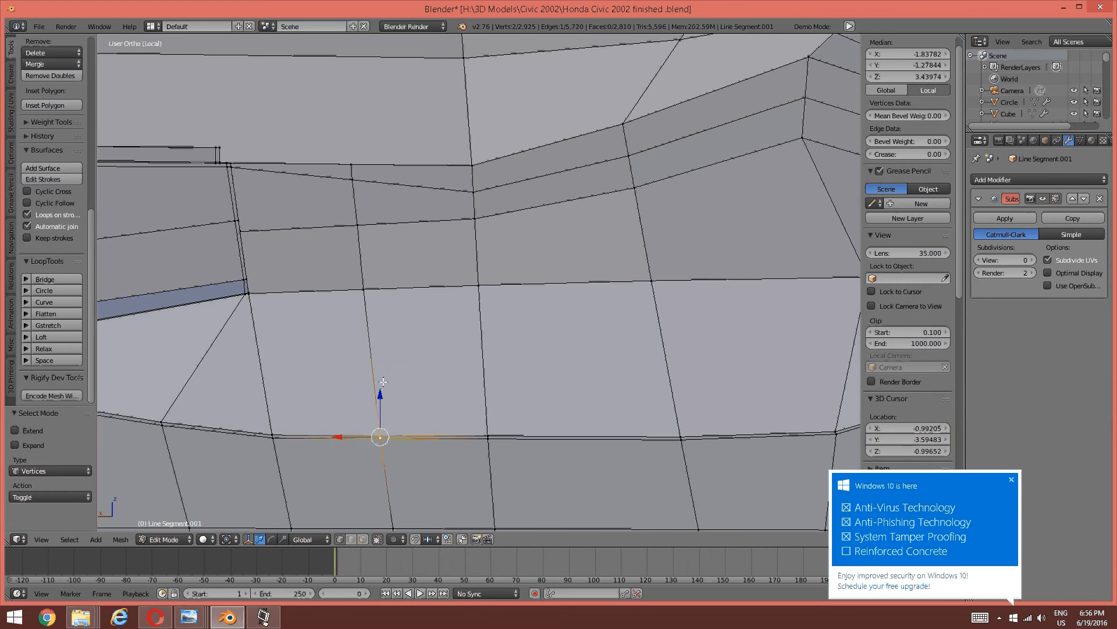
pyautogui.hotkey('ctrl', 'e')
pyautogui.click(355, 350)
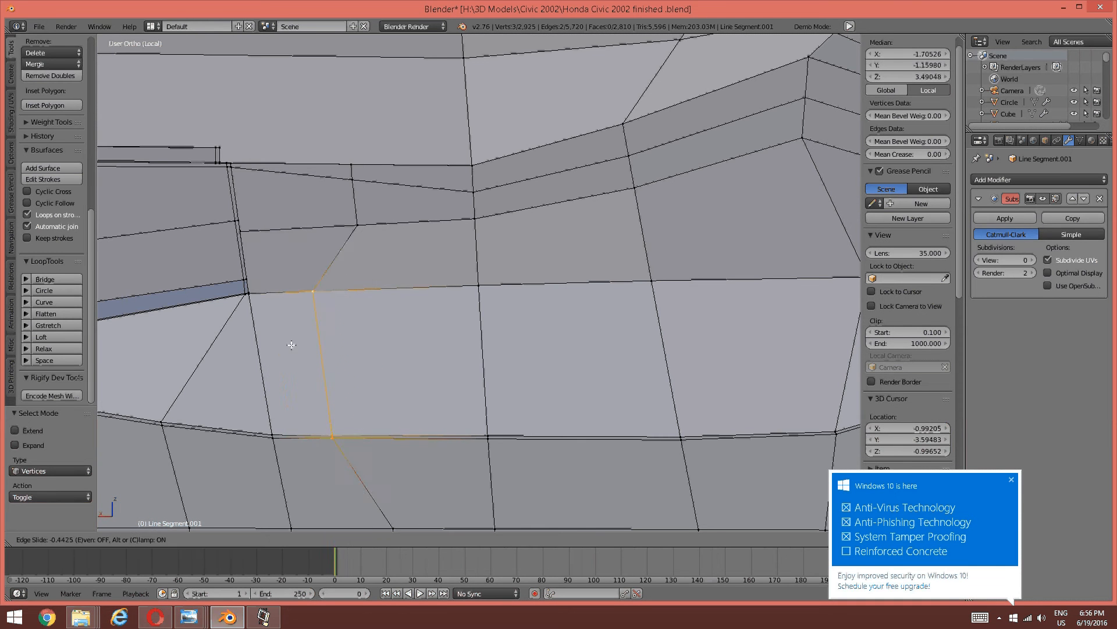
pyautogui.click(249, 349)
pyautogui.press('a')
pyautogui.scroll(-1, 312, 338)
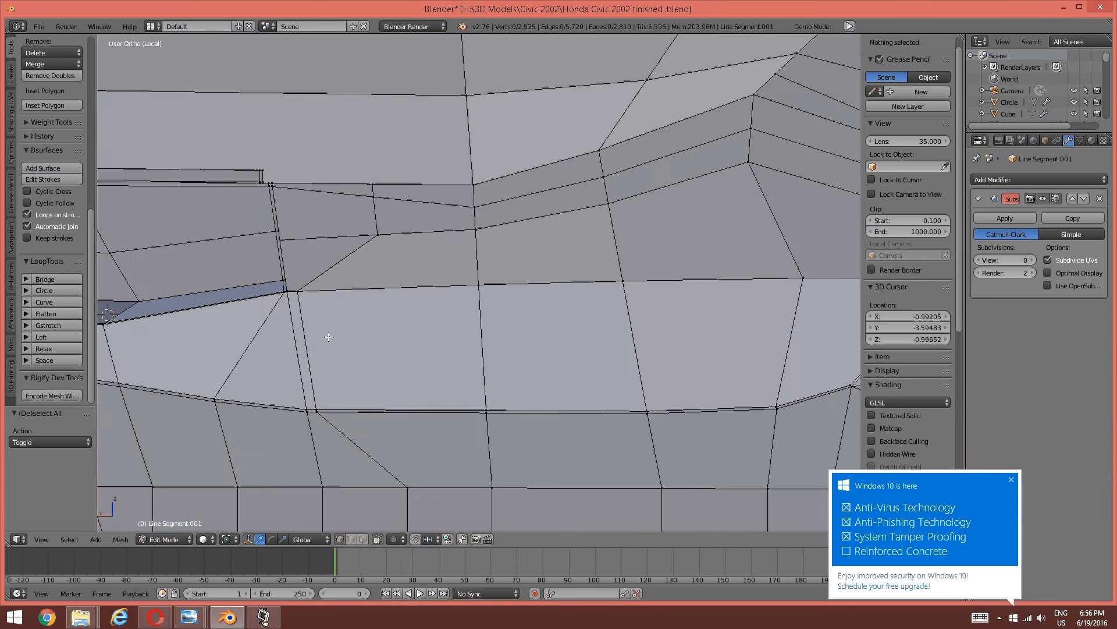
pyautogui.hotkey('ctrl', 'Tab')
pyautogui.keyDown('shift'); pyautogui.moveTo(494, 324); pyautogui.dragTo(432, 310, button='middle'); pyautogui.keyUp('shift')
pyautogui.click(354, 350)
pyautogui.rightClick(542, 339)
pyautogui.keyDown('shift'); pyautogui.rightClick(479, 337); pyautogui.keyUp('shift')
pyautogui.keyDown('shift'); pyautogui.rightClick(326, 343); pyautogui.keyUp('shift')
pyautogui.scroll(3, 398, 289)
pyautogui.scroll(-2, 432, 309)
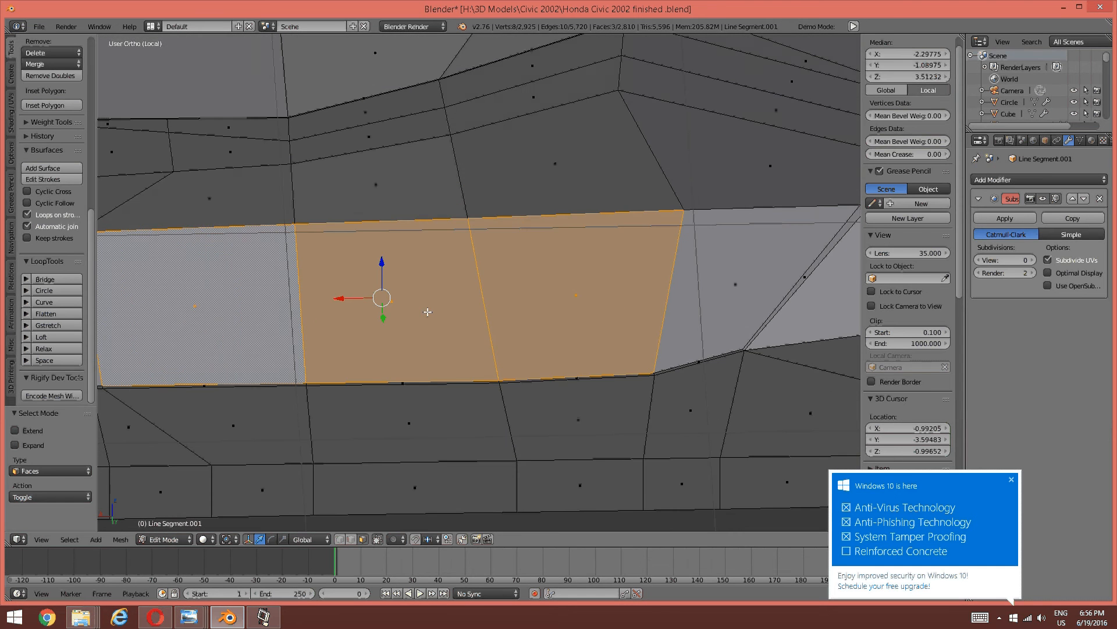
pyautogui.press('a')
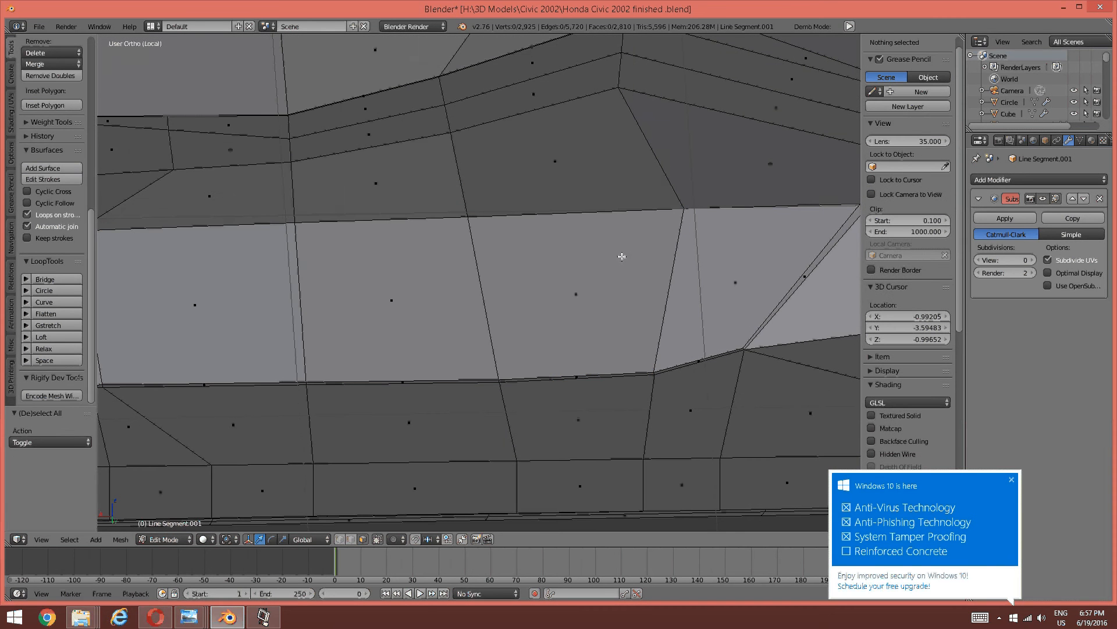
# Add a centred vertical loop cut through the face column just before the previously slid segment.
pyautogui.scroll(-3, 579, 274)
pyautogui.scroll(5, 578, 275)
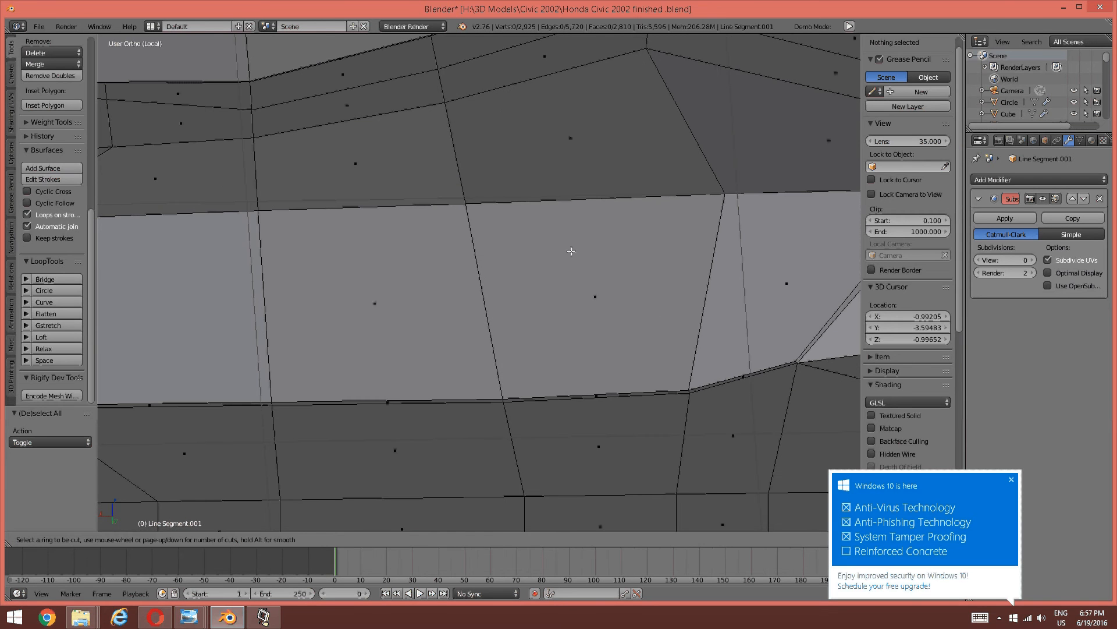
pyautogui.hotkey('ctrl', 'r')
pyautogui.click(581, 212)
pyautogui.press('a')
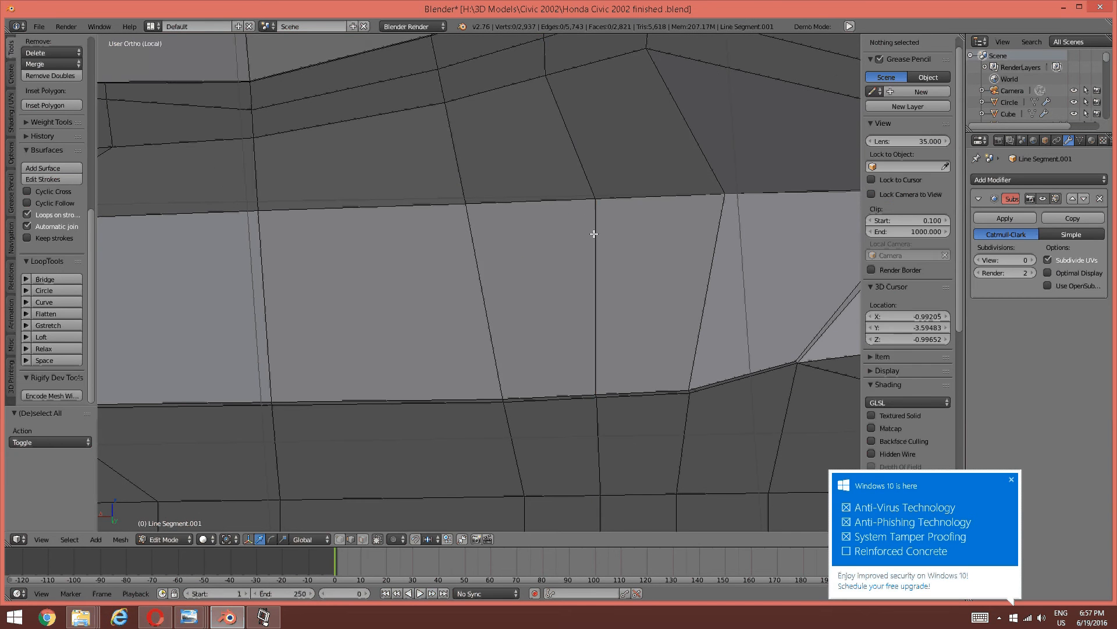
# In vertex select mode, edge-slide the new loop's segment between the upper row and the crease close to the neighbouring corner edge.
pyautogui.moveTo(594, 232); pyautogui.dragTo(589, 228, button='middle')
pyautogui.hotkey('ctrl', 'Tab')
pyautogui.click(572, 202)
pyautogui.rightClick(587, 193)
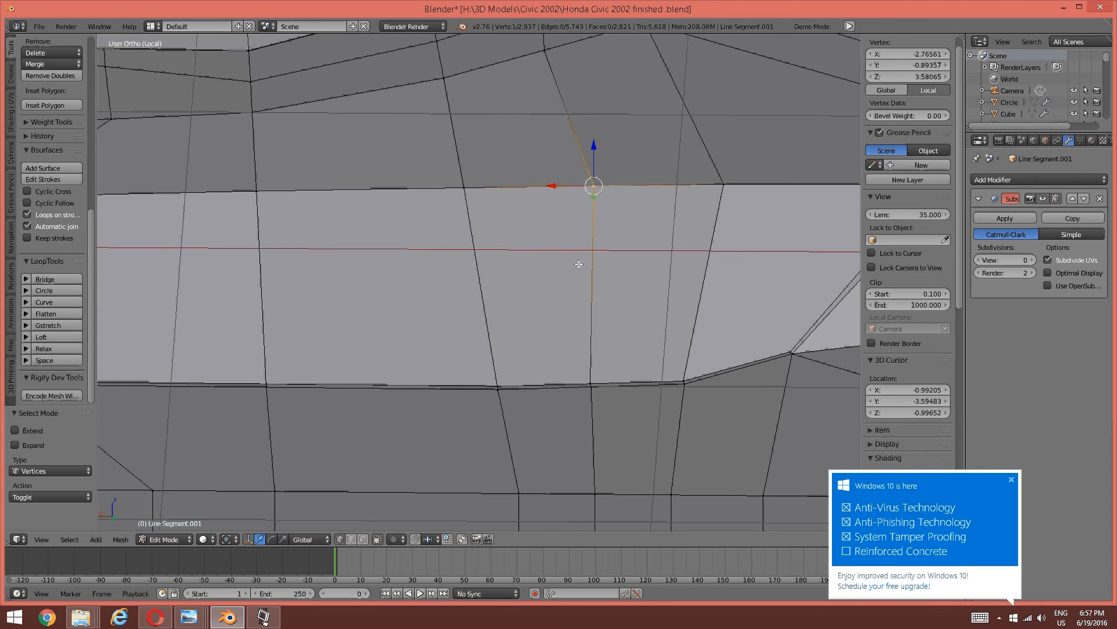
pyautogui.keyDown('shift'); pyautogui.rightClick(587, 375); pyautogui.keyUp('shift')
pyautogui.keyDown('shift'); pyautogui.rightClick(589, 398); pyautogui.keyUp('shift')
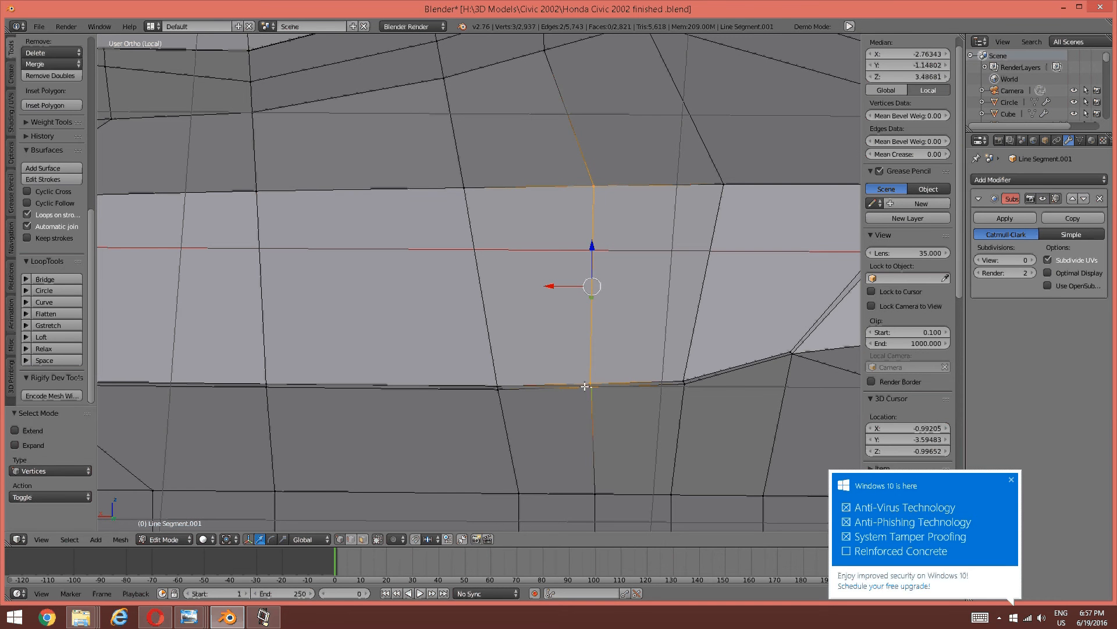
pyautogui.hotkey('ctrl', 'e')
pyautogui.click(586, 386)
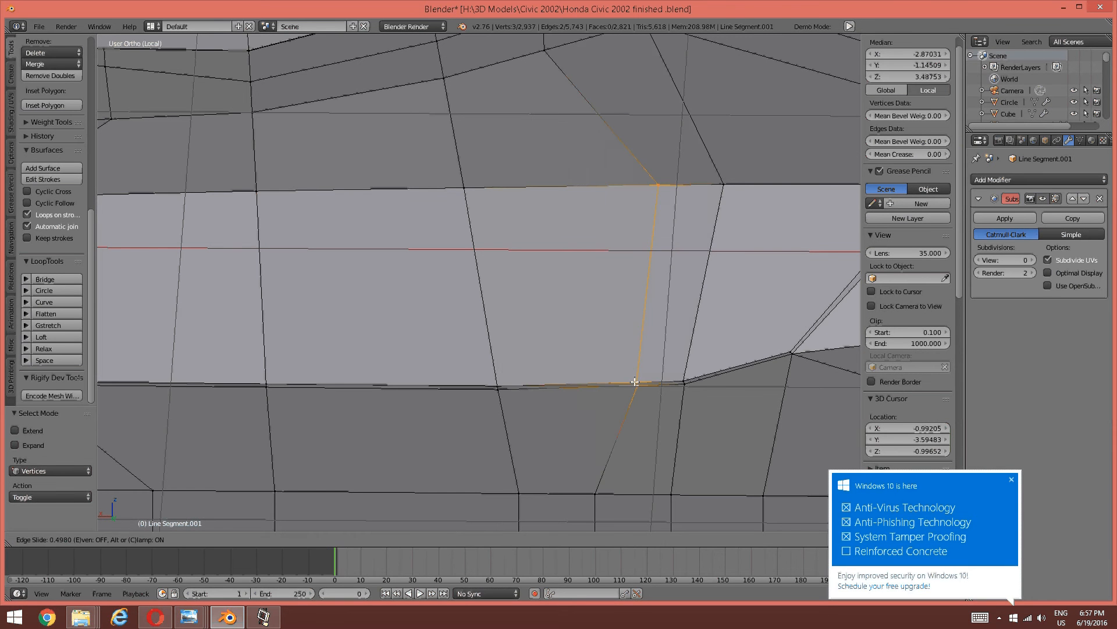
pyautogui.click(665, 377)
pyautogui.press('a')
# In face select mode, select the three large faces of the lower pocket area and inset them by about 0.0466.
pyautogui.moveTo(606, 369); pyautogui.dragTo(537, 334, button='middle')
pyautogui.hotkey('ctrl', 'Tab')
pyautogui.click(485, 359)
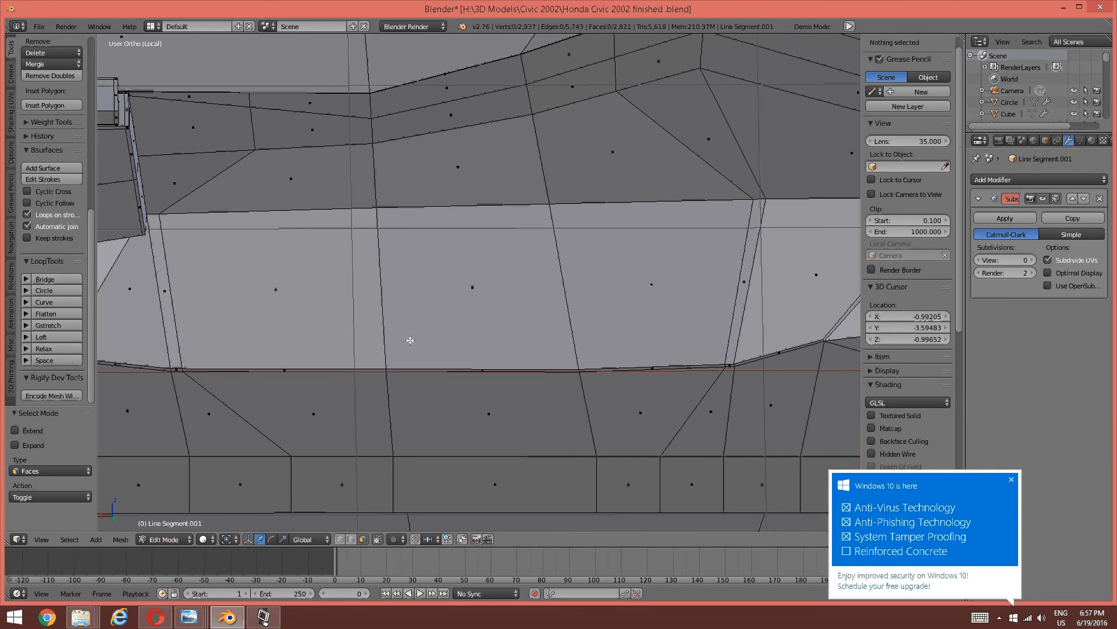
pyautogui.rightClick(362, 324)
pyautogui.keyDown('shift'); pyautogui.rightClick(416, 317); pyautogui.keyUp('shift')
pyautogui.keyDown('shift'); pyautogui.rightClick(640, 285); pyautogui.keyUp('shift')
pyautogui.scroll(2, 573, 272)
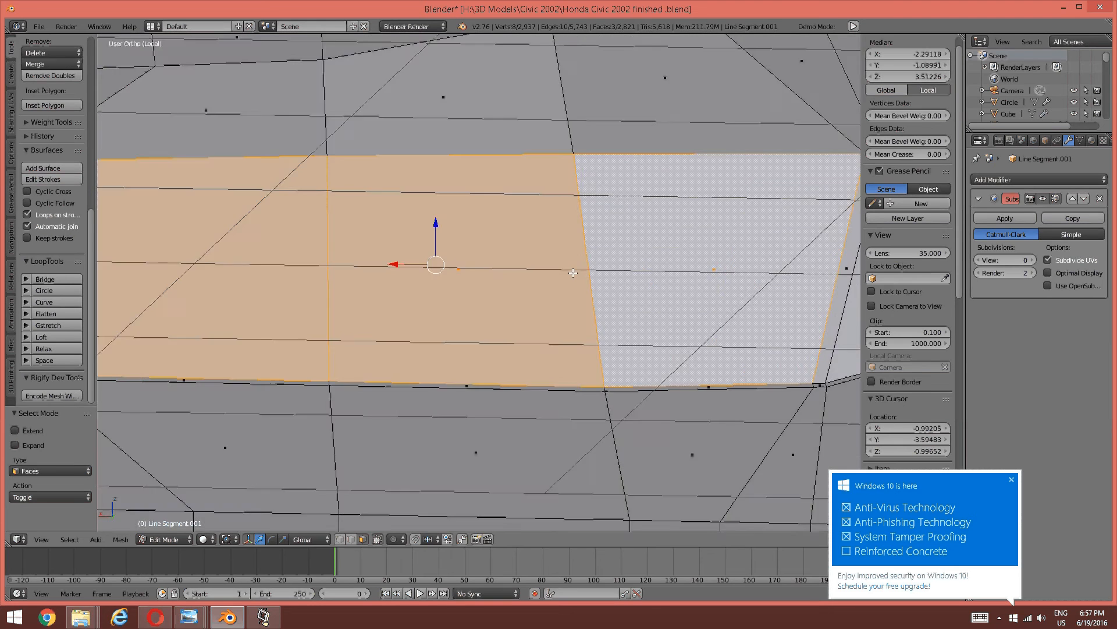
pyautogui.moveTo(573, 273); pyautogui.dragTo(630, 362, button='middle')
pyautogui.press('i')
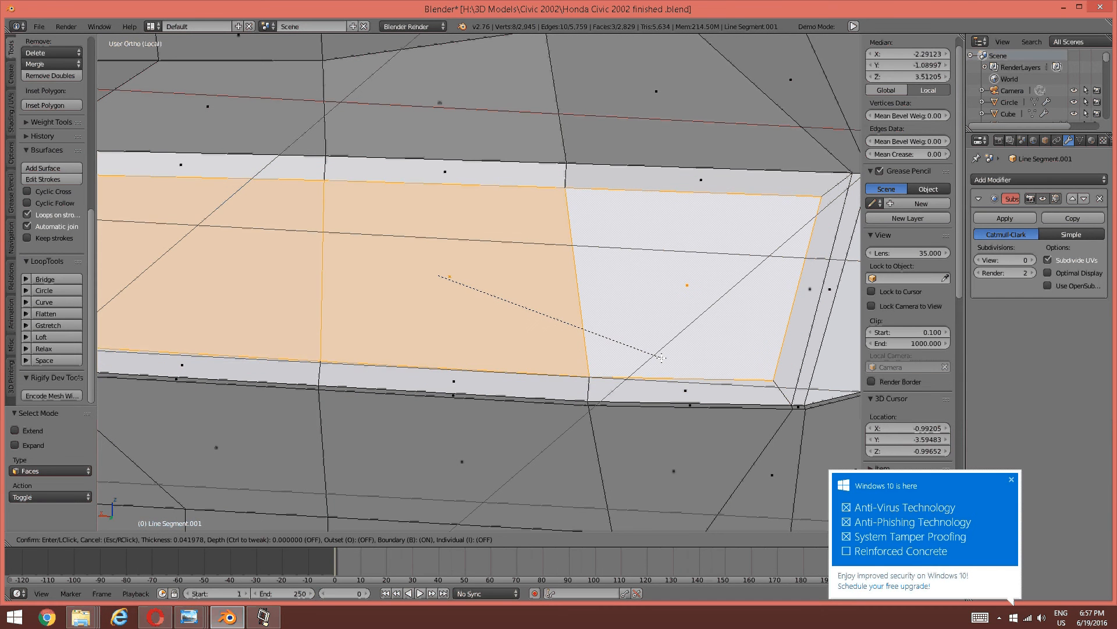
pyautogui.click(665, 360)
pyautogui.scroll(-4, 636, 338)
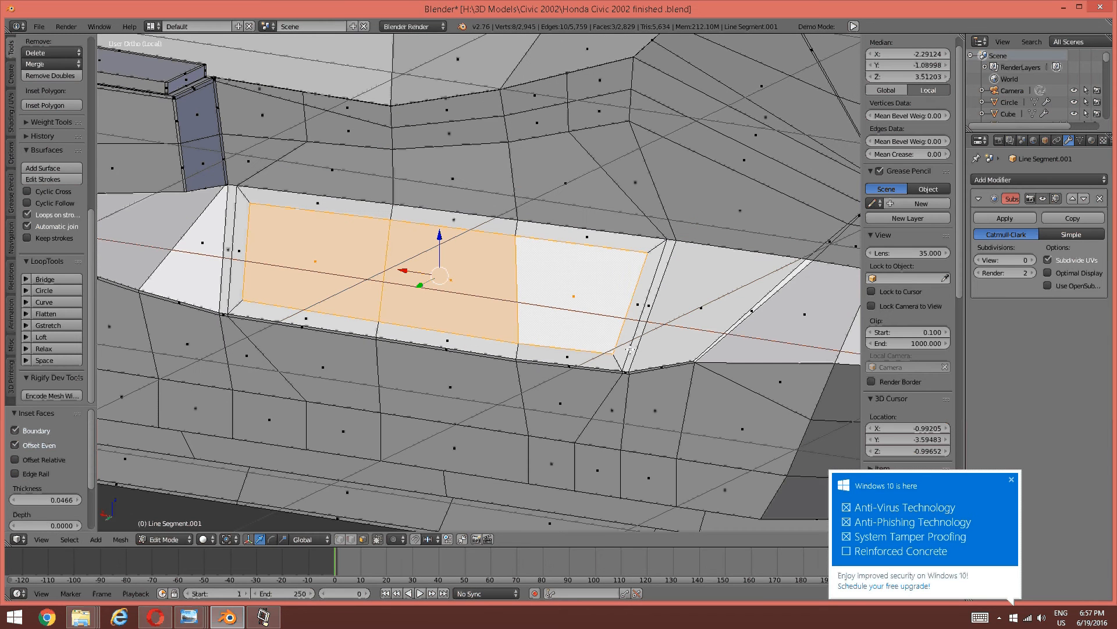
# Switch to Windows Photo Viewer to compare the pocket outline with s-l225.jpg, and return to Blender.
pyautogui.click(188, 616)
pyautogui.click(762, 558)
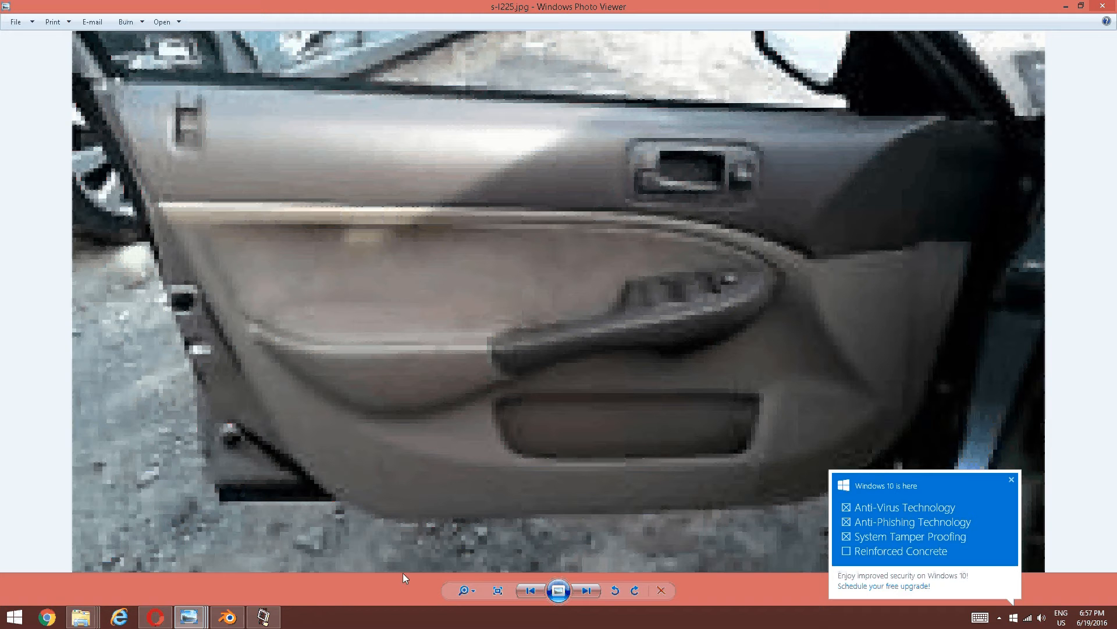
pyautogui.click(227, 617)
pyautogui.moveTo(352, 518); pyautogui.dragTo(406, 390, button='middle')
pyautogui.keyDown('shift'); pyautogui.moveTo(391, 465); pyautogui.dragTo(425, 435, button='middle'); pyautogui.keyUp('shift')
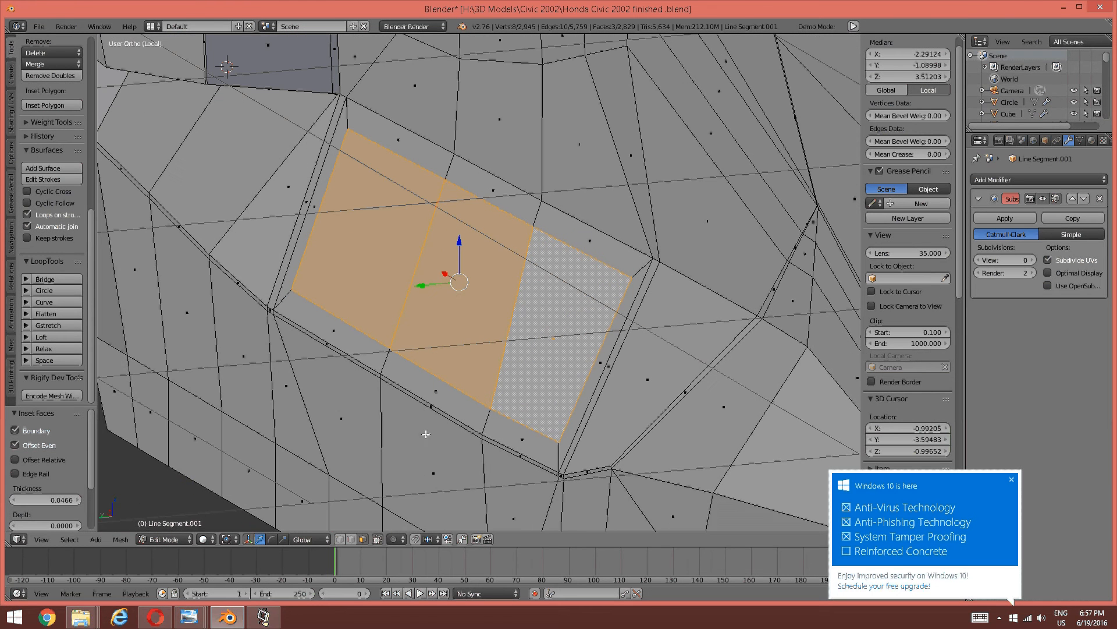
pyautogui.press('e')
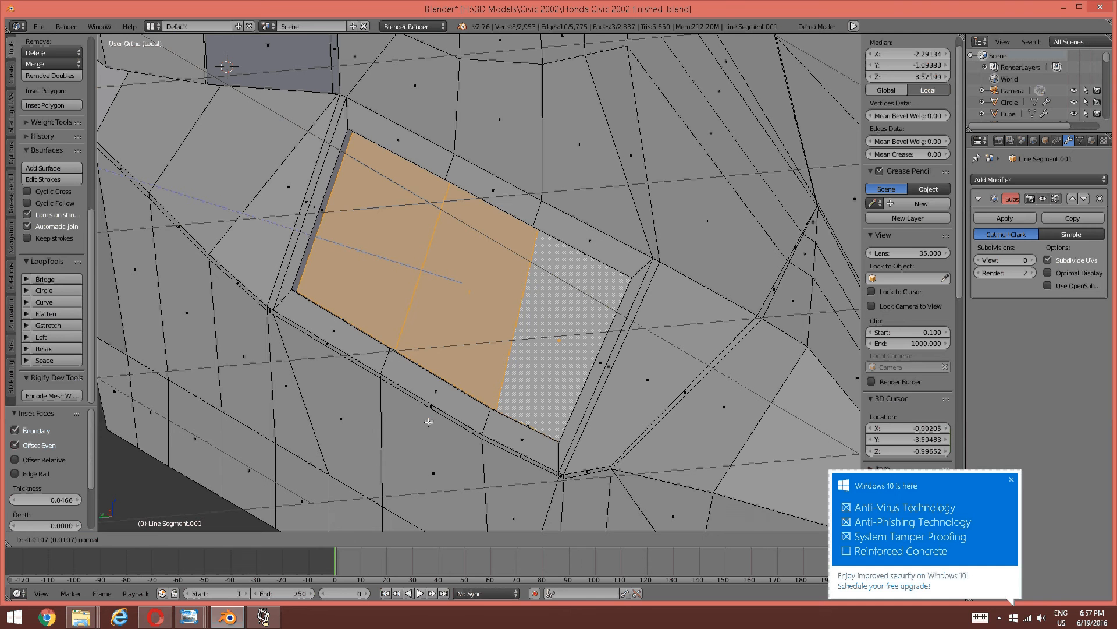
pyautogui.click(425, 446)
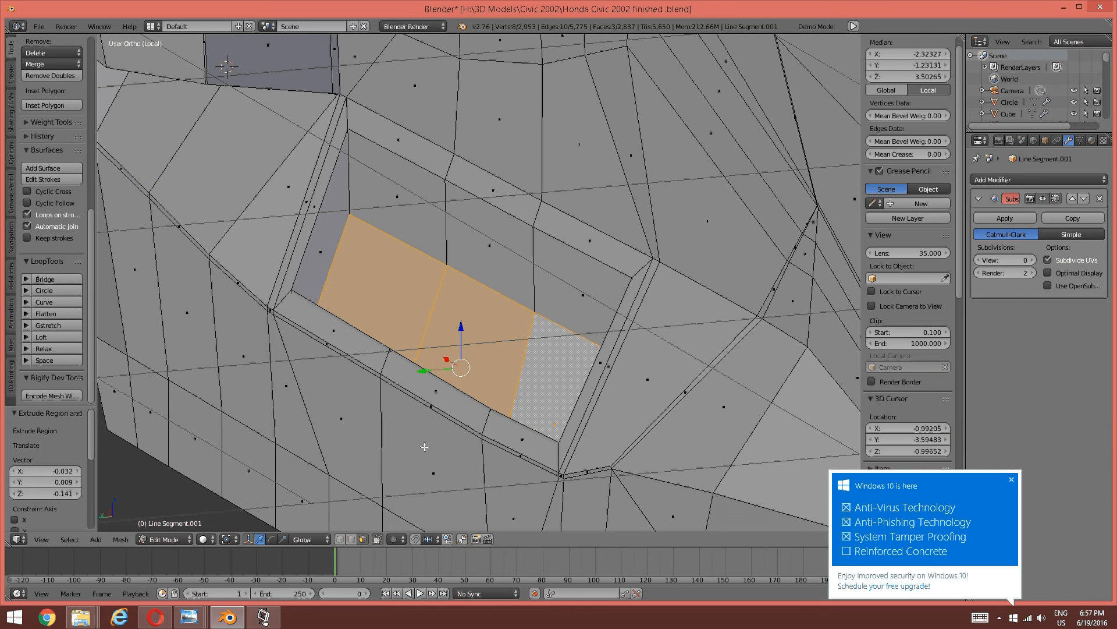
pyautogui.hotkey('ctrl', 'z')
pyautogui.hotkey('alt', 's')
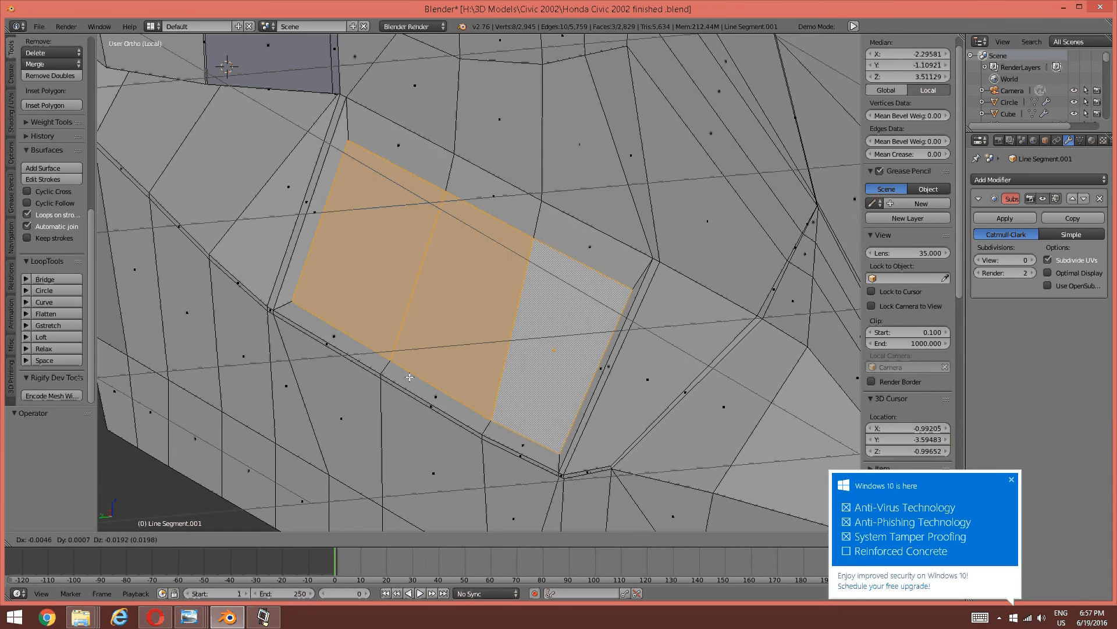
pyautogui.rightClick(406, 404)
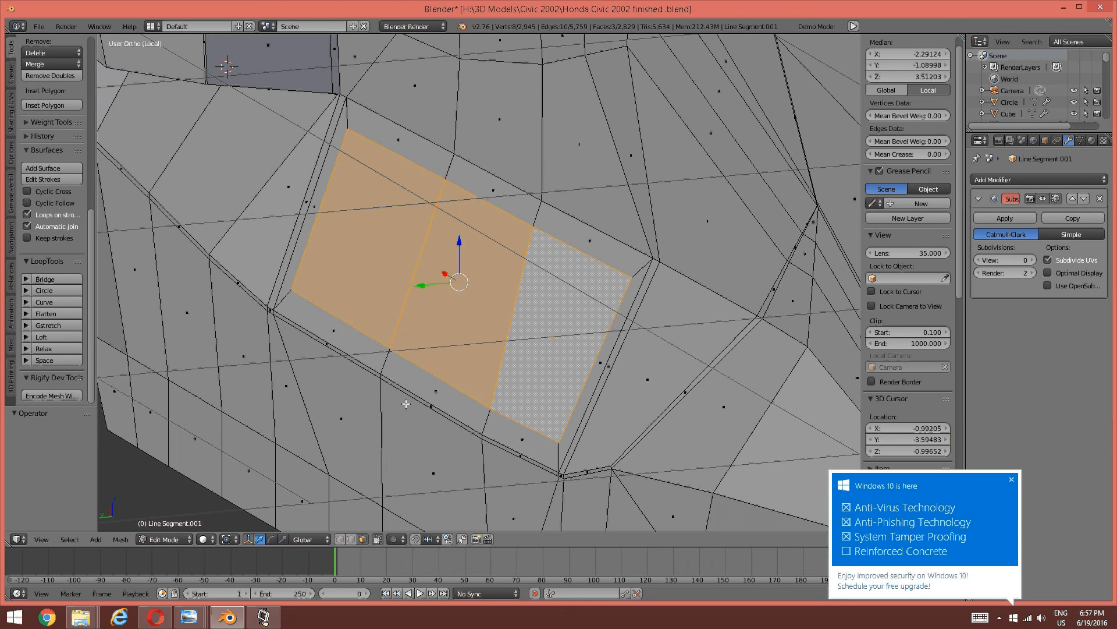
# Extrude the three inset pocket faces about 0.135 straight down along the global Z axis.
pyautogui.press('e')
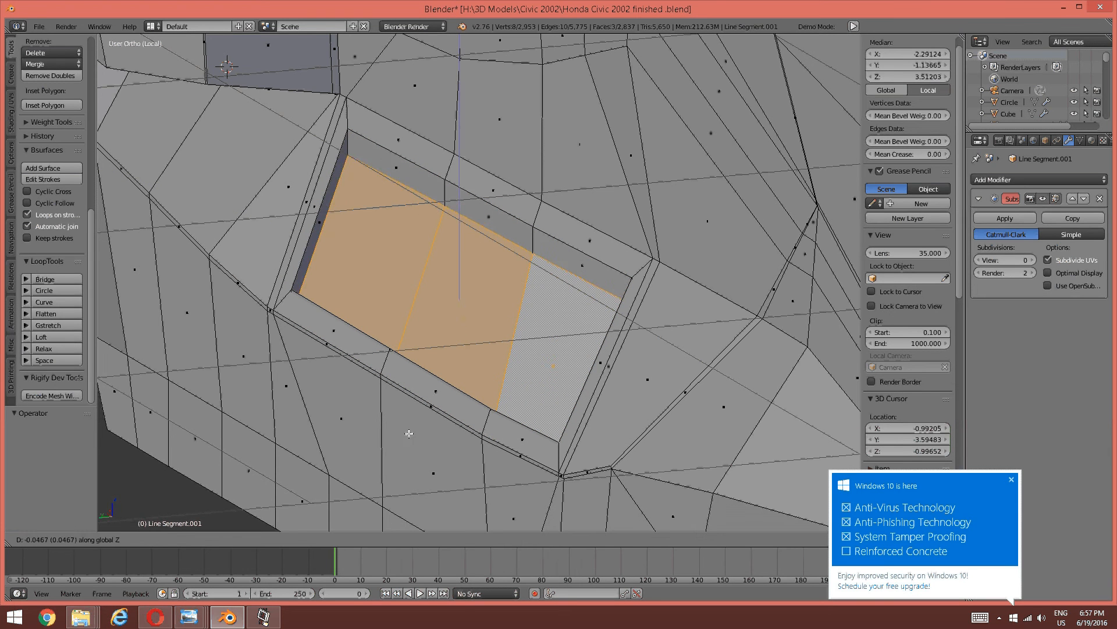
pyautogui.click(411, 469)
pyautogui.moveTo(411, 469); pyautogui.dragTo(380, 489, button='middle')
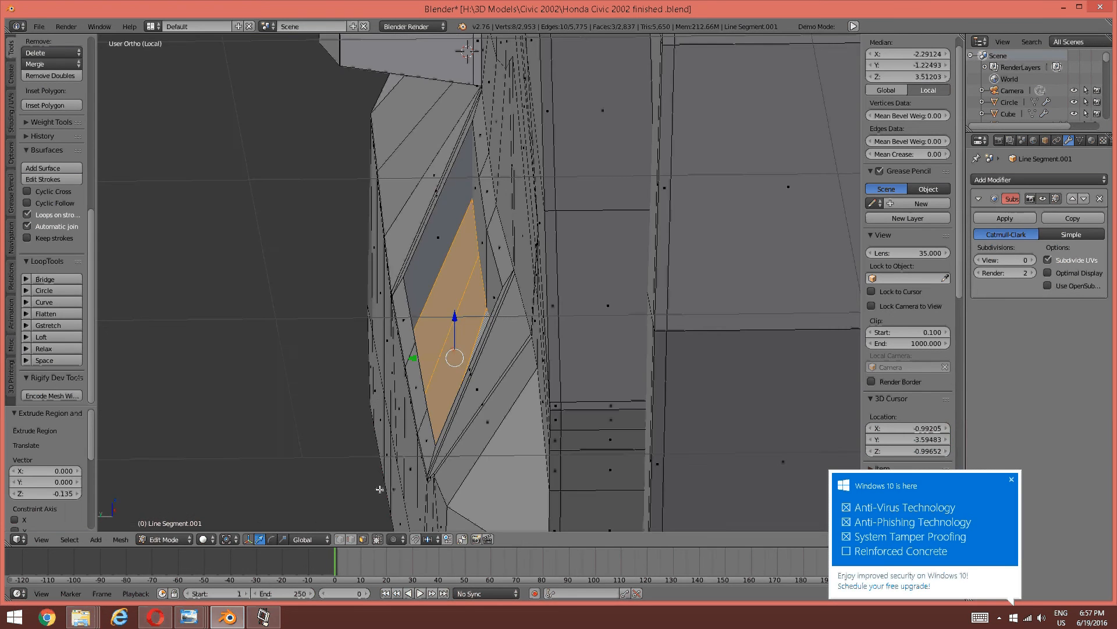
# Flatten the extruded pocket floor by scaling it to about 0.269 along Z, and move it further down to deepen the pocket.
pyautogui.click(283, 539)
pyautogui.moveTo(458, 318)
pyautogui.mouseDown()
pyautogui.moveTo(454, 343)
pyautogui.moveTo(455, 329)
pyautogui.mouseUp()
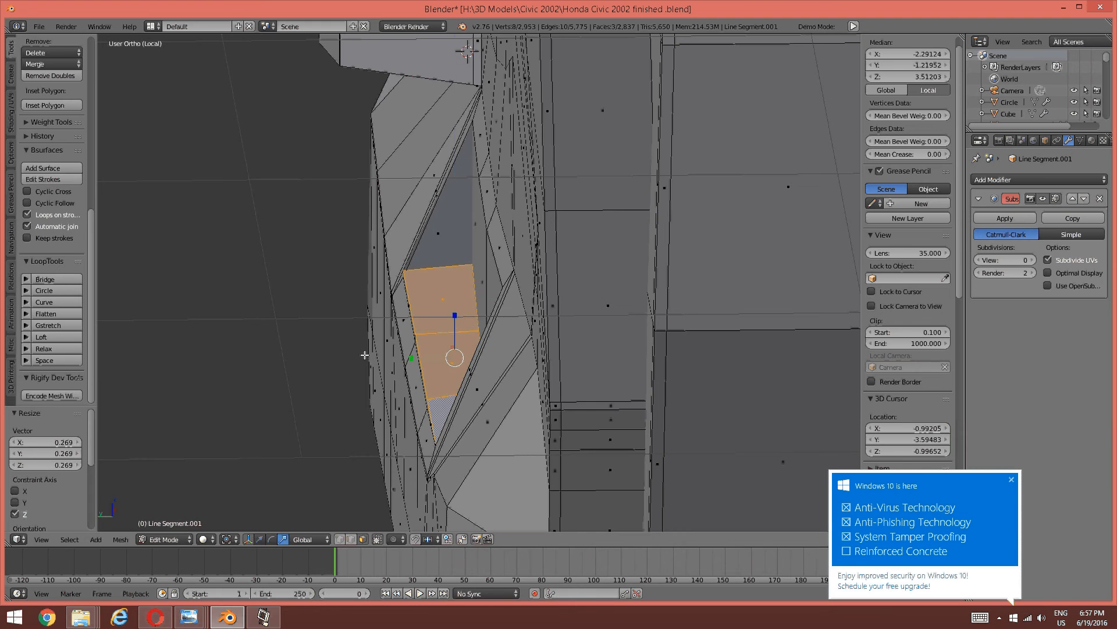
pyautogui.moveTo(364, 354); pyautogui.dragTo(369, 382, button='middle')
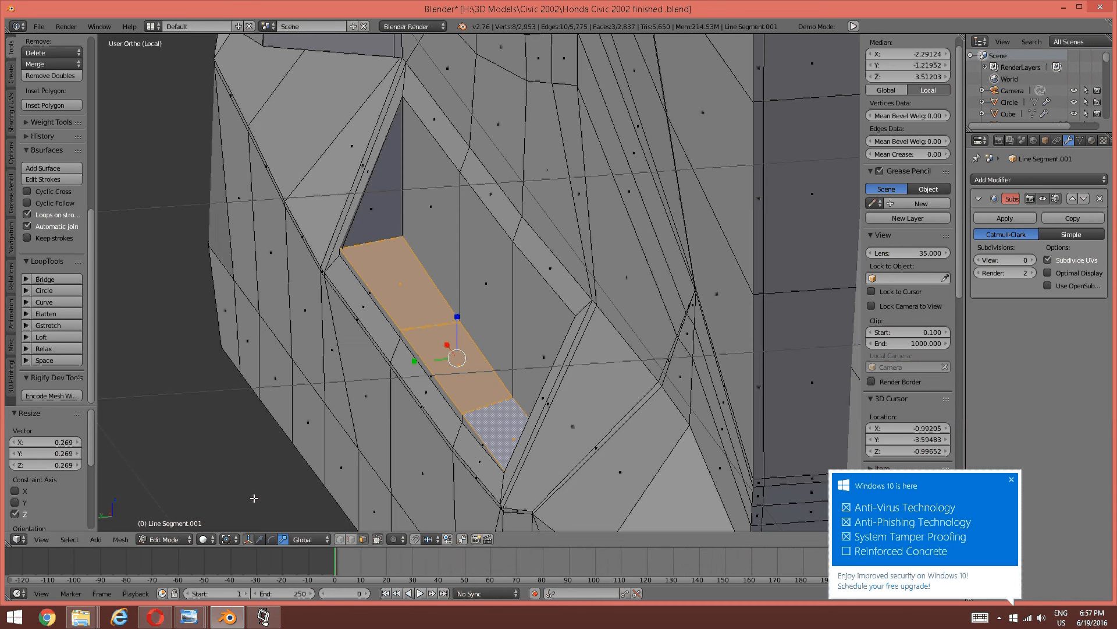
pyautogui.click(259, 539)
pyautogui.moveTo(457, 317); pyautogui.dragTo(459, 403)
pyautogui.moveTo(399, 334); pyautogui.dragTo(486, 291, button='middle')
pyautogui.press('a')
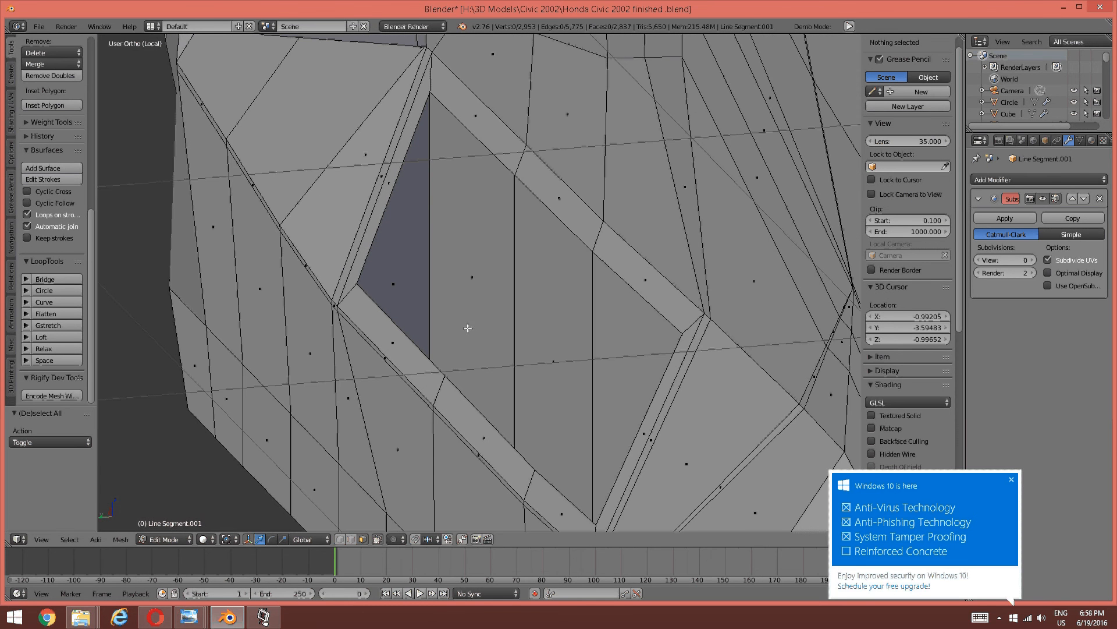
# Add a loop cut around the pocket's inner walls and slide it close to the pocket's rim.
pyautogui.hotkey('ctrl', 'r')
pyautogui.click(505, 317)
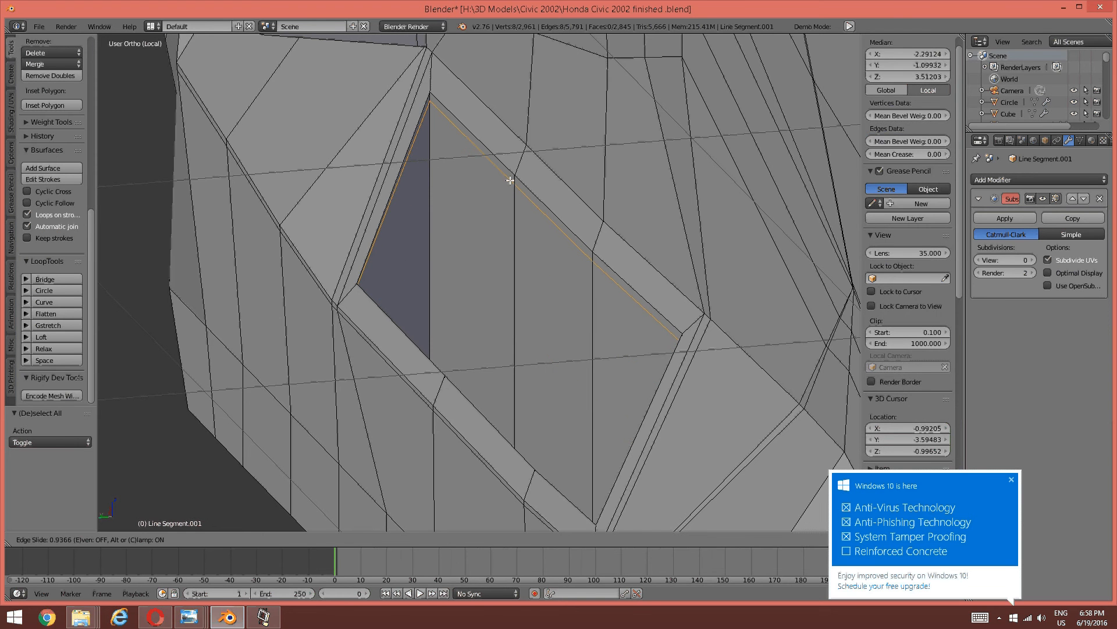
pyautogui.click(510, 180)
pyautogui.press('a')
pyautogui.moveTo(516, 194); pyautogui.dragTo(481, 237, button='middle')
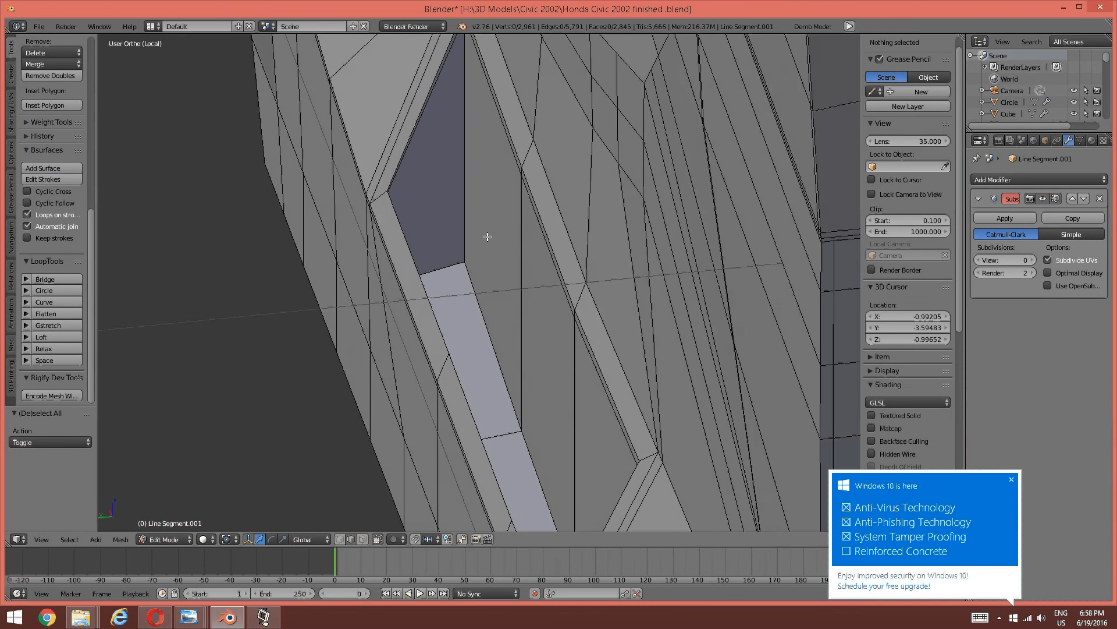
# Add a second loop cut around the pocket's inner walls and slide it down close to the floor.
pyautogui.hotkey('ctrl', 'r')
pyautogui.click(481, 237)
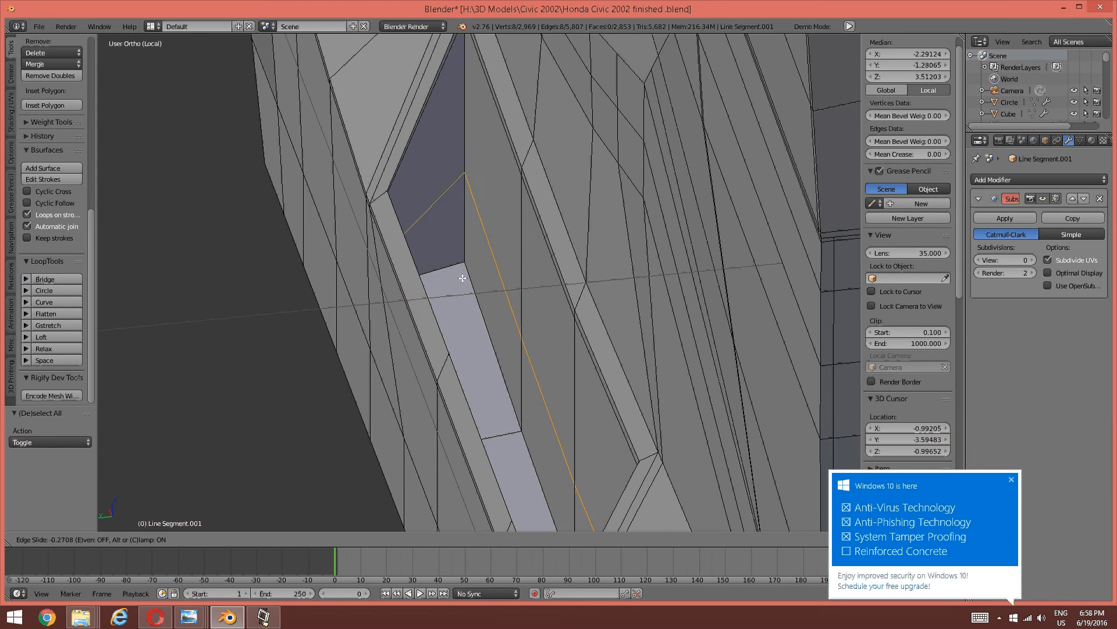
pyautogui.click(460, 351)
pyautogui.press('a')
pyautogui.scroll(-4, 461, 350)
pyautogui.moveTo(460, 349); pyautogui.dragTo(510, 288, button='middle')
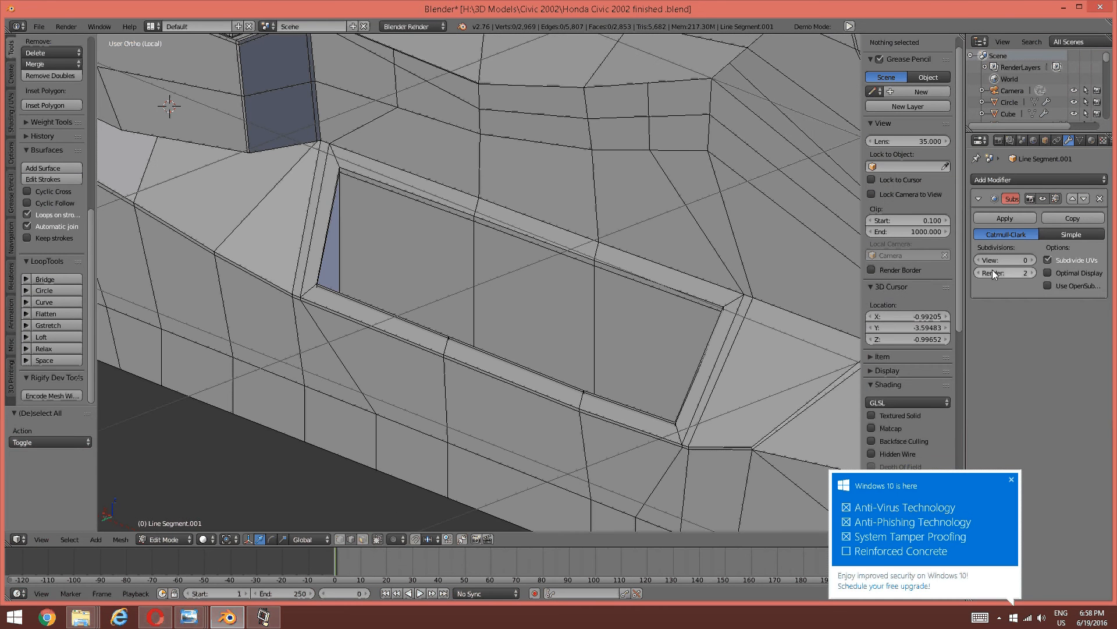
# Set the Subdivision Surface modifier's view level to 2.
pyautogui.click(1032, 260)
pyautogui.click(1032, 260)
pyautogui.moveTo(678, 256); pyautogui.dragTo(622, 312, button='middle')
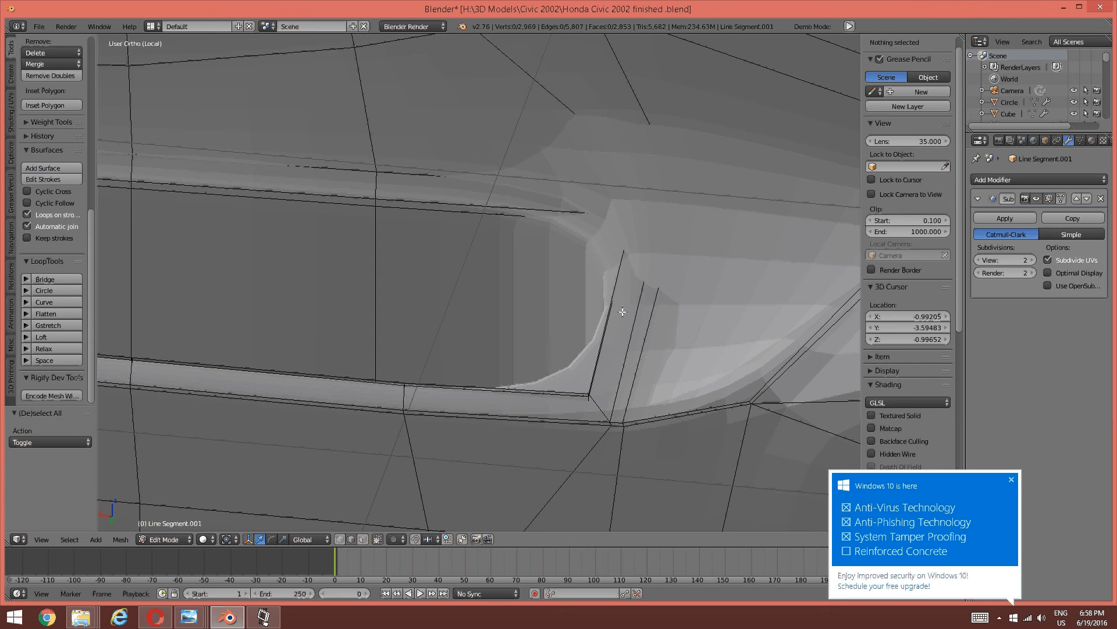
# Add two evenly spaced horizontal loop cuts through the narrow faces at the pocket's end.
pyautogui.hotkey('ctrl', 'r')
pyautogui.scroll(1, 622, 312)
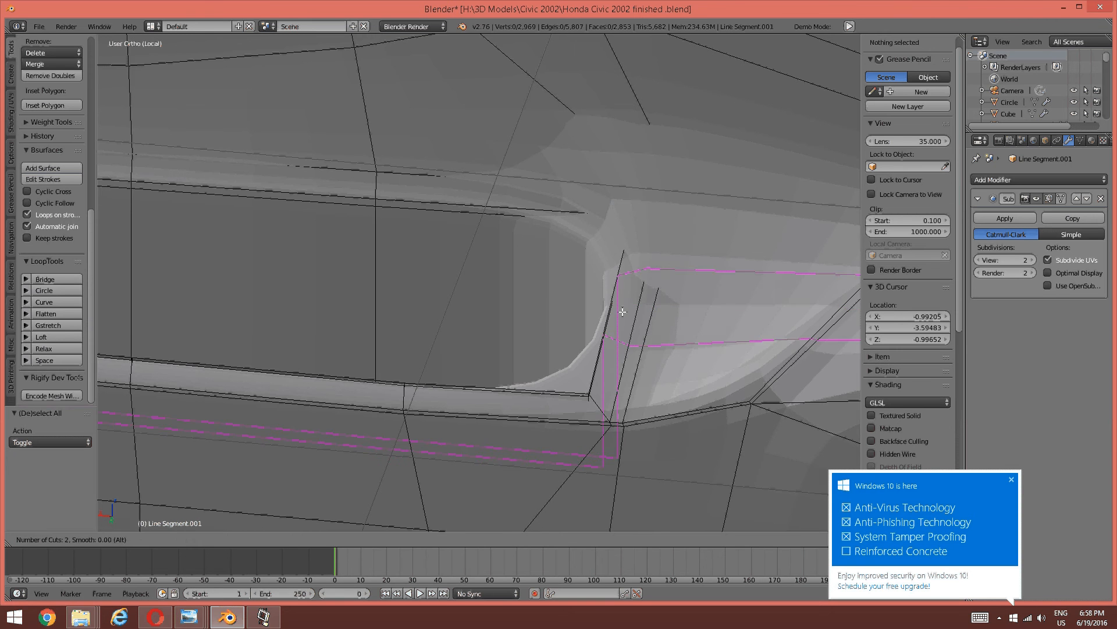
pyautogui.click(623, 312)
pyautogui.rightClick(622, 312)
pyautogui.press('a')
pyautogui.scroll(-3, 629, 311)
pyautogui.moveTo(629, 311)
pyautogui.mouseDown(button='middle')
pyautogui.moveTo(681, 300)
pyautogui.moveTo(609, 296)
pyautogui.moveTo(544, 328)
pyautogui.moveTo(557, 331)
pyautogui.moveTo(444, 347)
pyautogui.moveTo(643, 309)
pyautogui.moveTo(552, 330)
pyautogui.moveTo(598, 379)
pyautogui.mouseUp(button='middle')
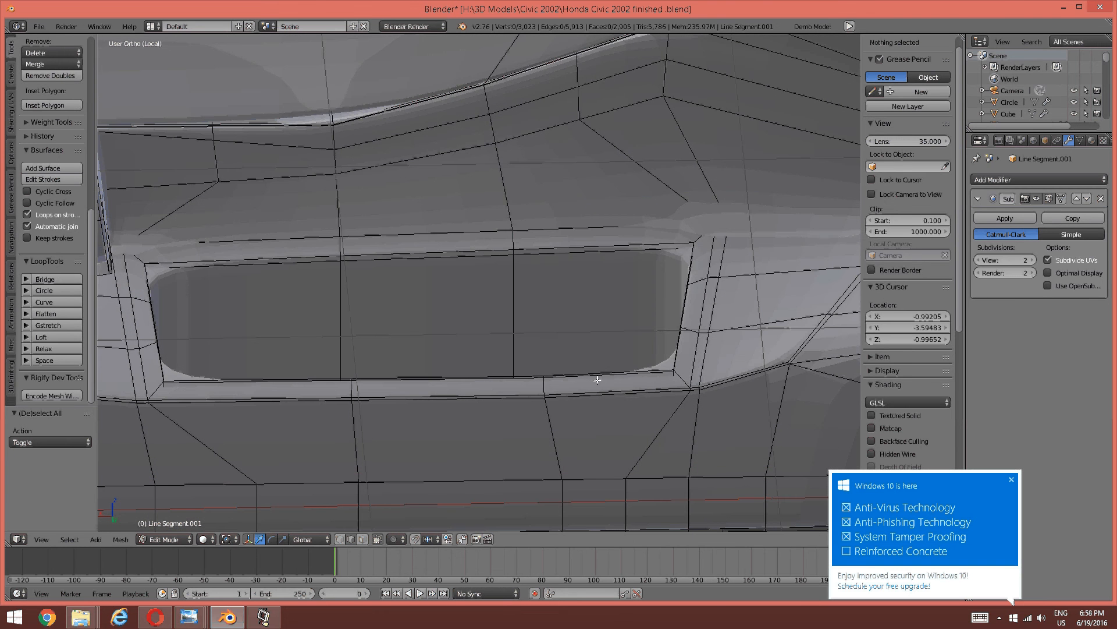
# Add one centred vertical loop cut through each of the pocket's two end columns to tighten its rounded corners.
pyautogui.hotkey('ctrl', 'r')
pyautogui.click(597, 380)
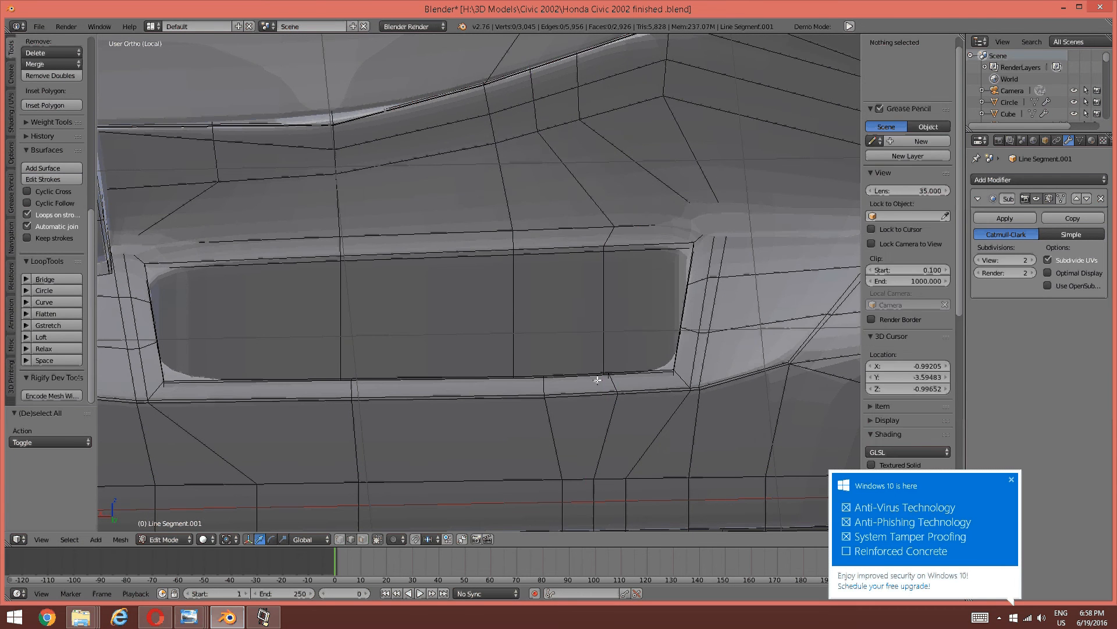
pyautogui.moveTo(598, 379); pyautogui.dragTo(448, 313, button='middle')
pyautogui.hotkey('ctrl', 'r')
pyautogui.click(459, 375)
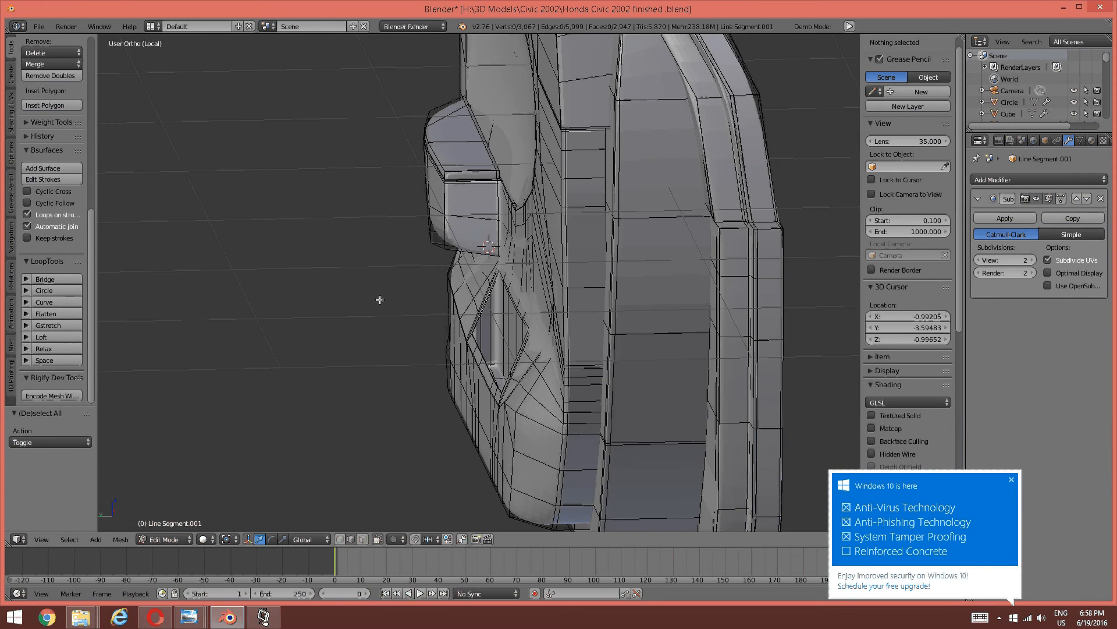
# Return to Object Mode and apply smooth shading to the door panel.
pyautogui.moveTo(377, 299); pyautogui.dragTo(518, 303, button='middle')
pyautogui.scroll(2, 510, 303)
pyautogui.press('Tab')
pyautogui.click(423, 307)
pyautogui.scroll(-3, 459, 277)
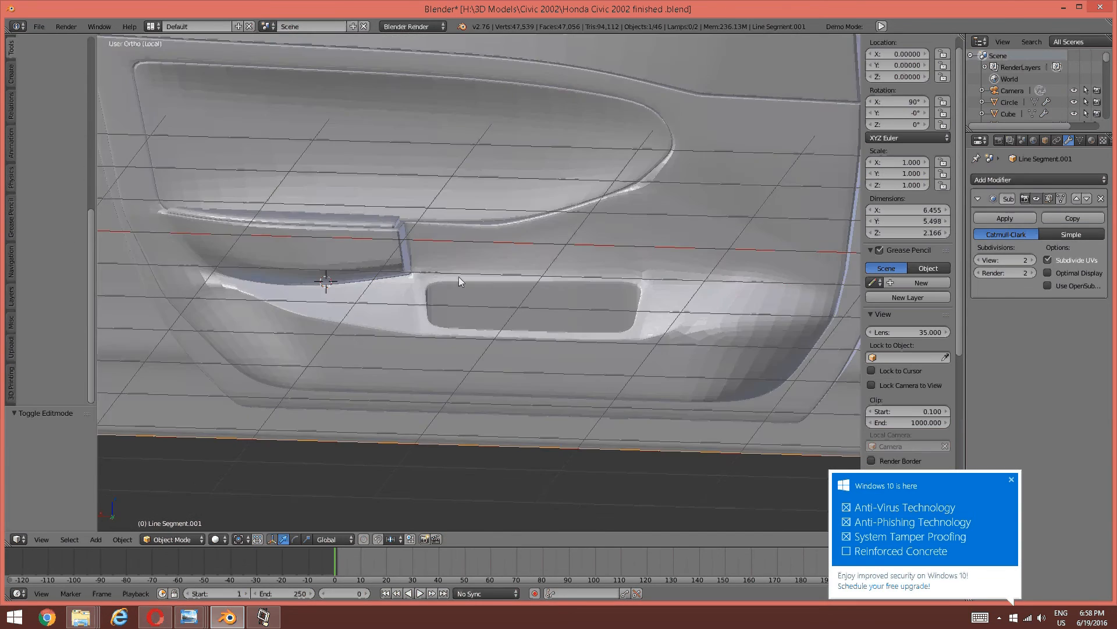
pyautogui.moveTo(459, 277)
pyautogui.mouseDown(button='middle')
pyautogui.moveTo(550, 252)
pyautogui.moveTo(473, 246)
pyautogui.moveTo(438, 272)
pyautogui.mouseUp(button='middle')
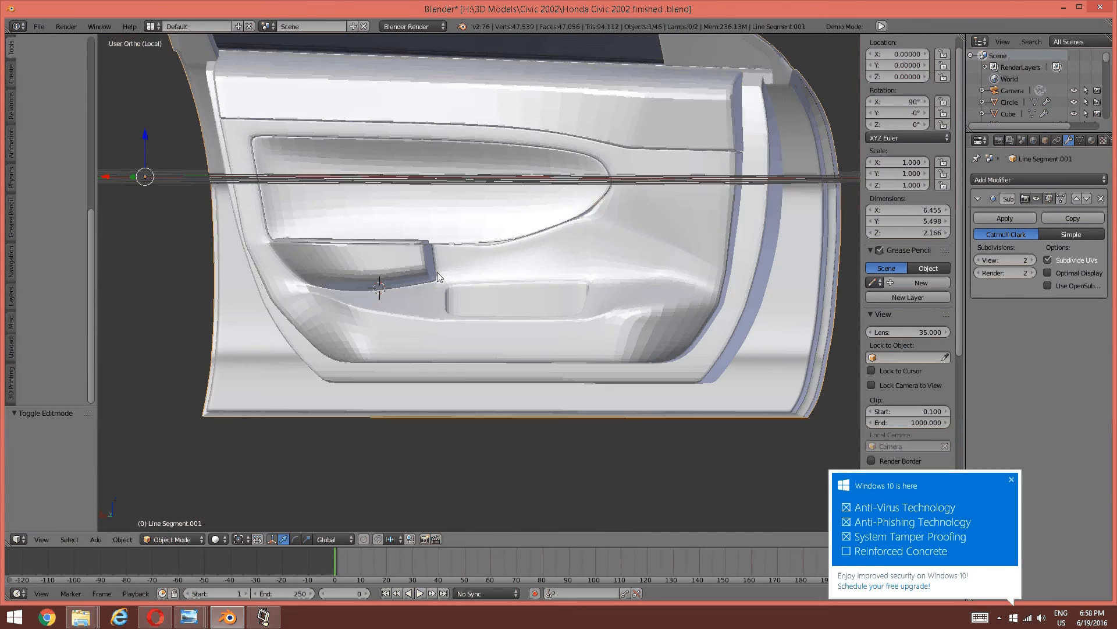
pyautogui.scroll(3, 54, 144)
pyautogui.scroll(5, 38, 125)
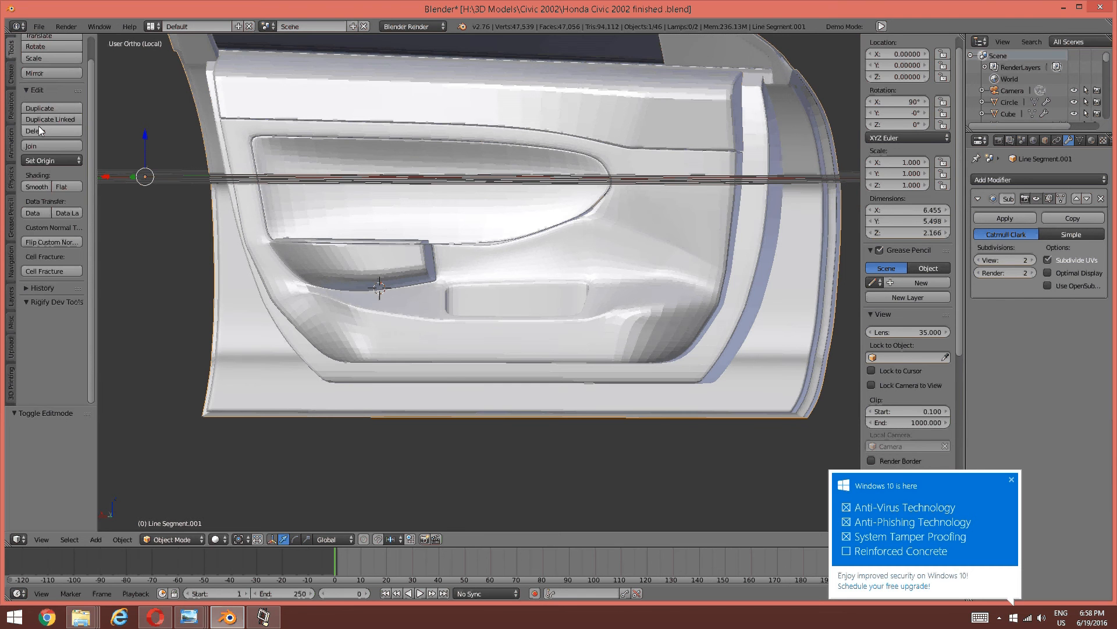
pyautogui.click(37, 209)
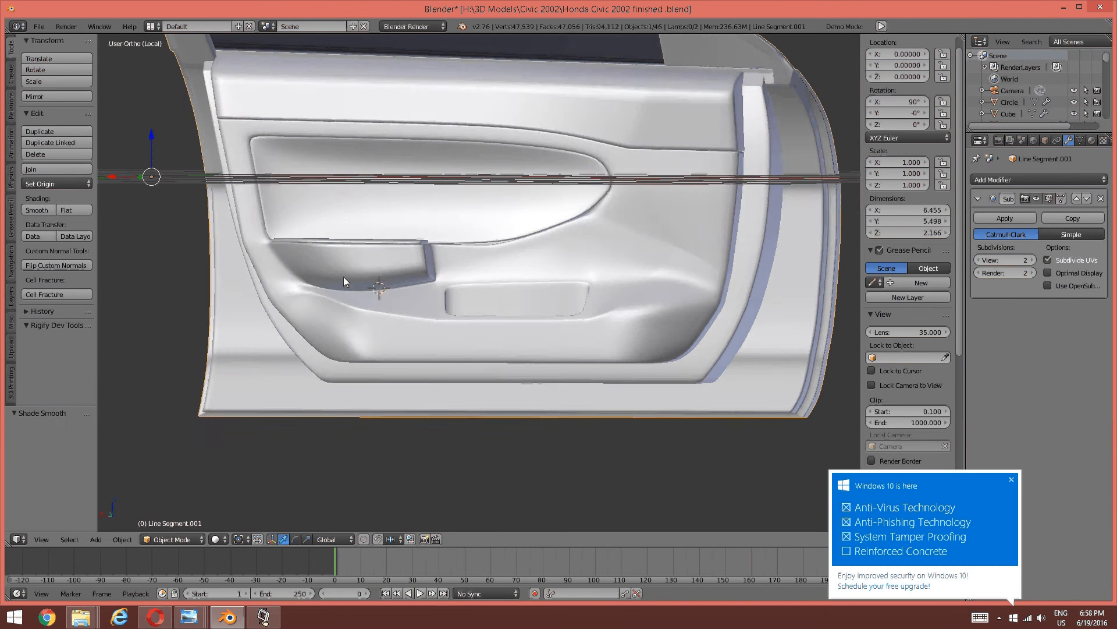
# In Edit Mode, add two evenly spaced vertical loop cuts through the wide faces of the door panel's large recessed insert.
pyautogui.moveTo(343, 277); pyautogui.dragTo(344, 270, button='middle')
pyautogui.moveTo(308, 236); pyautogui.dragTo(444, 190, button='middle')
pyautogui.scroll(7, 444, 191)
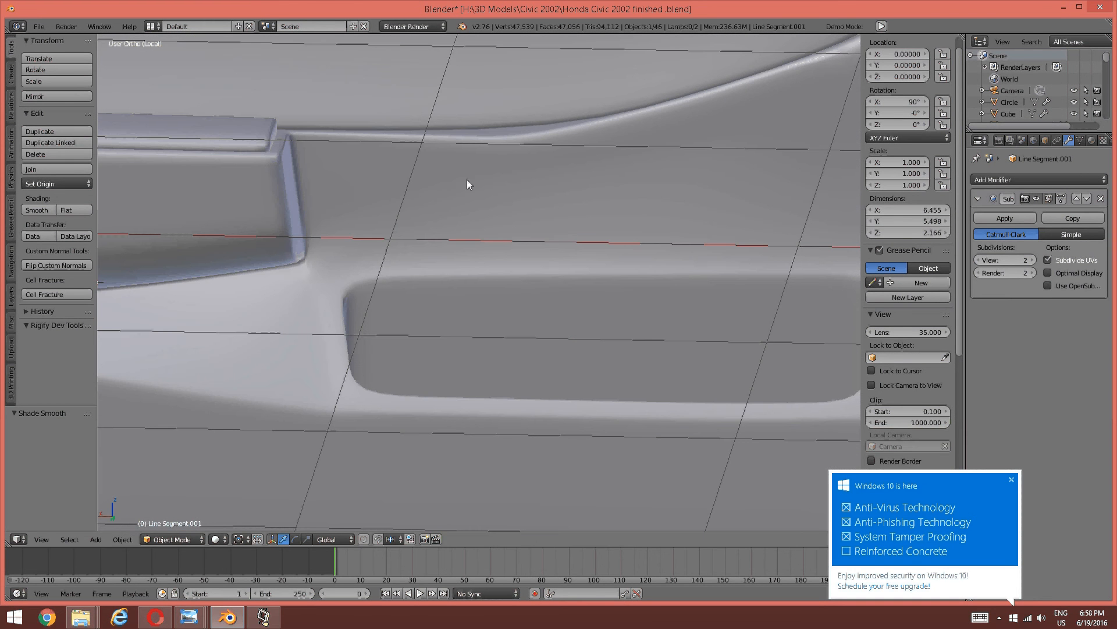
pyautogui.moveTo(457, 179); pyautogui.dragTo(468, 256, button='middle')
pyautogui.press('Tab')
pyautogui.click(547, 259)
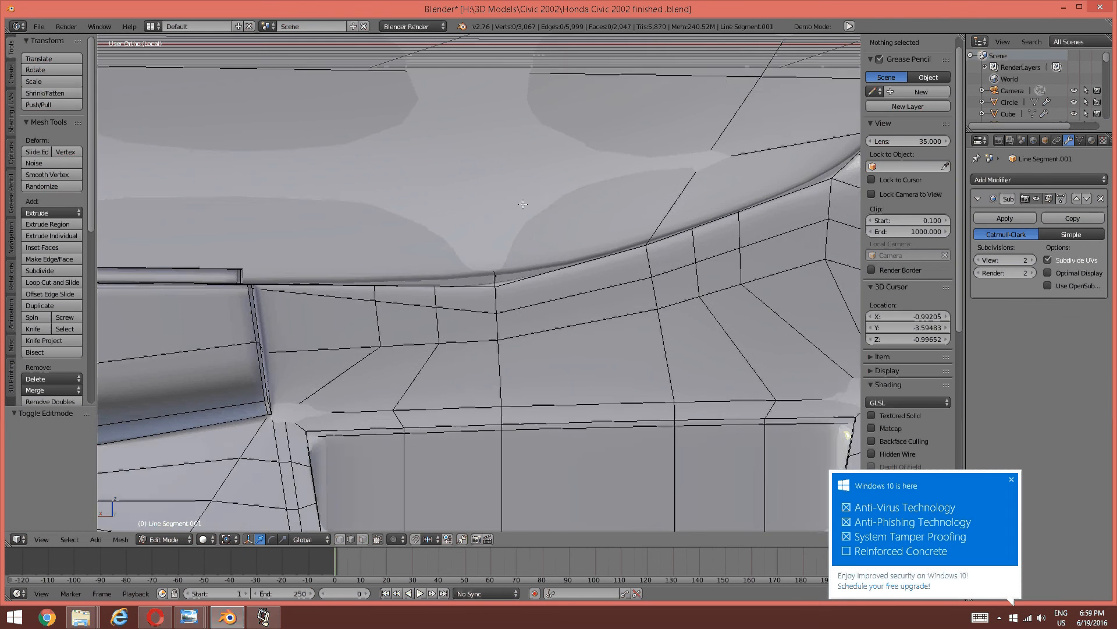
pyautogui.moveTo(524, 204); pyautogui.dragTo(558, 287, button='middle')
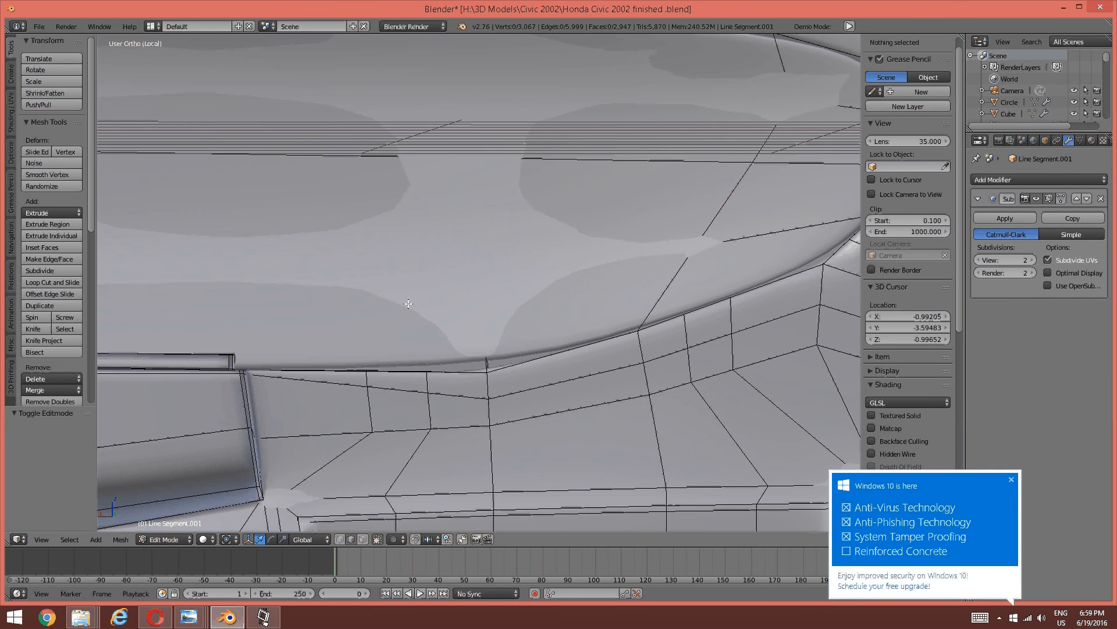
pyautogui.hotkey('ctrl', 'r')
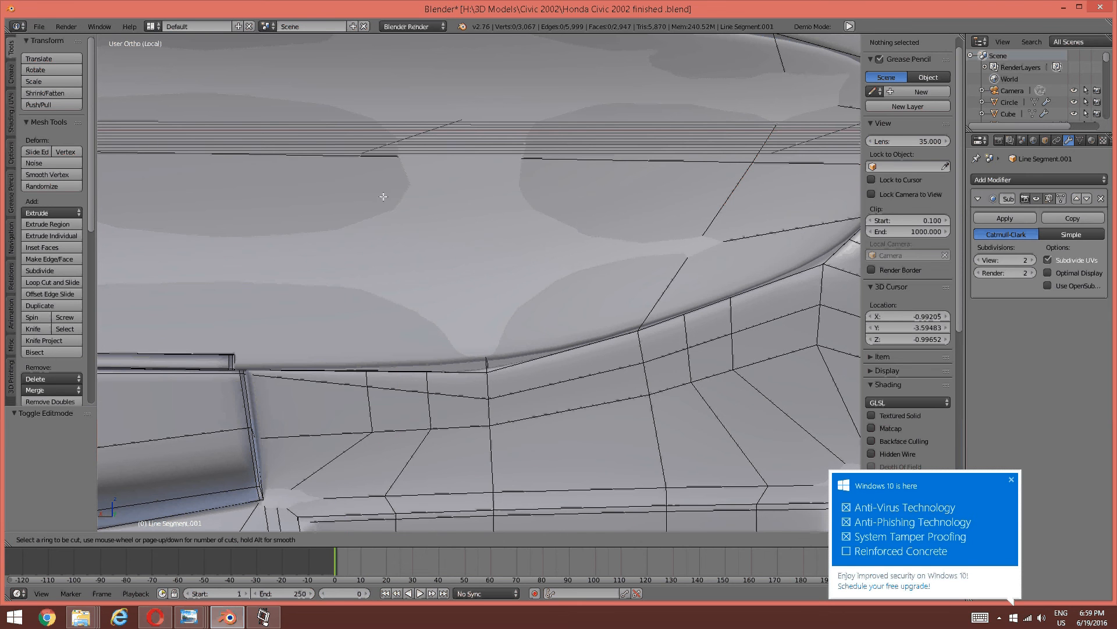
pyautogui.click(407, 164)
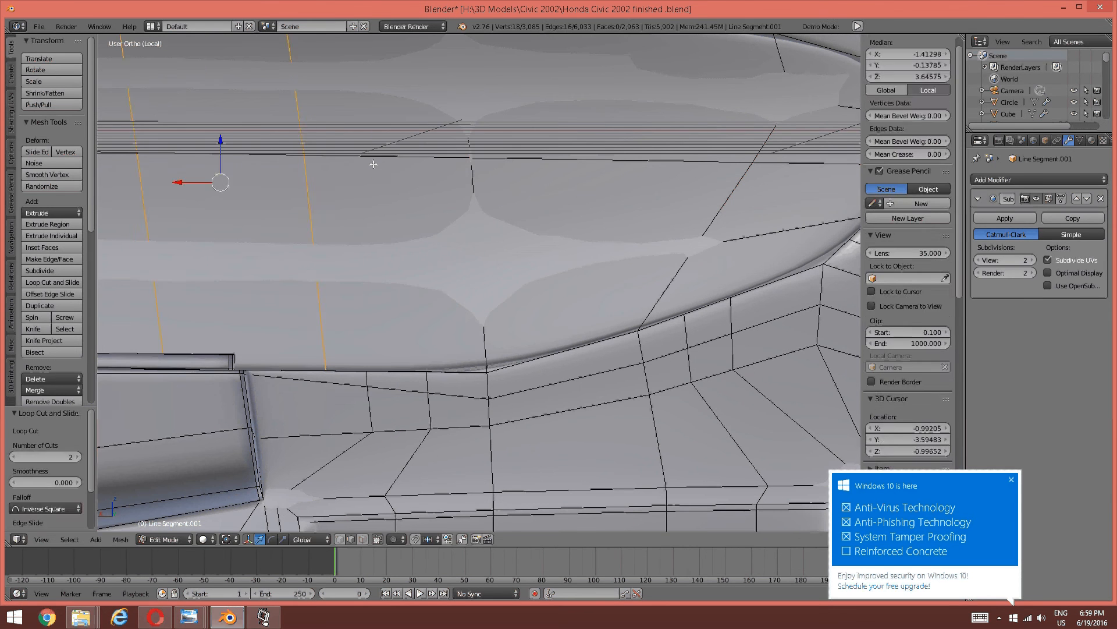
pyautogui.press('a')
# Add one vertical loop cut through the insert's column nearer its rounded end and return to Object Mode to check the shading.
pyautogui.hotkey('ctrl', 'r')
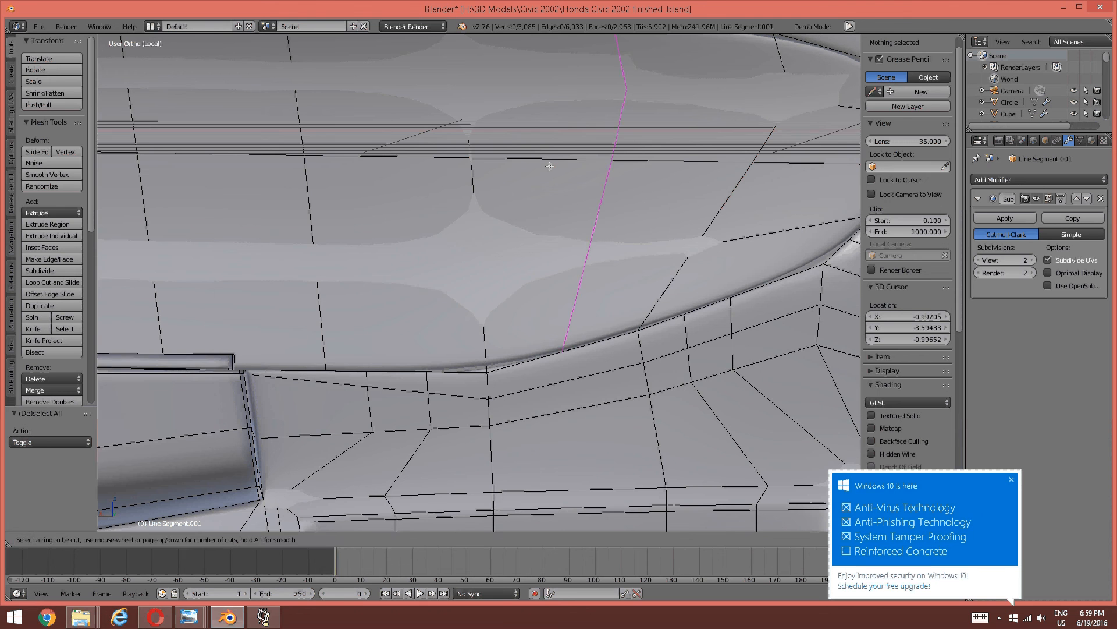
pyautogui.click(550, 166)
pyautogui.press('a')
pyautogui.scroll(-3, 539, 178)
pyautogui.press('Tab')
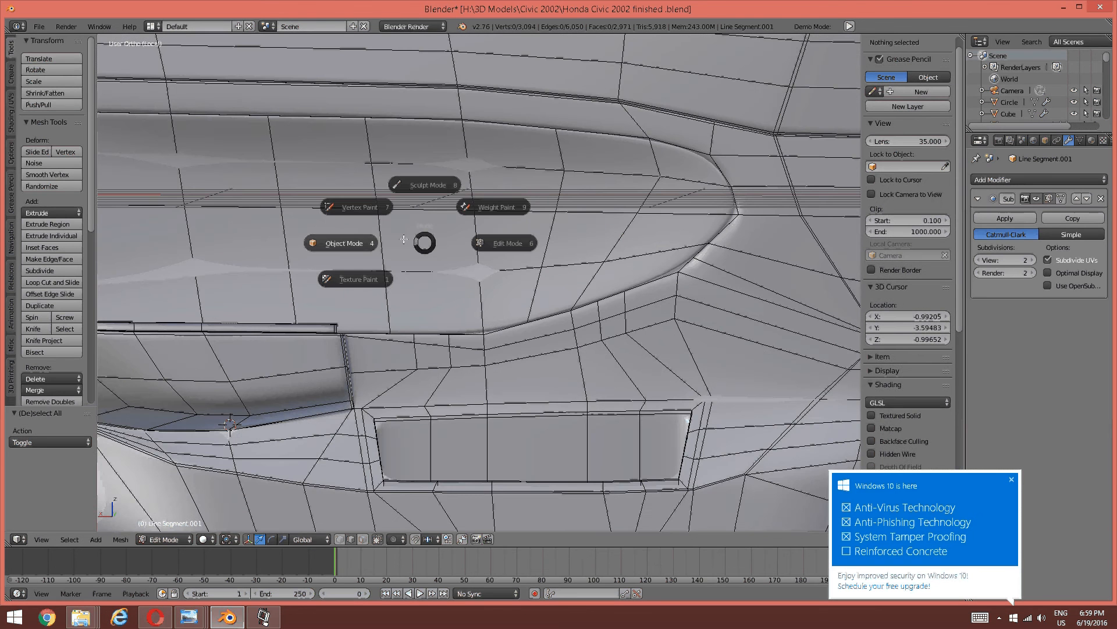
pyautogui.click(337, 243)
pyautogui.scroll(3, 440, 264)
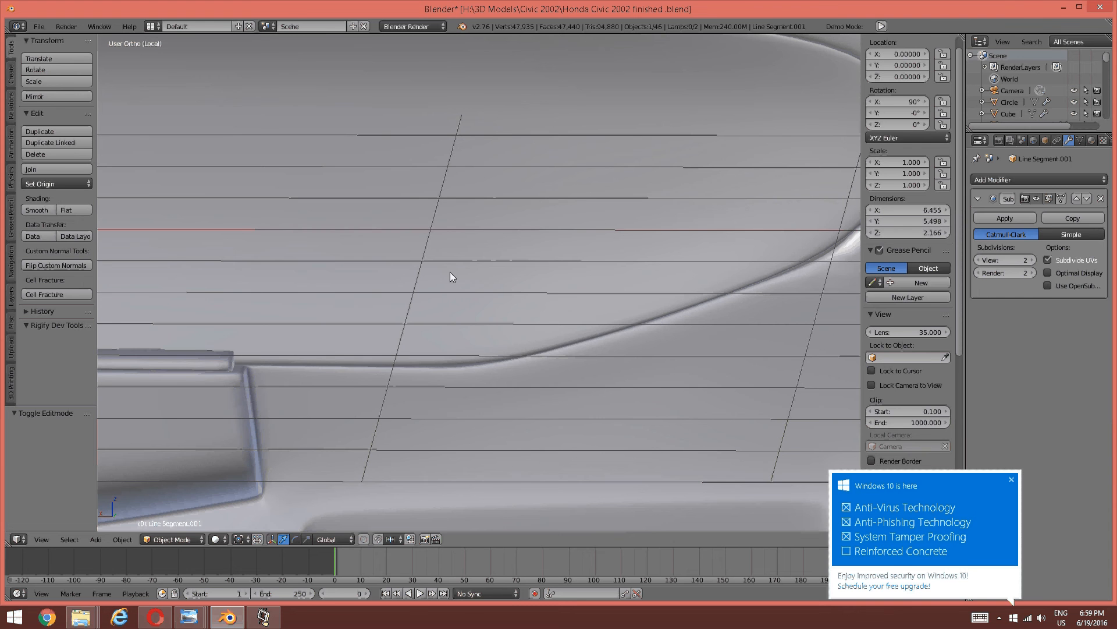
# Go back into Edit Mode and add one centred vertical loop cut through the remaining wide column of the insert.
pyautogui.press('Tab')
pyautogui.click(376, 275)
pyautogui.press('Tab')
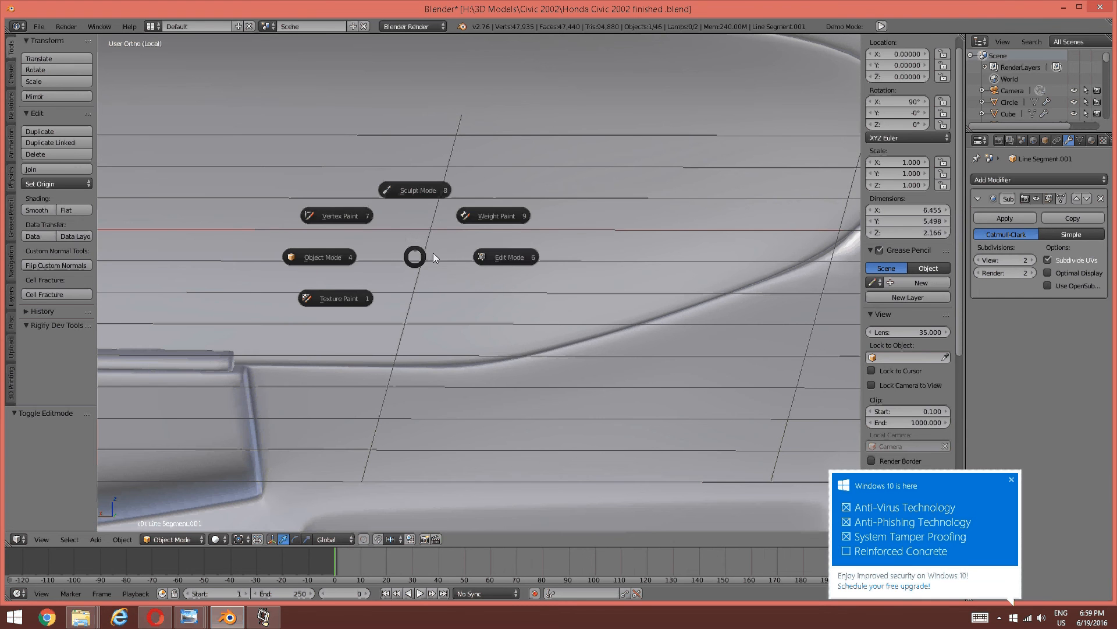
pyautogui.click(502, 256)
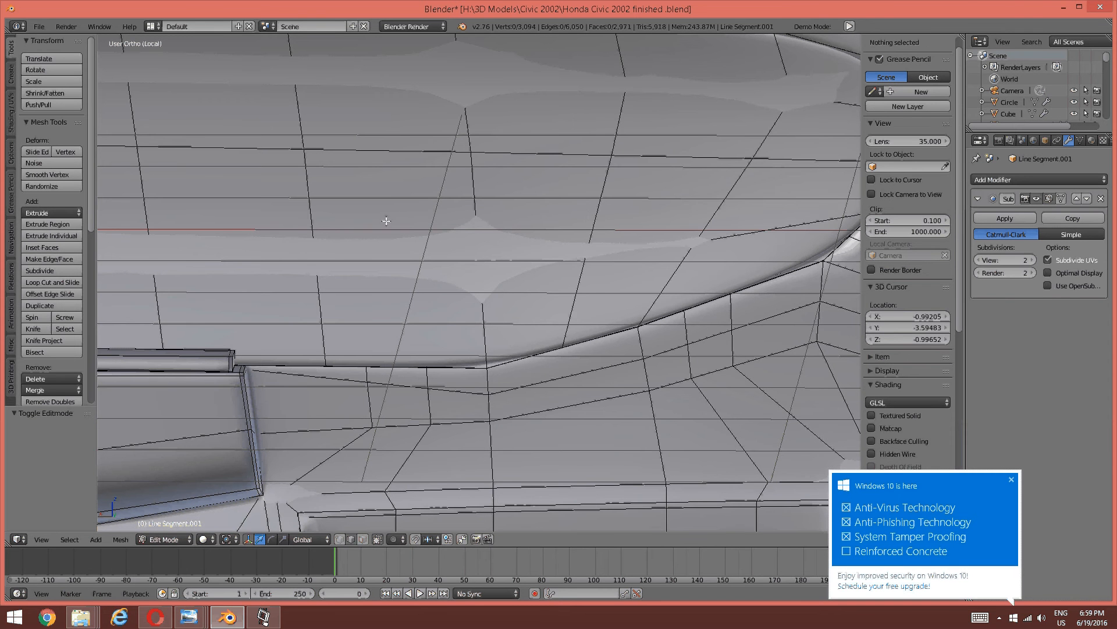
pyautogui.hotkey('ctrl', 'r')
pyautogui.click(396, 155)
pyautogui.rightClick(396, 154)
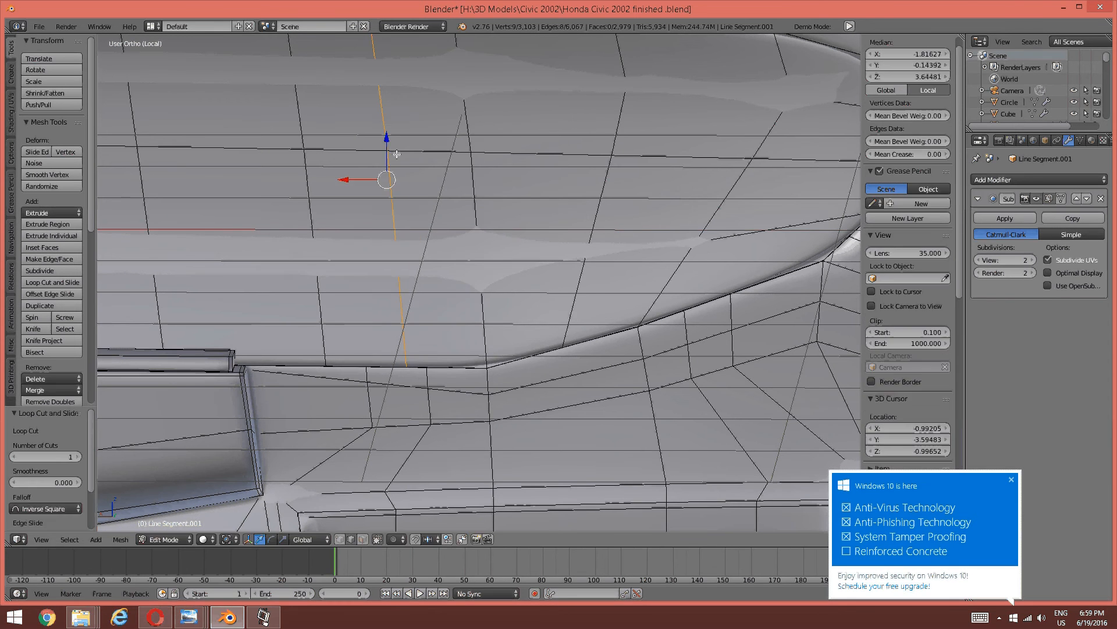
pyautogui.press('a')
# Add one centred loop cut through the faces at the insert's rounded tip and return to Object Mode.
pyautogui.keyDown('shift'); pyautogui.moveTo(611, 195); pyautogui.dragTo(399, 213, button='middle'); pyautogui.keyUp('shift')
pyautogui.press('a')
pyautogui.press('a')
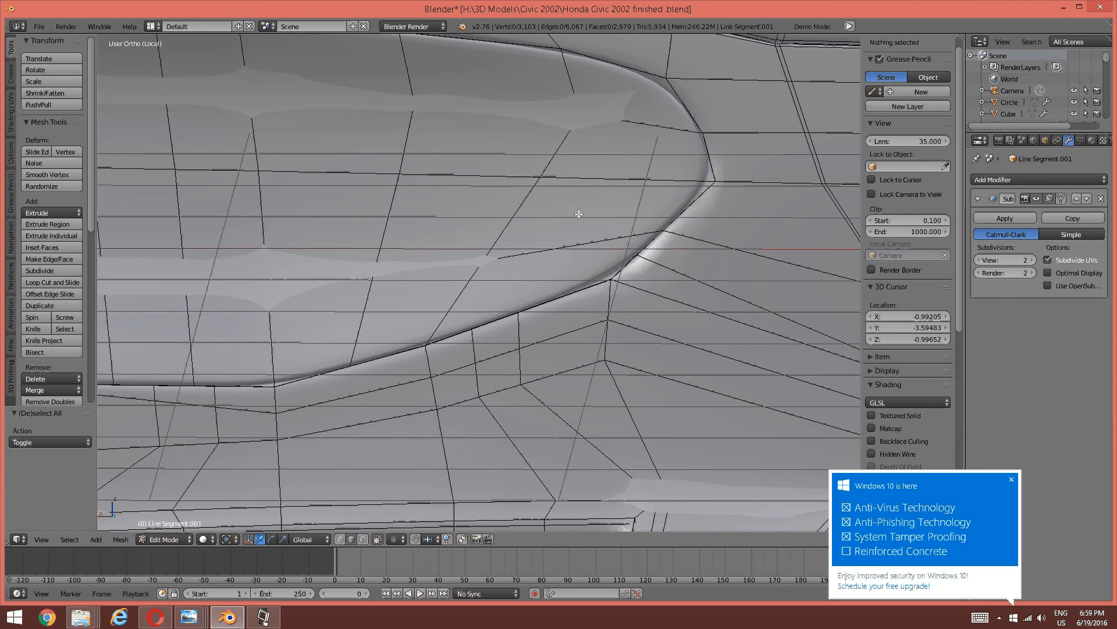
pyautogui.hotkey('ctrl', 'r')
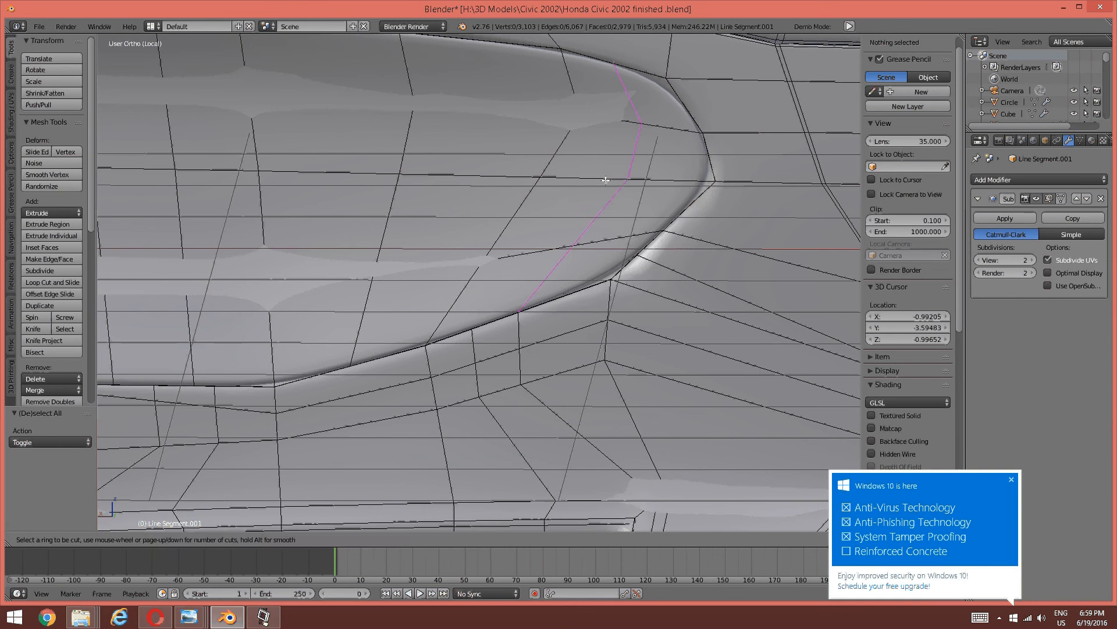
pyautogui.click(605, 180)
pyautogui.rightClick(606, 181)
pyautogui.press('a')
pyautogui.scroll(-3, 515, 230)
pyautogui.moveTo(510, 231); pyautogui.dragTo(440, 225, button='middle')
pyautogui.press('Tab')
pyautogui.click(427, 229)
# Inspect the smoothed door panel from several angles, checking the recessed insert, armrest ledge and lower pocket.
pyautogui.scroll(-5, 428, 230)
pyautogui.moveTo(302, 291); pyautogui.dragTo(385, 306, button='middle')
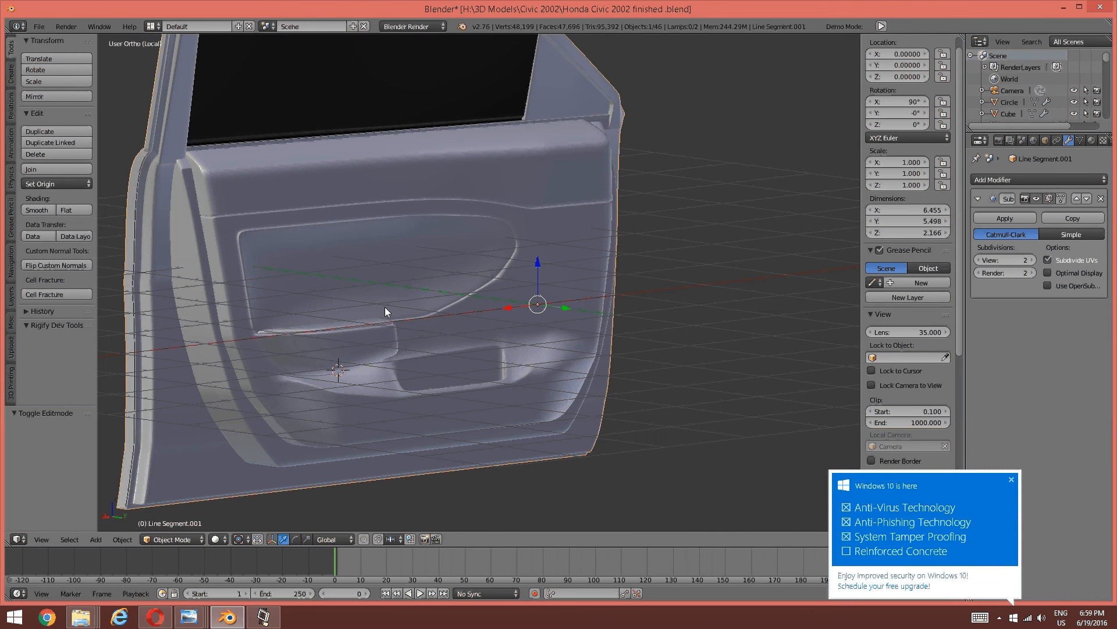
pyautogui.moveTo(400, 344); pyautogui.dragTo(403, 314, button='middle')
pyautogui.scroll(3, 411, 323)
pyautogui.scroll(-2, 356, 329)
pyautogui.moveTo(347, 334); pyautogui.dragTo(430, 286, button='middle')
pyautogui.scroll(2, 390, 324)
pyautogui.moveTo(390, 324); pyautogui.dragTo(480, 268, button='middle')
pyautogui.scroll(-2, 438, 277)
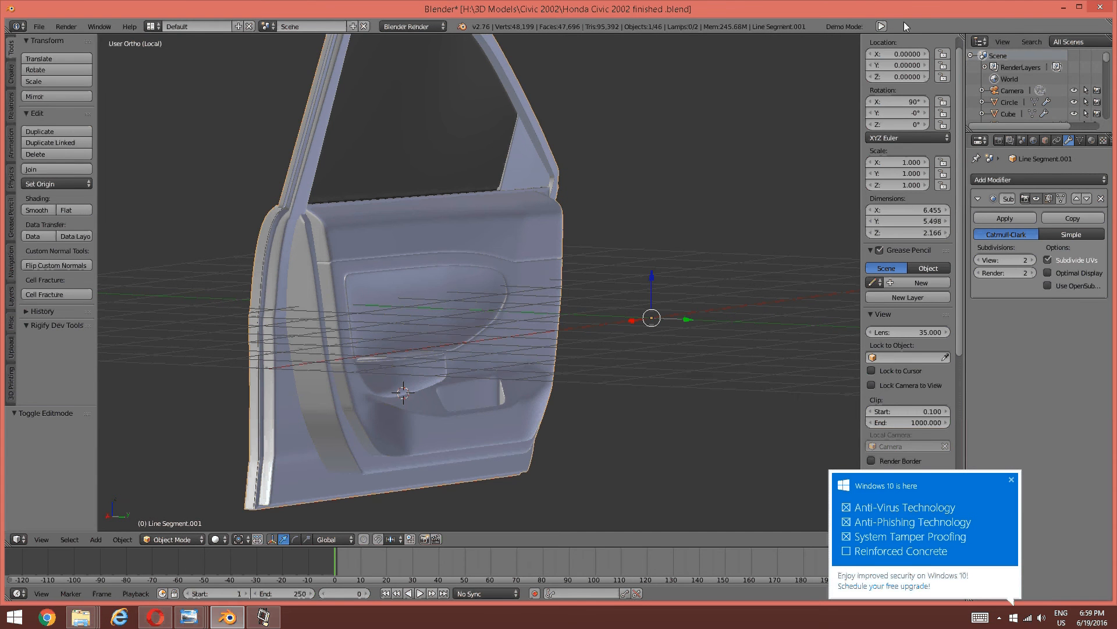
pyautogui.scroll(5, 742, 172)
pyautogui.moveTo(602, 212); pyautogui.dragTo(506, 267, button='middle')
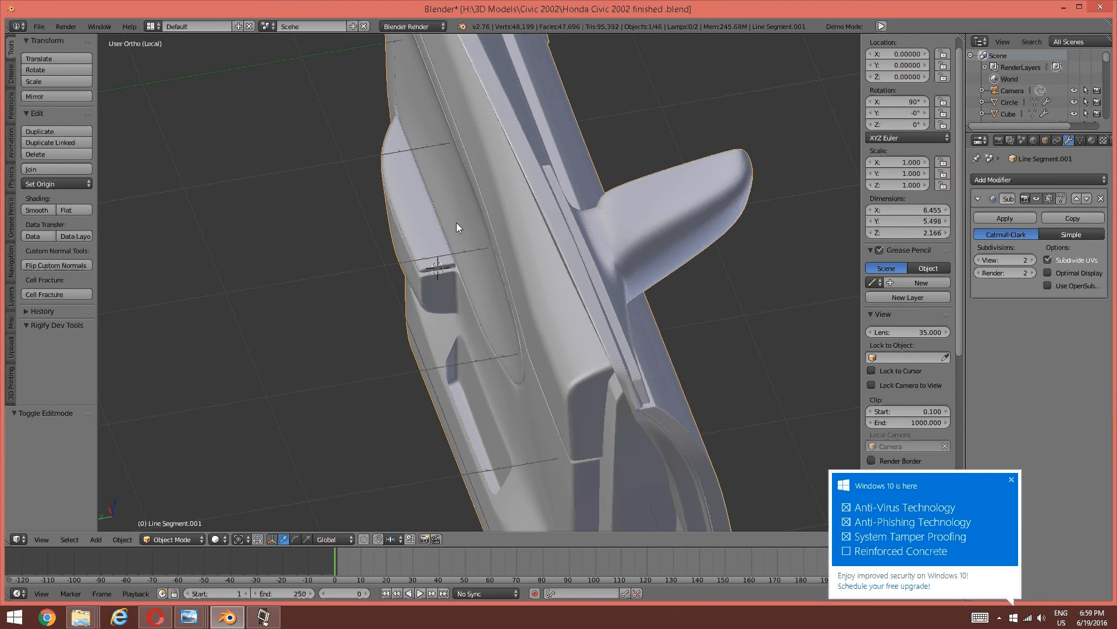
pyautogui.moveTo(456, 223); pyautogui.dragTo(531, 264, button='middle')
pyautogui.scroll(-4, 537, 291)
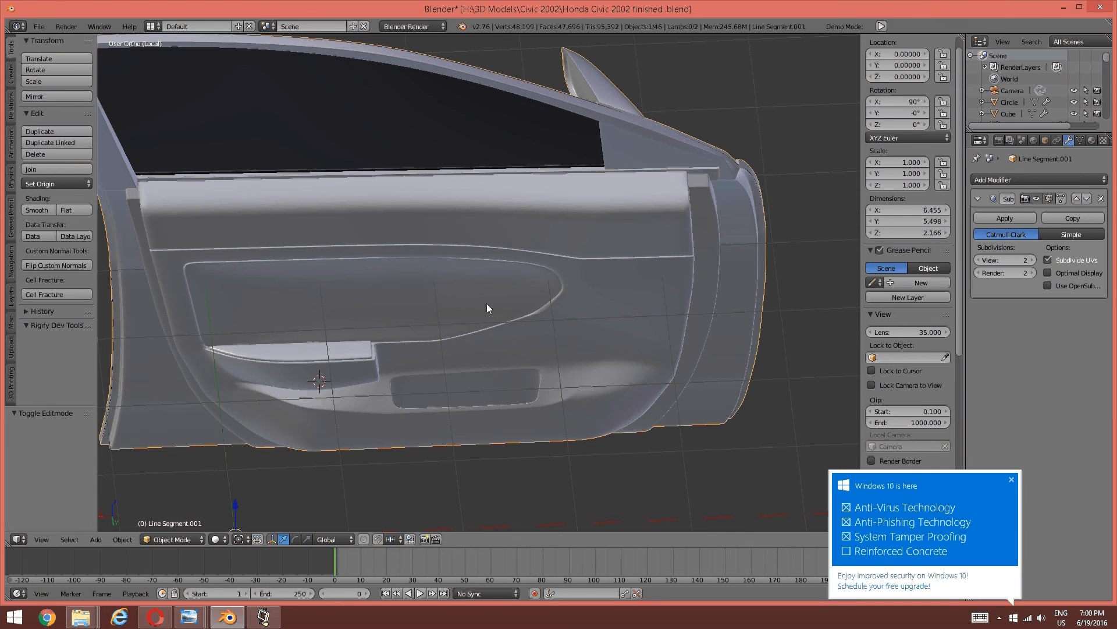
pyautogui.moveTo(477, 309)
pyautogui.mouseDown(button='middle')
pyautogui.moveTo(438, 247)
pyautogui.moveTo(454, 240)
pyautogui.moveTo(404, 270)
pyautogui.moveTo(418, 286)
pyautogui.mouseUp(button='middle')
pyautogui.scroll(2, 404, 270)
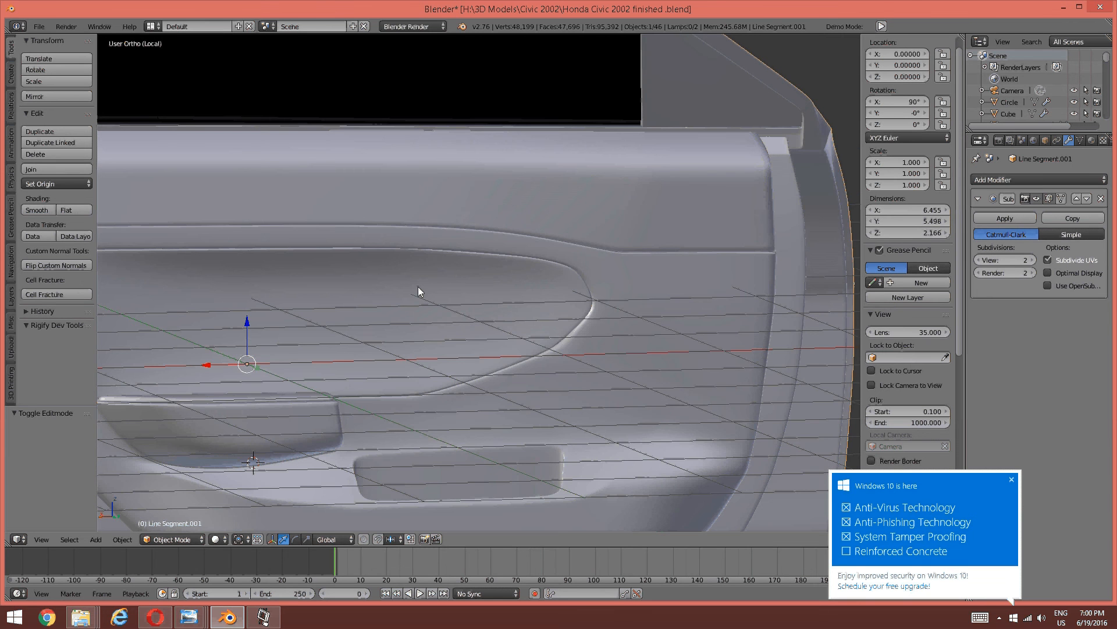
pyautogui.scroll(-2, 432, 260)
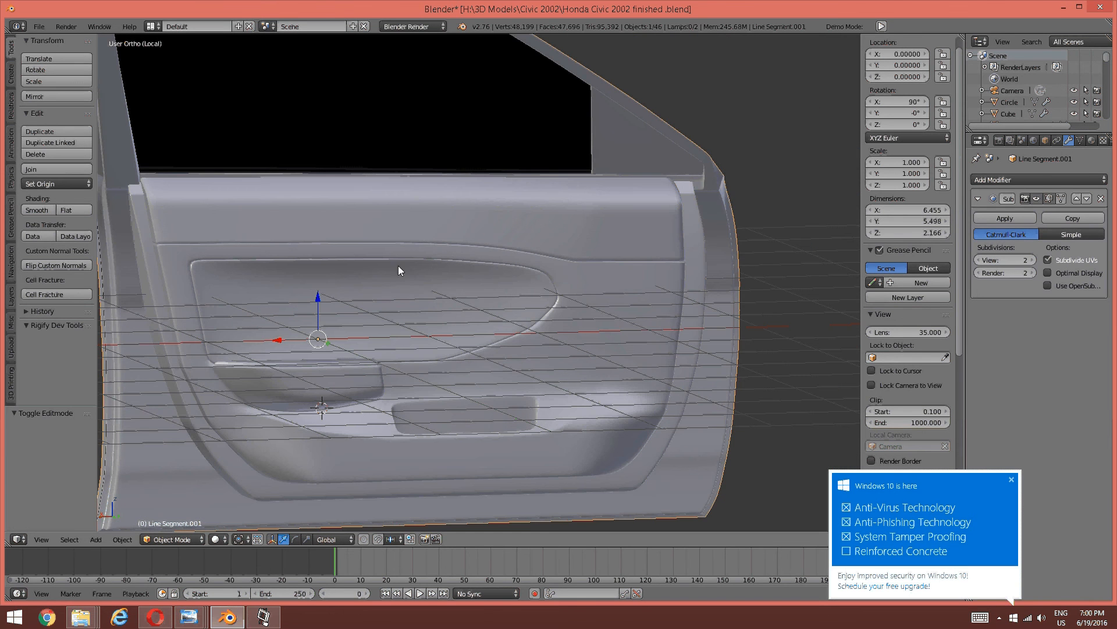
pyautogui.moveTo(387, 295); pyautogui.dragTo(420, 270, button='middle')
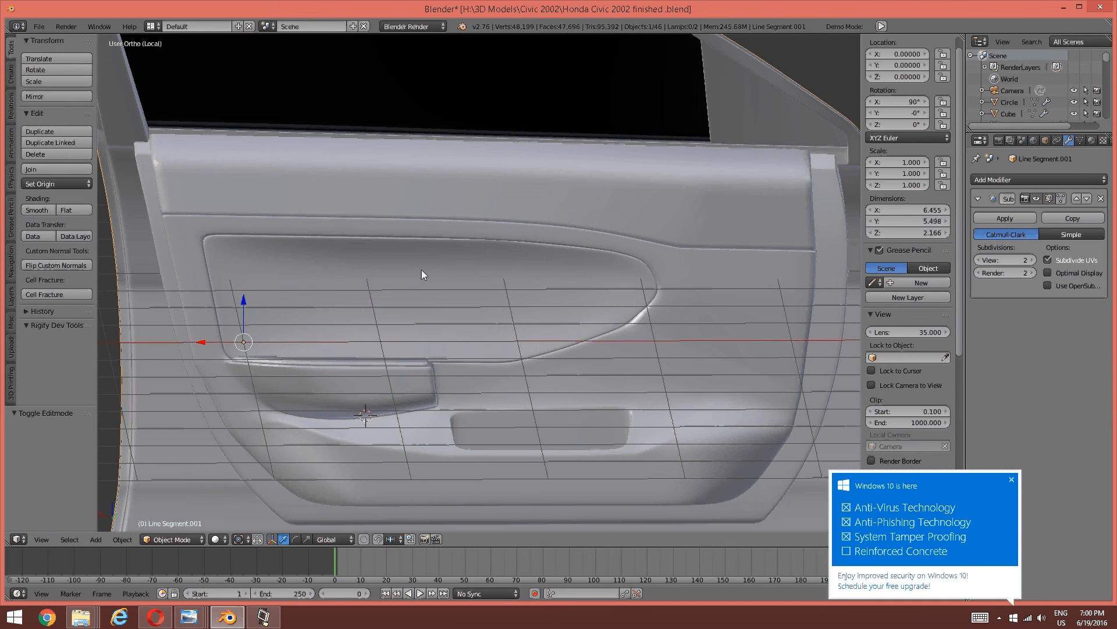
pyautogui.moveTo(422, 271); pyautogui.dragTo(470, 257, button='middle')
pyautogui.scroll(3, 503, 252)
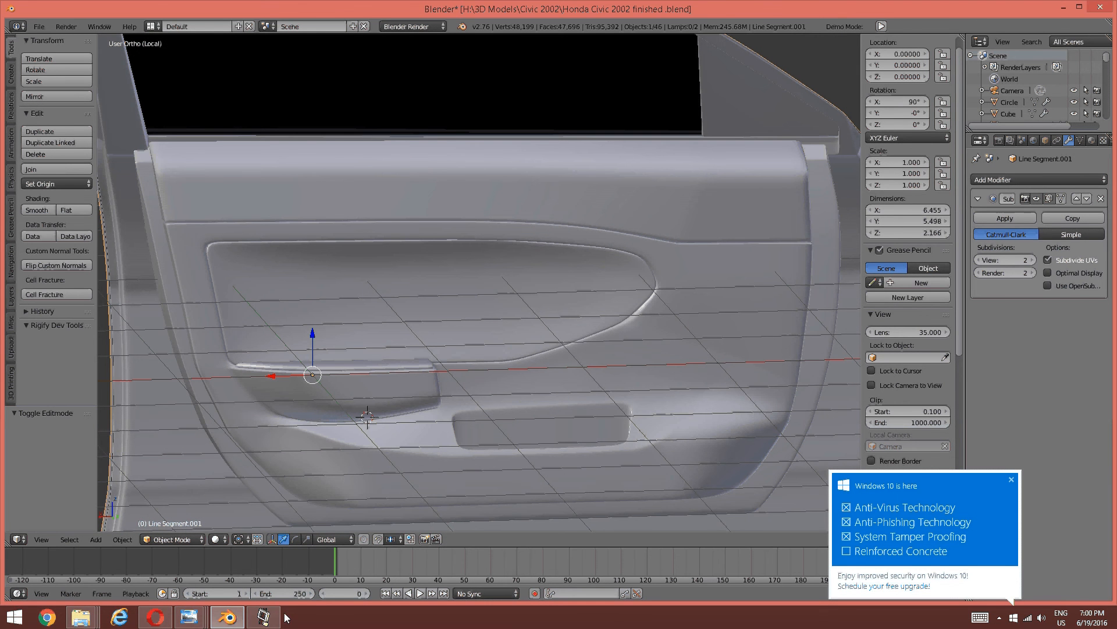
pyautogui.click(266, 617)
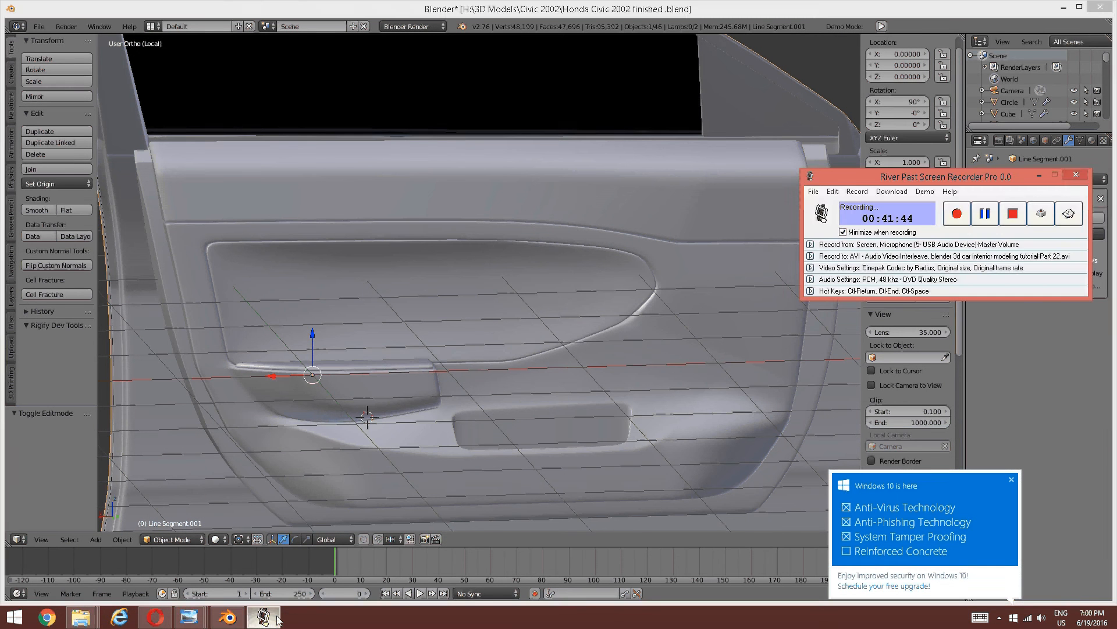
pyautogui.click(265, 617)
pyautogui.scroll(4, 595, 351)
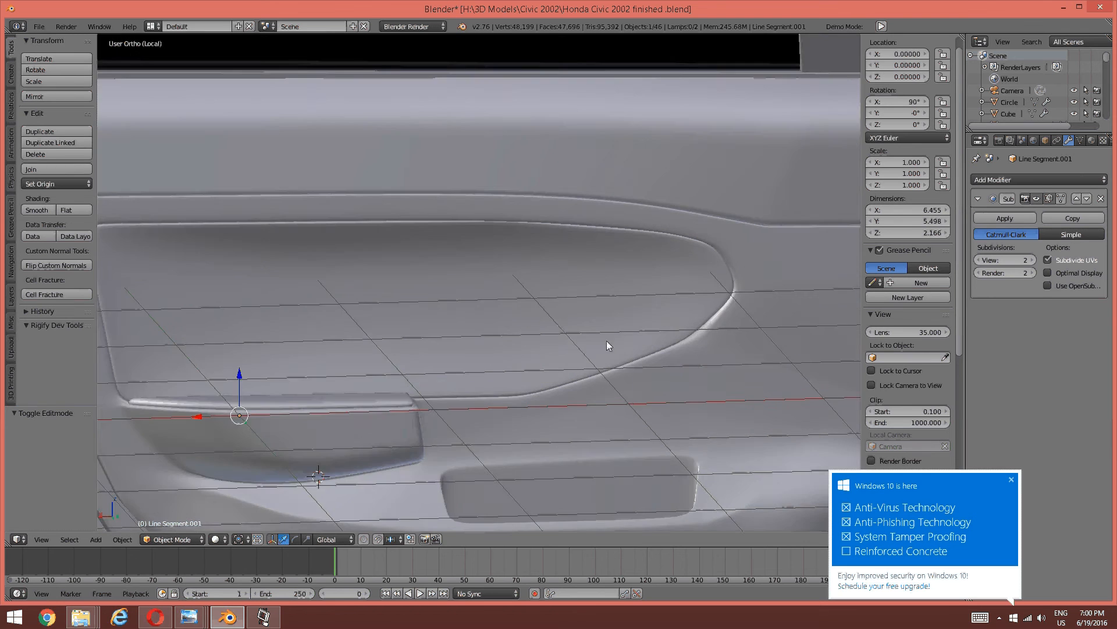
pyautogui.moveTo(607, 363); pyautogui.dragTo(363, 388, button='middle')
pyautogui.scroll(-5, 516, 354)
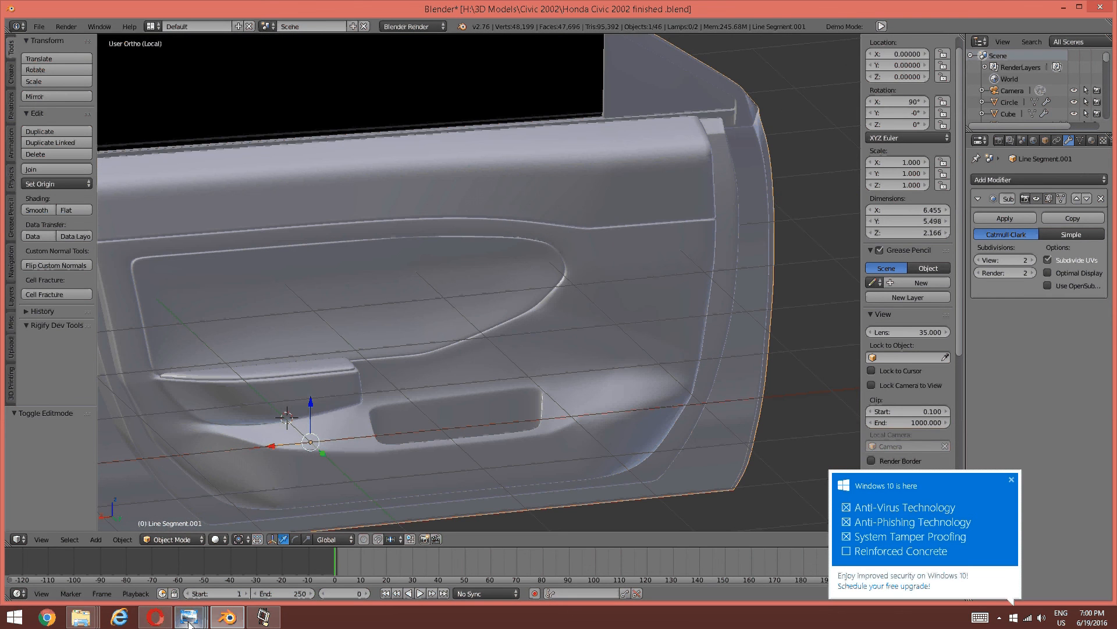
# Compare the door panel with the reference photo s-l225.jpg in Windows Photo Viewer, switching back to Blender to view the model.
pyautogui.moveTo(188, 615)
pyautogui.click(826, 573)
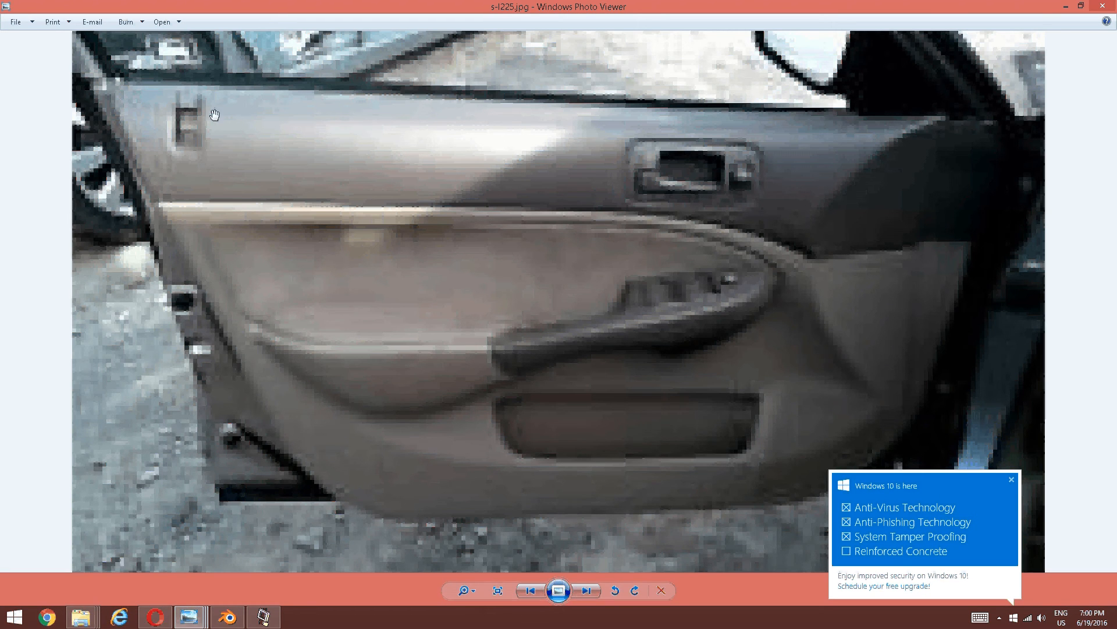
pyautogui.click(227, 617)
pyautogui.moveTo(396, 355); pyautogui.dragTo(491, 313, button='middle')
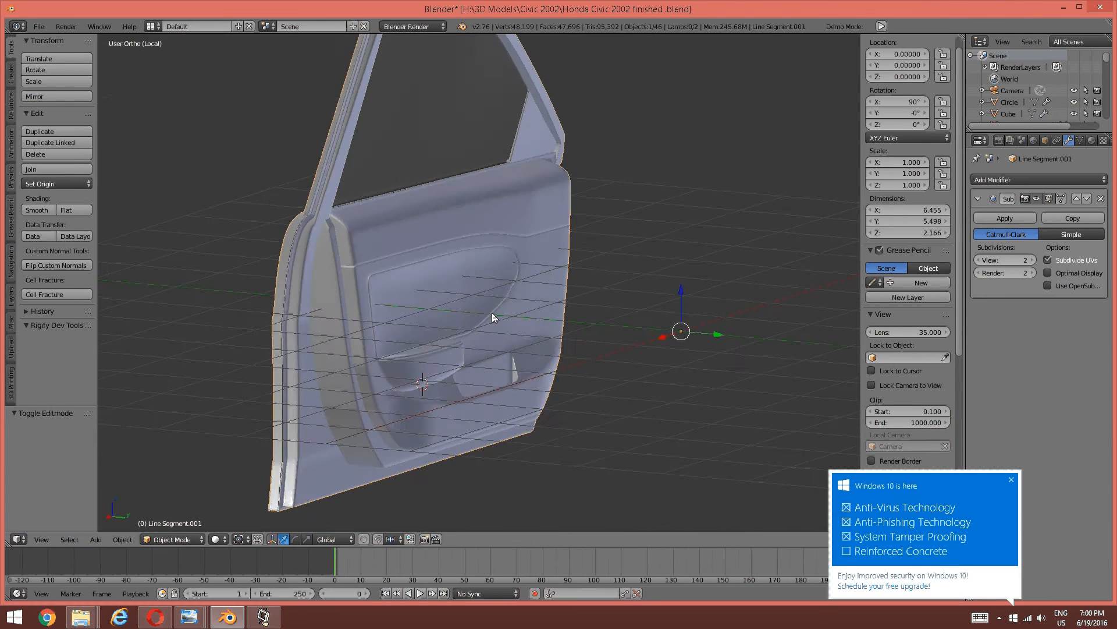
pyautogui.scroll(4, 533, 253)
pyautogui.moveTo(532, 252); pyautogui.dragTo(483, 305, button='middle')
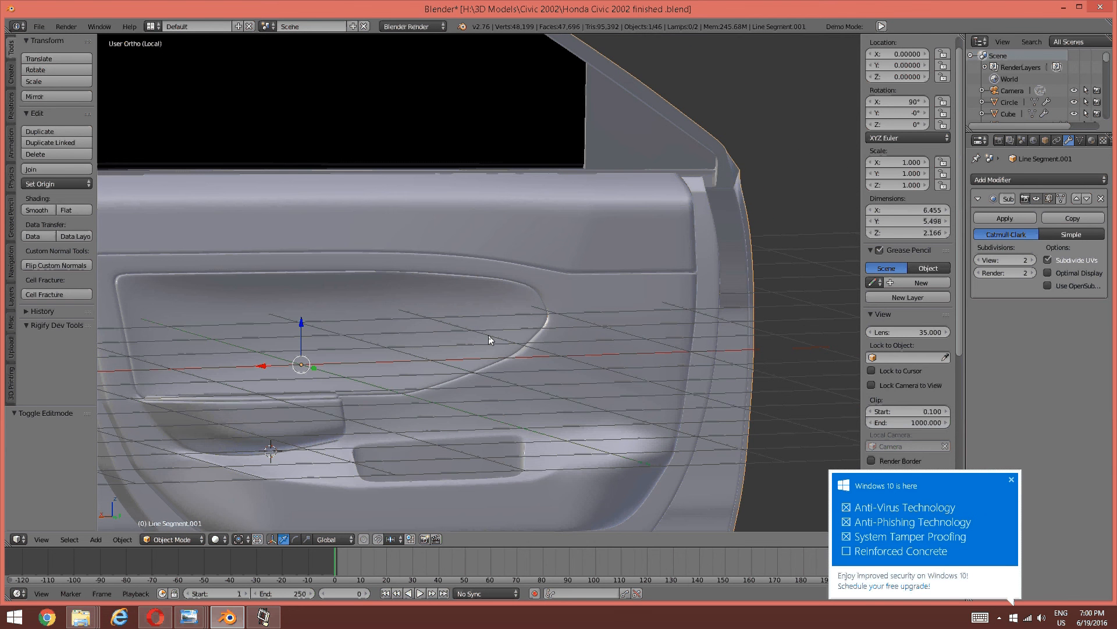
# Leave local view and examine the door panel inside the full car interior beside the steering wheel and dashboard.
pyautogui.press('KP_Divide')
pyautogui.scroll(-5, 506, 312)
pyautogui.moveTo(438, 366); pyautogui.dragTo(439, 365, button='middle')
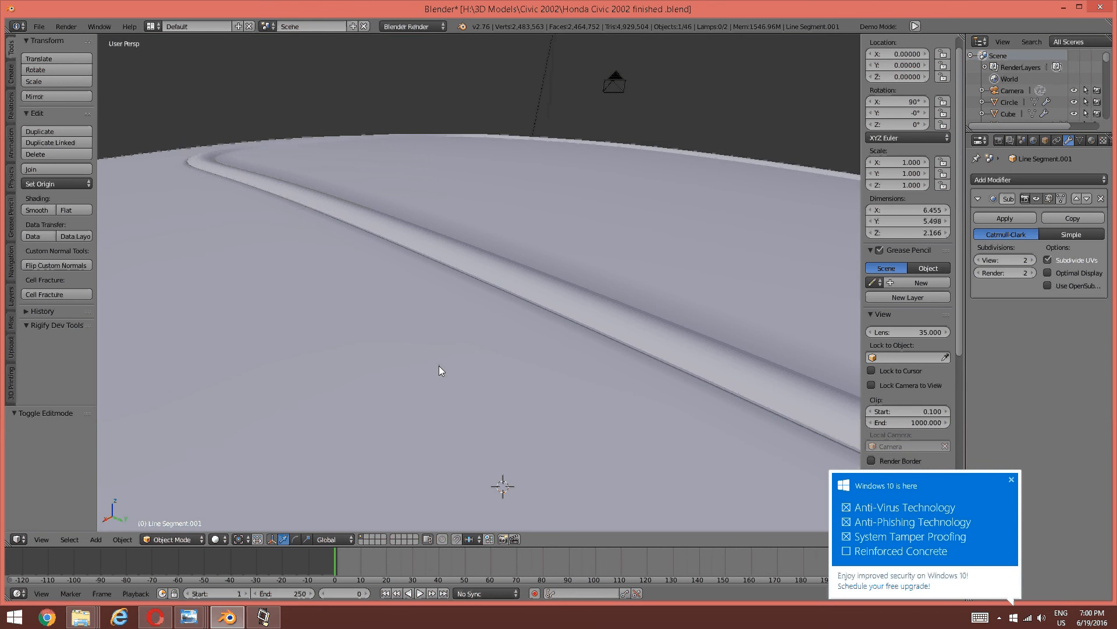
pyautogui.scroll(5, 438, 383)
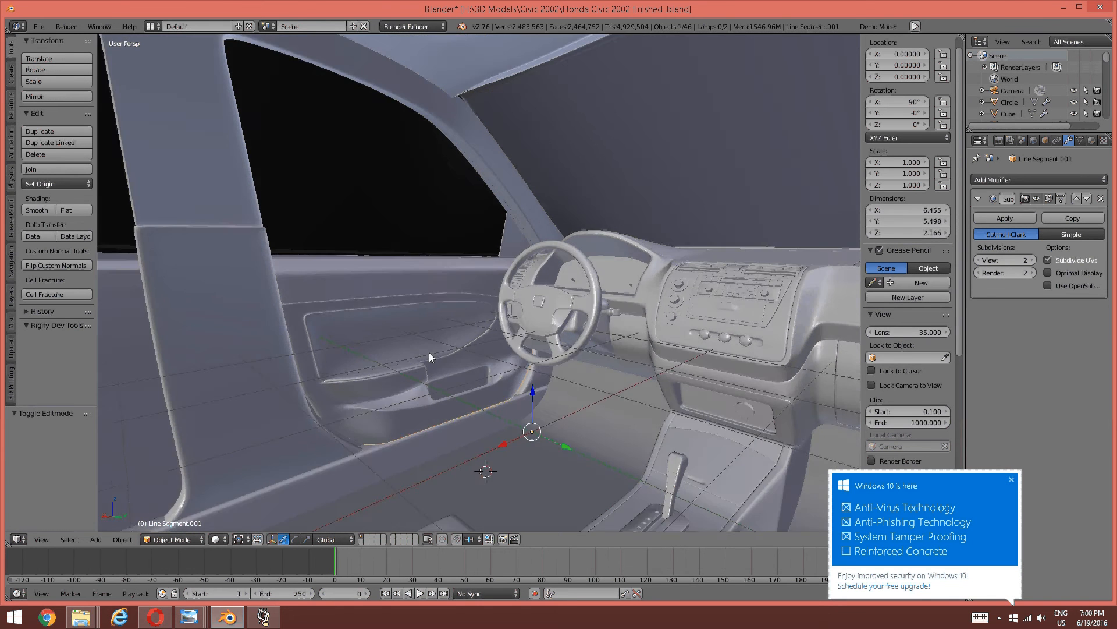
pyautogui.scroll(3, 485, 319)
pyautogui.moveTo(502, 305); pyautogui.dragTo(540, 371, button='middle')
pyautogui.scroll(-3, 511, 305)
pyautogui.scroll(-3, 483, 369)
pyautogui.scroll(-2, 434, 368)
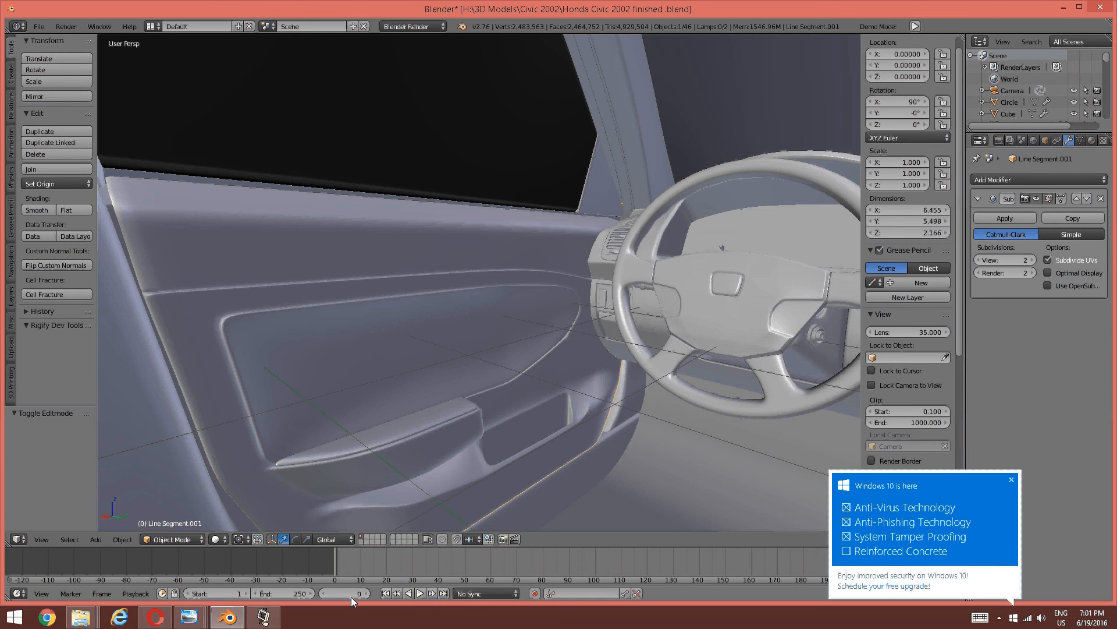
pyautogui.click(265, 615)
pyautogui.click(270, 614)
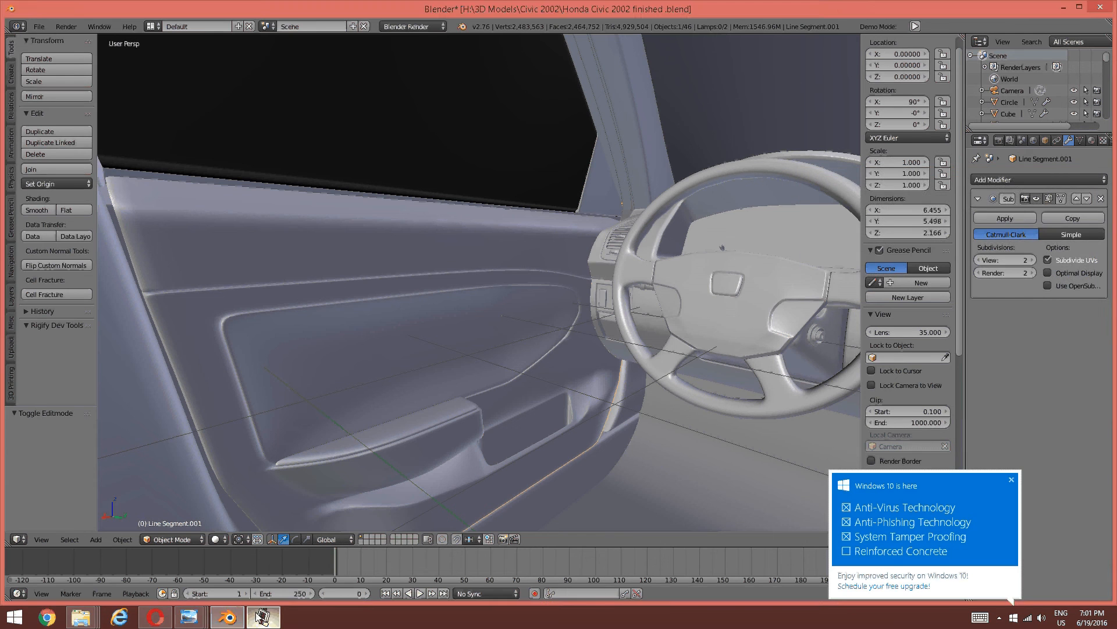
# Switch to Windows Photo Viewer and study the door panel's armrest and pocket in the reference photos s-l225.jpg and maxresdefault (4).jpg.
pyautogui.moveTo(189, 616)
pyautogui.click(832, 557)
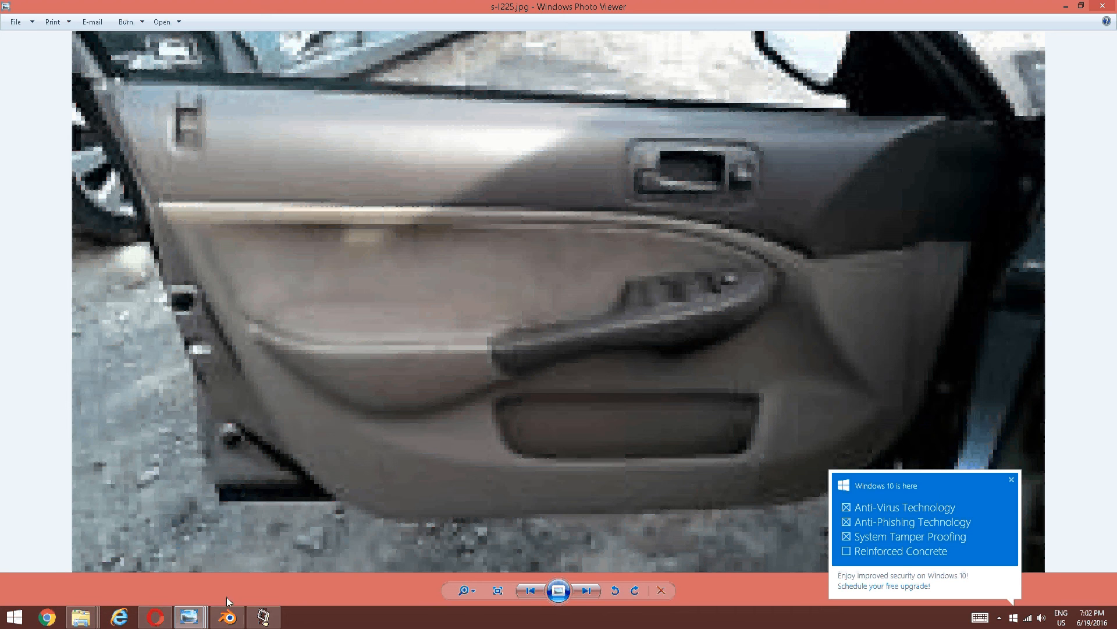
pyautogui.click(207, 614)
pyautogui.moveTo(613, 565)
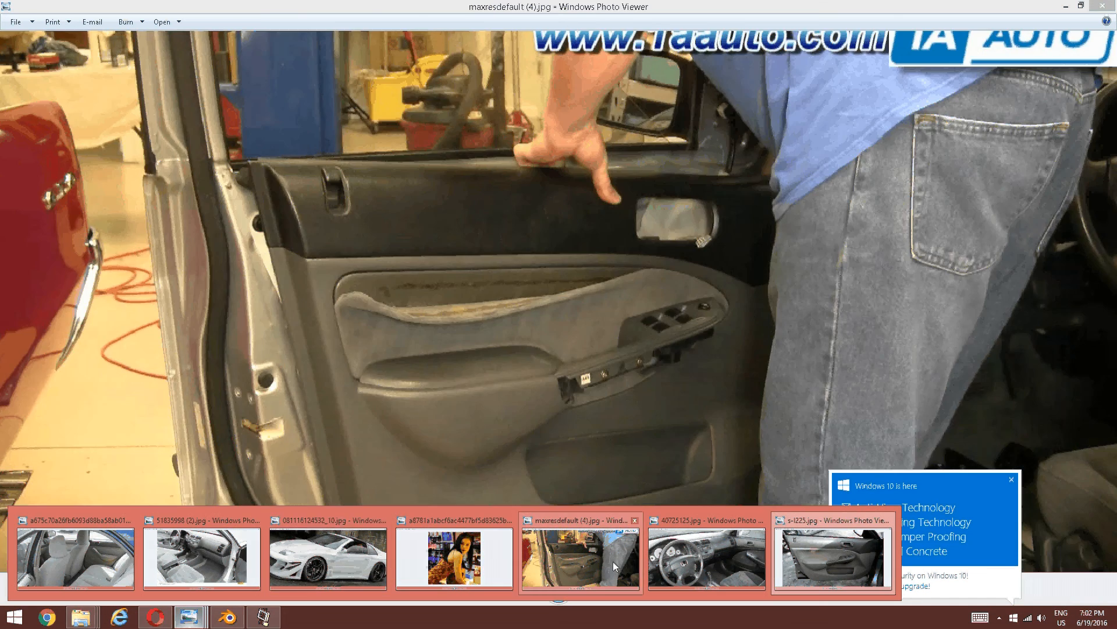
pyautogui.moveTo(671, 562)
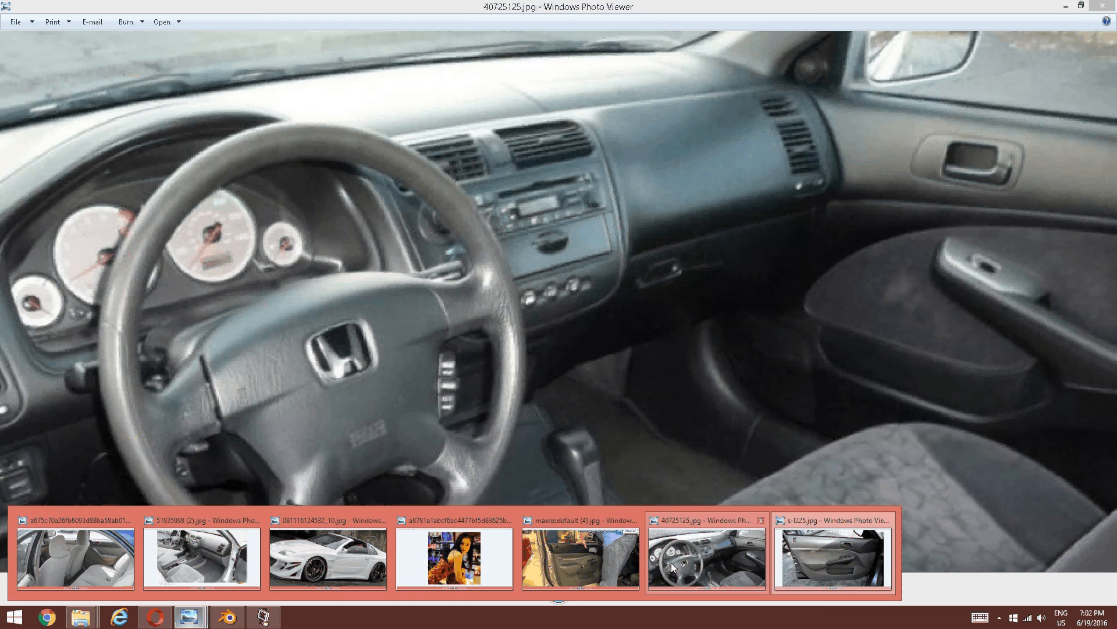
pyautogui.click(611, 559)
pyautogui.scroll(-2, 616, 456)
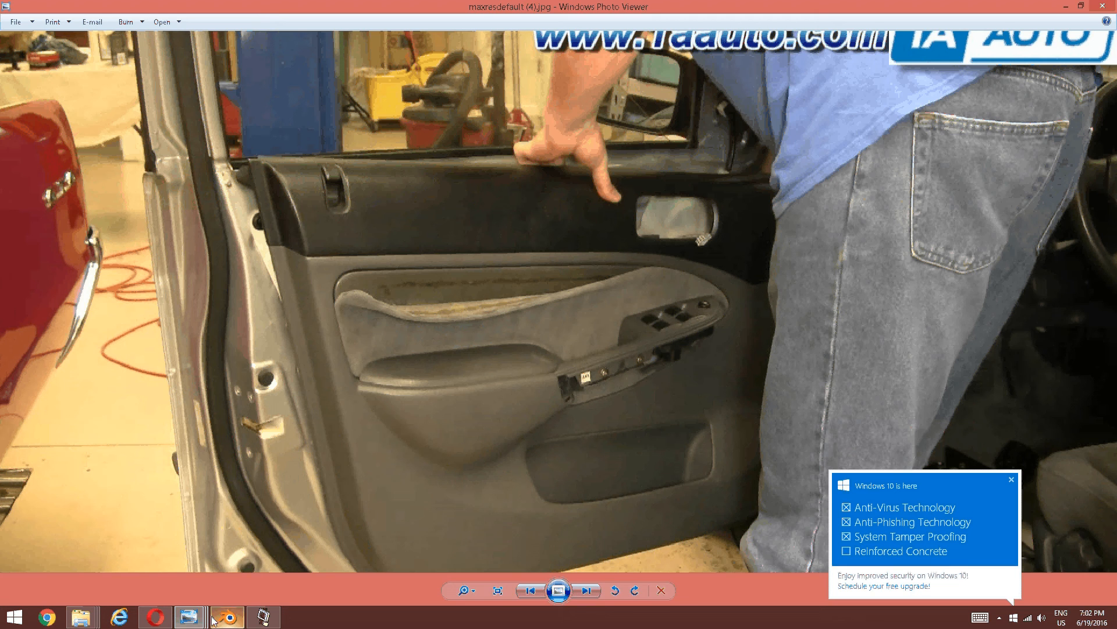
# Study the car interior reference photo showing the seats and rear door, then bring up the front door panel photo s-l225.jpg.
pyautogui.click(190, 617)
pyautogui.click(135, 572)
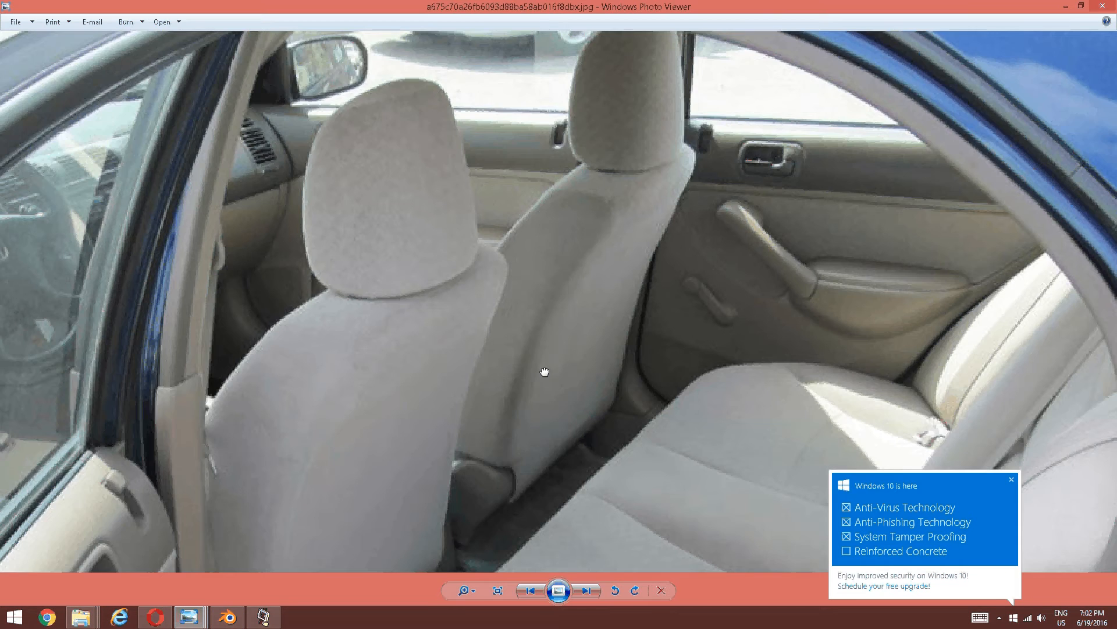
pyautogui.scroll(2, 581, 227)
pyautogui.moveTo(581, 226); pyautogui.dragTo(623, 315)
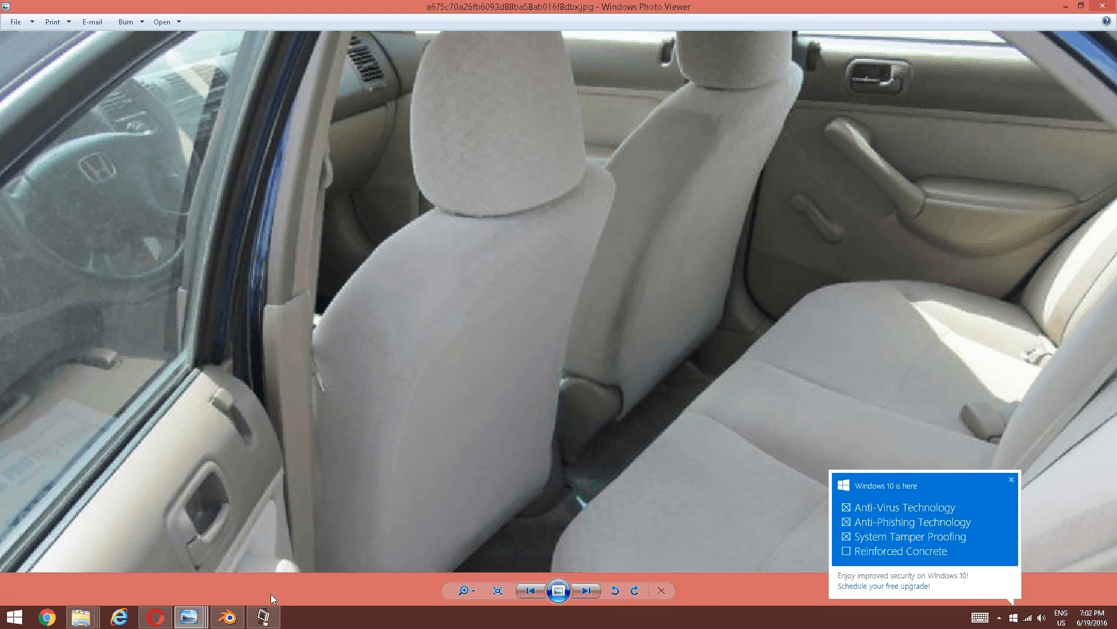
pyautogui.click(189, 617)
pyautogui.click(816, 546)
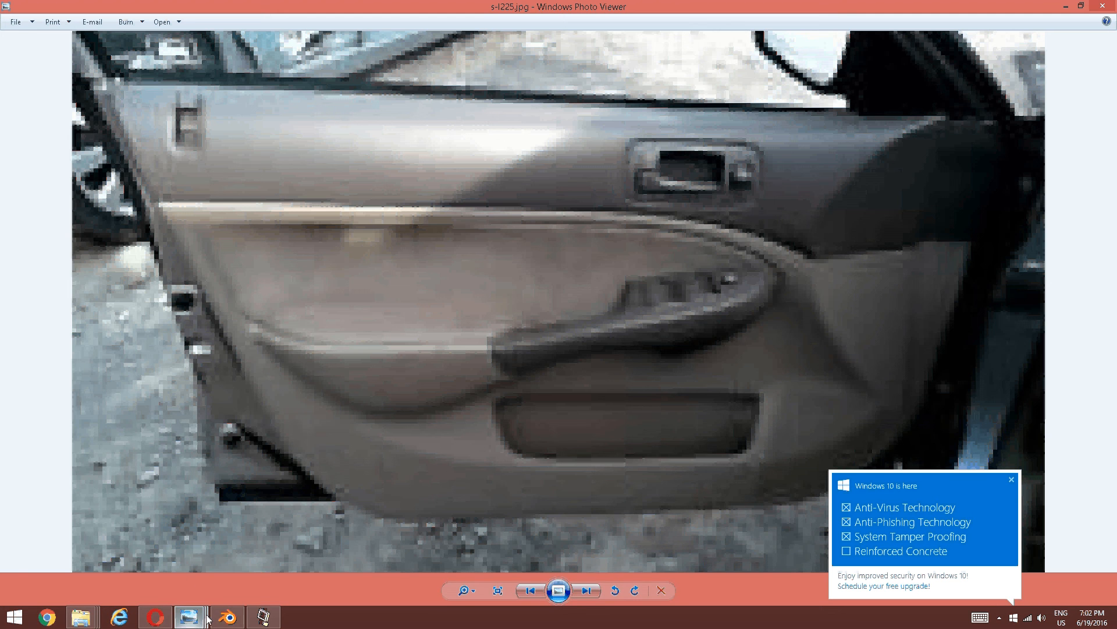
# Switch to Blender and examine the door panel beside the steering wheel and dashboard in the full interior.
pyautogui.click(227, 617)
pyautogui.scroll(-10, 479, 406)
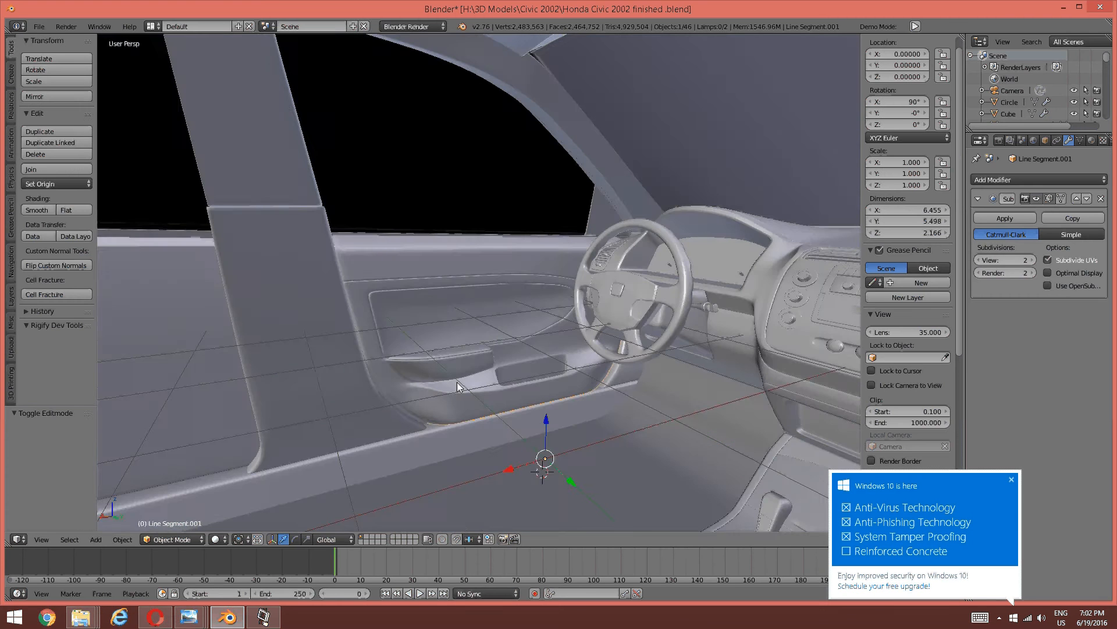
pyautogui.scroll(8, 469, 375)
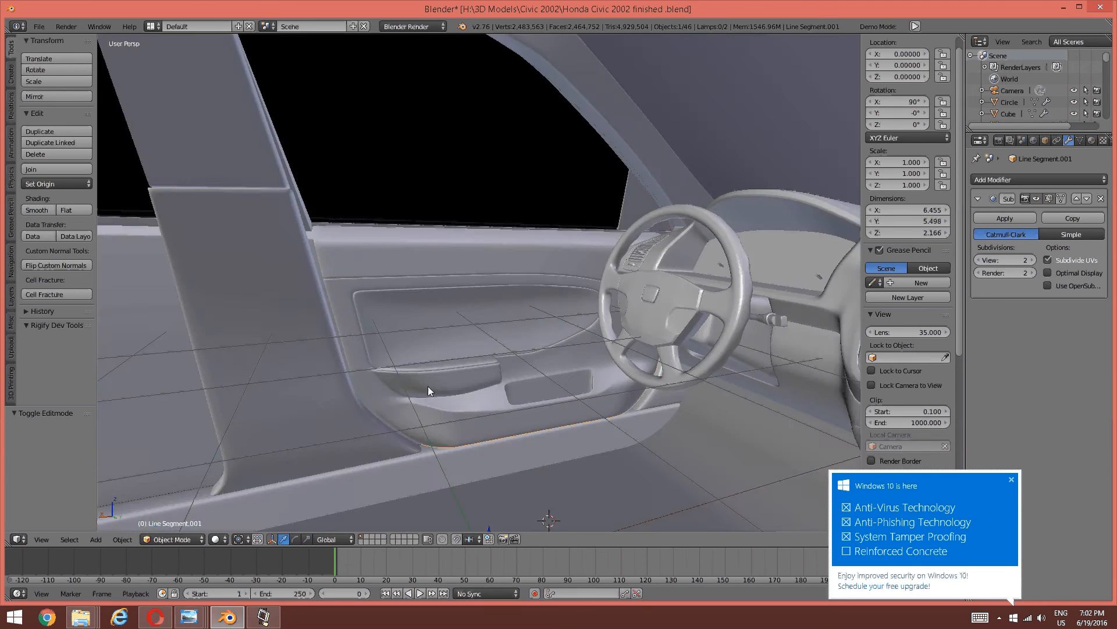
pyautogui.moveTo(428, 385); pyautogui.dragTo(455, 365, button='middle')
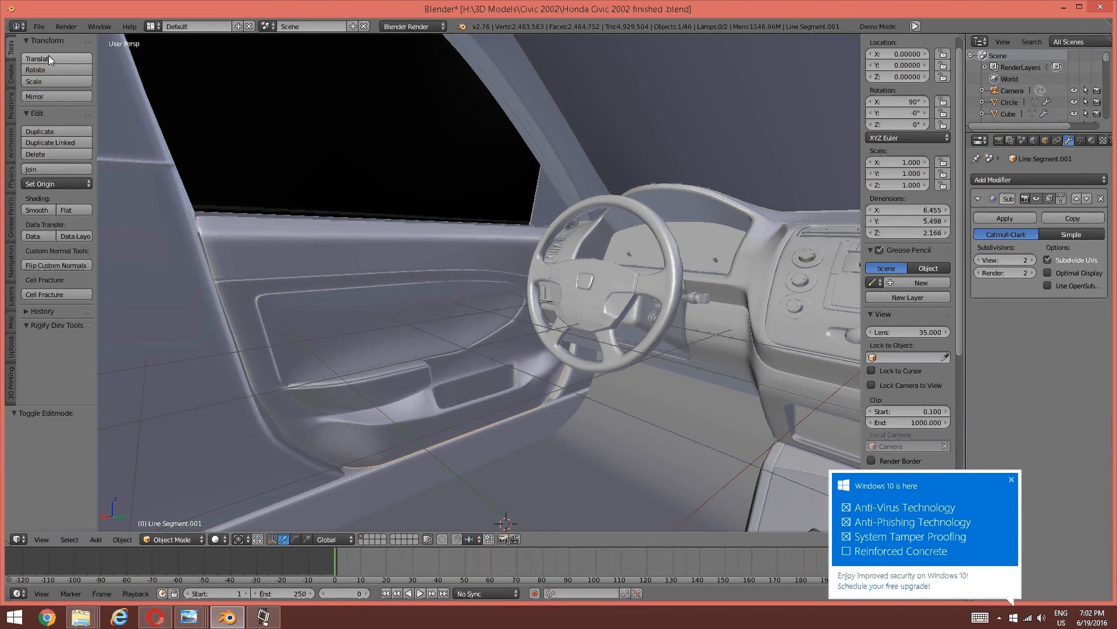
# Save the Honda Civic 2002 finished .blend file and close Blender.
pyautogui.click(41, 26)
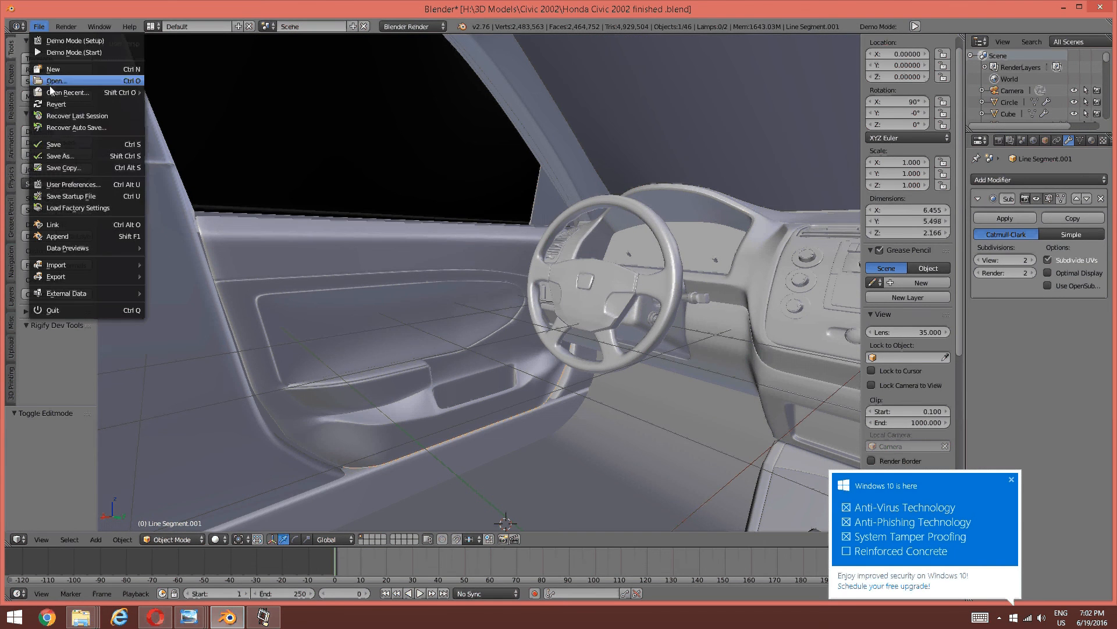
pyautogui.click(54, 145)
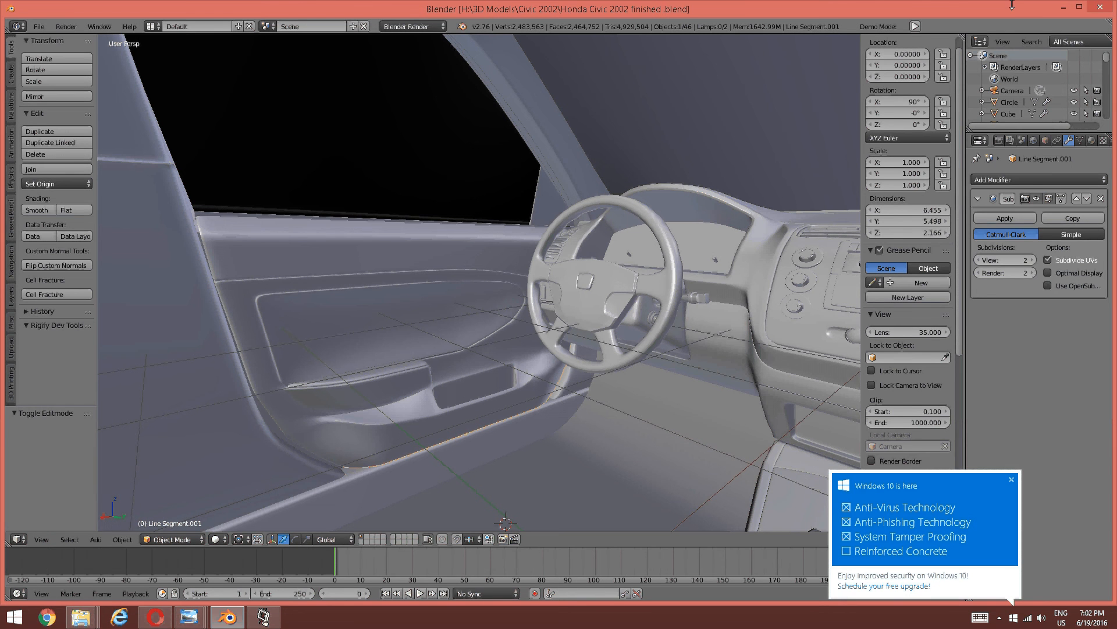
pyautogui.click(1098, 5)
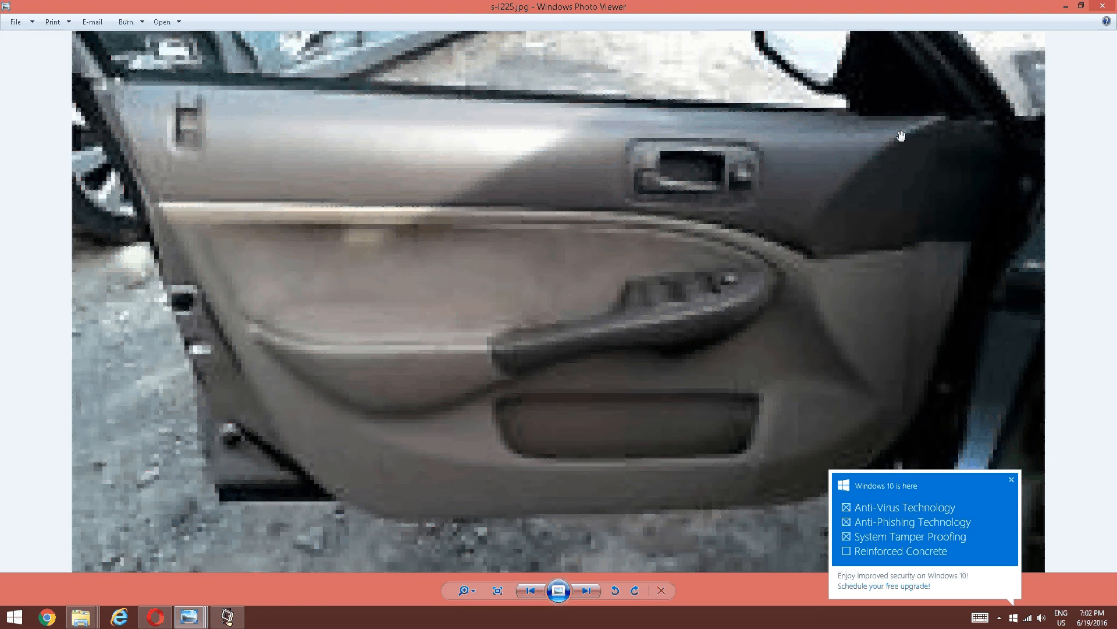
pyautogui.click(227, 616)
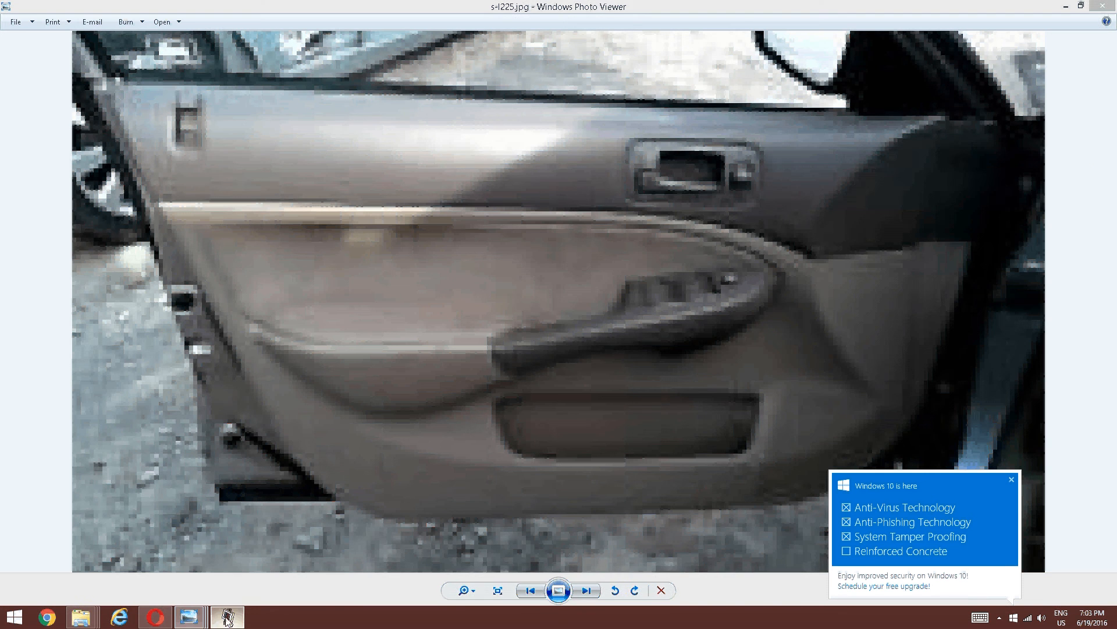